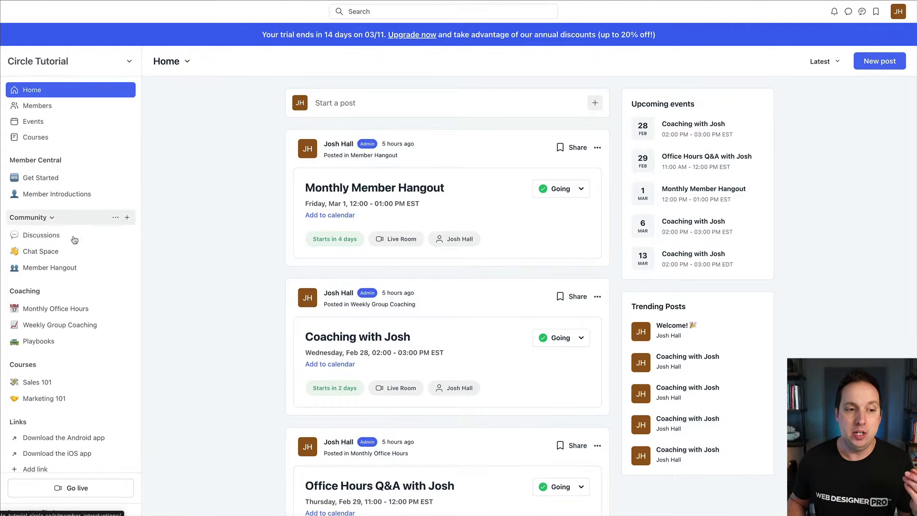
Look over the community home feed and the Events list of scheduled community events.
scroll(74, 227, "down", 1)
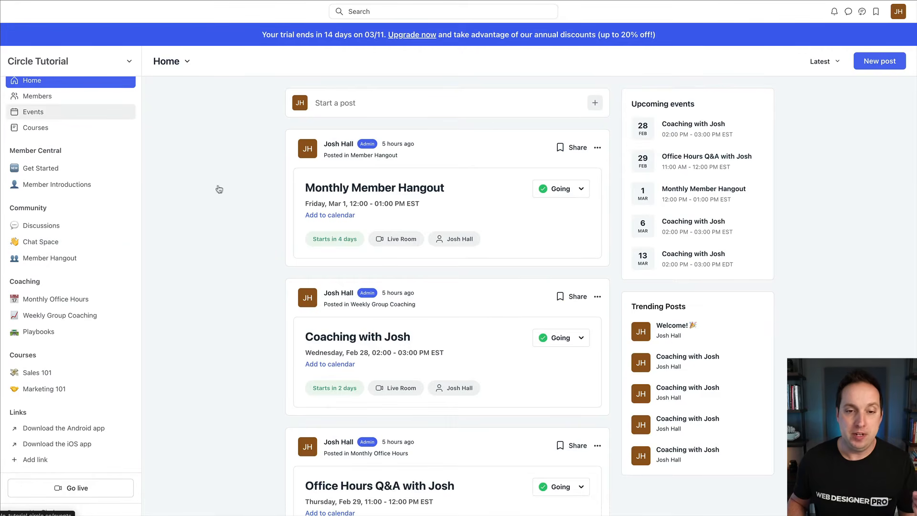
scroll(573, 190, "down", 5)
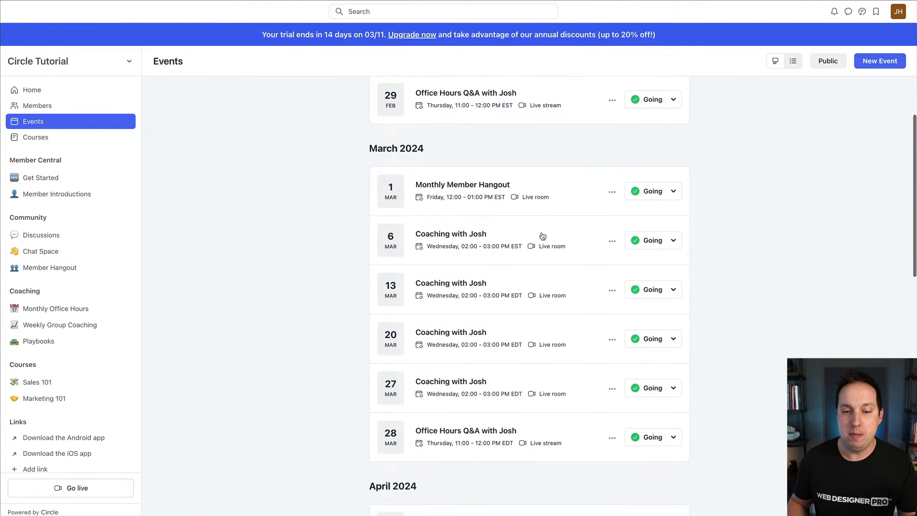
scroll(542, 236, "down", 5)
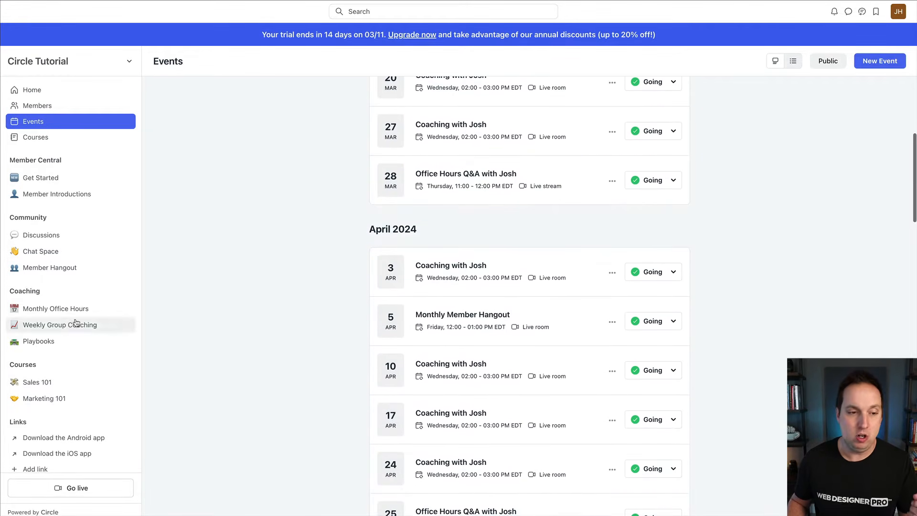
Open the Sales 101 course, preview it as an enrolled member, and return to the community home.
left_click(52, 383)
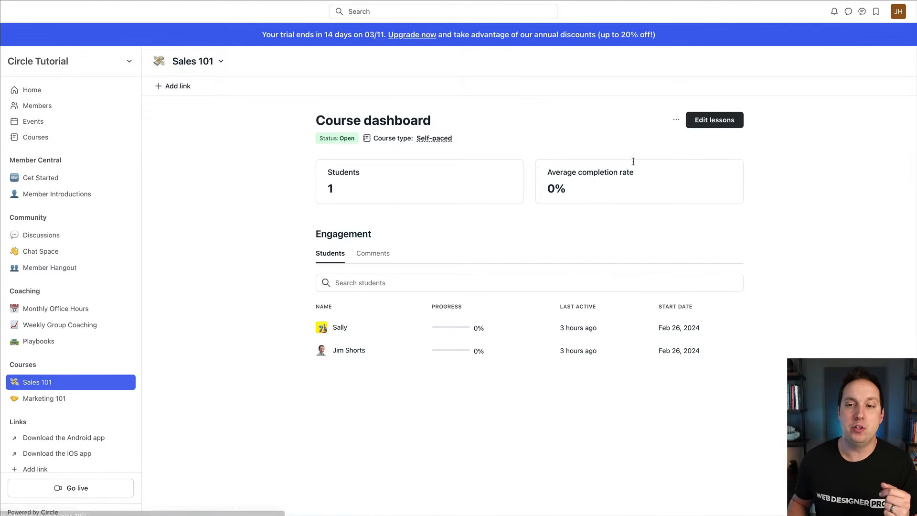
left_click(676, 120)
left_click(662, 140)
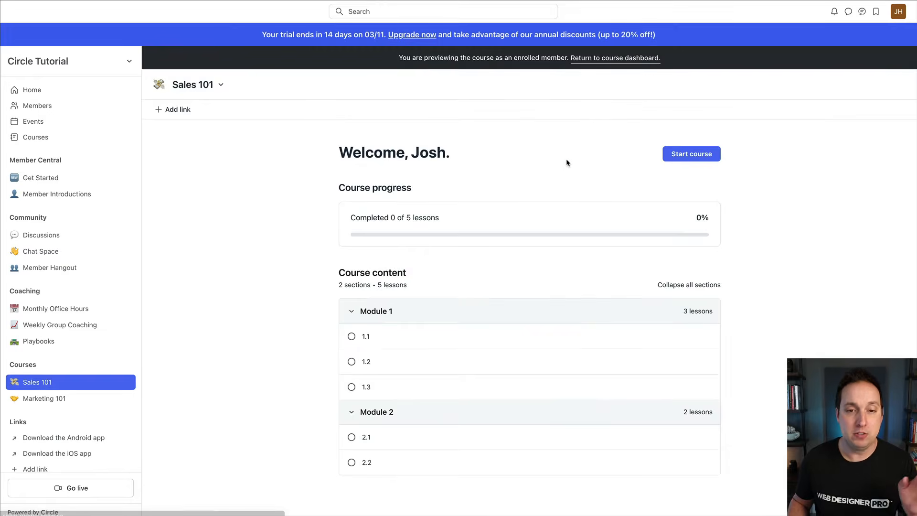
left_click(43, 92)
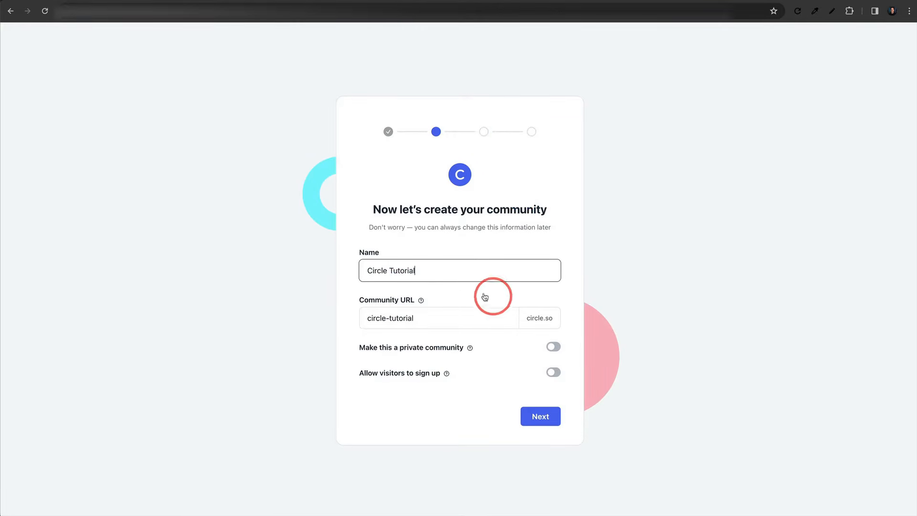
Make the new Circle Tutorial community private and continue the setup.
left_click(553, 347)
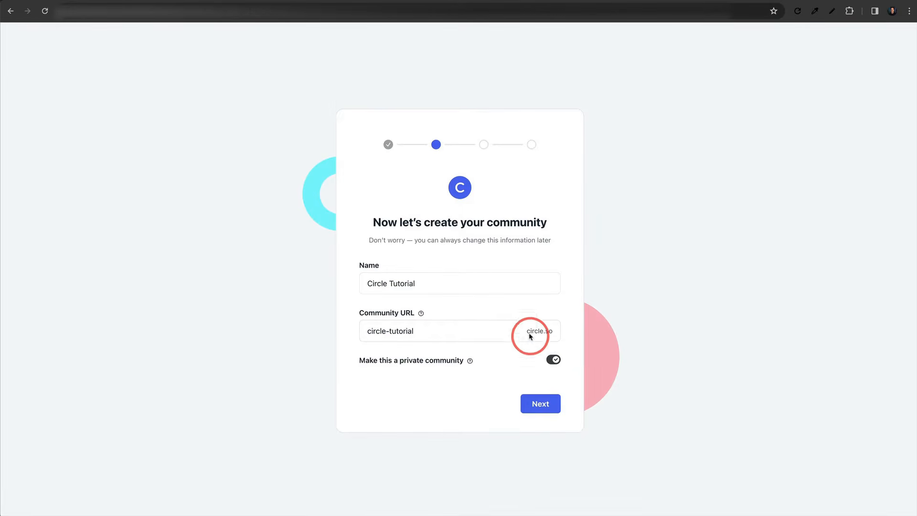
left_click(539, 404)
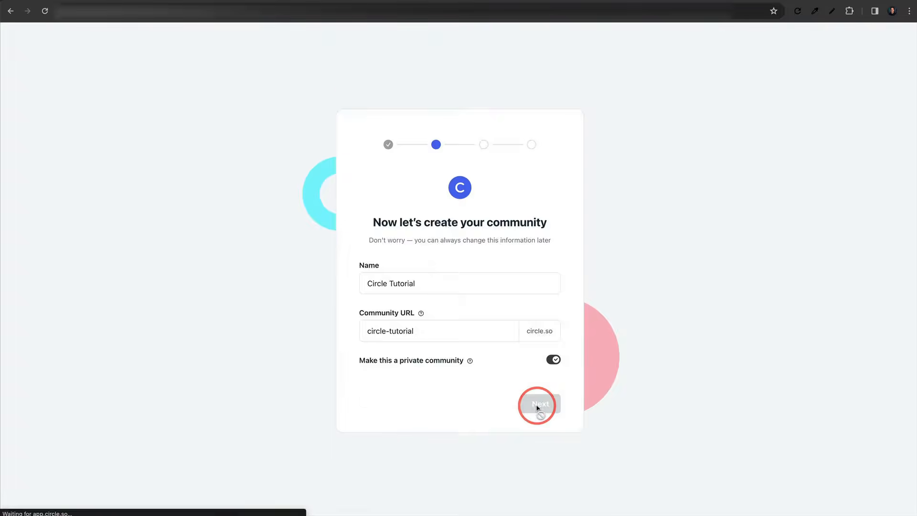
Complete the survey with annual revenue $10M+ and a person's name as referral source, and create the community from the Coaching template.
left_click(446, 350)
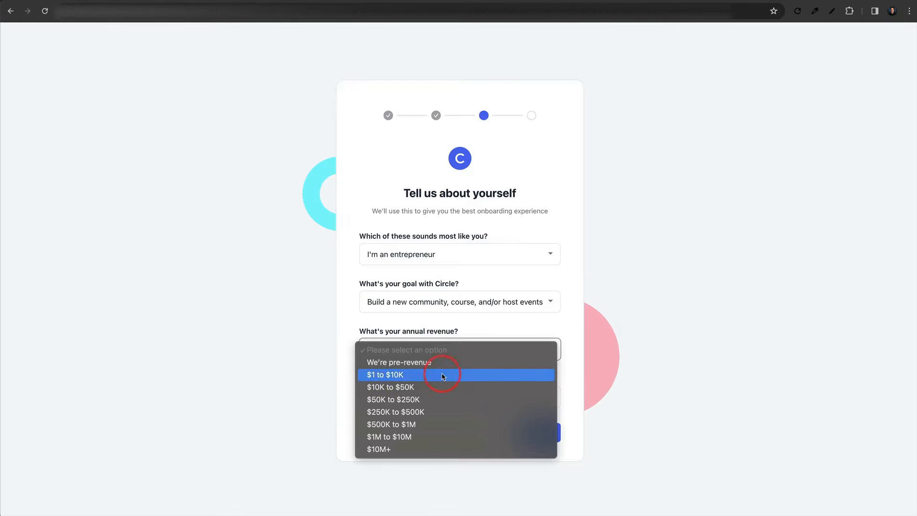
left_click(379, 450)
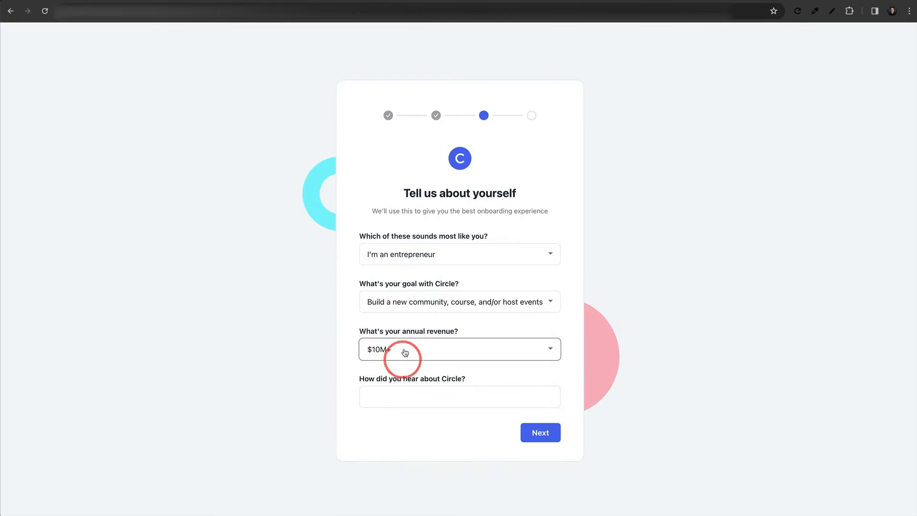
left_click(418, 392)
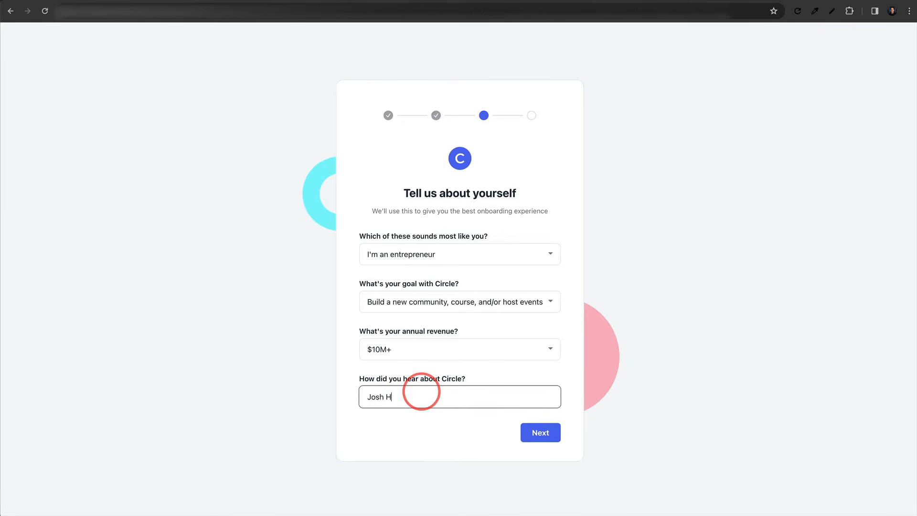
left_click(535, 437)
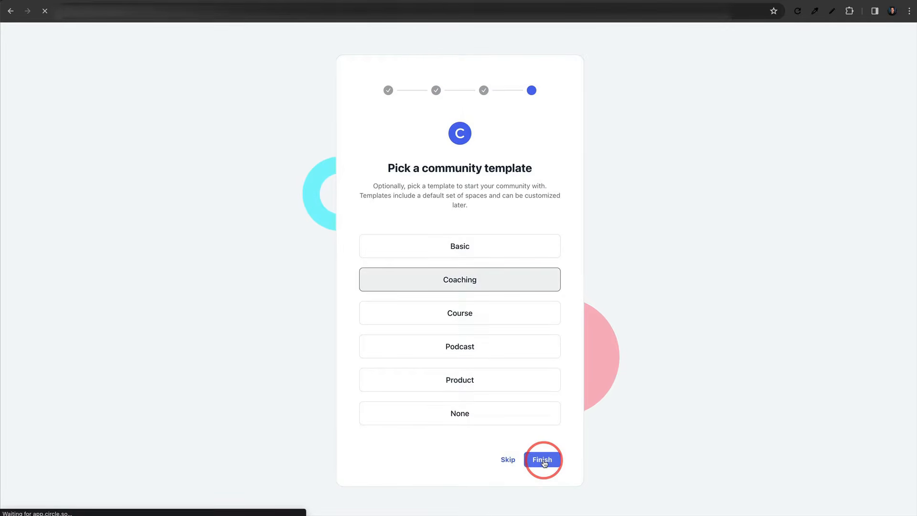
left_click(538, 460)
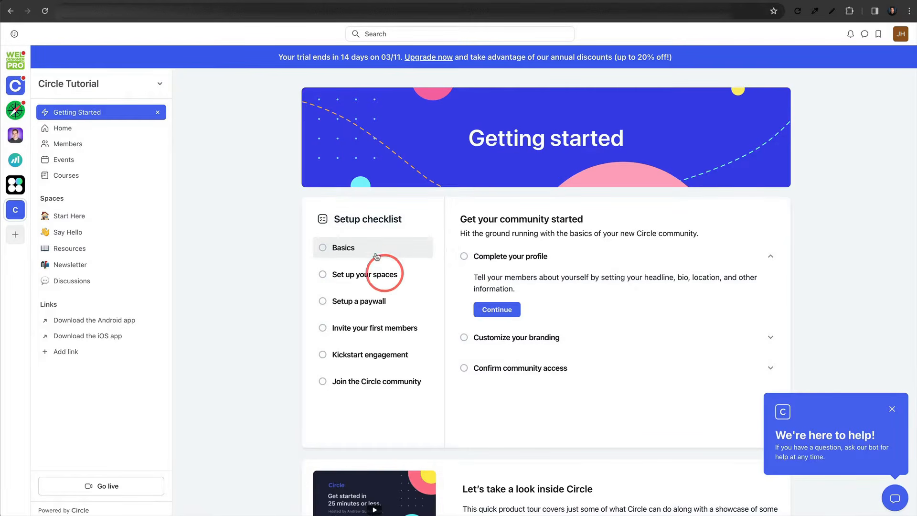
Mark the Complete your profile task as done and open the branding customization from the setup checklist.
left_click(464, 258)
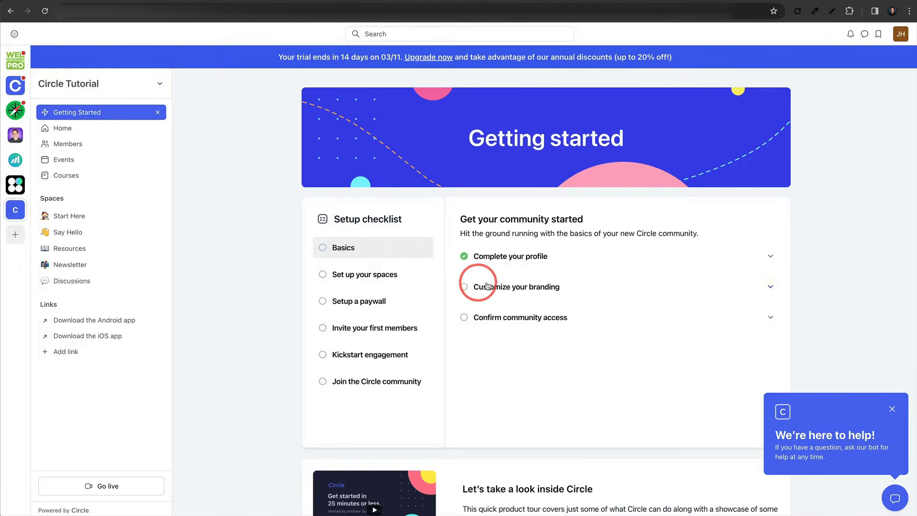
left_click(501, 342)
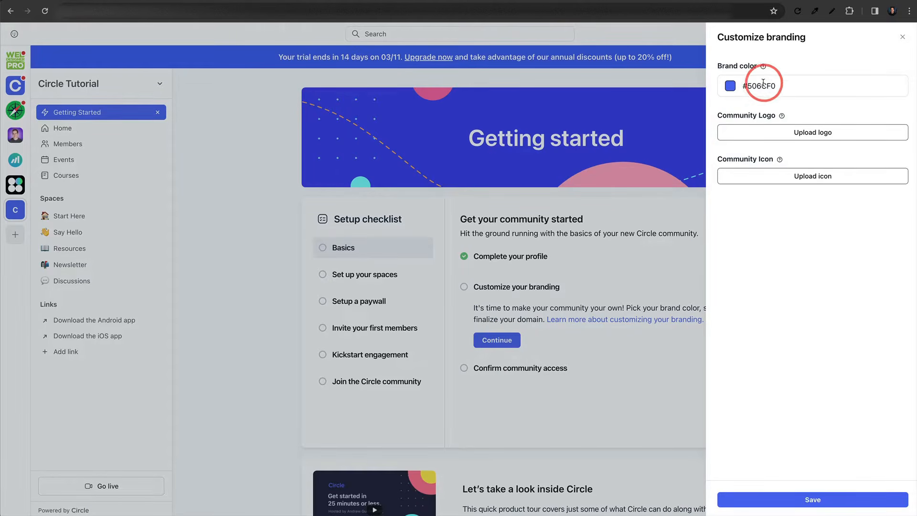
Check the community logo upload requirements and look at the Web Designer Pro community as a branding example.
left_click(785, 133)
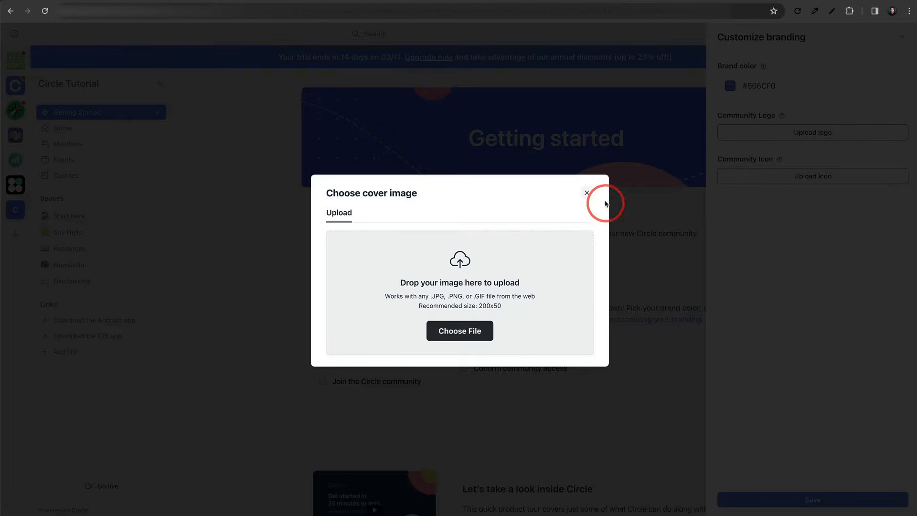
left_click(587, 193)
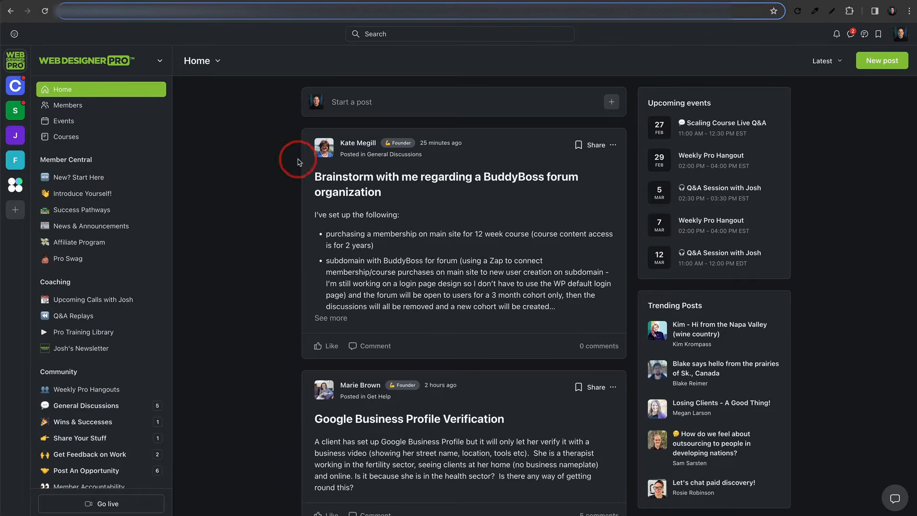
scroll(297, 158, "down", 2)
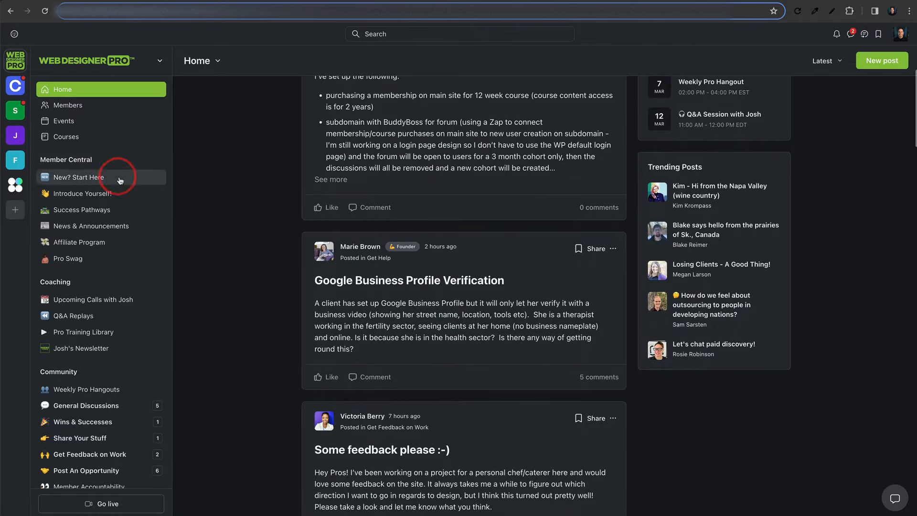
scroll(117, 178, "down", 5)
scroll(117, 178, "up", 5)
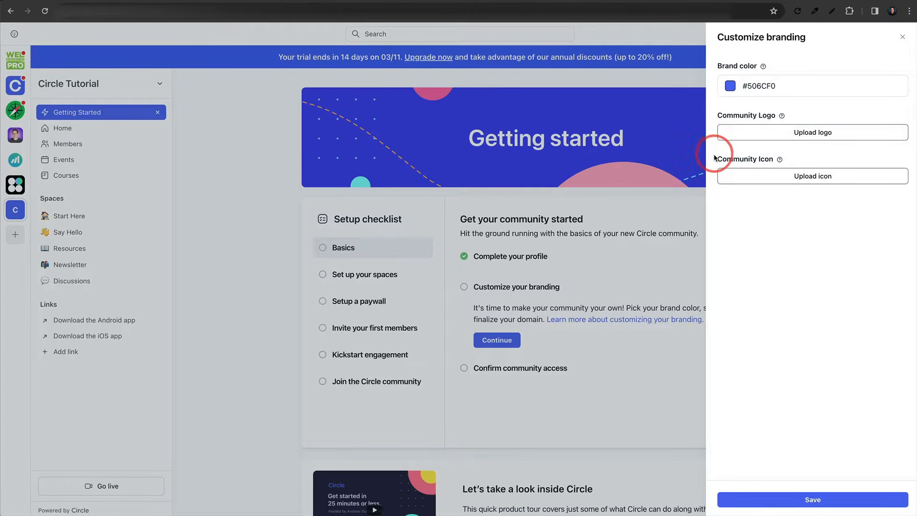
Upload the Web Designer Pro image as the community icon and save the branding.
left_click(777, 177)
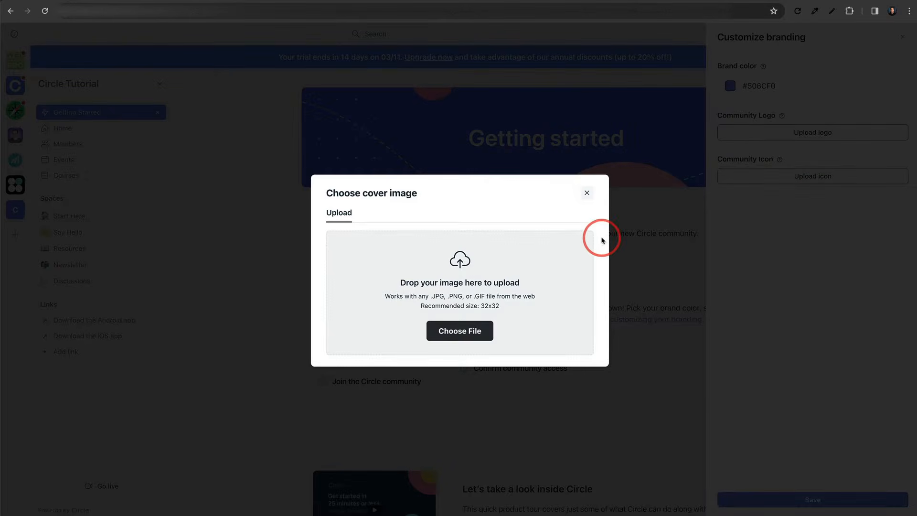
left_click(459, 332)
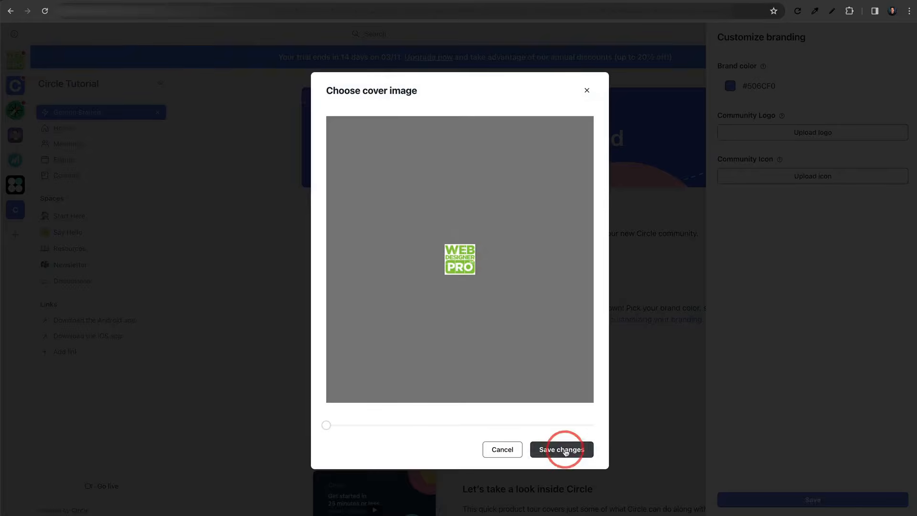
left_click(565, 450)
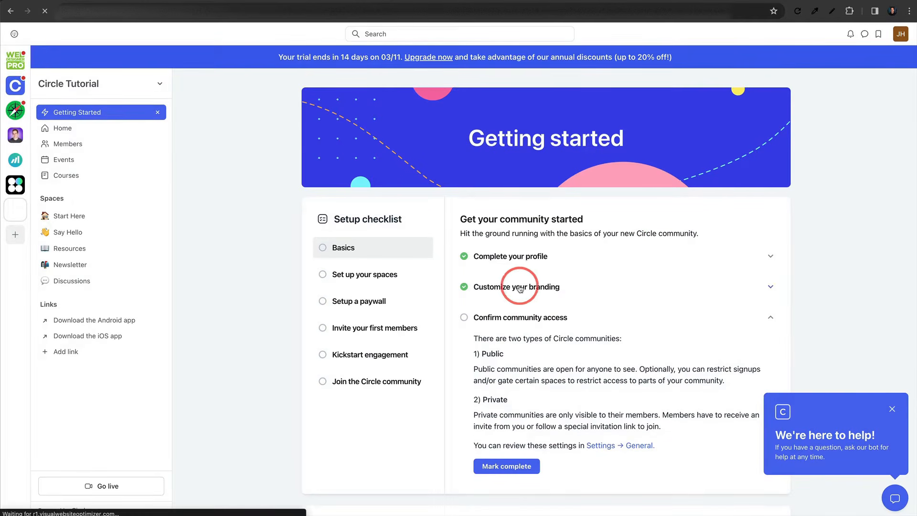
Mark the Confirm community access task complete in the Basics checklist.
scroll(521, 288, "down", 1)
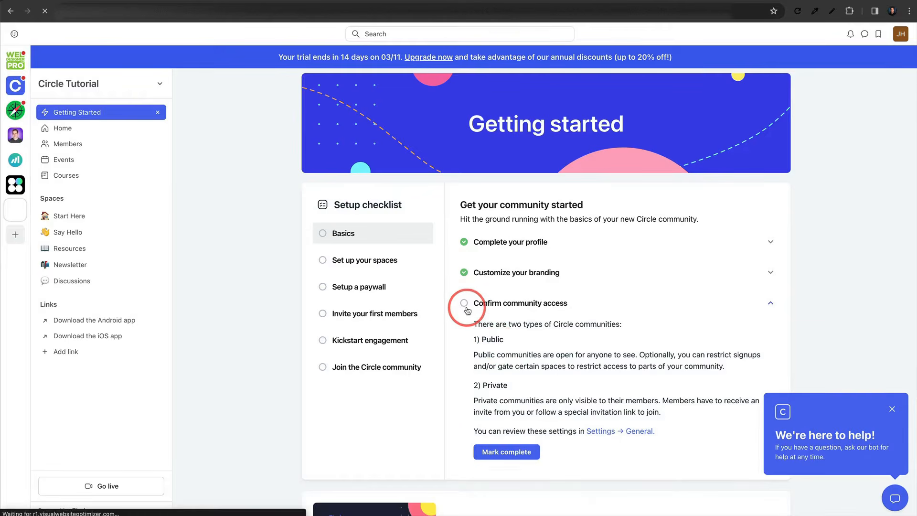
left_click(520, 452)
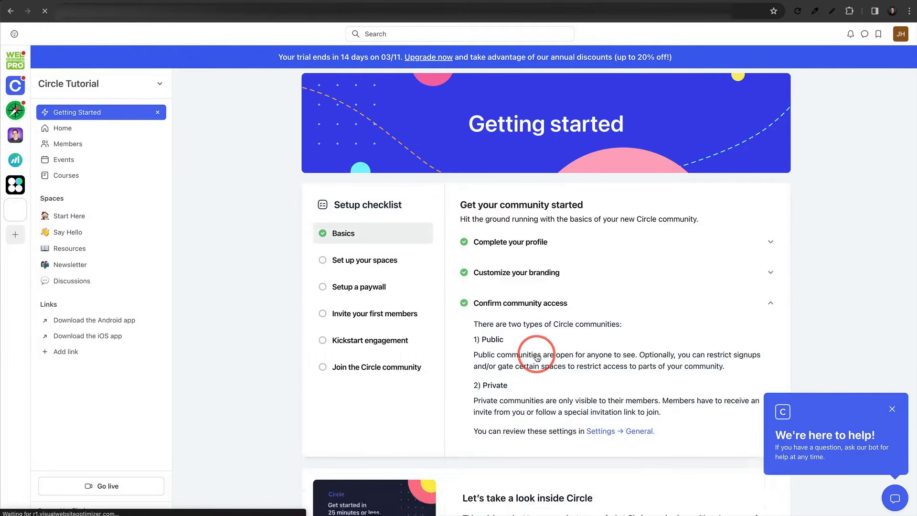
Read the Set up your spaces guidance and mark the Plan your space structure task complete.
scroll(650, 269, "down", 3)
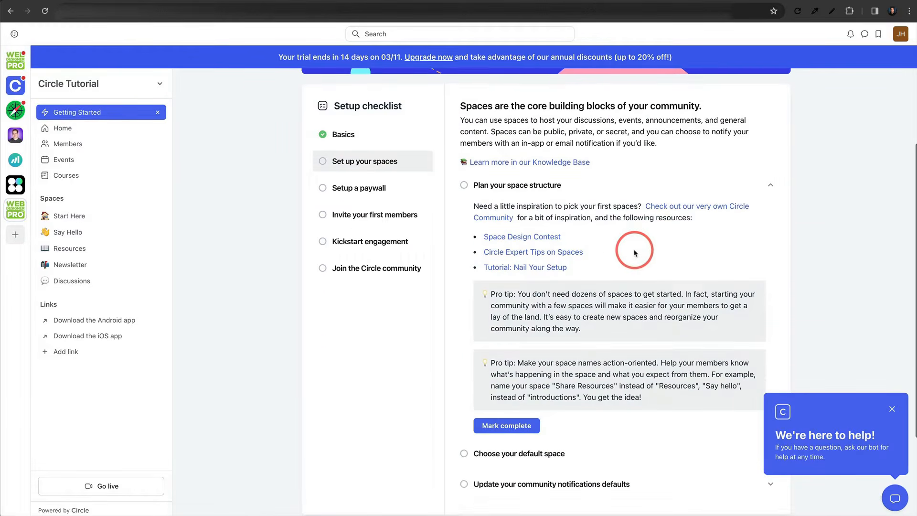
scroll(581, 240, "up", 1)
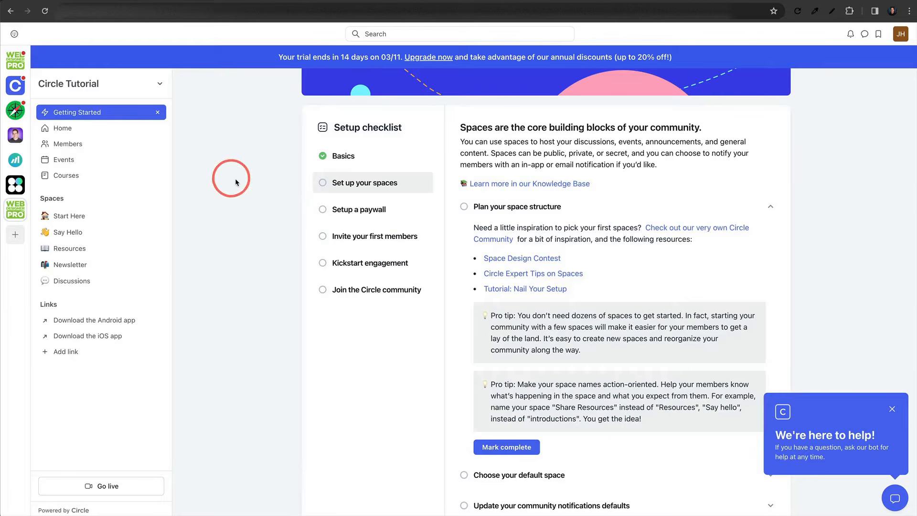
scroll(555, 227, "down", 3)
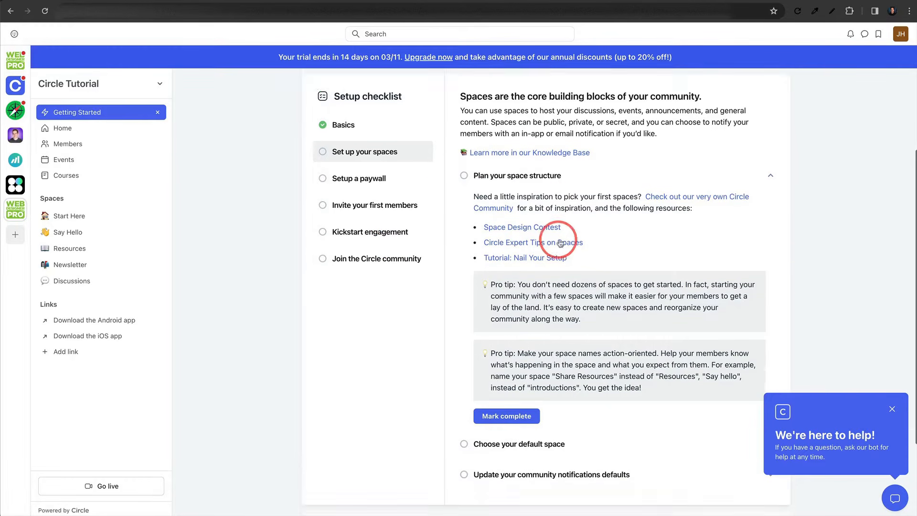
scroll(621, 310, "down", 4)
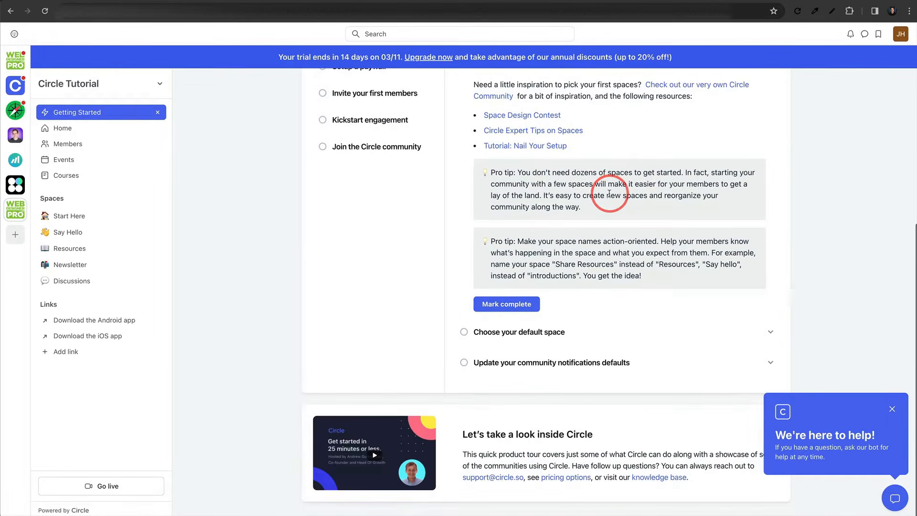
scroll(580, 254, "up", 5)
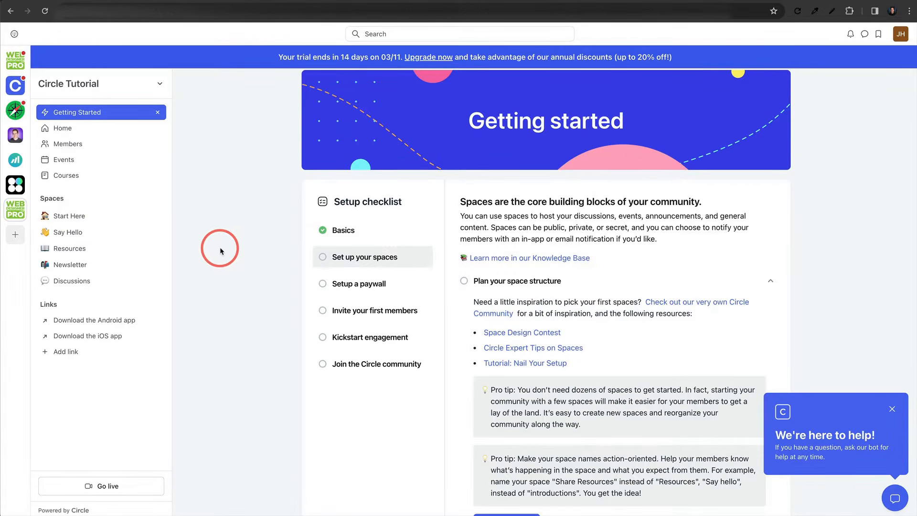
scroll(515, 491, "down", 1)
left_click(516, 491)
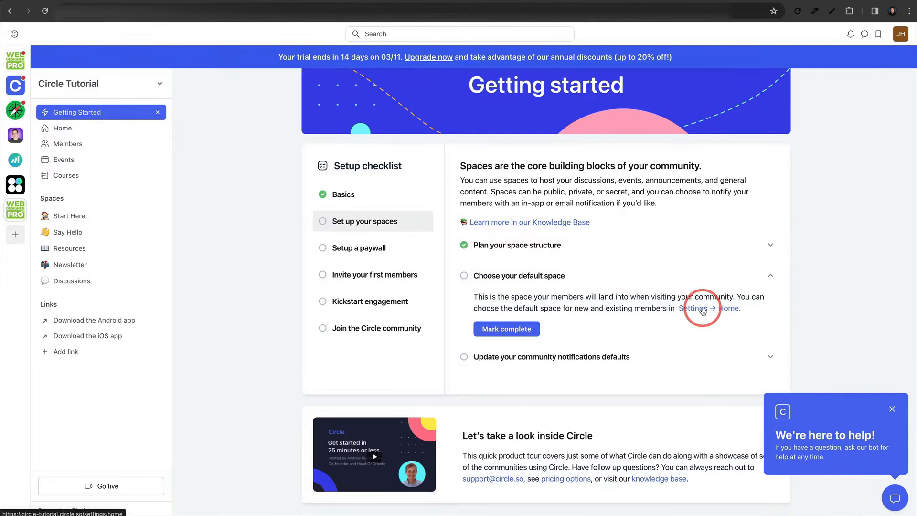
Open the Home settings linked from the default space task and review the feed, landing page and meta tag options.
scroll(706, 311, "down", 1)
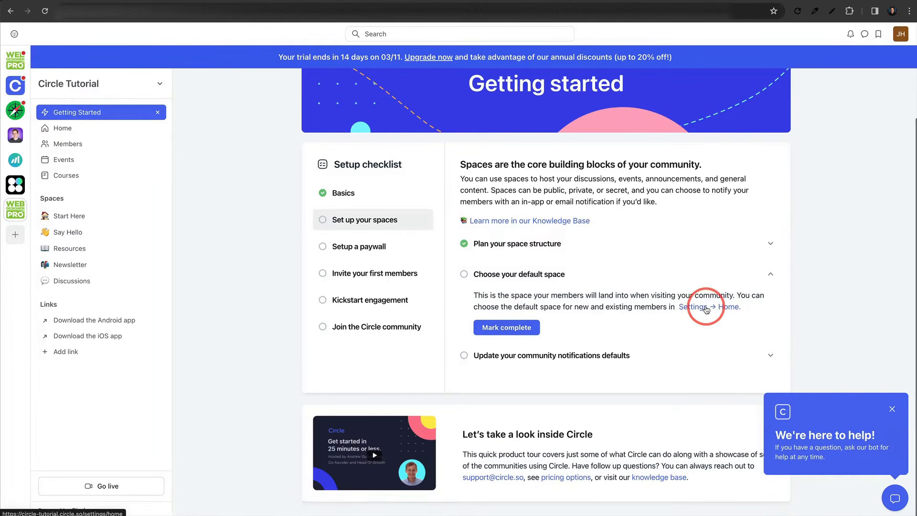
left_click(705, 310)
scroll(594, 258, "down", 4)
scroll(576, 225, "up", 4)
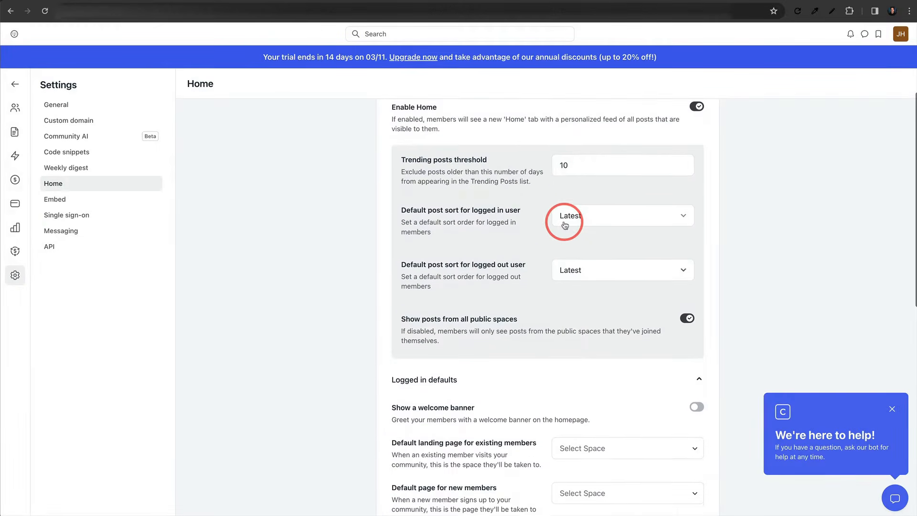
scroll(564, 219, "down", 5)
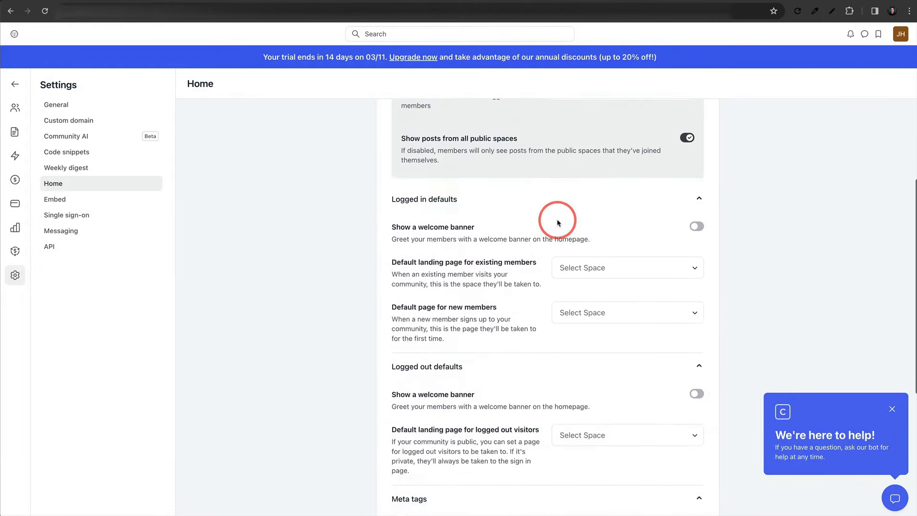
scroll(557, 220, "up", 5)
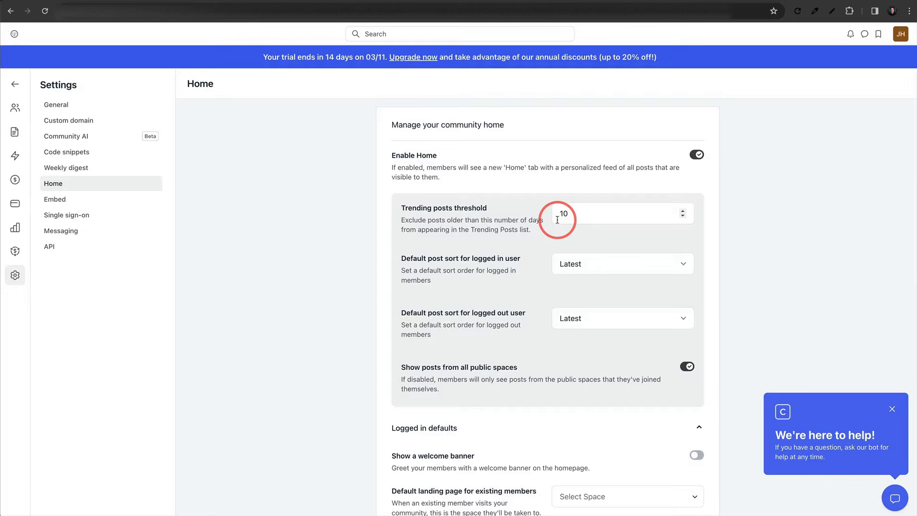
scroll(555, 217, "down", 7)
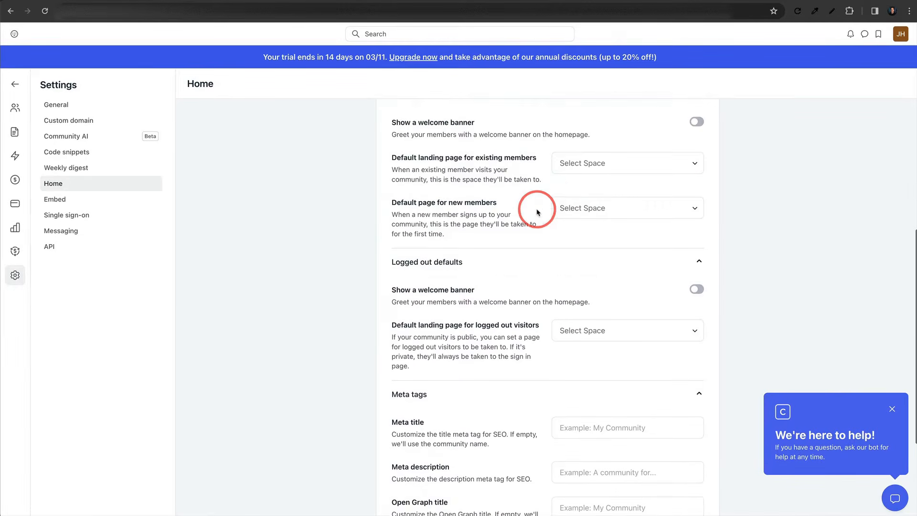
Leave the Home settings and delete the default Spaces group together with its preset spaces.
scroll(537, 212, "down", 3)
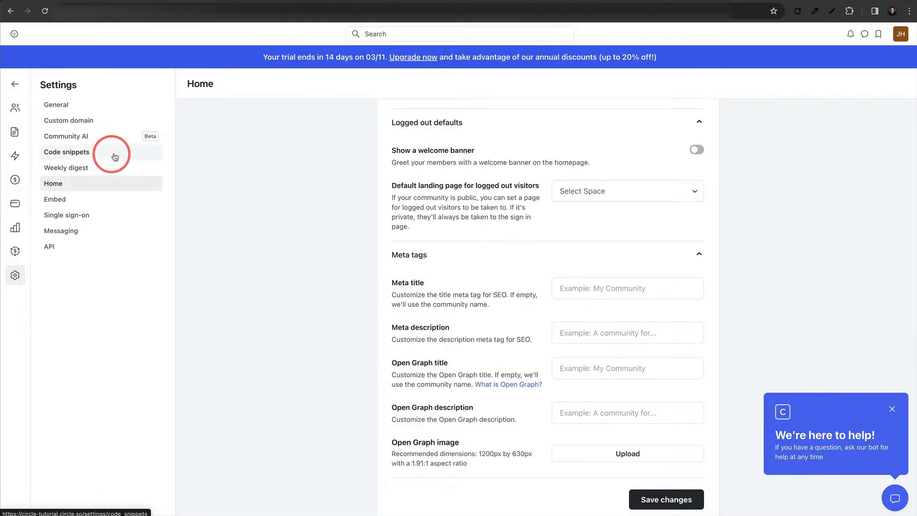
left_click(17, 86)
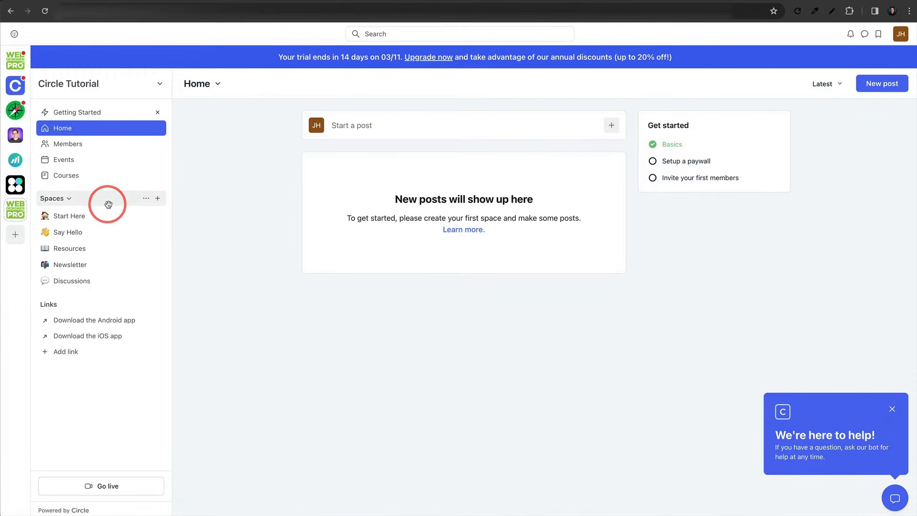
left_click(145, 203)
left_click(101, 264)
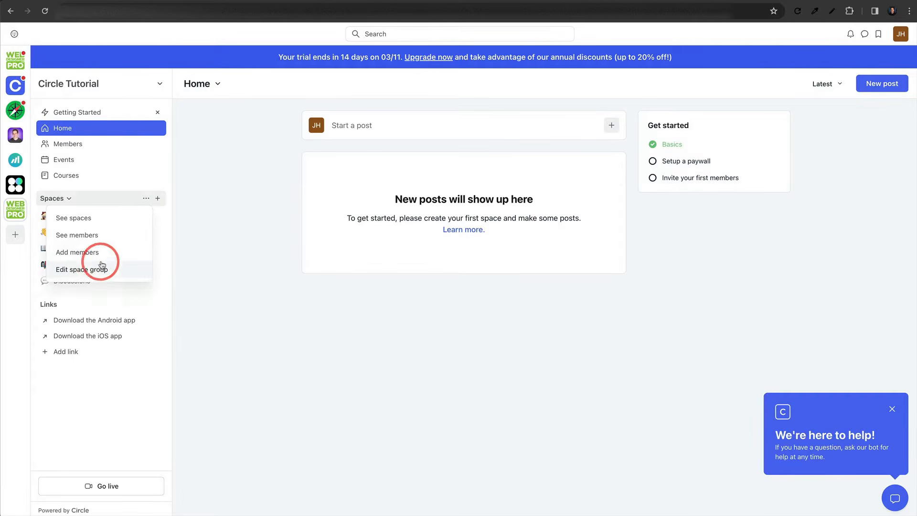
left_click(72, 269)
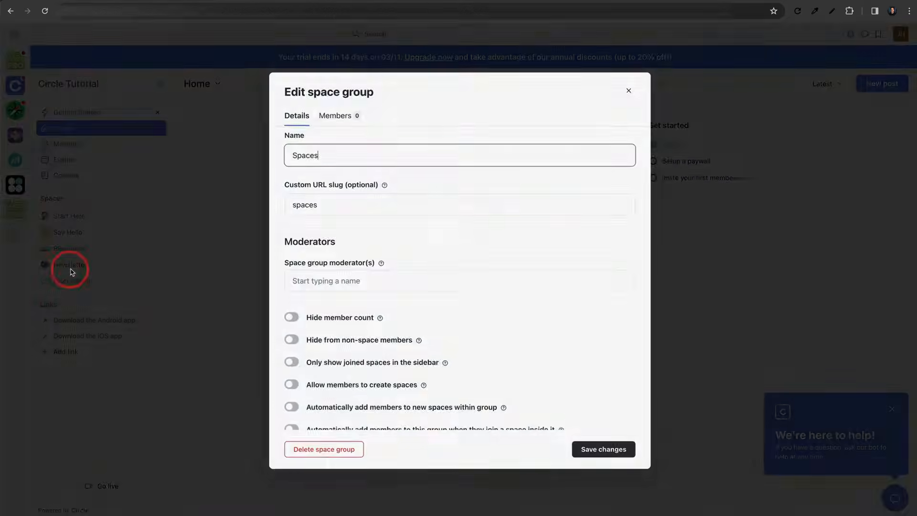
scroll(335, 410, "down", 1)
left_click(331, 450)
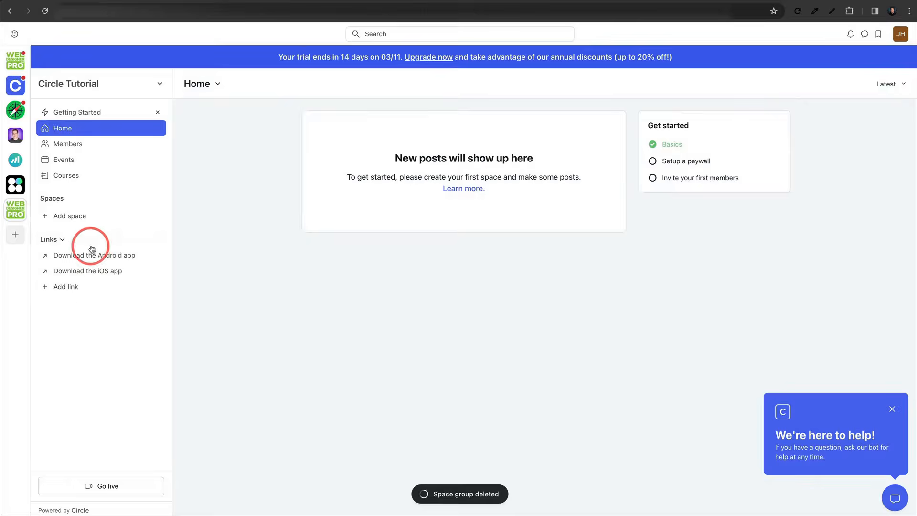
Hide the Getting Started tab from the Circle Tutorial community and confirm.
left_click(154, 110)
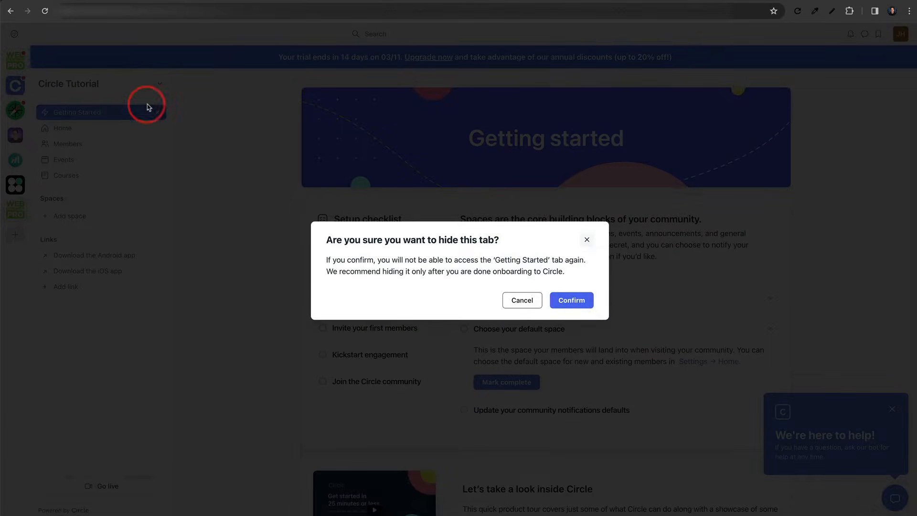
left_click(582, 297)
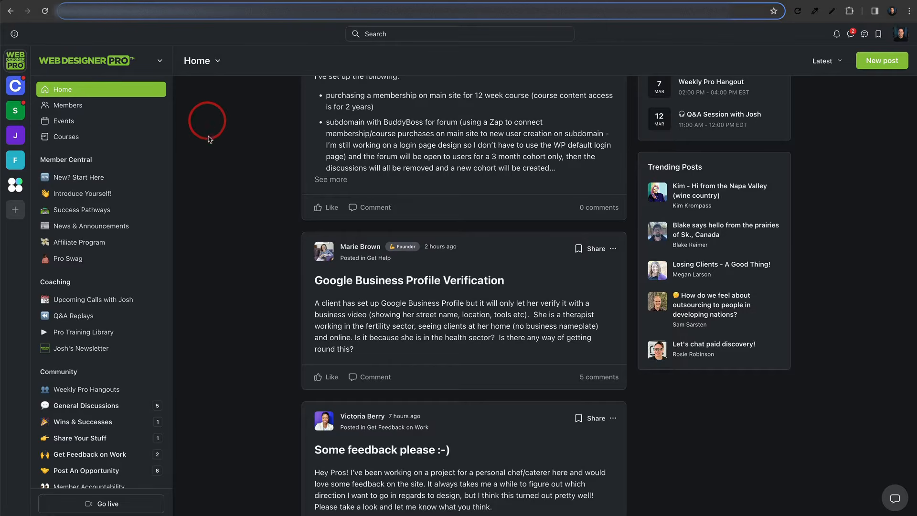
Review the Web Designer Pro community's home feed and how its spaces are organized into groups.
scroll(209, 138, "up", 3)
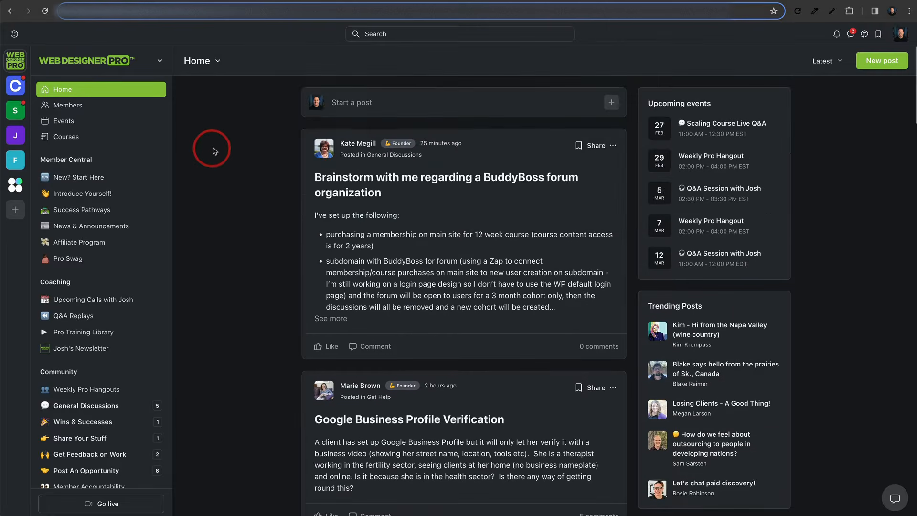
scroll(153, 165, "down", 3)
scroll(172, 164, "down", 1)
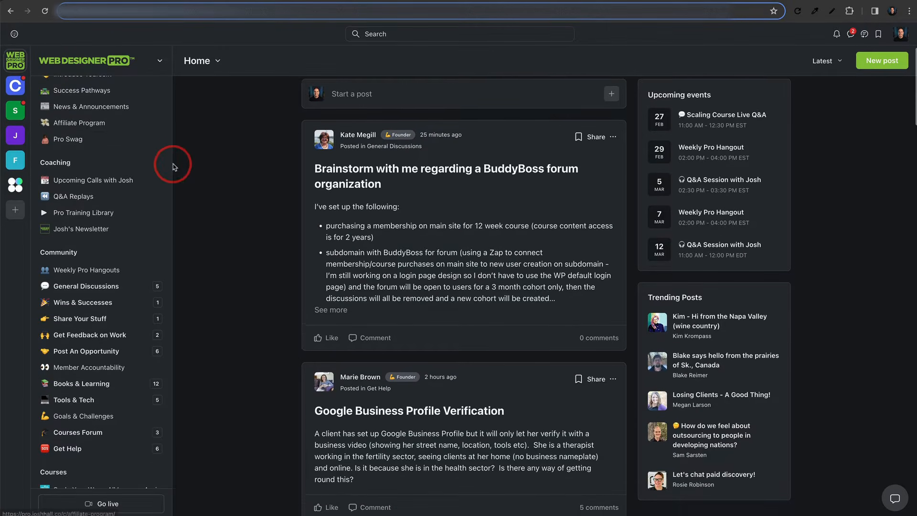
scroll(103, 159, "down", 3)
scroll(108, 283, "up", 5)
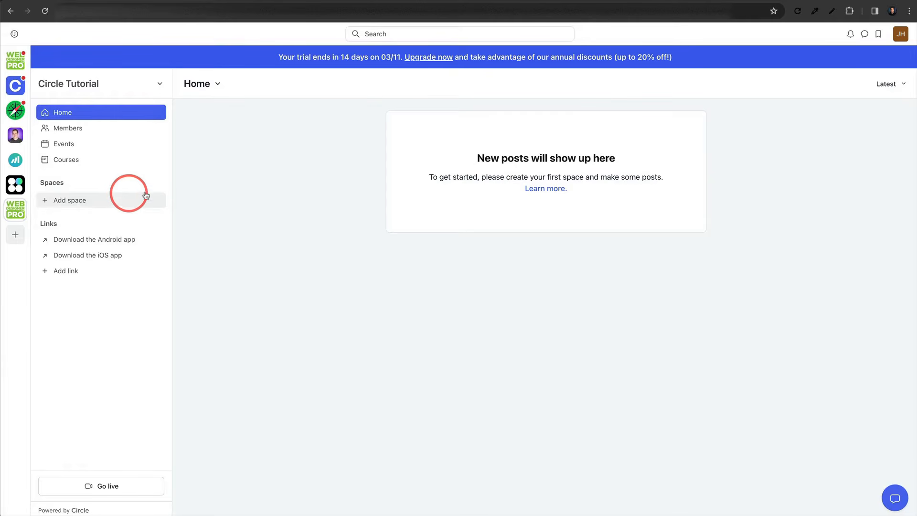
Create a space group named Community in the Circle Tutorial community, leaving all its options off.
left_click(158, 183)
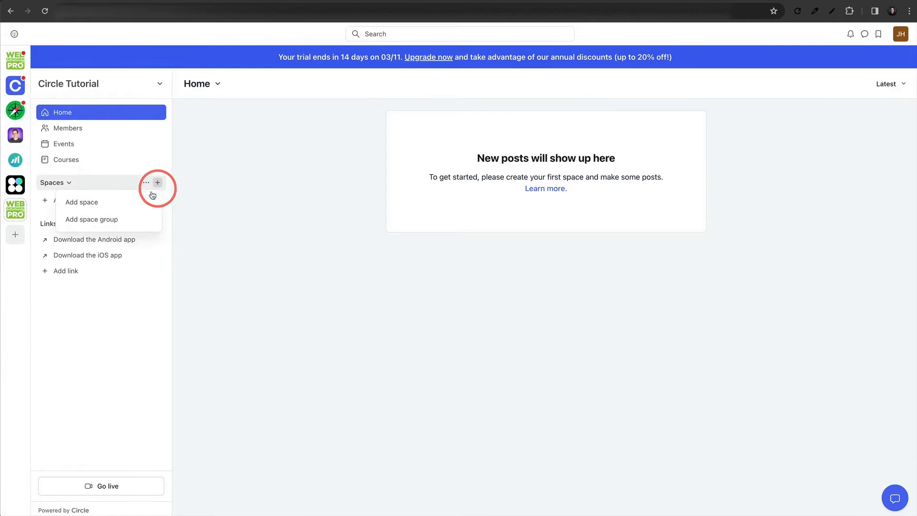
left_click(109, 219)
left_click(416, 165)
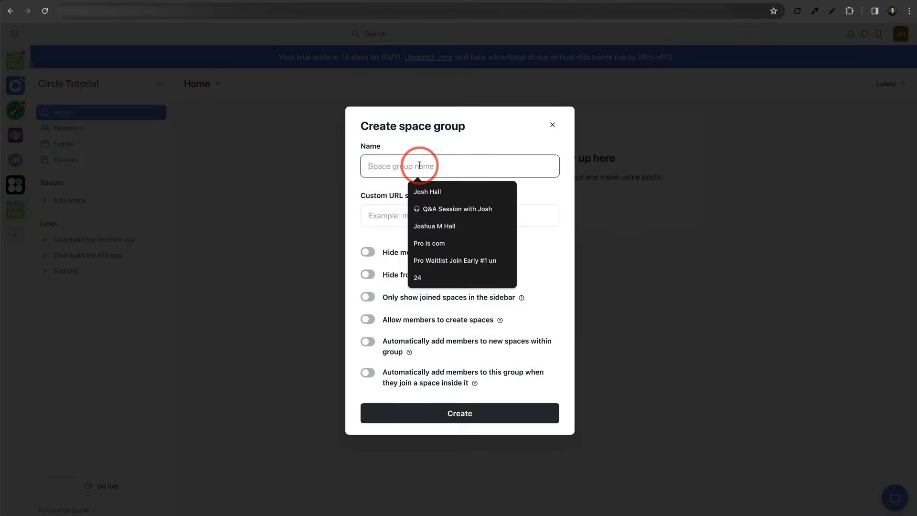
type("Community")
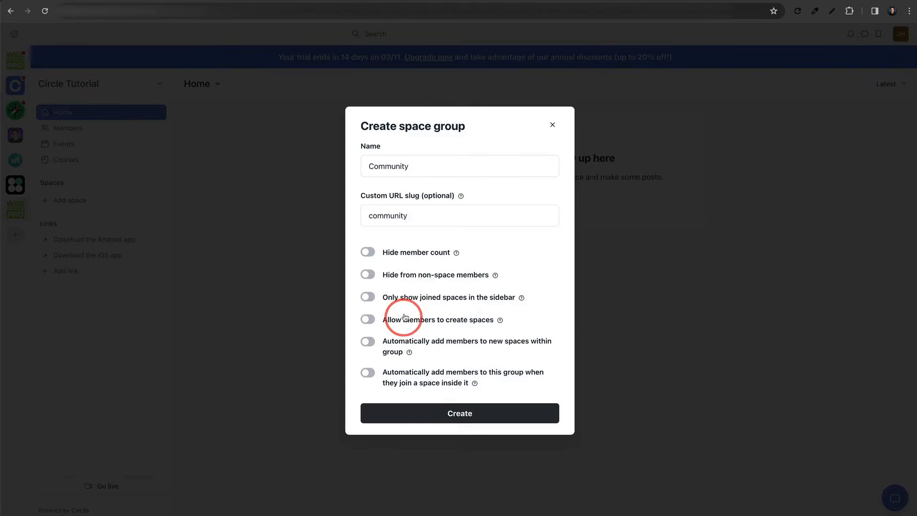
left_click(433, 416)
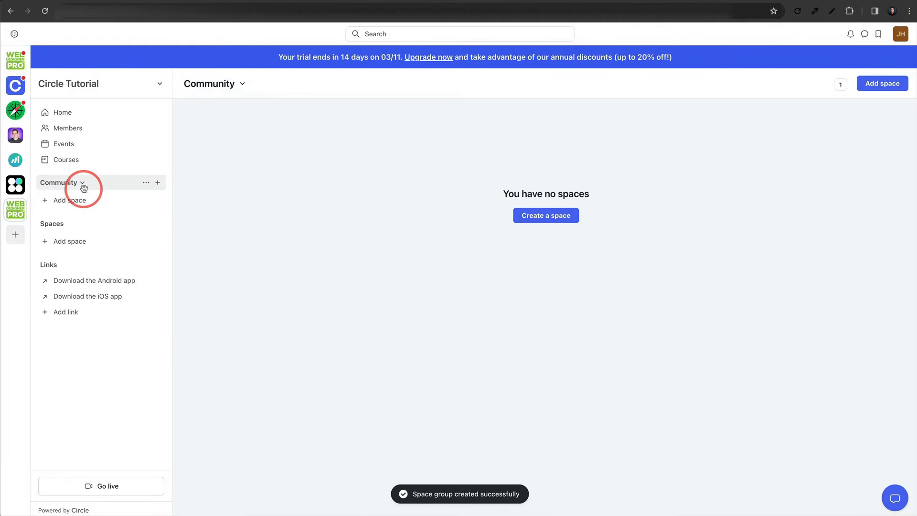
Delete the remaining empty Spaces group.
left_click(146, 224)
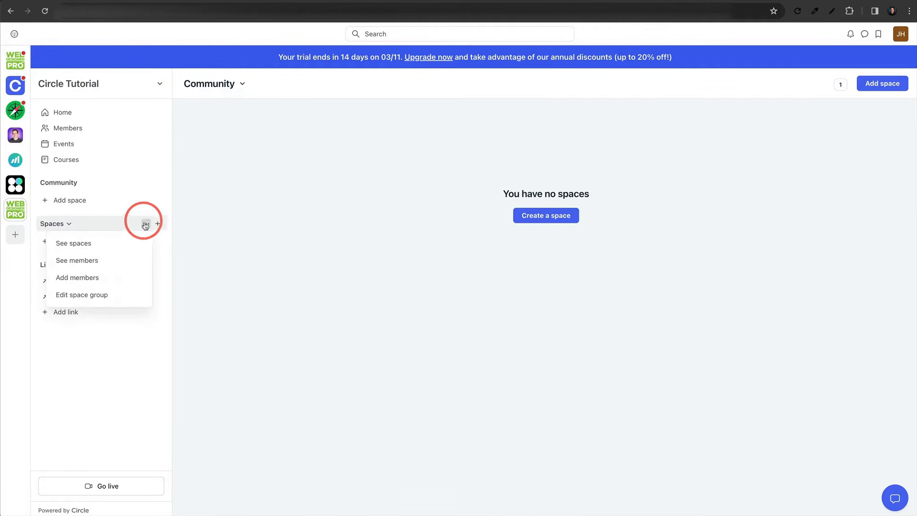
left_click(86, 297)
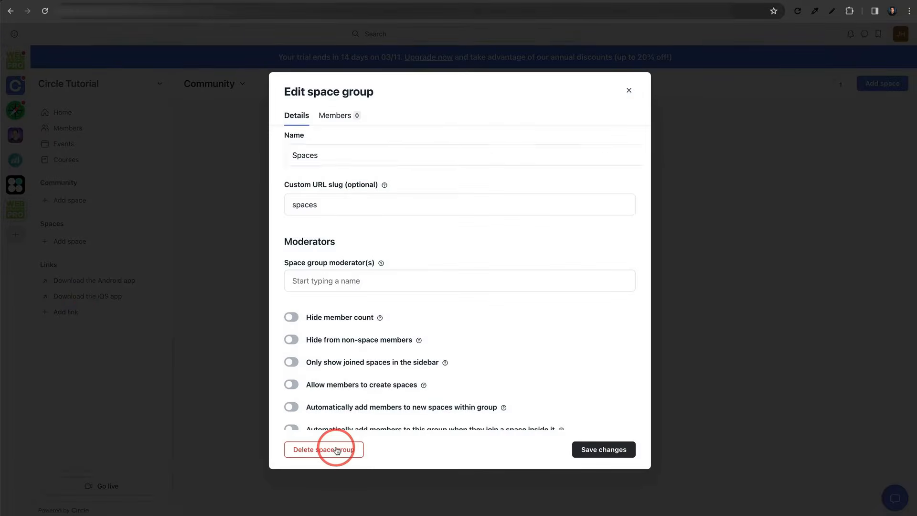
left_click(332, 448)
Create a second space group named Coaching with its options left off.
mouse_move(90, 181)
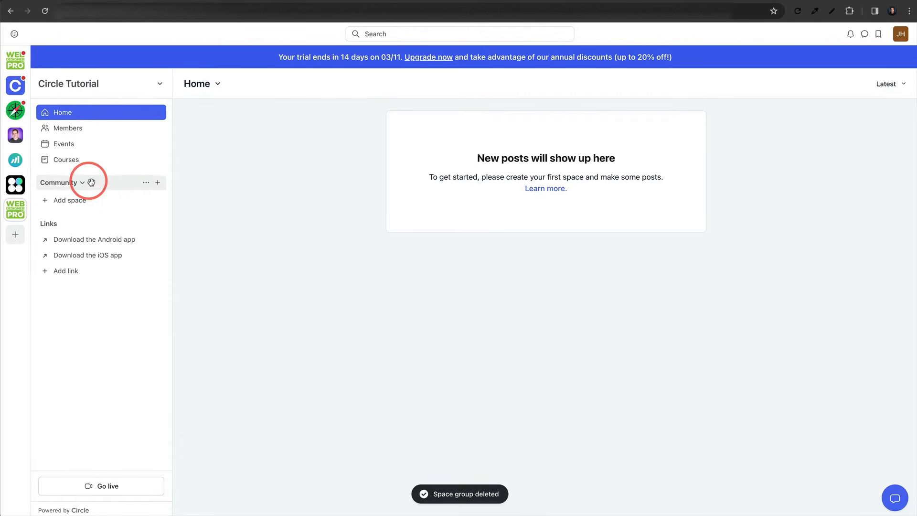
left_click(158, 184)
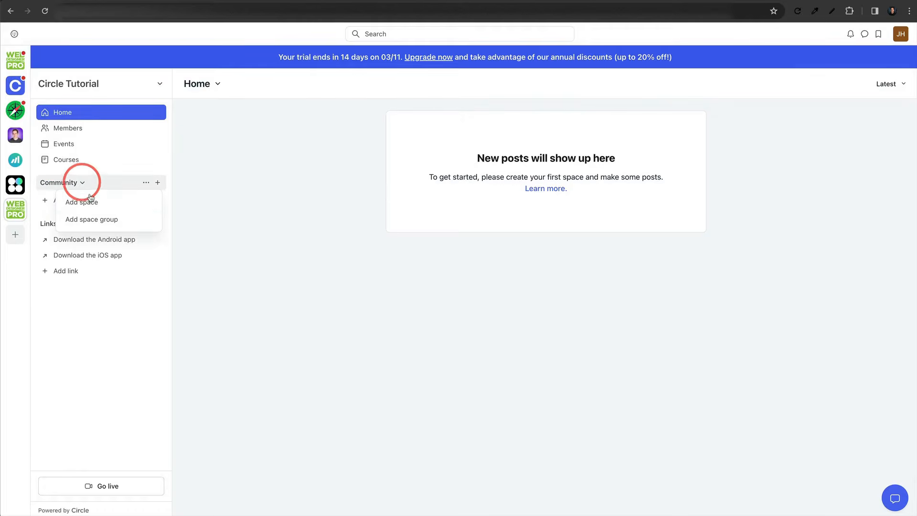
left_click(102, 219)
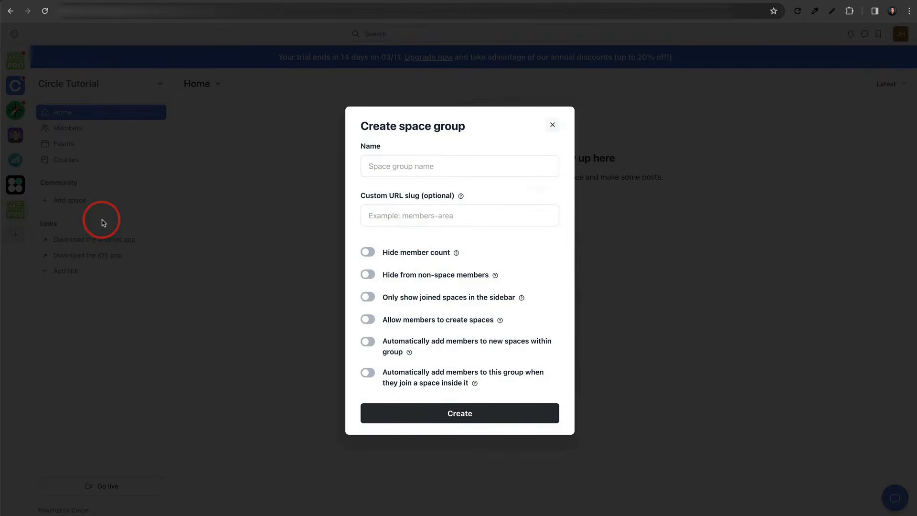
left_click(382, 165)
type("Coaching")
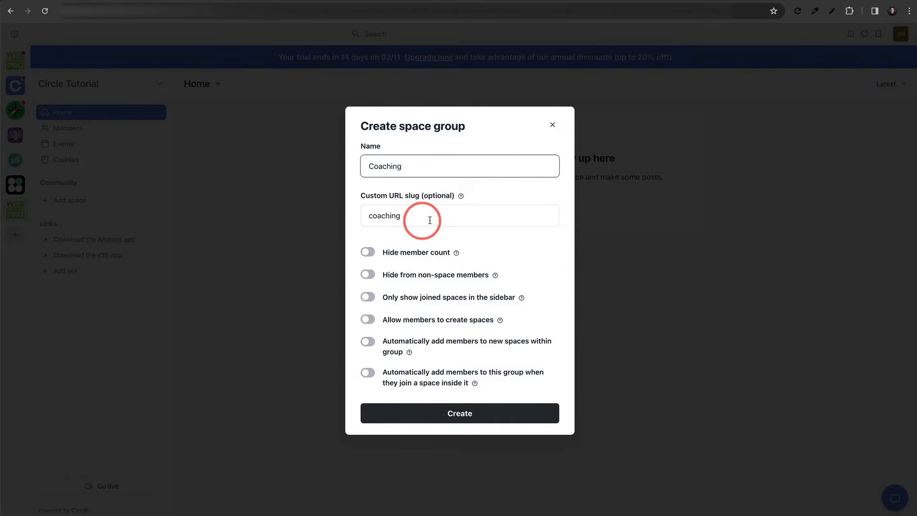
left_click(444, 413)
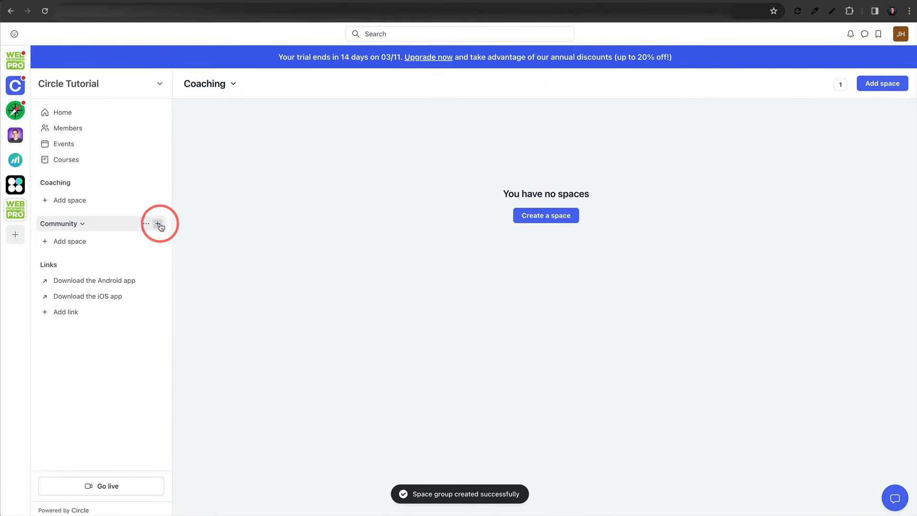
Create a space group named Courses and move the Community group above Coaching and Courses.
left_click(161, 227)
left_click(137, 260)
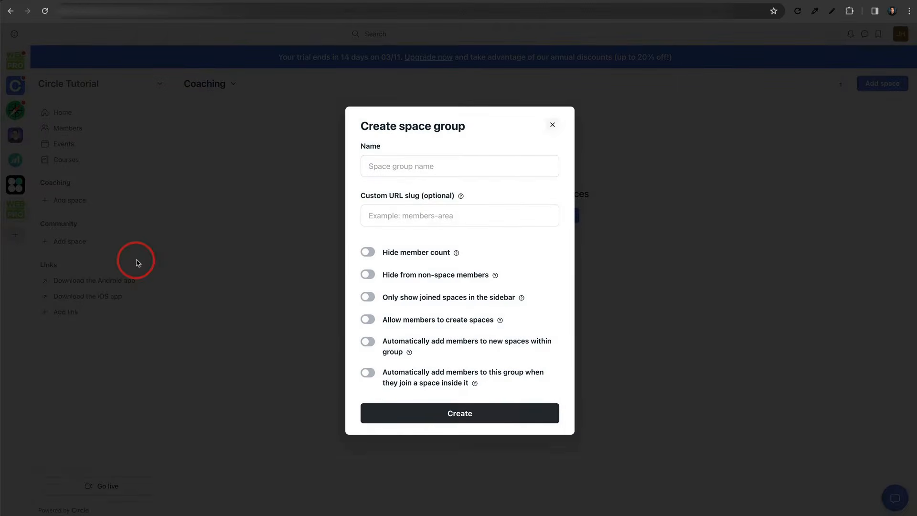
type("Courses")
left_click(456, 411)
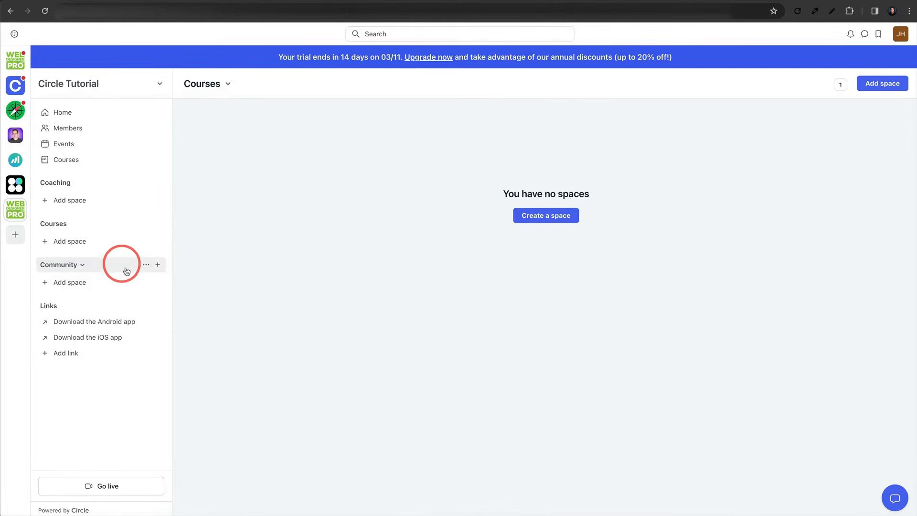
left_click_drag(48, 264, 58, 180)
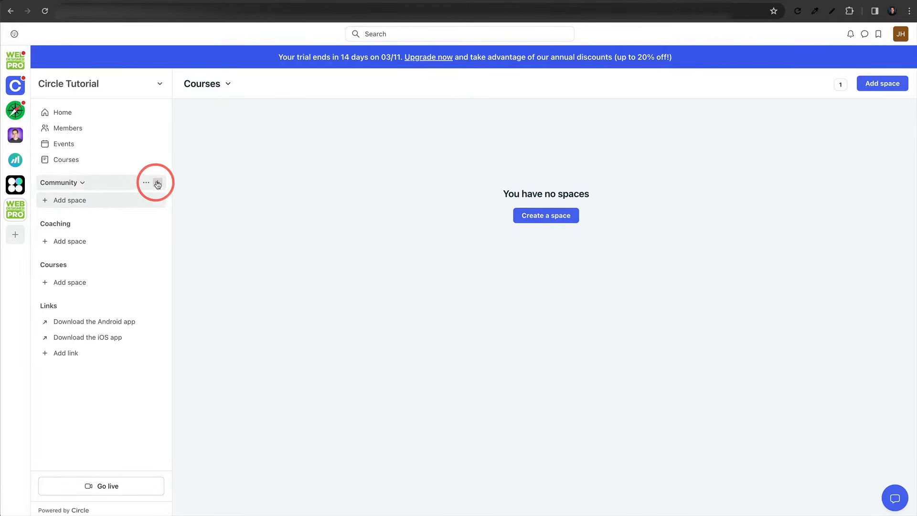
Look over the space types offered for a new space in the Community group, then dismiss the choice.
left_click(70, 203)
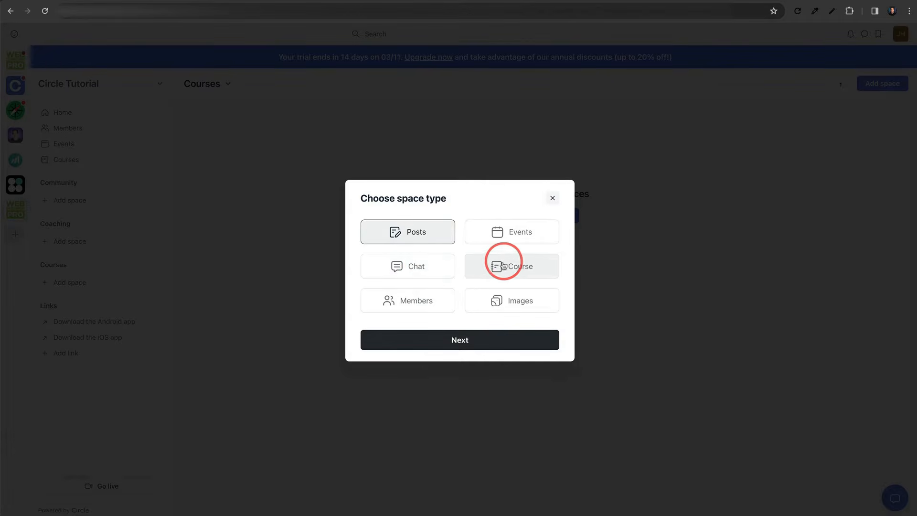
left_click(550, 198)
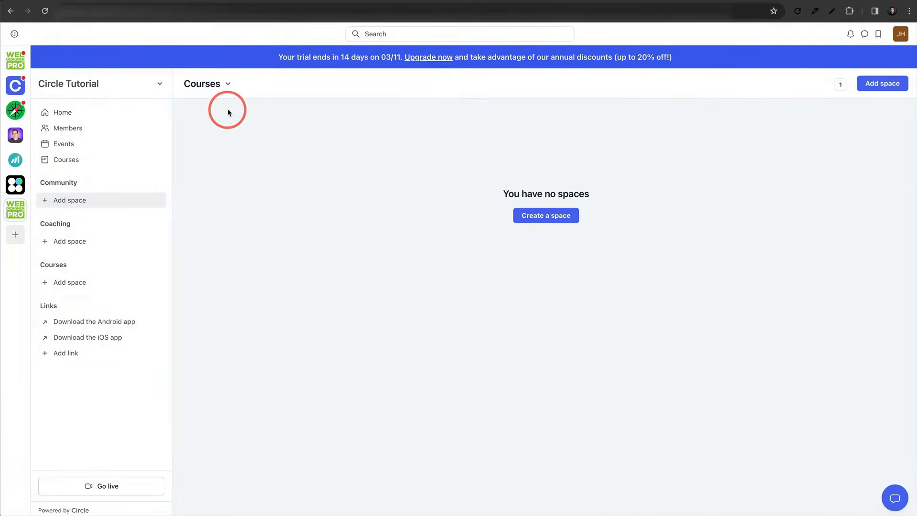
Switch to the Web Designer Pro community and examine the post layout of its General Discussions space.
left_click(119, 0)
scroll(113, 174, "down", 3)
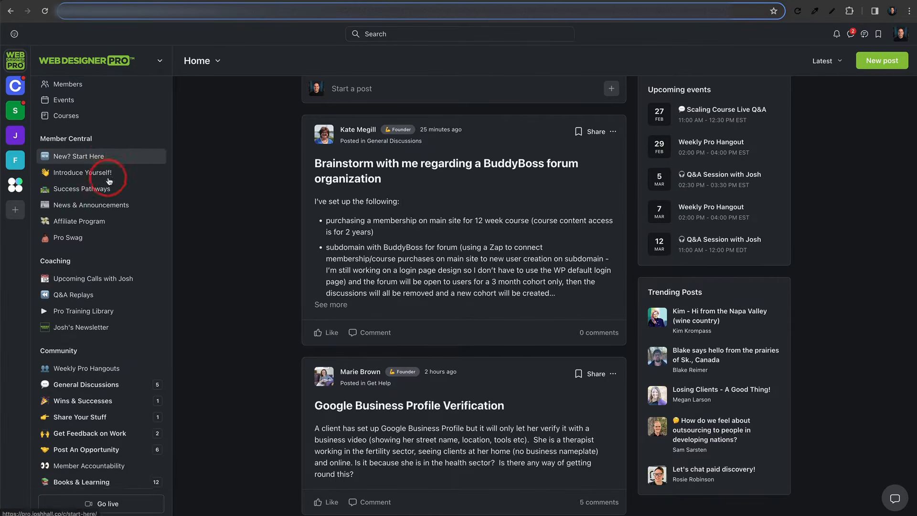
left_click(94, 346)
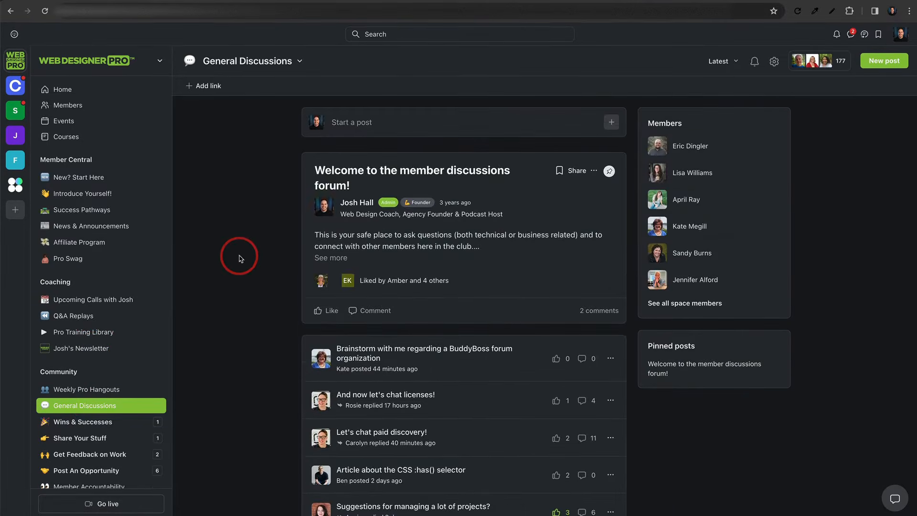
scroll(239, 254, "down", 2)
scroll(241, 223, "up", 2)
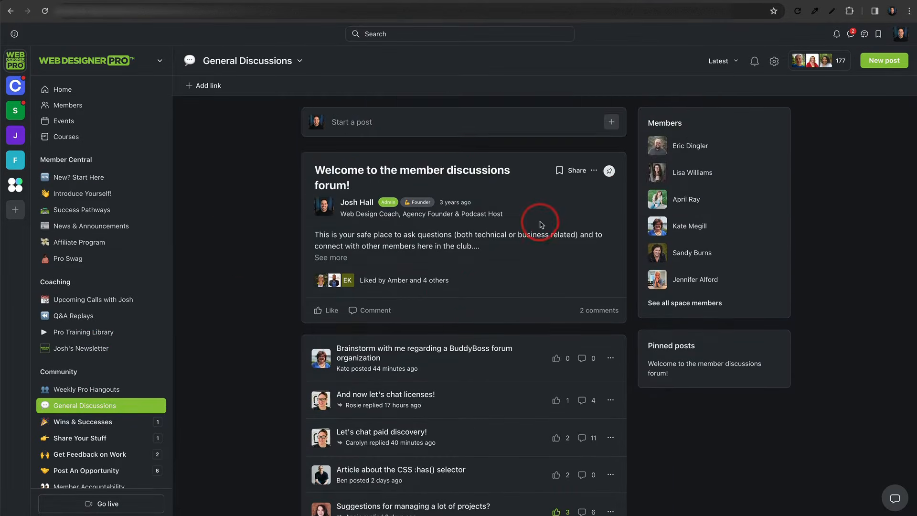
scroll(436, 182, "down", 10)
scroll(444, 215, "up", 5)
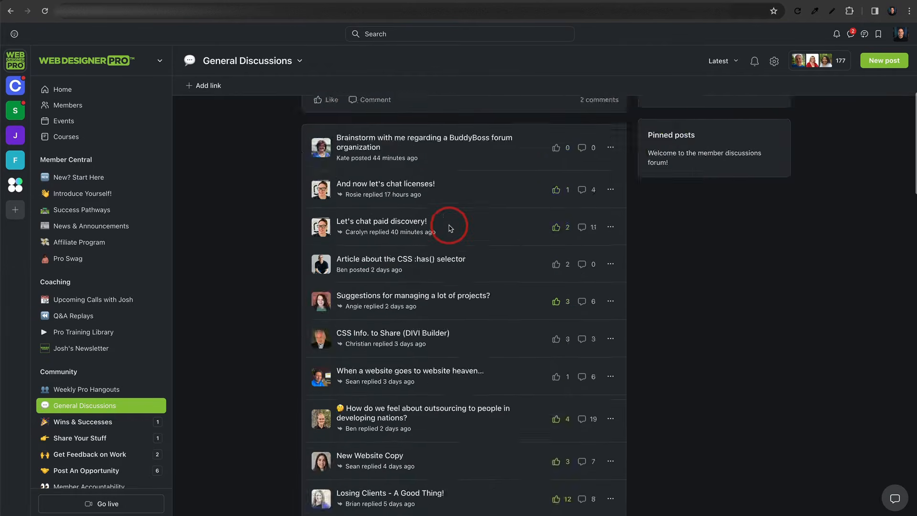
scroll(450, 228, "up", 5)
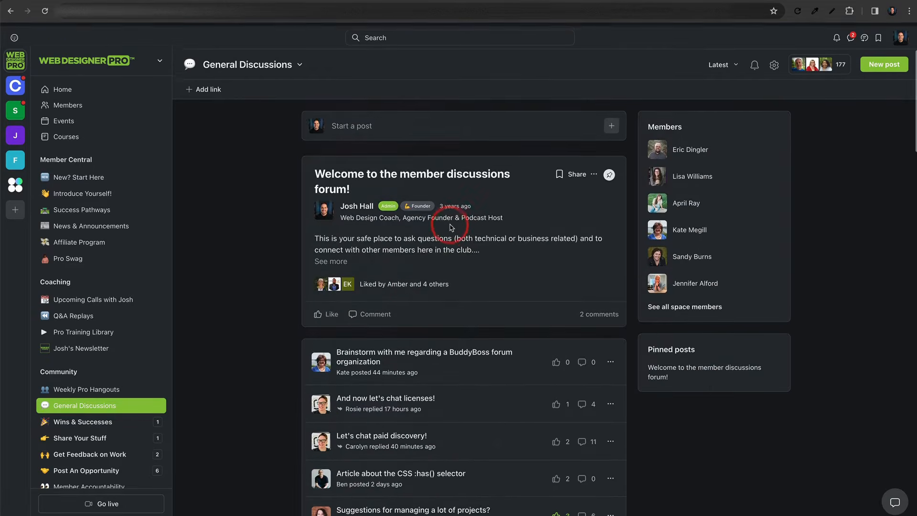
Open the Pro Training Library space and examine how its training posts are laid out as cards.
left_click(93, 337)
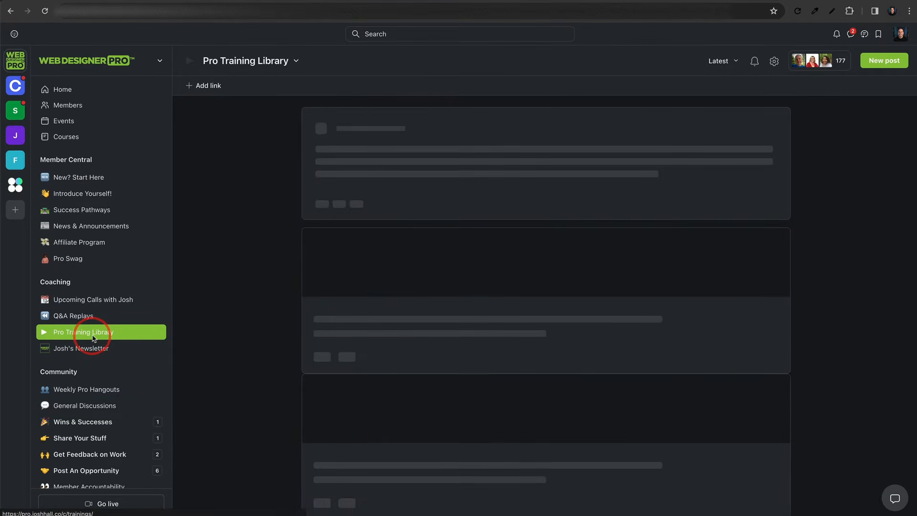
scroll(252, 234, "down", 4)
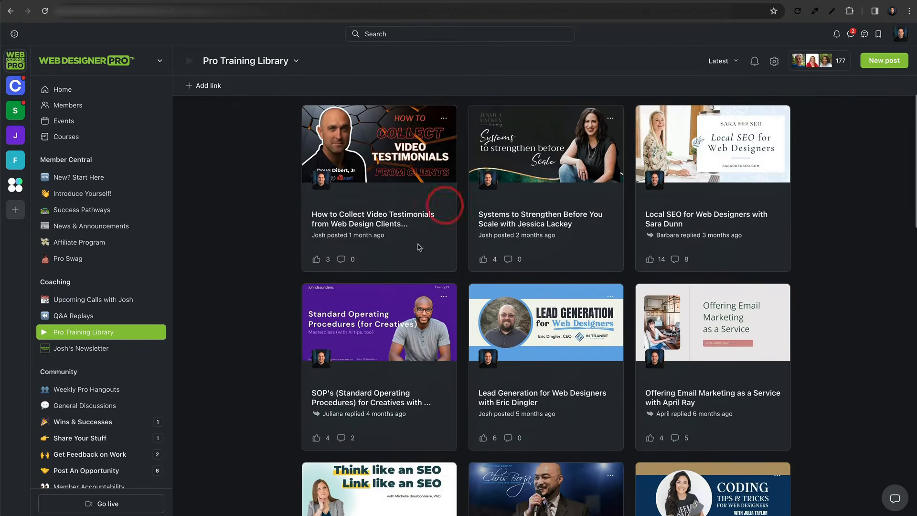
scroll(419, 247, "down", 9)
scroll(550, 251, "up", 10)
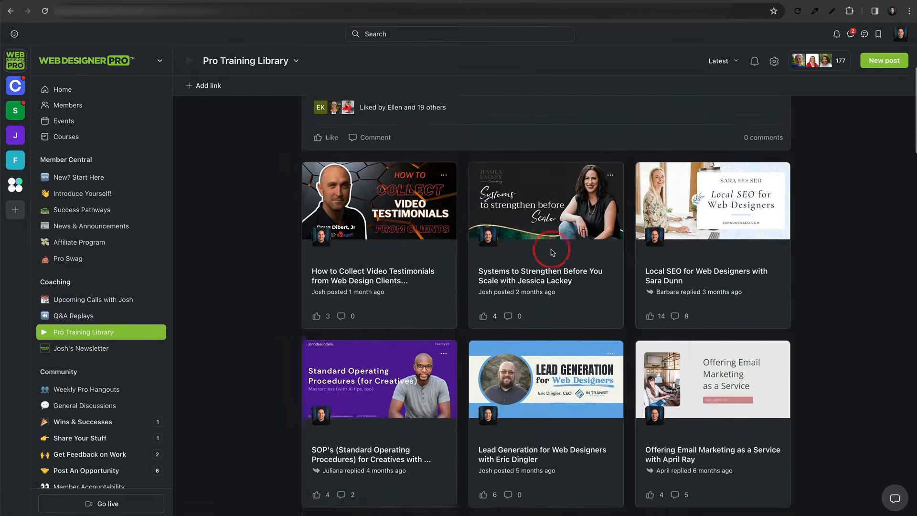
scroll(552, 251, "up", 3)
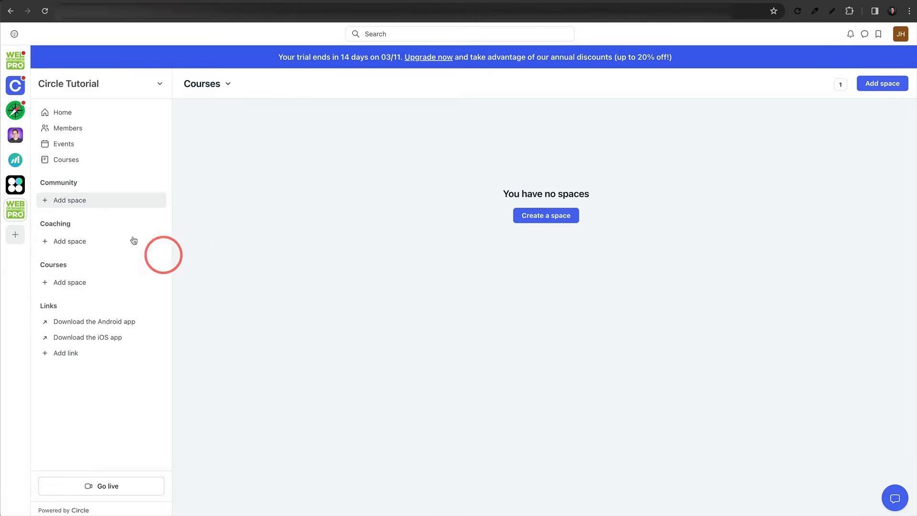
Start a new Posts space in the Community group and name it Discussions.
left_click(47, 204)
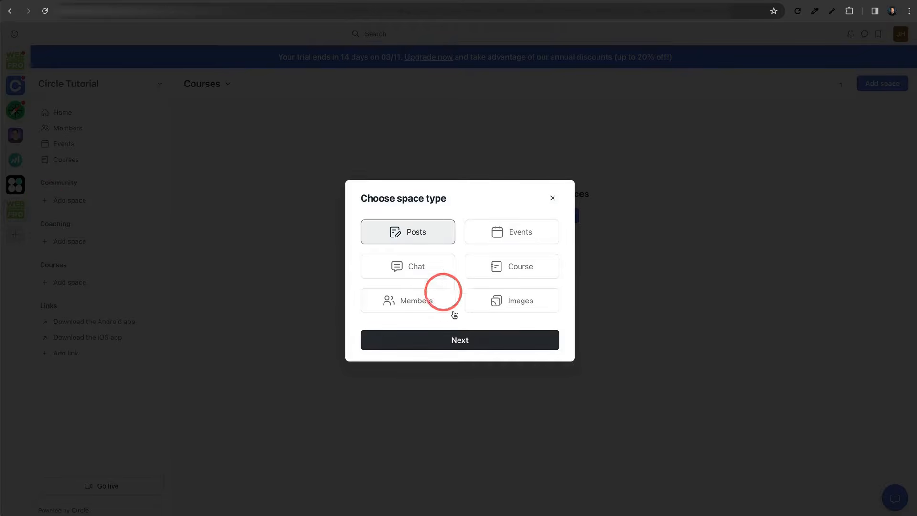
left_click(459, 339)
type("Disc")
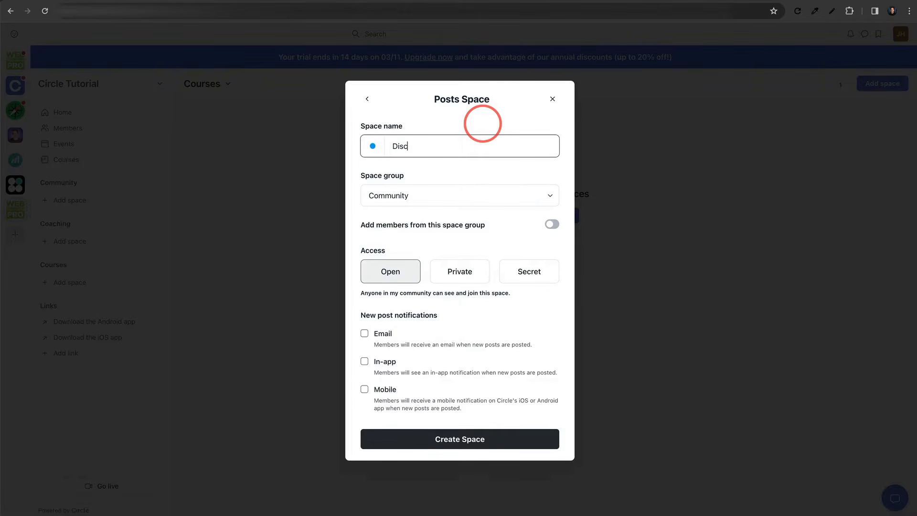
type("ussions")
Look over the shape and custom image choices for the Discussions space's icon.
left_click(375, 147)
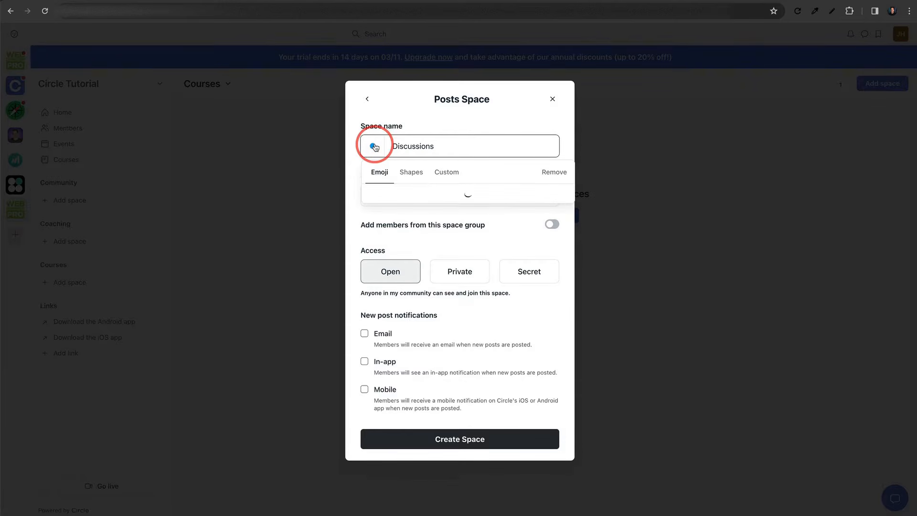
left_click(409, 173)
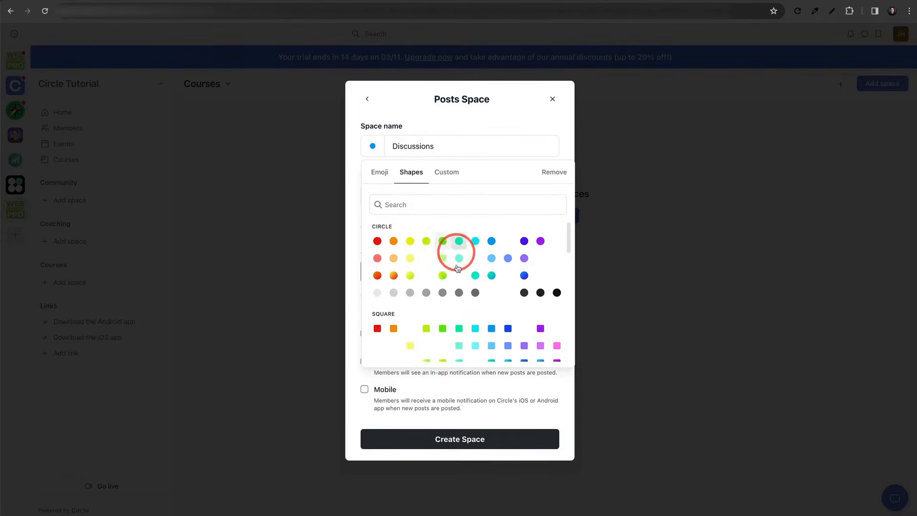
left_click(440, 174)
left_click(445, 197)
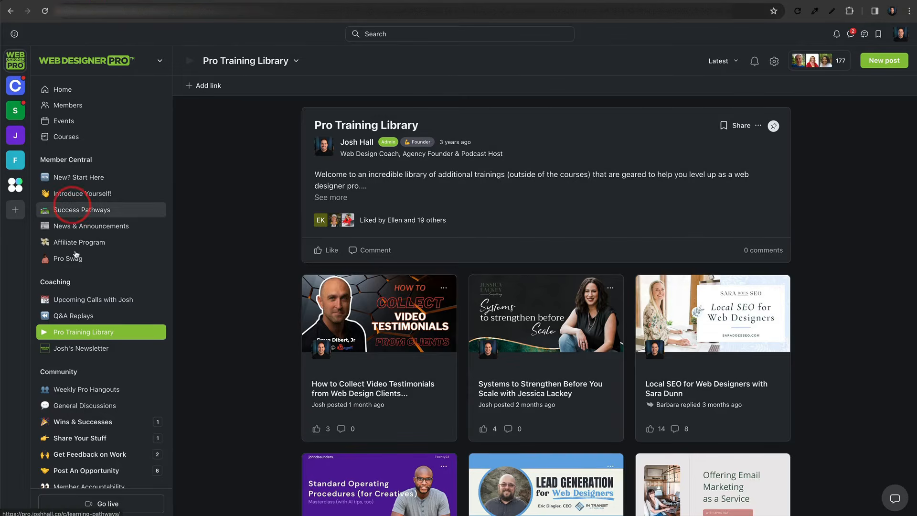
Switch to the Web Designer Pro community and examine the icons used for its spaces and courses.
scroll(86, 306, "down", 2)
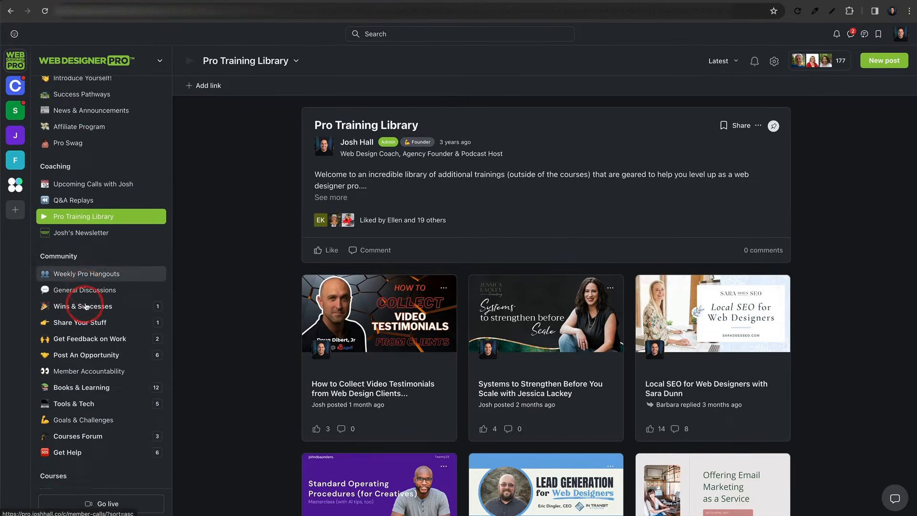
scroll(86, 307, "down", 2)
scroll(117, 133, "up", 1)
scroll(61, 160, "down", 3)
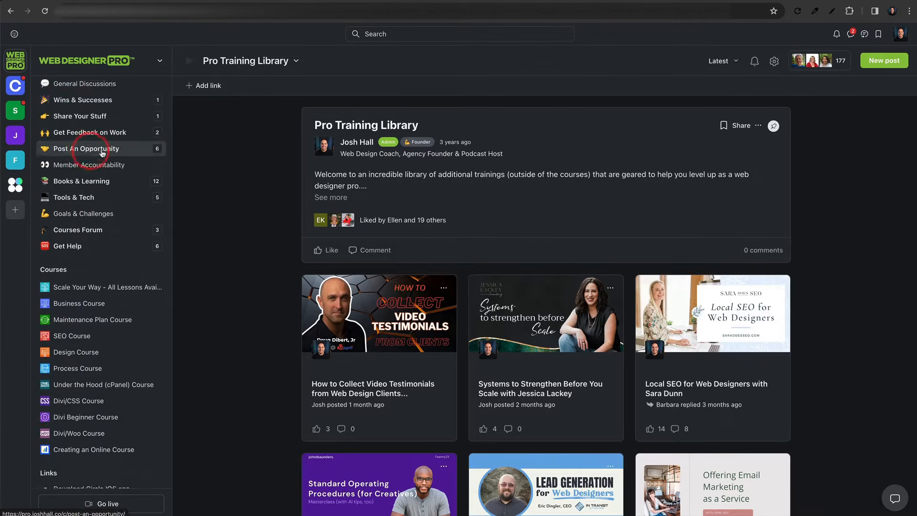
scroll(102, 153, "down", 2)
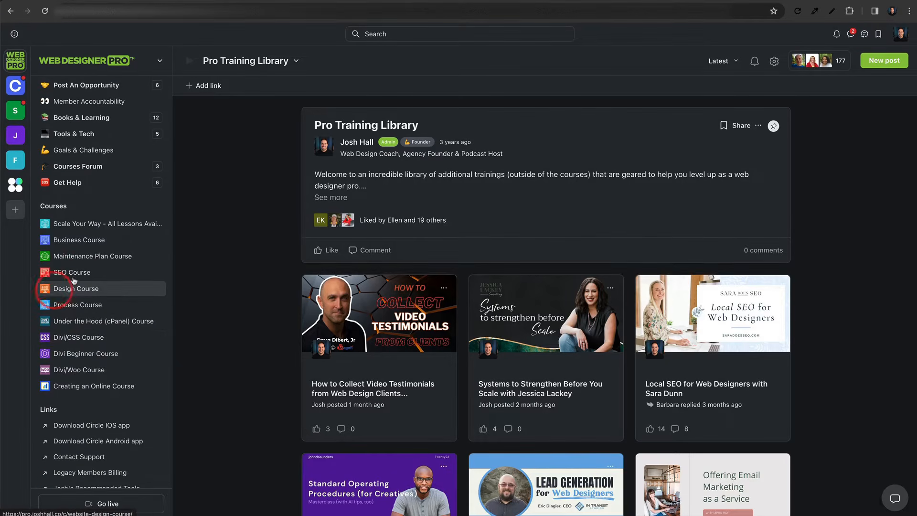
scroll(74, 281, "up", 4)
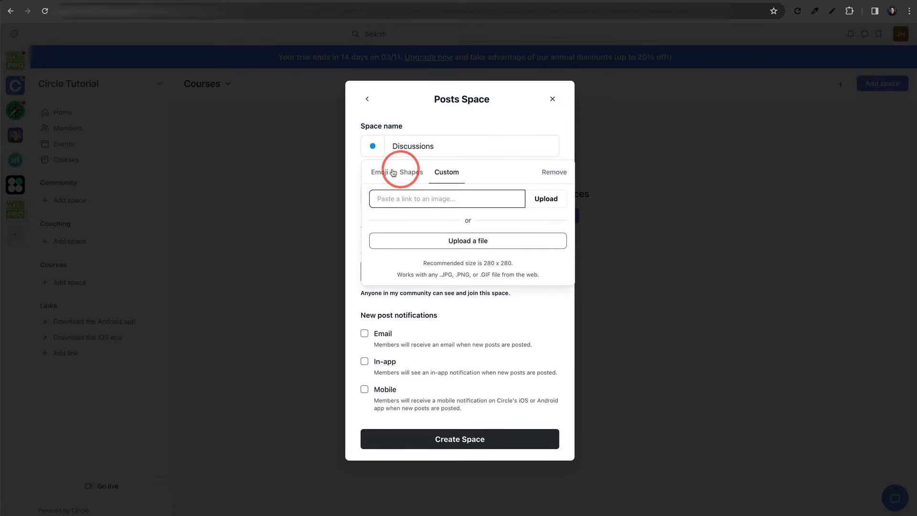
Return to the new Discussions space, give it a speech bubble emoji icon and create it.
left_click(393, 172)
left_click(409, 297)
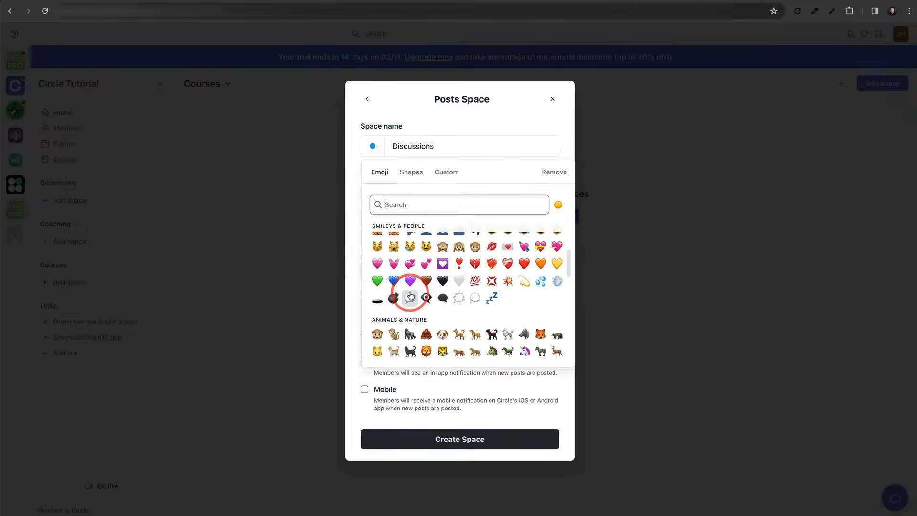
left_click(462, 232)
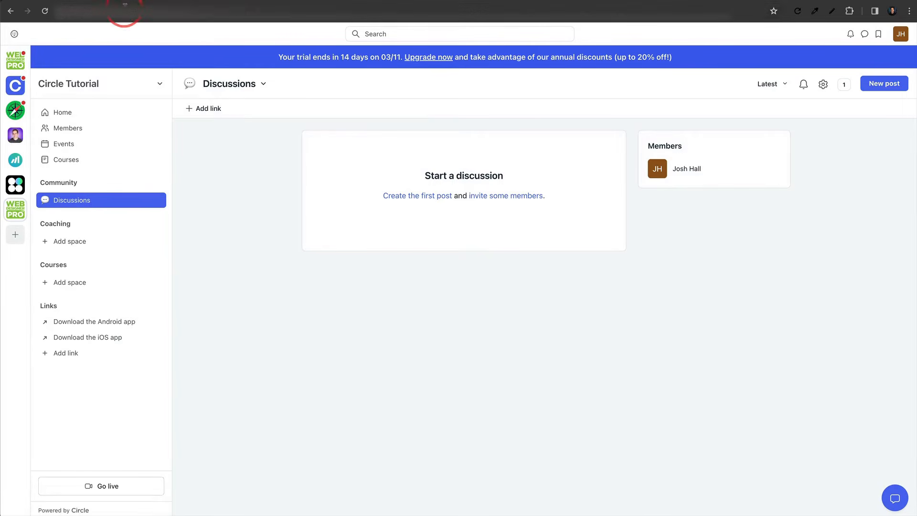
Review the Discussions space's access, layout and image customization settings, comparing the layouts with the Web Designer Pro spaces.
left_click(258, 83)
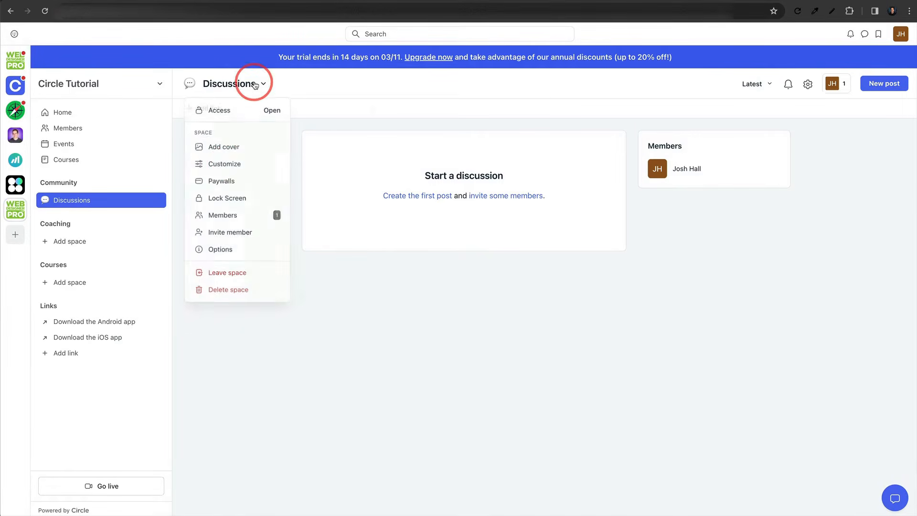
left_click(224, 164)
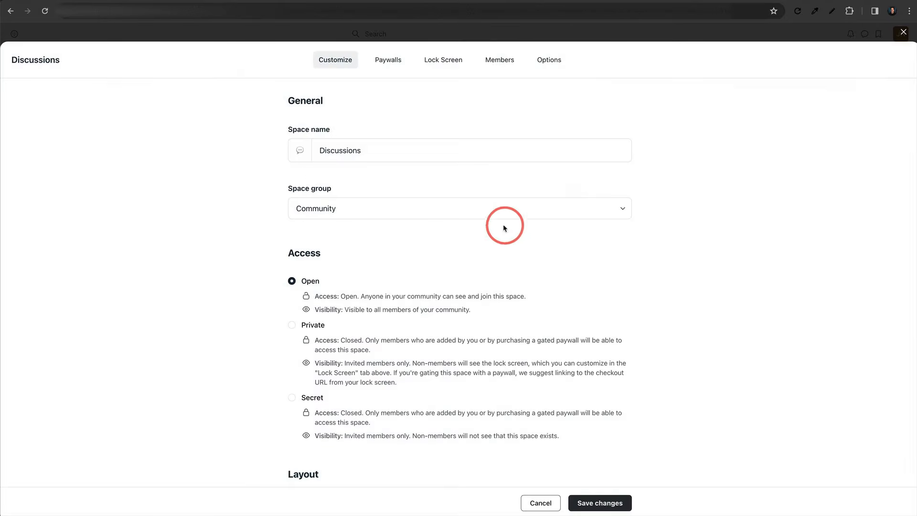
scroll(459, 196, "down", 5)
scroll(488, 179, "down", 2)
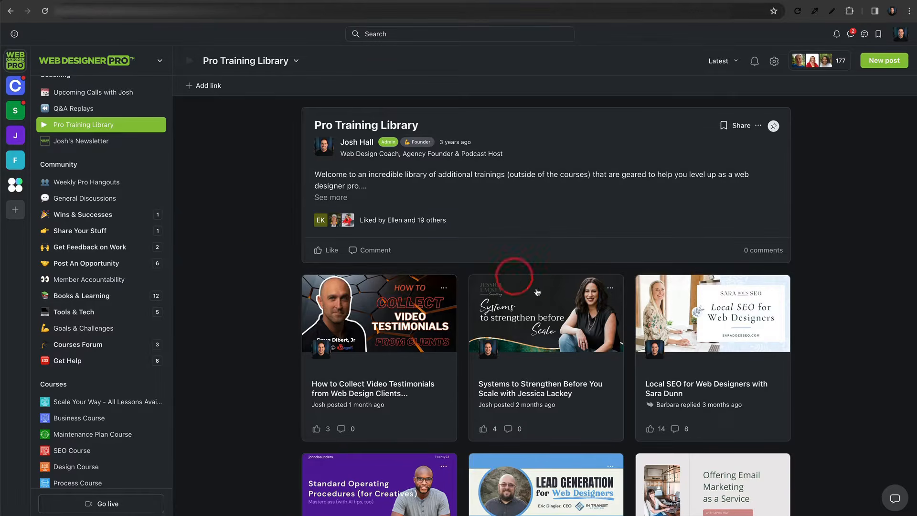
scroll(512, 266, "down", 4)
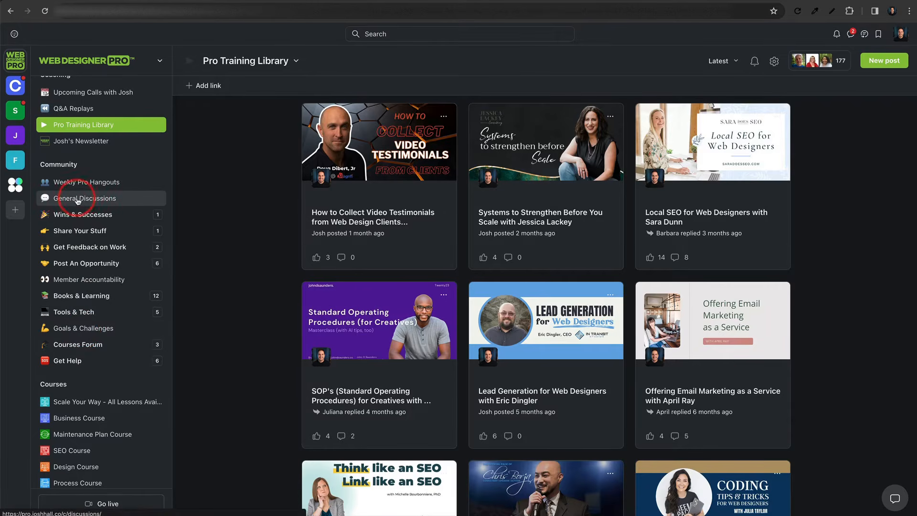
scroll(536, 239, "down", 6)
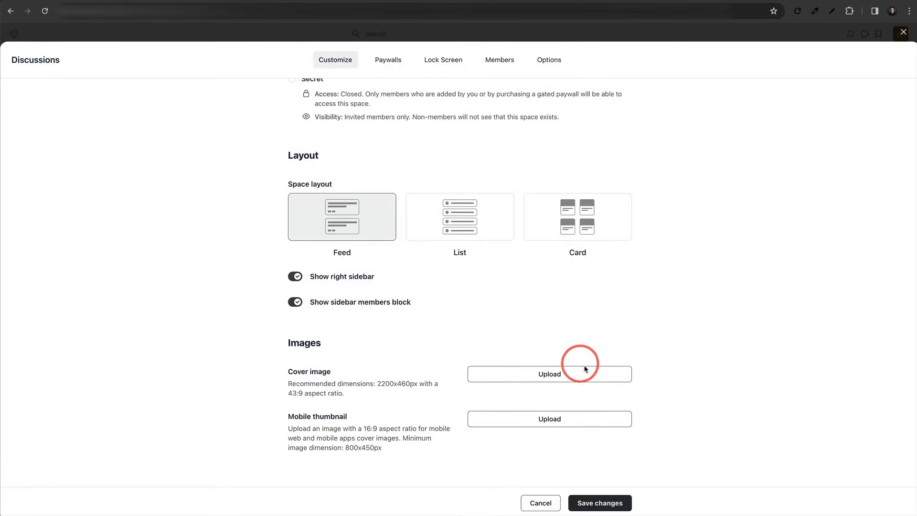
scroll(475, 381, "up", 6)
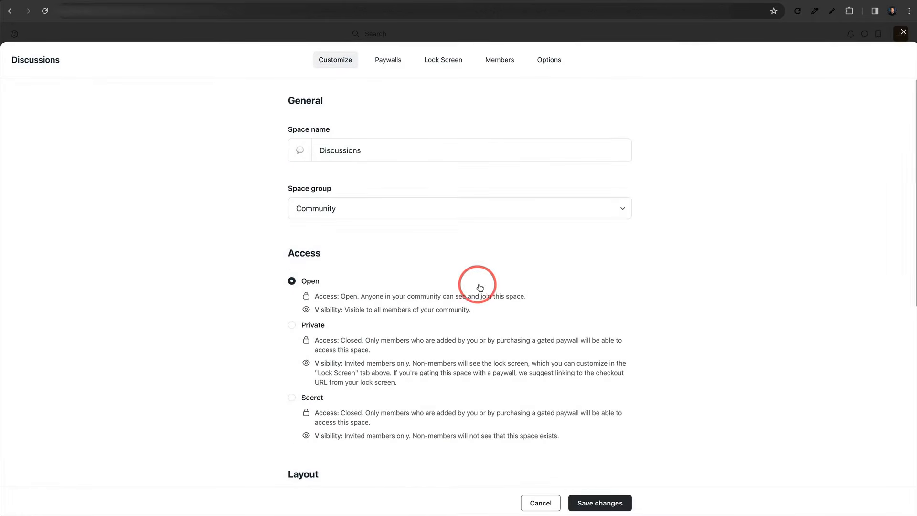
scroll(475, 280, "down", 7)
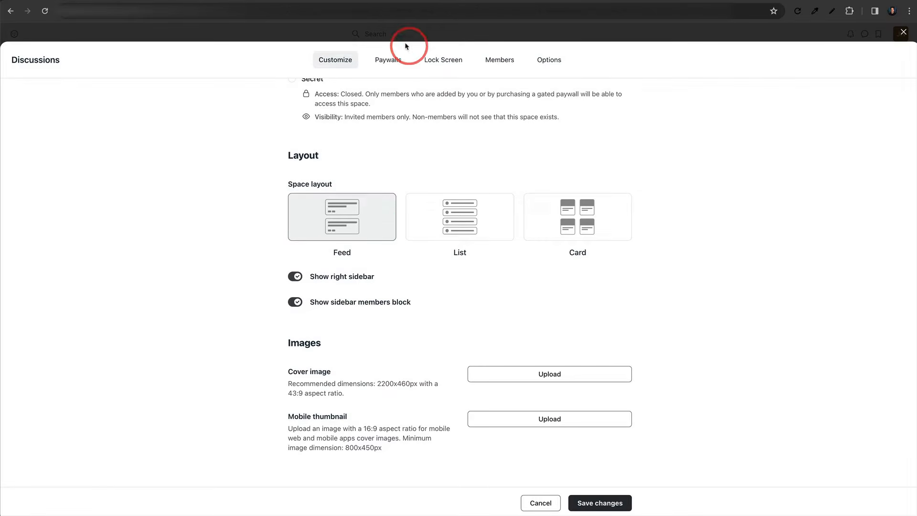
Look through the Discussions space's paywall, lock screen, member and other options, then save its customization settings.
left_click(388, 58)
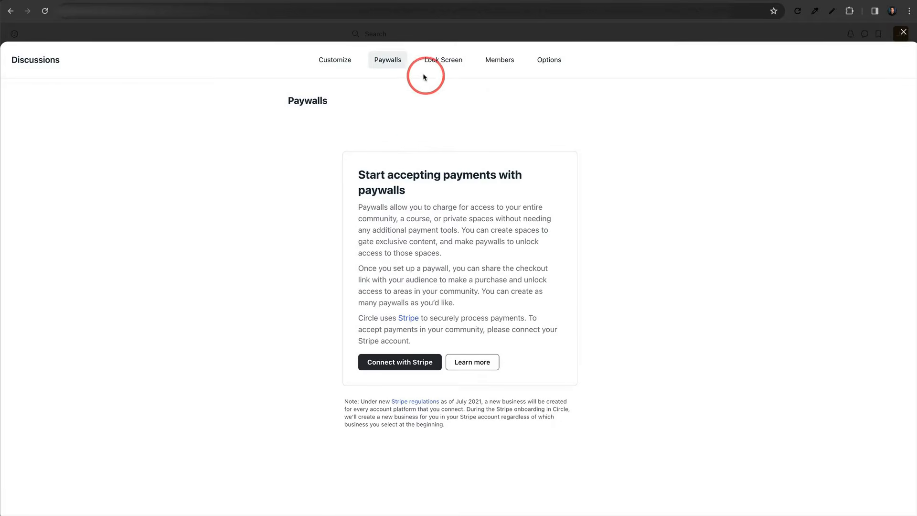
left_click(444, 60)
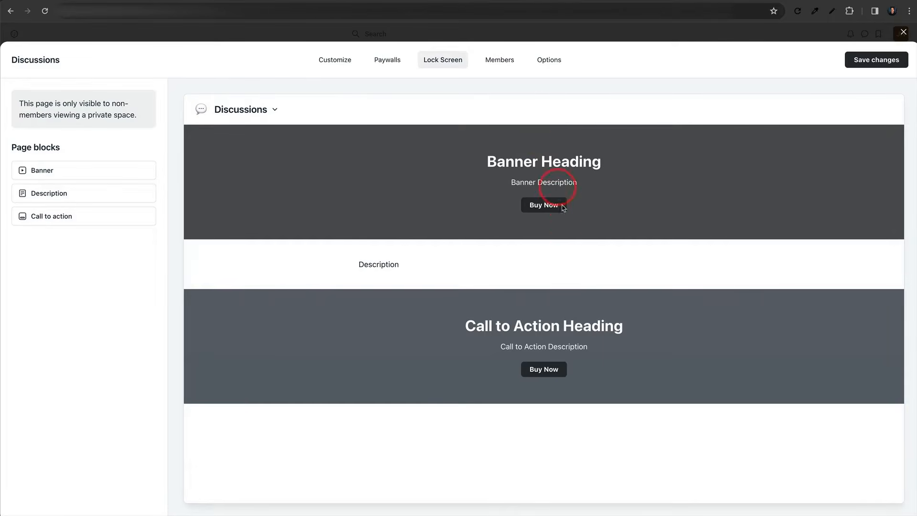
left_click(495, 62)
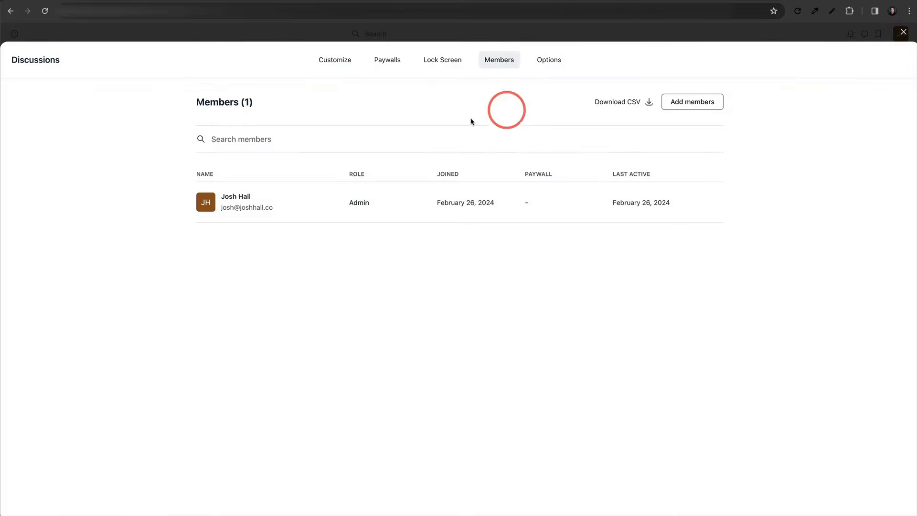
left_click(548, 64)
left_click(340, 64)
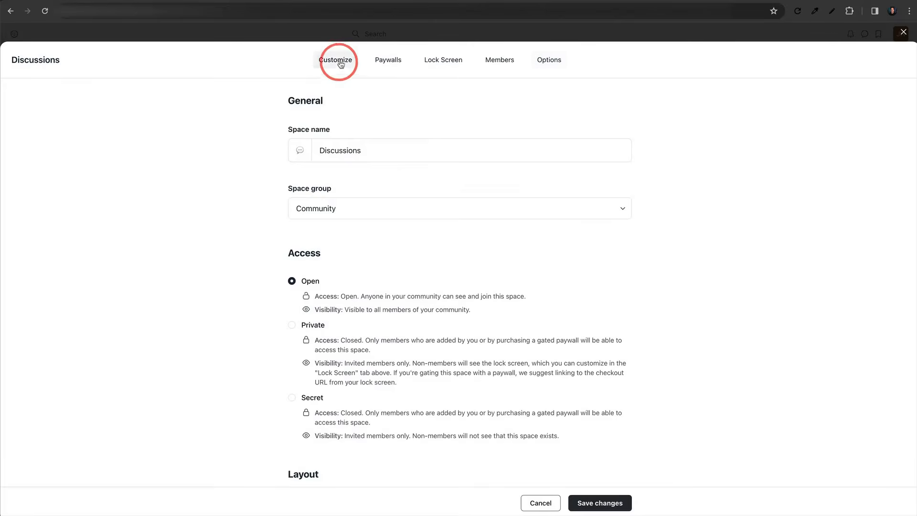
scroll(428, 154, "down", 5)
left_click(600, 503)
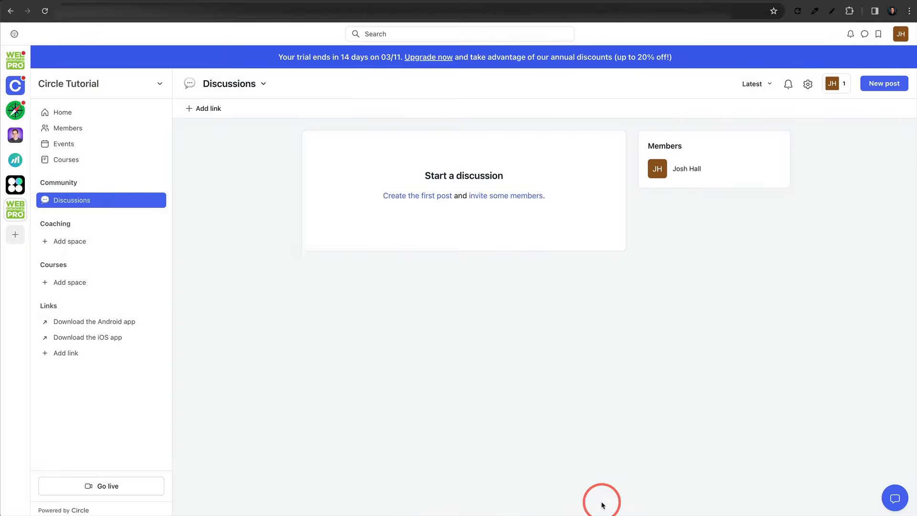
Start the first post in the Discussions space with the title "First post!" followed by a party popper emoji.
left_click(422, 198)
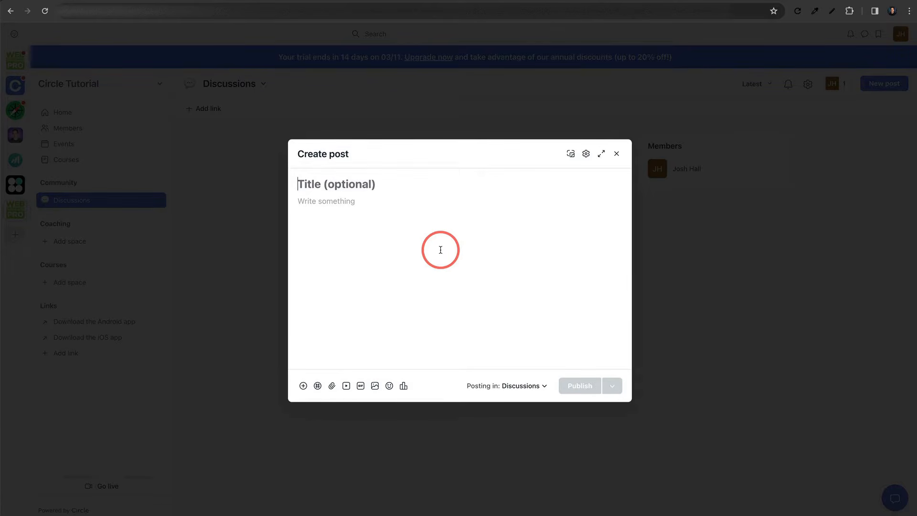
type("First post!")
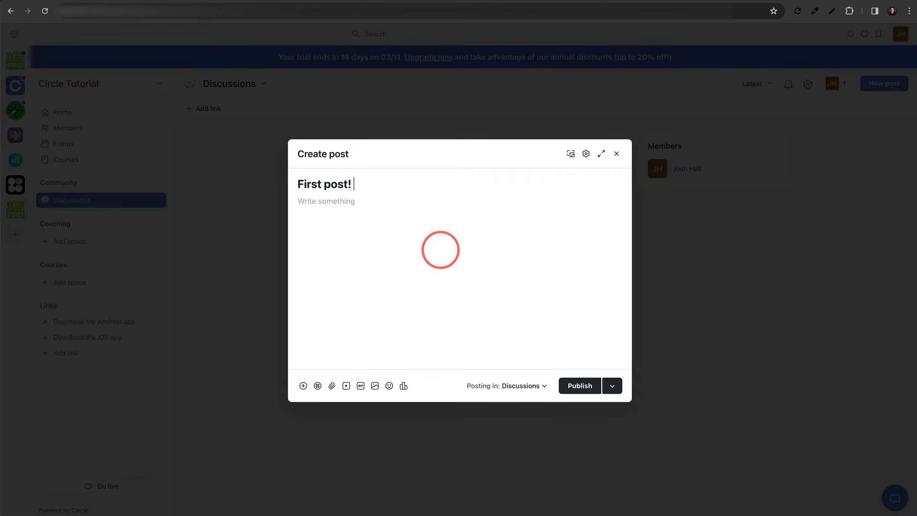
key("ctrl+super+space")
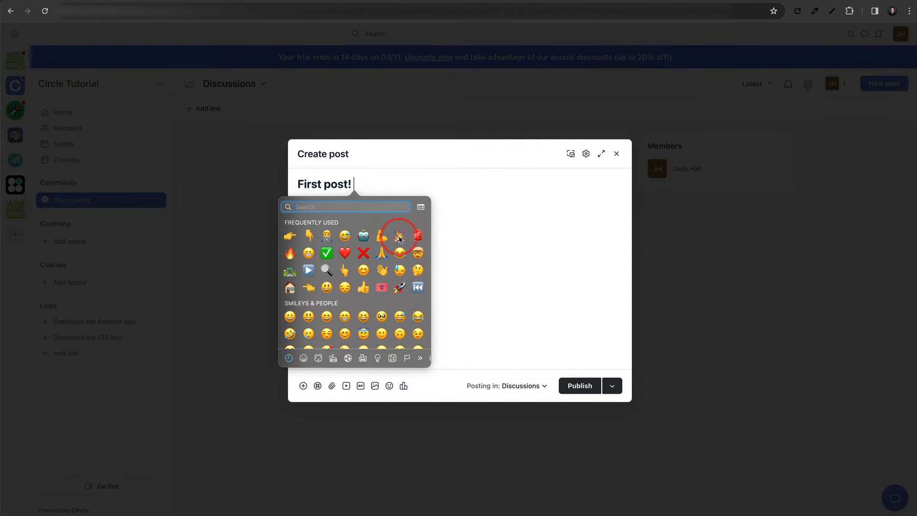
left_click(390, 184)
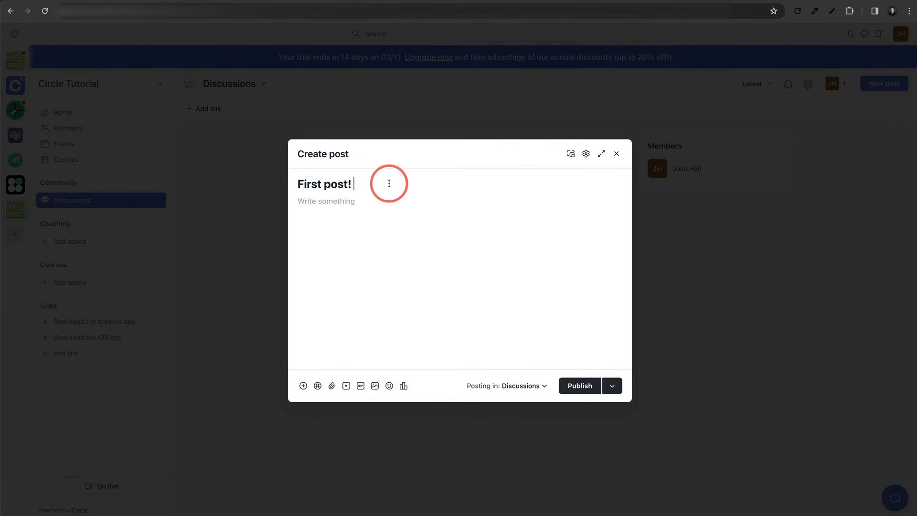
key("ctrl+super+space")
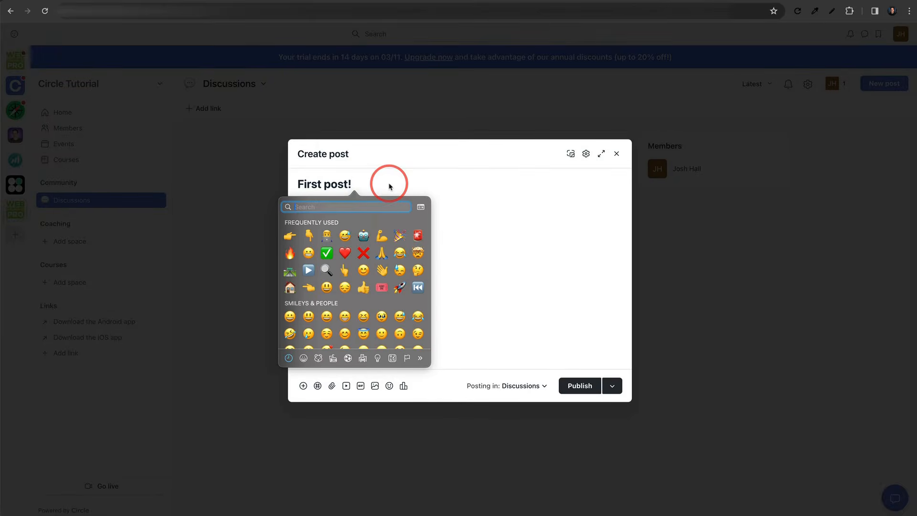
left_click(398, 235)
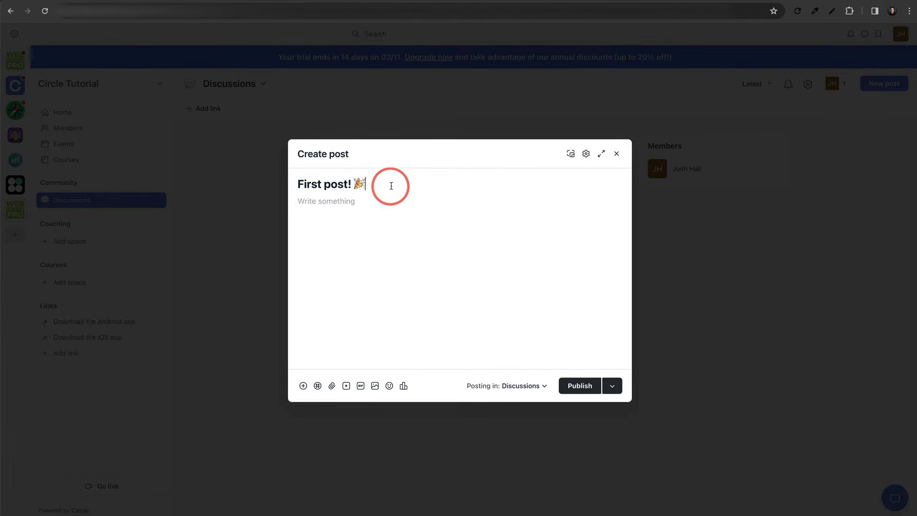
Write "Yeah!!!" as the post's body text and start a new line below it.
left_click(364, 205)
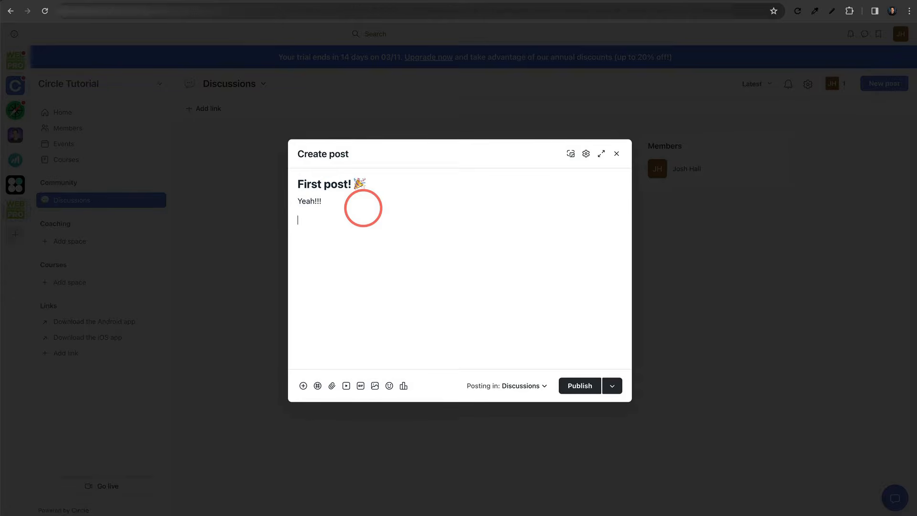
type("Yeah!!!")
key("Return")
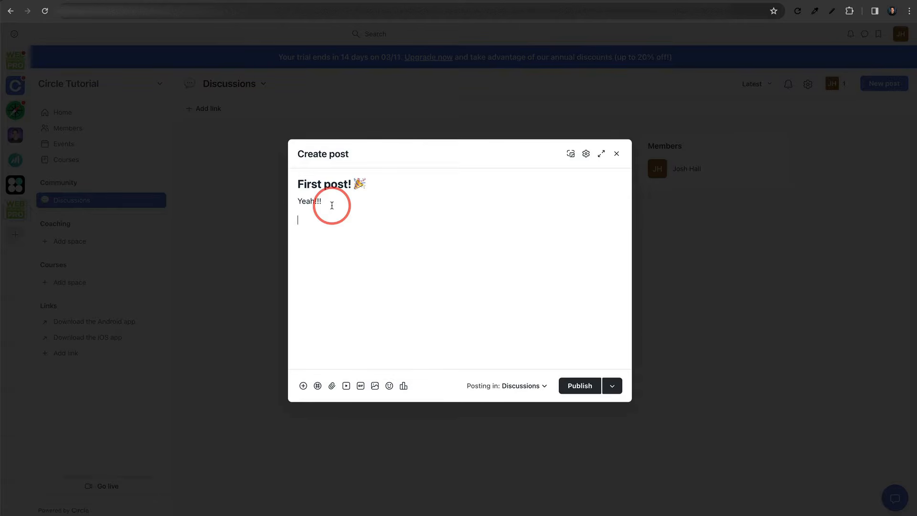
Look through the content block, upload and embed options available for insertion in the post body.
type("/")
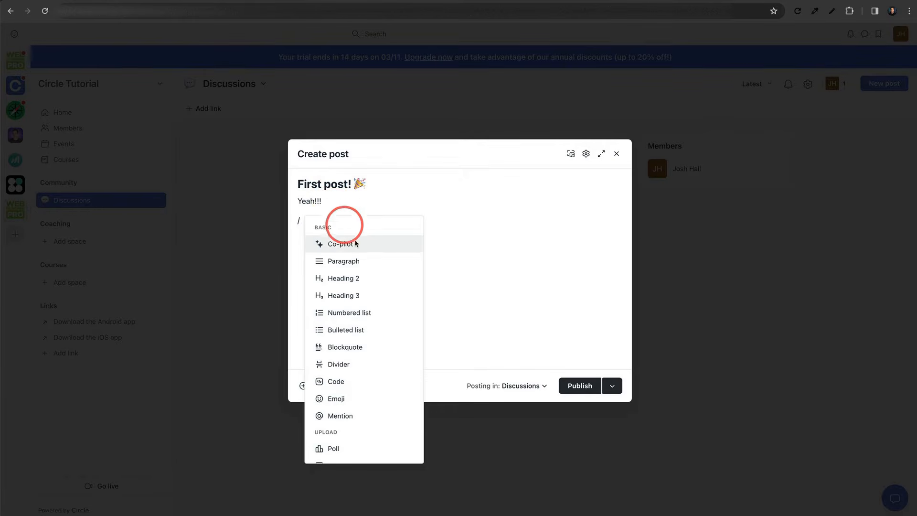
scroll(397, 280, "down", 1)
scroll(399, 258, "down", 5)
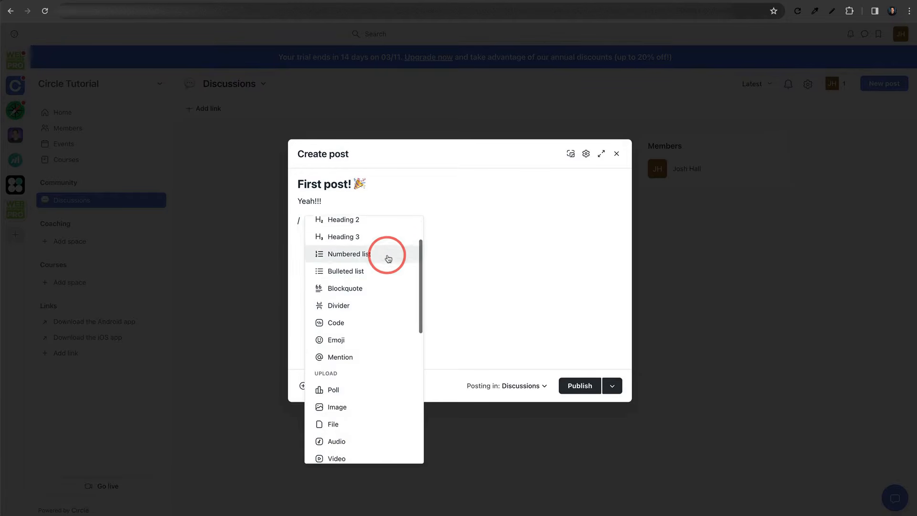
scroll(392, 292, "up", 6)
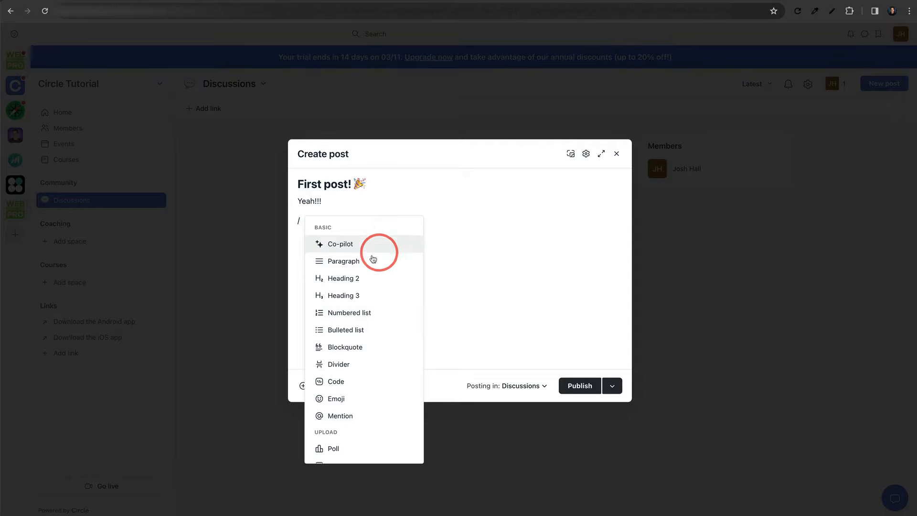
scroll(382, 275, "down", 2)
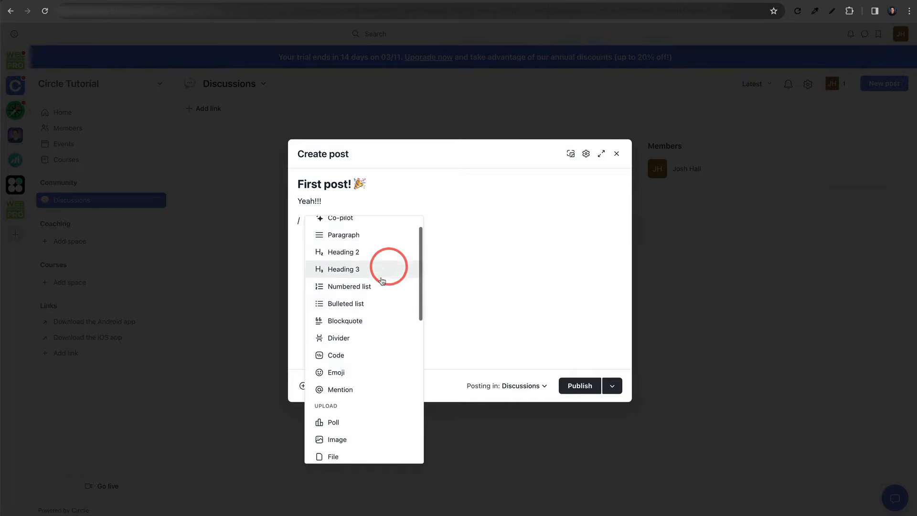
scroll(369, 292, "down", 4)
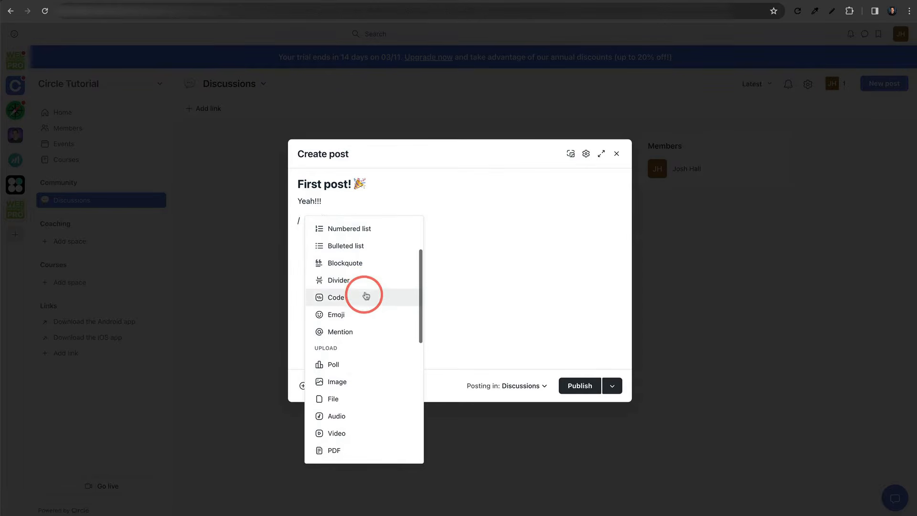
scroll(382, 272, "down", 3)
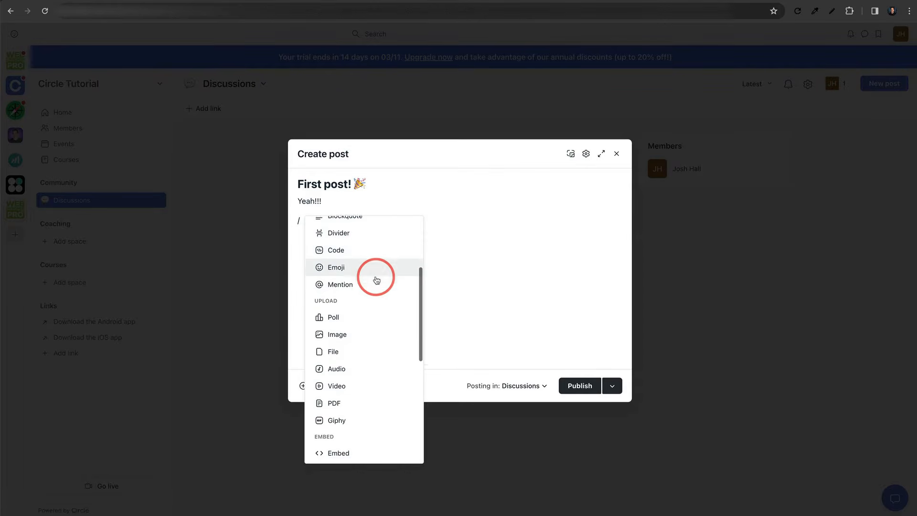
scroll(378, 285, "down", 5)
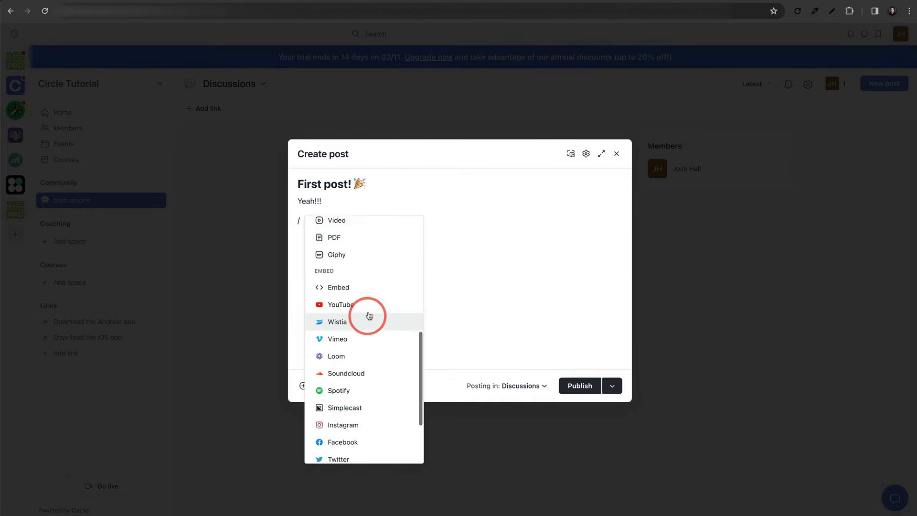
scroll(362, 281, "up", 1)
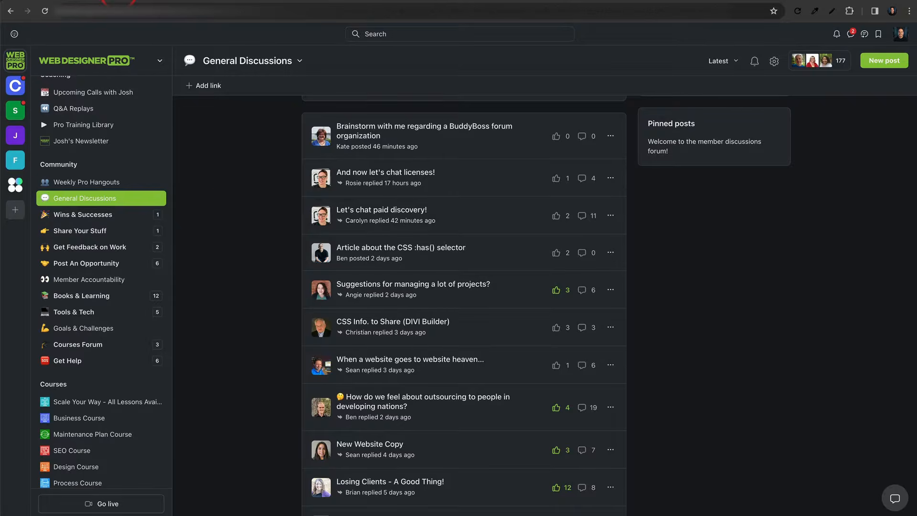
Switch to the Web Designer Pro community, open its "New? Start Here" space and expand the full welcome post.
scroll(239, 185, "up", 5)
scroll(126, 117, "up", 5)
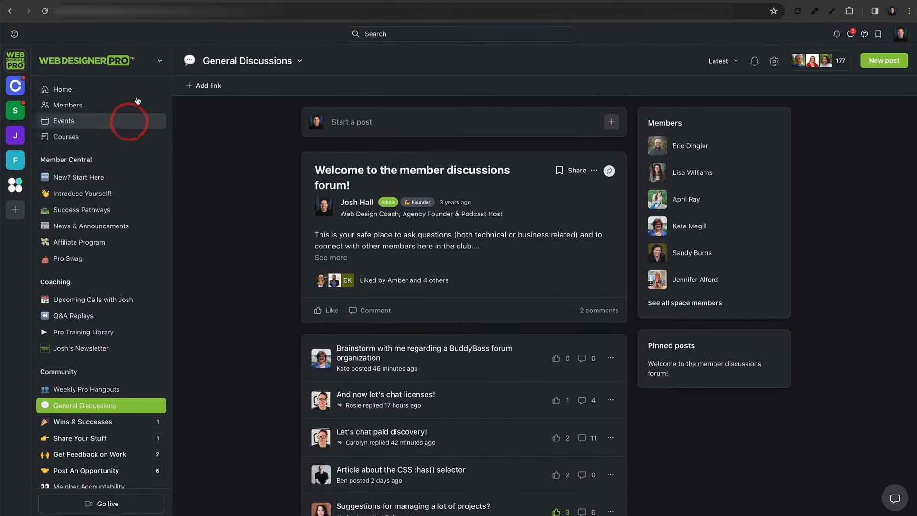
left_click(97, 181)
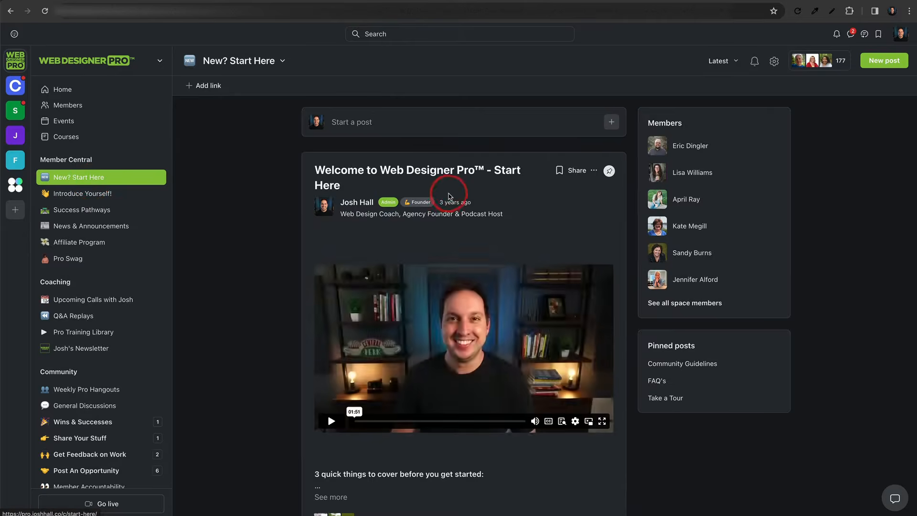
scroll(446, 195, "down", 1)
scroll(446, 194, "down", 2)
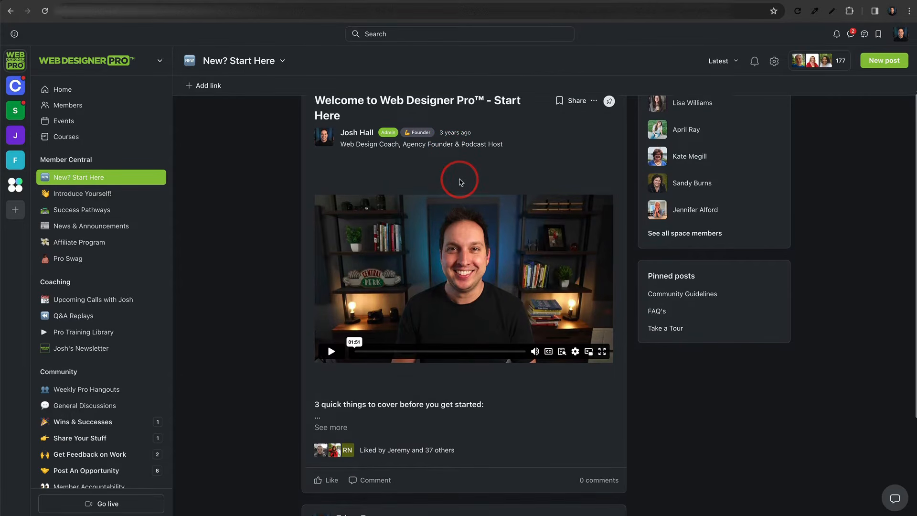
left_click(335, 433)
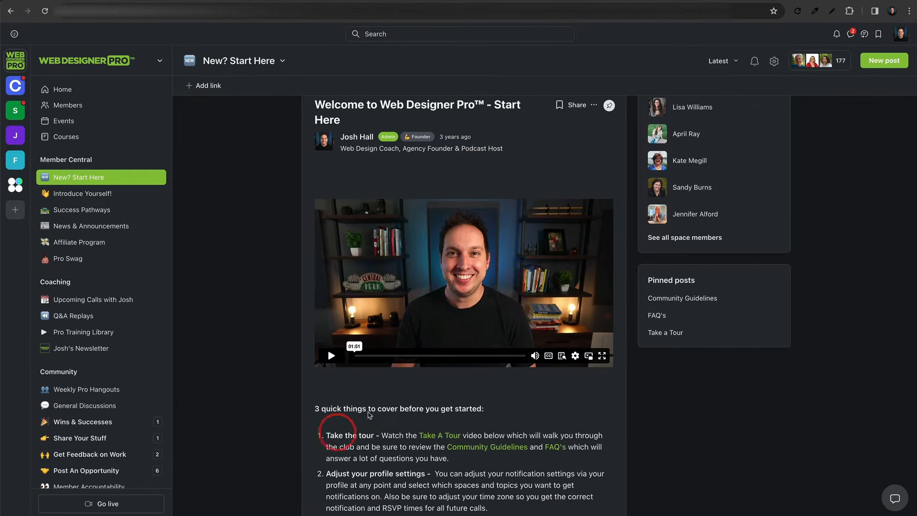
Copy the welcome post's text from "3 quick things to cover before you get started:" through the sign-off.
scroll(335, 433, "down", 5)
left_click_drag(547, 418, 369, 356)
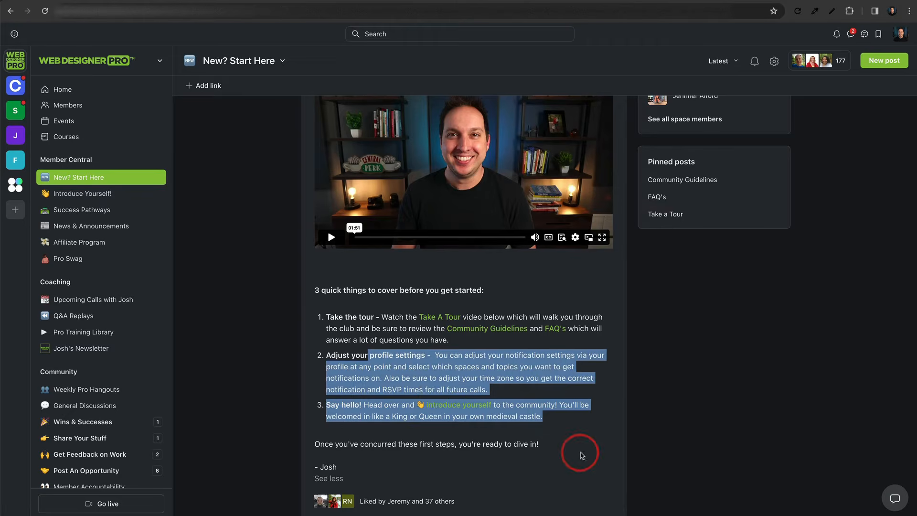
left_click_drag(372, 470, 297, 291)
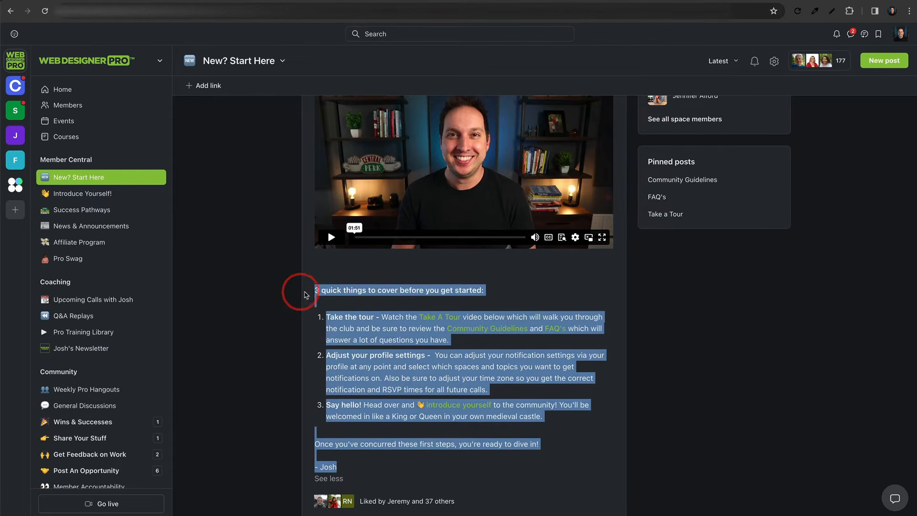
left_click(431, 389)
left_click_drag(356, 472, 312, 291)
key("ctrl+c")
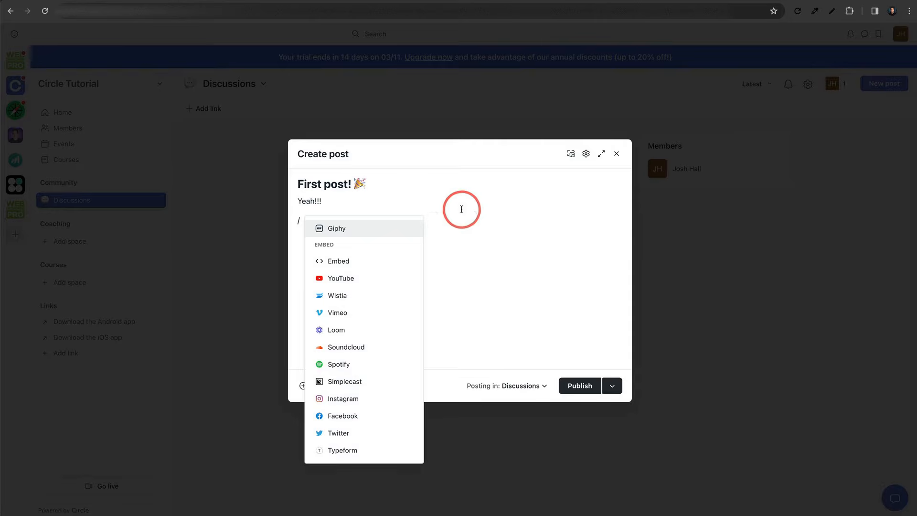
Back in the Circle Tutorial draft, replace the body text with the copied welcome text and start a new line below it.
left_click(462, 207)
left_click_drag(328, 216, 297, 199)
key("ctrl+v")
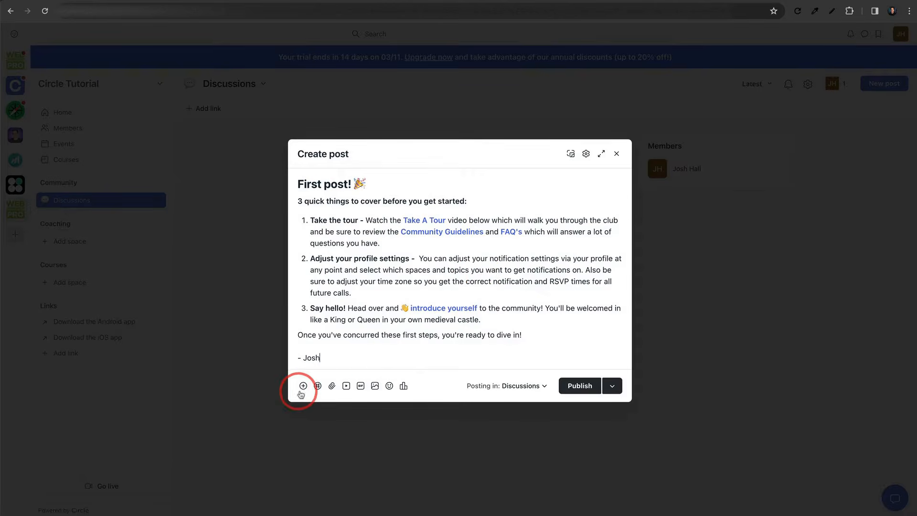
key("Return")
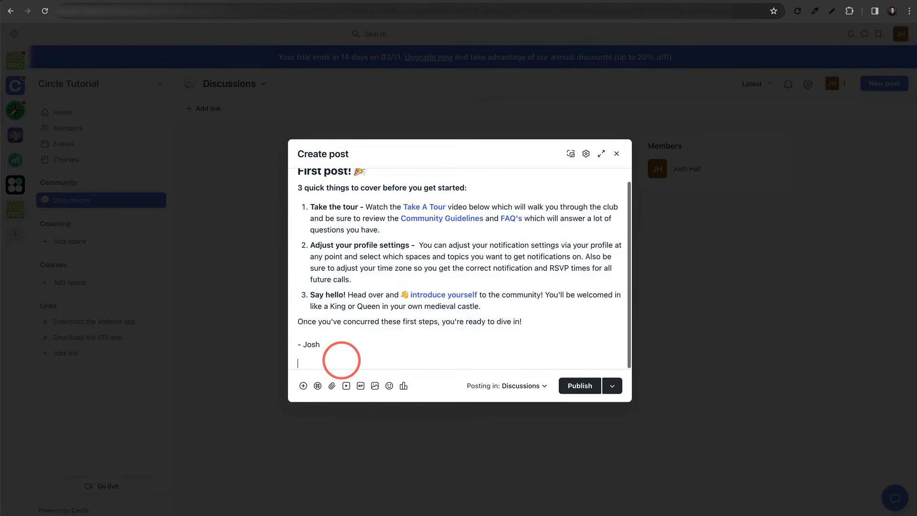
Check the options for attaching a video file to the post, closing them without adding one.
left_click(347, 386)
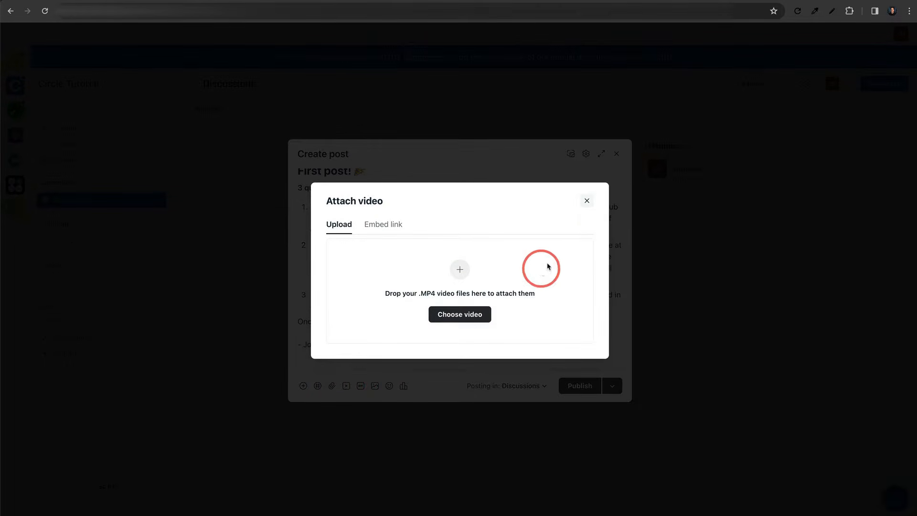
left_click(587, 208)
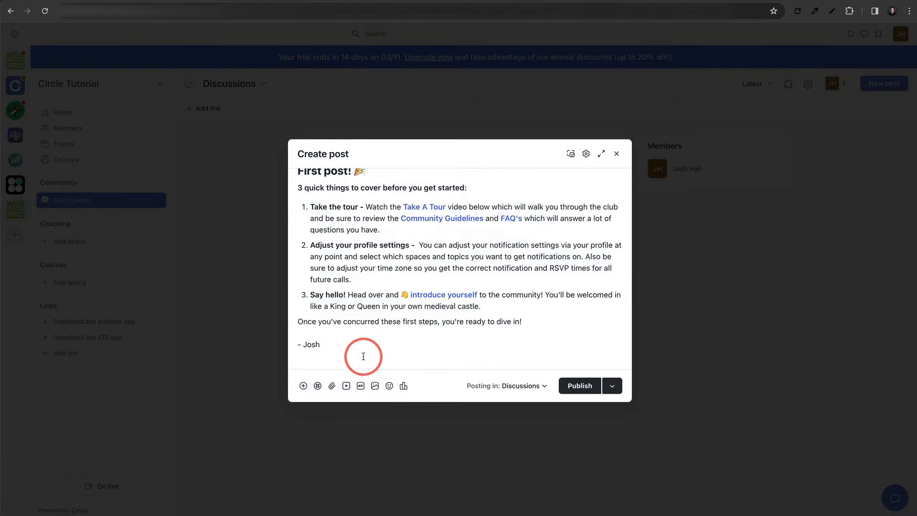
scroll(387, 329, "up", 1)
scroll(385, 330, "down", 1)
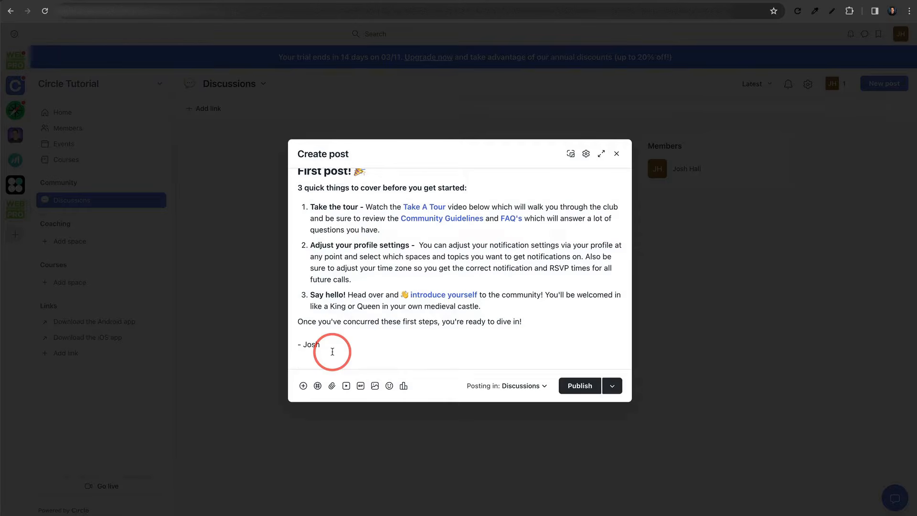
type("/")
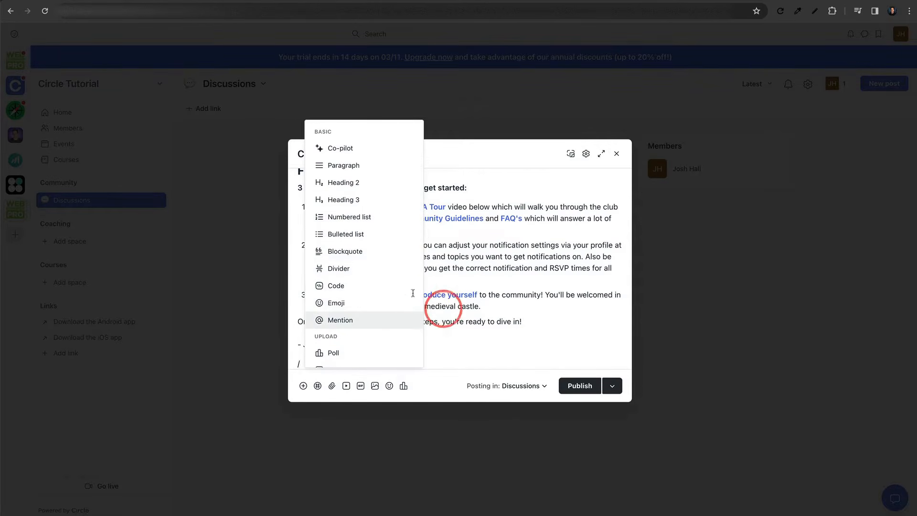
scroll(375, 268, "down", 2)
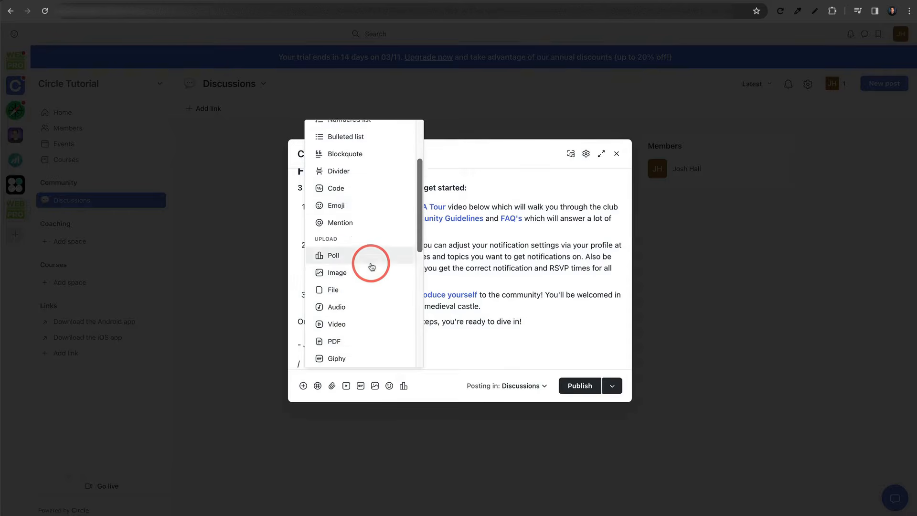
scroll(372, 267, "down", 4)
left_click(353, 217)
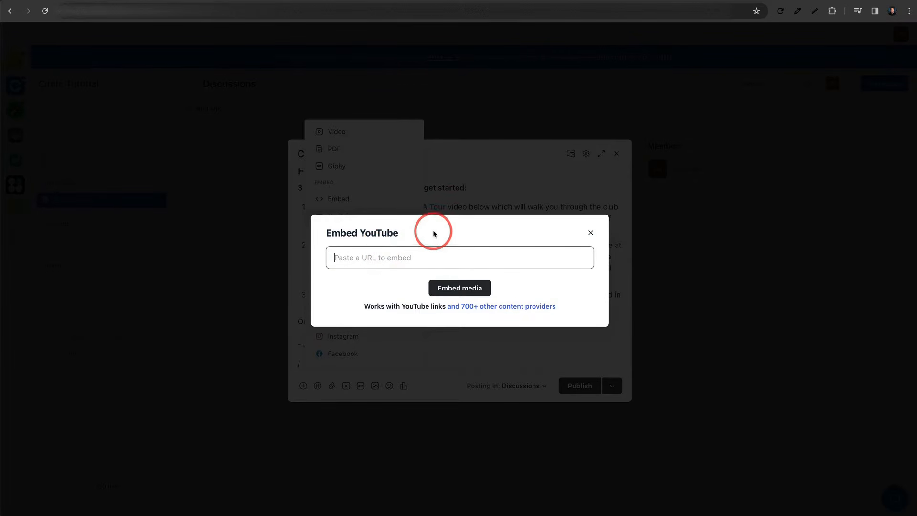
type("https://www.youtube.com/watch?v=iTB6hziq7-A")
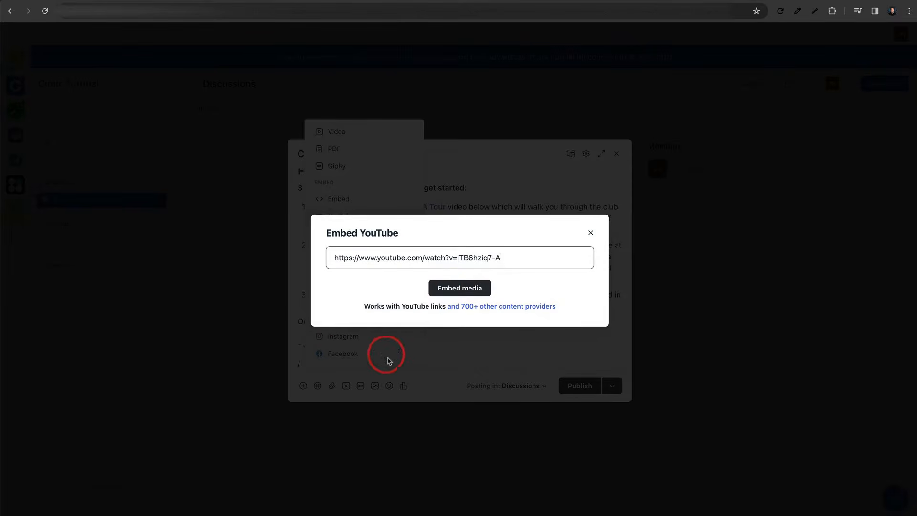
left_click(591, 233)
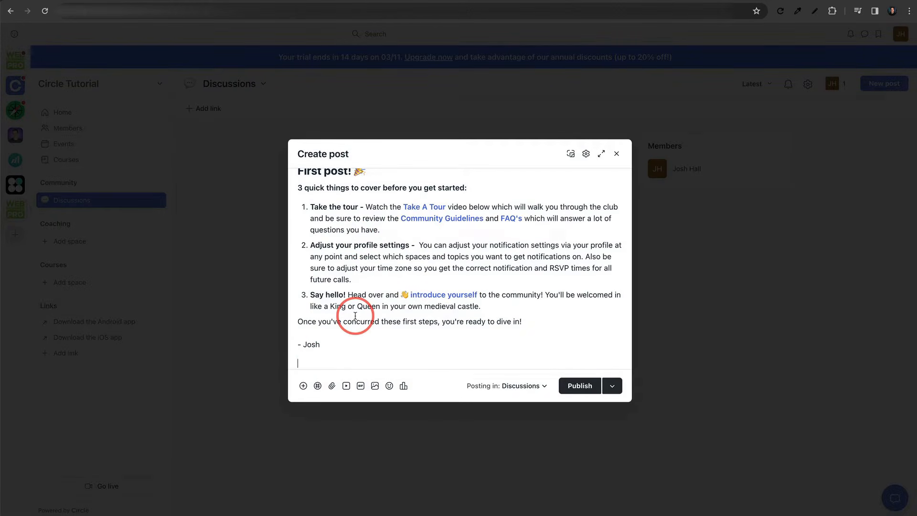
type("/")
scroll(362, 210, "down", 5)
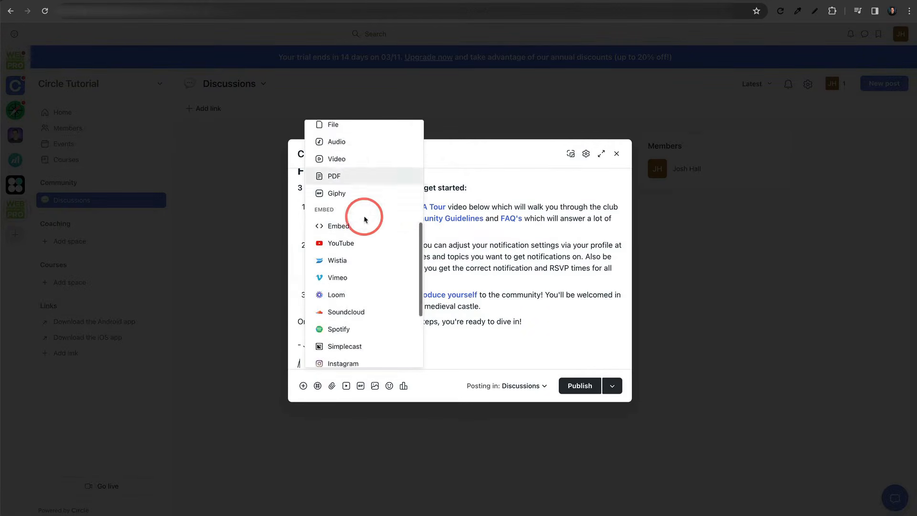
left_click(337, 243)
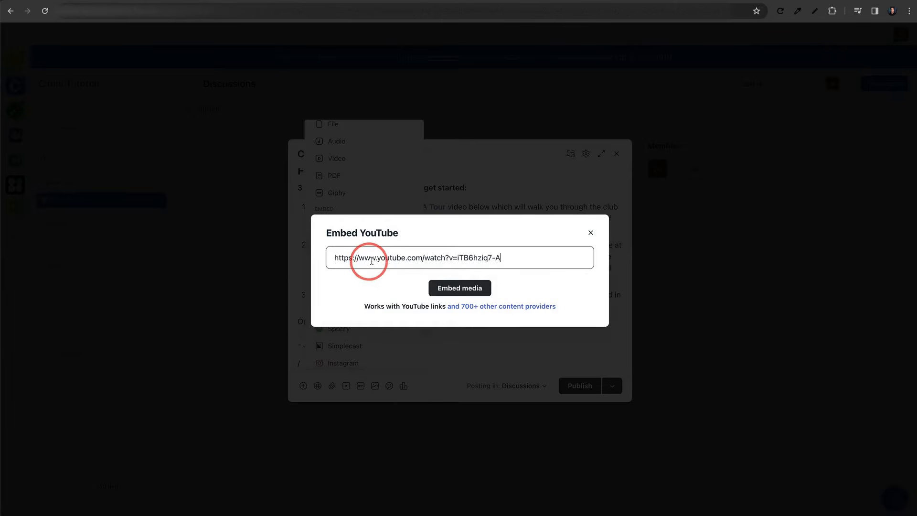
left_click(455, 286)
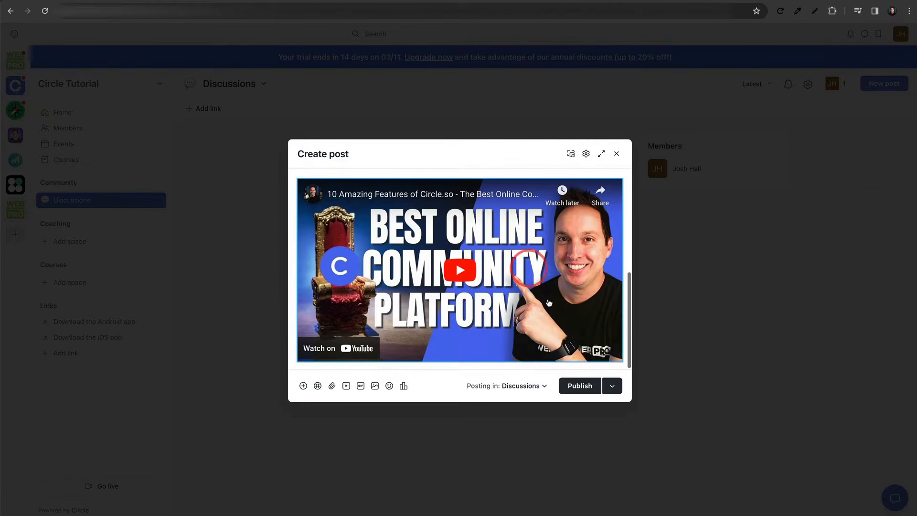
Test the embedded YouTube video by playing it briefly and pausing it.
scroll(462, 257, "up", 2)
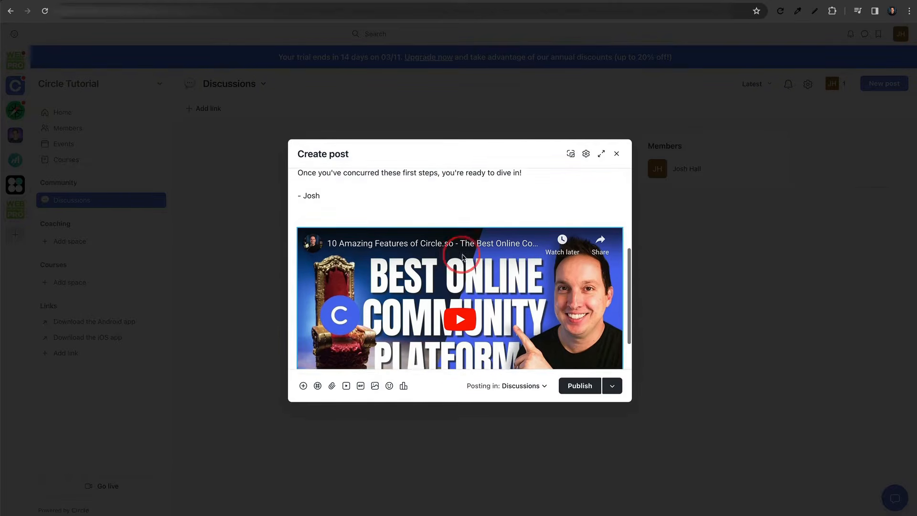
scroll(463, 257, "down", 1)
left_click(461, 273)
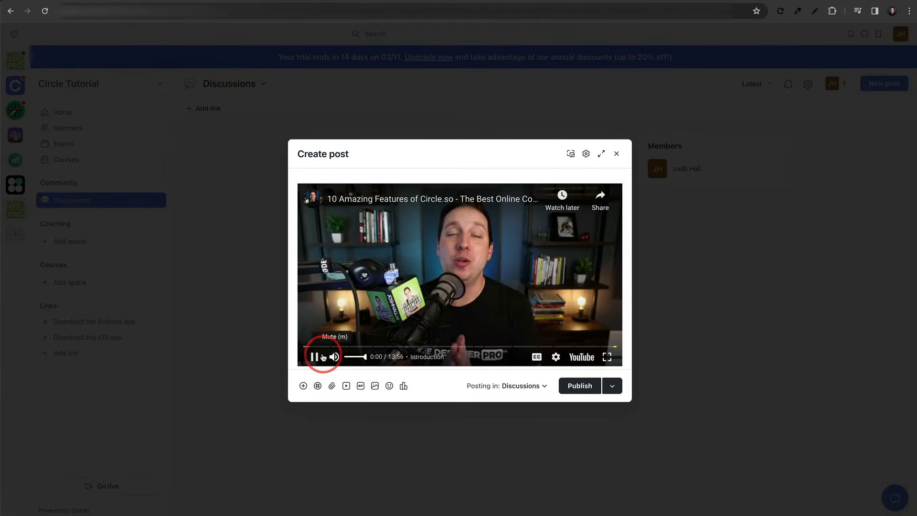
left_click(323, 357)
Remove the blank line between the sign-off and the embedded video, and review the whole draft.
scroll(361, 338, "up", 5)
scroll(357, 349, "down", 1)
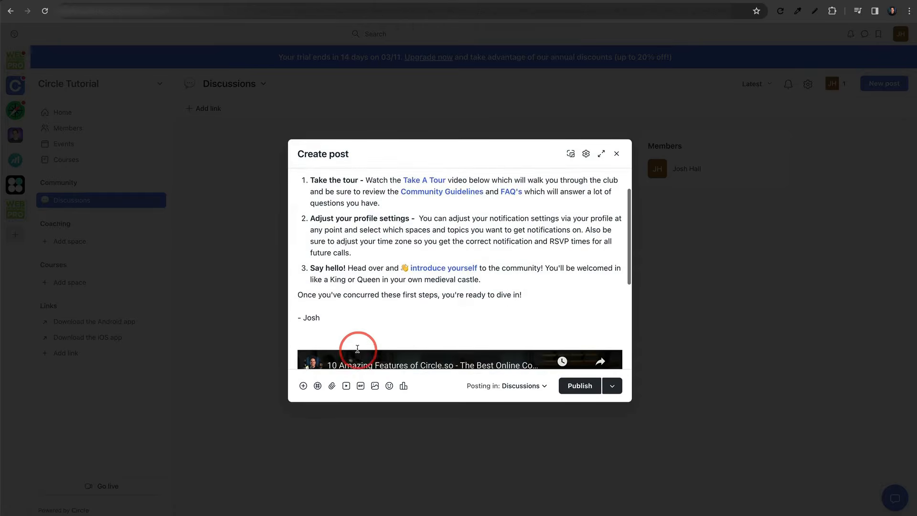
scroll(368, 319, "down", 4)
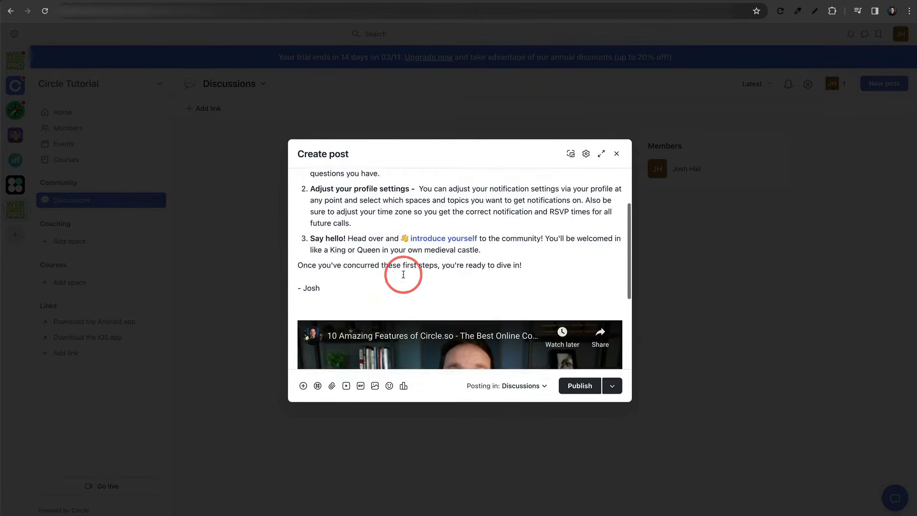
left_click(602, 275)
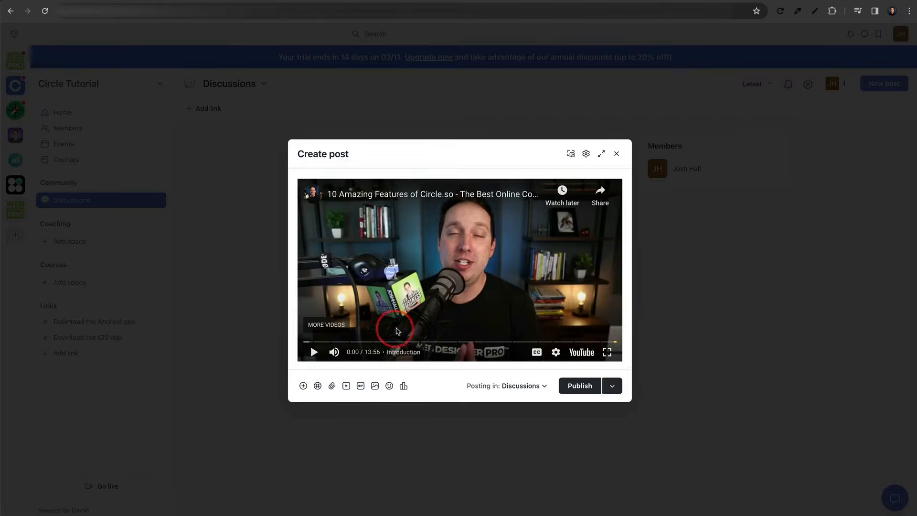
scroll(363, 241, "up", 2)
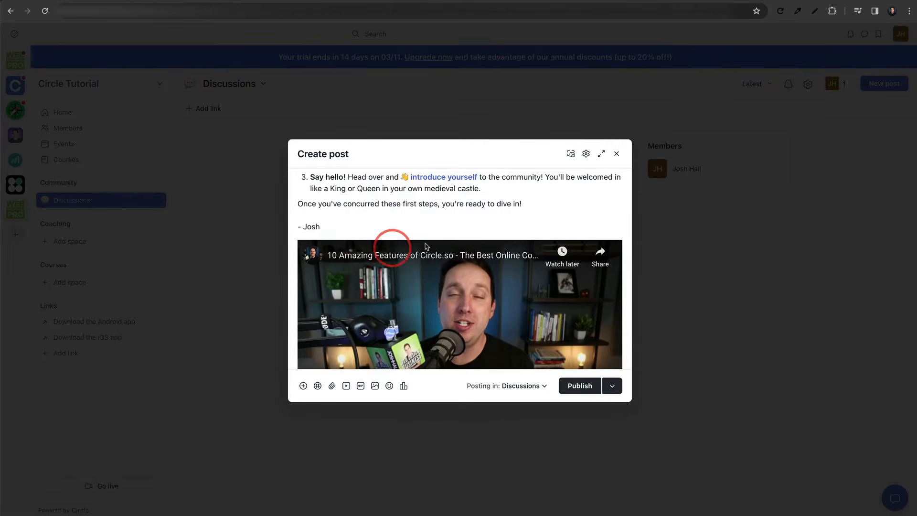
scroll(430, 244, "up", 5)
scroll(435, 242, "down", 8)
scroll(439, 244, "up", 4)
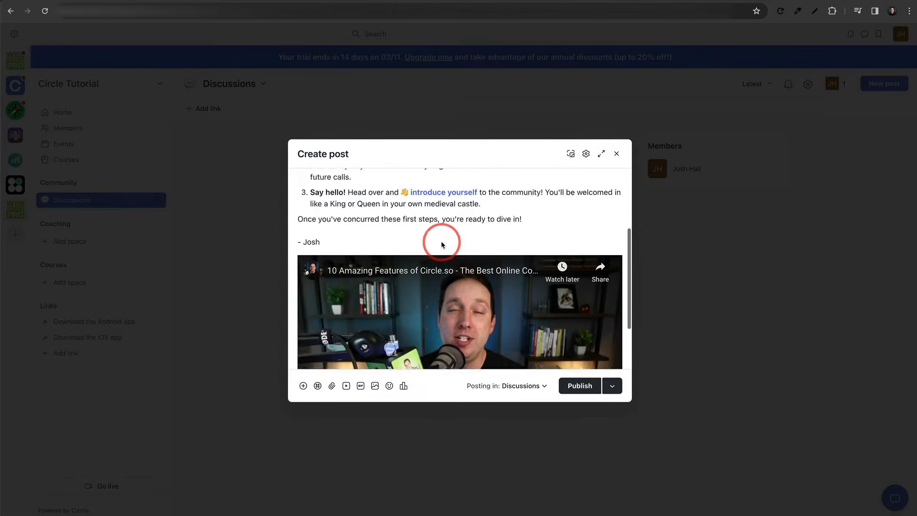
Publish the First post! draft to the Discussions space and look over the published page.
scroll(441, 244, "up", 3)
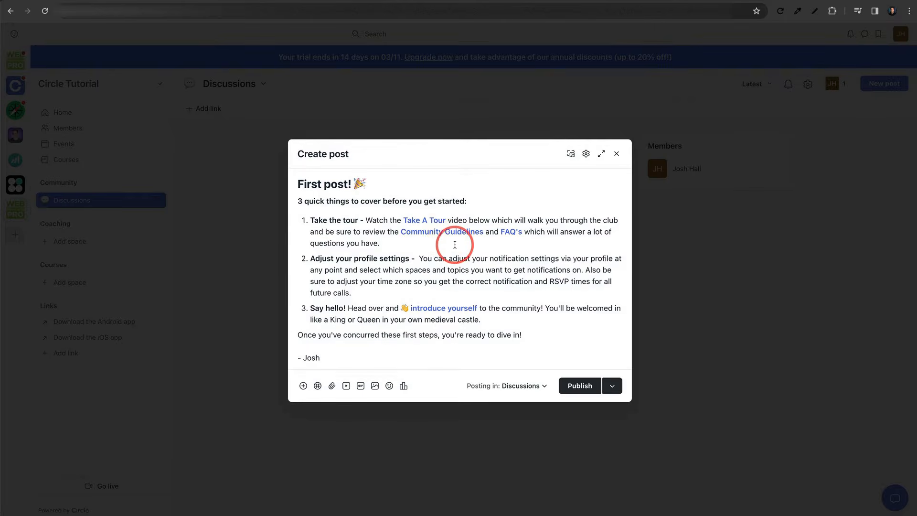
scroll(487, 249, "down", 5)
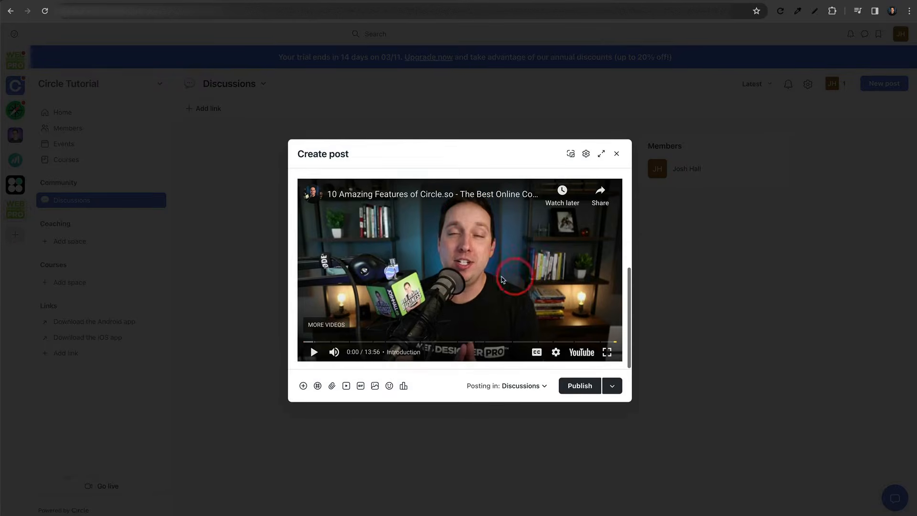
left_click(578, 383)
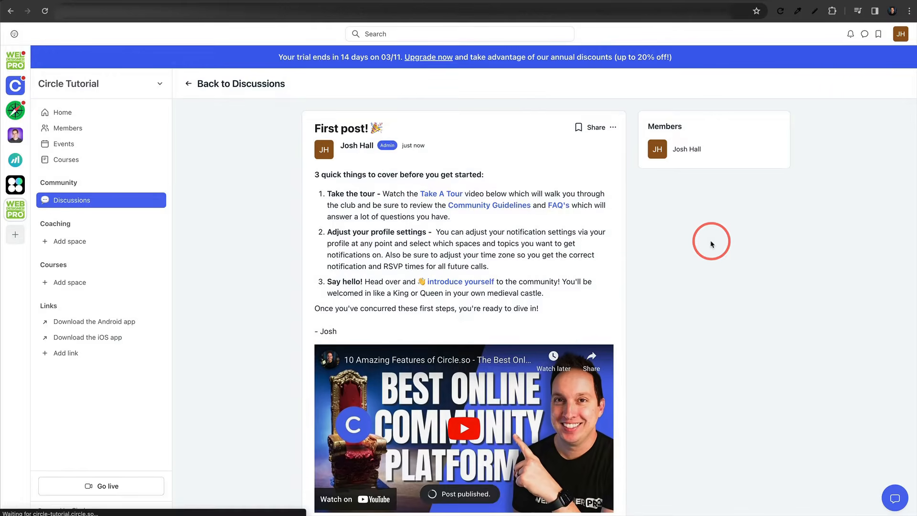
scroll(597, 190, "down", 1)
scroll(598, 190, "down", 1)
scroll(608, 189, "up", 2)
scroll(664, 190, "down", 1)
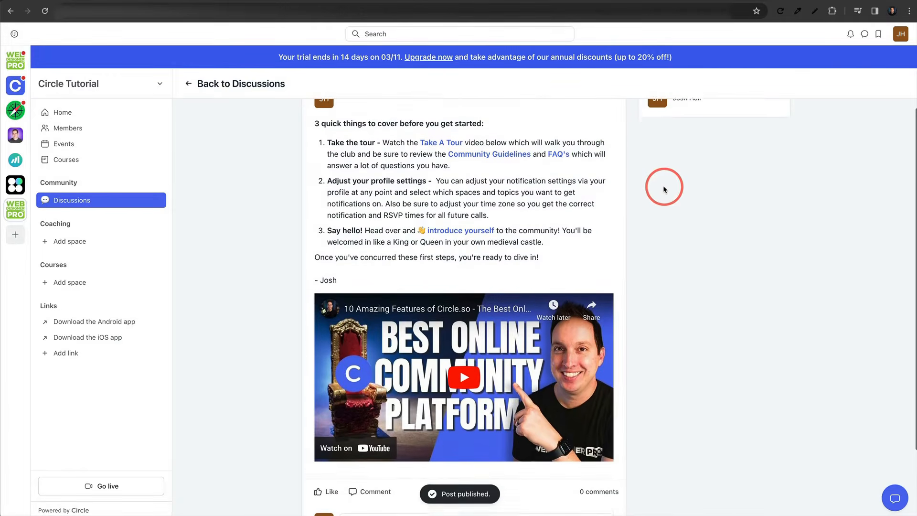
scroll(664, 187, "down", 2)
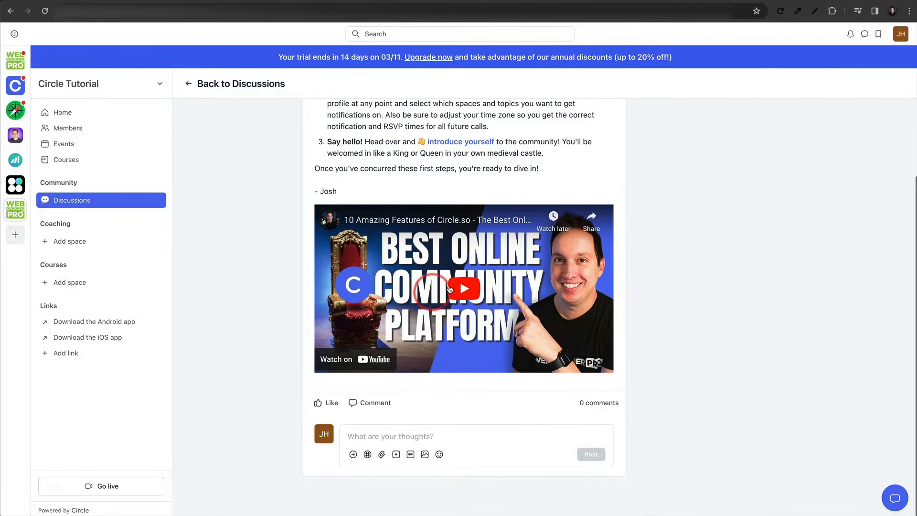
Play the published post's embedded video briefly, pause it, and review the post down to the comment area.
left_click(465, 287)
scroll(647, 272, "up", 3)
scroll(661, 250, "down", 2)
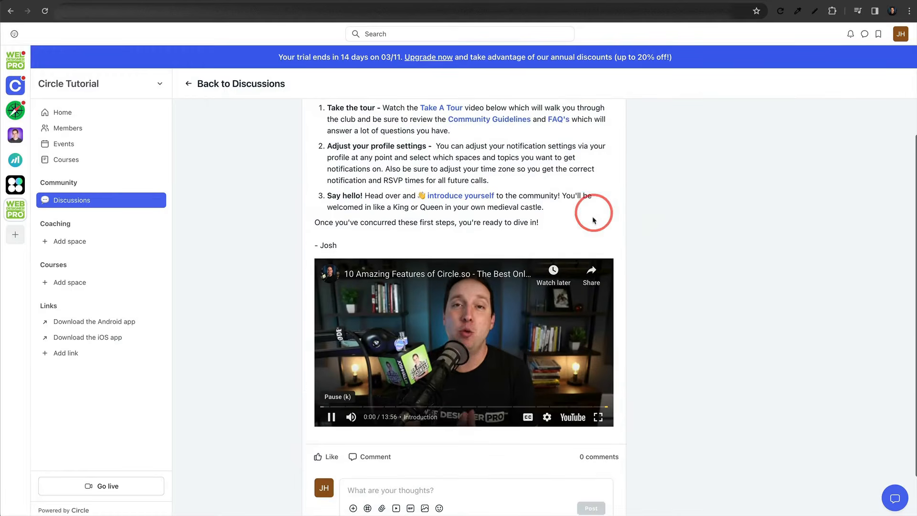
left_click(332, 411)
left_click(699, 276)
scroll(700, 278, "up", 2)
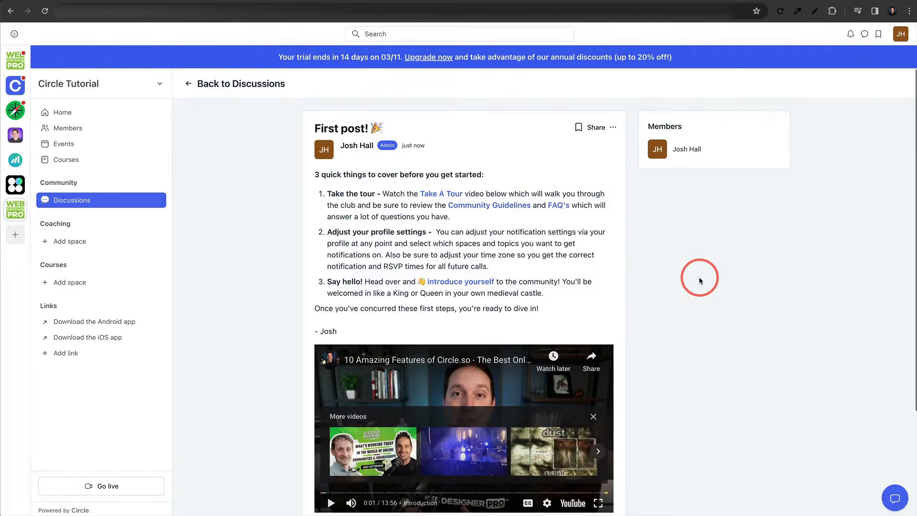
scroll(635, 248, "down", 3)
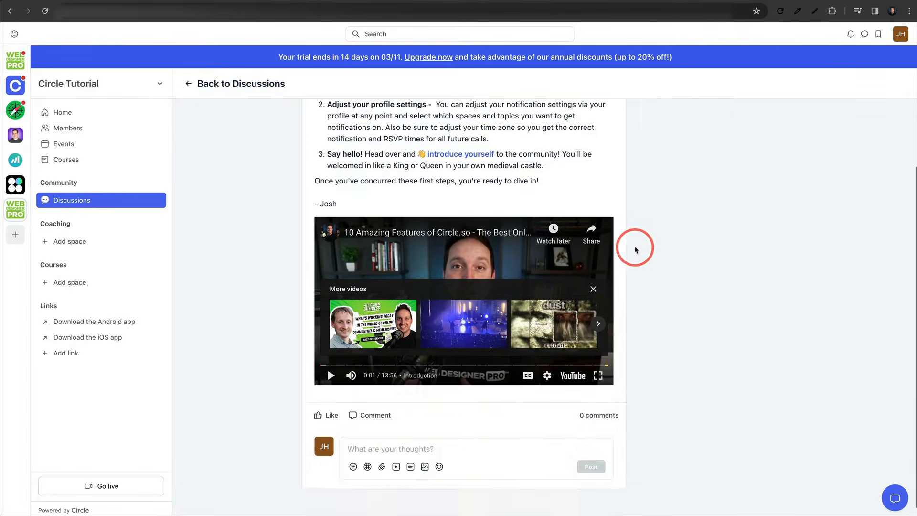
scroll(637, 247, "up", 3)
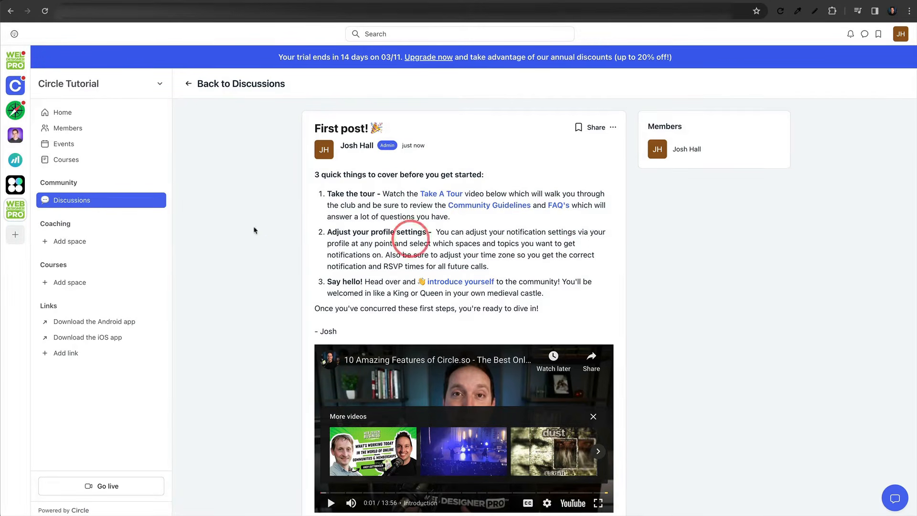
scroll(540, 146, "down", 3)
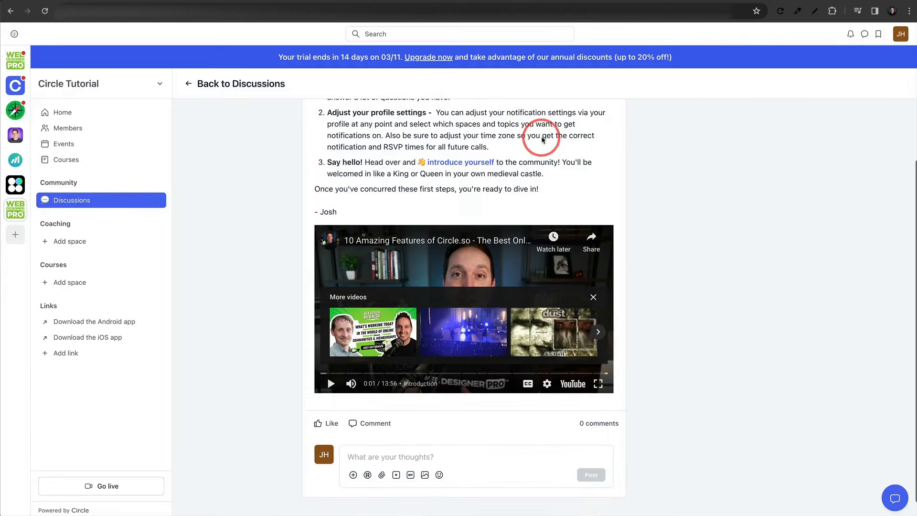
scroll(543, 144, "up", 3)
Publish a second Discussions post titled Test post 2 with the Automate or Delegate section copied from the Web Designer Pro newsletter.
left_click(189, 84)
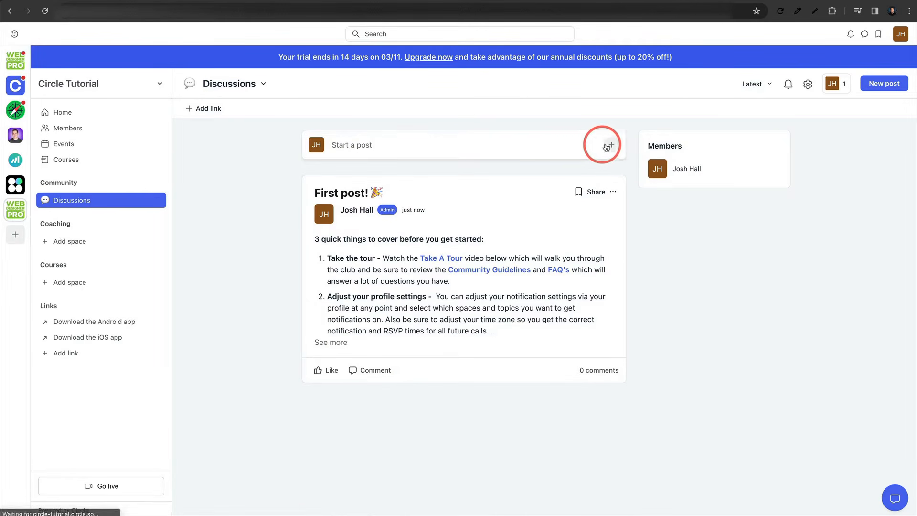
left_click(475, 149)
type("Test post 2")
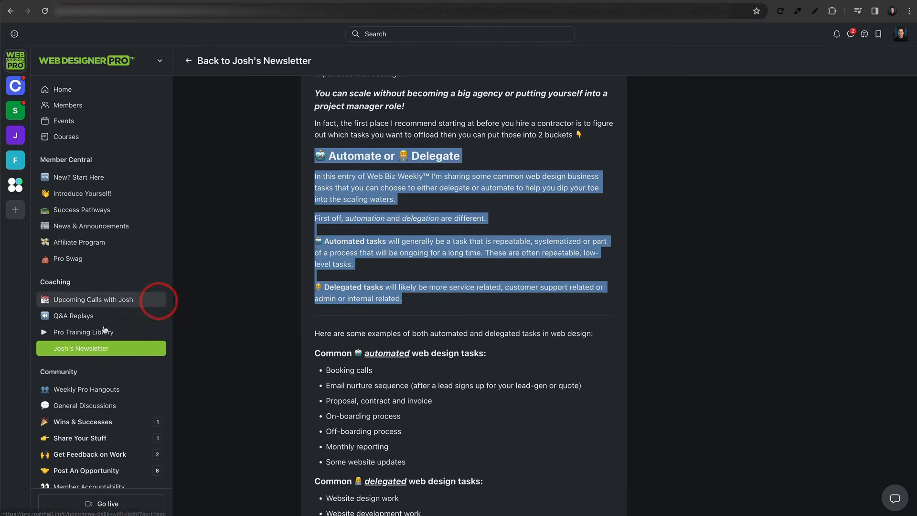
left_click(430, 303)
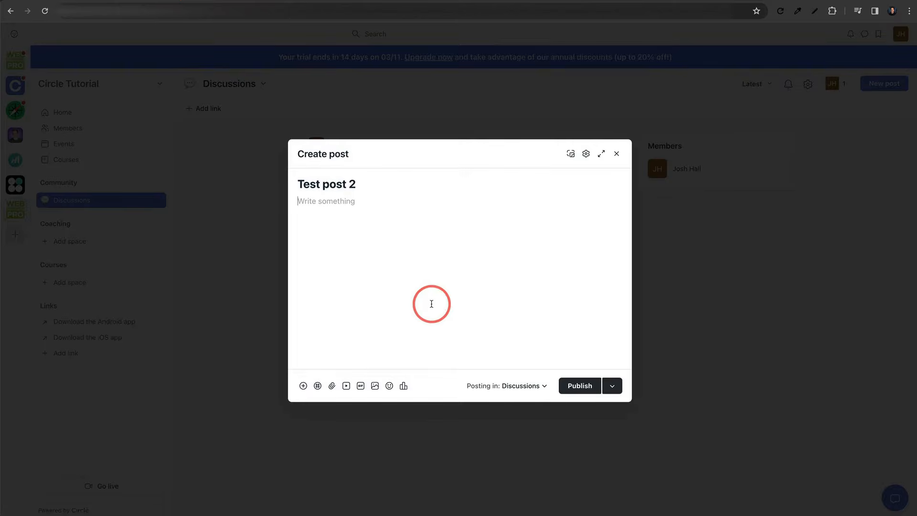
type("🤖 Automate or 👷 Delegate In this entry of Web Biz Weekly™ I'm sharing some common web design business tasks that you can choose to either delegate or automate to help you dip your toe into the scaling waters. First off, automation and delegation are different.  🤖 Automated tasks will generally be a task that is repeatable, systematized or part of a process that will be ongoing for a long time. These are often repeatable, low-level tasks.  👷 Delegated tasks will likely be more service related, customer support related or admin or internal related.")
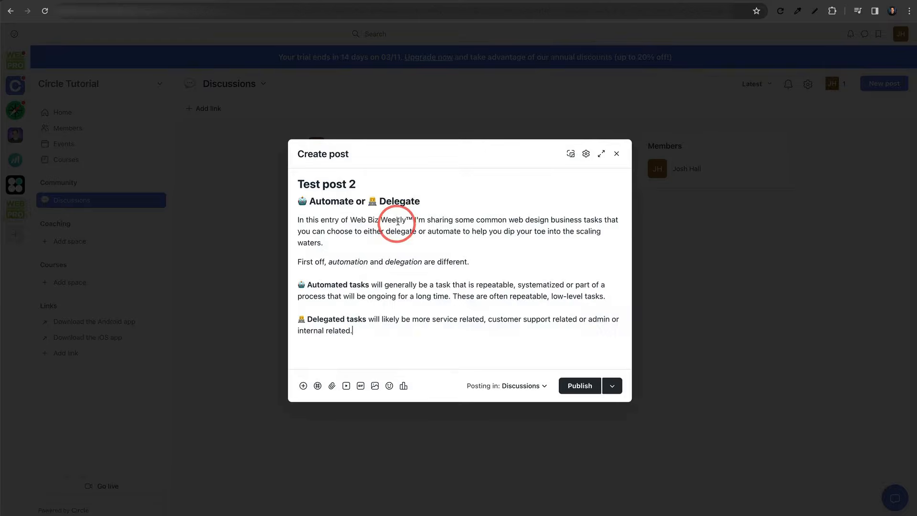
left_click(600, 388)
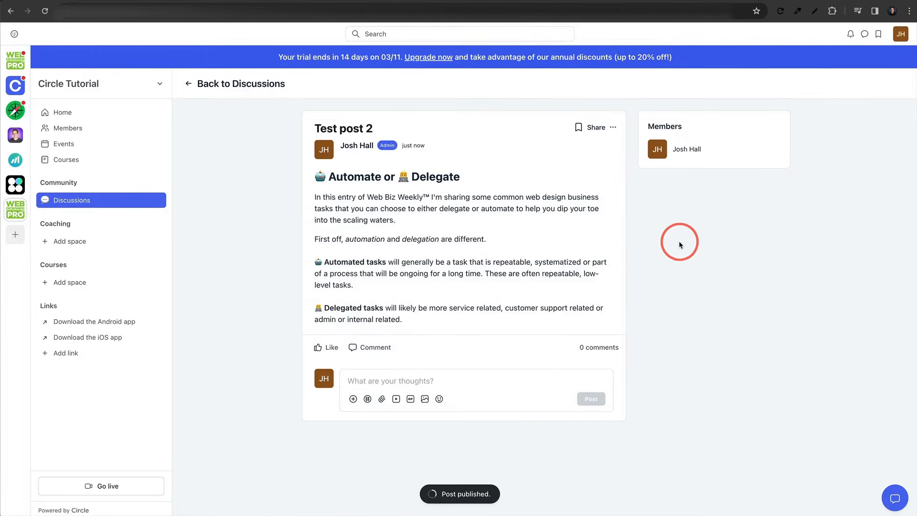
Return to the Discussions space and examine how both posts are presented in the feed.
left_click(189, 84)
scroll(688, 260, "down", 3)
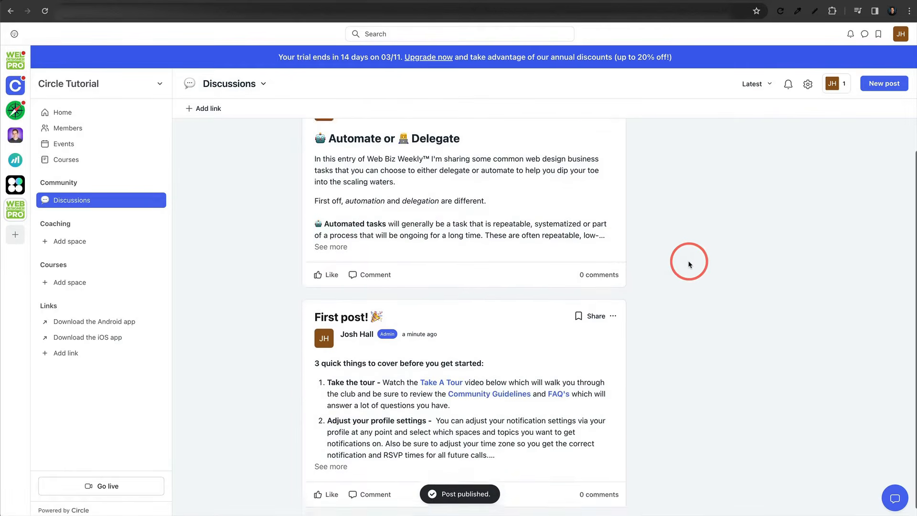
scroll(688, 260, "up", 3)
scroll(660, 160, "down", 3)
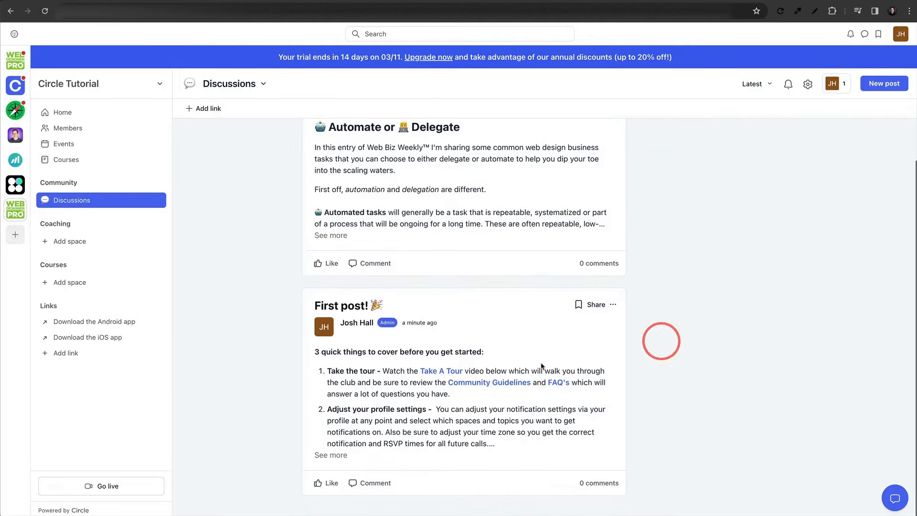
scroll(467, 396, "up", 3)
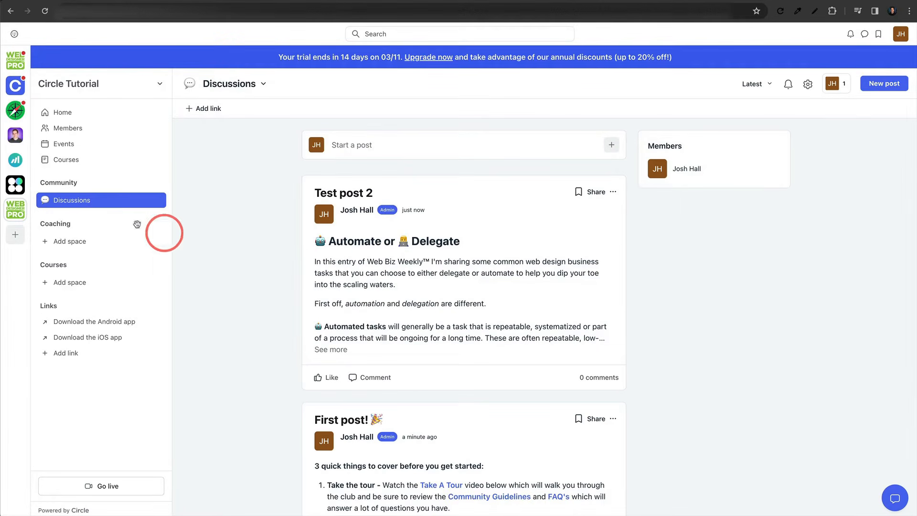
Change the Discussions space layout to List and save the change.
left_click(231, 84)
left_click(231, 162)
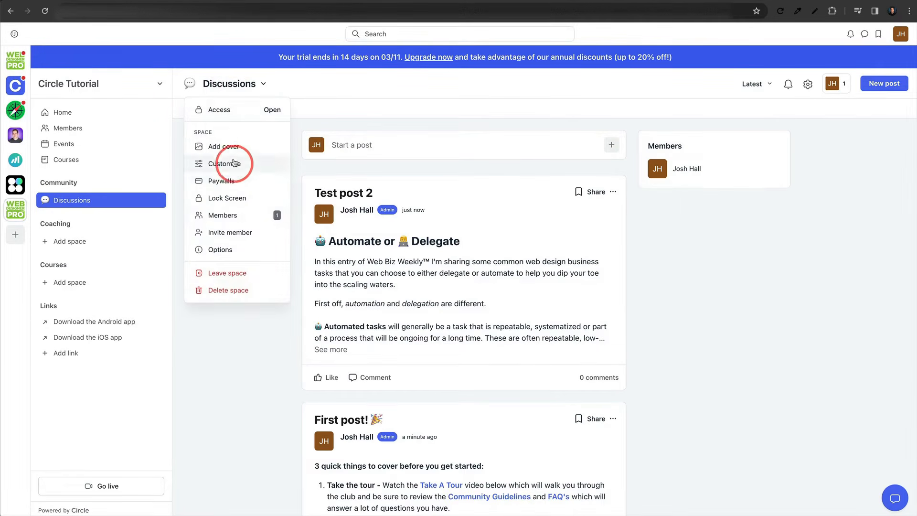
scroll(415, 229, "down", 4)
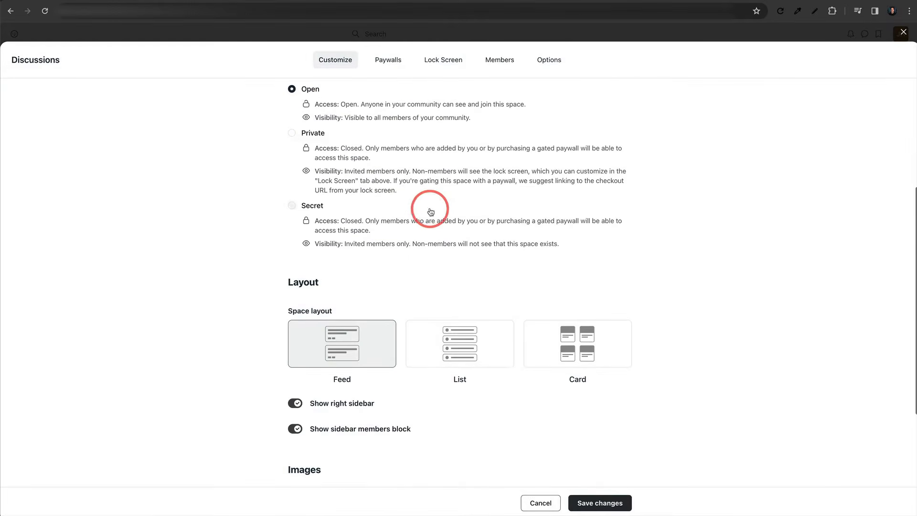
left_click(440, 354)
left_click(598, 502)
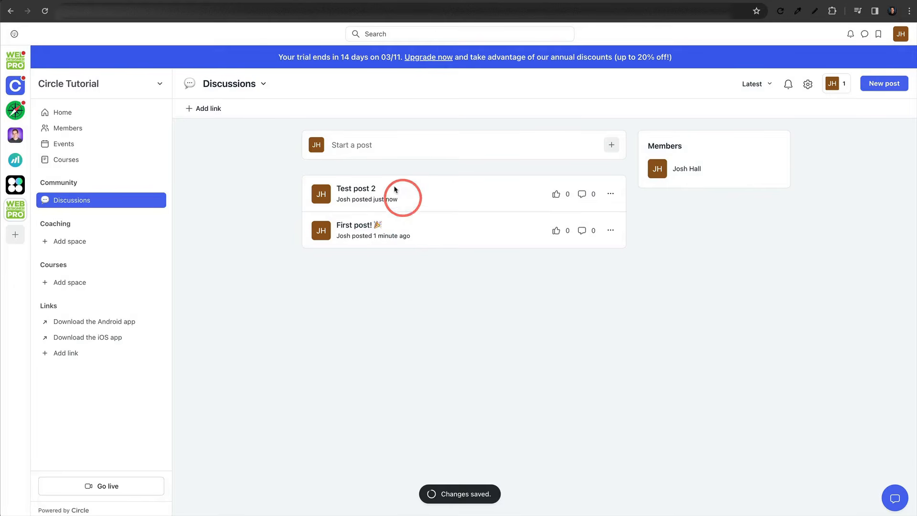
Change the Discussions space layout to Card and save the change.
left_click(224, 86)
left_click(203, 161)
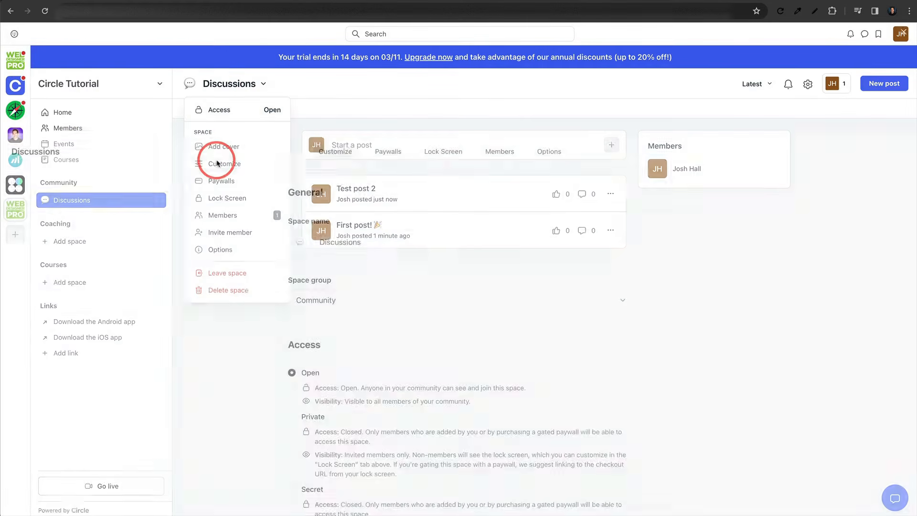
scroll(605, 359, "down", 4)
left_click(588, 365)
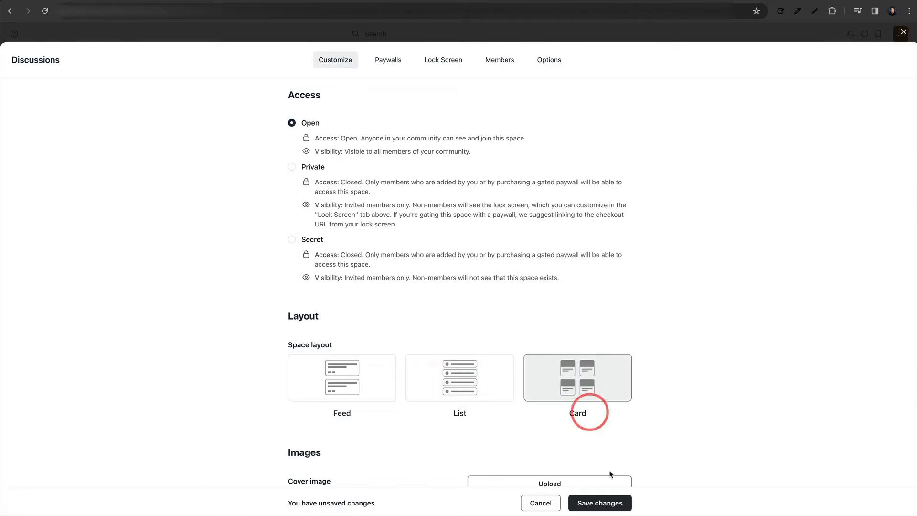
left_click(599, 501)
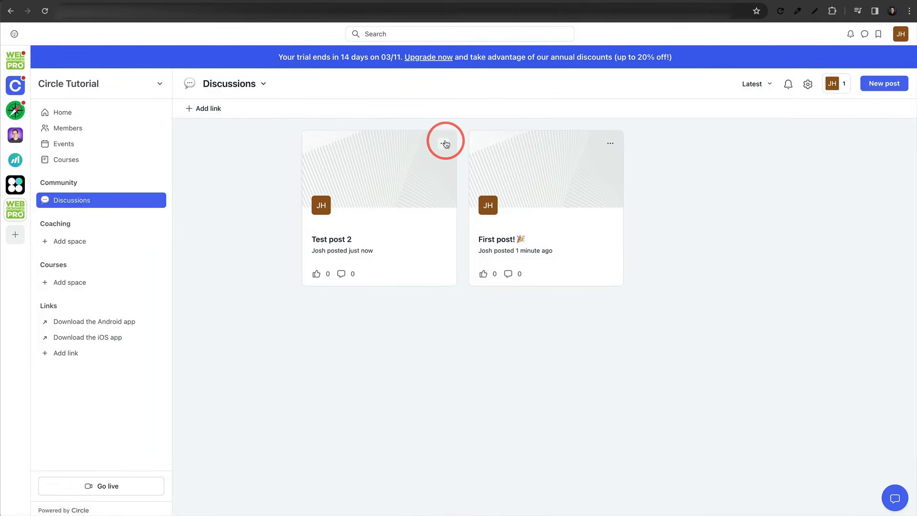
Give Test post 2 a card view thumbnail in its post settings, using the Unsplash photo of snow-capped mountains under a cloudy teal sky.
left_click(444, 143)
left_click(369, 180)
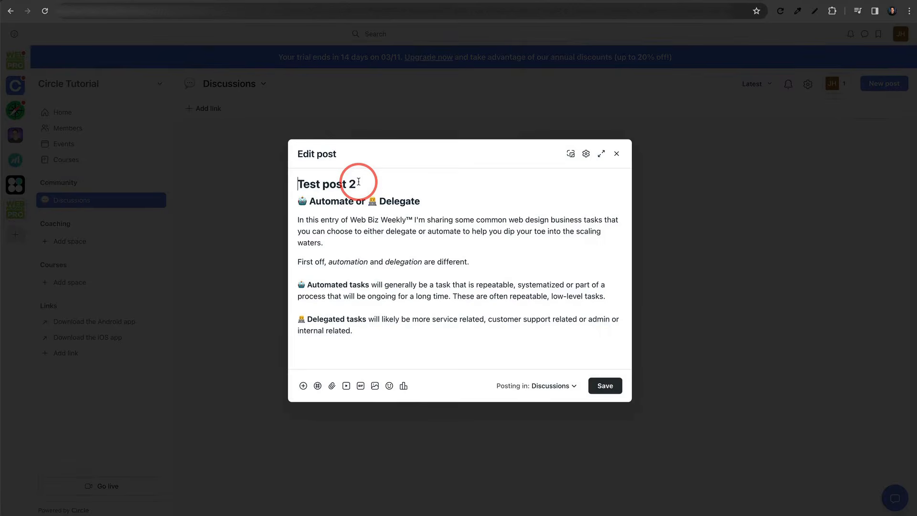
left_click(587, 154)
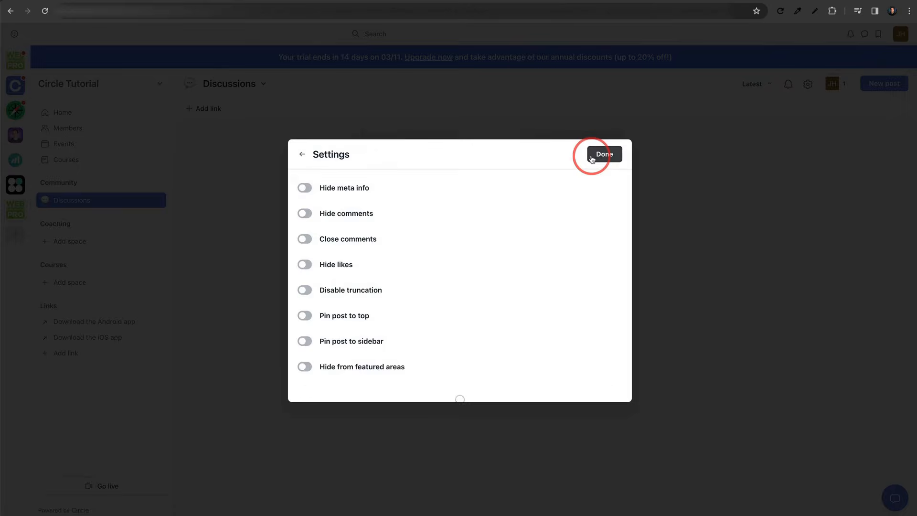
scroll(451, 188, "down", 5)
scroll(420, 181, "down", 2)
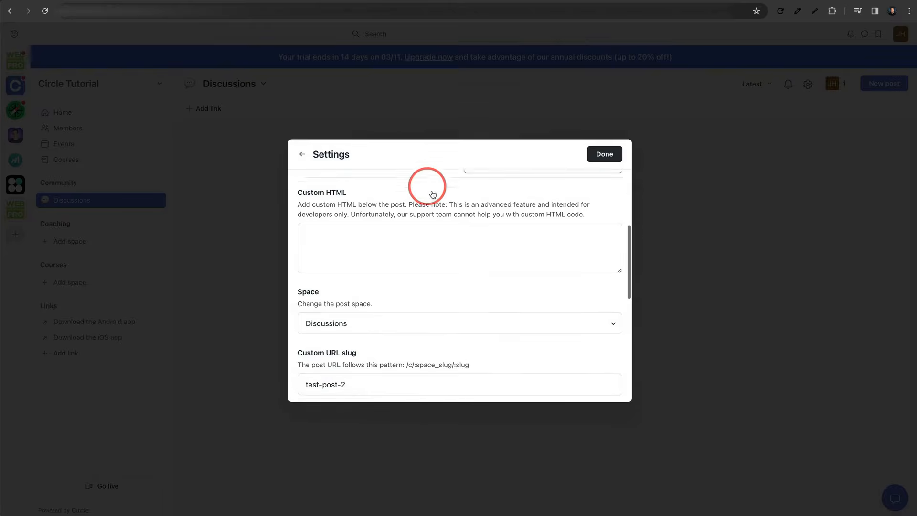
scroll(354, 231, "up", 2)
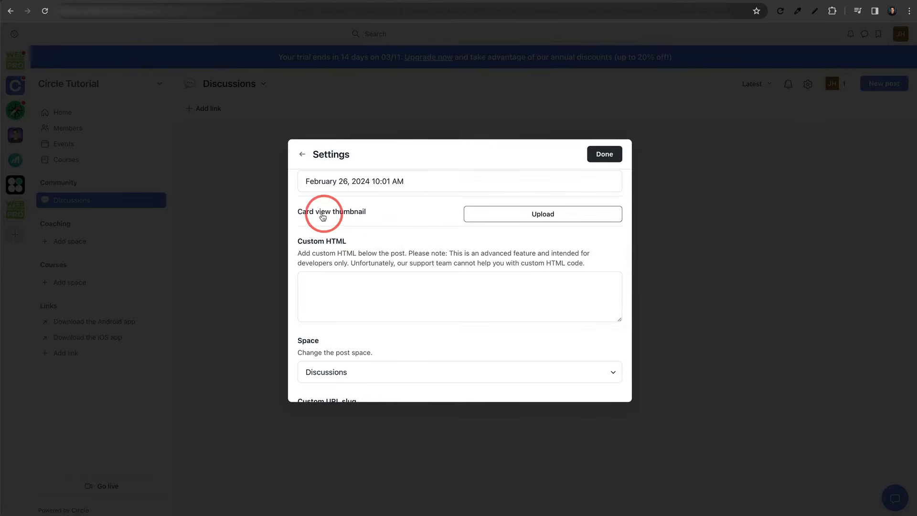
left_click(567, 219)
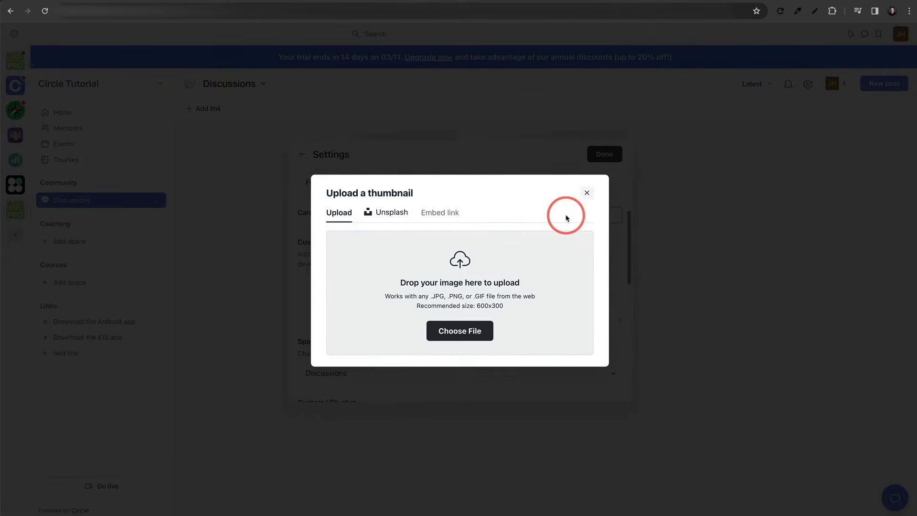
left_click(394, 220)
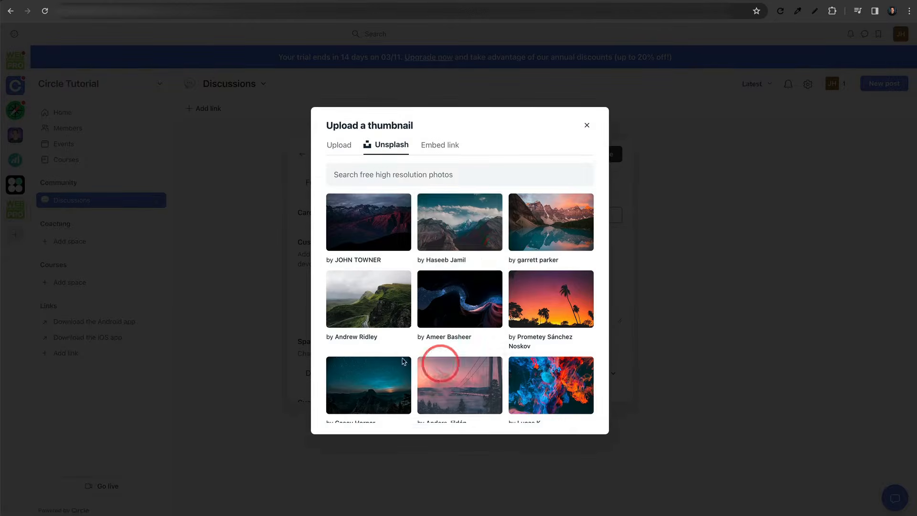
left_click(461, 220)
left_click(568, 449)
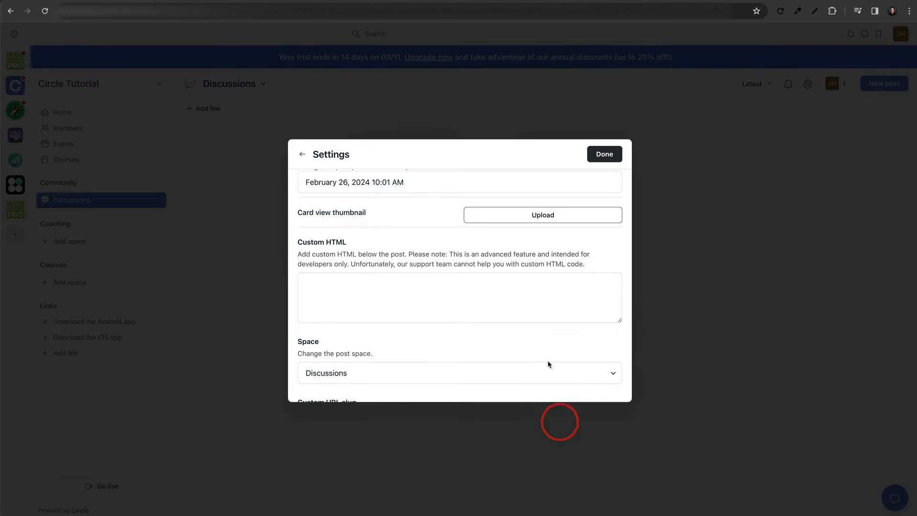
scroll(586, 283, "down", 1)
scroll(602, 191, "up", 3)
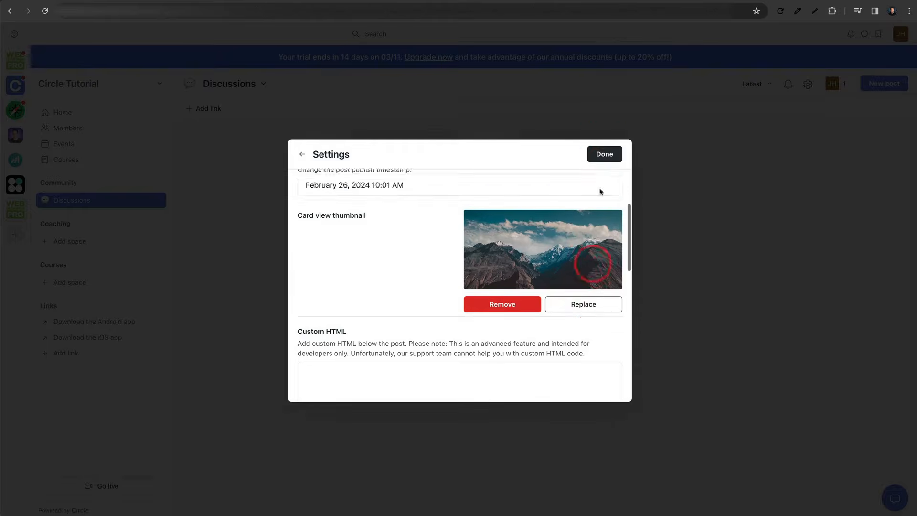
Review the remaining post settings for Test post 2, from custom HTML and URL slug to the Open Graph fields.
scroll(478, 262, "down", 2)
scroll(496, 250, "down", 6)
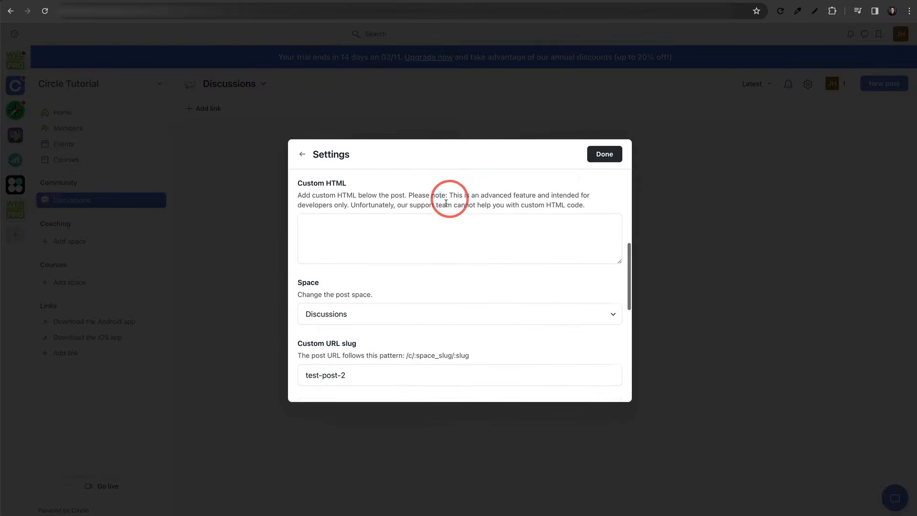
scroll(439, 225, "down", 5)
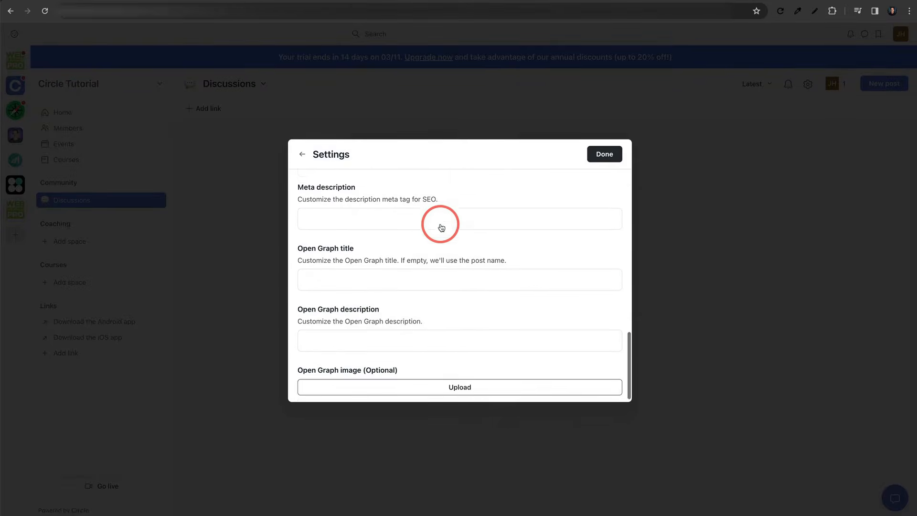
scroll(440, 223, "up", 15)
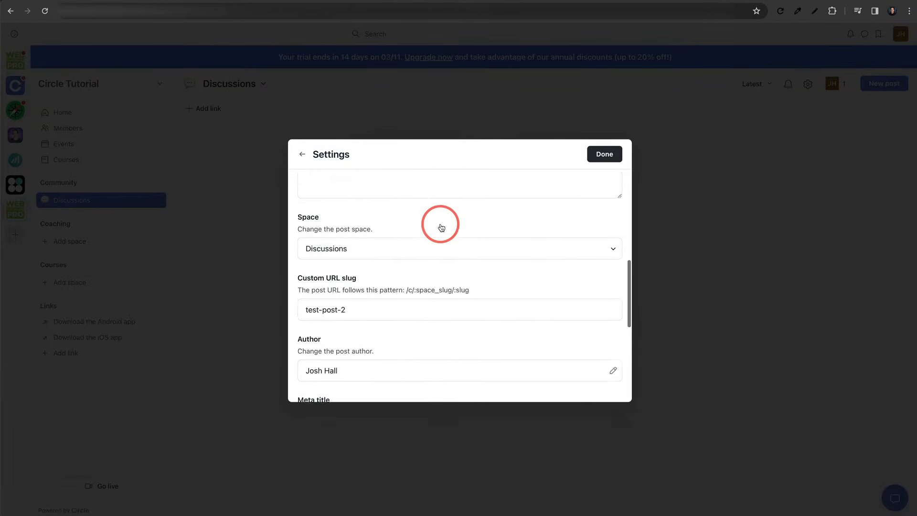
Save the post settings for Test post 2 and return to the Discussions space.
left_click(609, 158)
left_click(605, 386)
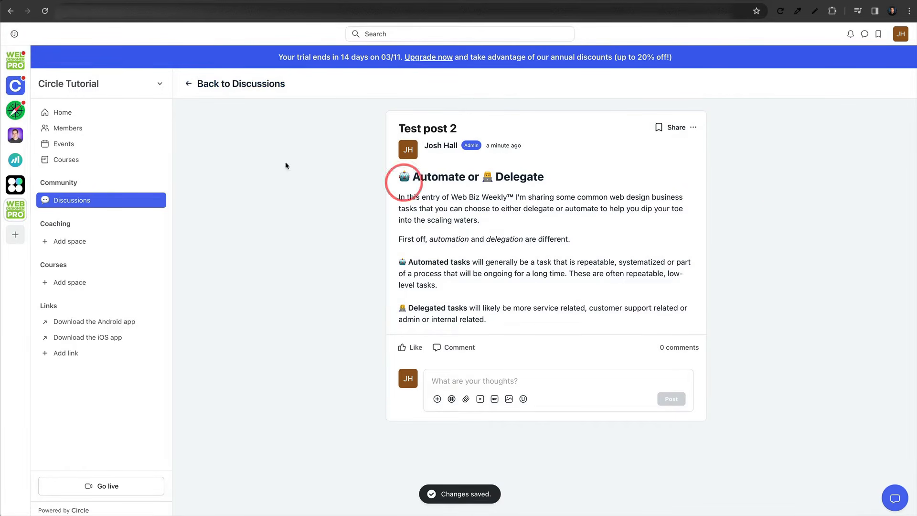
left_click(187, 84)
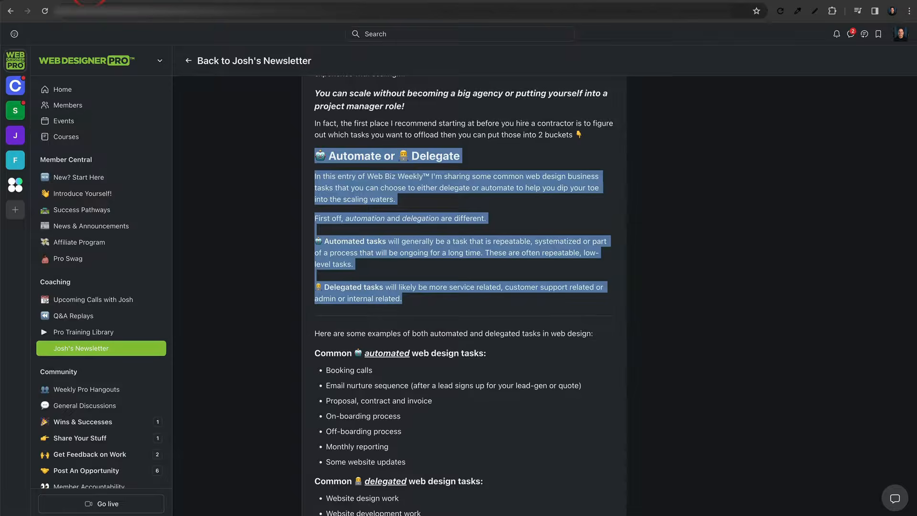
Examine the card view thumbnails in the Pro Training Library space of the Web Designer Pro community.
left_click(101, 334)
scroll(554, 221, "down", 5)
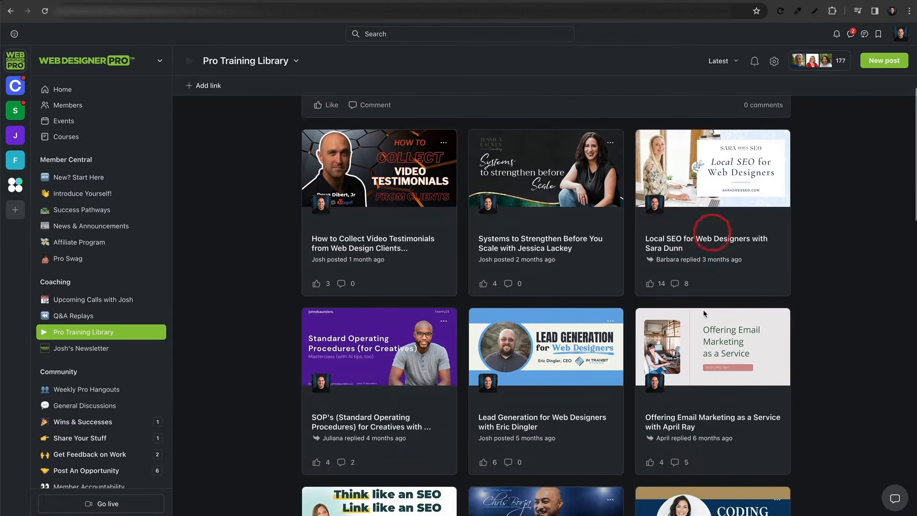
scroll(483, 225, "up", 1)
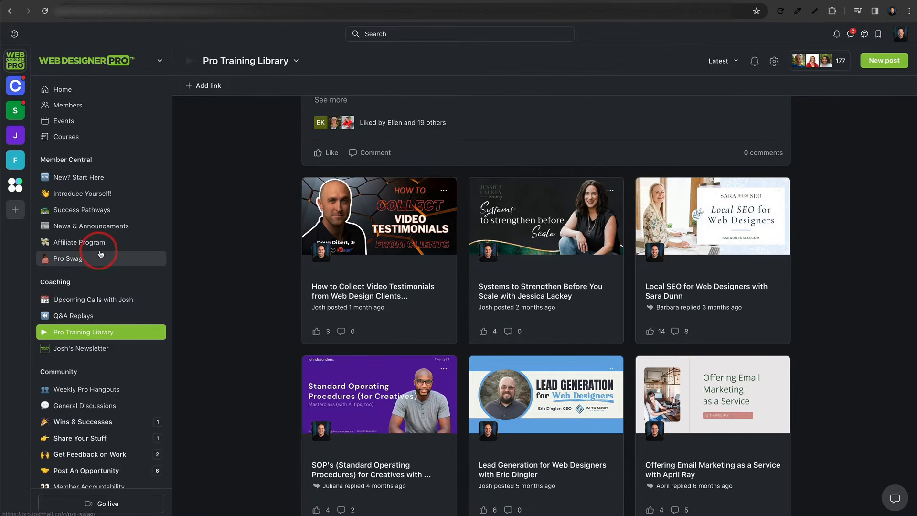
Examine the branded cards in the Success Pathways space and the cover image of its Scaling post.
left_click(102, 214)
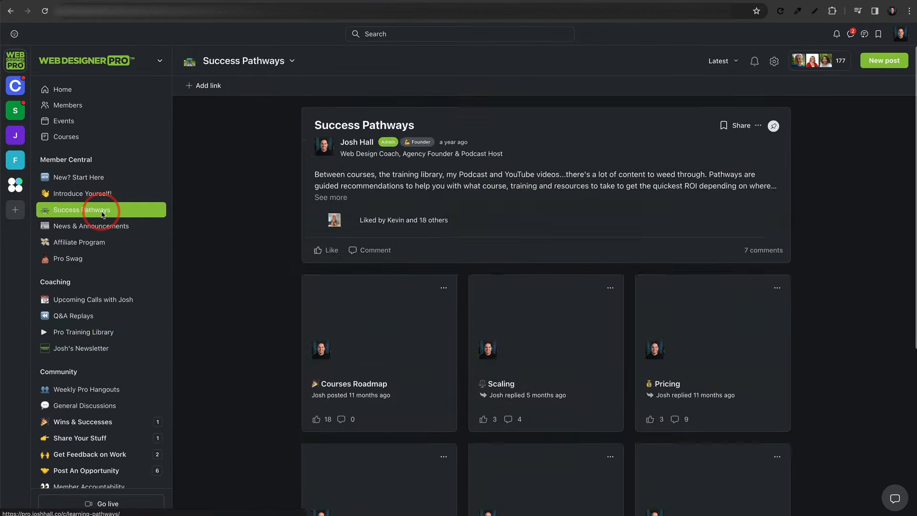
scroll(418, 235, "down", 2)
scroll(435, 224, "up", 1)
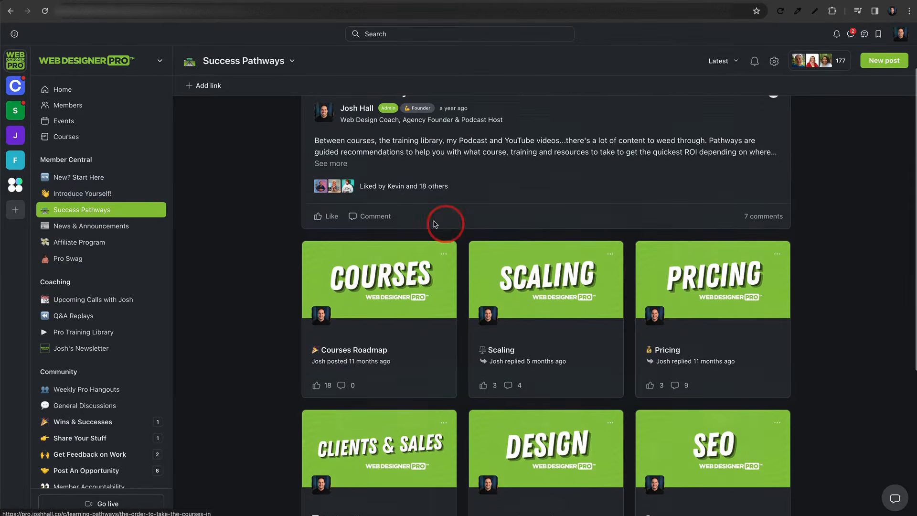
scroll(660, 311, "down", 5)
scroll(467, 307, "up", 4)
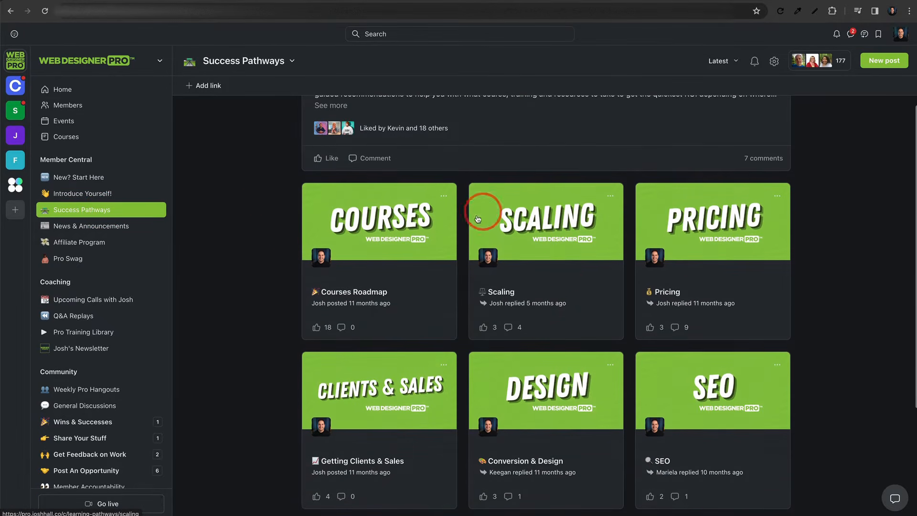
left_click(495, 291)
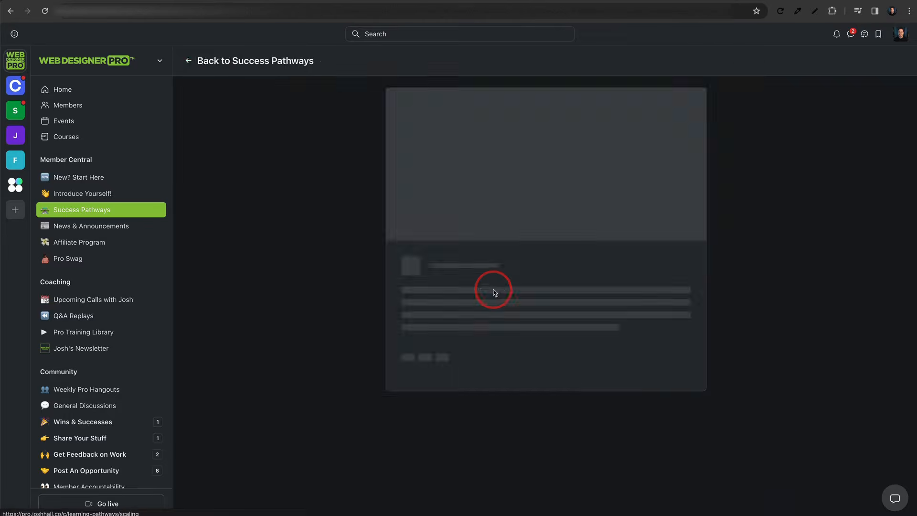
scroll(549, 134, "down", 1)
scroll(569, 141, "up", 1)
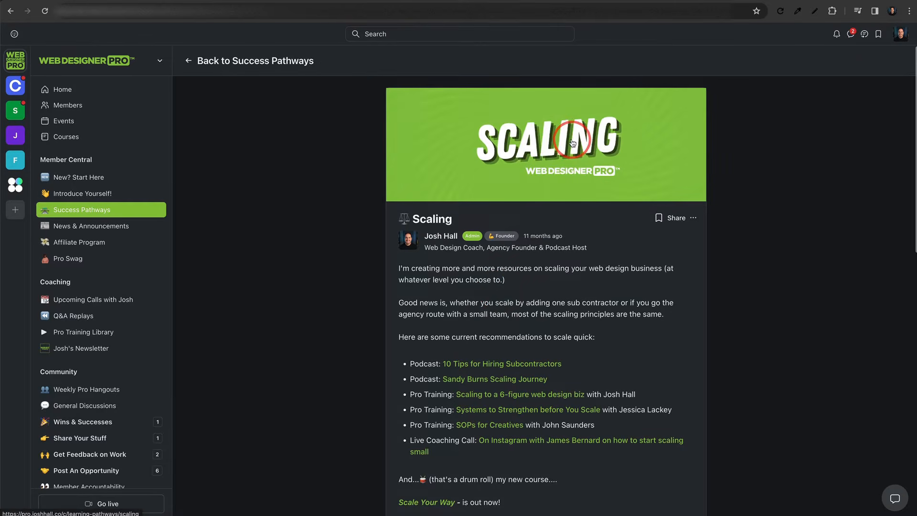
Return to the Circle Tutorial community, give Test post 2 the snow-capped mountains photo from Unsplash as a repositioned cover image, and save the post.
left_click(201, 0)
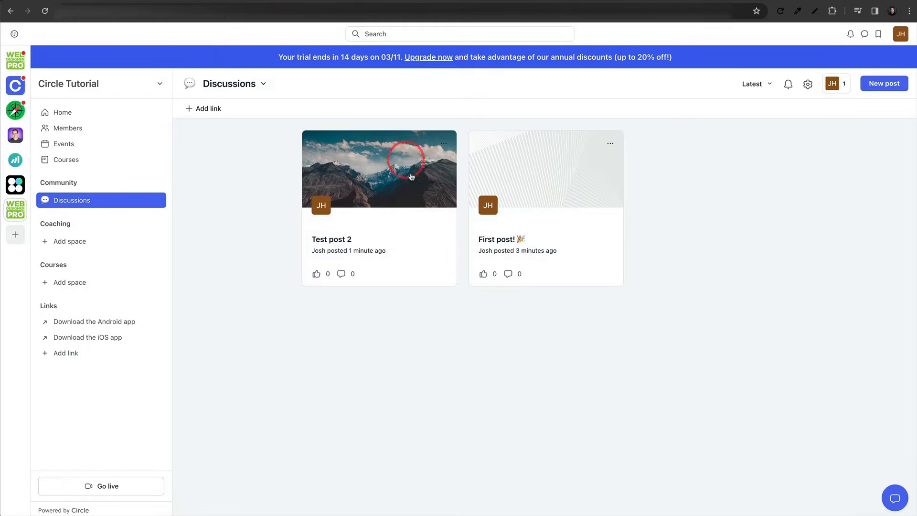
left_click(443, 144)
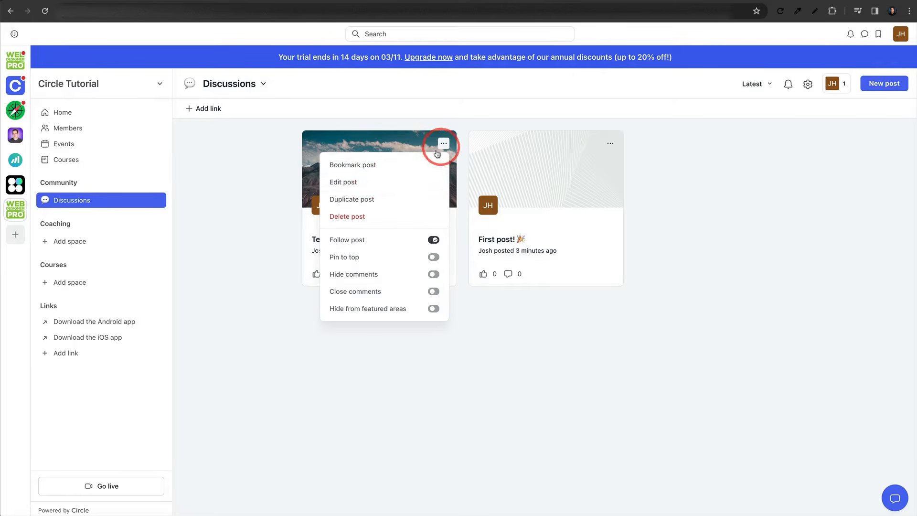
left_click(354, 180)
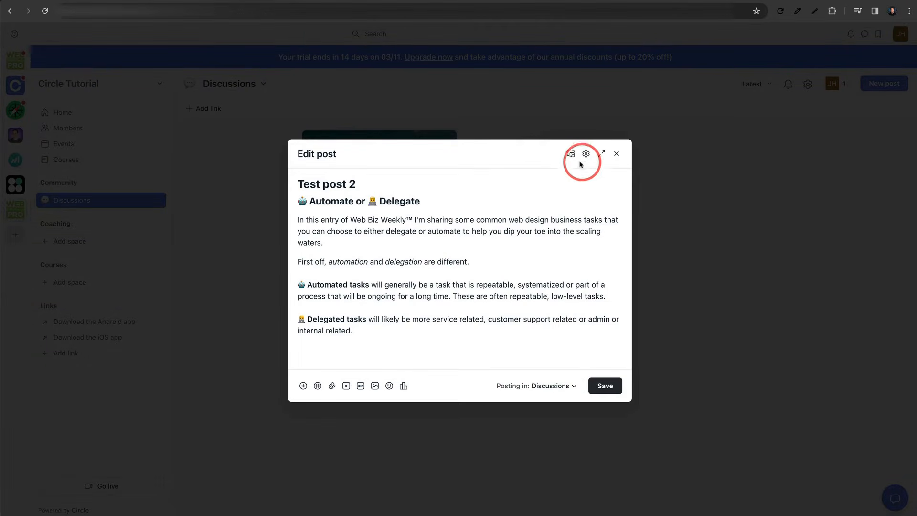
left_click(569, 156)
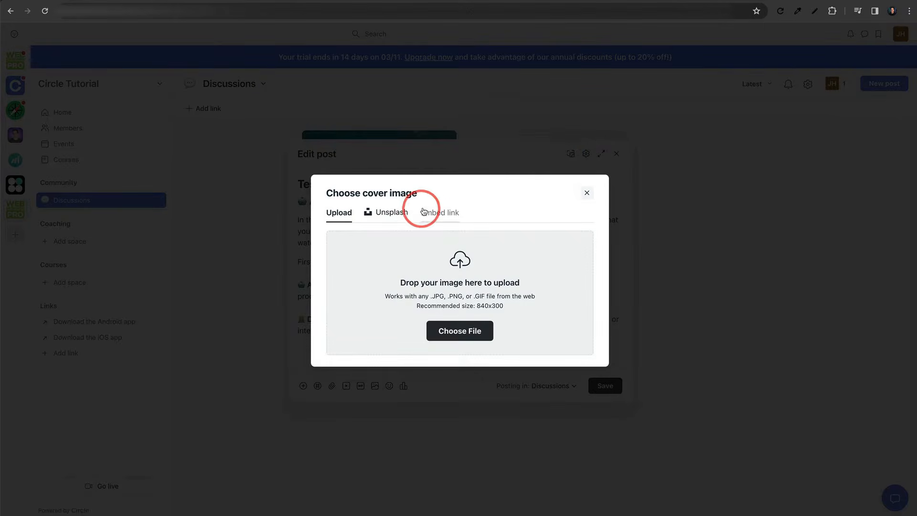
left_click(396, 216)
left_click(467, 225)
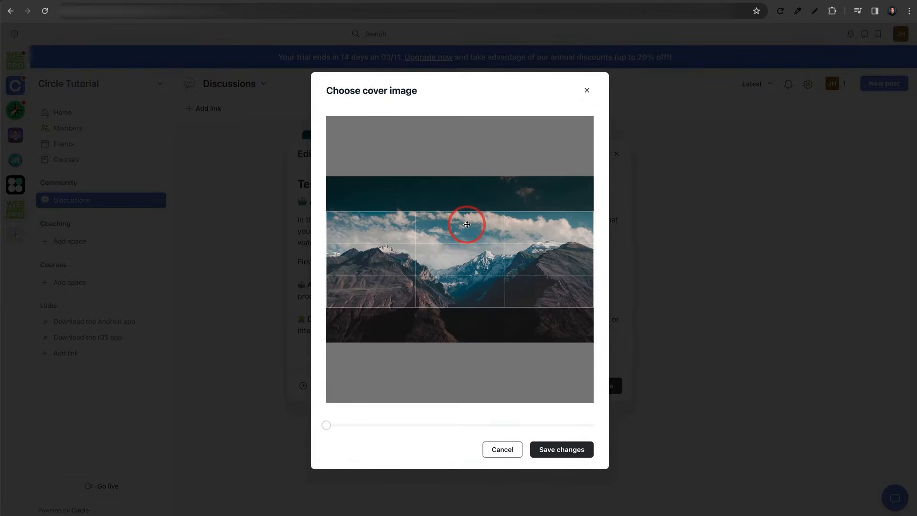
mouse_move(473, 240)
left_mouse_down()
mouse_move(475, 249)
mouse_move(473, 235)
left_mouse_up()
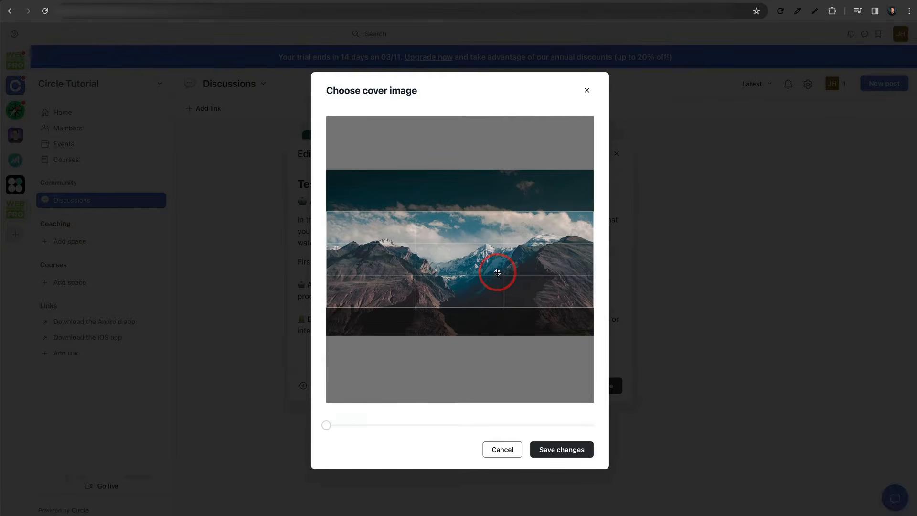
mouse_move(476, 289)
left_mouse_down()
mouse_move(471, 252)
mouse_move(471, 272)
left_mouse_up()
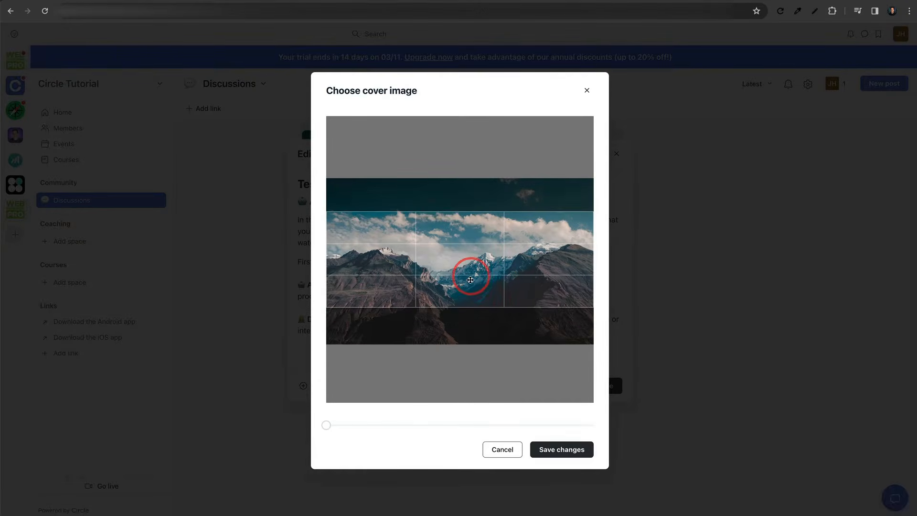
left_click(556, 447)
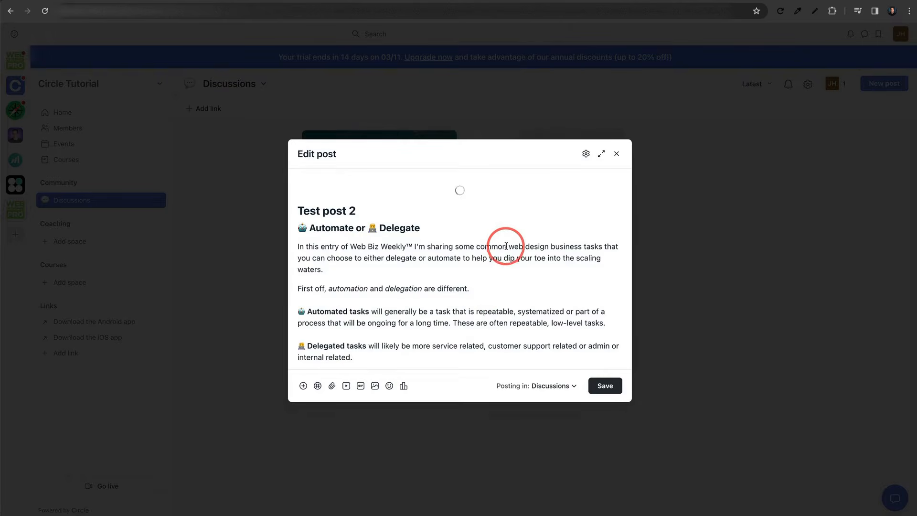
left_click(621, 394)
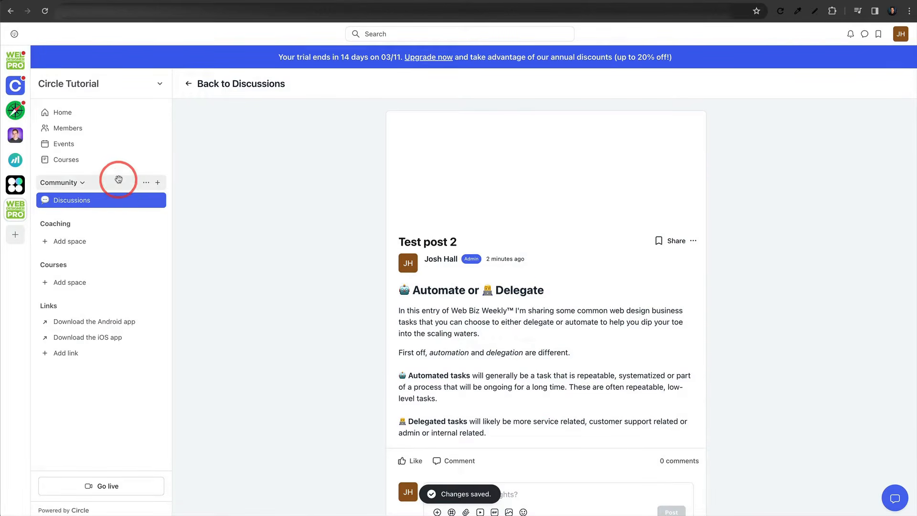
Open Test post 2 from the Discussions space to check its cover image, and return to the space.
scroll(478, 251, "down", 2)
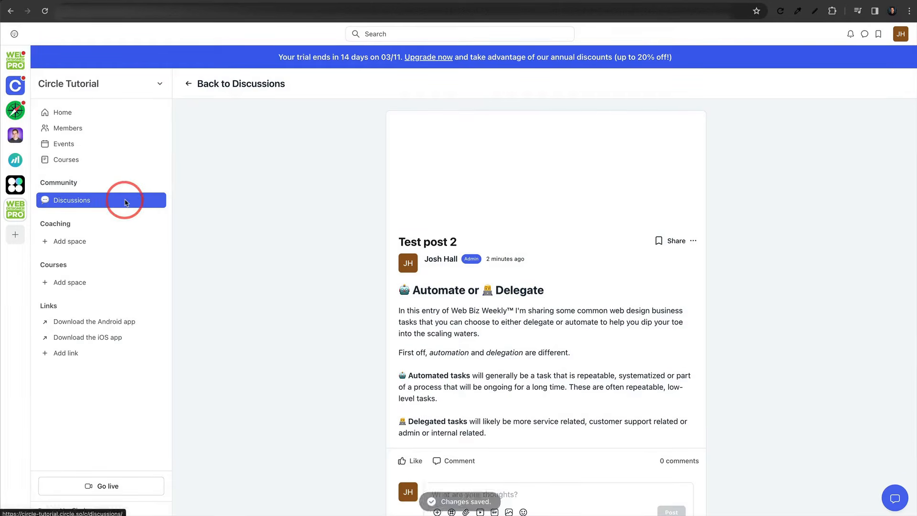
left_click(125, 200)
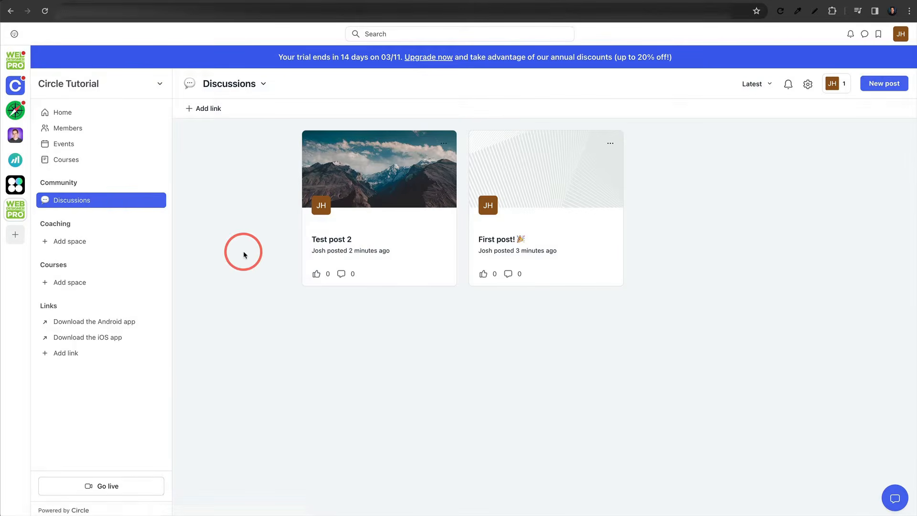
left_click(367, 171)
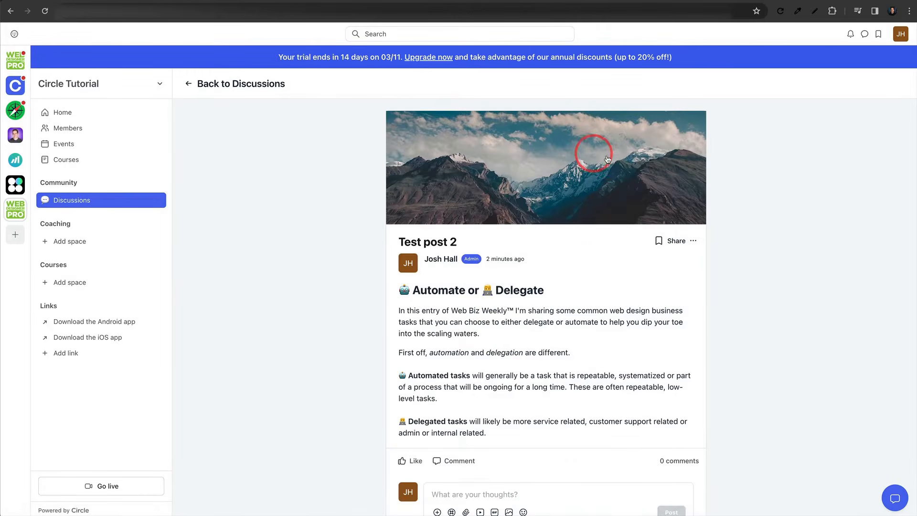
scroll(608, 159, "down", 1)
scroll(610, 157, "up", 1)
scroll(664, 164, "down", 1)
scroll(667, 165, "up", 1)
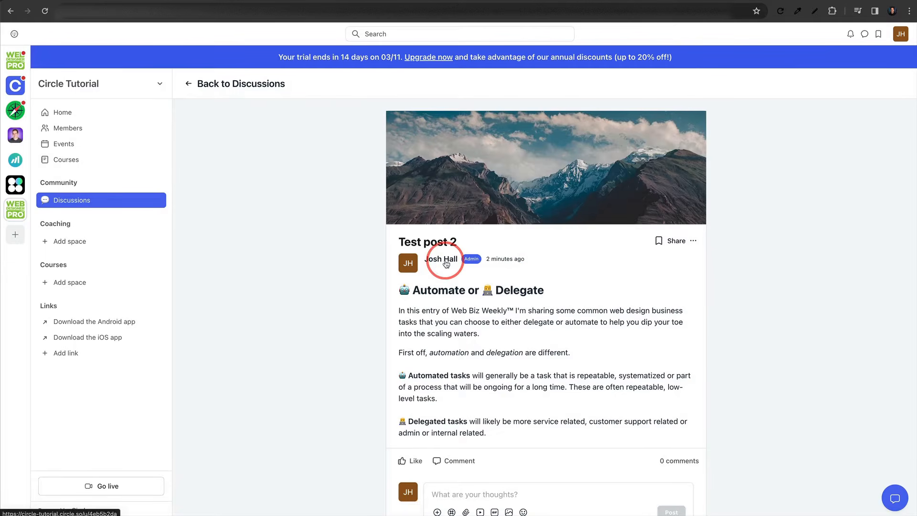
left_click(190, 85)
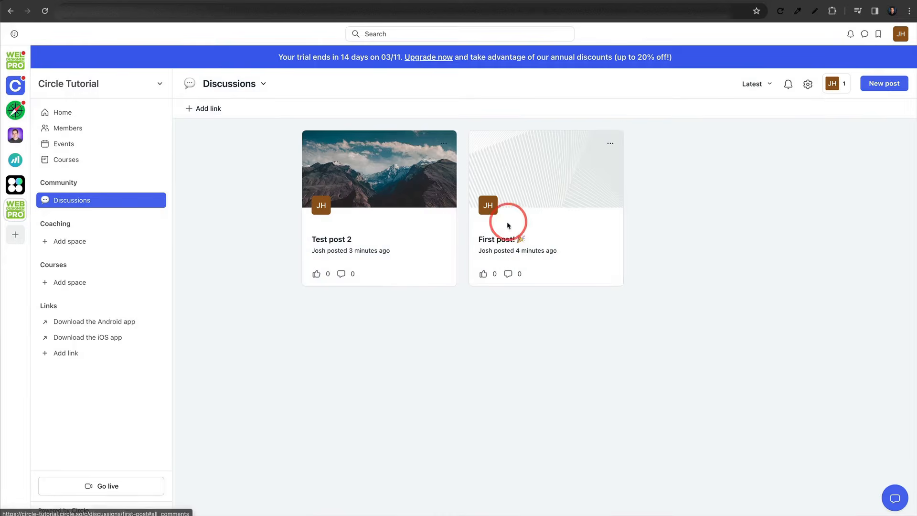
Switch the Discussions space to the List layout, save it, and check how Test post 2 opens from there.
left_click(224, 84)
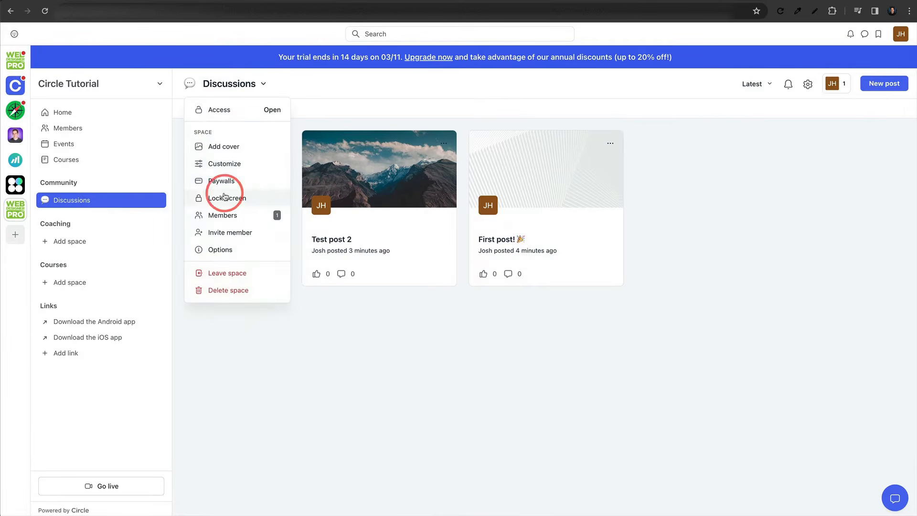
left_click(234, 162)
scroll(396, 211, "down", 6)
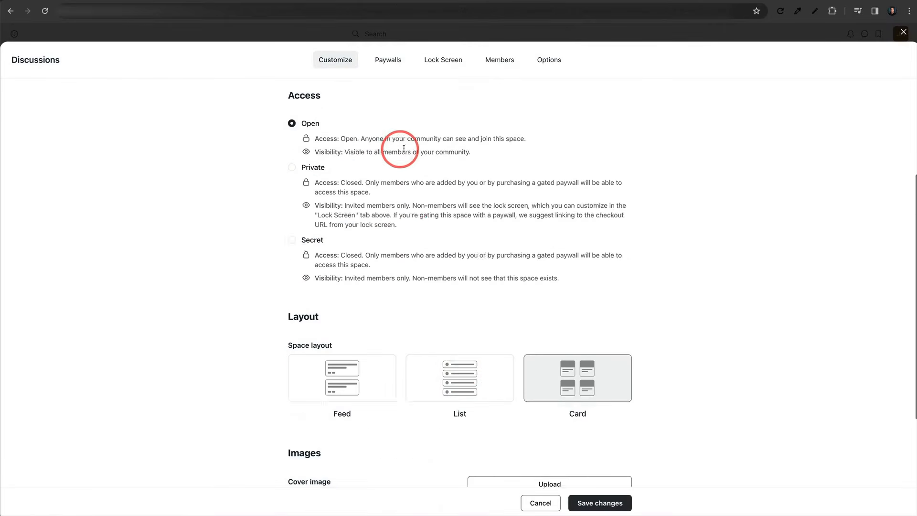
left_click(440, 271)
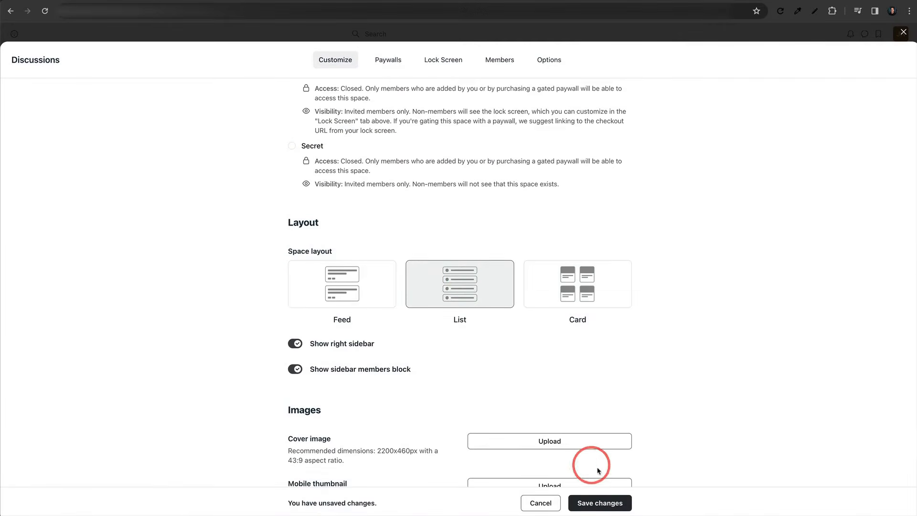
left_click(600, 503)
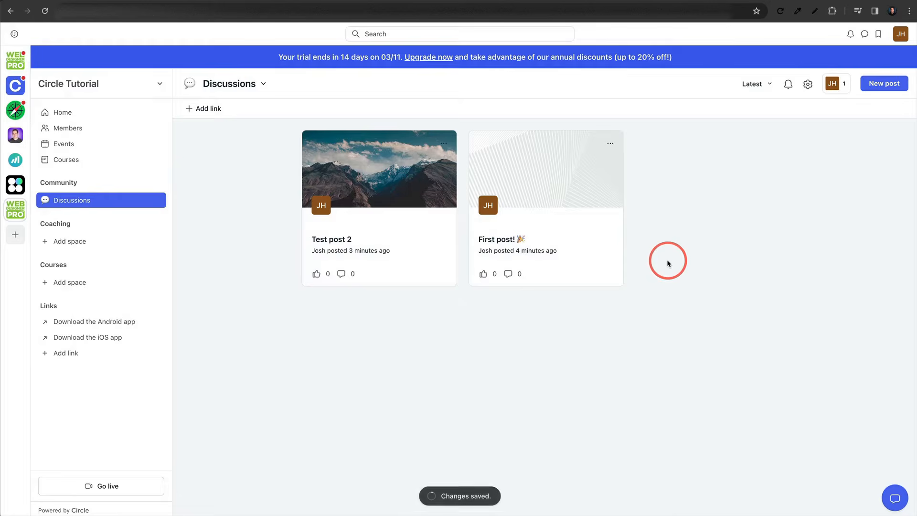
left_click(356, 190)
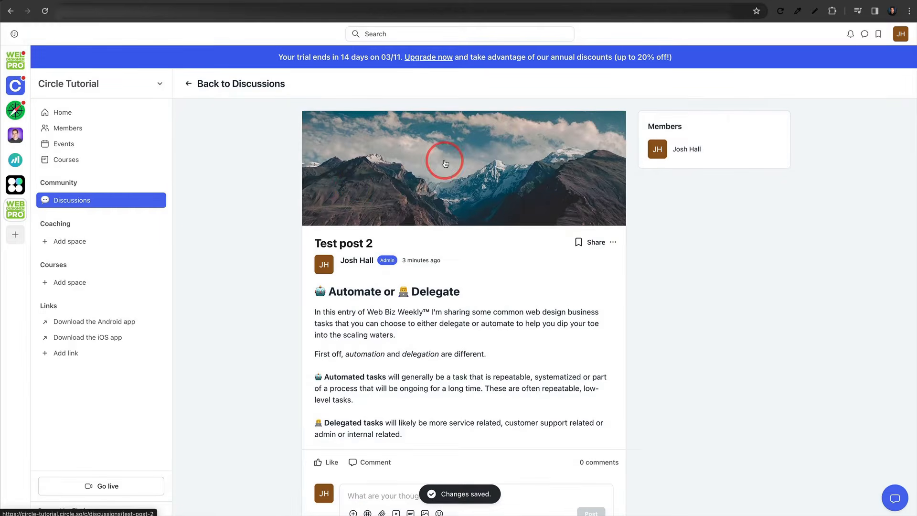
left_click(187, 84)
Change the Discussions space layout to Feed, save the change, and look through the posts in the feed.
left_click(226, 87)
scroll(442, 184, "down", 6)
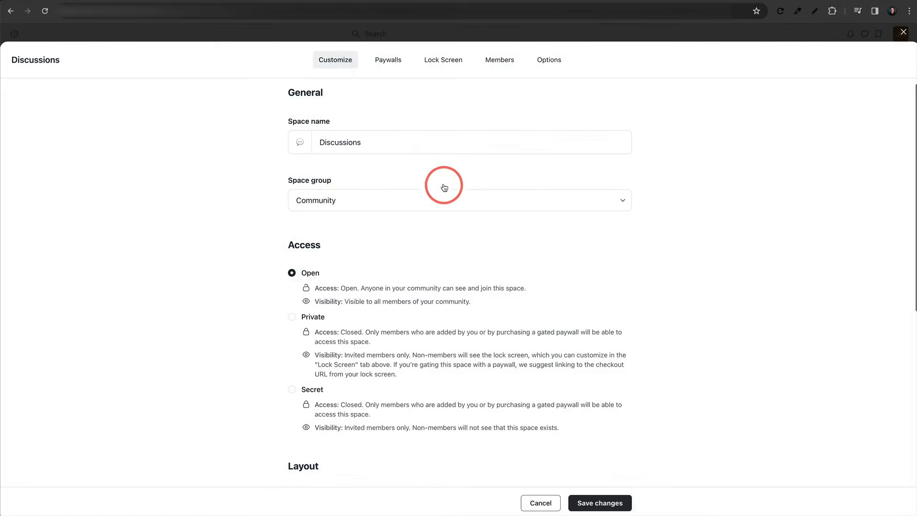
left_click(370, 268)
left_click(597, 501)
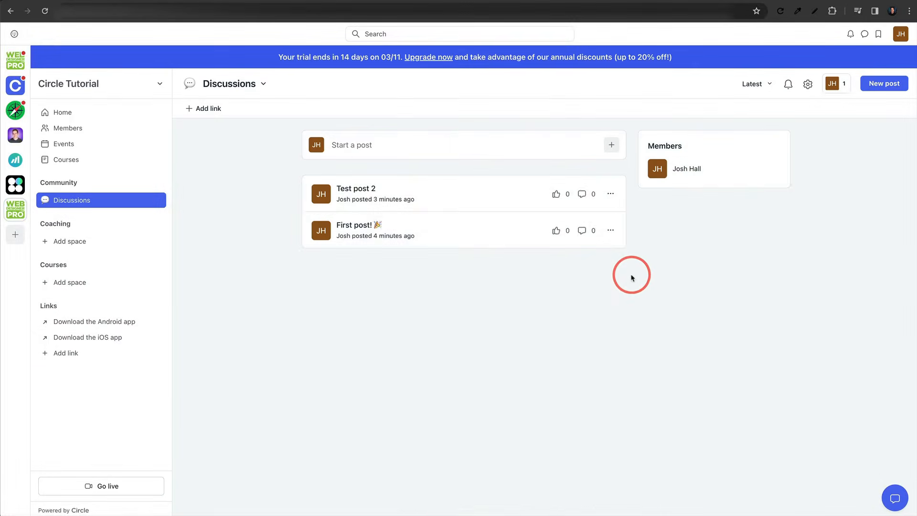
scroll(681, 198, "down", 2)
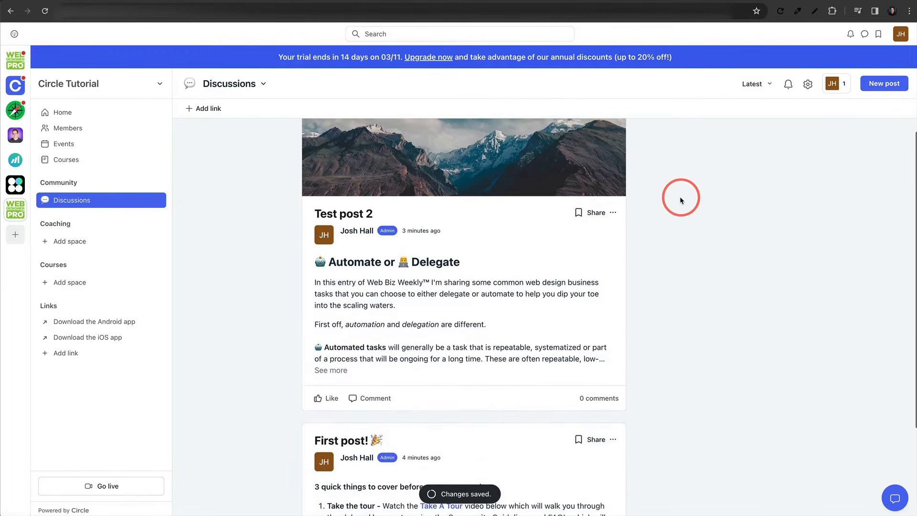
scroll(681, 198, "up", 2)
scroll(465, 214, "down", 1)
scroll(466, 210, "down", 5)
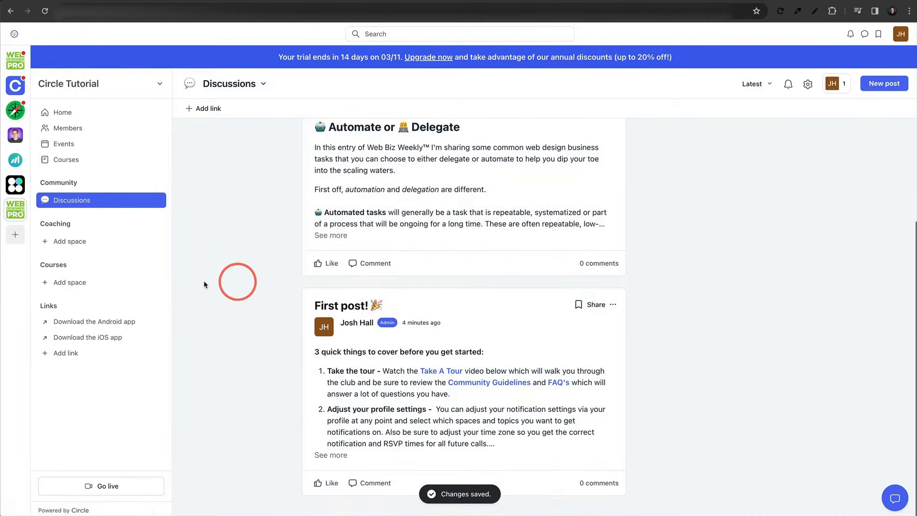
scroll(219, 279, "up", 5)
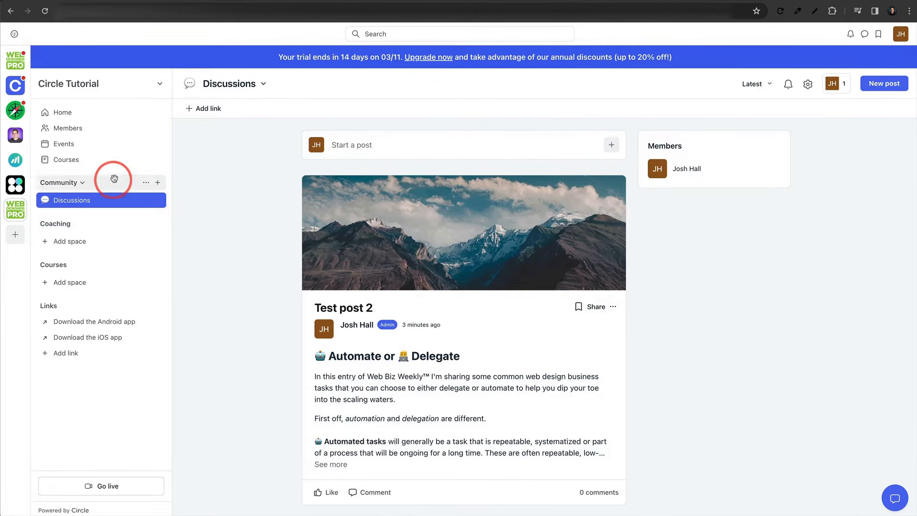
Create an open Chat space named Chat Space in the Community group, with the waving hand emoji as its icon.
left_click(158, 184)
left_click(91, 202)
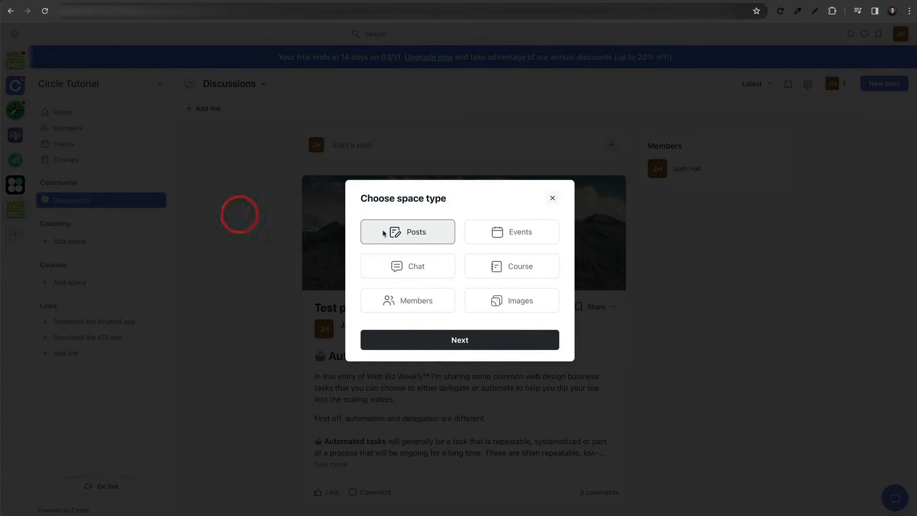
left_click(406, 270)
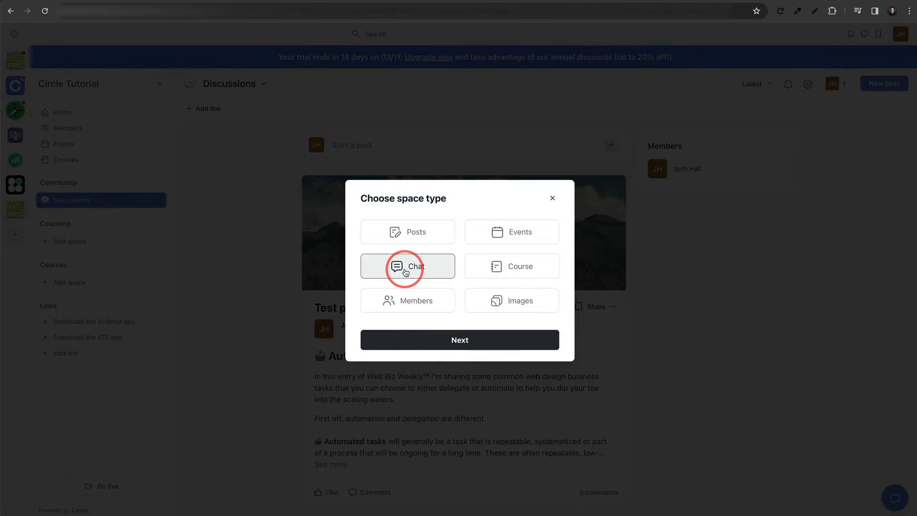
left_click(455, 339)
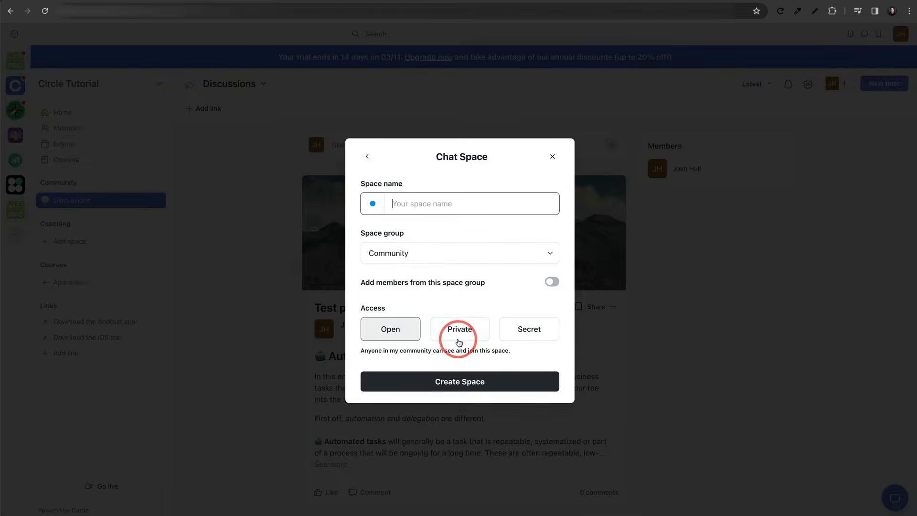
left_click(373, 204)
left_click(476, 315)
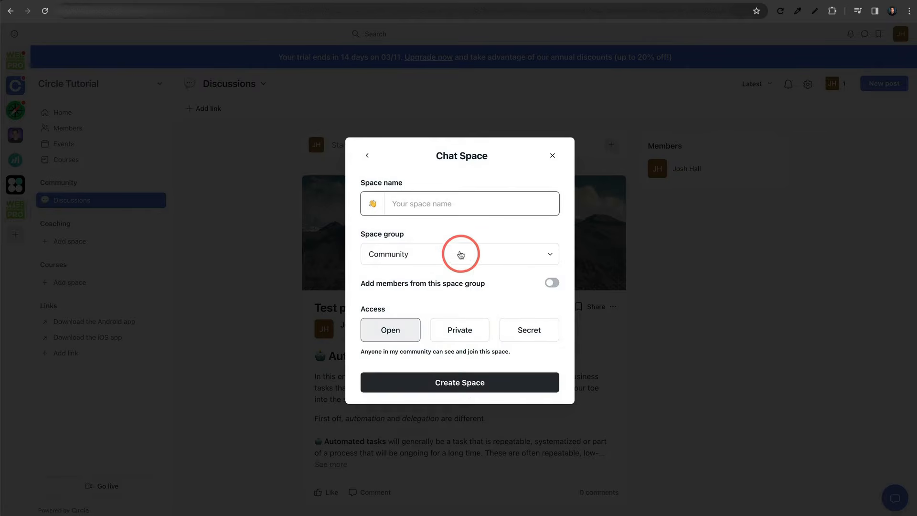
left_click(418, 205)
type("Cha")
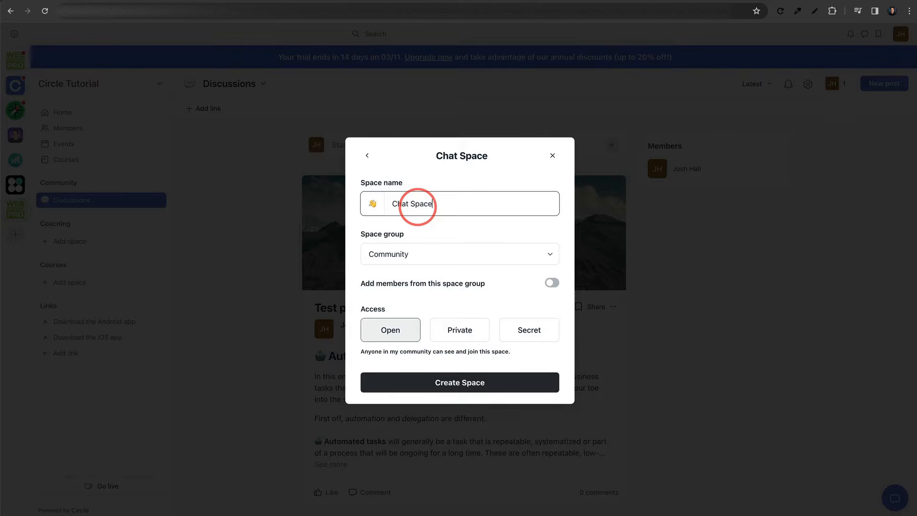
type("t Space")
left_click(466, 388)
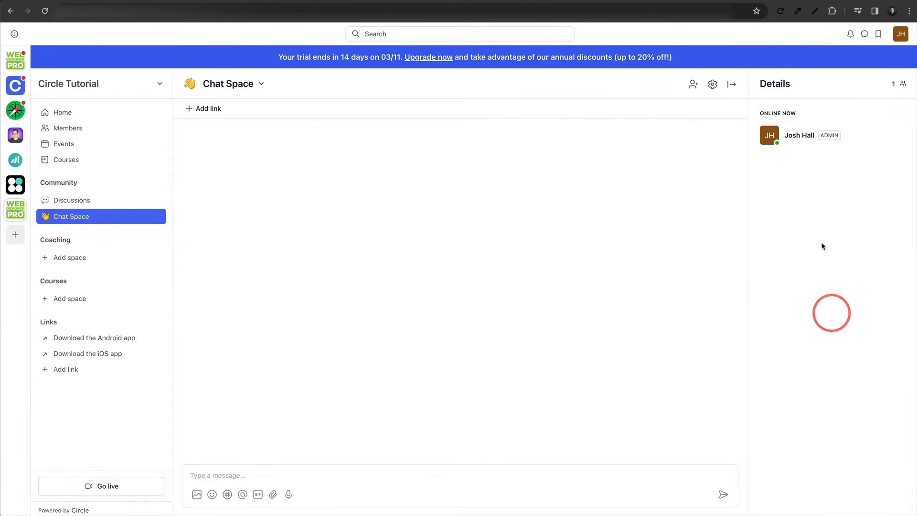
Send the message "Test chat" in Chat Space, switching to the Discussions space and back to compare the two.
left_click(114, 200)
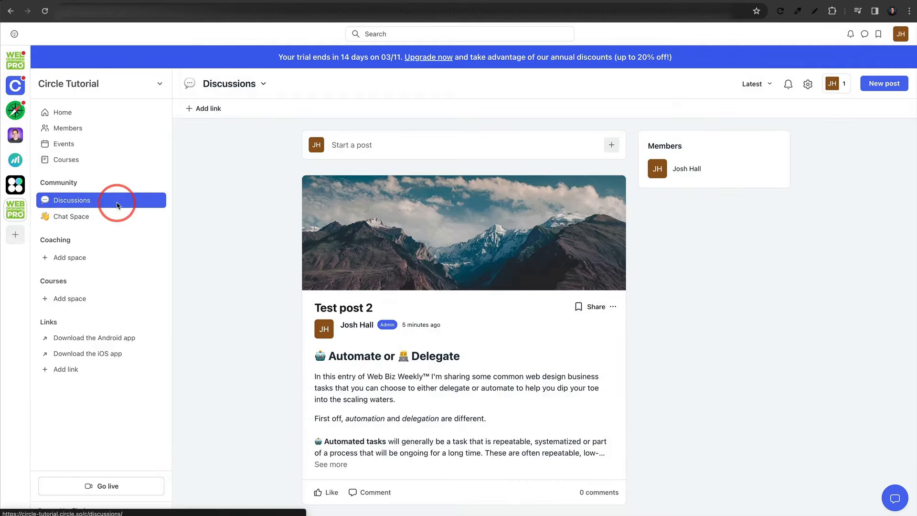
left_click(90, 217)
left_click(255, 472)
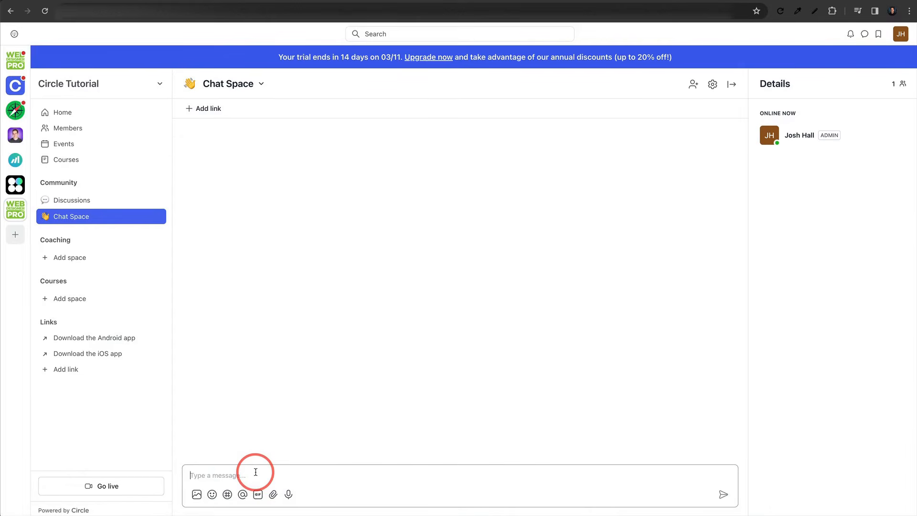
key("Return")
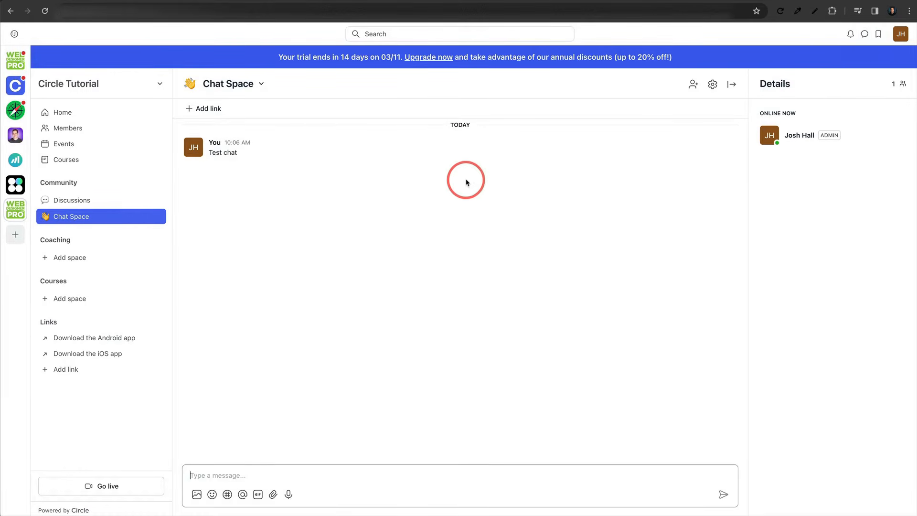
left_click(71, 195)
left_click(101, 218)
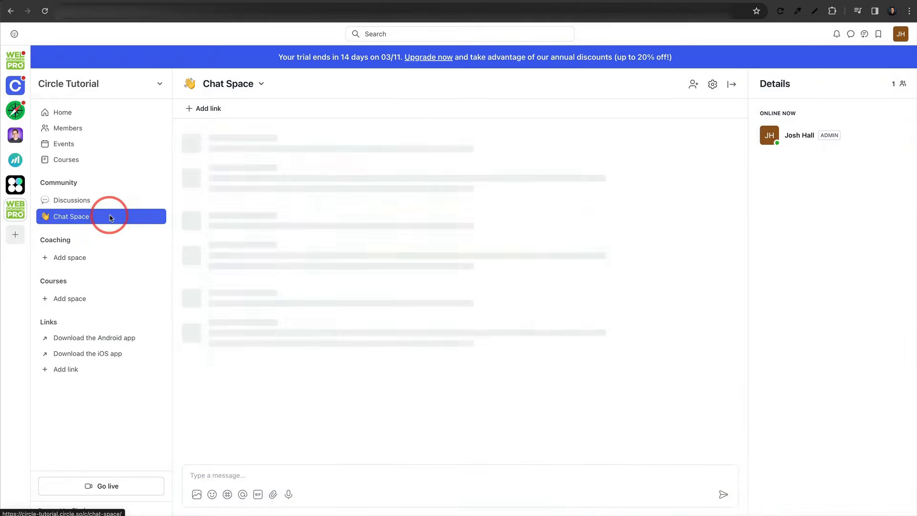
In the Web Designer Pro community, open the Weekly Pro Hangouts space and examine its cover image and upcoming event list.
mouse_move(139, 179)
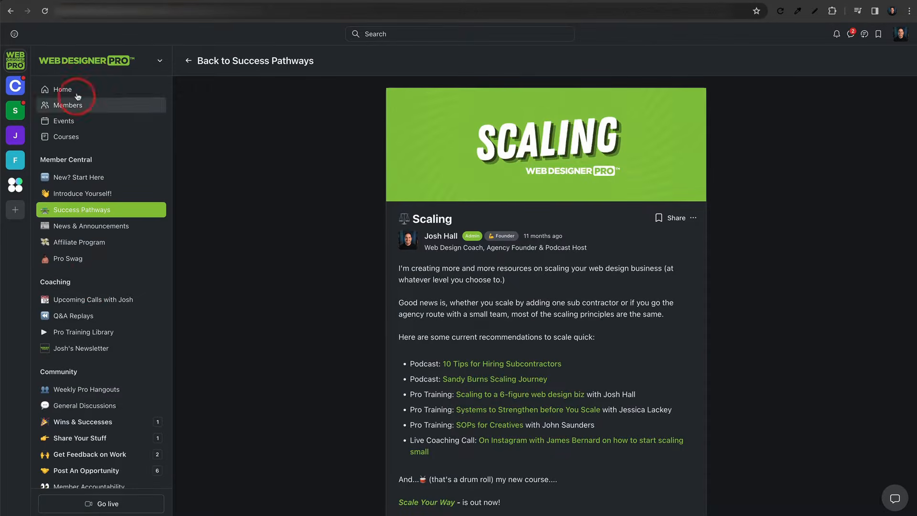
scroll(97, 280, "down", 3)
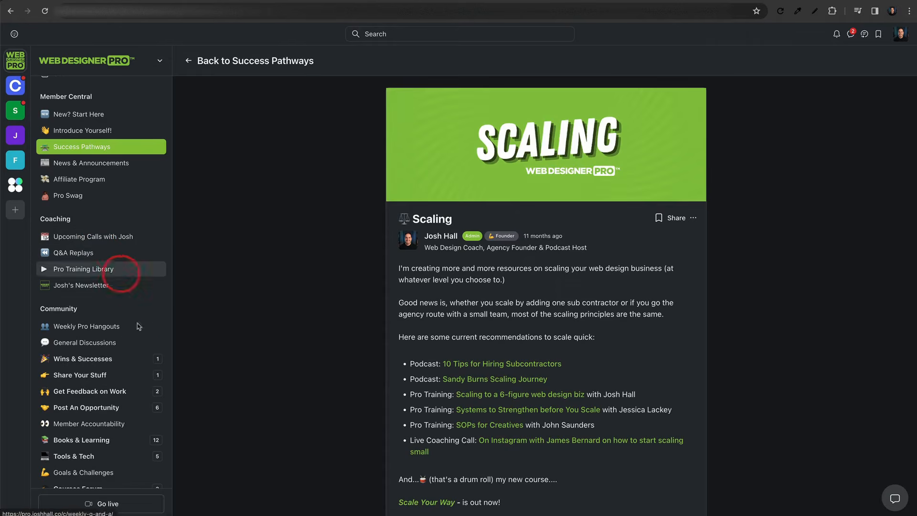
left_click(92, 329)
scroll(749, 218, "down", 1)
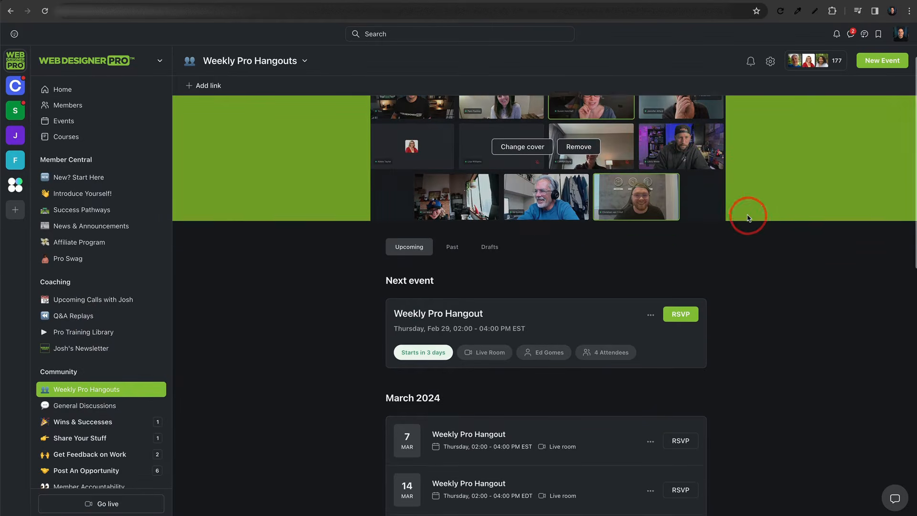
scroll(750, 218, "down", 3)
scroll(759, 217, "up", 4)
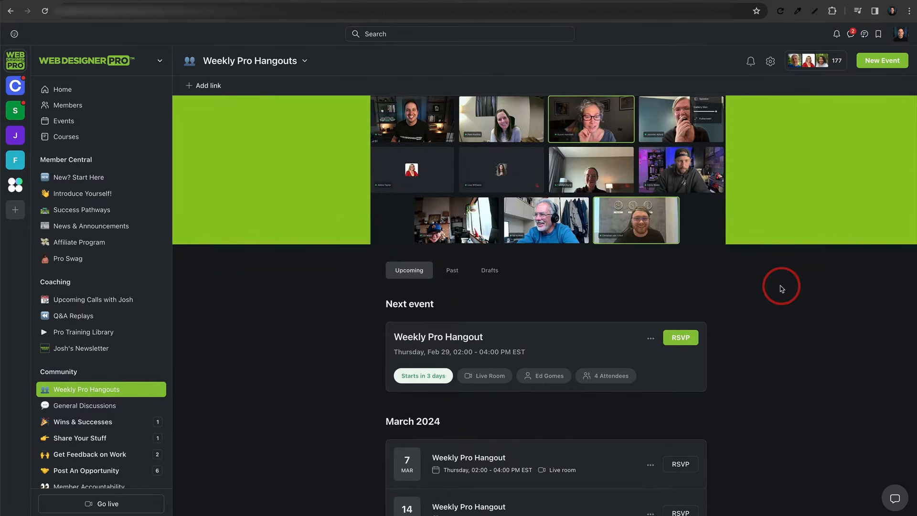
scroll(781, 288, "down", 5)
scroll(143, 365, "down", 1)
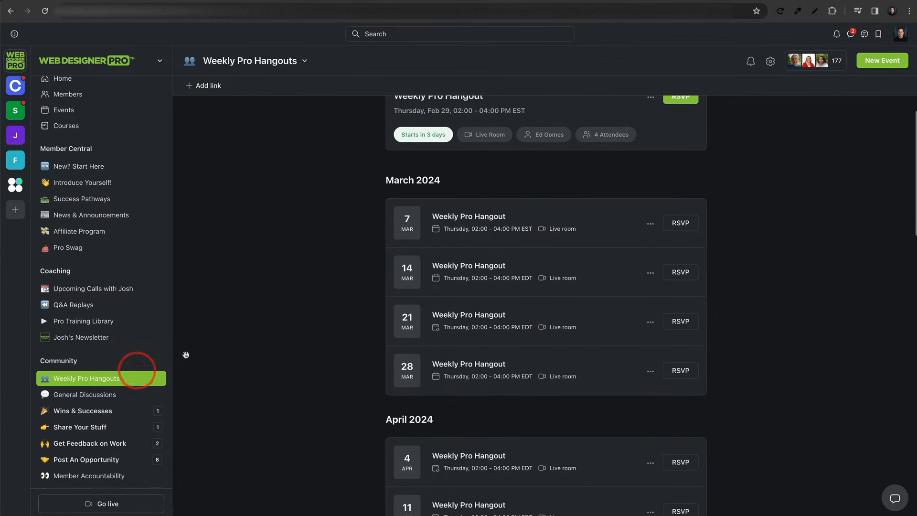
scroll(595, 204, "up", 4)
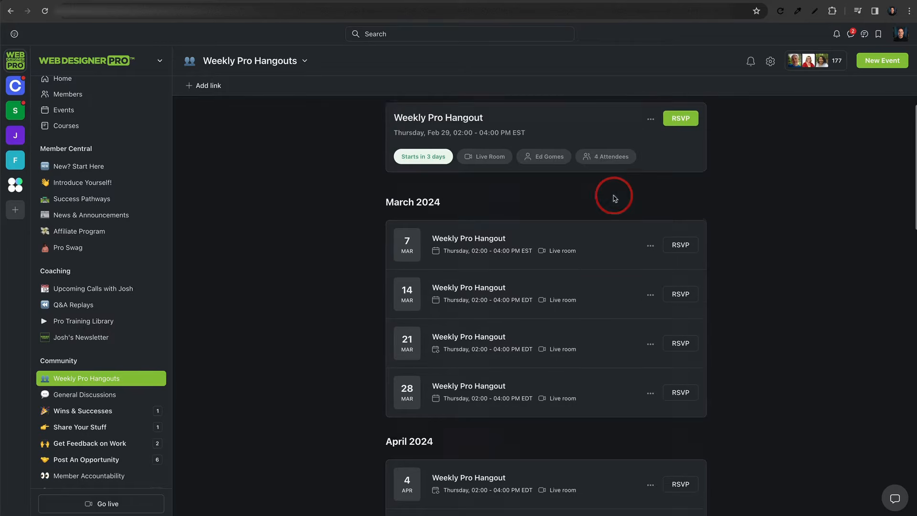
scroll(595, 205, "down", 1)
scroll(595, 205, "down", 2)
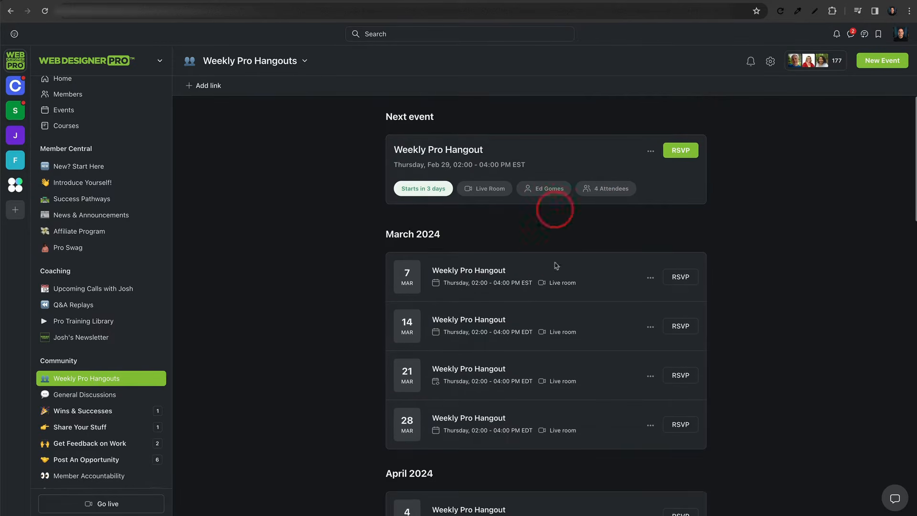
scroll(555, 210, "up", 1)
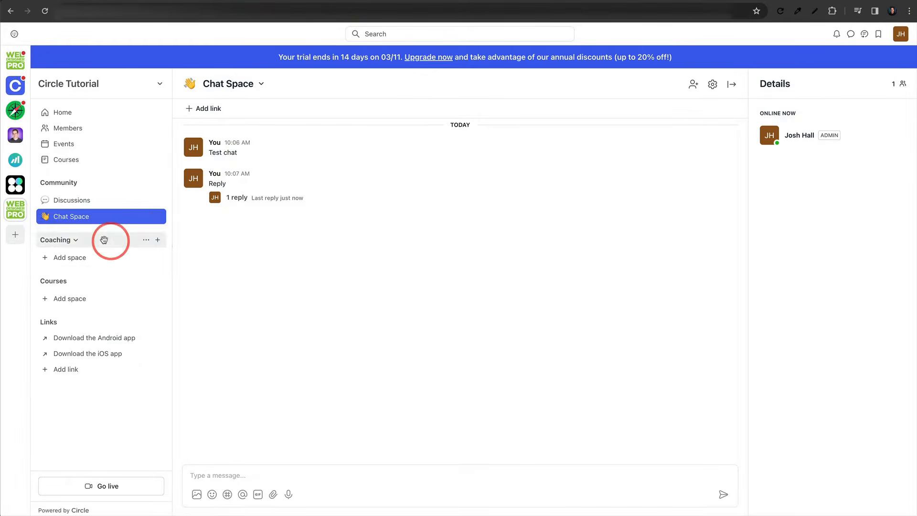
Return to the Circle Tutorial community and create an open Events space named Weekly Hangout in the Community group, with the two-person silhouette emoji.
mouse_move(159, 186)
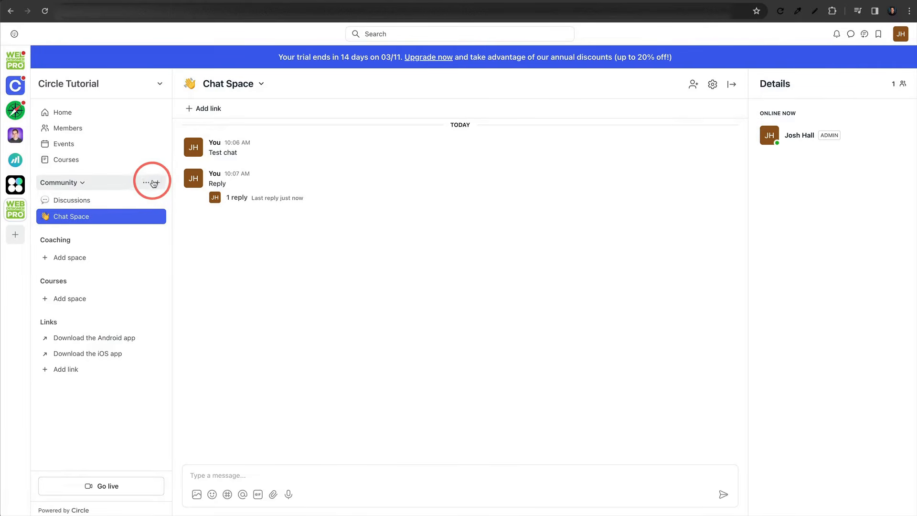
left_click(157, 187)
left_click(116, 202)
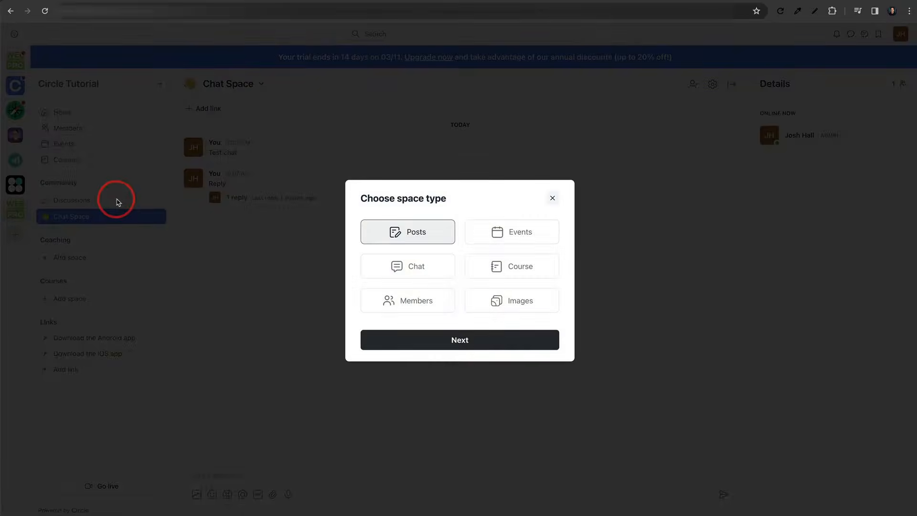
left_click(487, 230)
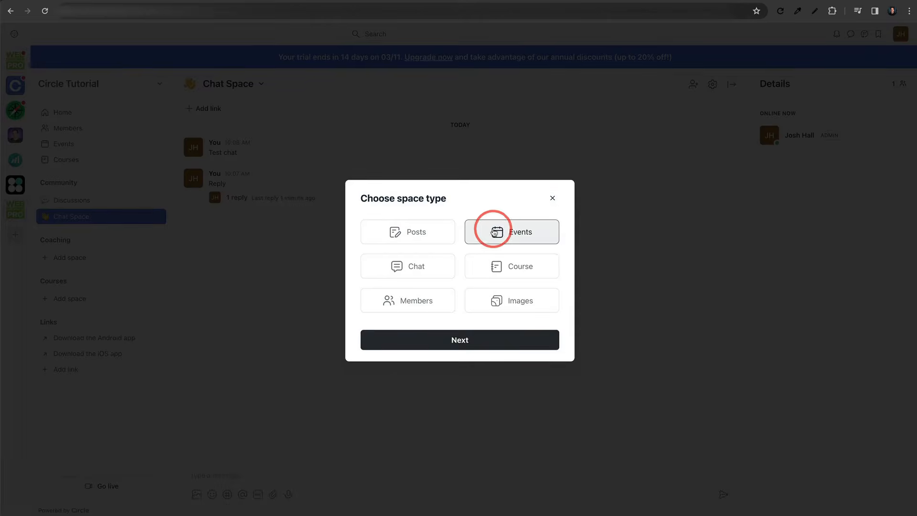
left_click(457, 341)
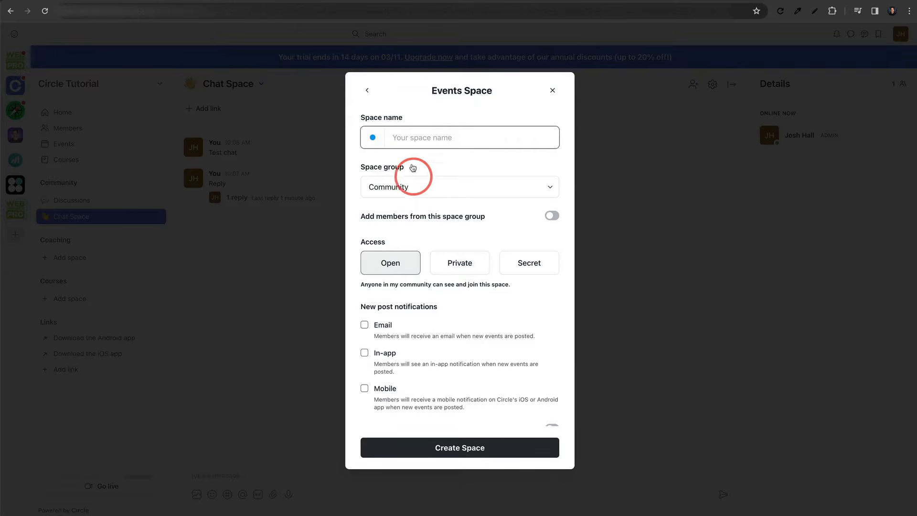
type("Weekly Han")
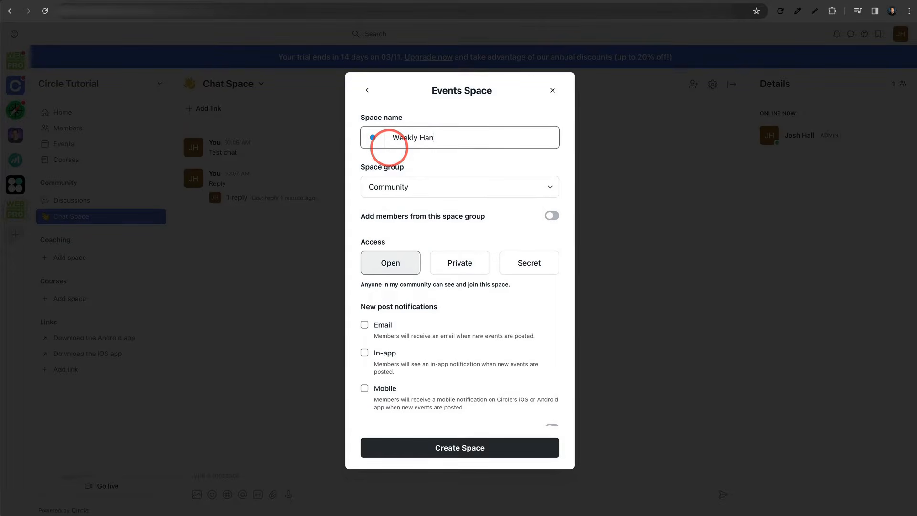
type("gout")
left_click(372, 137)
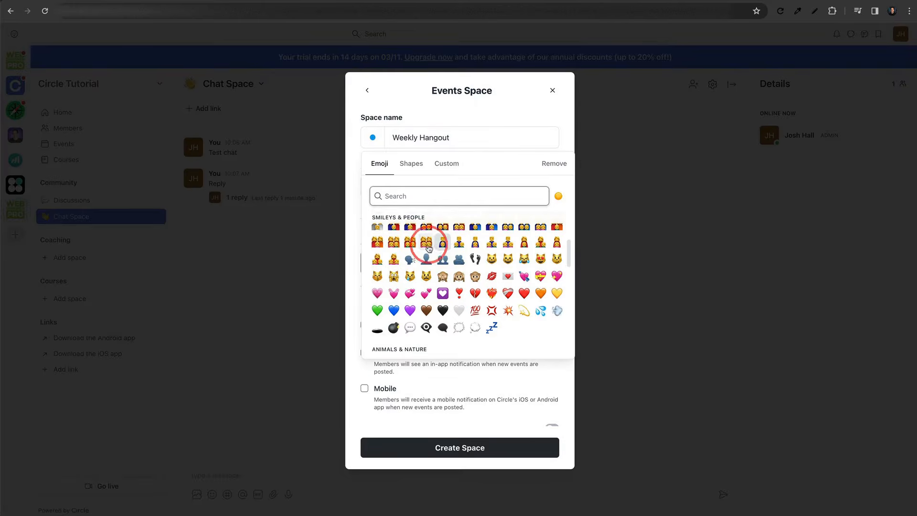
left_click(443, 263)
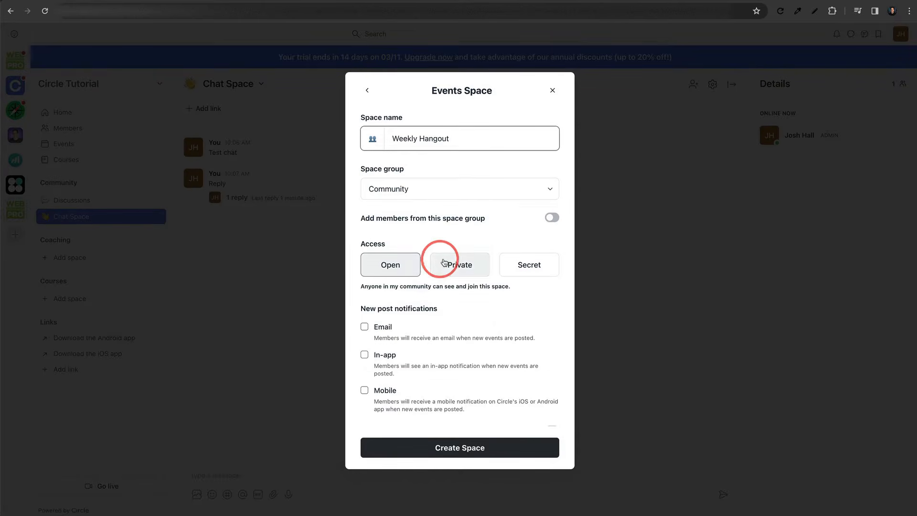
left_click(472, 449)
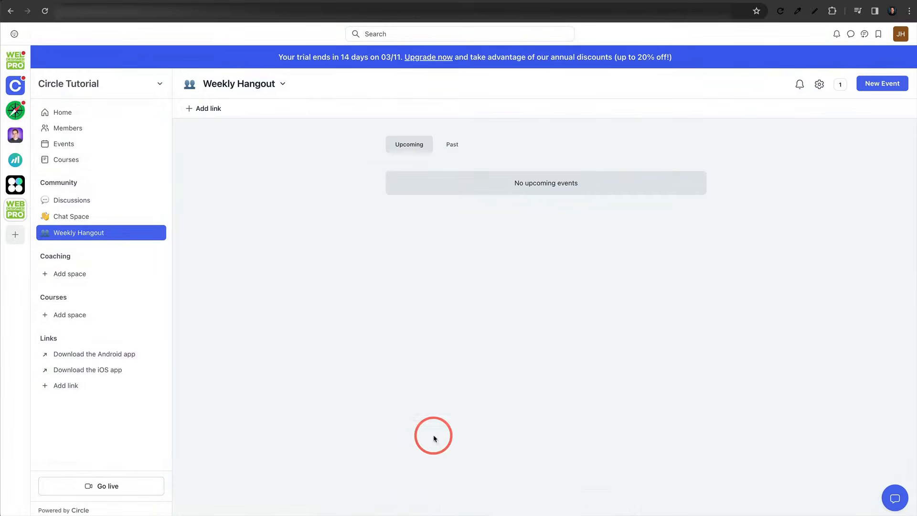
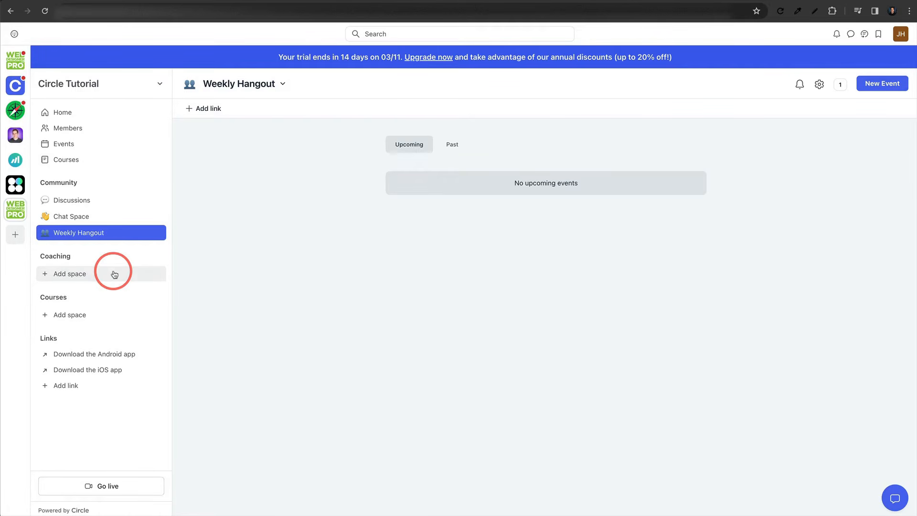
Start a new open Events space in the Coaching group and name it Monthly Office Hours.
left_click(104, 276)
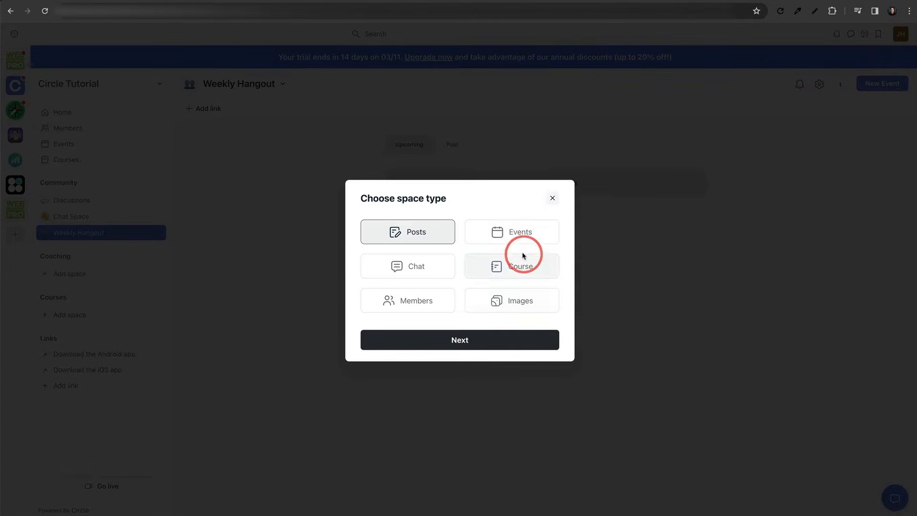
left_click(518, 237)
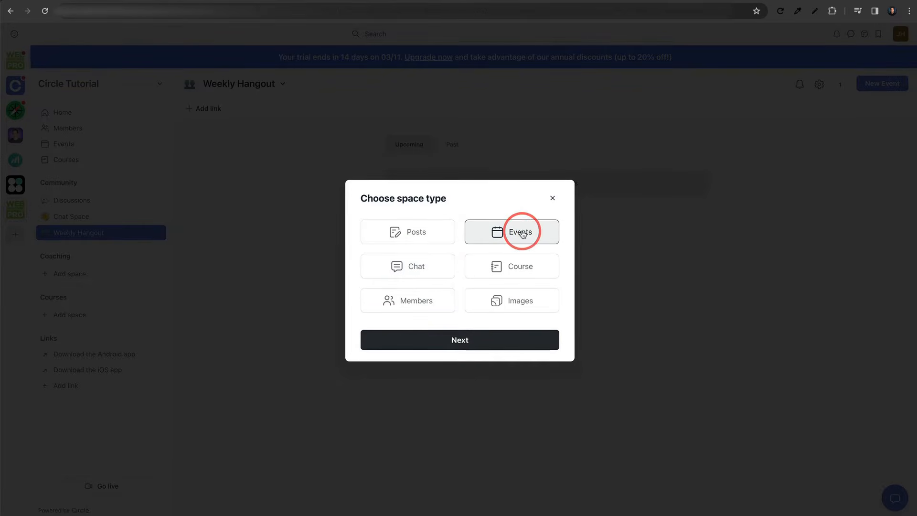
left_click(474, 337)
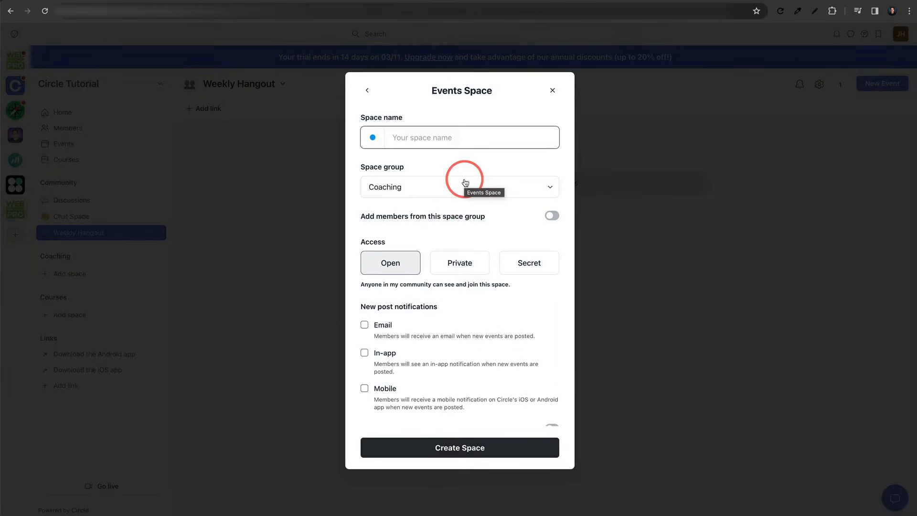
type("Office Hours")
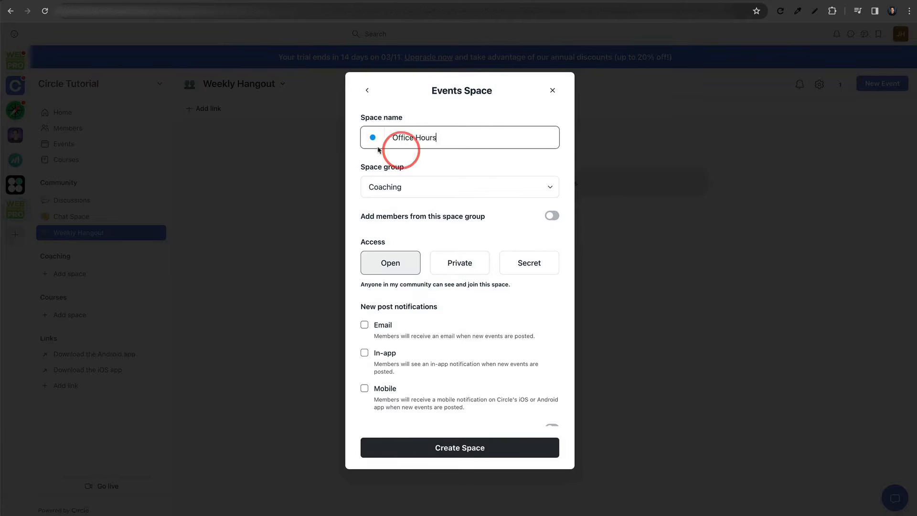
left_click(373, 137)
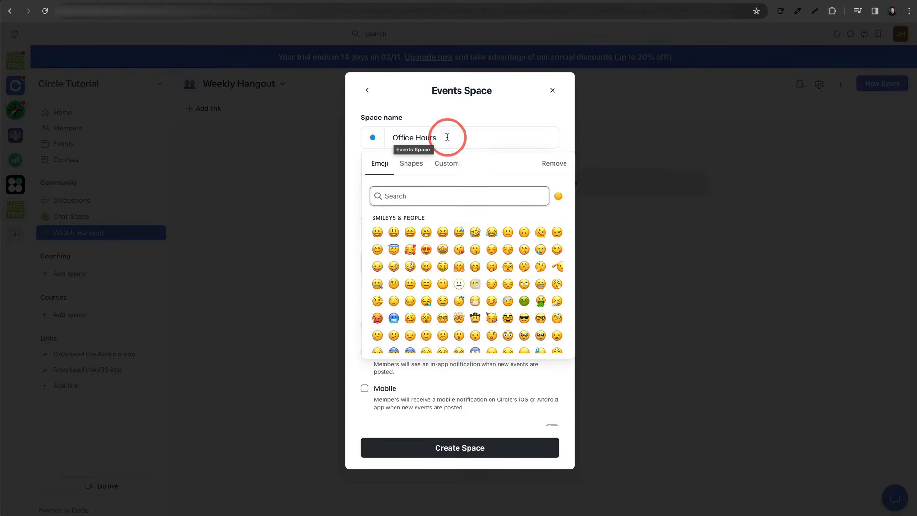
left_click(392, 136)
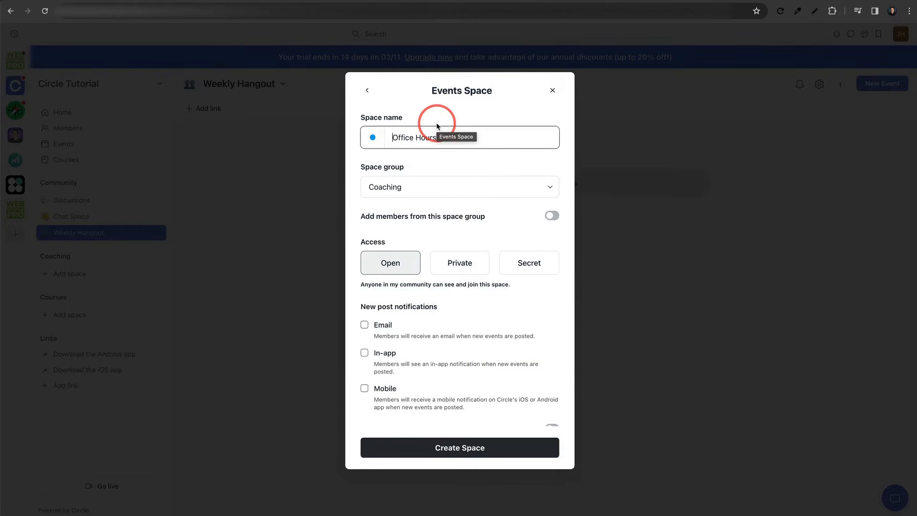
type("Monthly")
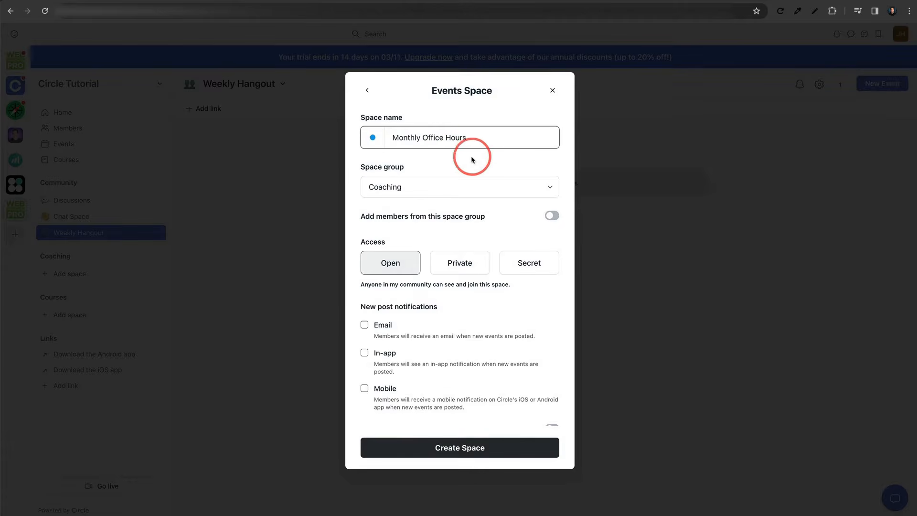
Search the emojis for "cale", set the calendar emoji showing 17 as the Monthly Office Hours icon, and create the space.
left_click(373, 138)
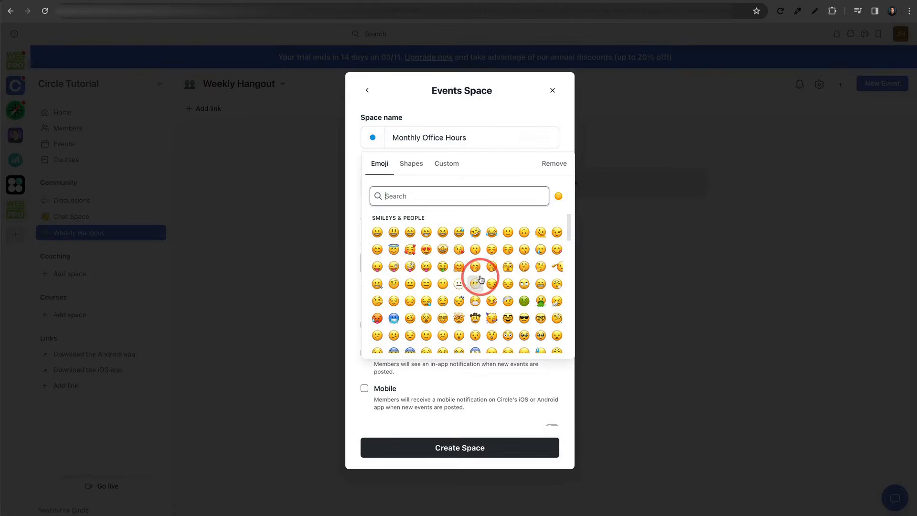
scroll(478, 272, "down", 15)
scroll(480, 274, "up", 10)
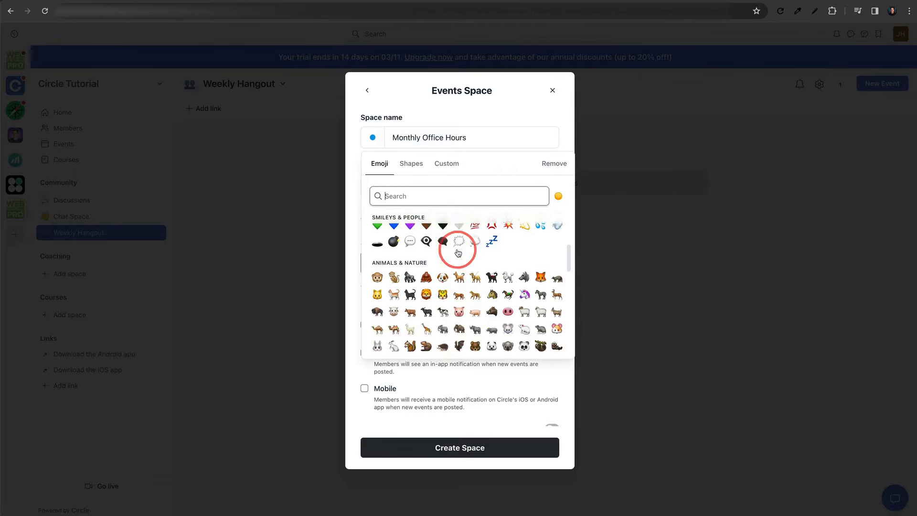
type("cale")
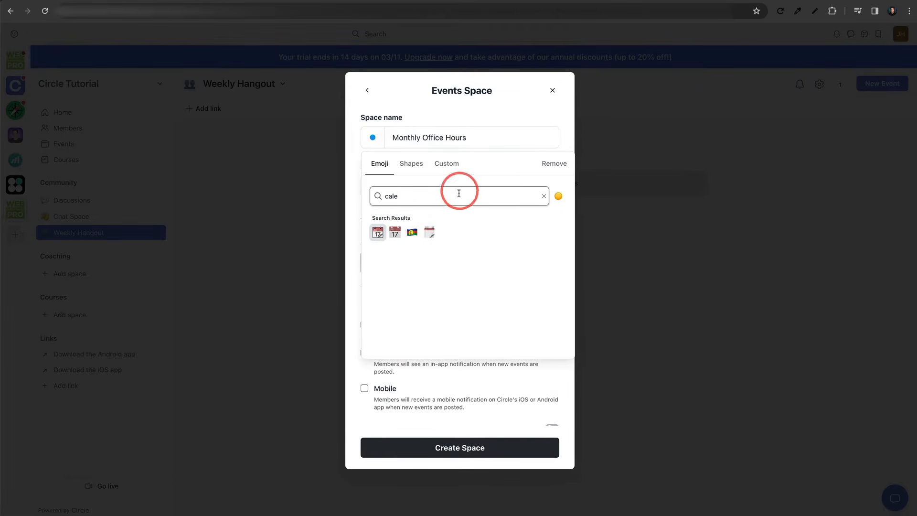
left_click(396, 234)
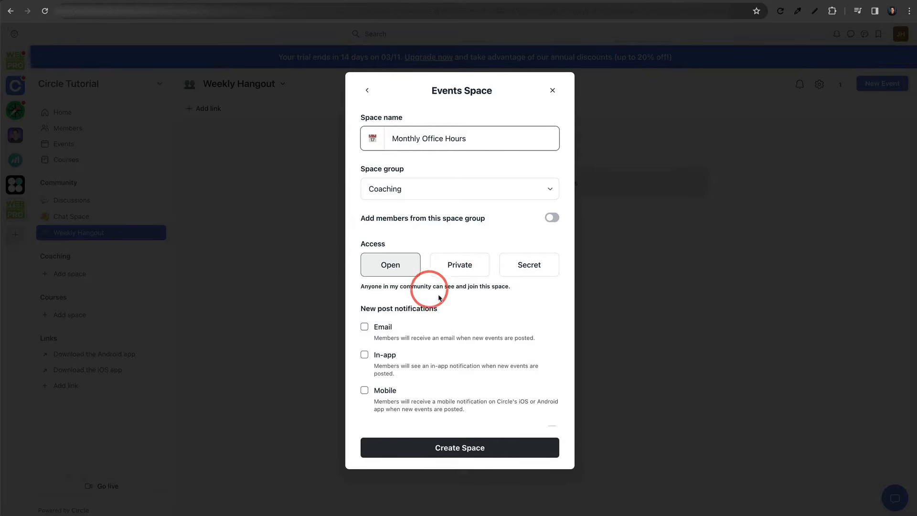
left_click(480, 451)
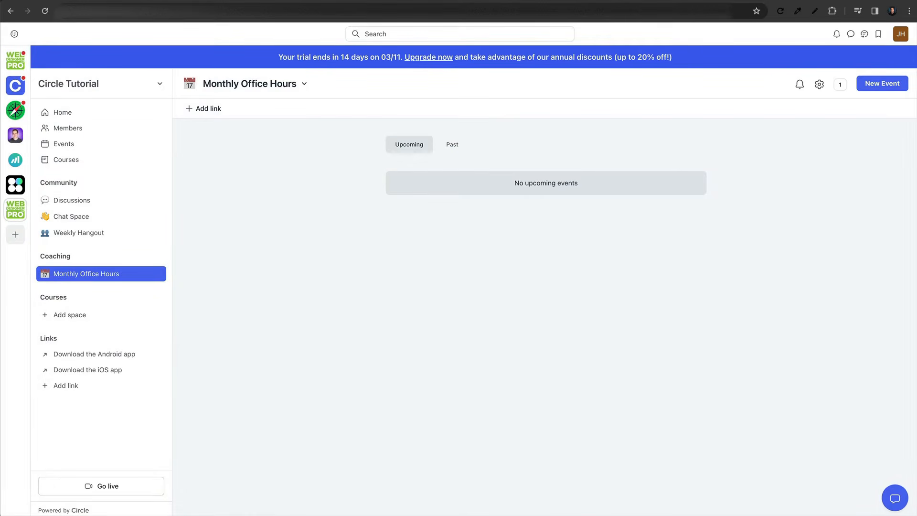
Review the Discussions, Chat Space, Weekly Hangout and Monthly Office Hours spaces one after another.
left_click(85, 203)
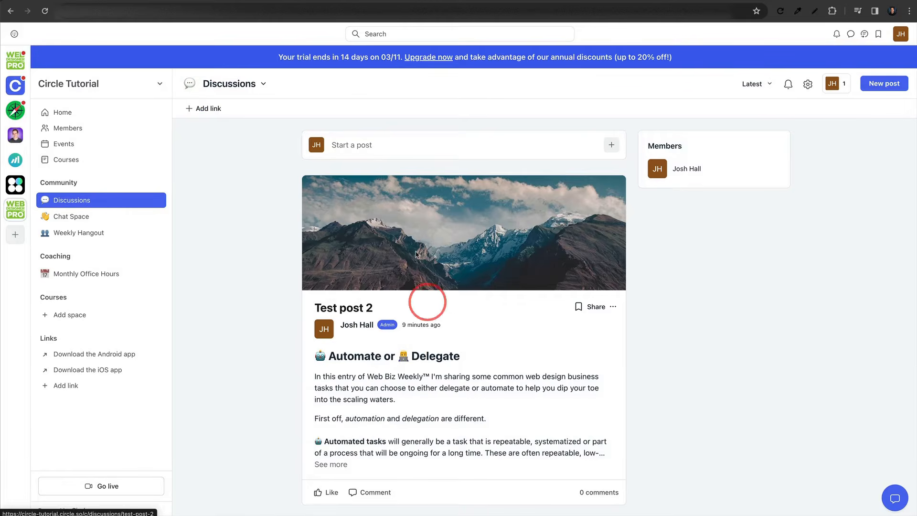
left_click(79, 218)
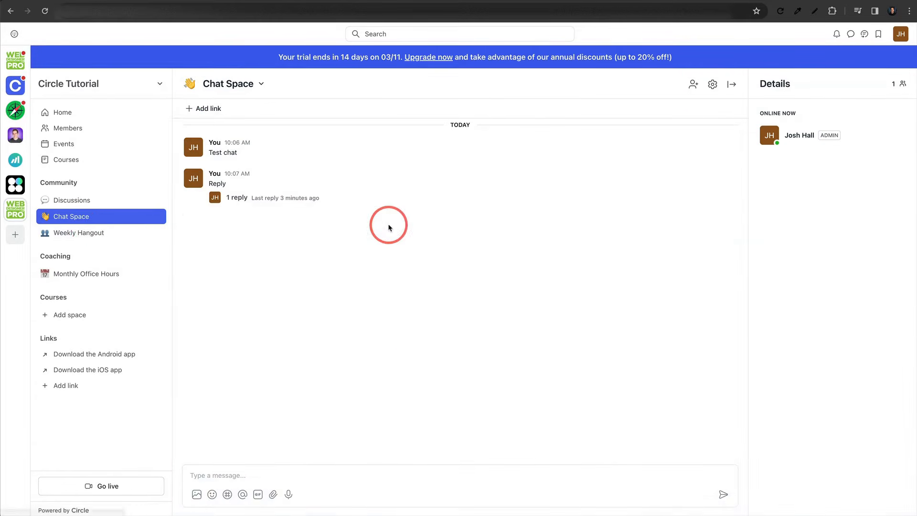
left_click(92, 239)
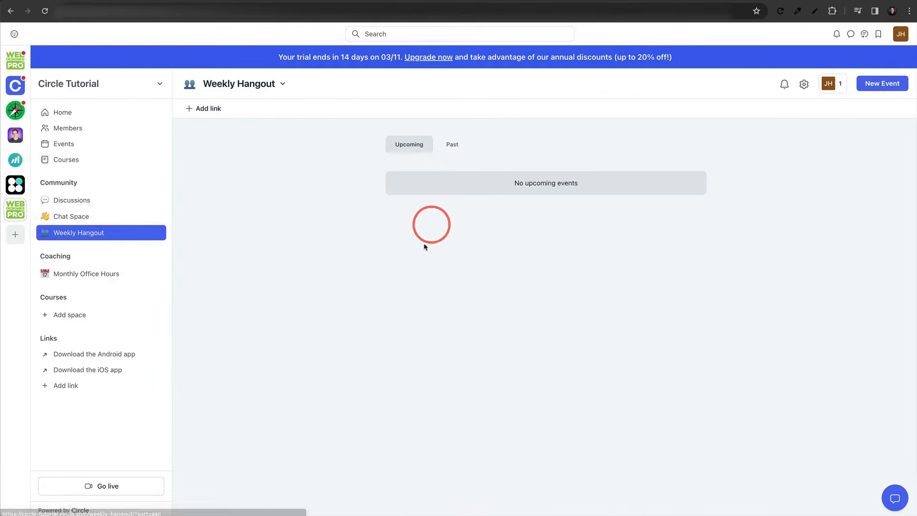
left_click(111, 276)
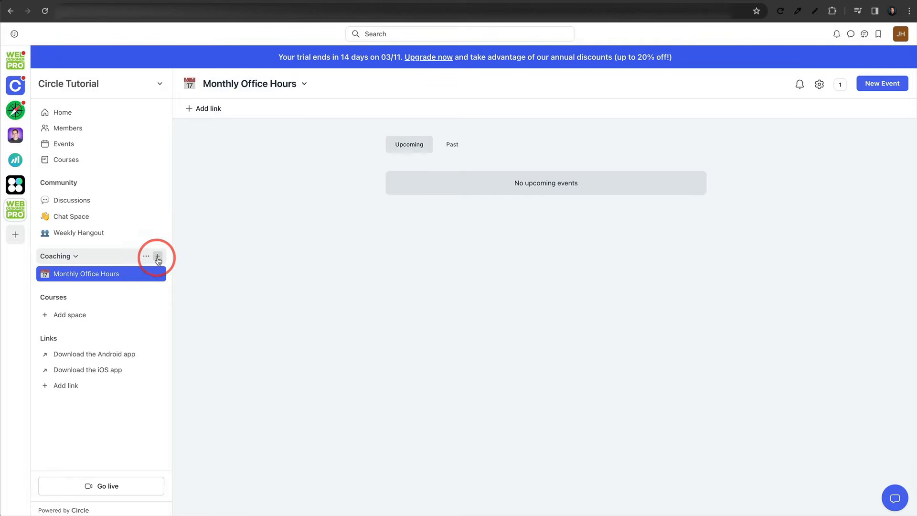
Start another open Events space in the Coaching group and name it Weekly Group Coaching.
left_click(158, 259)
left_click(104, 273)
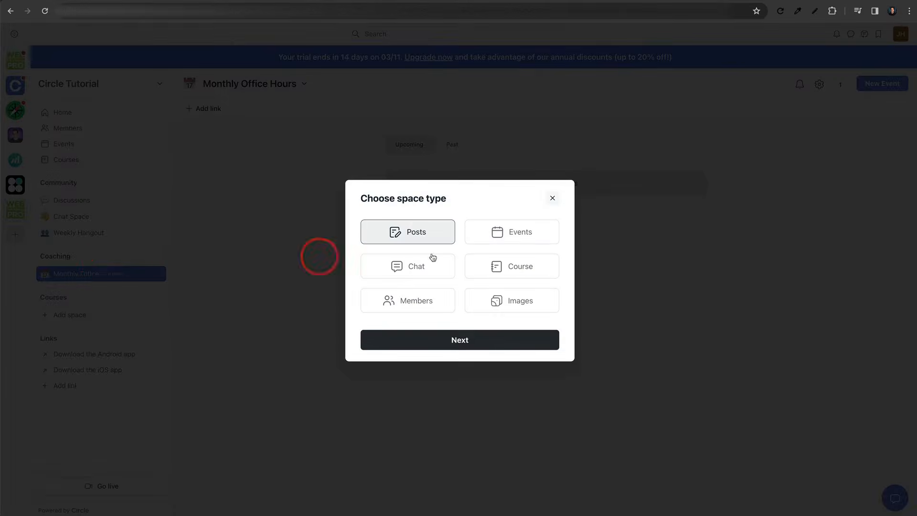
left_click(495, 237)
left_click(454, 341)
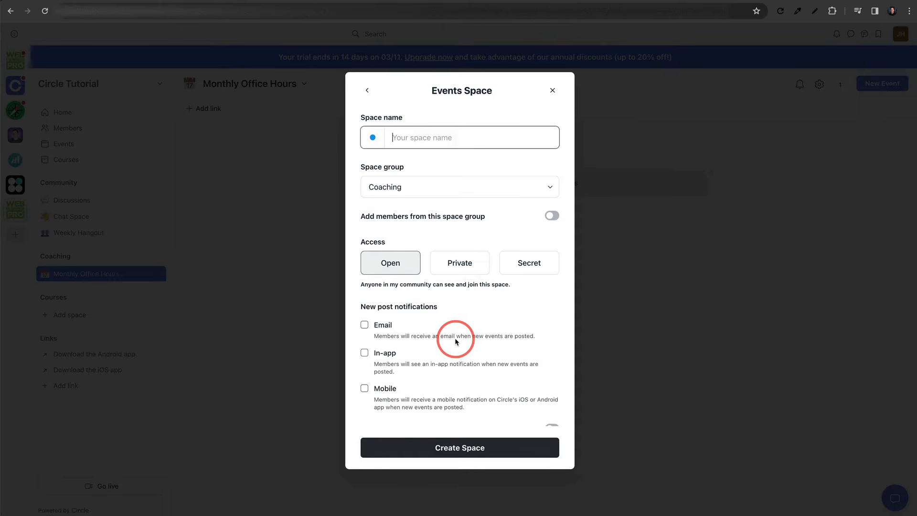
type("We")
type("Coac")
key("BackSpace")
type("Group")
Search the emojis for a chart, set the rising line chart as the Weekly Group Coaching icon, and create the space.
left_click(373, 138)
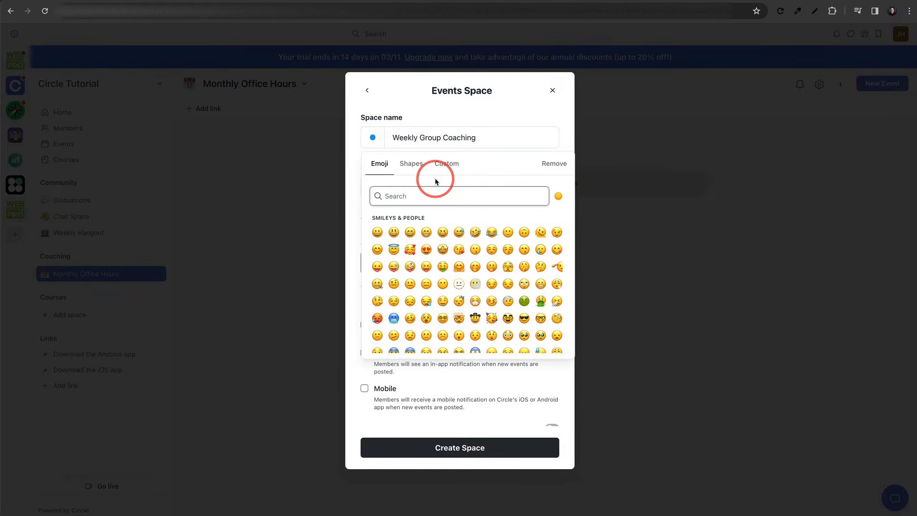
left_click(408, 136)
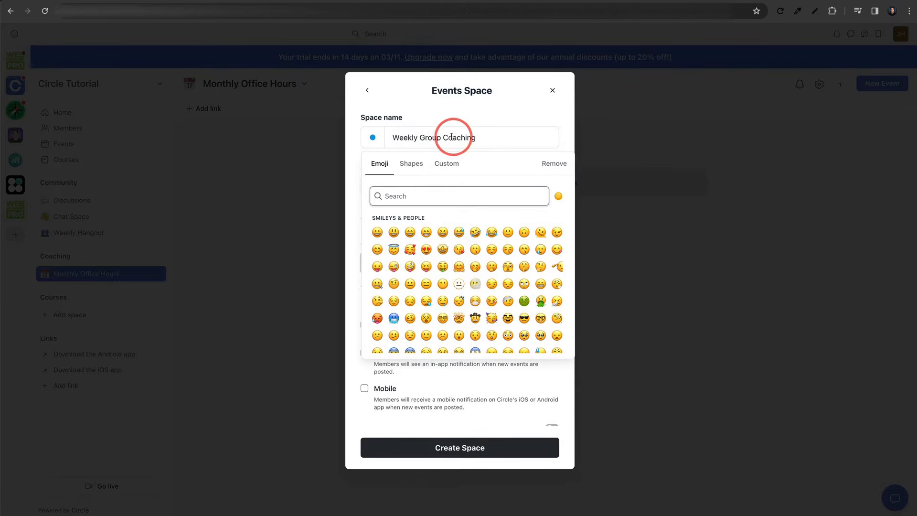
left_click(426, 157)
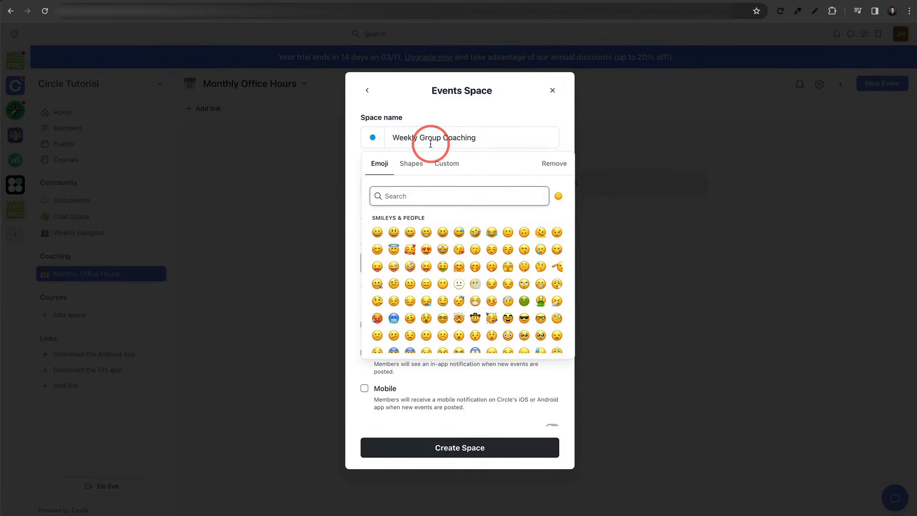
left_click(416, 183)
type("chart")
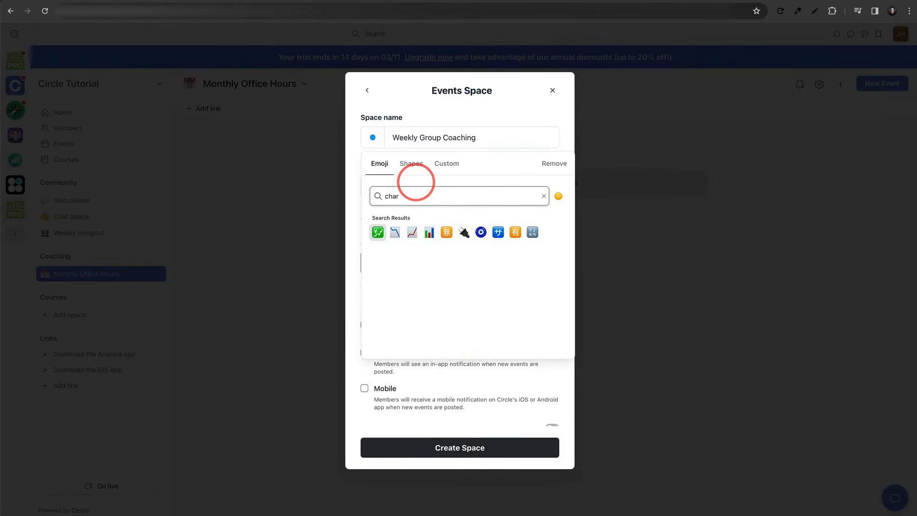
left_click(410, 236)
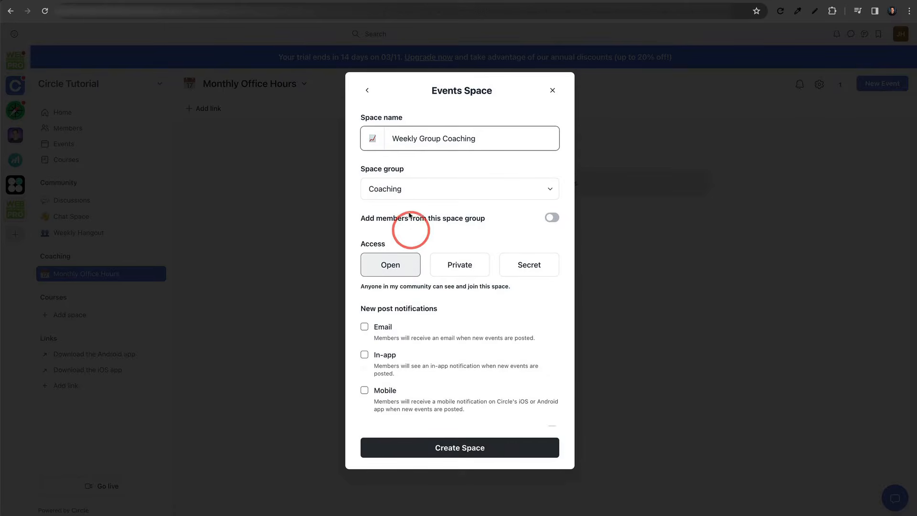
left_click(389, 129)
left_click(472, 449)
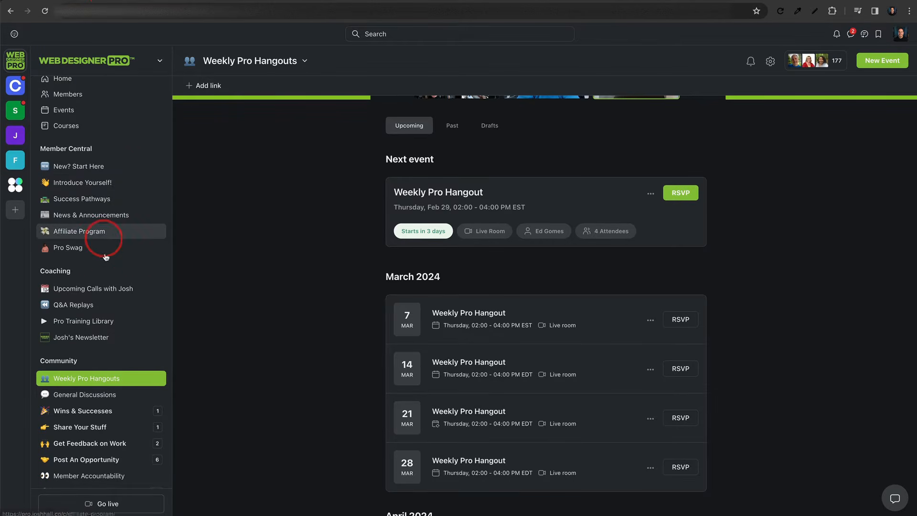
Return to the Circle Tutorial community and start an open Posts space named Playbooks in the Coaching group.
scroll(106, 308, "down", 1)
left_click(86, 184)
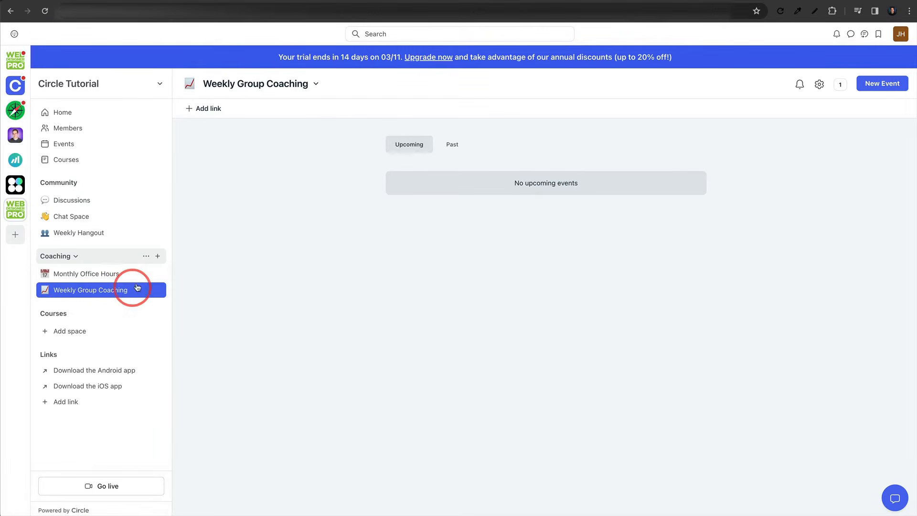
left_click(158, 258)
left_click(111, 281)
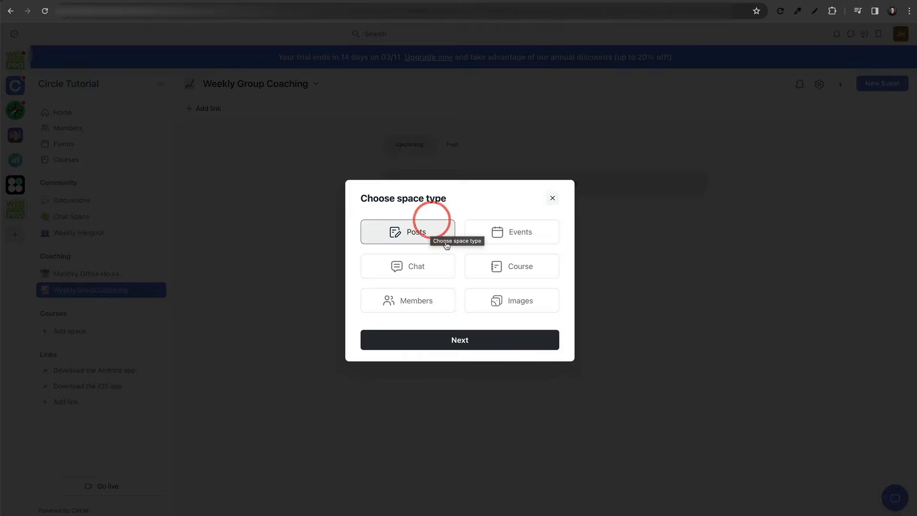
left_click(446, 340)
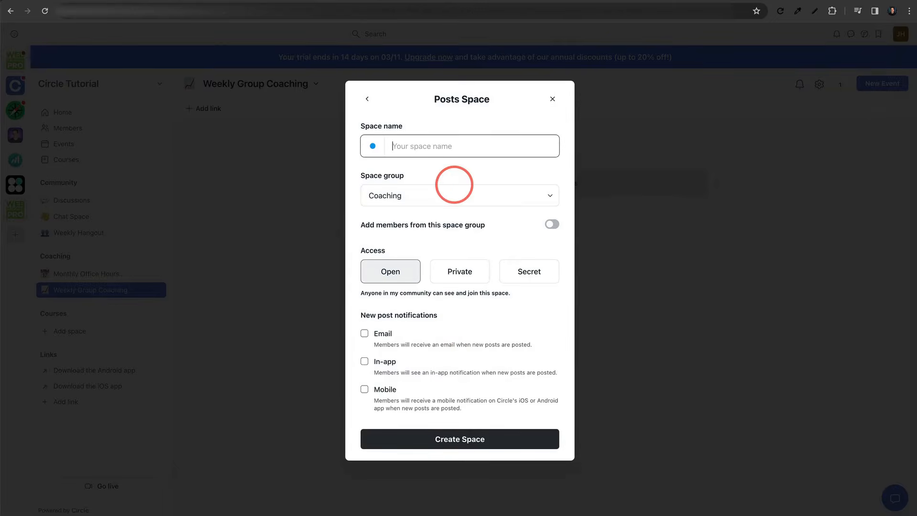
type("Paly")
key("BackSpace")
key("BackSpace")
key("BackSpace")
type("laybooks")
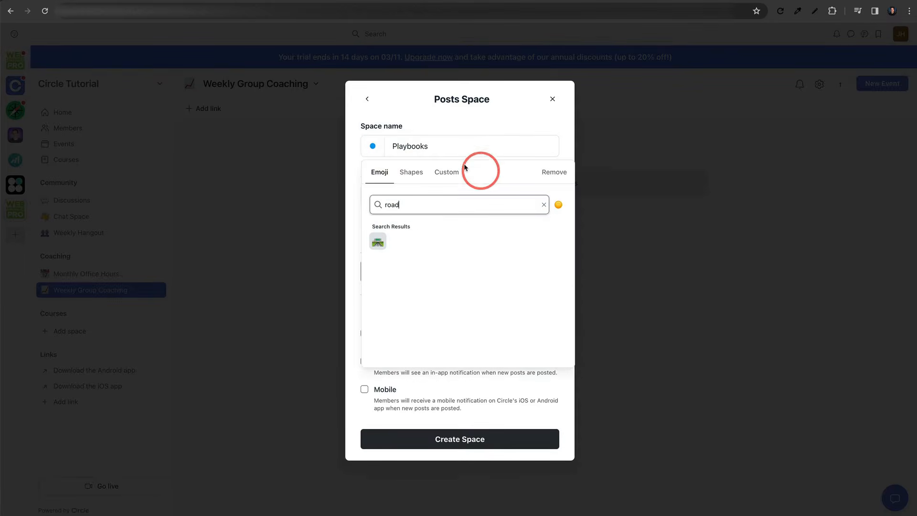
Set the road emoji as the Playbooks icon and create the space.
left_click(436, 173)
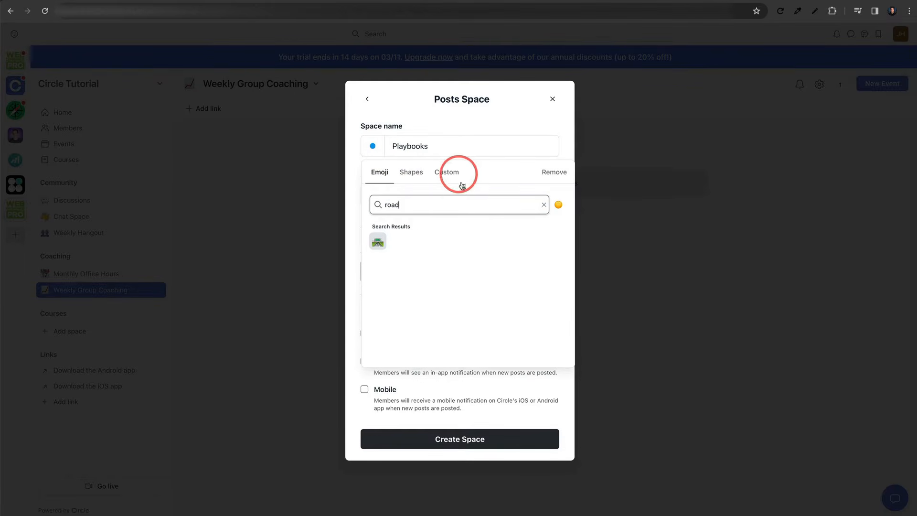
left_click(378, 242)
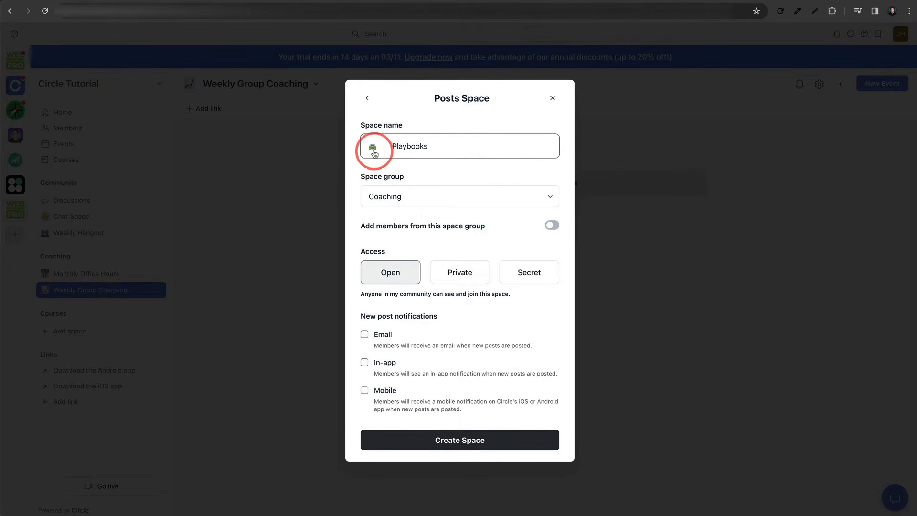
left_click(455, 440)
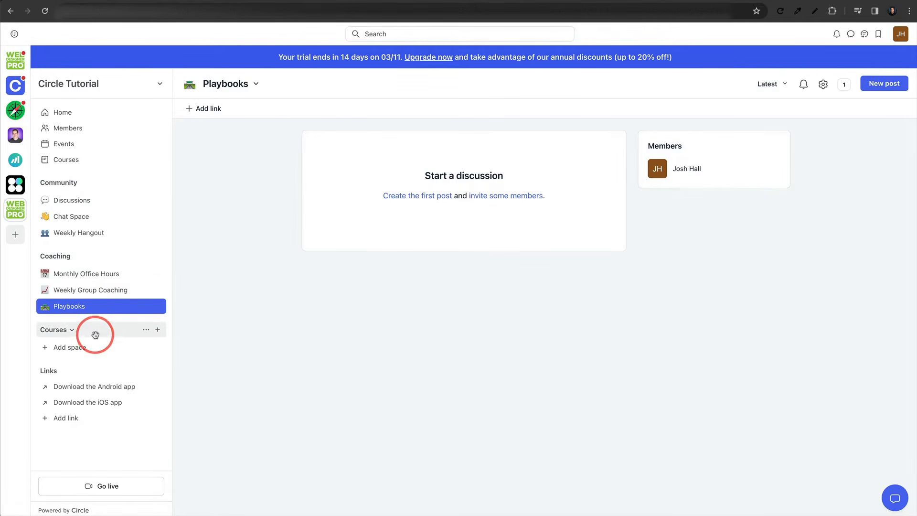
Check the space types available for the Courses group without adding one, and look through the community's Courses page.
left_click(99, 348)
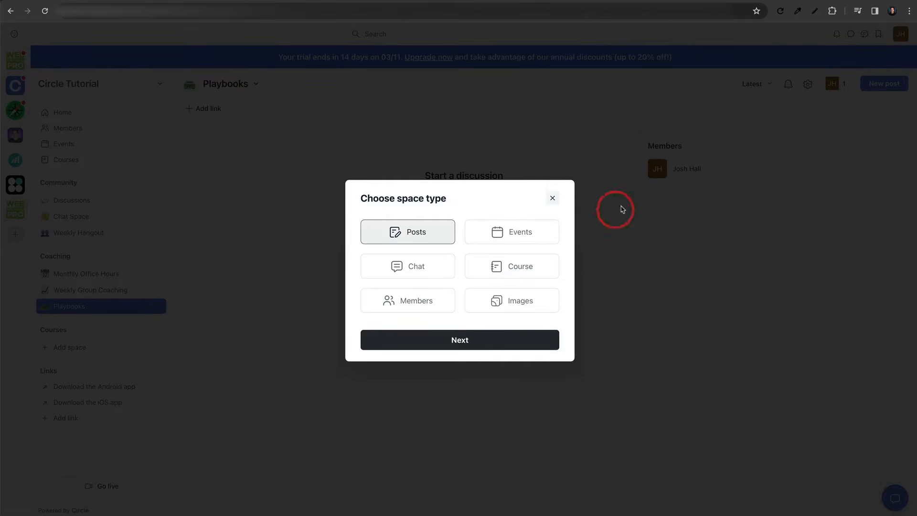
left_click(552, 199)
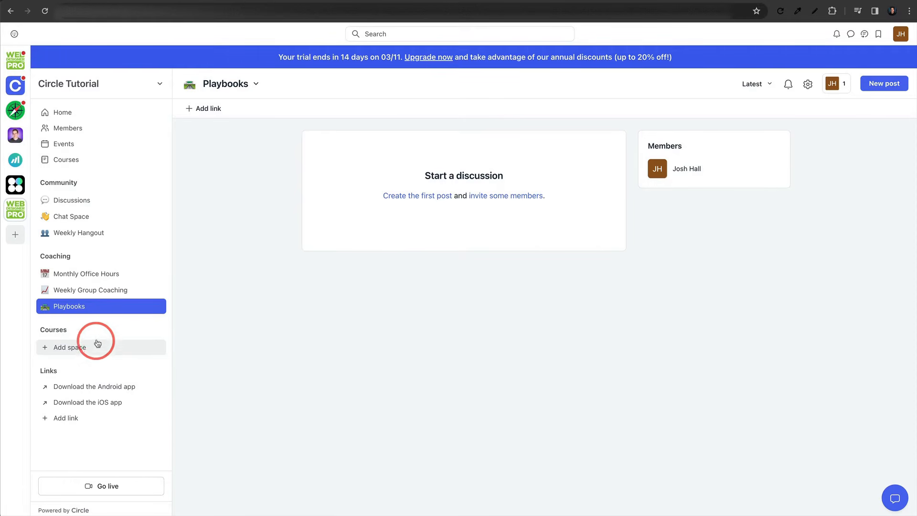
left_click(66, 161)
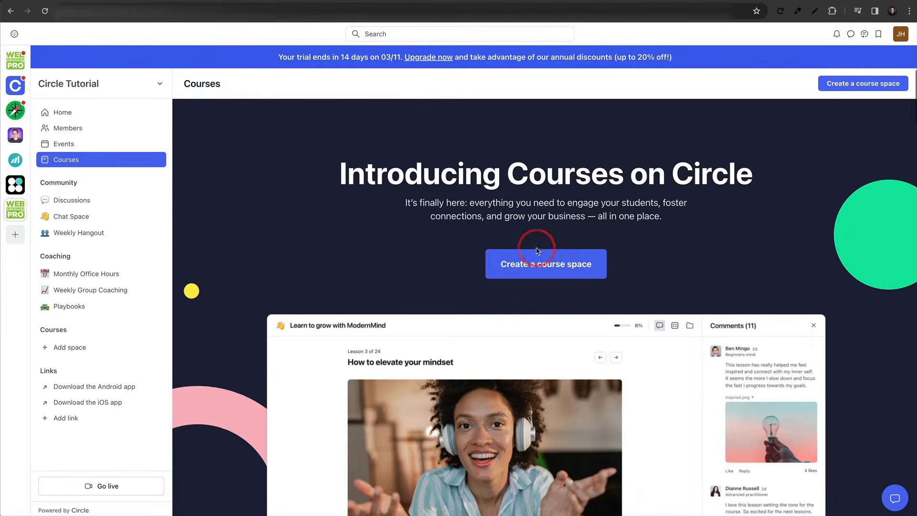
scroll(540, 250, "down", 5)
scroll(539, 251, "up", 5)
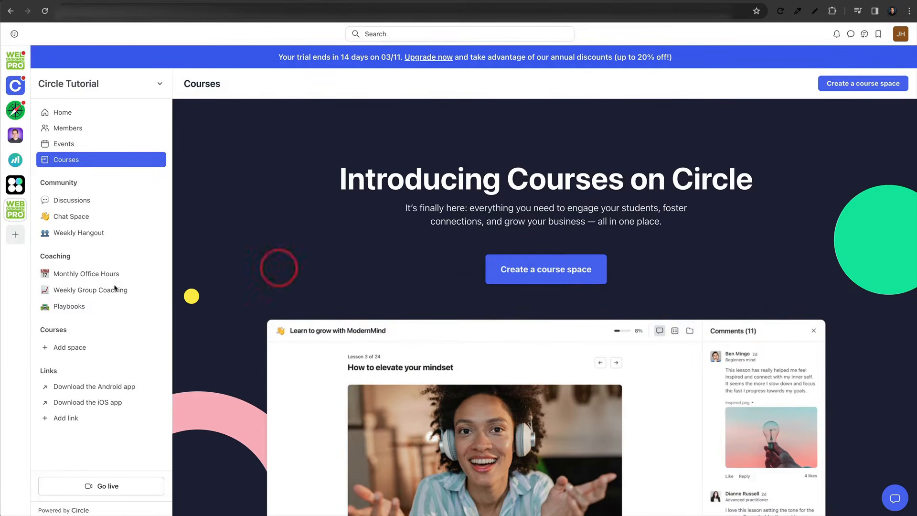
Add a self-paced course space named Sales 101 to the Courses group with the money-with-wings emoji as its icon.
left_click(69, 348)
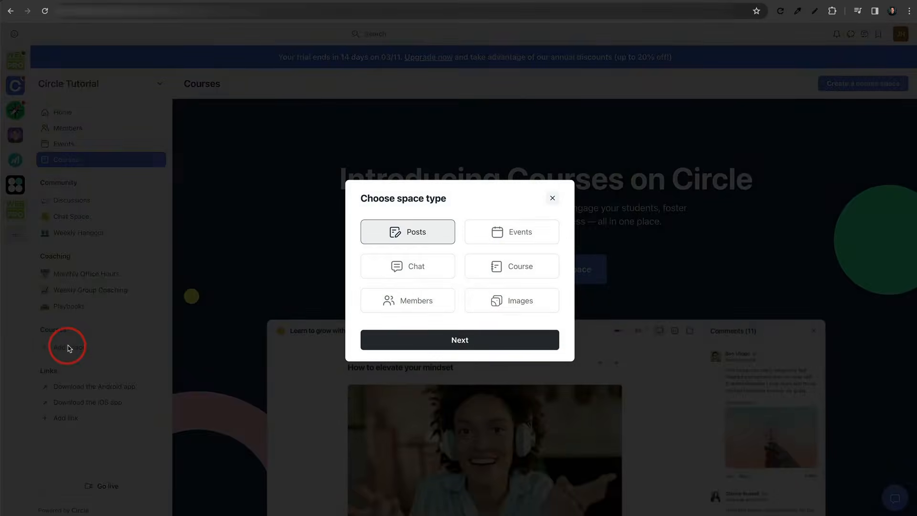
left_click(512, 266)
left_click(457, 340)
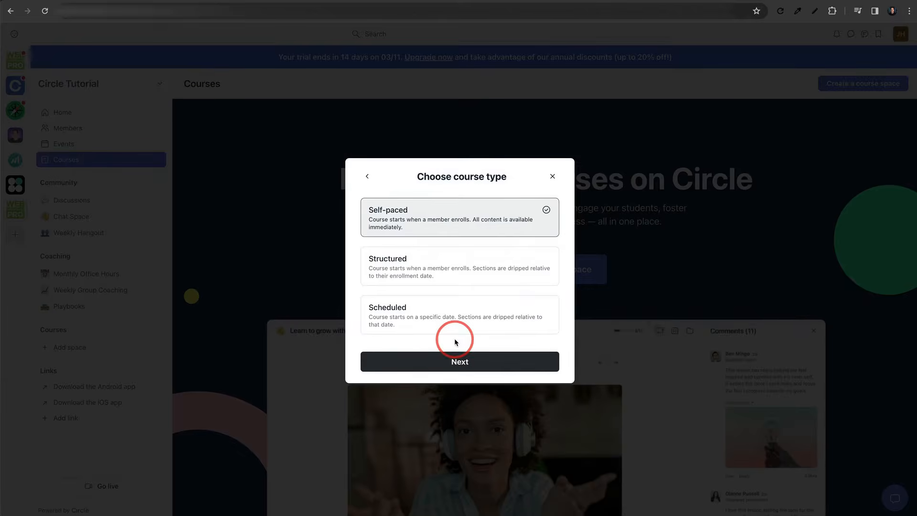
left_click(449, 361)
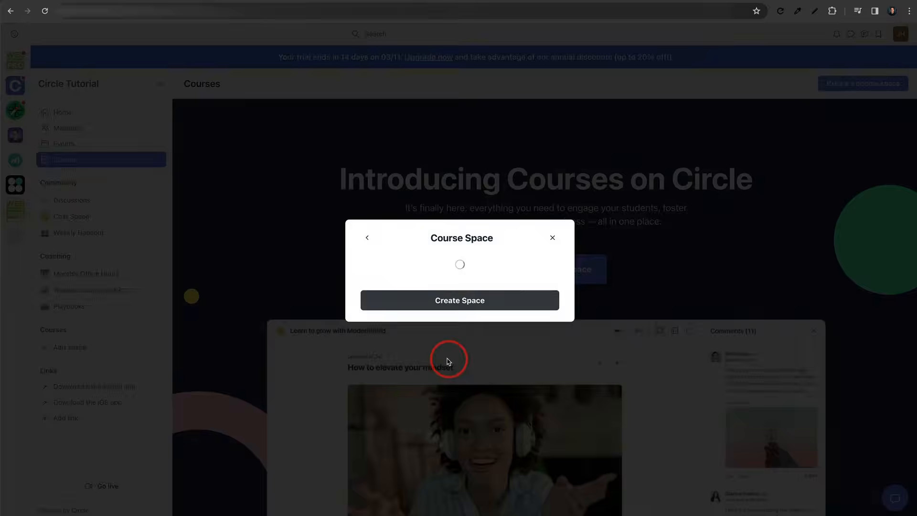
type("Sales 101")
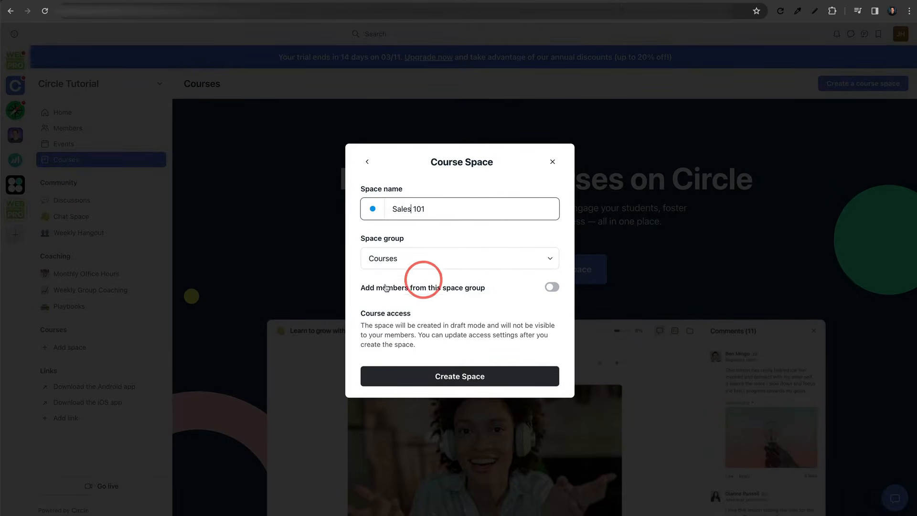
left_click(374, 210)
left_click(399, 306)
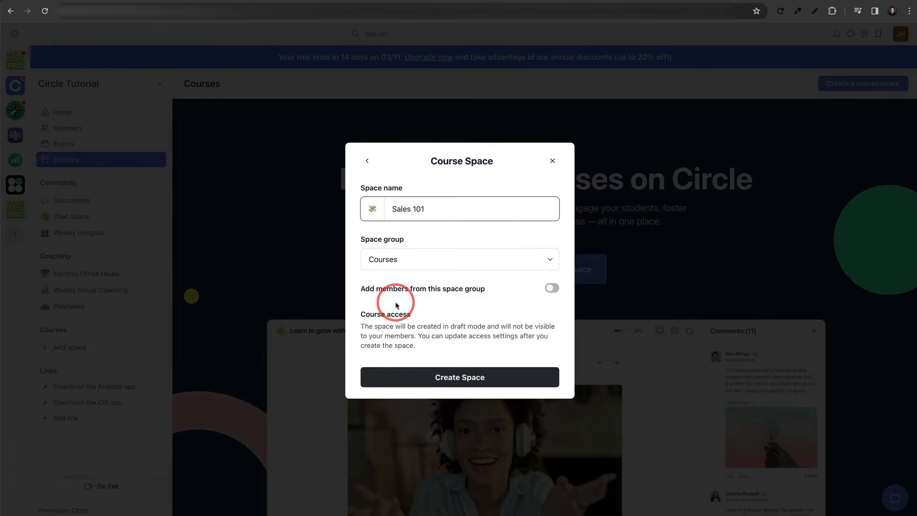
left_click(452, 376)
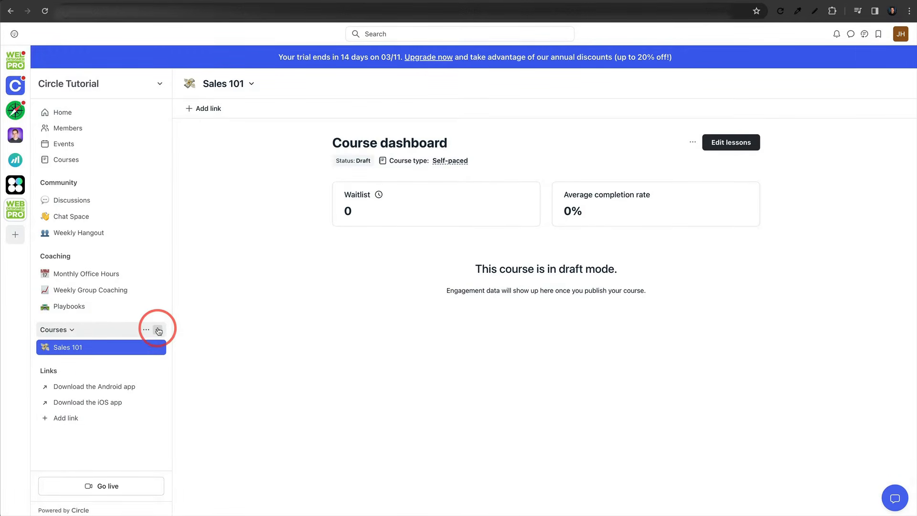
Start another self-paced course space in the Courses group and name it Marketing 101.
left_click(156, 329)
left_click(114, 349)
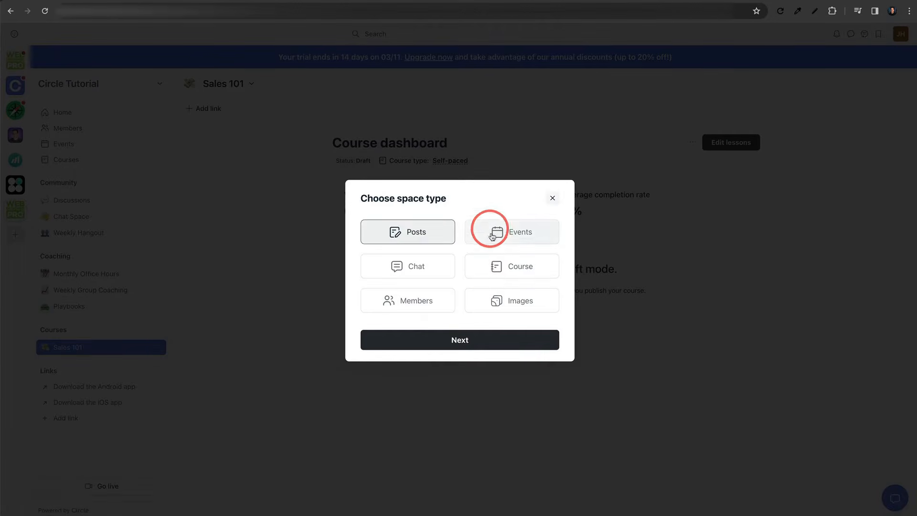
left_click(490, 269)
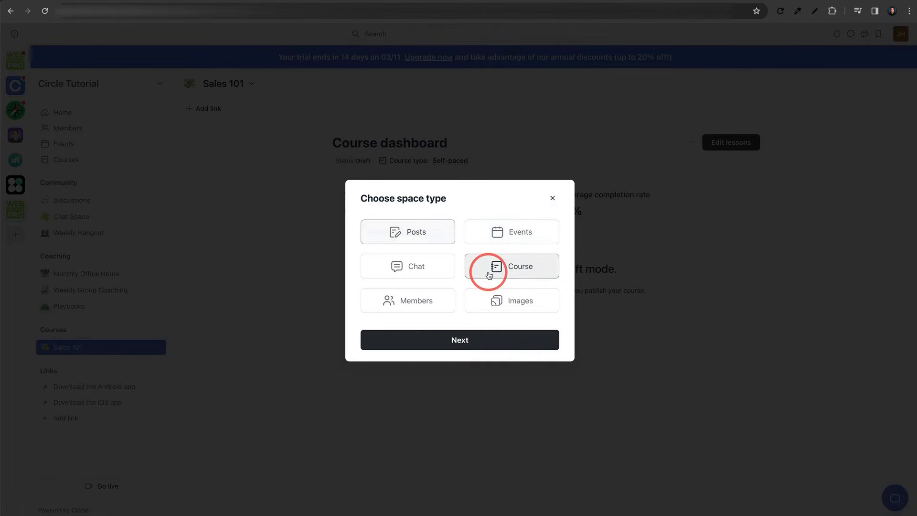
left_click(471, 337)
left_click(441, 361)
type("Marketing 101")
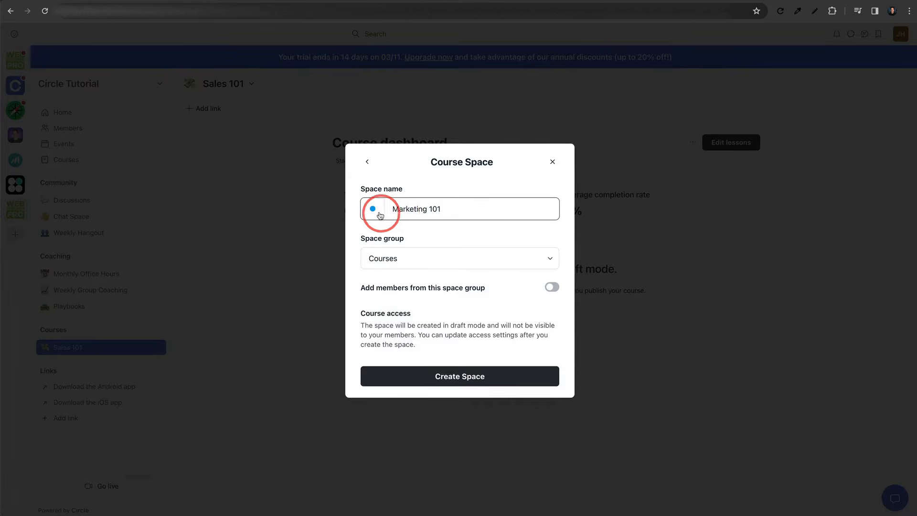
Search the emojis for a handshake, set the handshake as the Marketing 101 icon, and create the space.
left_click(380, 215)
left_click(429, 276)
type("hand")
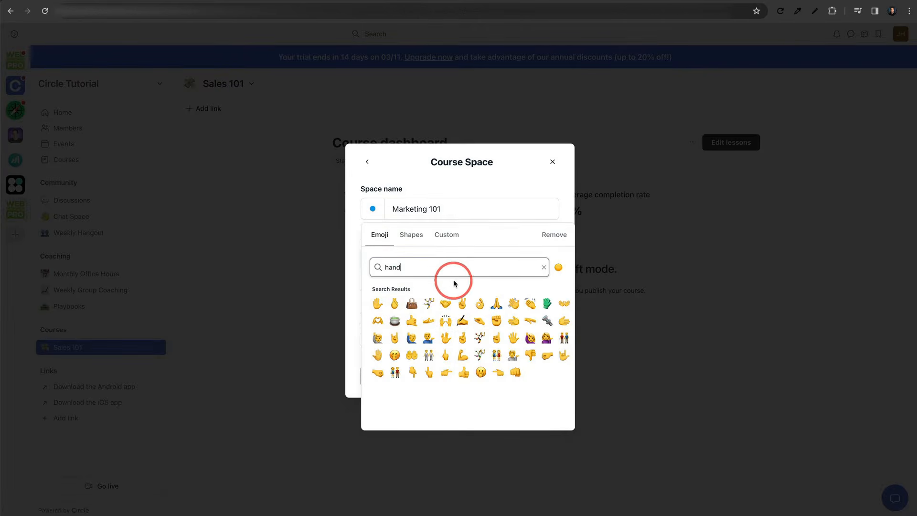
type("shake")
left_click(377, 303)
left_click(442, 375)
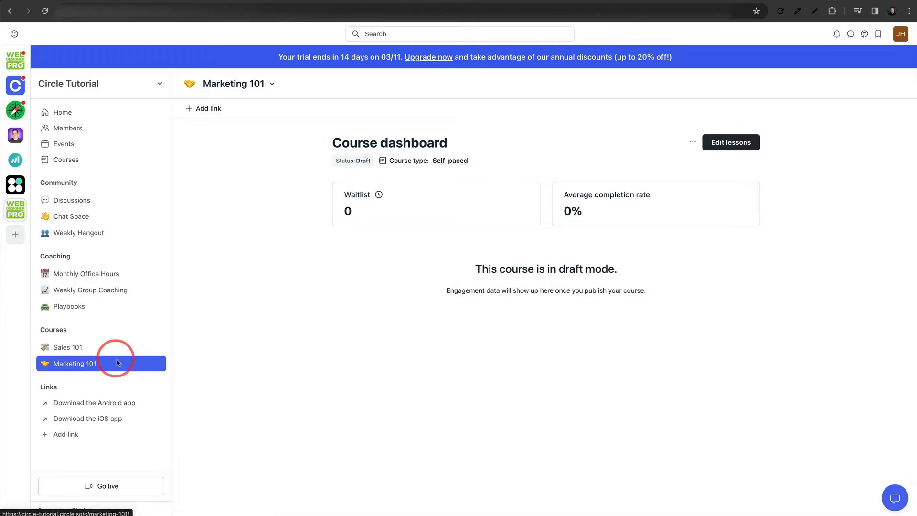
Look at the community's Courses page and the Marketing 101 dashboard, and review the space groups in the Web Designer Pro community.
left_click(80, 164)
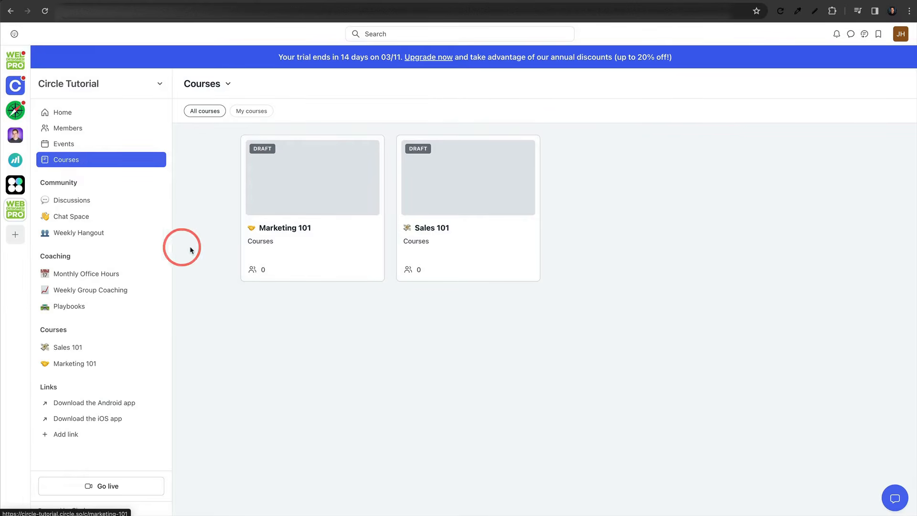
left_click(77, 368)
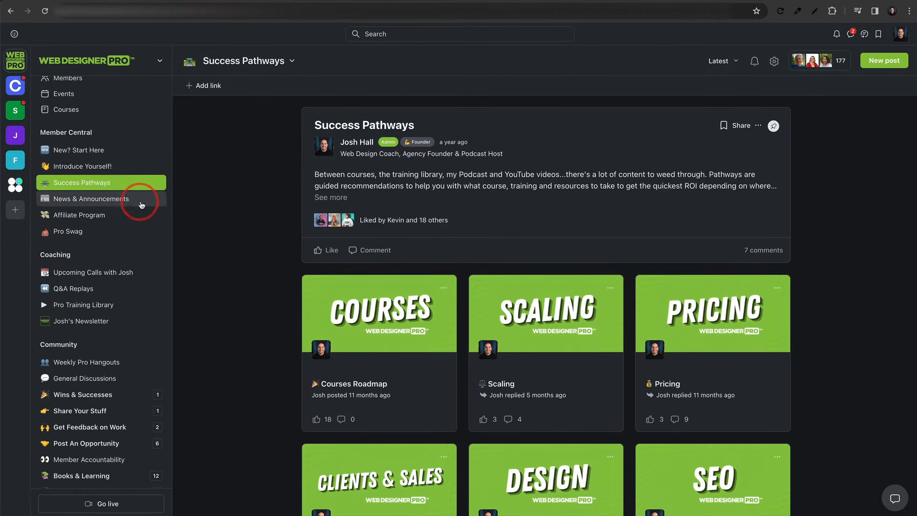
scroll(141, 205, "up", 1)
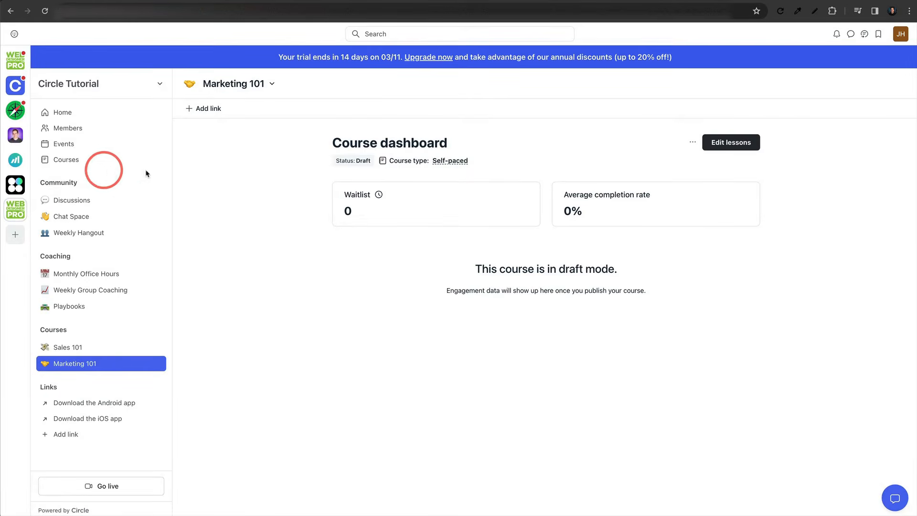
Return to the Circle Tutorial community and create a space group named Member Central.
left_click(158, 181)
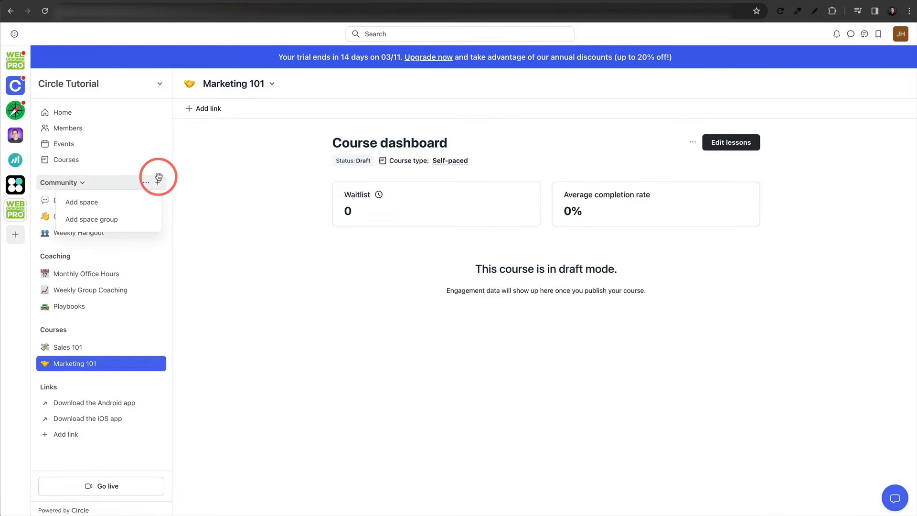
left_click(92, 218)
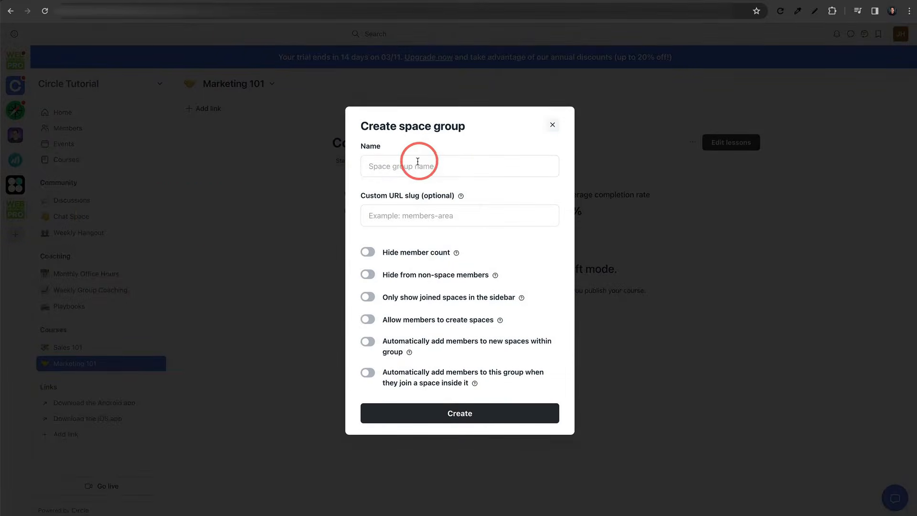
left_click(417, 163)
type("memb")
key("BackSpace")
key("BackSpace")
key("BackSpace")
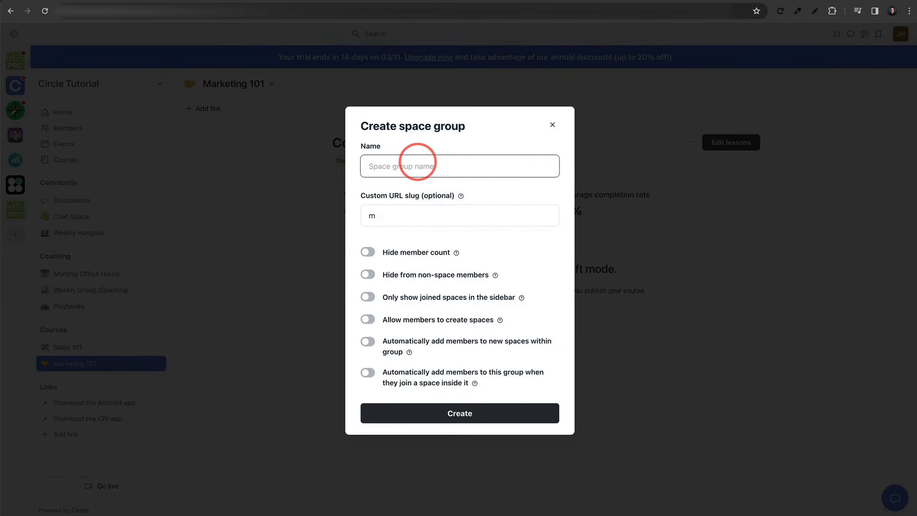
type("Member Centroa")
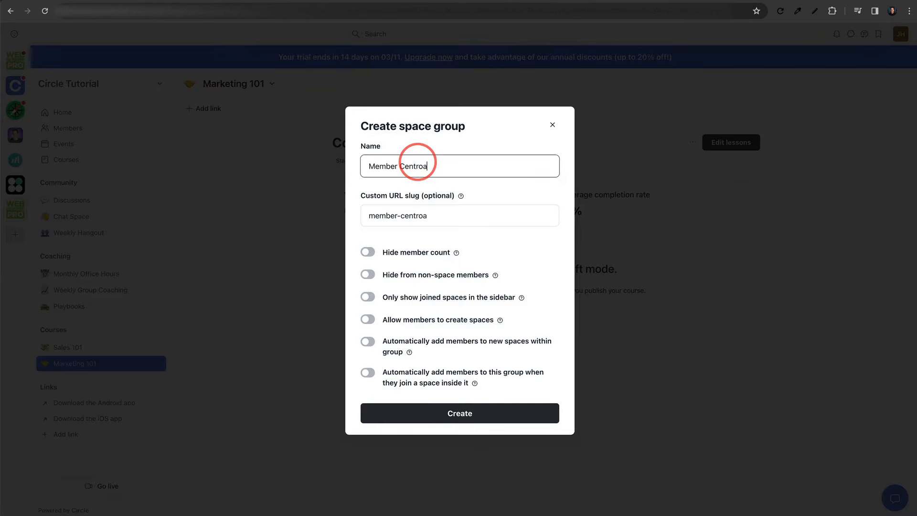
key("BackSpace")
type("al")
left_click(466, 413)
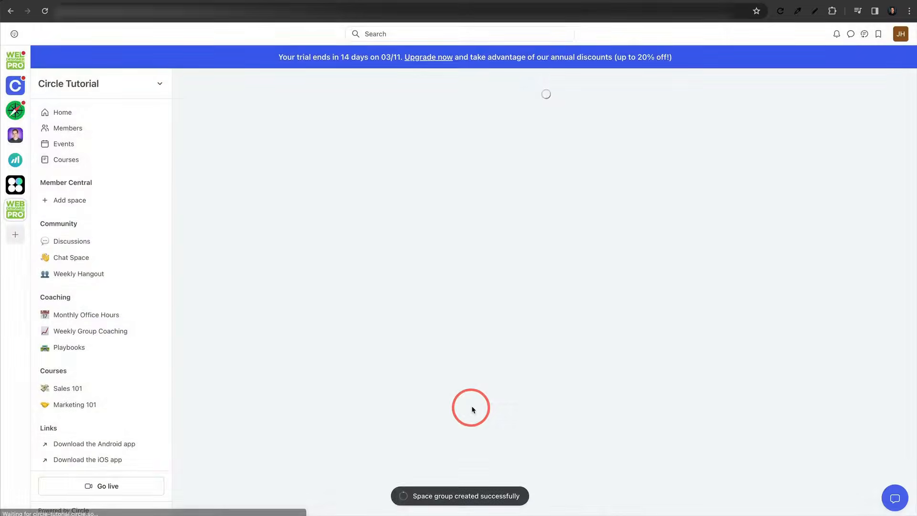
Create two open Posts spaces in Member Central: Get Started with the NEW emoji and Member Introductions with the person silhouette emoji.
left_click(55, 203)
left_click(458, 340)
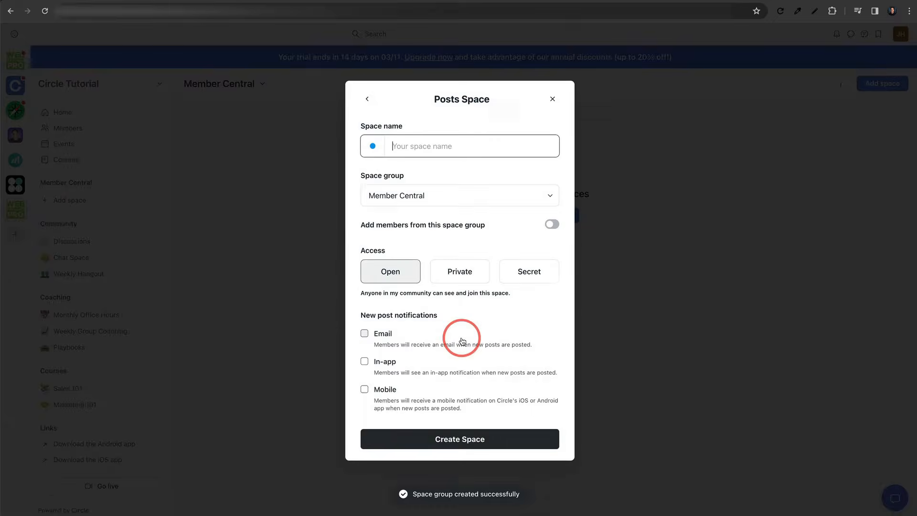
type("Get Started")
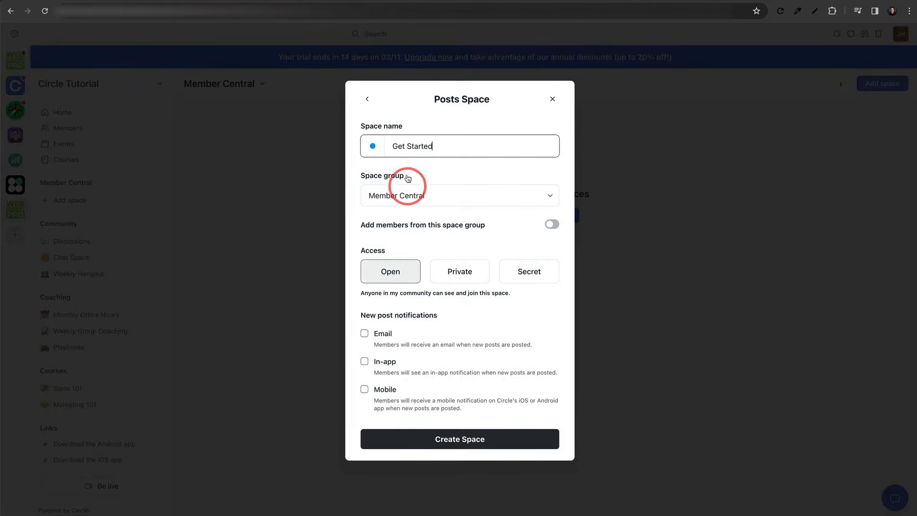
left_click(368, 146)
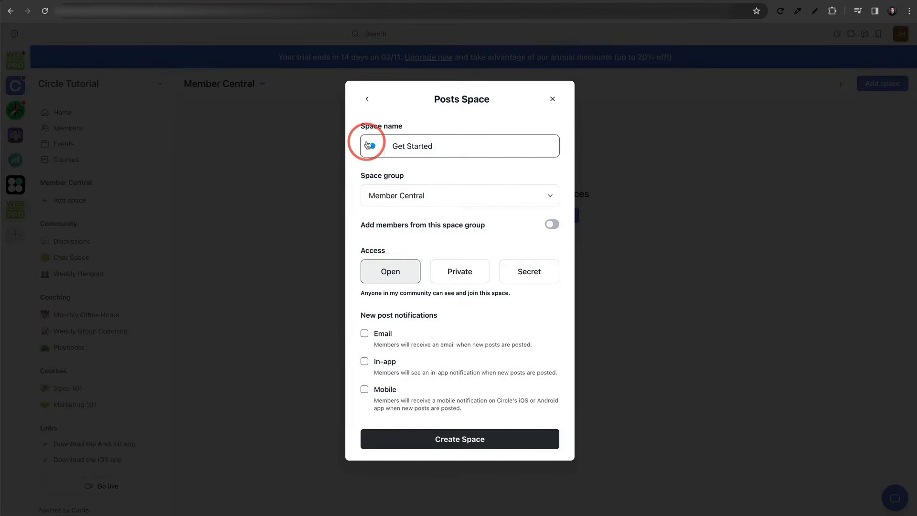
left_click(470, 439)
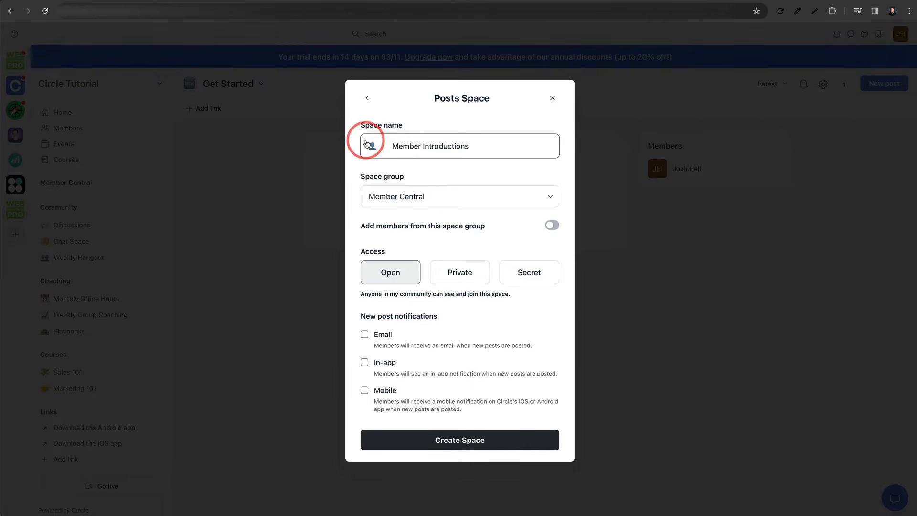
left_click(461, 438)
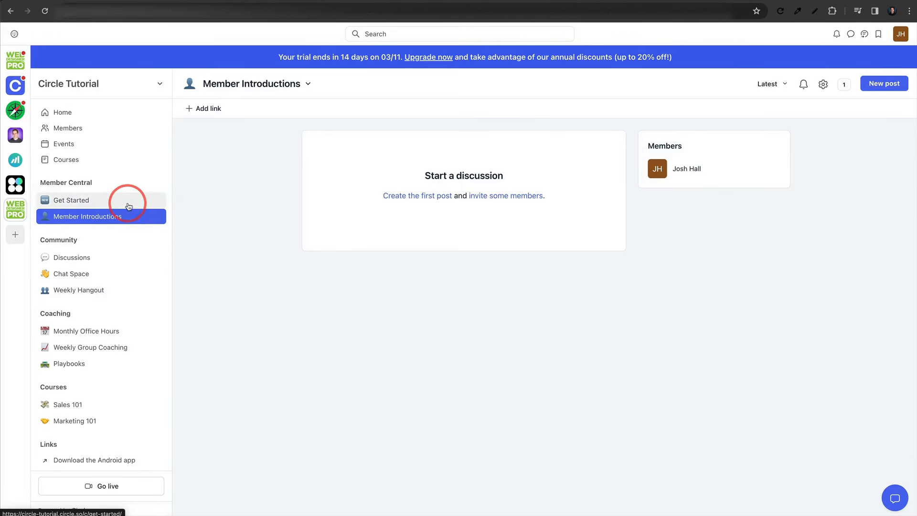
scroll(133, 205, "down", 2)
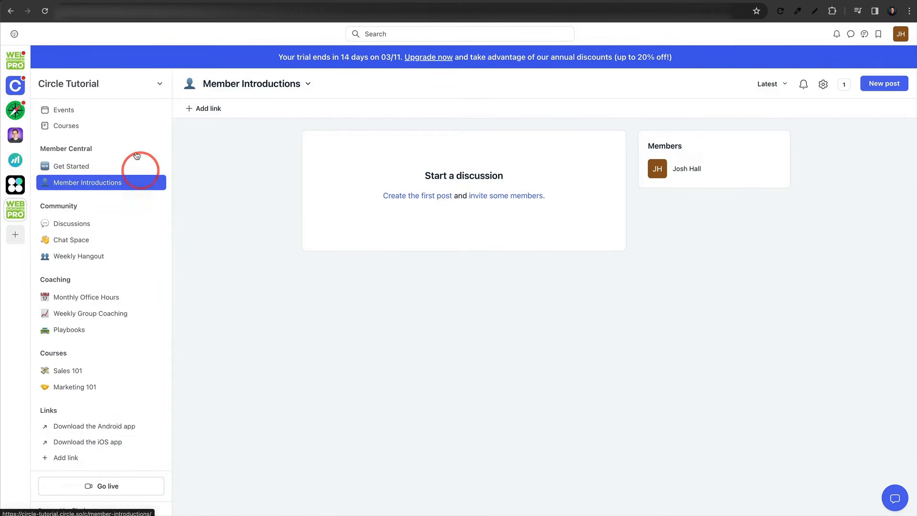
scroll(106, 304, "up", 1)
scroll(106, 306, "up", 3)
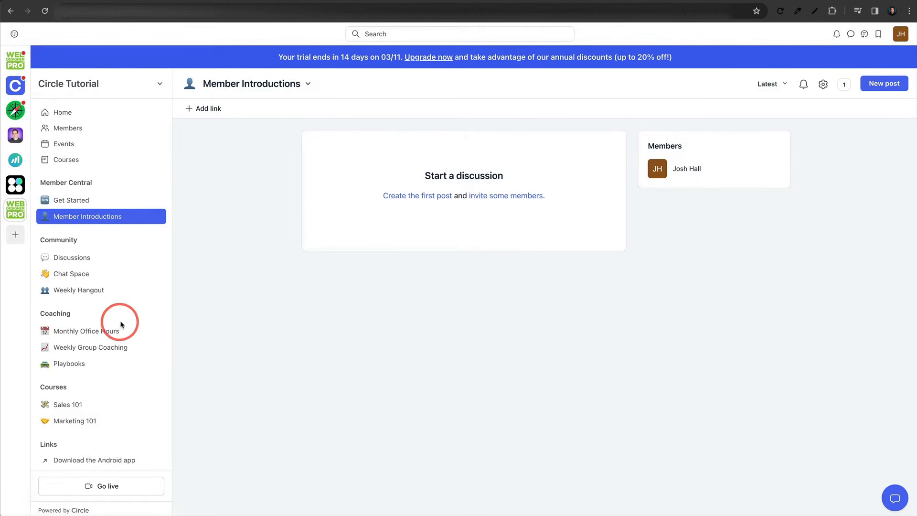
scroll(119, 434, "down", 4)
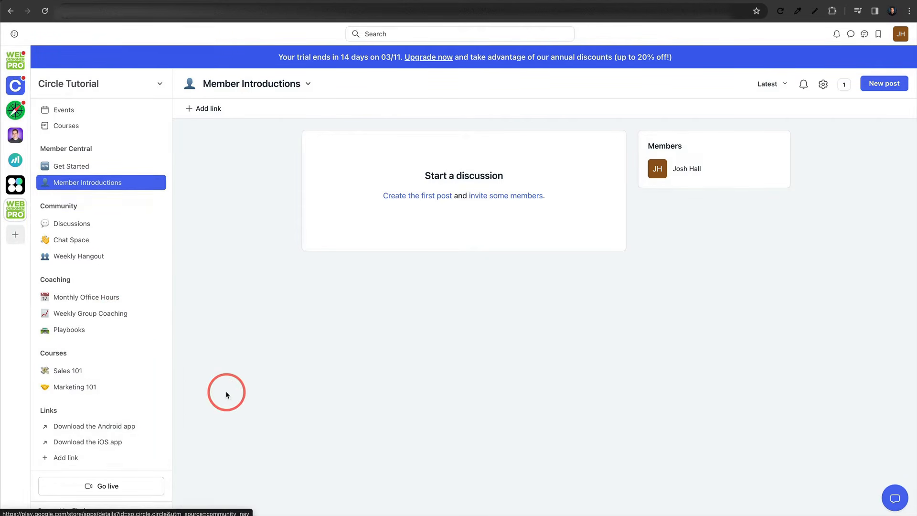
scroll(219, 454, "down", 2)
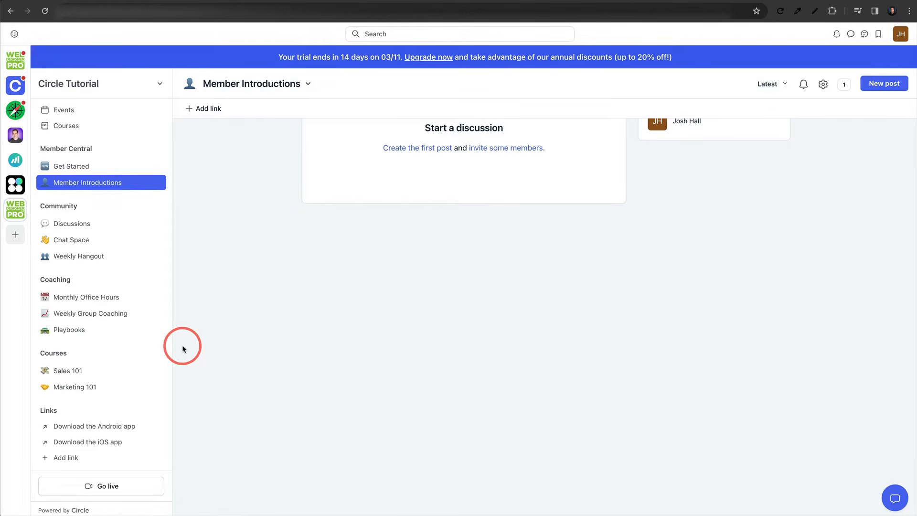
Open the community's go-live options and look over the Web Designer Pro community's courses and links for comparison.
left_click(126, 491)
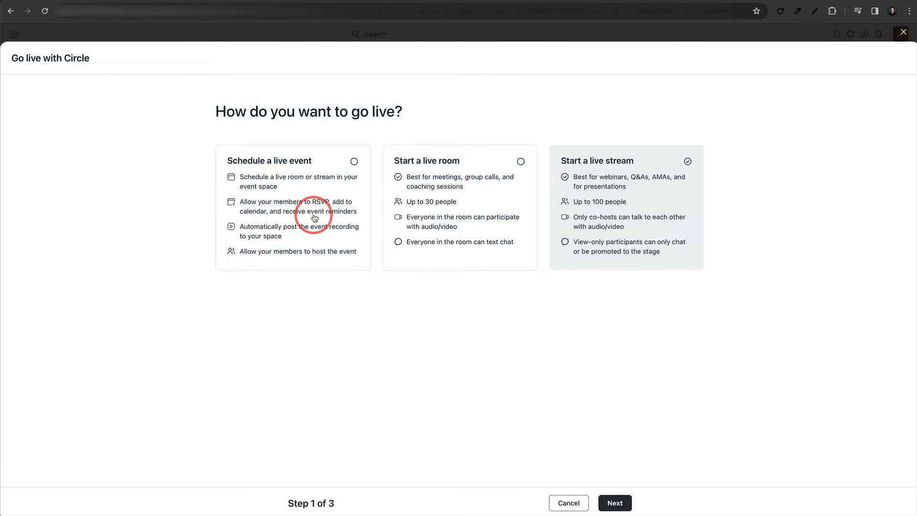
left_click(123, 0)
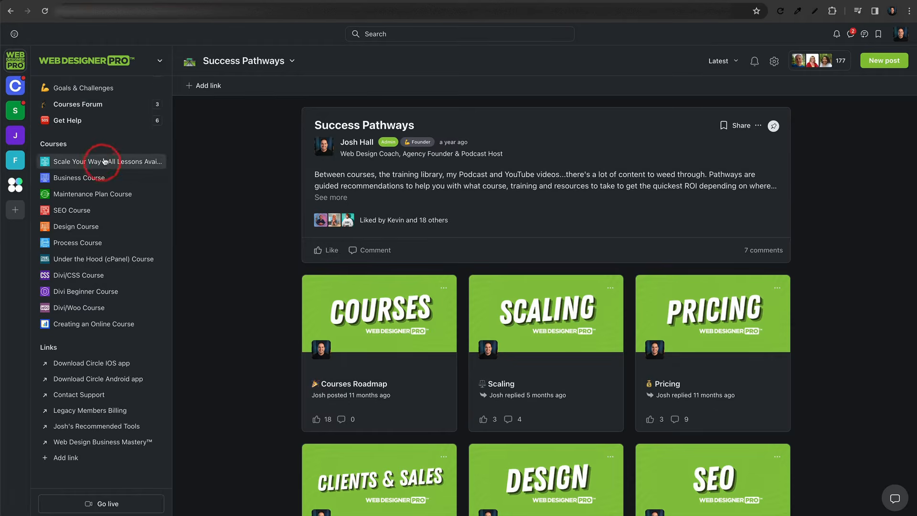
left_click(212, 2)
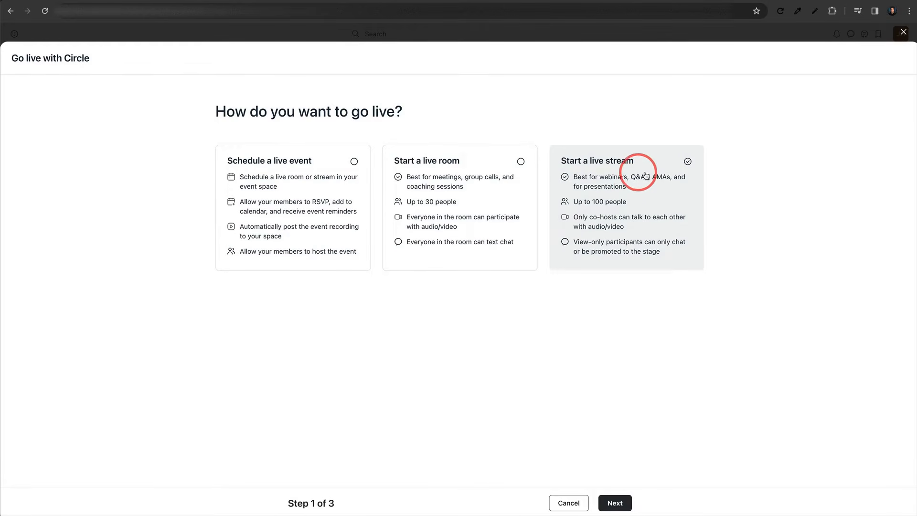
Start scheduling a live event and title it "Office Hours Q&A with" followed by the host's first name.
left_click(481, 200)
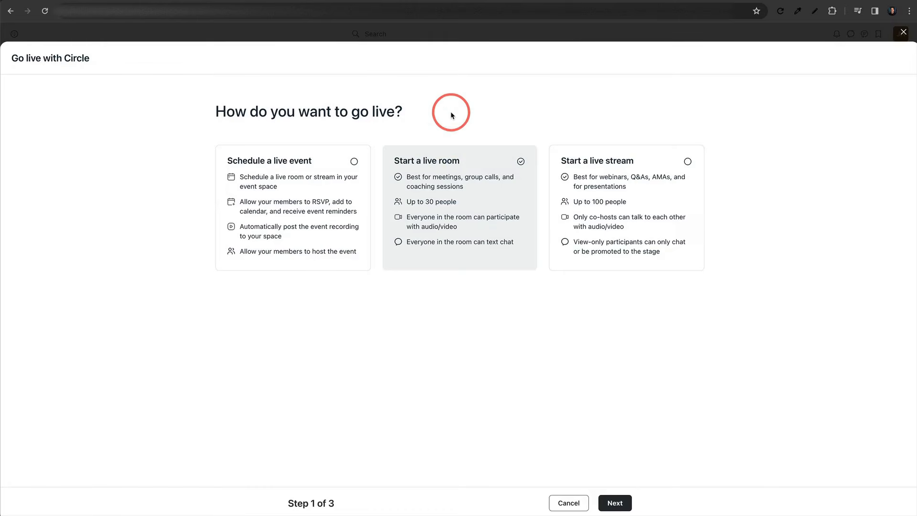
left_click(294, 202)
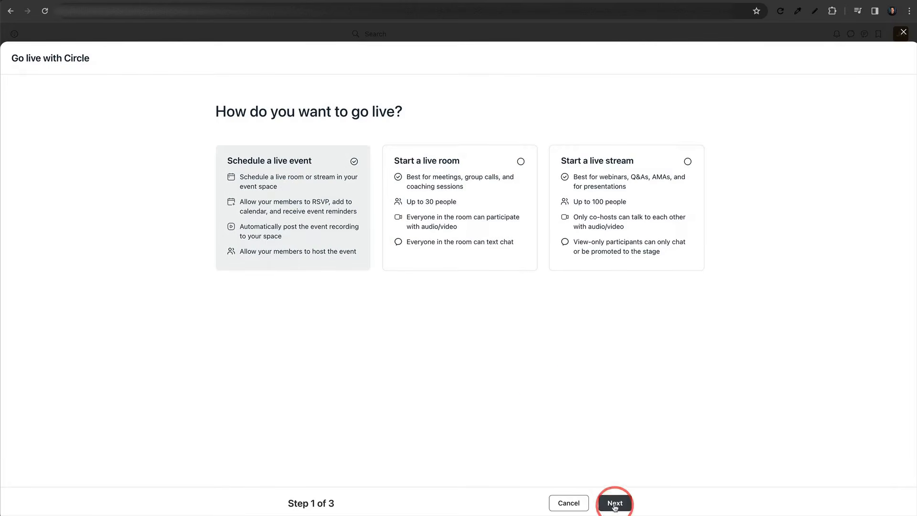
left_click(613, 503)
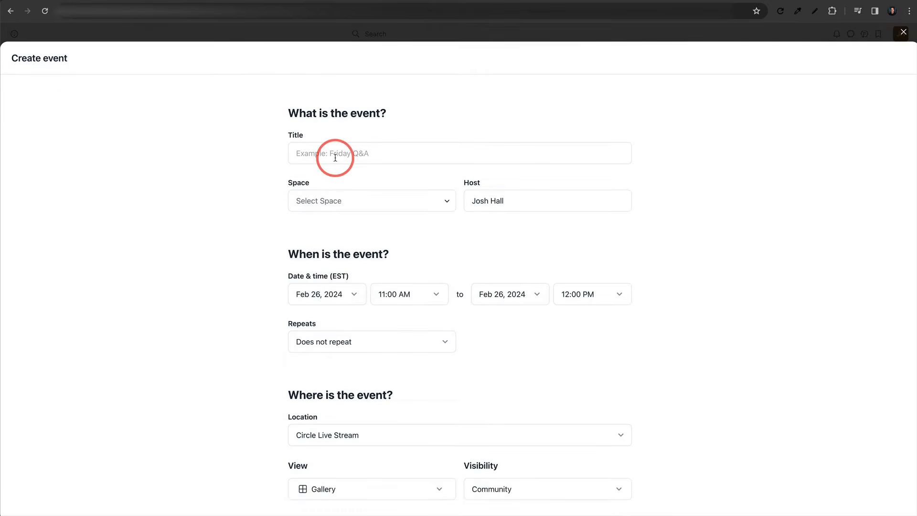
left_click(350, 155)
type("Office Hours Q&A with Josh")
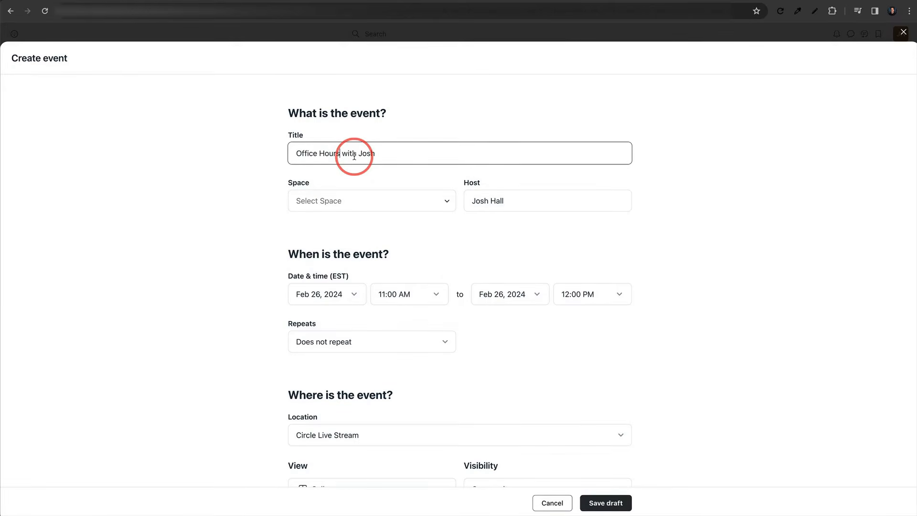
left_click(380, 173)
left_click(357, 153)
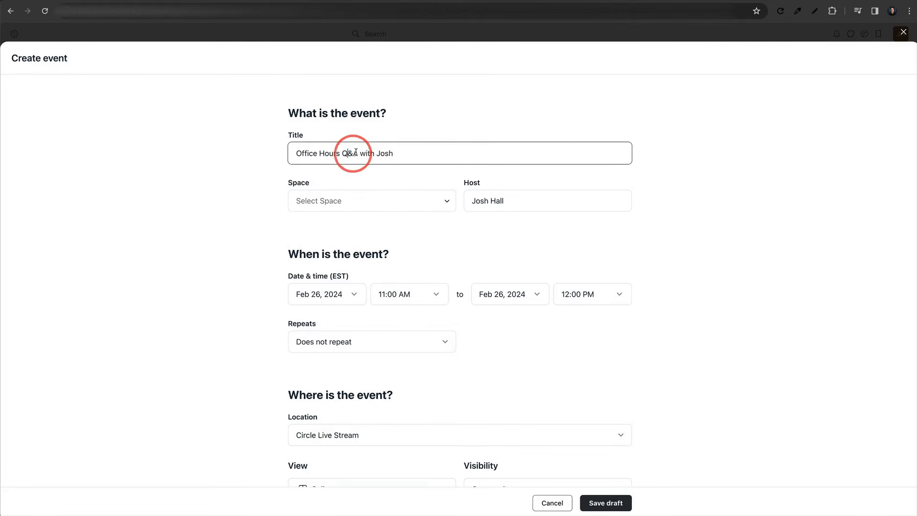
Assign the event to the Monthly Office Hours space and set its date to Feb 29, 2024.
left_click(411, 203)
scroll(408, 203, "down", 4)
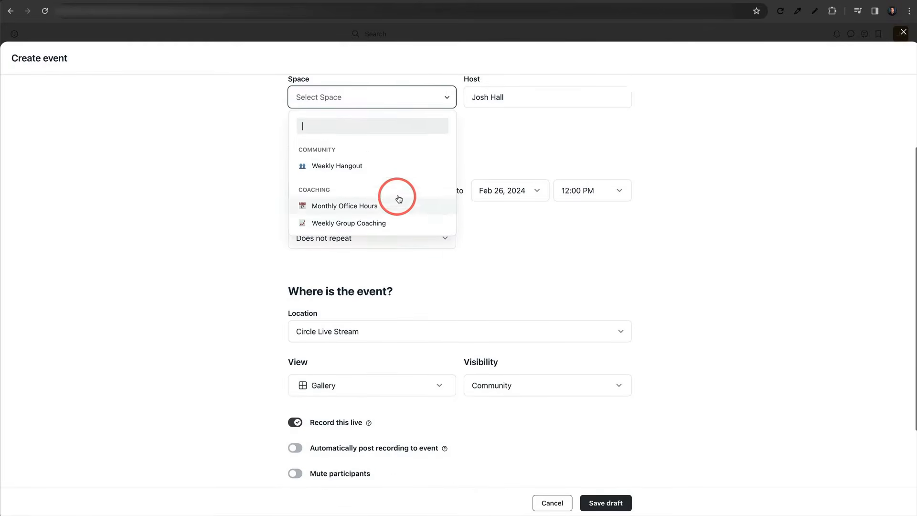
scroll(447, 178, "up", 3)
scroll(430, 188, "up", 1)
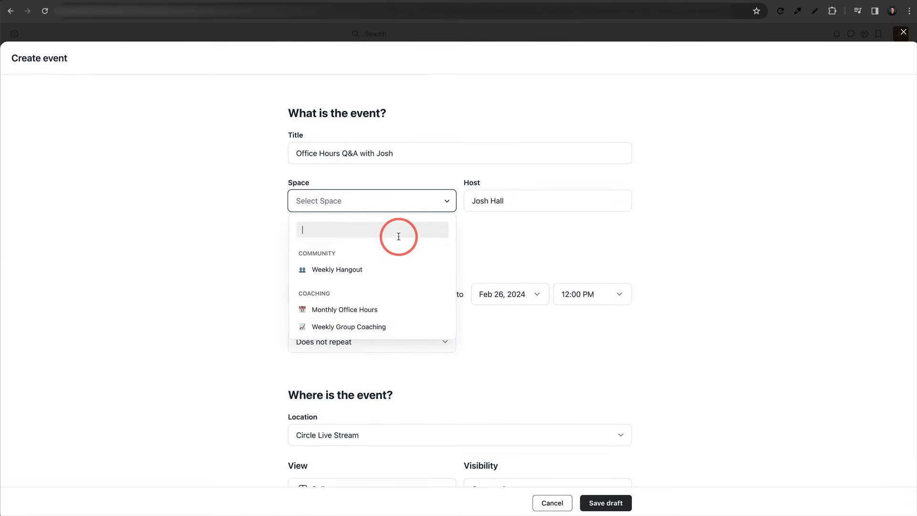
left_click(361, 313)
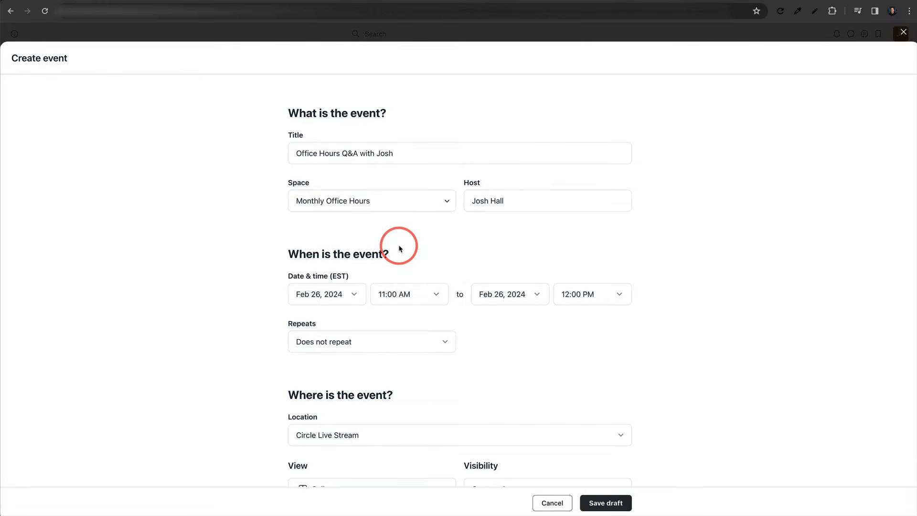
left_click(351, 292)
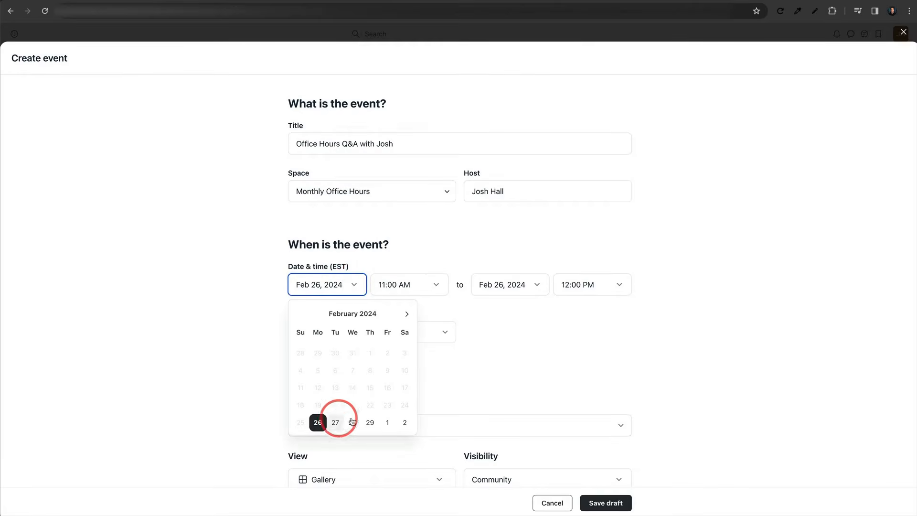
left_click(370, 422)
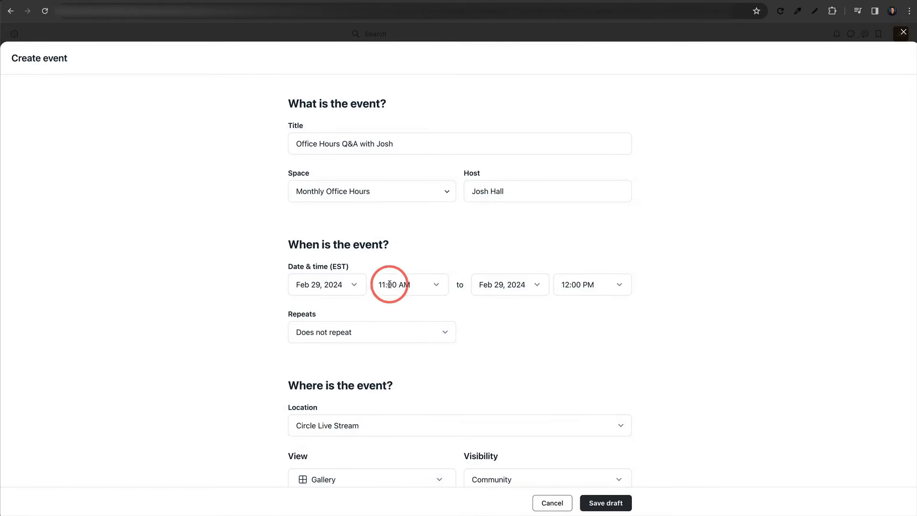
Make the event repeat monthly on the last Thursday, with the series ending on Feb 27, 2025.
left_click(428, 331)
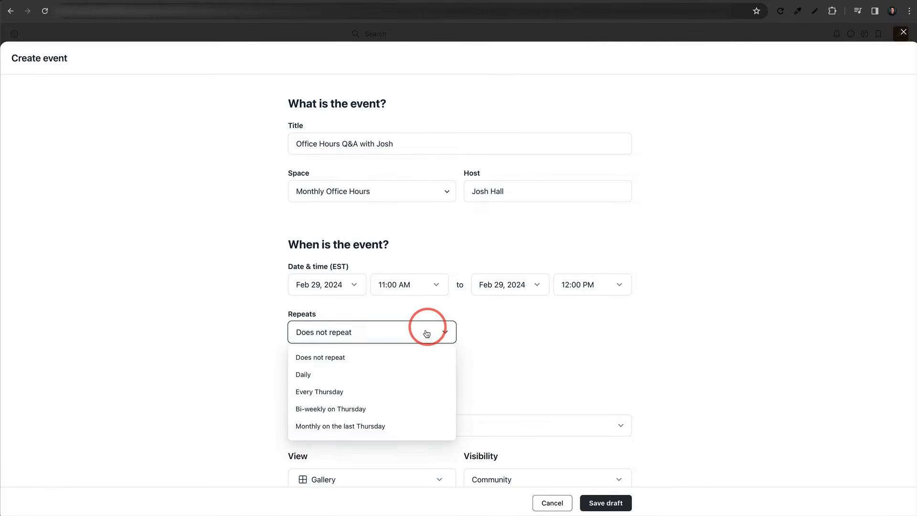
scroll(379, 370, "down", 2)
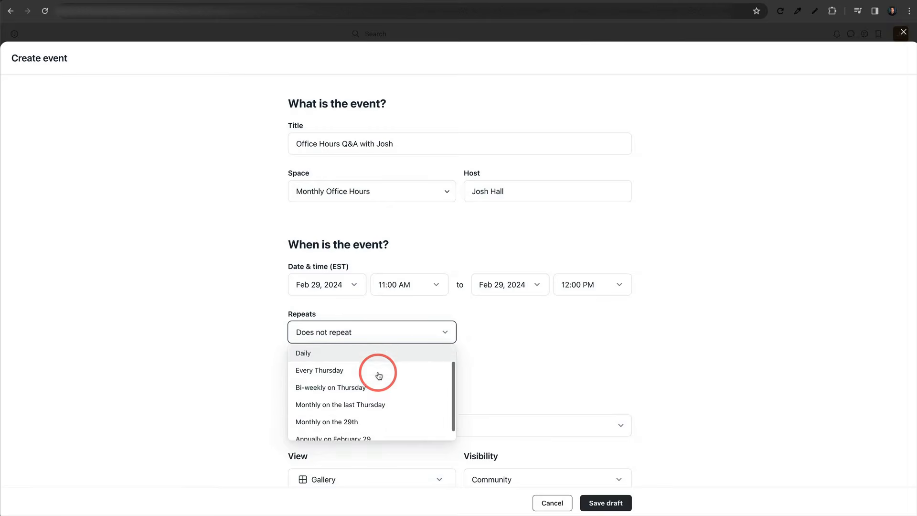
scroll(379, 375, "down", 3)
scroll(405, 372, "up", 3)
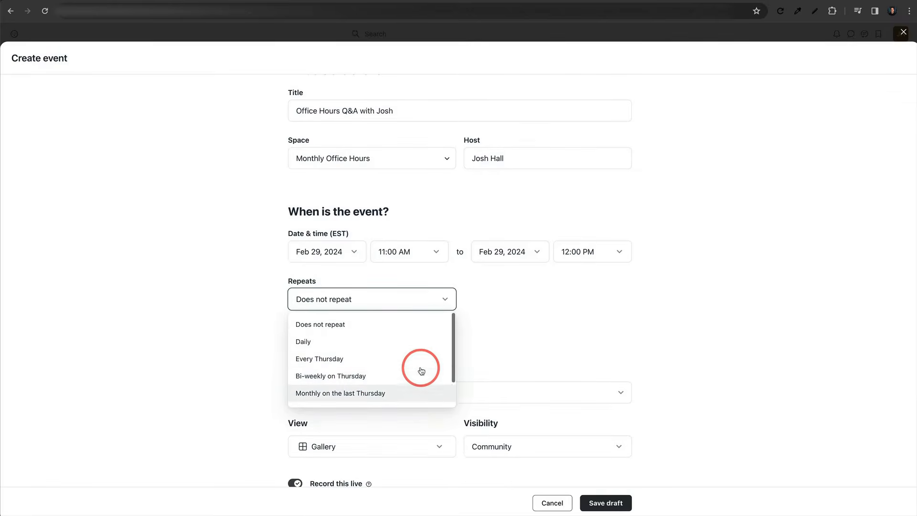
scroll(395, 343, "down", 2)
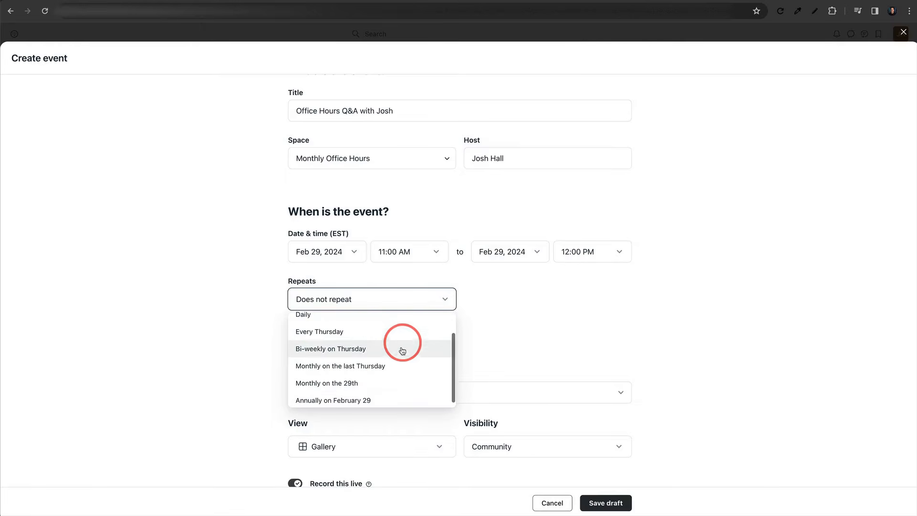
left_click(334, 366)
scroll(462, 304, "down", 1)
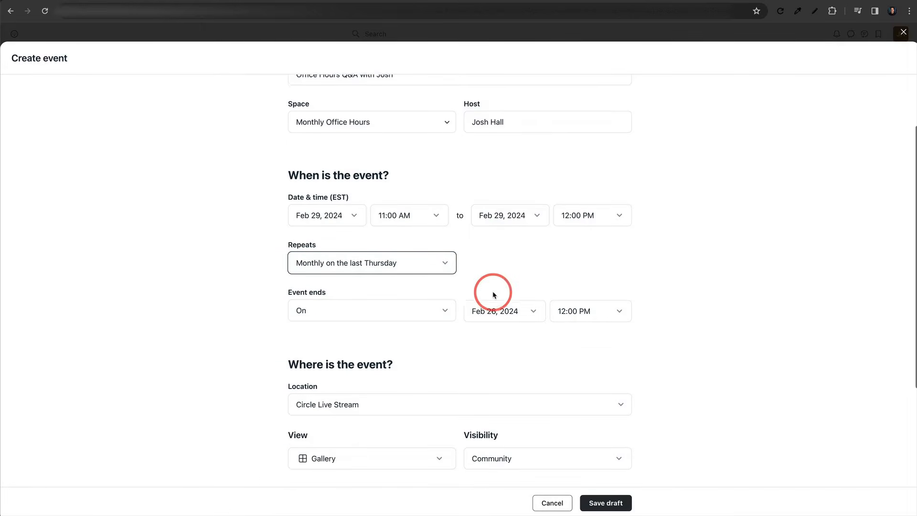
left_click(436, 307)
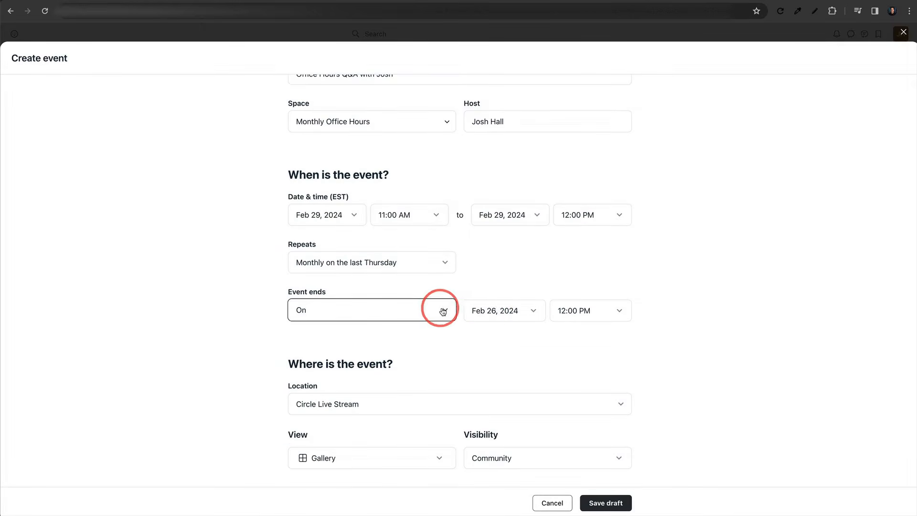
left_click(531, 311)
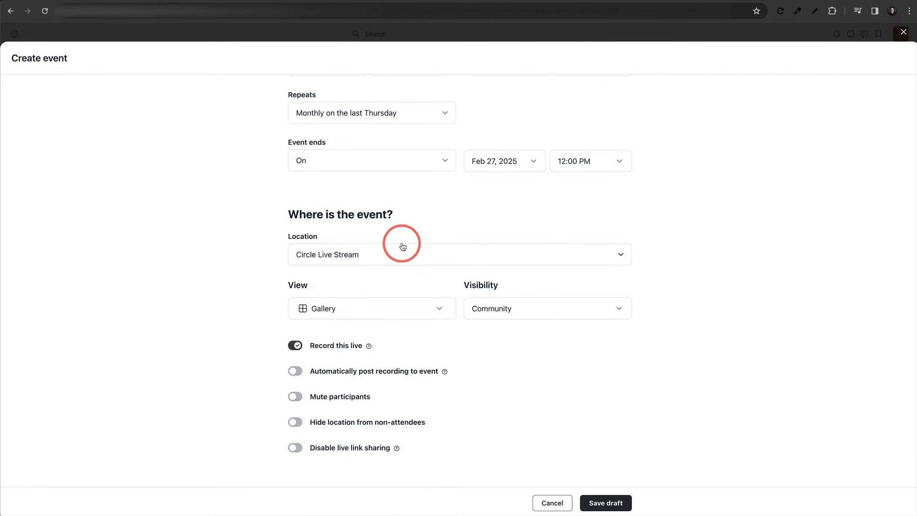
Review the event's schedule and location options, keeping Circle Live Stream as the location.
scroll(403, 247, "up", 4)
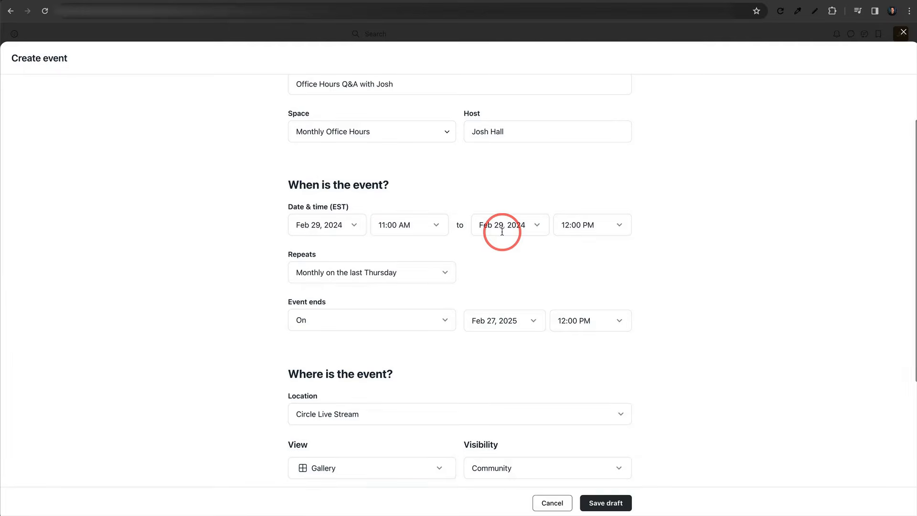
scroll(474, 215, "up", 1)
scroll(473, 214, "down", 4)
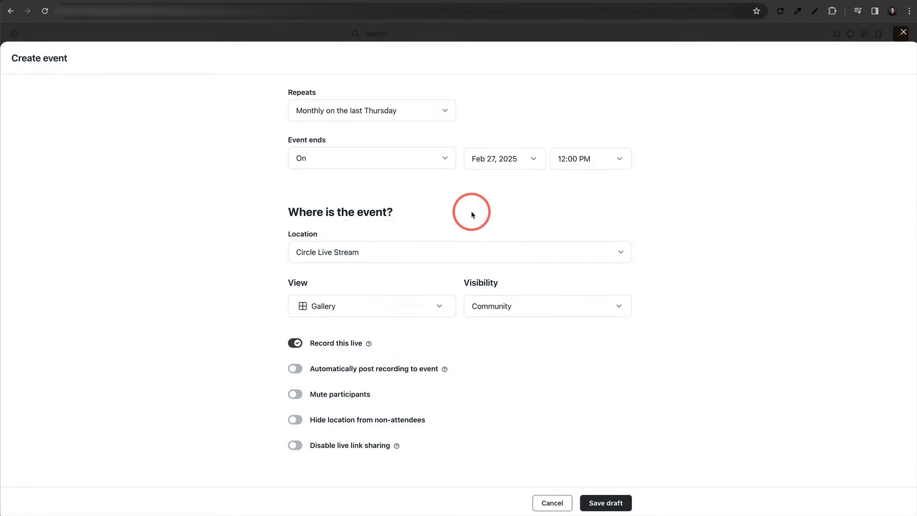
left_click(363, 251)
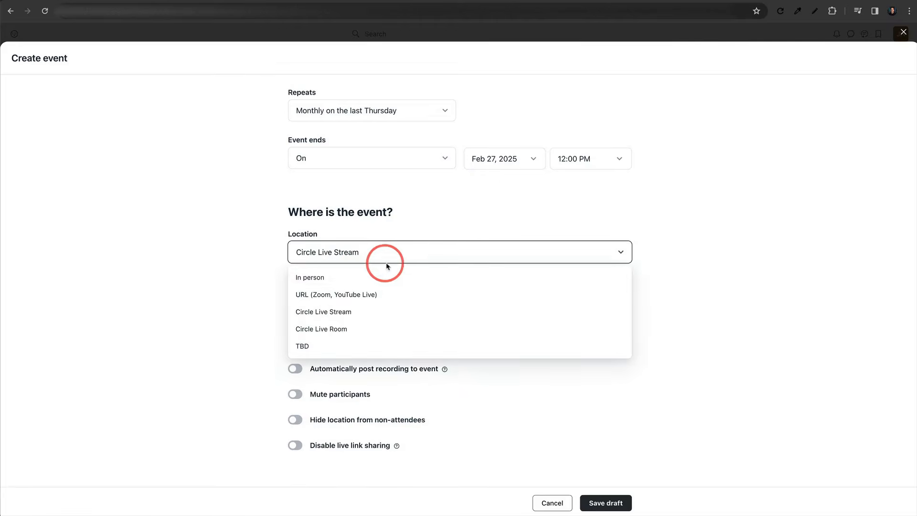
left_click(454, 219)
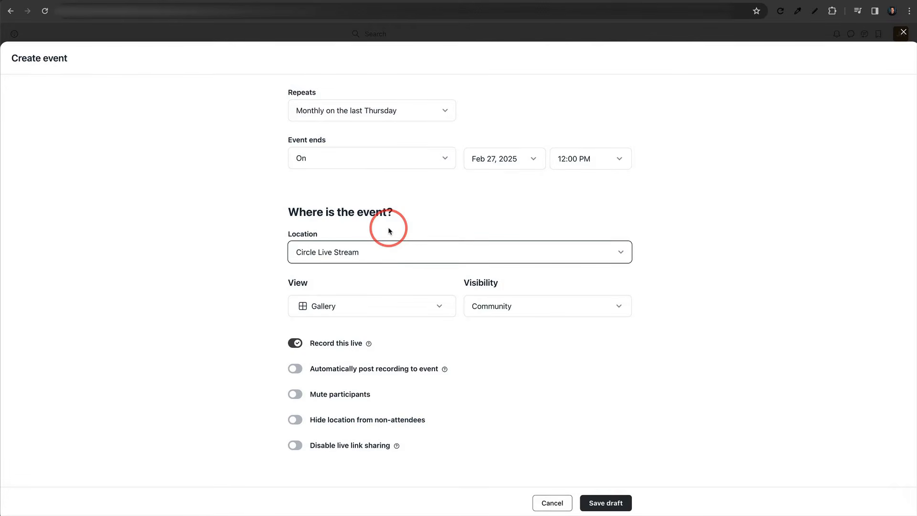
scroll(388, 229, "up", 5)
scroll(456, 160, "down", 4)
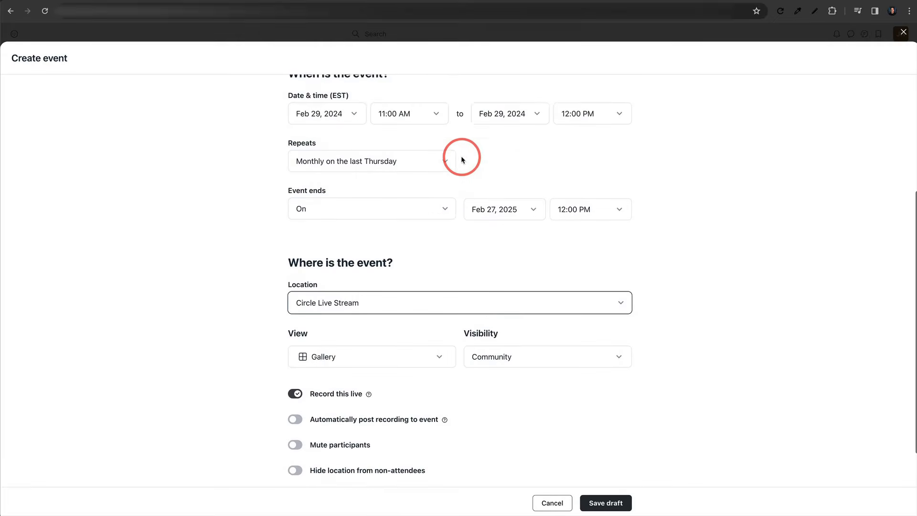
scroll(463, 159, "down", 1)
scroll(429, 210, "down", 1)
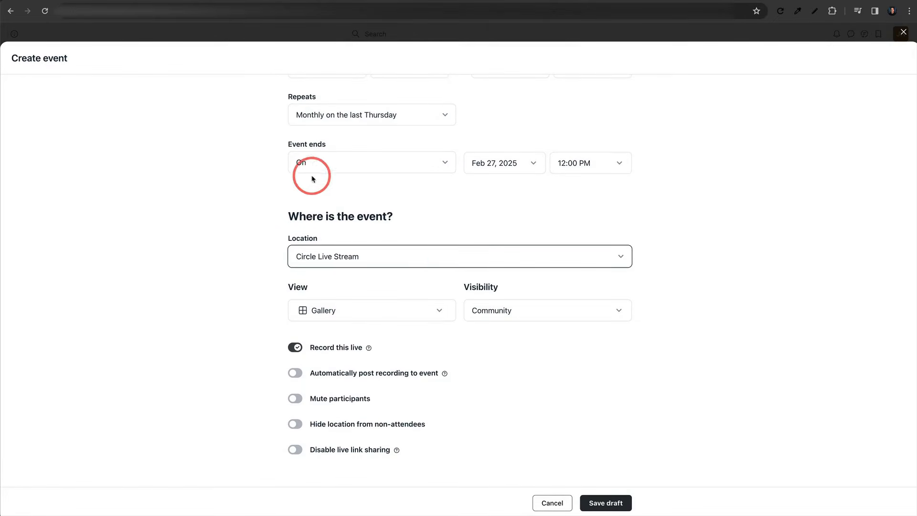
left_click(412, 260)
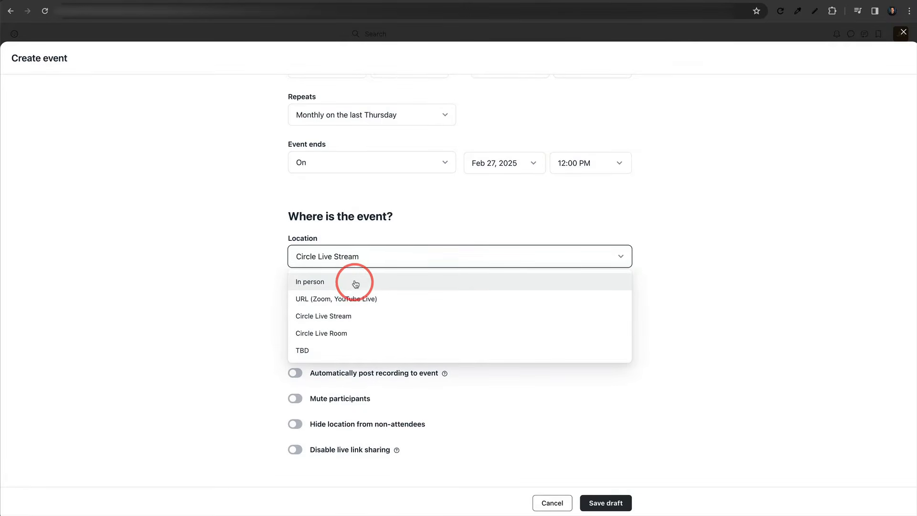
left_click(353, 317)
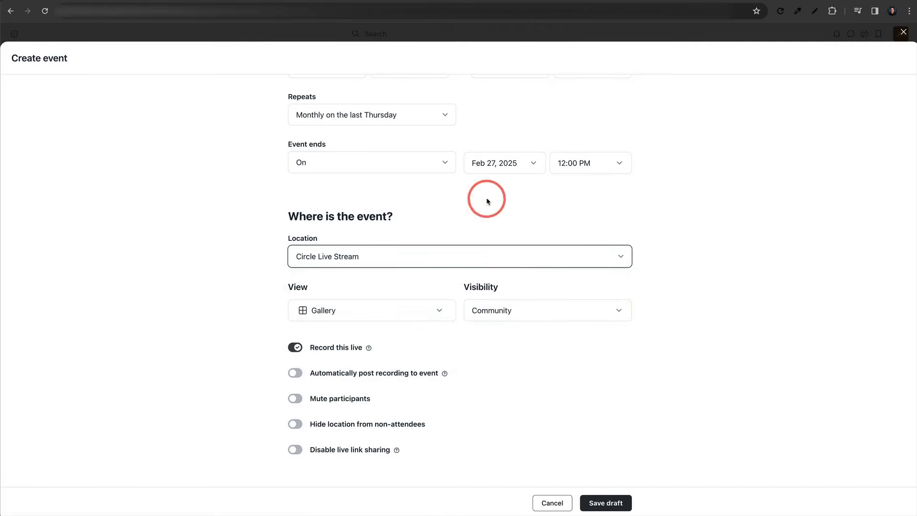
Turn on automatic posting of the recording to the event and save the event as a draft.
scroll(408, 131, "up", 5)
scroll(409, 135, "down", 5)
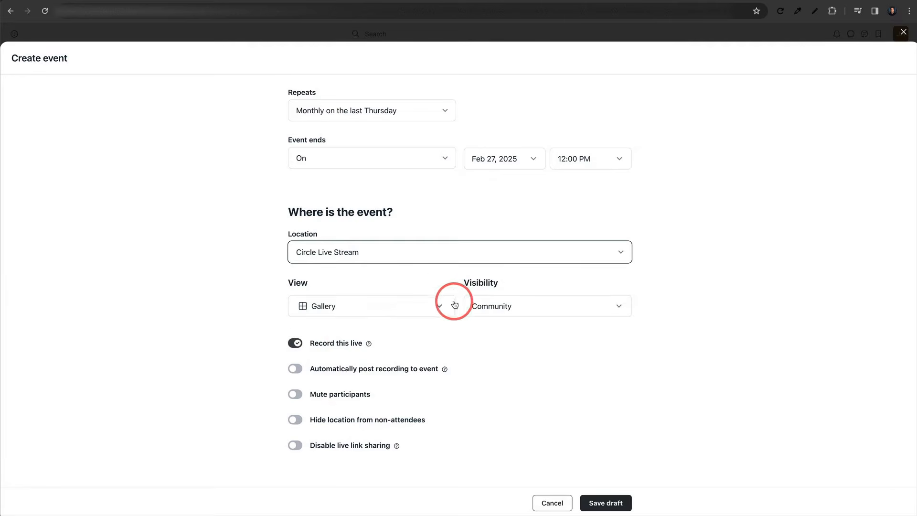
left_click(298, 370)
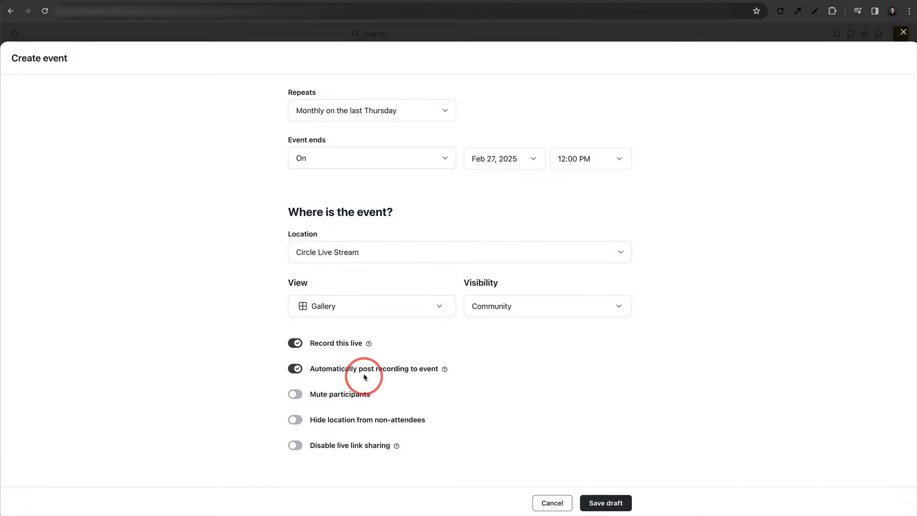
scroll(460, 330, "up", 1)
scroll(460, 330, "up", 1)
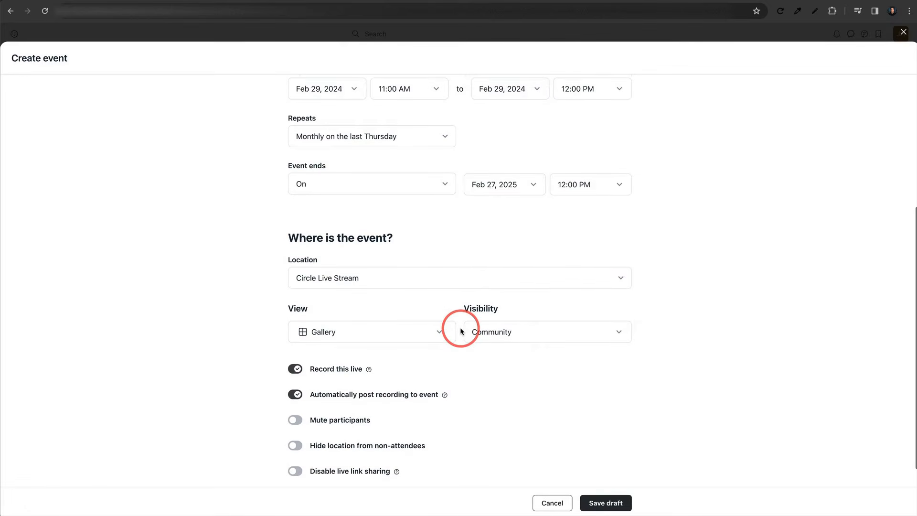
scroll(460, 330, "down", 2)
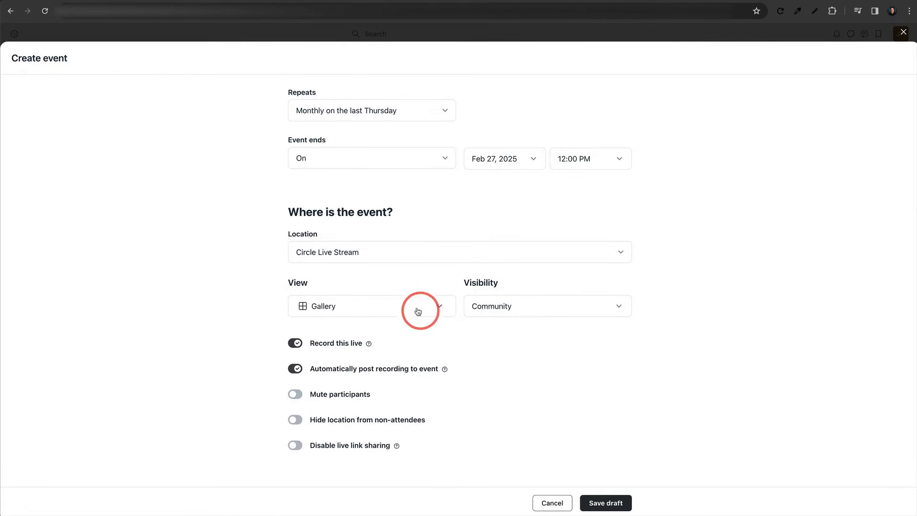
left_click(607, 502)
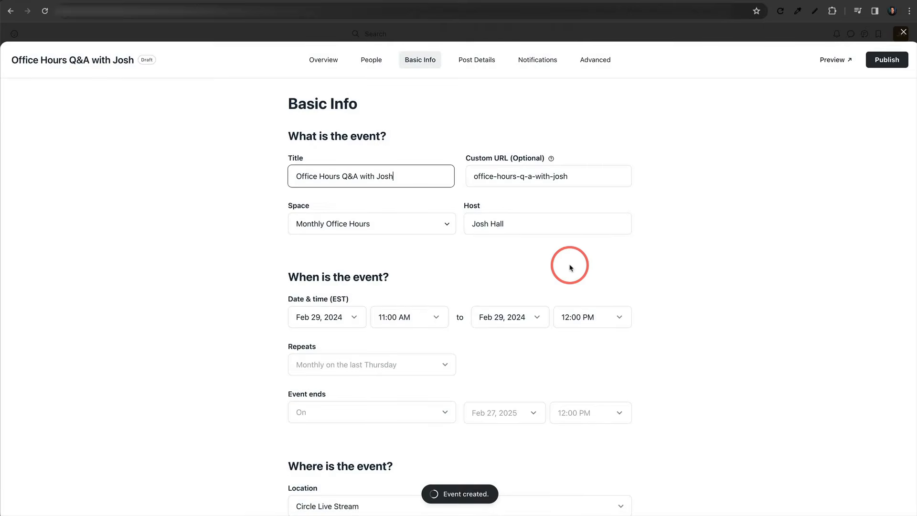
Check the draft's basic info and publish all events in the office hours series.
scroll(571, 265, "down", 6)
scroll(570, 264, "down", 3)
scroll(569, 263, "up", 5)
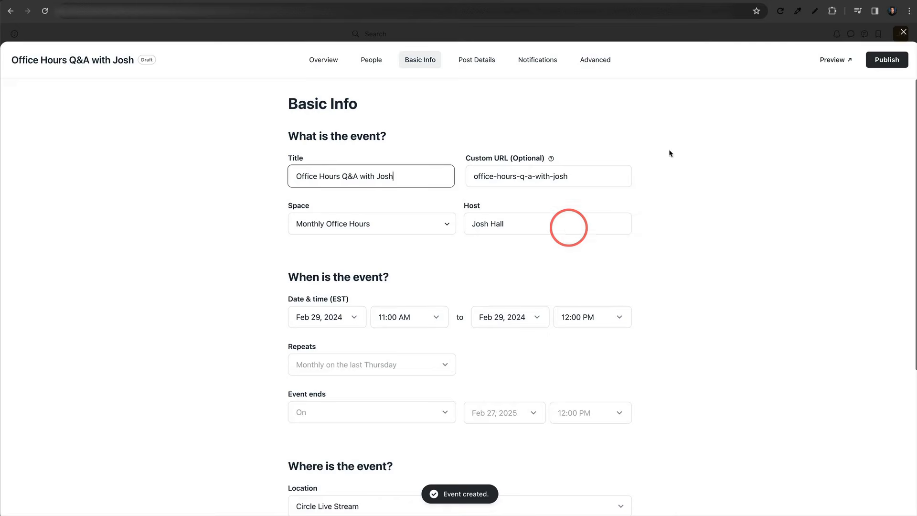
left_click(889, 61)
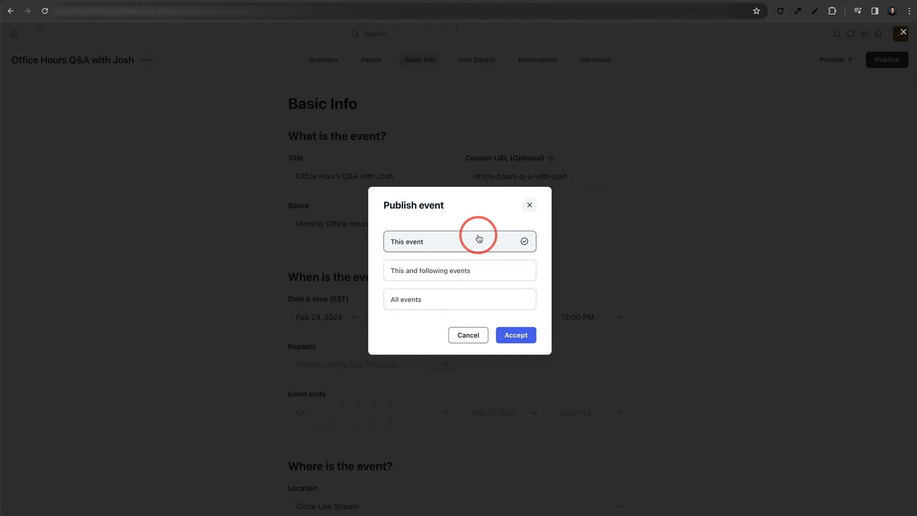
left_click(446, 271)
left_click(434, 300)
left_click(516, 334)
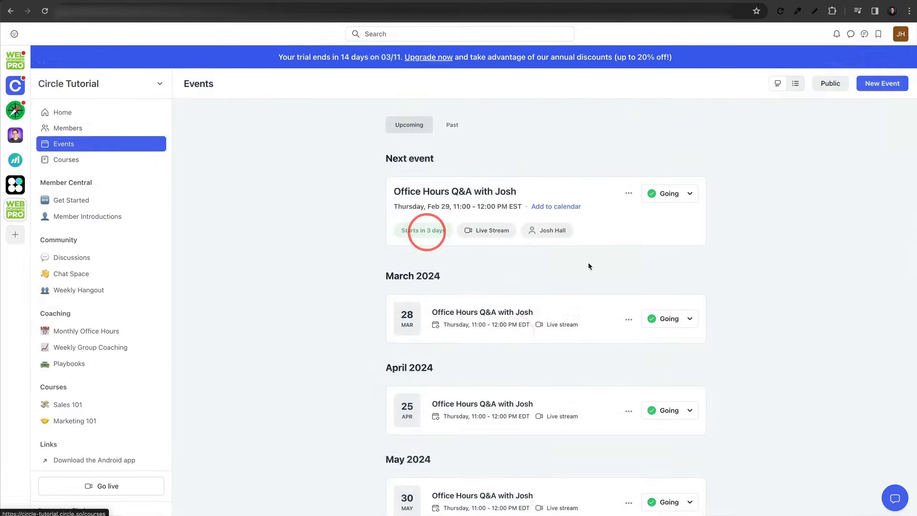
Look through the upcoming monthly office hours sessions on the community's Events page.
scroll(580, 248, "down", 7)
scroll(585, 201, "down", 3)
scroll(591, 199, "up", 10)
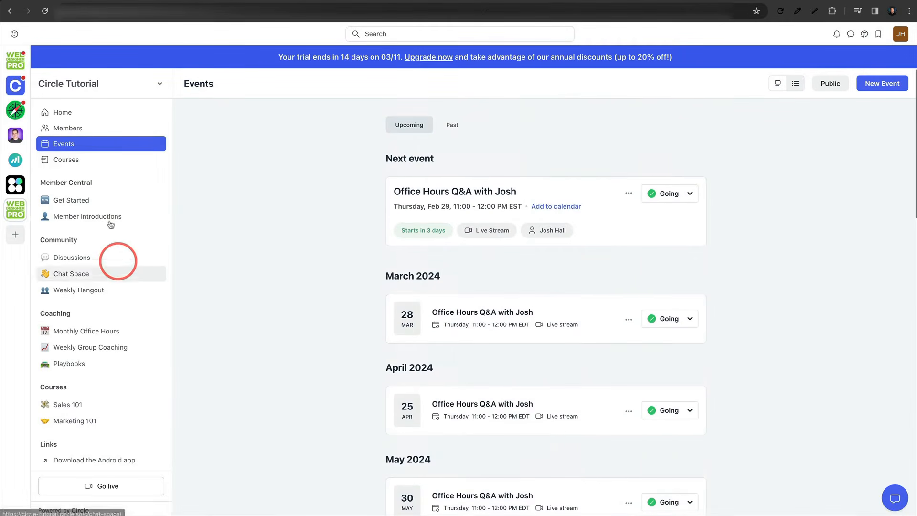
scroll(755, 155, "down", 10)
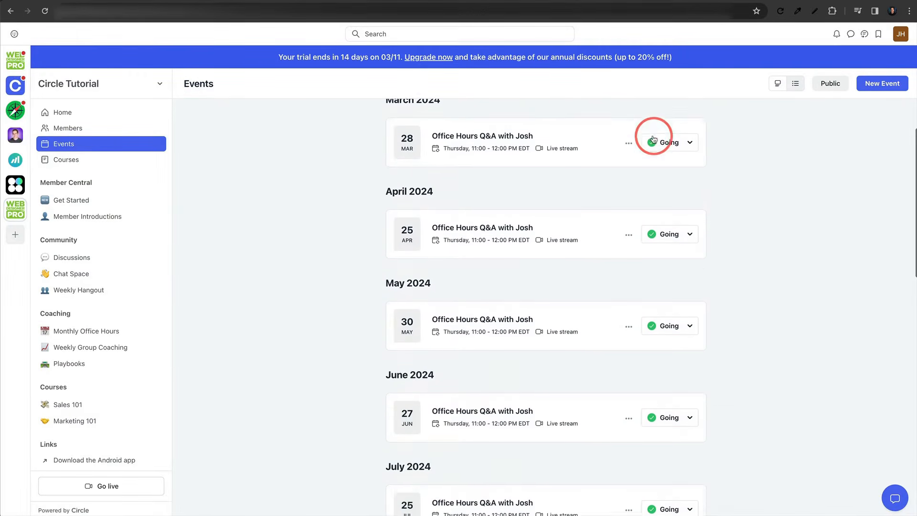
Review the upcoming office hours sessions on the Events page and check the Weekly Group Coaching space for scheduled events.
scroll(603, 131, "down", 8)
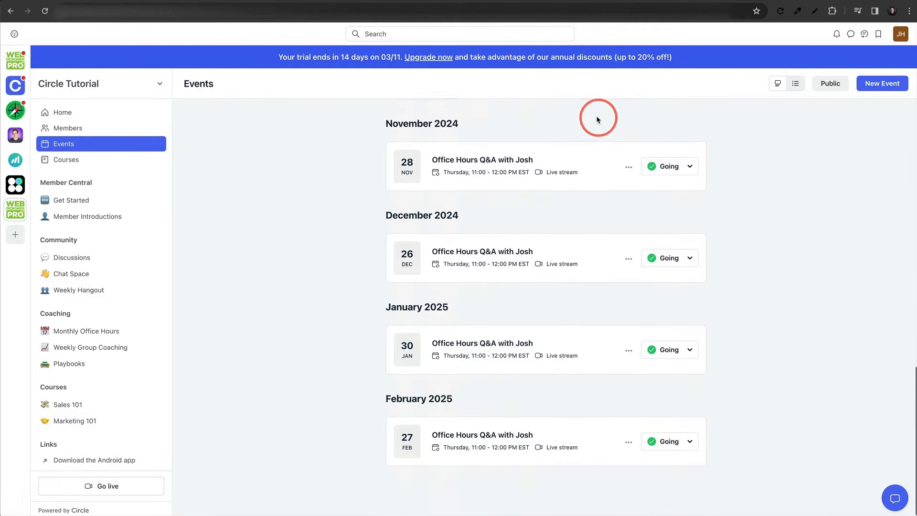
scroll(549, 410, "up", 15)
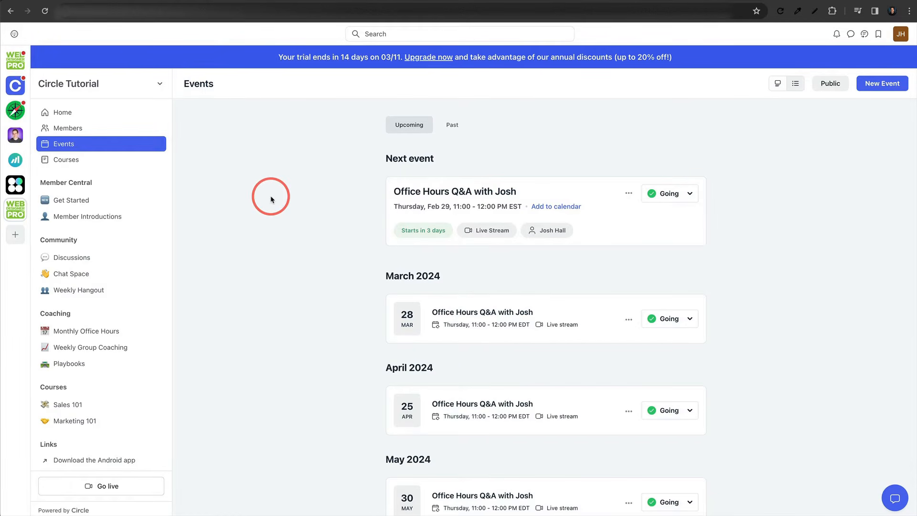
left_click(102, 348)
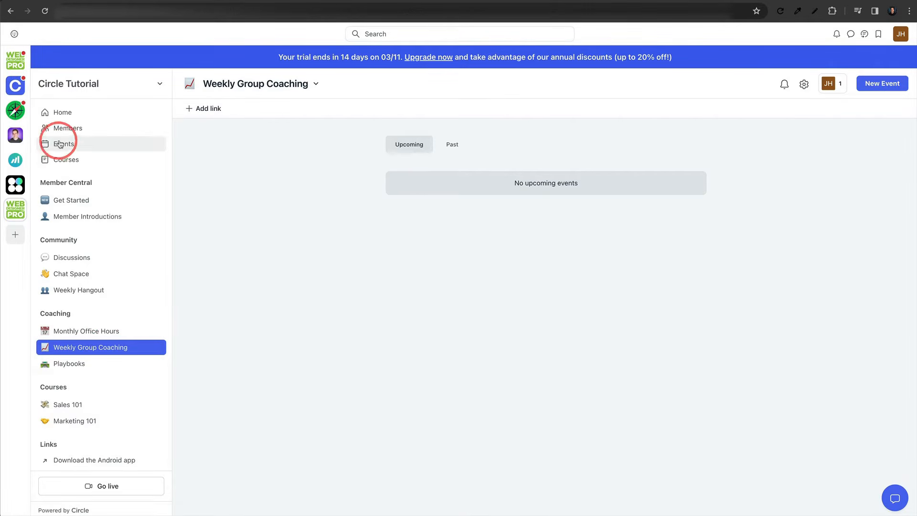
left_click(82, 144)
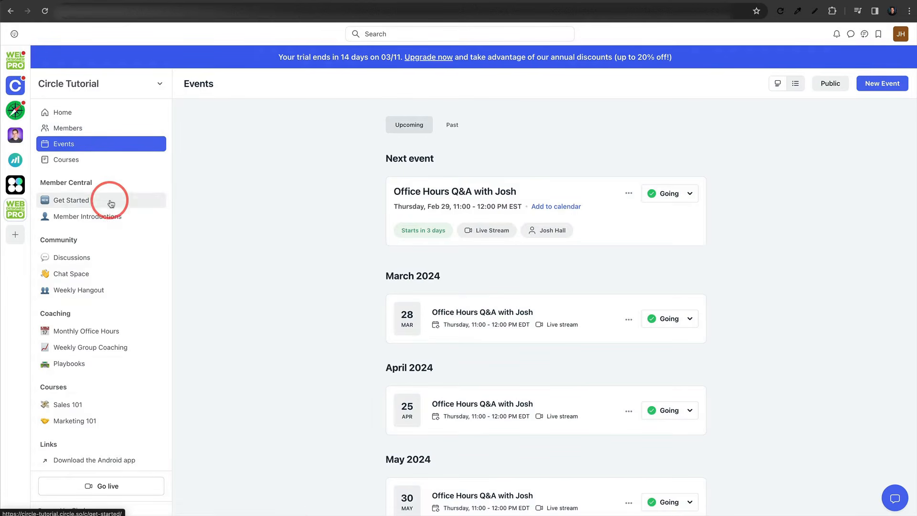
Start a new event in the Weekly Group Coaching space, titled "Coaching with" followed by the host's first name.
left_click(98, 348)
left_click(864, 82)
left_click(449, 165)
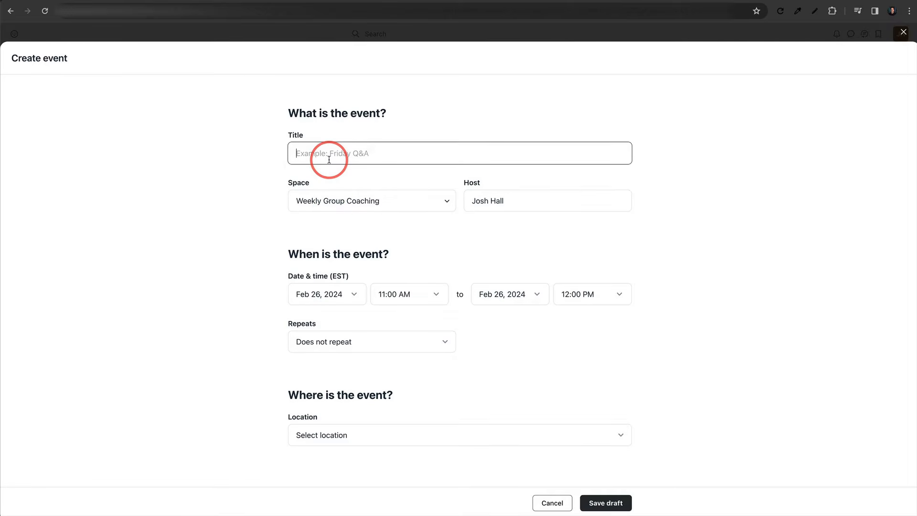
type("Coaching with Josh")
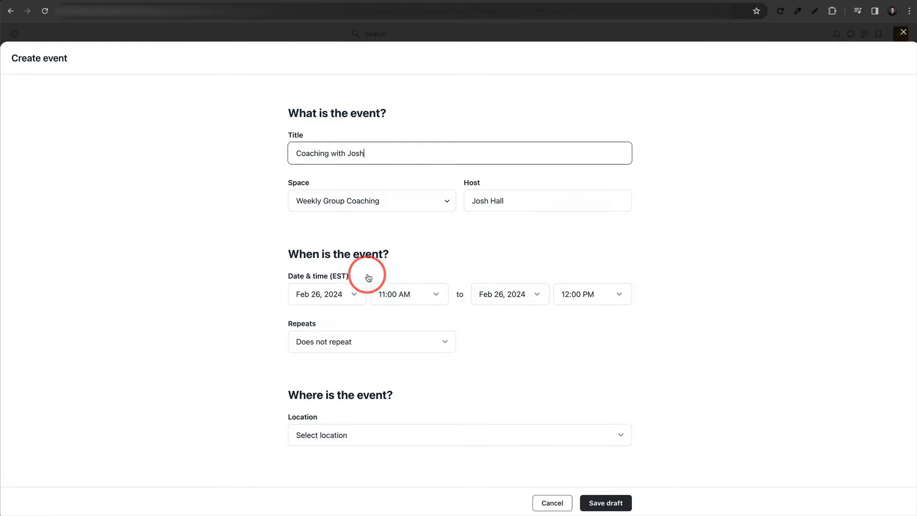
Schedule the coaching event for Feb 28, 2024, 2:00 PM to 3:00 PM, repeating every Wednesday until Jan 29, 2025.
left_click(350, 297)
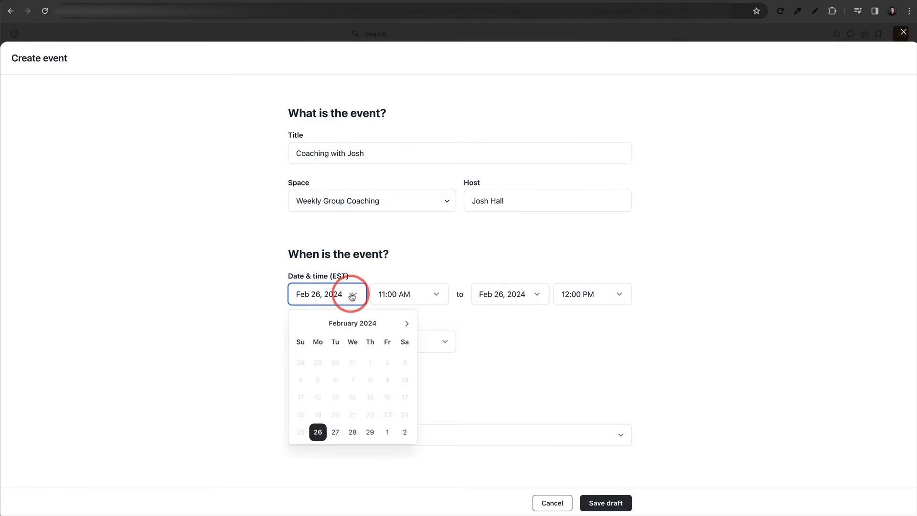
left_click(352, 431)
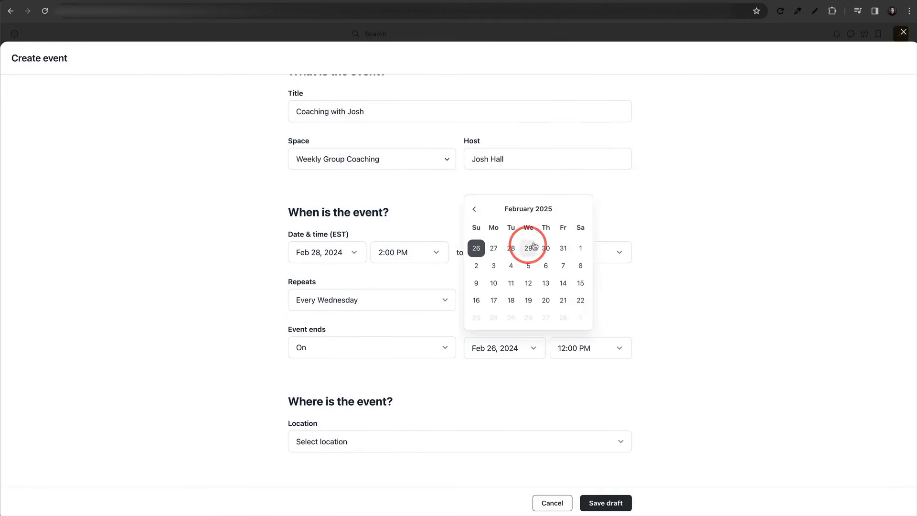
left_click(530, 247)
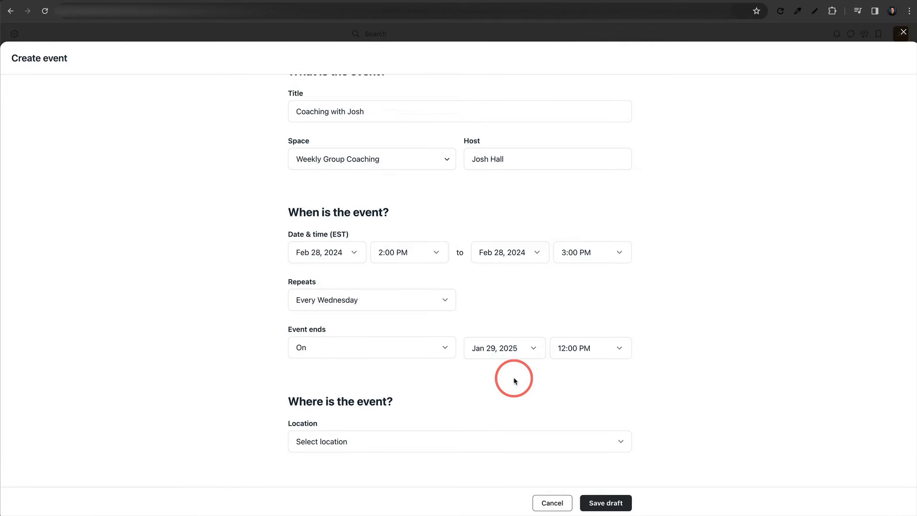
scroll(514, 381, "up", 2)
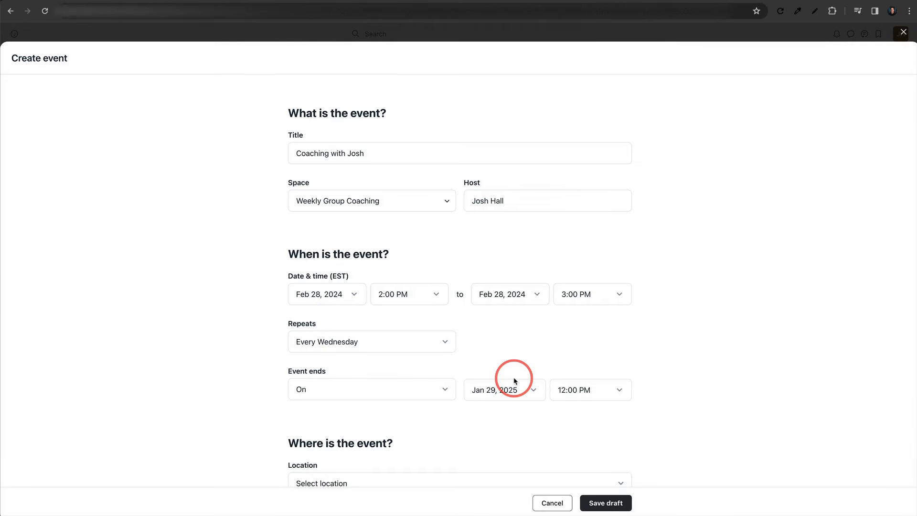
scroll(514, 381, "down", 2)
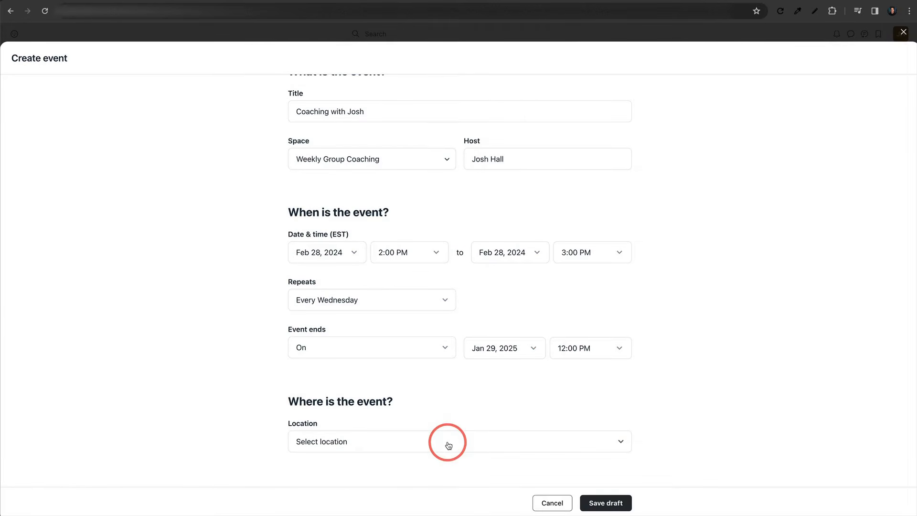
Set the event location to Circle Live Room, with recording and automatic posting of the recording to the event turned on.
left_click(477, 446)
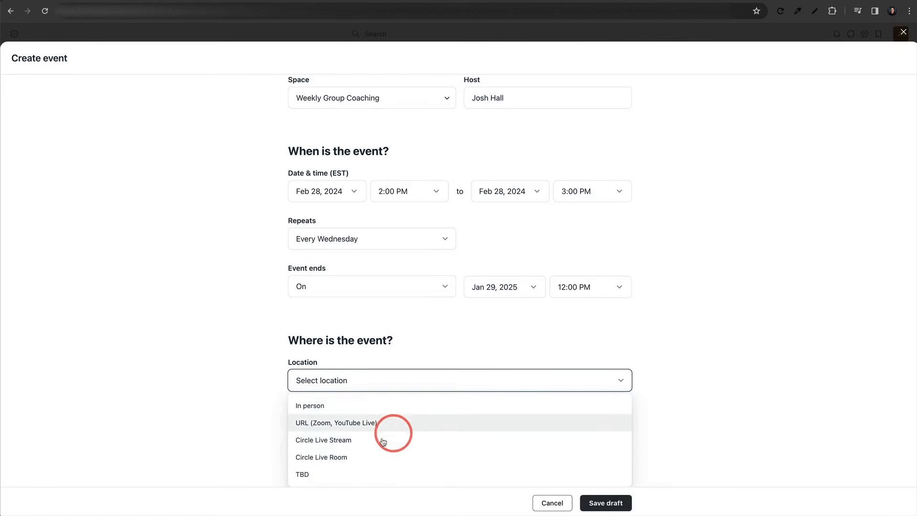
left_click(346, 458)
scroll(444, 373, "down", 3)
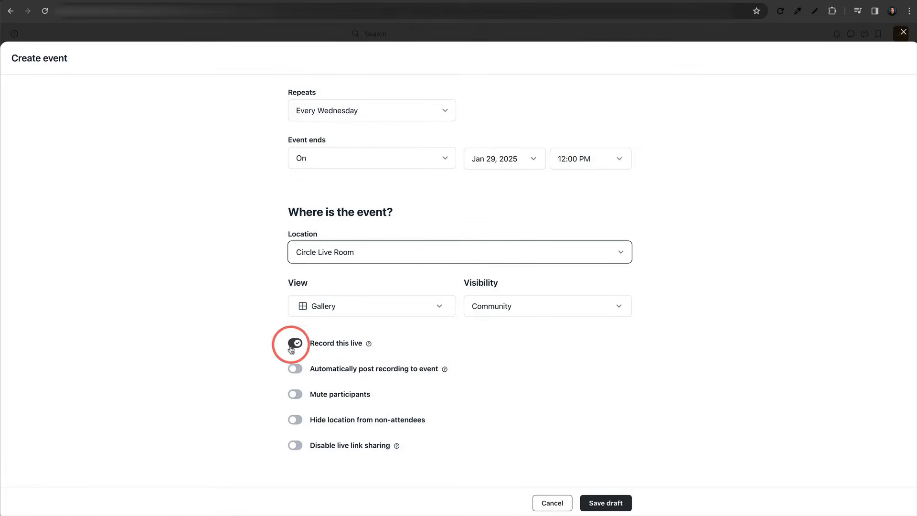
left_click(295, 370)
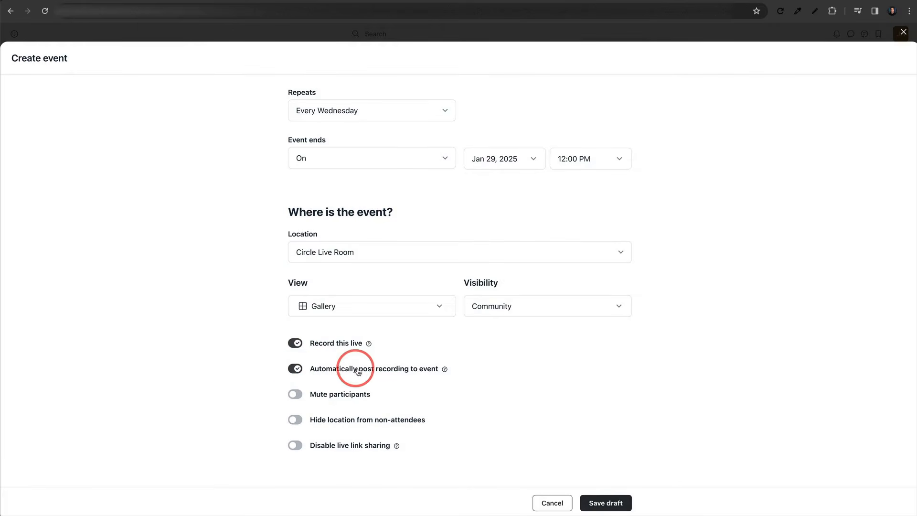
Save the coaching event as a draft and publish all events in the series.
left_click(604, 502)
left_click(896, 61)
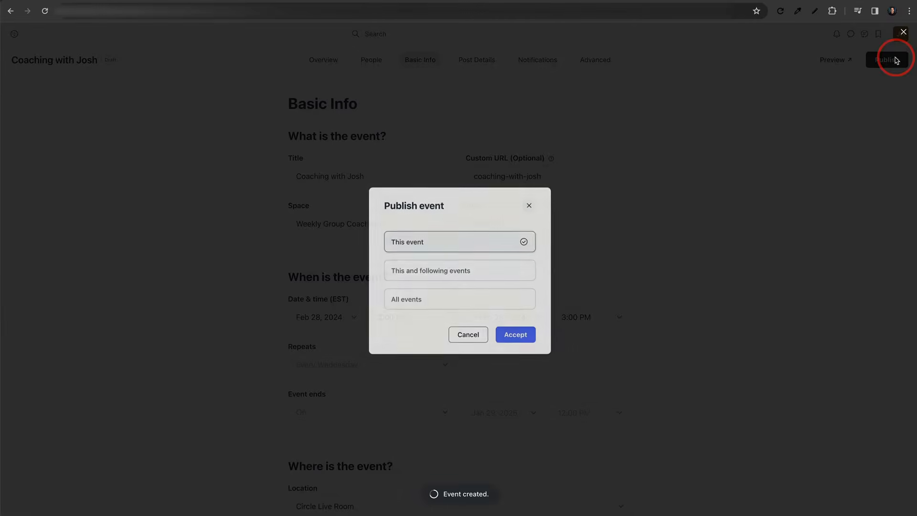
left_click(440, 299)
left_click(507, 334)
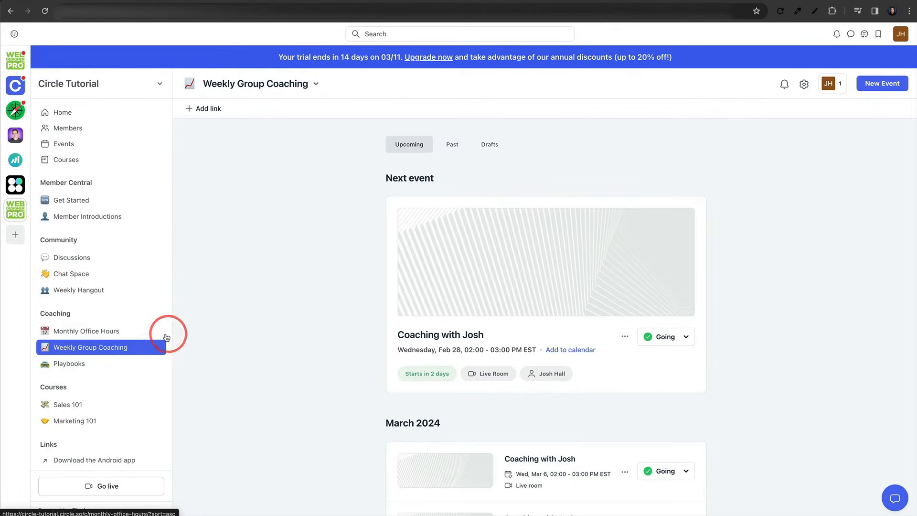
Look through the upcoming weekly coaching sessions listed in the Weekly Group Coaching space.
scroll(329, 306, "down", 3)
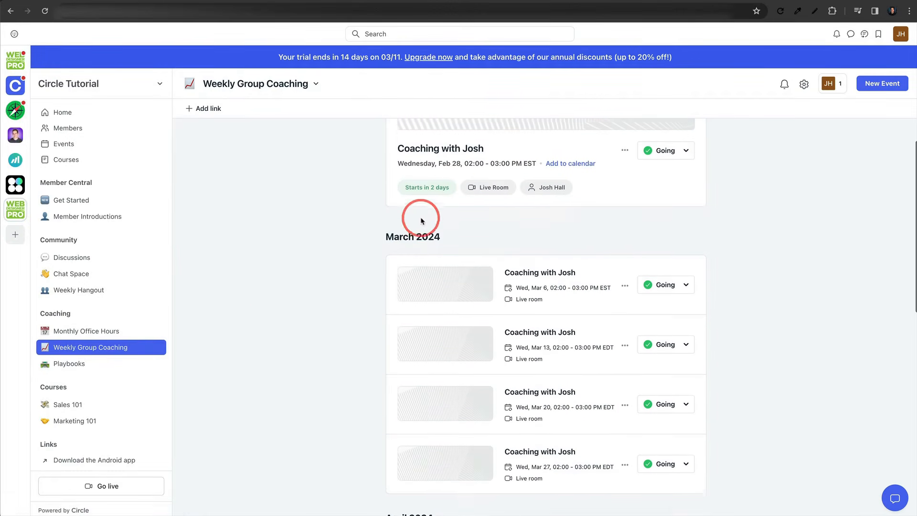
scroll(478, 224, "up", 2)
scroll(593, 216, "down", 2)
scroll(594, 216, "down", 10)
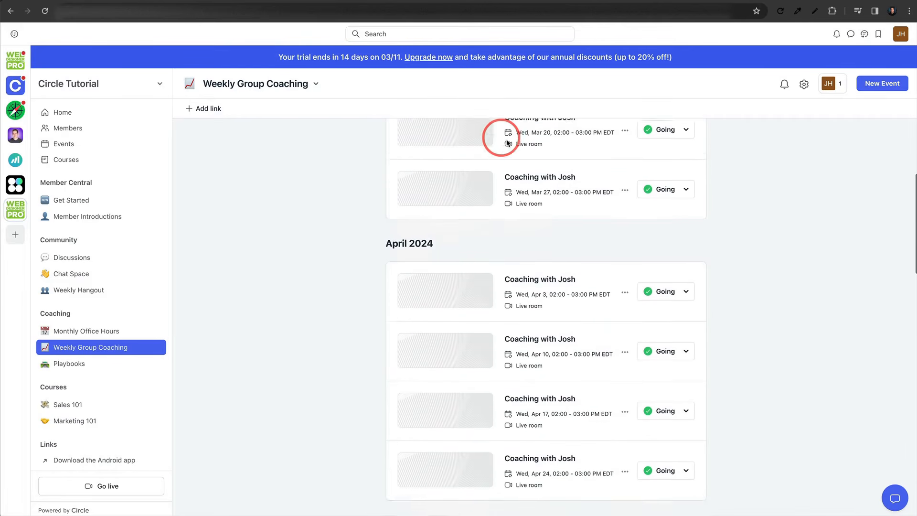
scroll(601, 180, "up", 5)
scroll(614, 188, "up", 10)
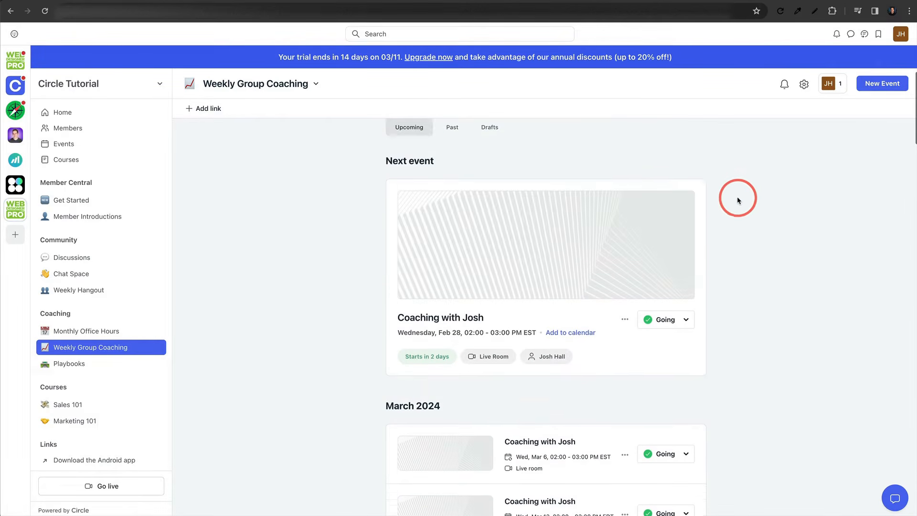
scroll(739, 199, "down", 4)
scroll(752, 203, "down", 2)
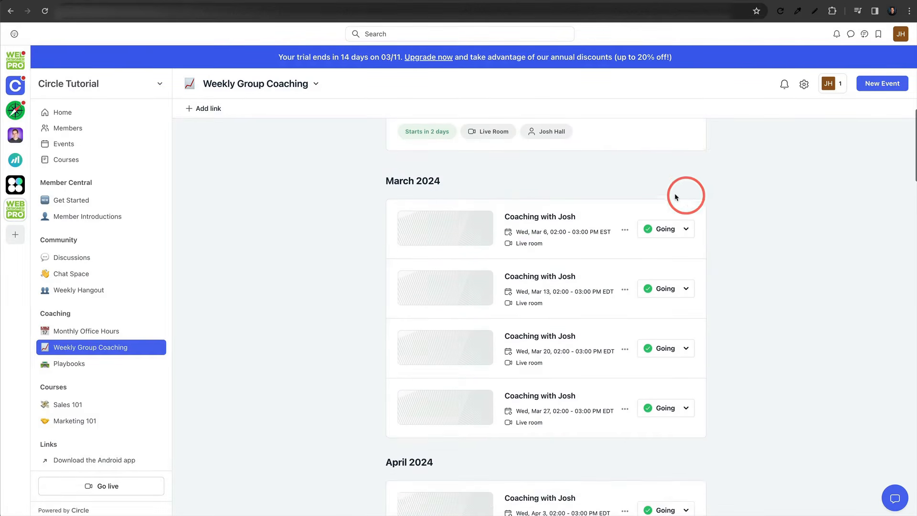
scroll(560, 191, "down", 8)
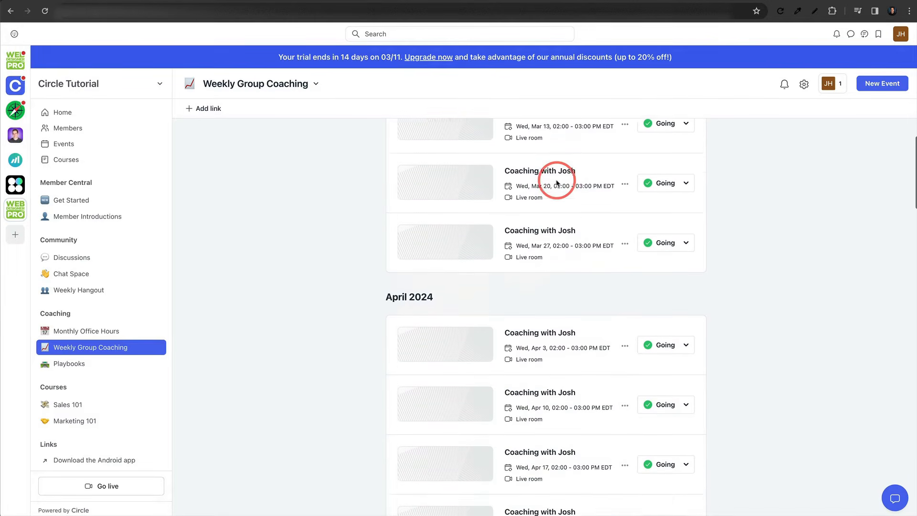
scroll(557, 183, "down", 7)
scroll(508, 177, "up", 20)
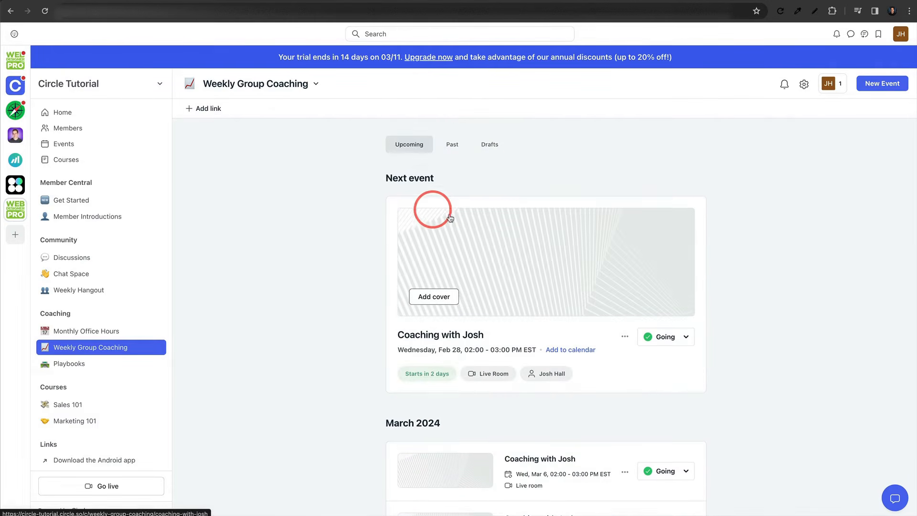
scroll(430, 205, "down", 1)
scroll(481, 230, "up", 1)
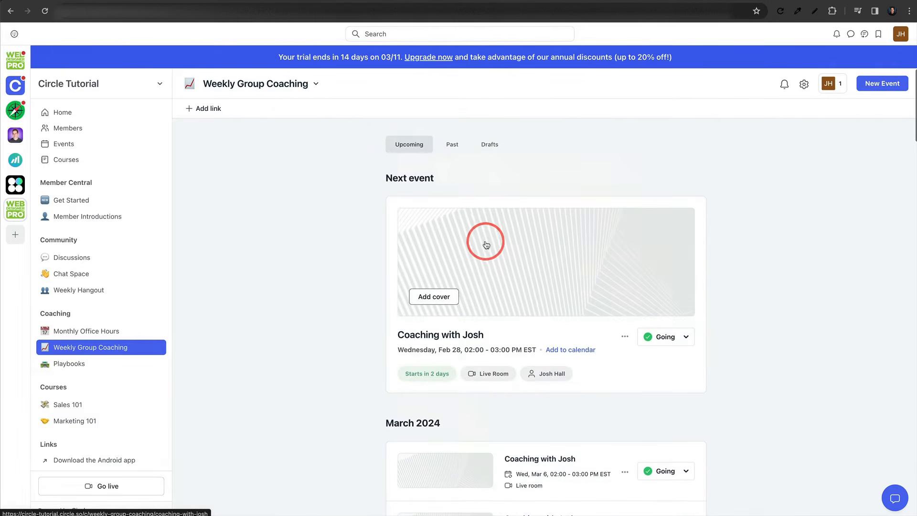
Compare the past and upcoming event views of the Weekly Group Coaching space.
left_click(453, 145)
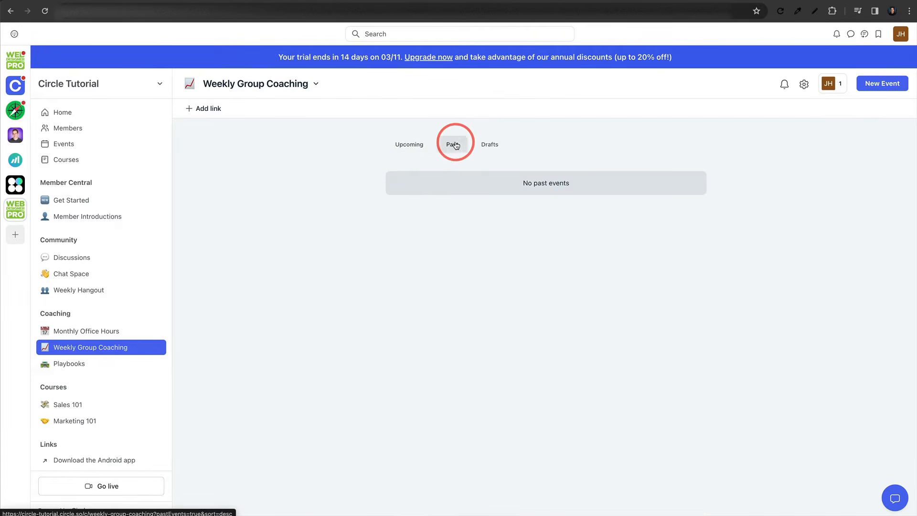
left_click(414, 148)
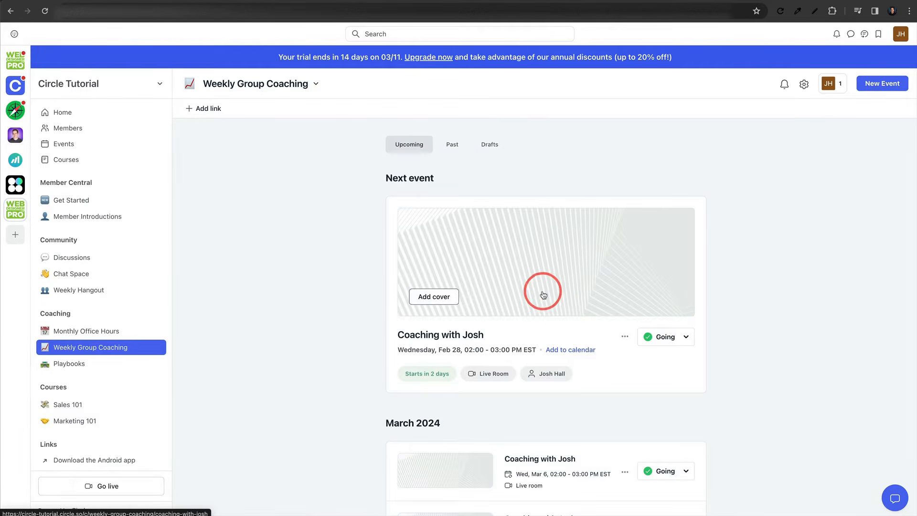
scroll(559, 318, "down", 2)
scroll(515, 299, "up", 2)
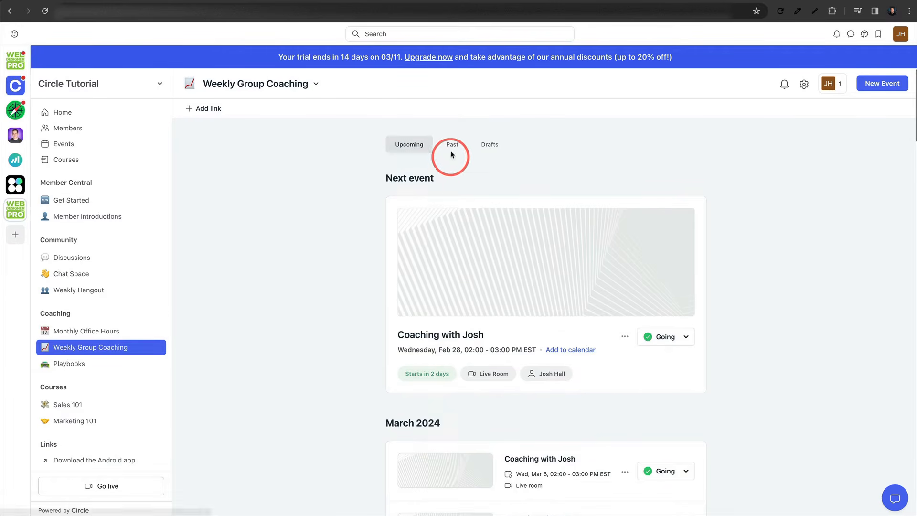
left_click(452, 145)
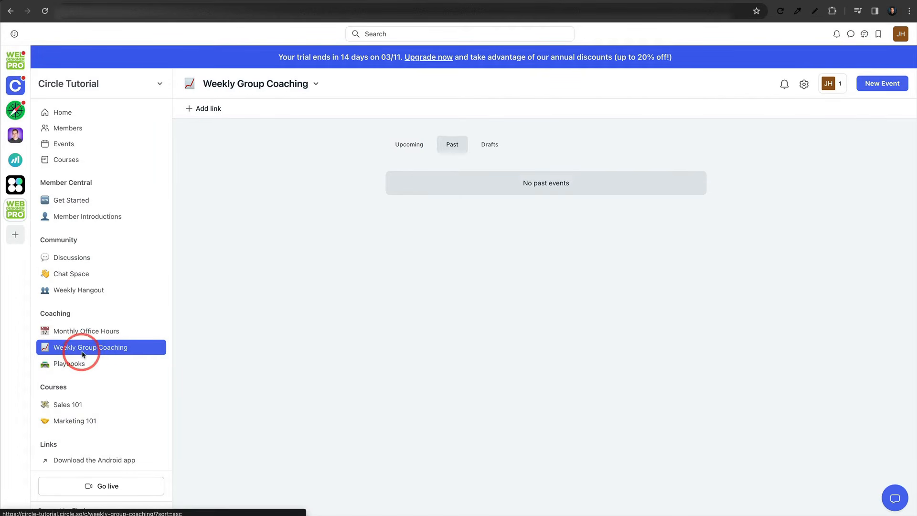
left_click(389, 138)
scroll(583, 191, "down", 8)
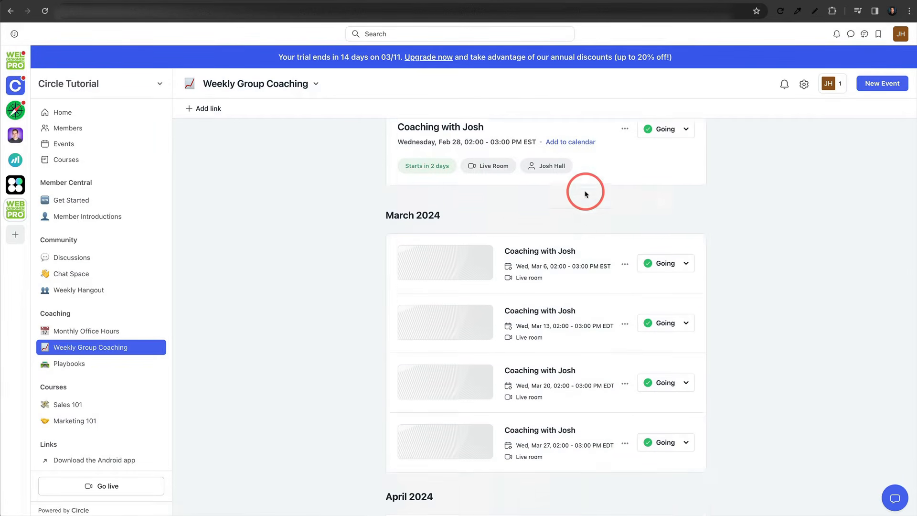
scroll(564, 169, "down", 10)
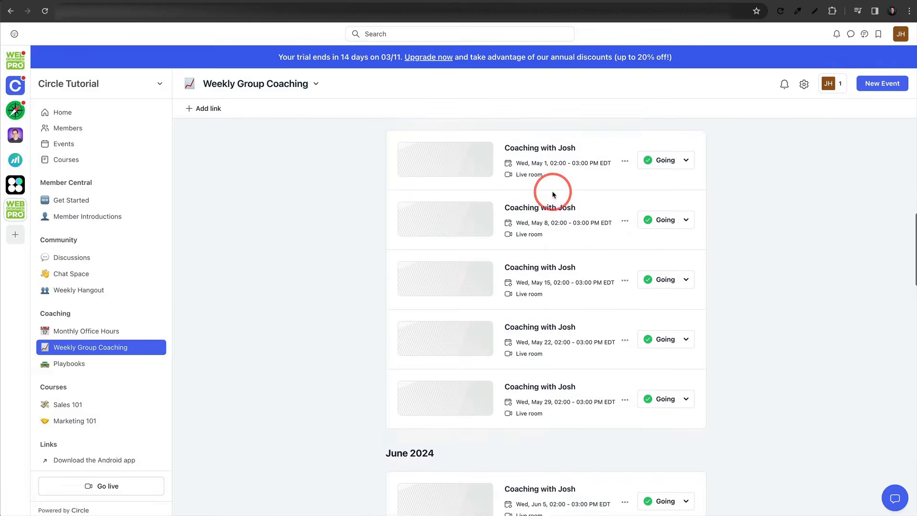
Check the Monthly Office Hours space, and review the combined coaching and office hours schedule on the community's Events page.
left_click(107, 329)
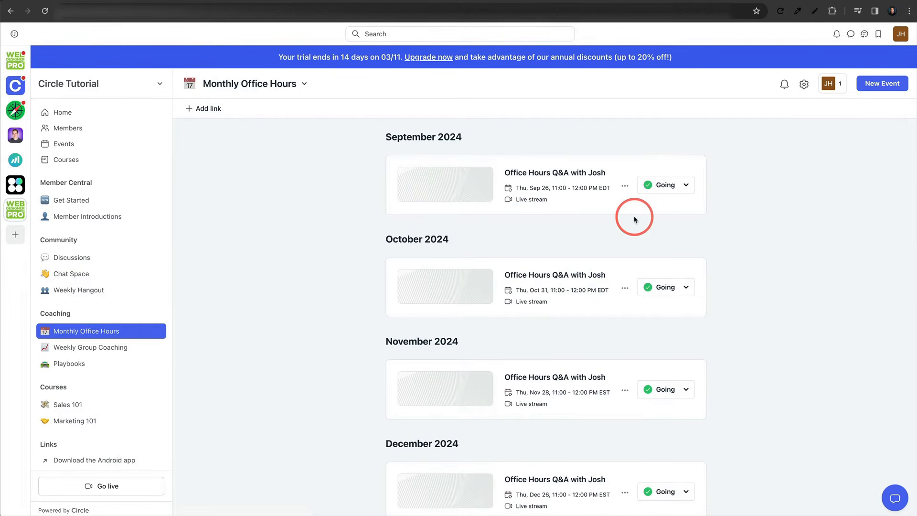
left_click(71, 144)
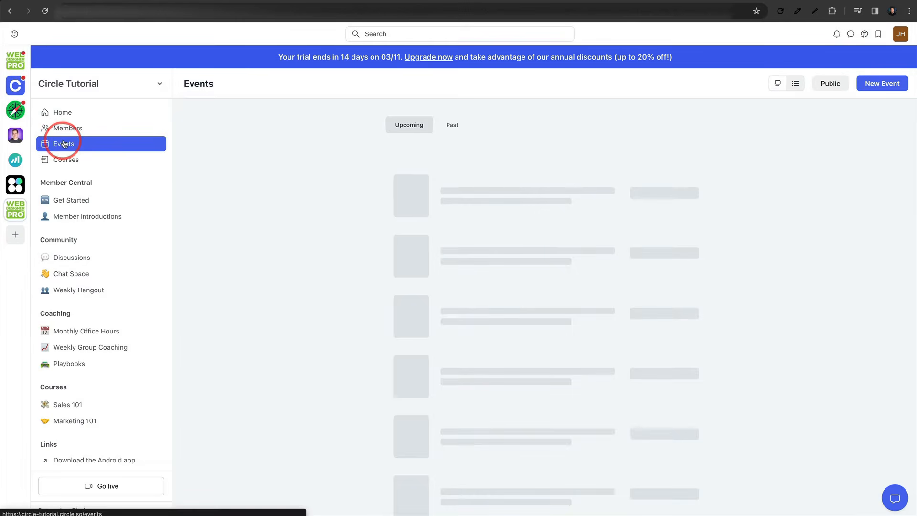
scroll(838, 172, "down", 4)
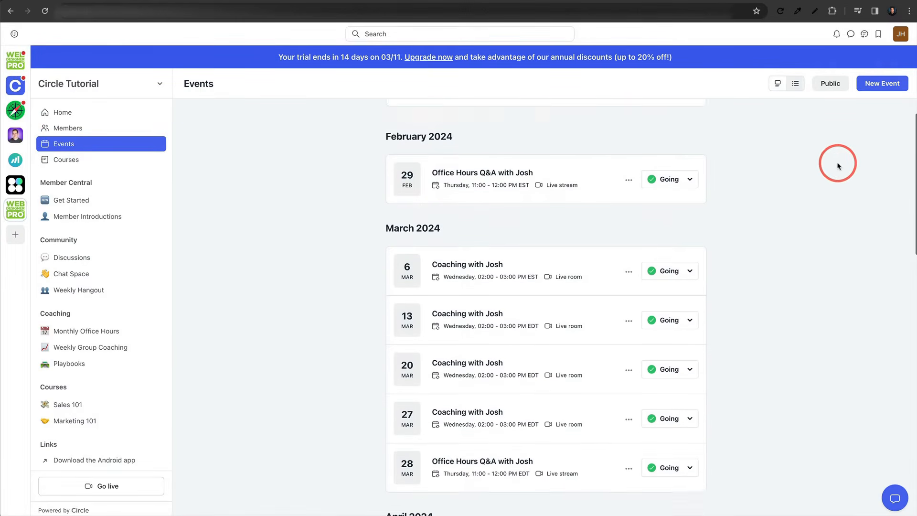
scroll(537, 142, "down", 8)
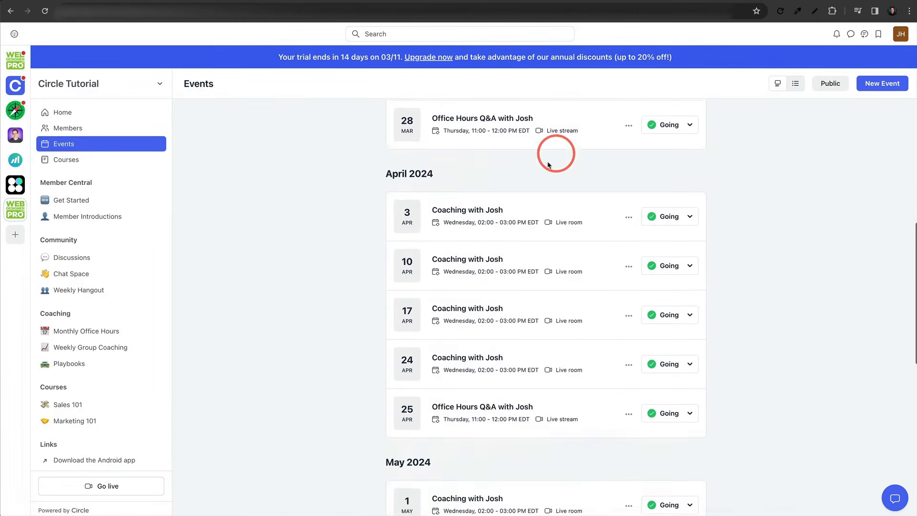
scroll(552, 165, "up", 2)
scroll(557, 166, "down", 2)
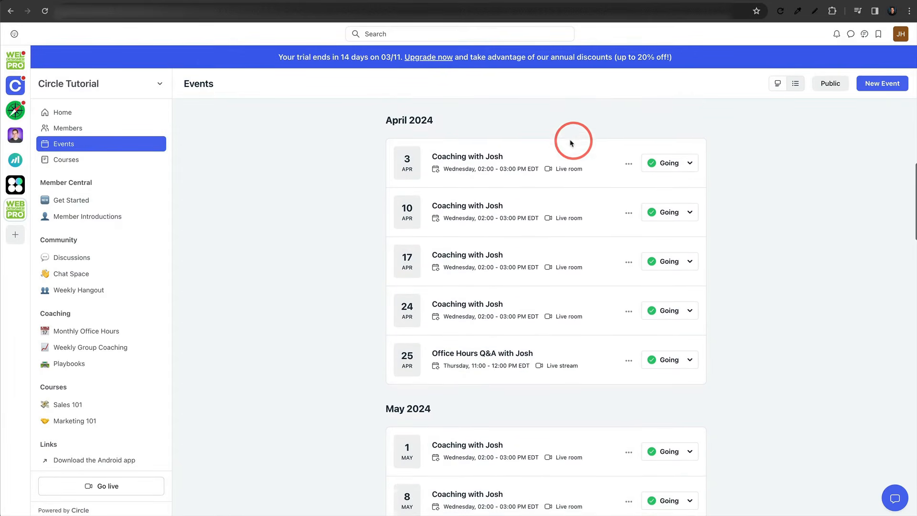
scroll(559, 184, "down", 3)
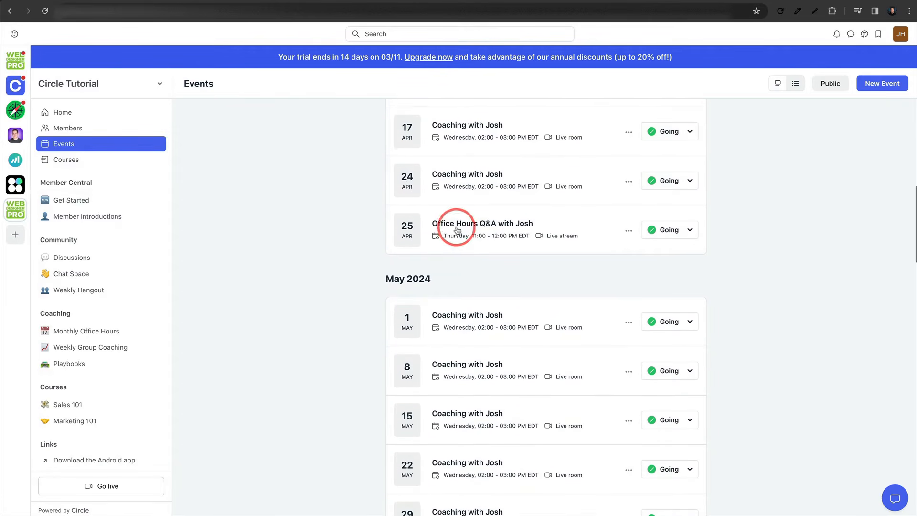
Look through the May and June 2024 coaching and office hours sessions in the community-wide event list.
scroll(539, 230, "down", 8)
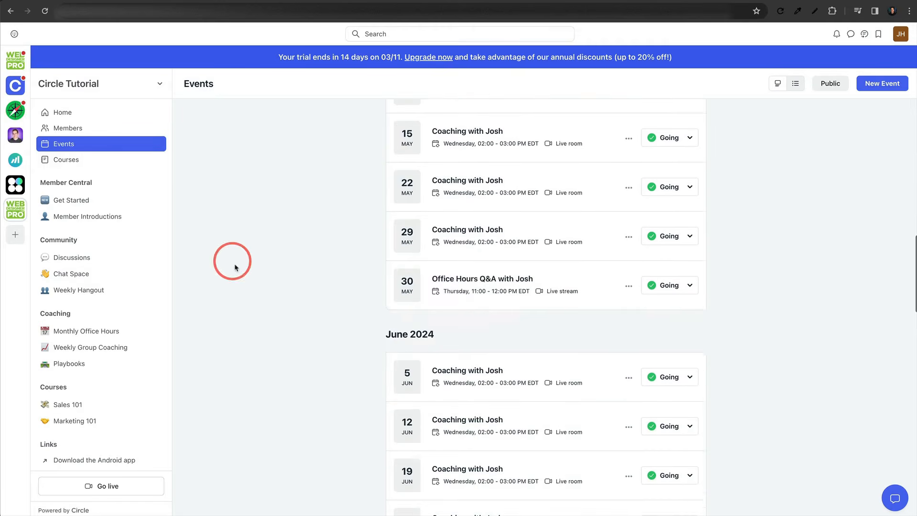
scroll(286, 261, "up", 10)
scroll(321, 261, "up", 10)
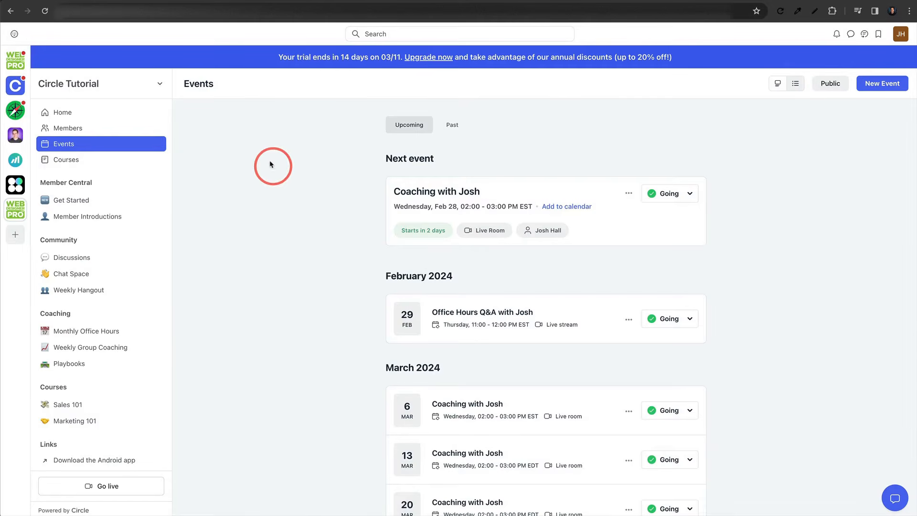
Open the Weekly Hangout space's settings and change the space name to Member Hangouts.
left_click(81, 292)
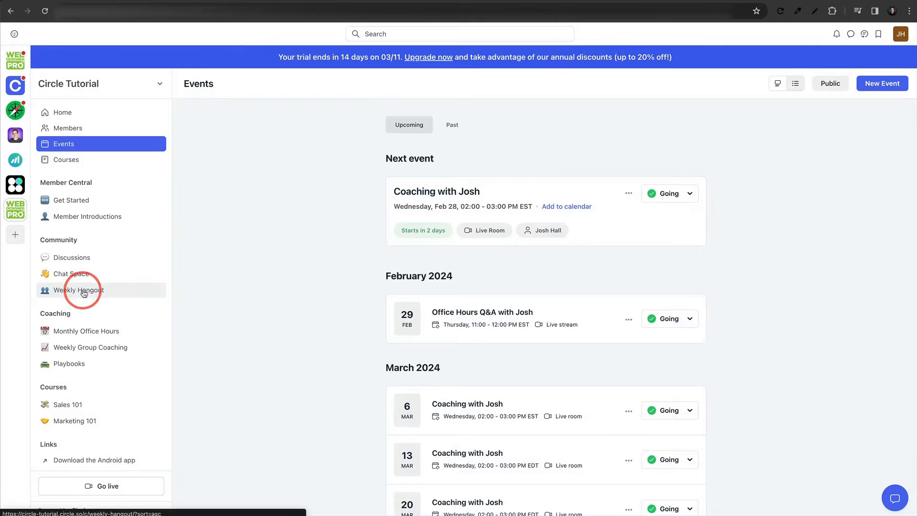
left_click(240, 87)
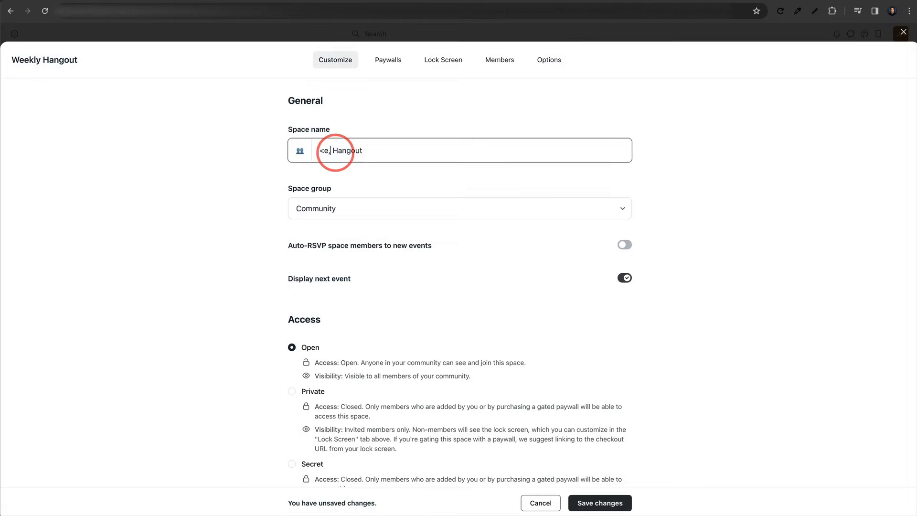
type("er")
left_click(444, 154)
type("s")
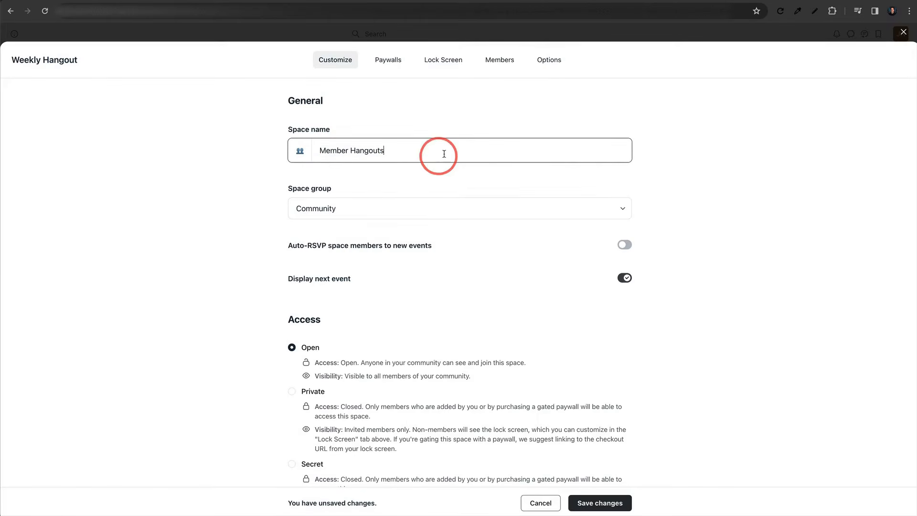
scroll(454, 134, "down", 2)
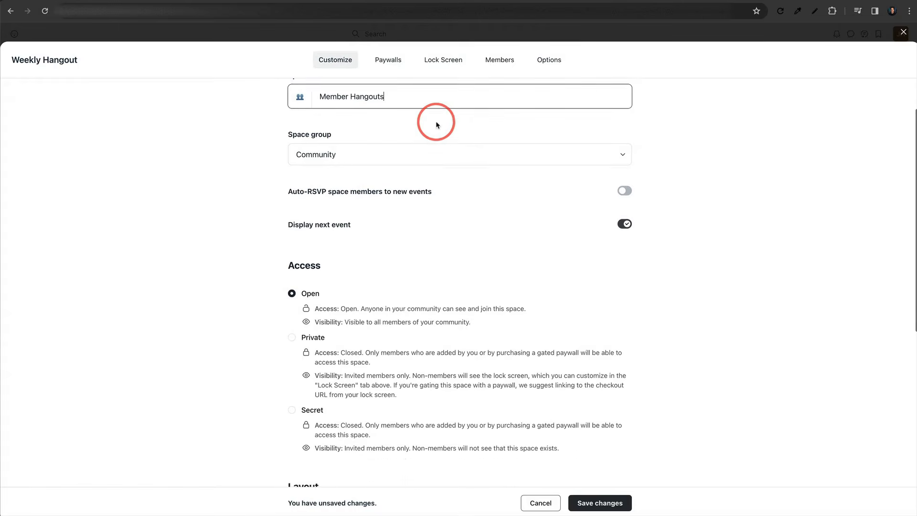
scroll(433, 115, "down", 5)
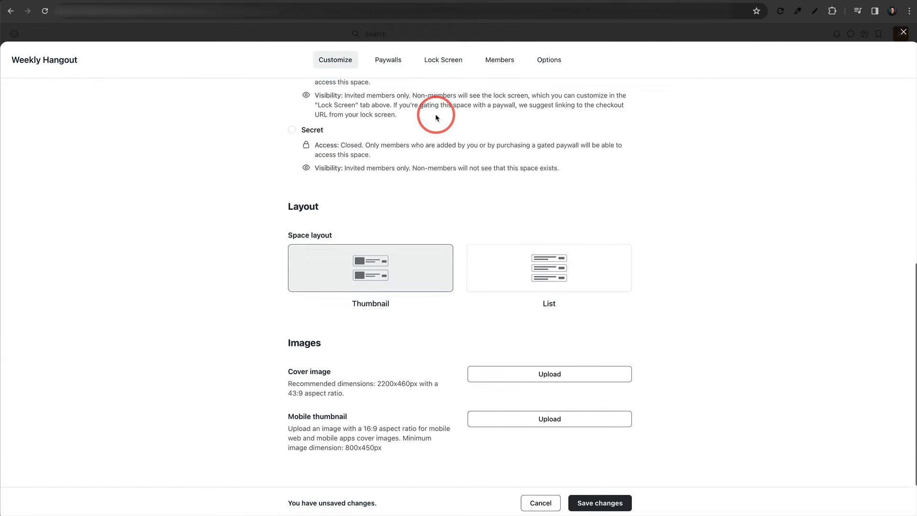
scroll(445, 117, "up", 5)
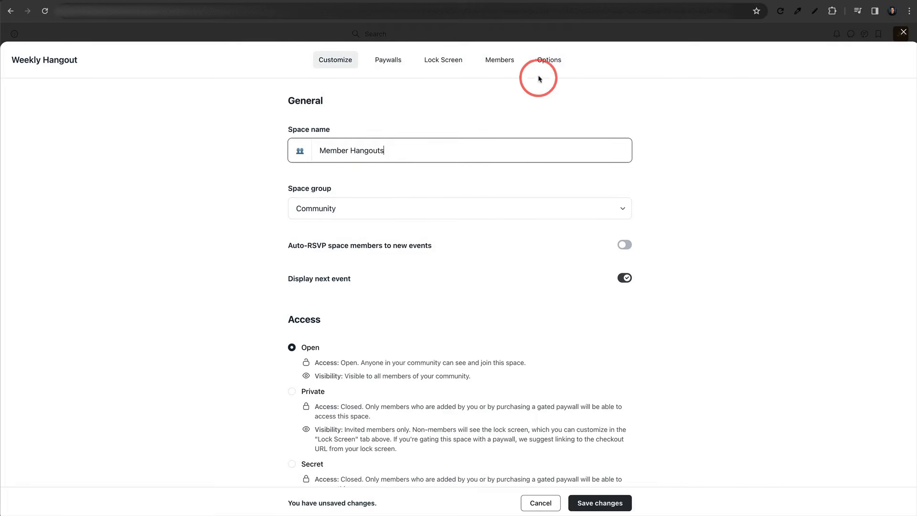
Set the hangout space's custom URL slug to member-hangout.
left_click(548, 63)
scroll(409, 191, "down", 4)
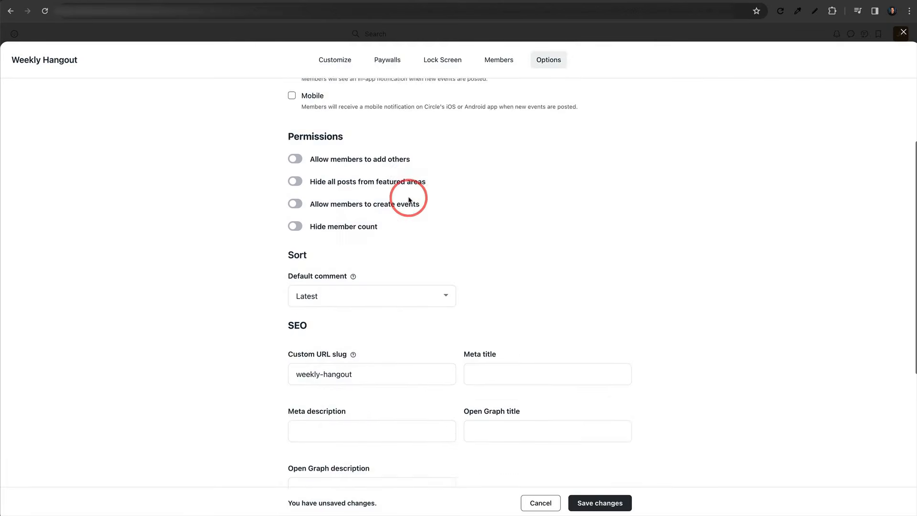
double_click(304, 323)
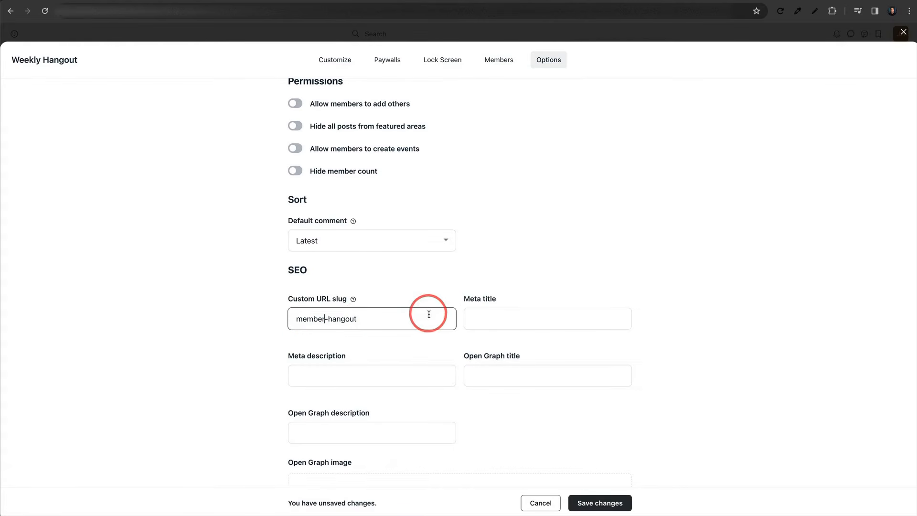
scroll(526, 368, "up", 4)
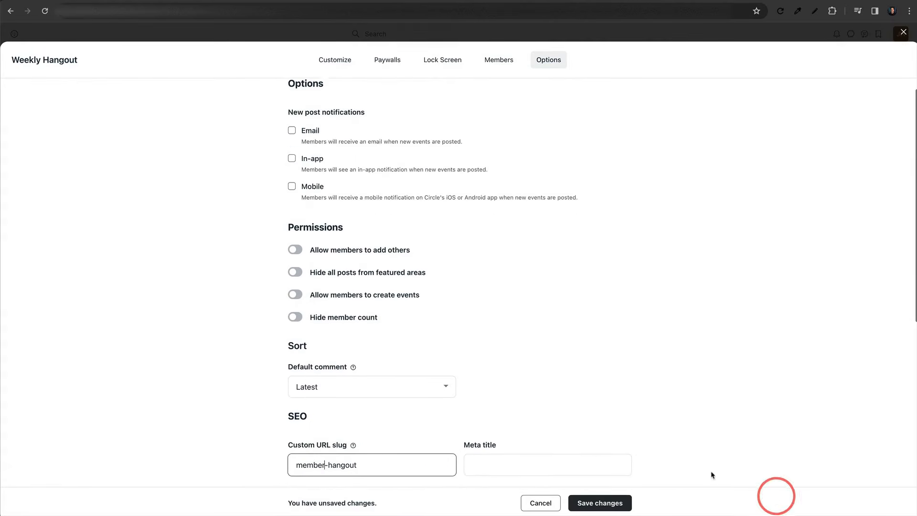
Rename the Weekly Hangout space to Member Hangout and save the space settings.
left_click(337, 60)
double_click(340, 157)
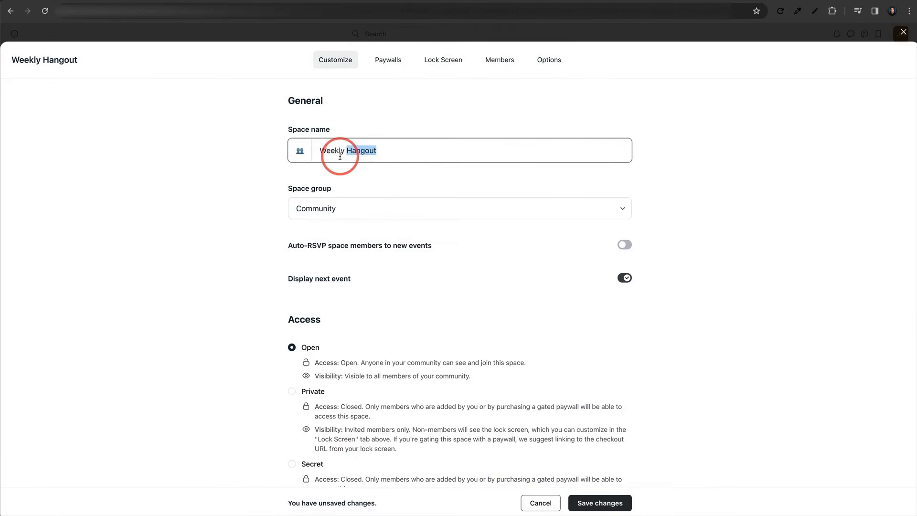
double_click(333, 151)
type("Memb")
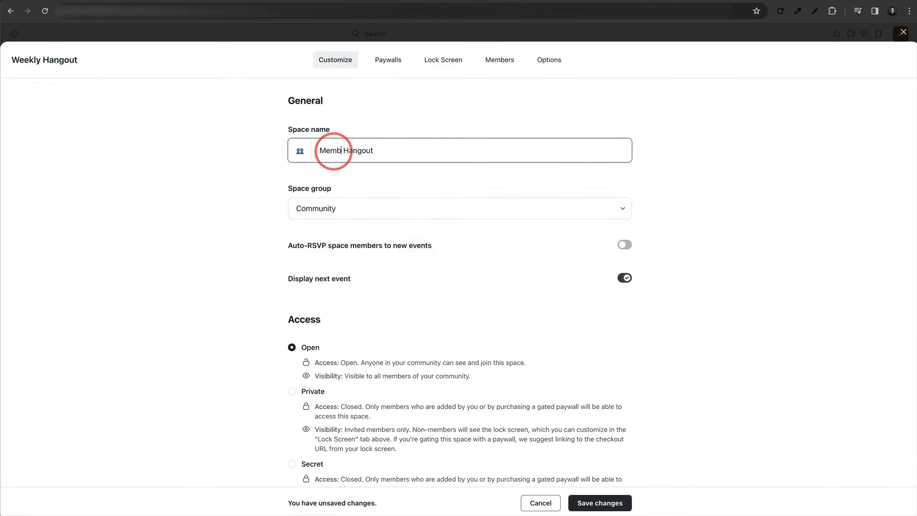
type("ers")
left_click(597, 502)
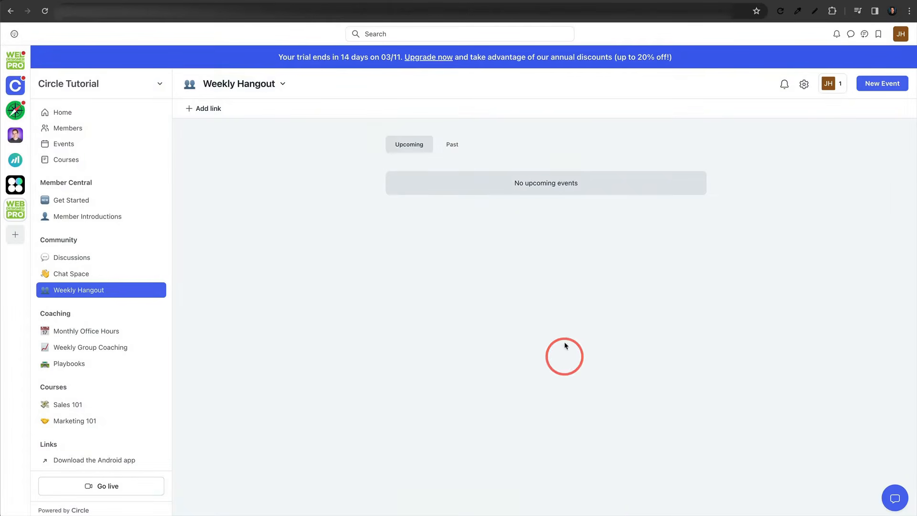
Create an event titled Monthly Member Hangout for Mar 1, 2024, 12:00 PM to 1:00 PM, repeating monthly on the 1st Friday.
left_click(869, 89)
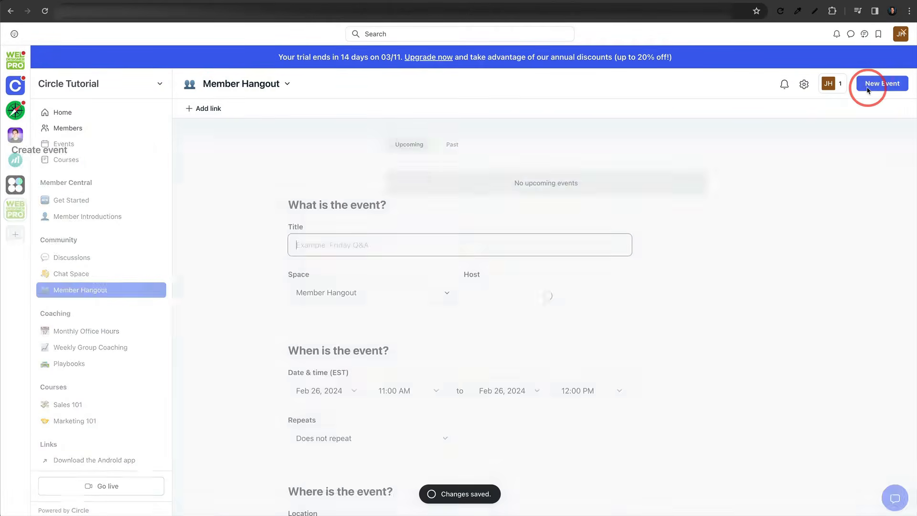
type("Monthly Member Hangout")
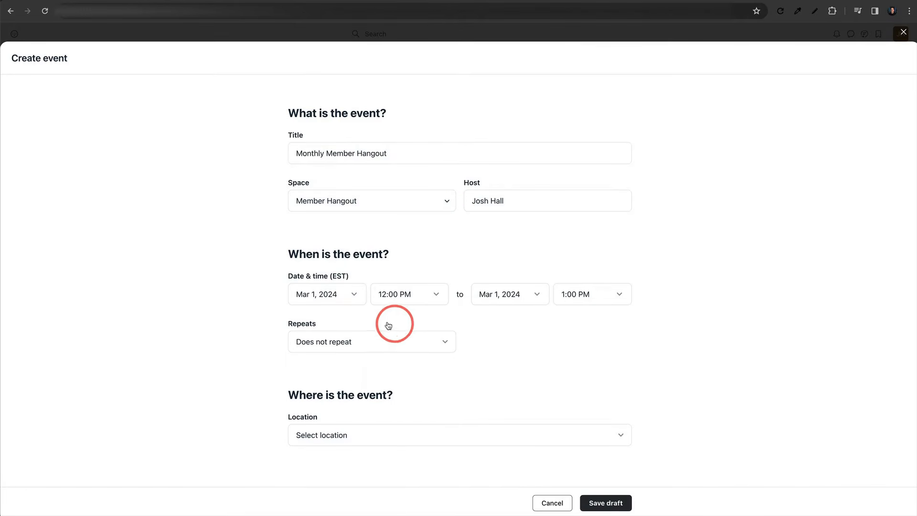
left_click(411, 336)
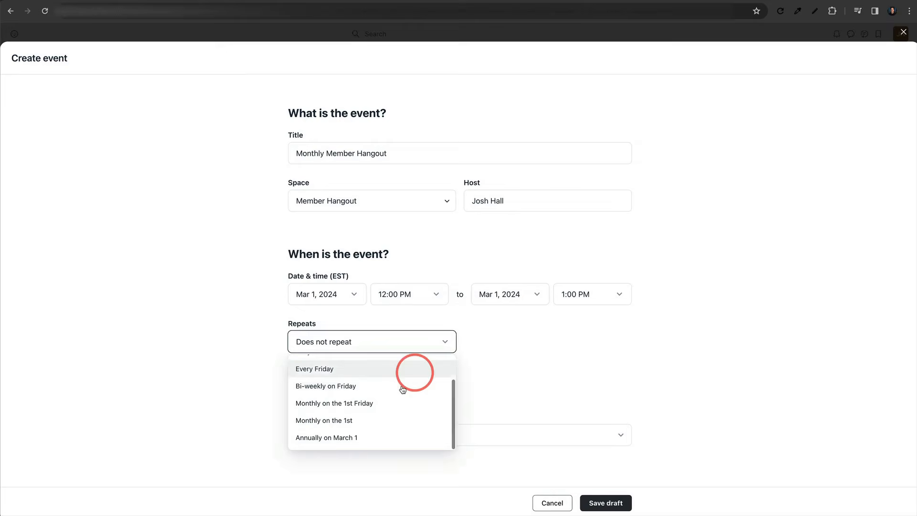
left_click(372, 406)
scroll(583, 199, "down", 2)
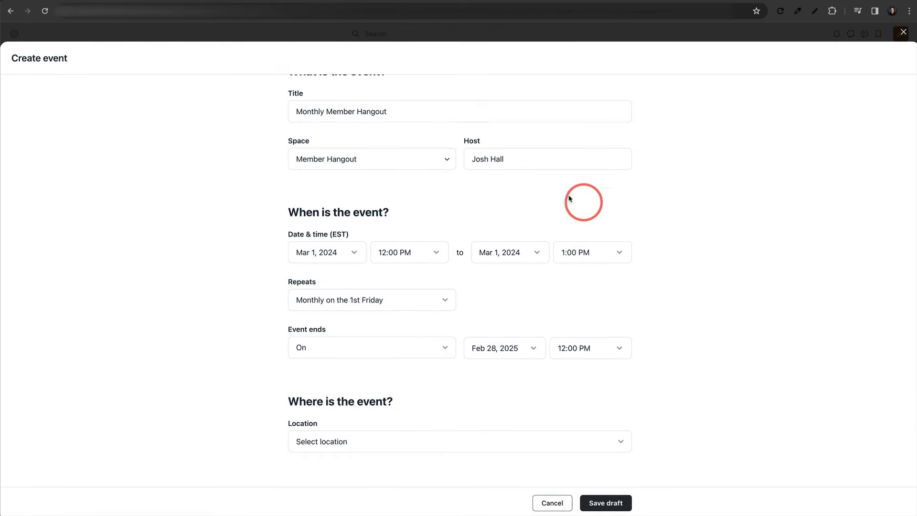
Set the hangout event's location to Circle Live Room and turn off recording.
left_click(420, 439)
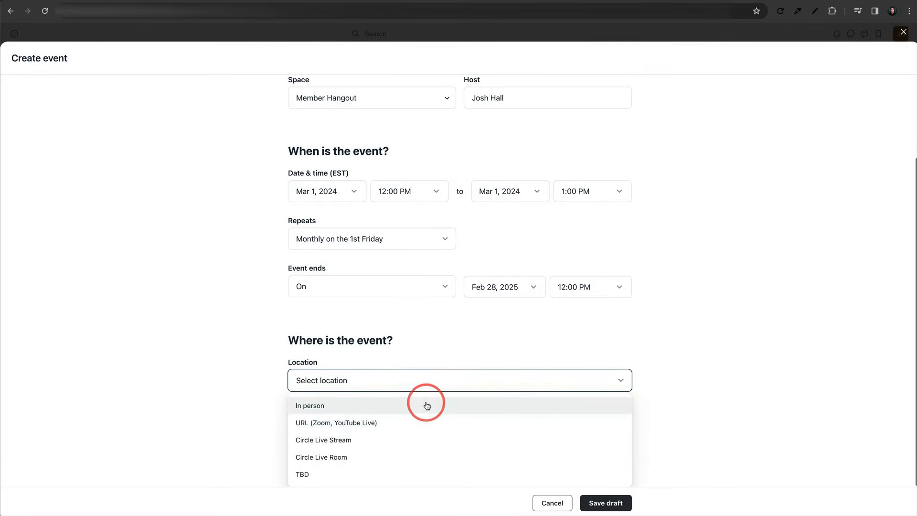
left_click(352, 456)
scroll(406, 397, "down", 1)
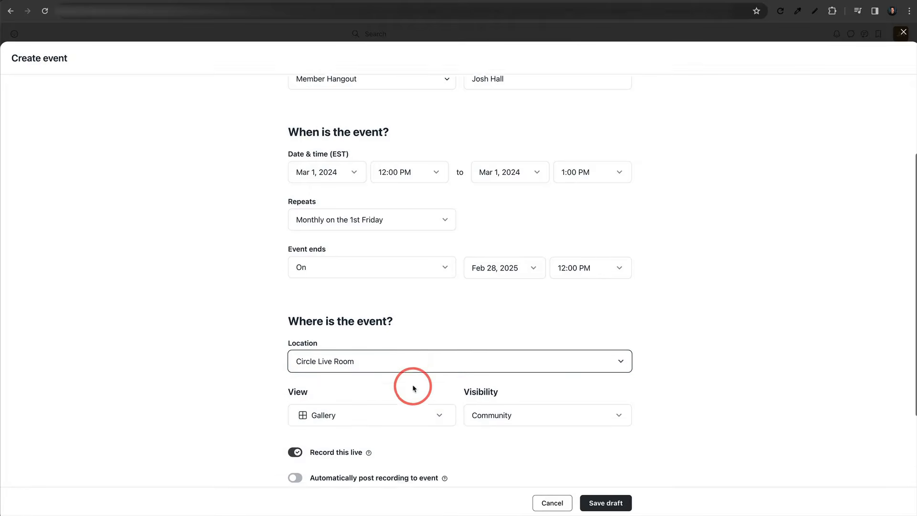
scroll(413, 388, "down", 2)
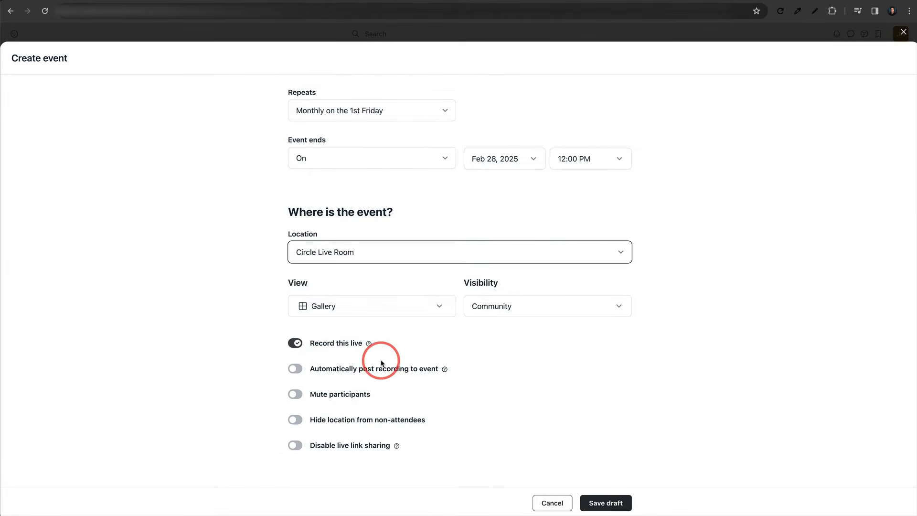
left_click(296, 343)
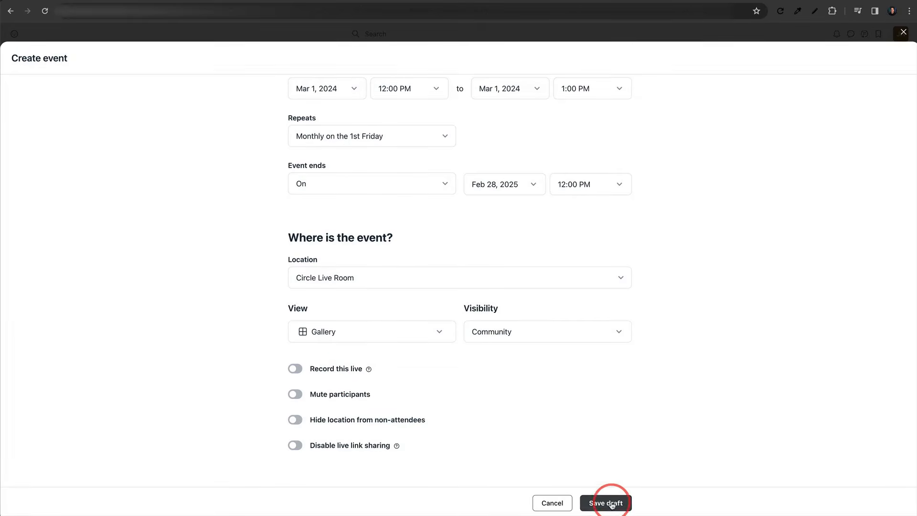
scroll(490, 342, "up", 5)
scroll(451, 253, "down", 5)
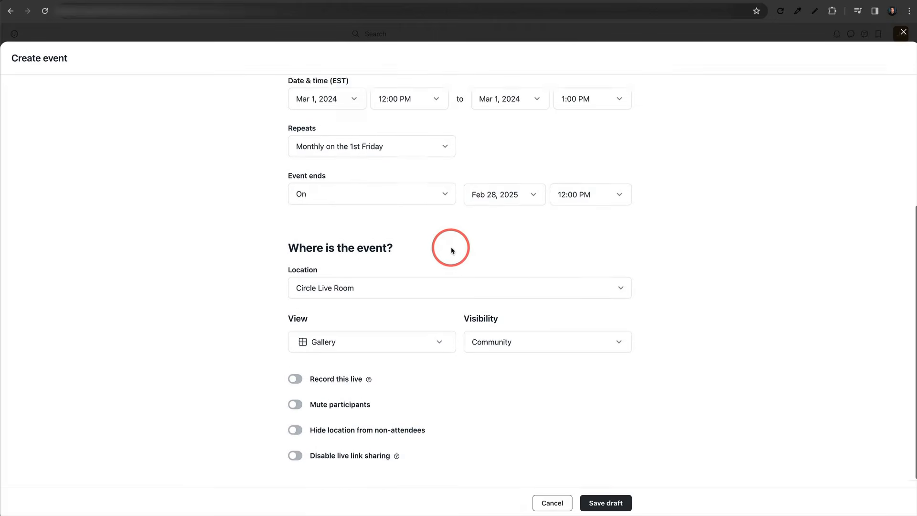
Save the Monthly Member Hangout as a draft and publish all events in its series.
left_click(605, 502)
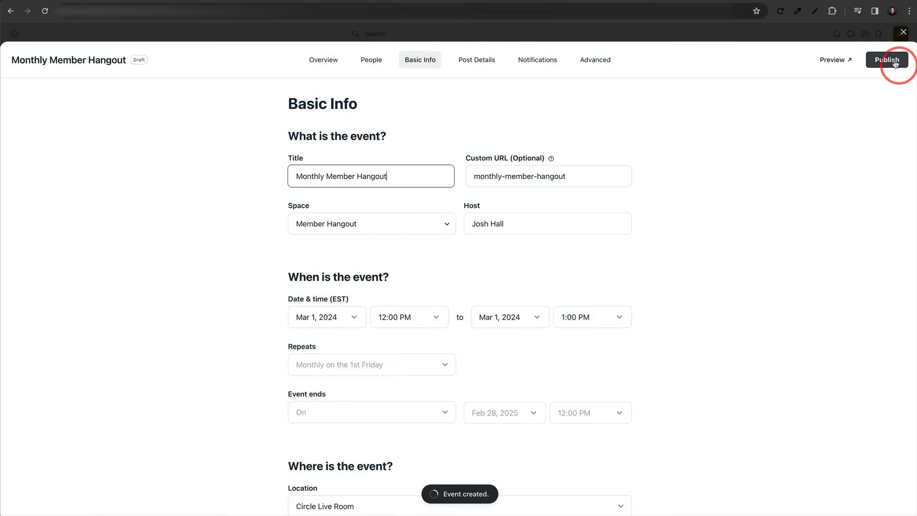
left_click(894, 60)
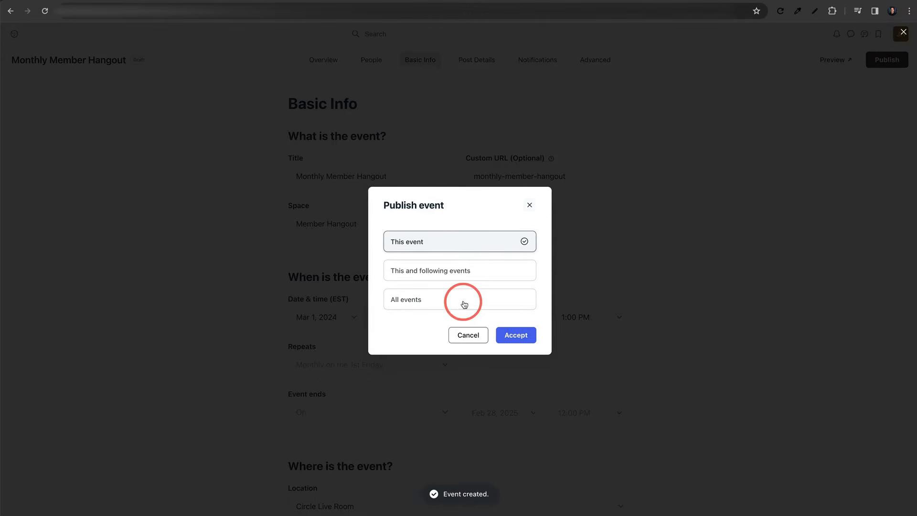
left_click(516, 335)
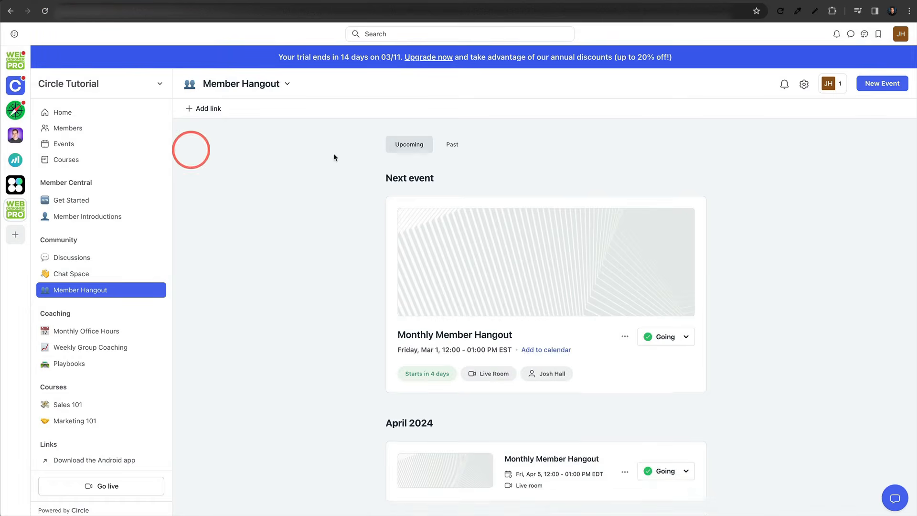
Look through the upcoming monthly hangouts in the Member Hangout space and check the community's Events page.
scroll(625, 180, "down", 2)
scroll(625, 179, "down", 17)
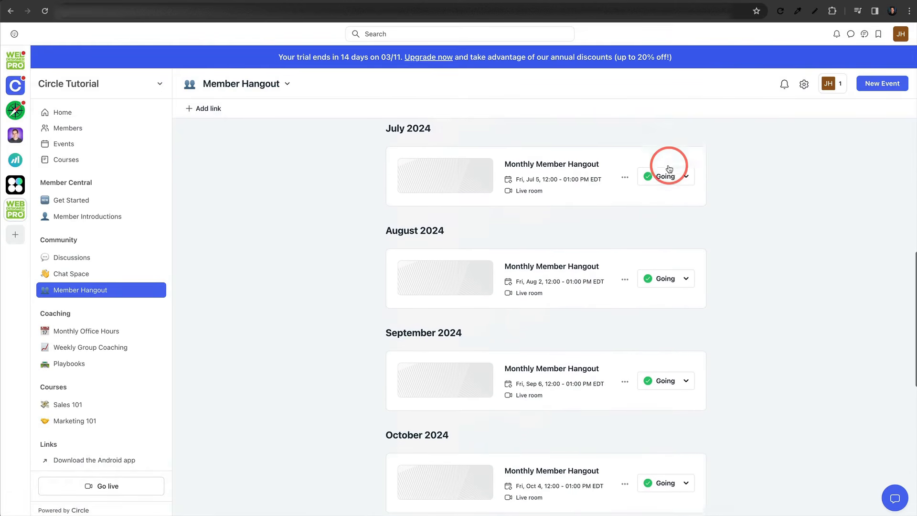
scroll(674, 171, "down", 2)
scroll(640, 233, "up", 15)
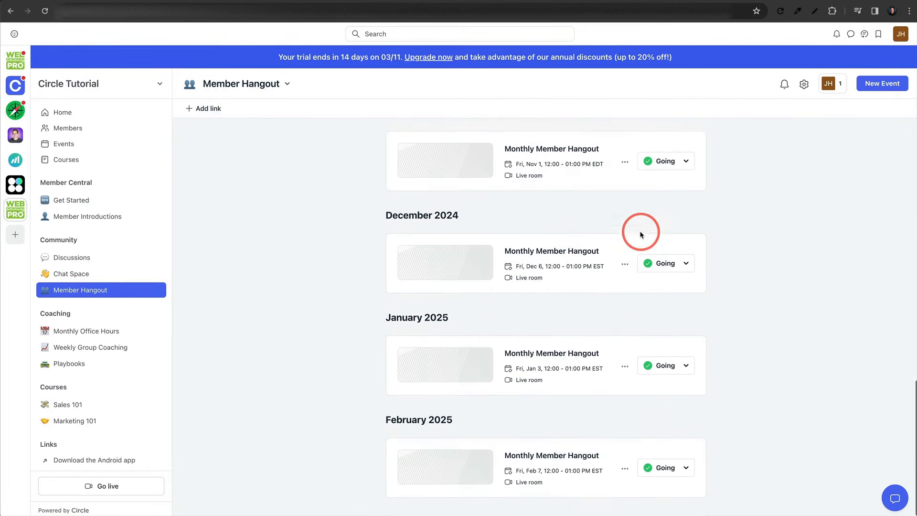
scroll(641, 227, "up", 7)
scroll(546, 332, "down", 2)
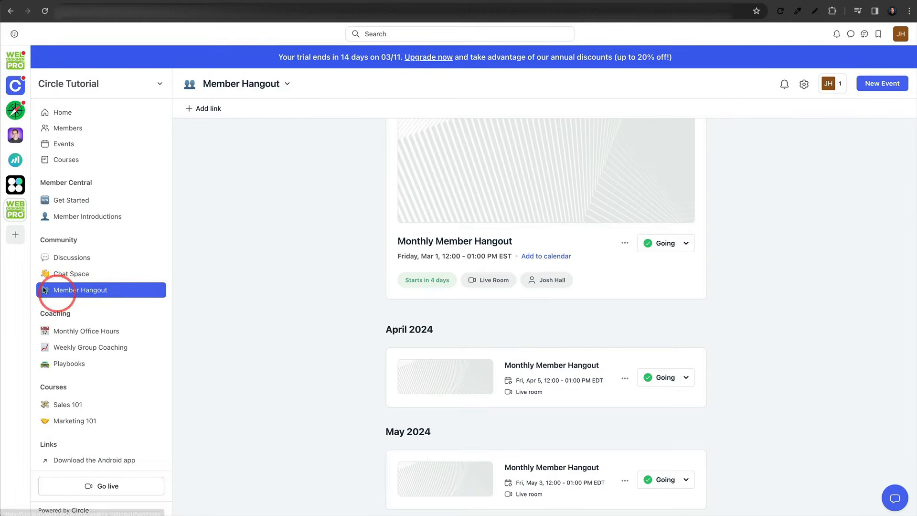
left_click(89, 147)
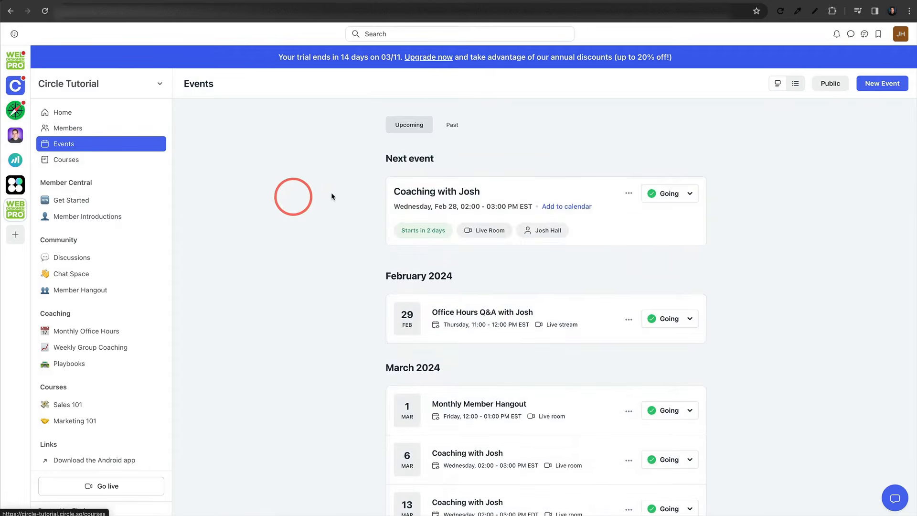
Review the community's upcoming events list, including the recurring coaching, office hours and hangout events in the following months.
scroll(313, 178, "down", 7)
scroll(762, 341, "up", 2)
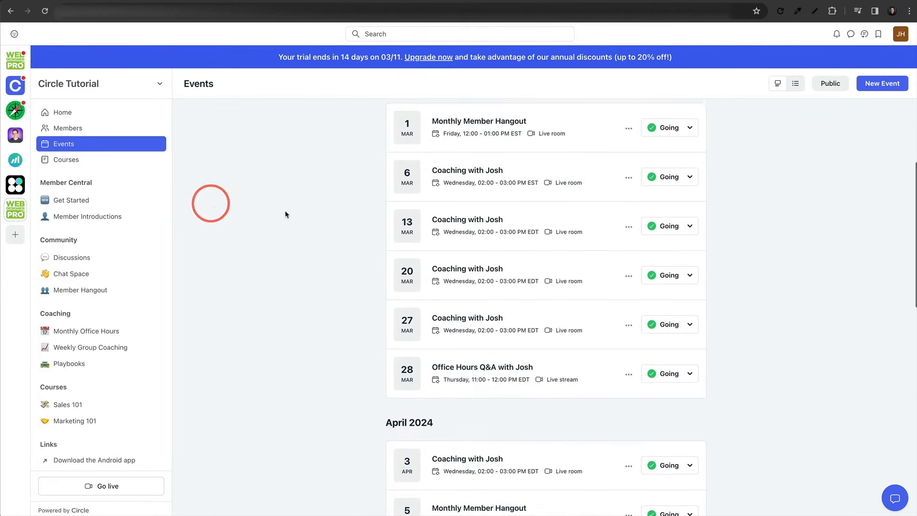
scroll(329, 164, "up", 2)
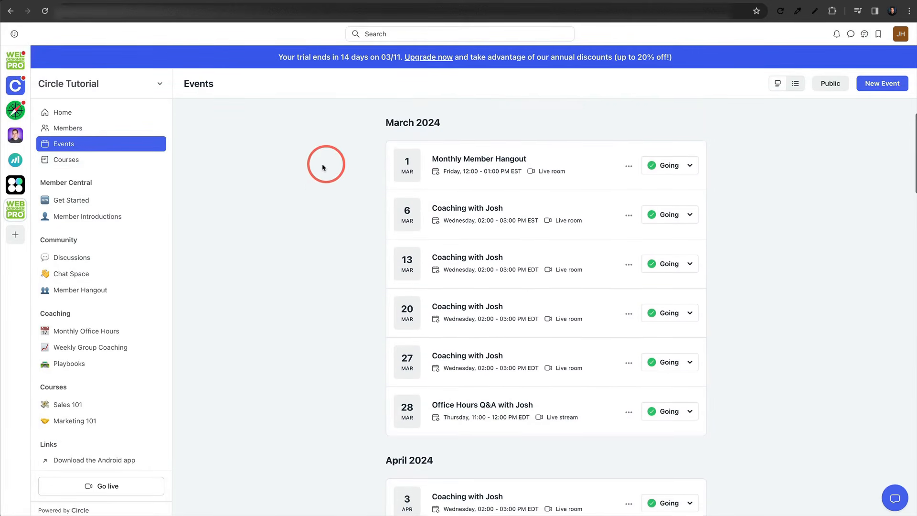
scroll(568, 166, "down", 2)
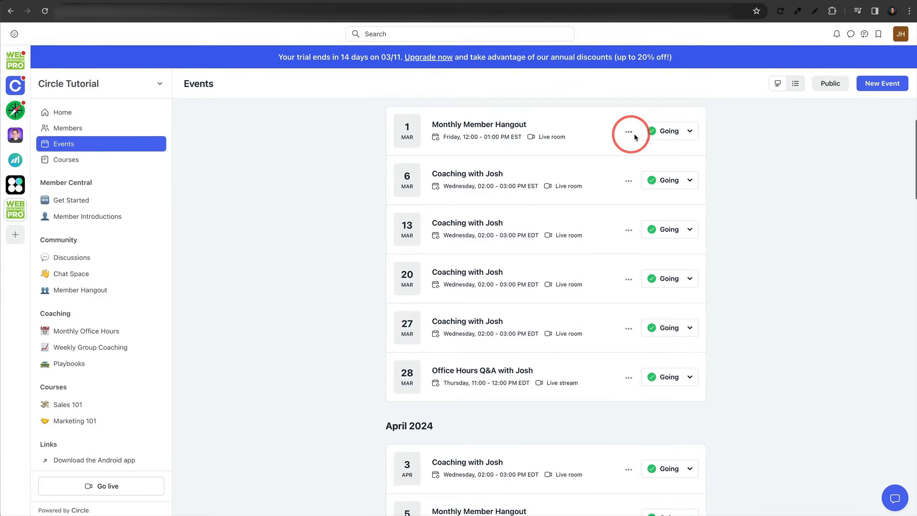
scroll(555, 220, "down", 2)
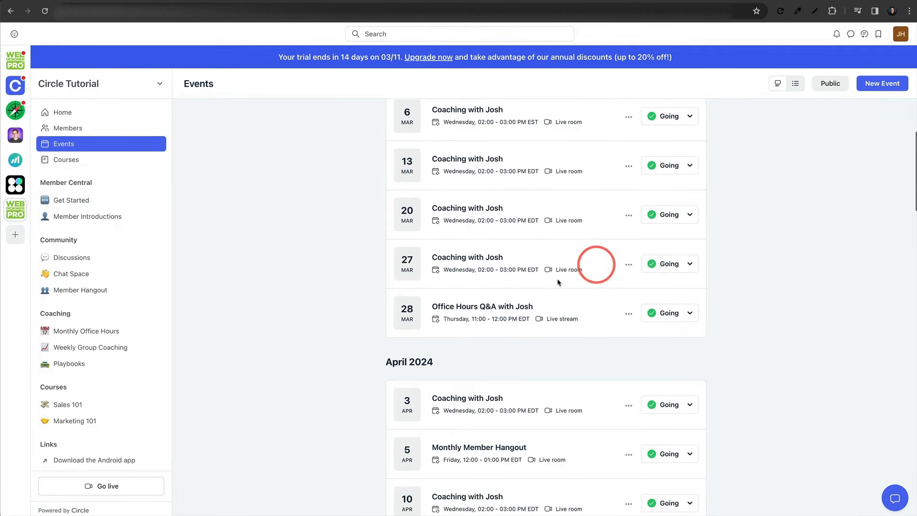
scroll(568, 239, "down", 15)
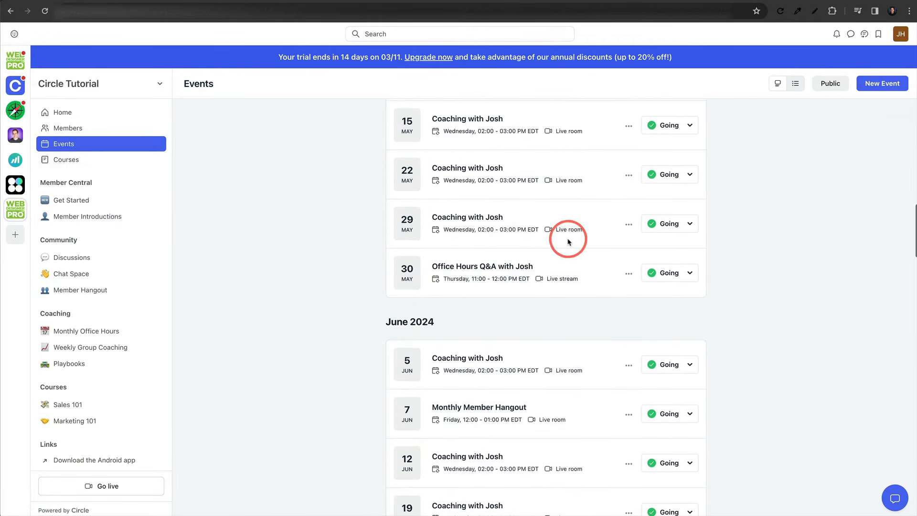
scroll(568, 239, "up", 20)
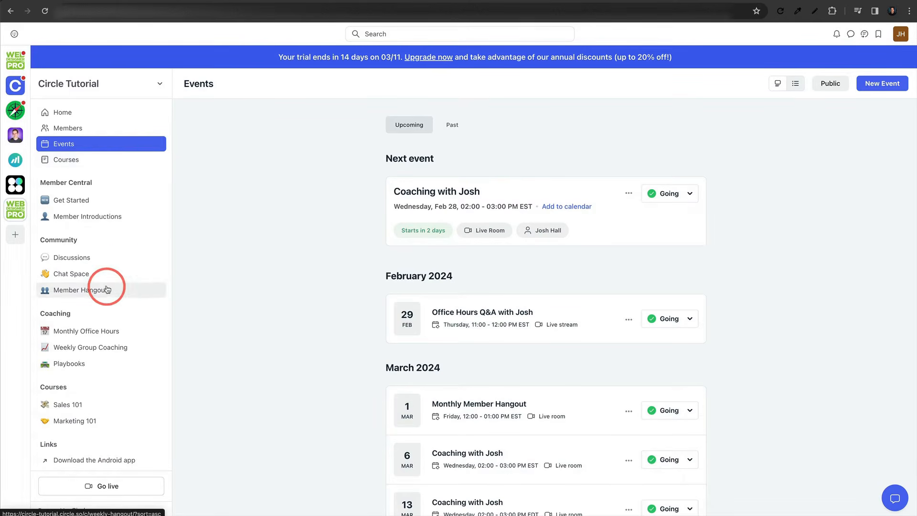
scroll(111, 282, "down", 1)
scroll(112, 282, "up", 1)
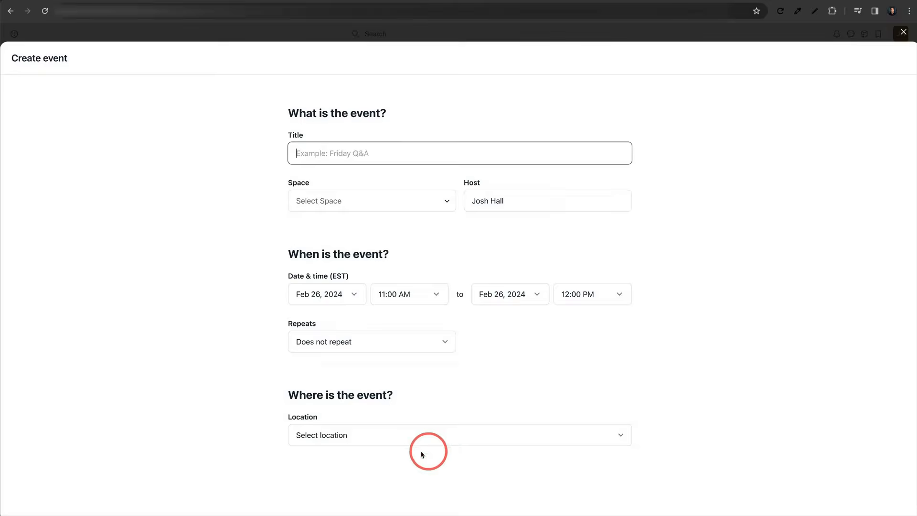
left_click(414, 435)
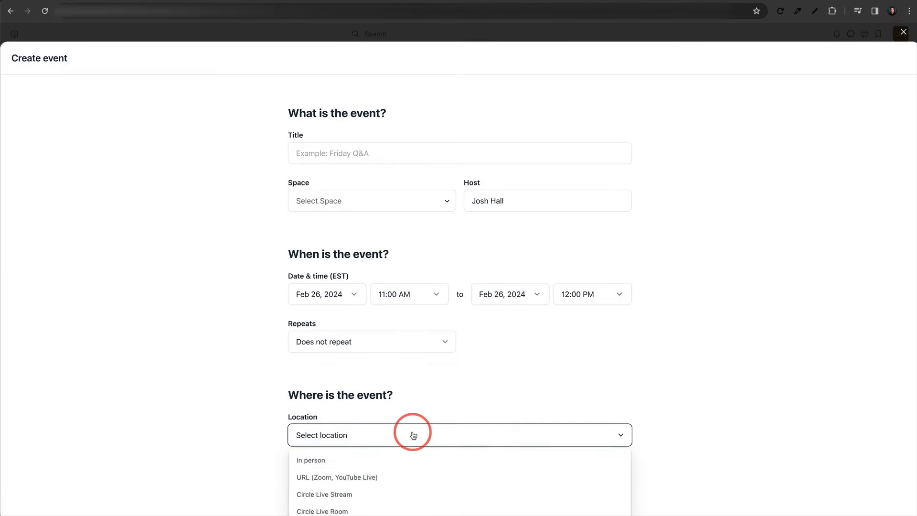
left_click(339, 465)
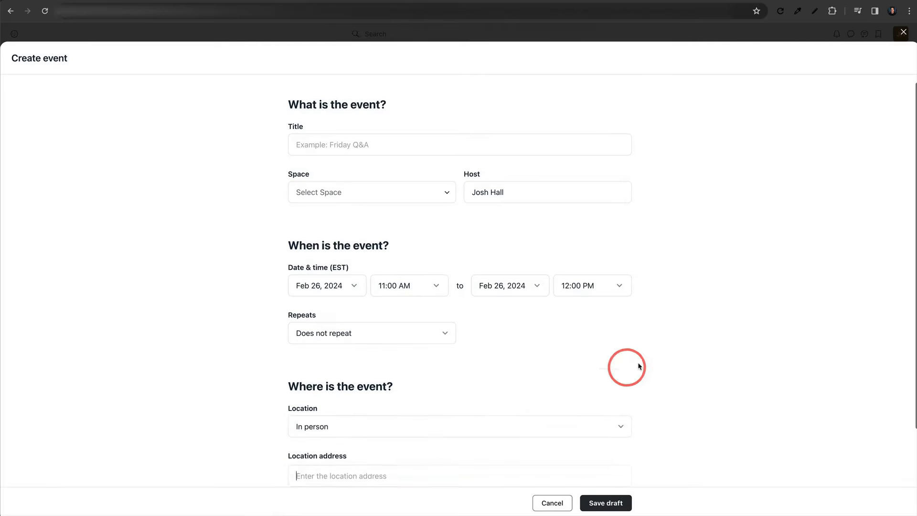
scroll(639, 365, "down", 3)
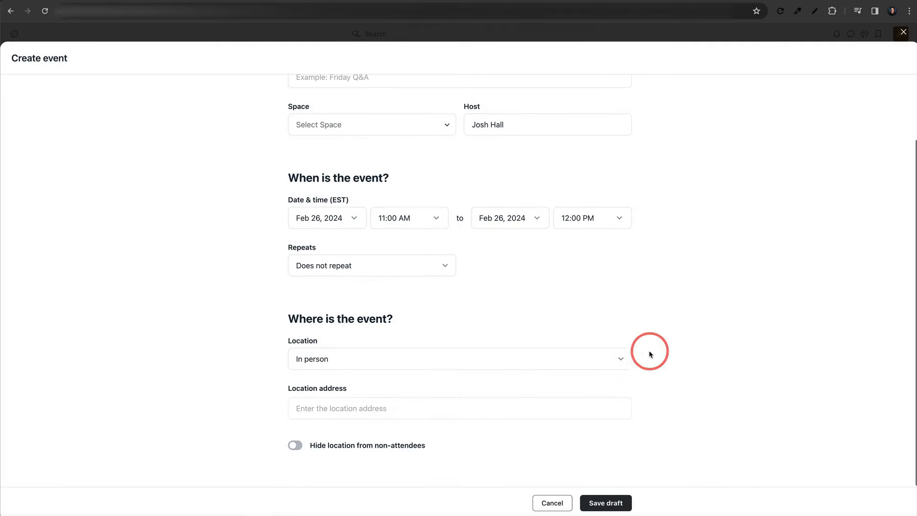
left_click(905, 32)
key("Return")
Open the next coaching event, scheduled for Wednesday, February 28, from the events list.
left_click(345, 169)
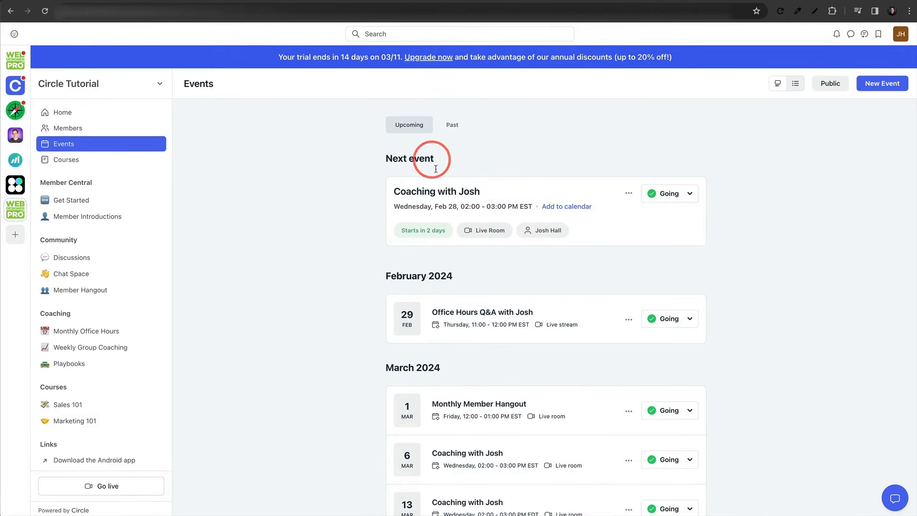
left_click(452, 195)
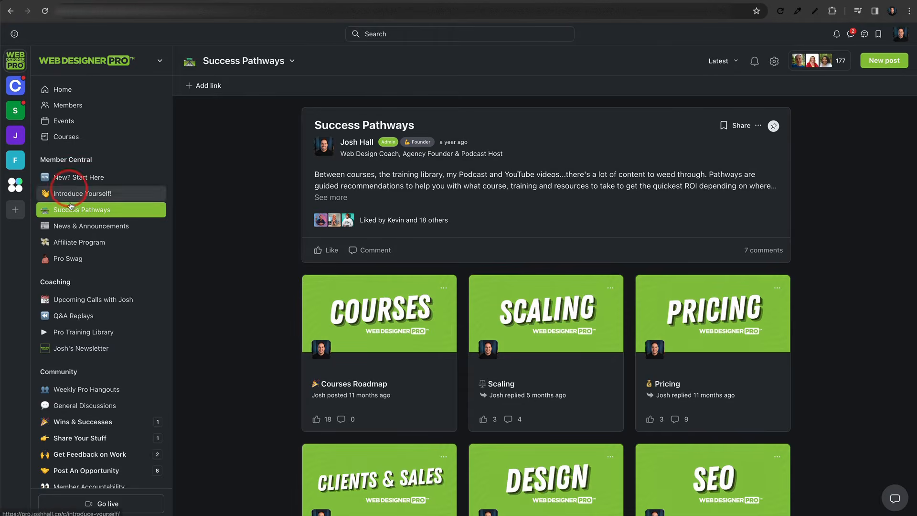
Review the upcoming calls space under Coaching in the Web Designer Pro community.
left_click(75, 297)
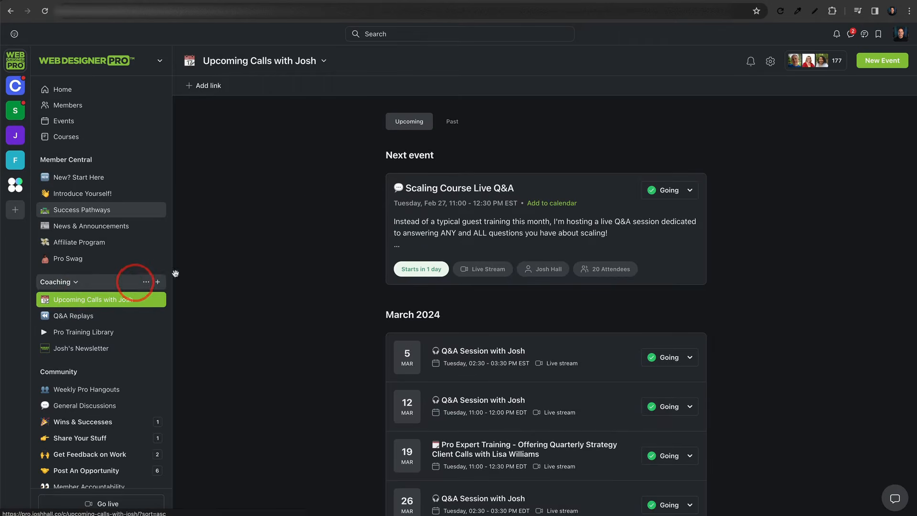
scroll(334, 196, "down", 4)
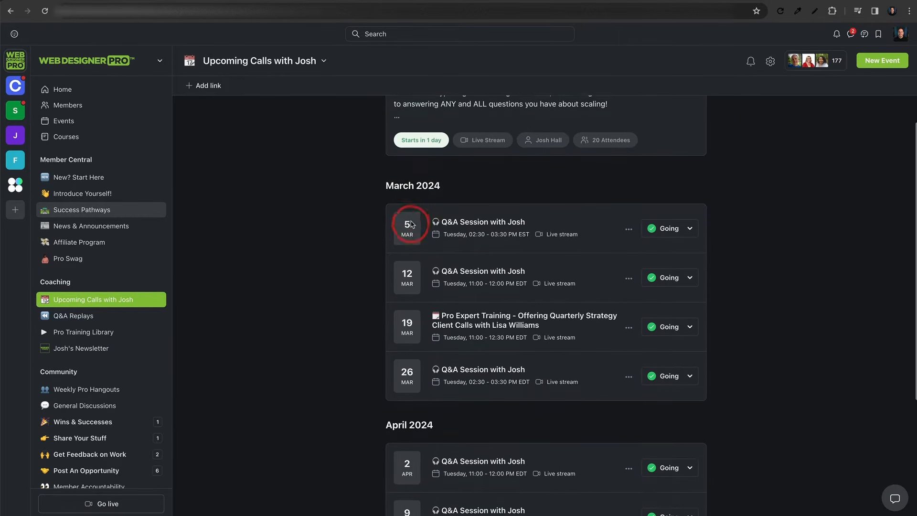
scroll(502, 320, "up", 4)
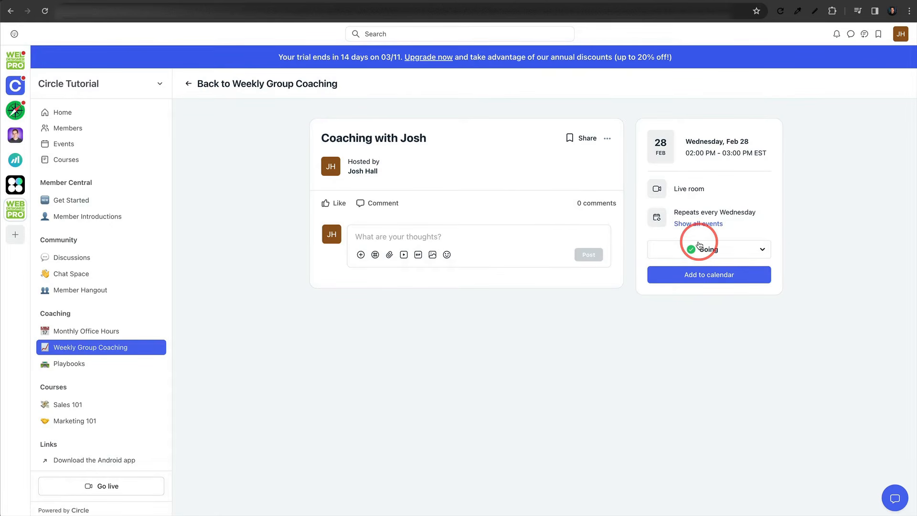
Set up a live stream in the Circle Tutorial community with the title "Test Live" and the description "Deets".
left_click(134, 484)
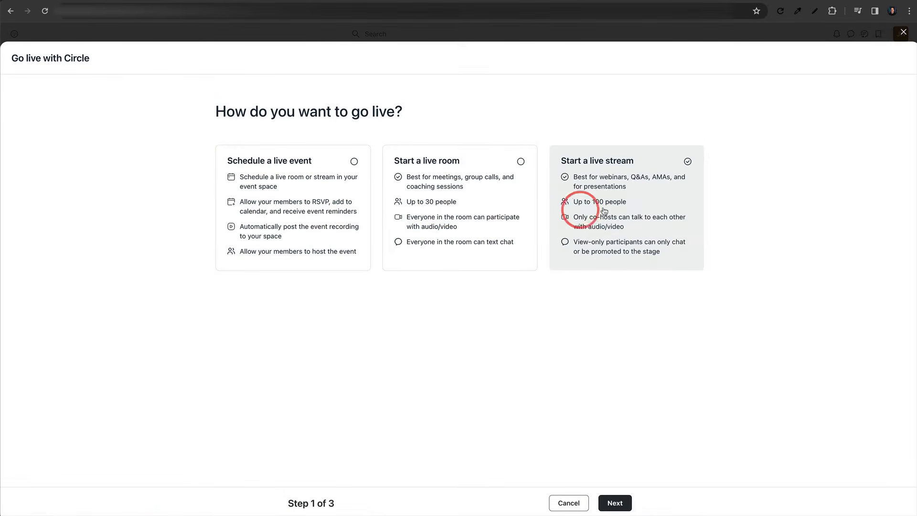
left_click(626, 504)
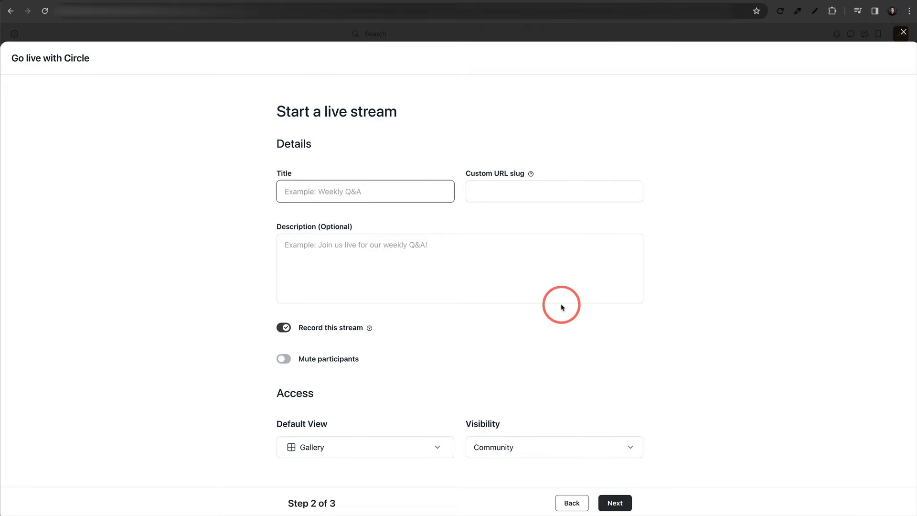
type("Rtest")
key("BackSpace")
key("BackSpace")
key("BackSpace")
key("BackSpace")
key("BackSpace")
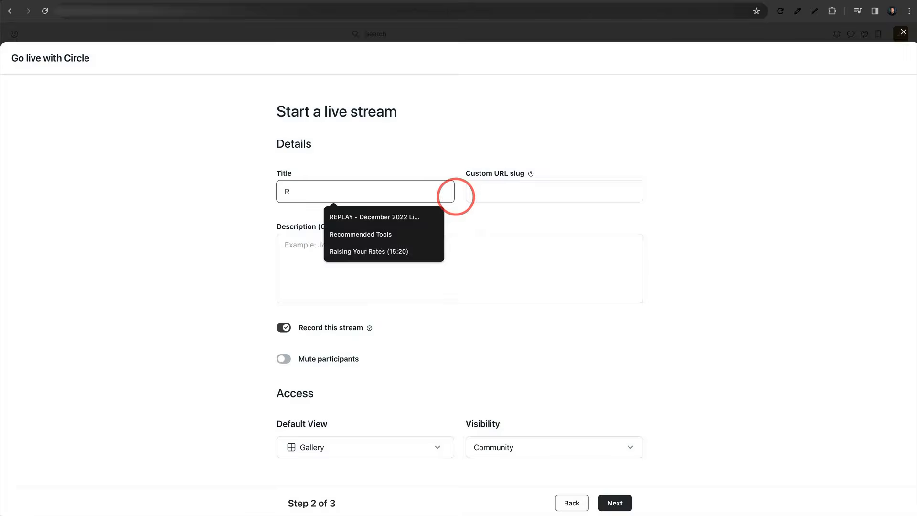
type("Test Live")
scroll(424, 147, "down", 1)
left_click(449, 259)
type("Deets")
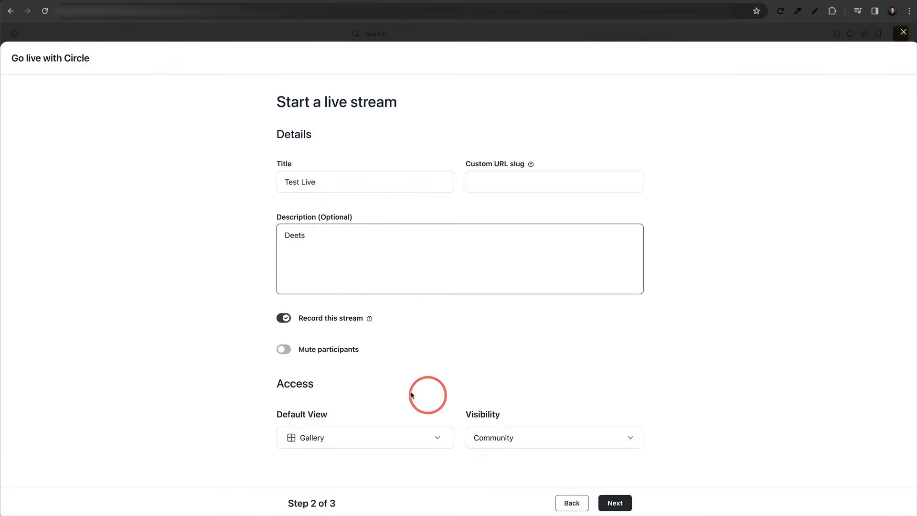
Continue without inviting members, enter the live stream's backstage, and dismiss the camera and microphone permission request.
left_click(614, 503)
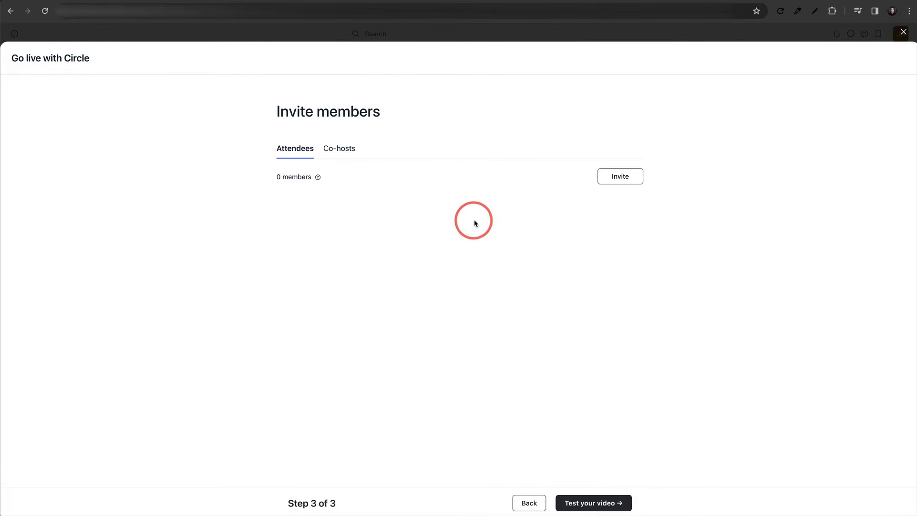
left_click(605, 506)
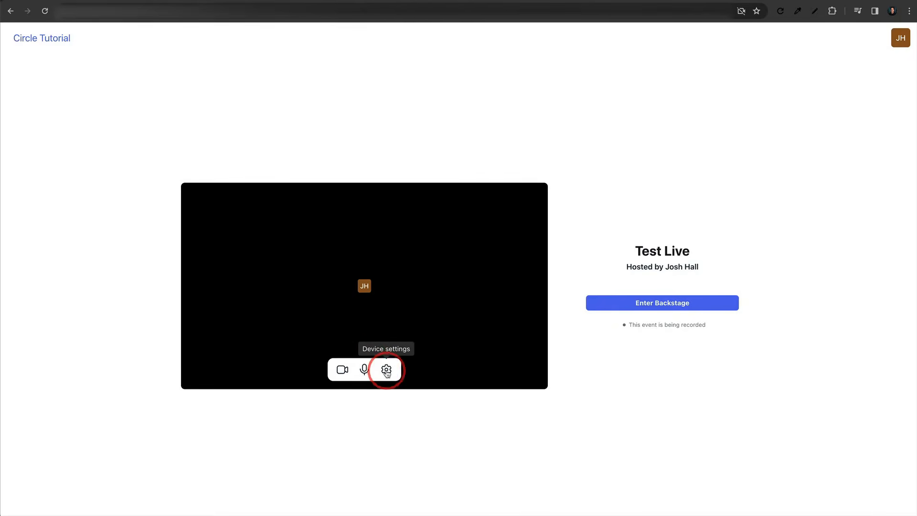
left_click(659, 306)
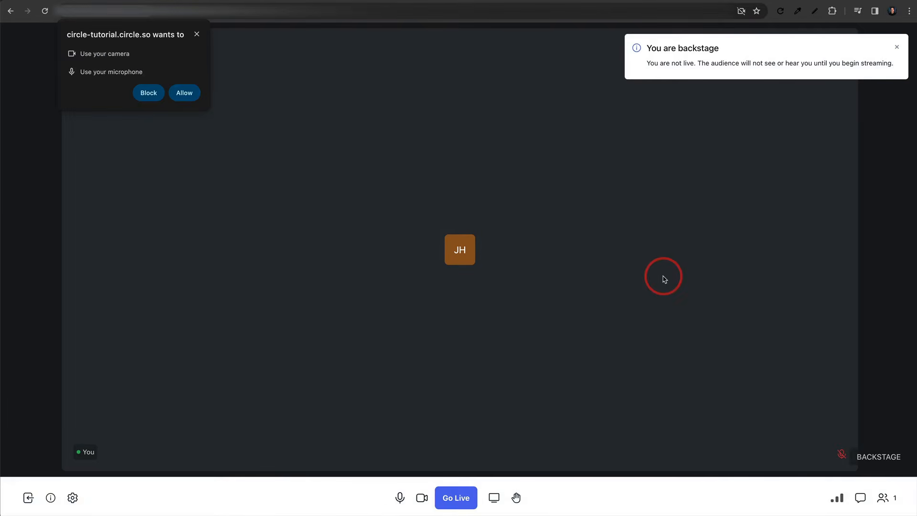
left_click(197, 35)
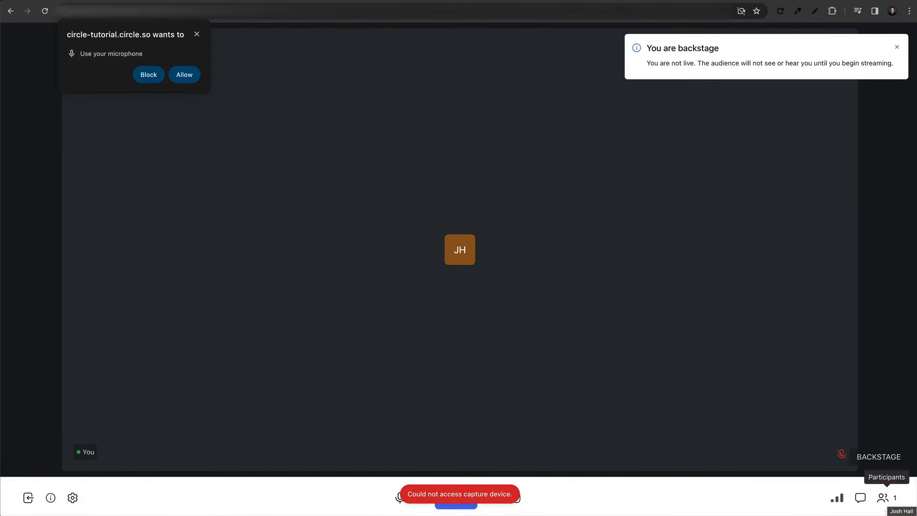
Dismiss the backstage notice and look at the stream's chat and participants list.
left_click(897, 47)
left_click(861, 498)
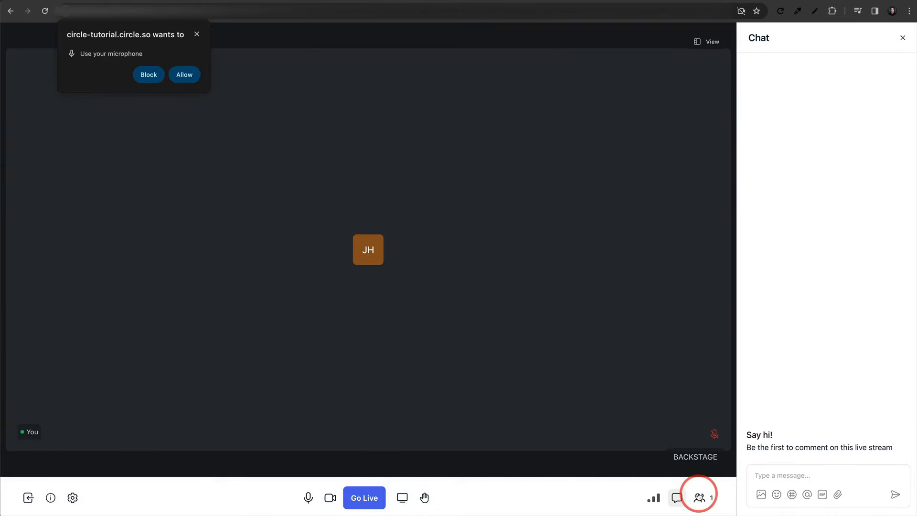
left_click(699, 498)
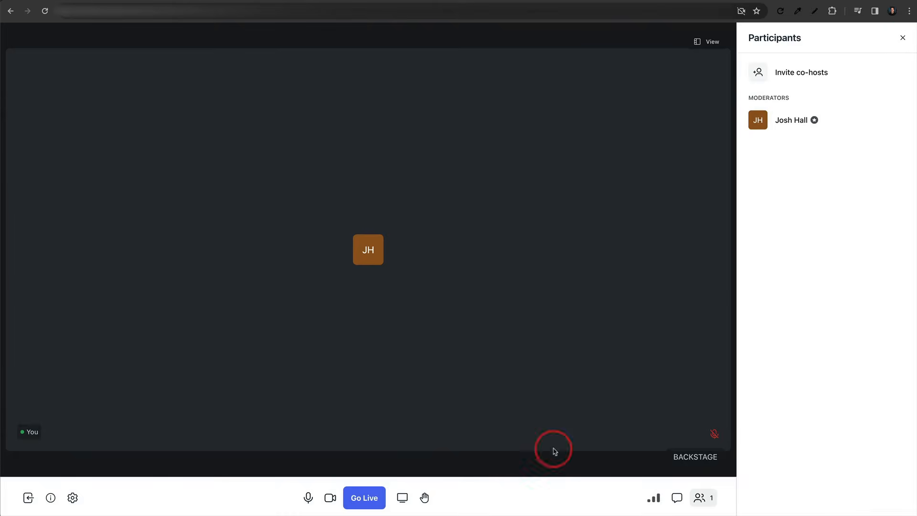
Try to take the Test Live stream live to the community, and close the participants list.
left_click(365, 498)
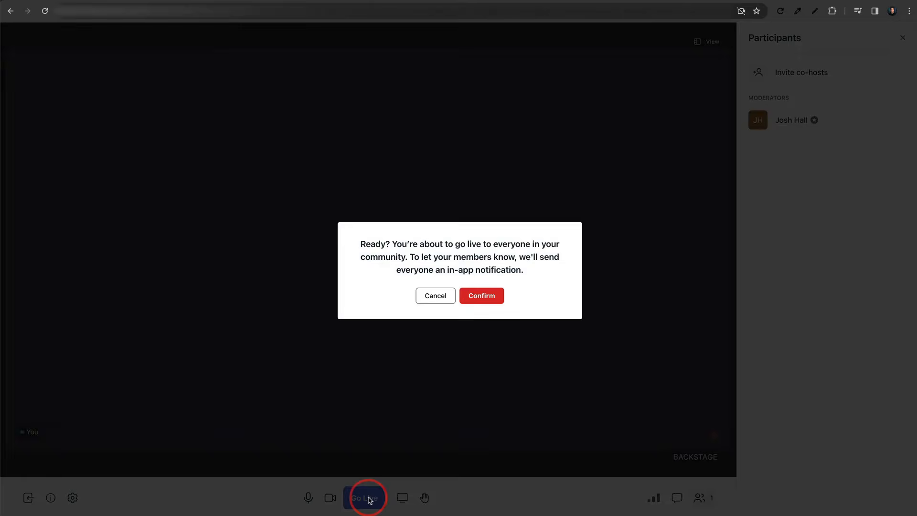
left_click(481, 294)
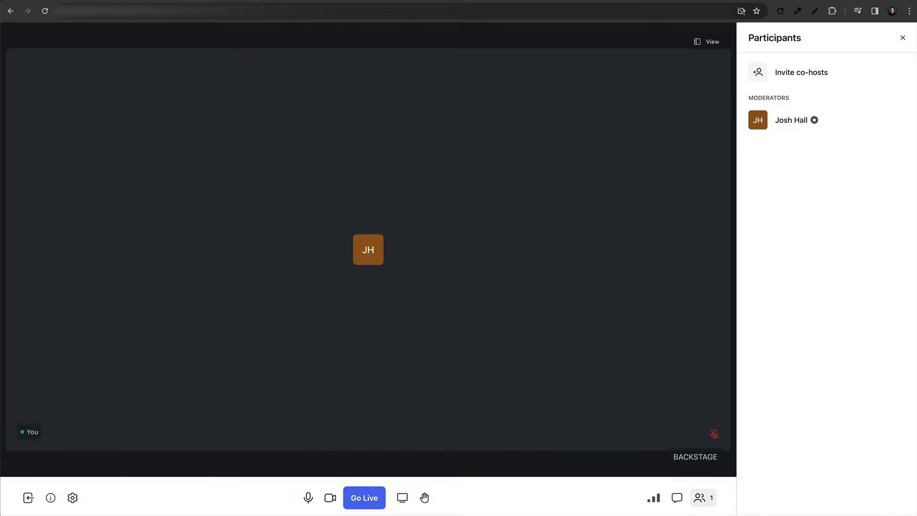
left_click(902, 39)
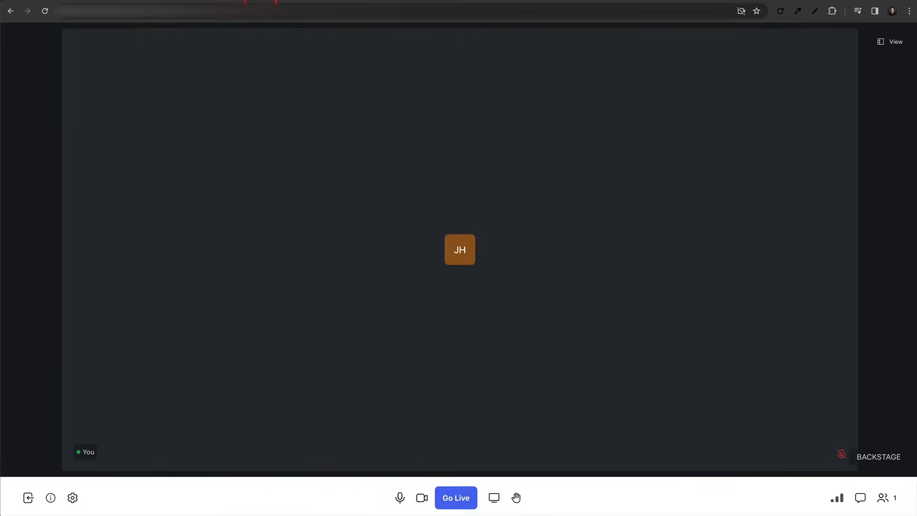
Open the February 29 Office Hours Q&A event in the Monthly Office Hours space.
left_click(94, 331)
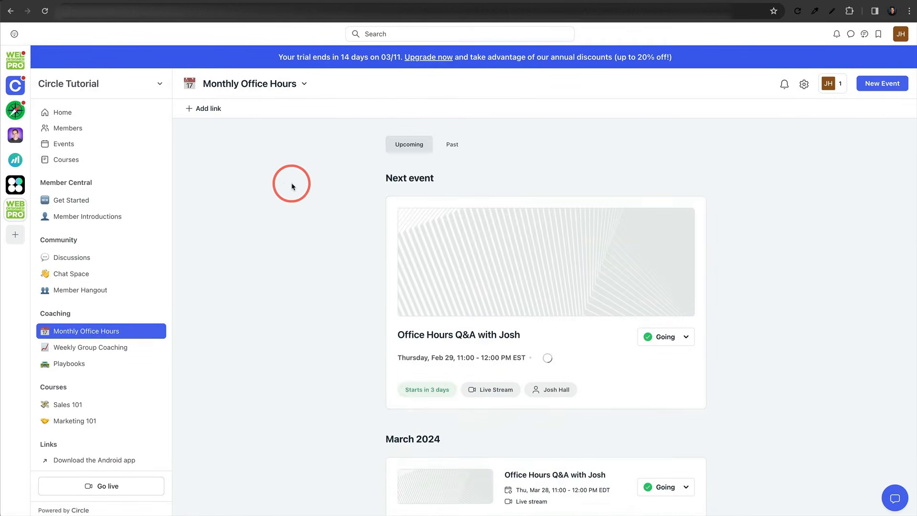
scroll(293, 182, "down", 2)
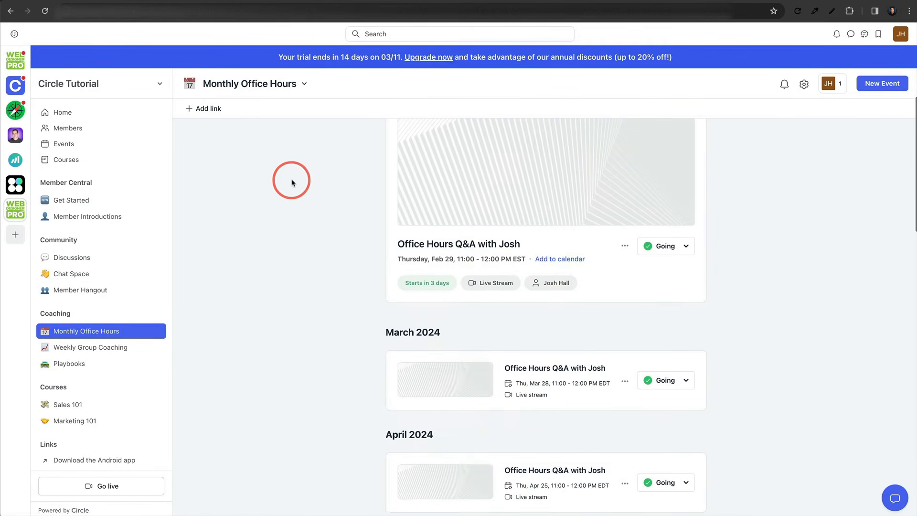
left_click(473, 242)
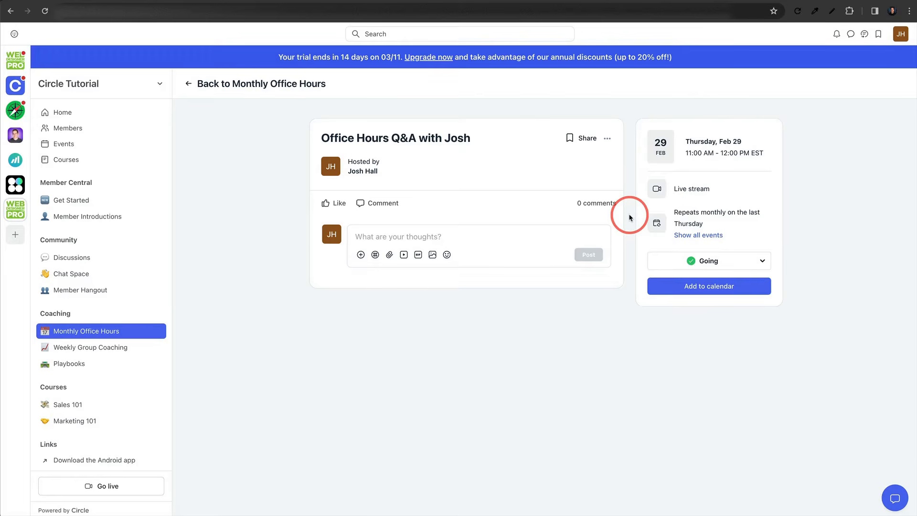
Look at the available ways to go live, and leave the go-live setup.
left_click(132, 488)
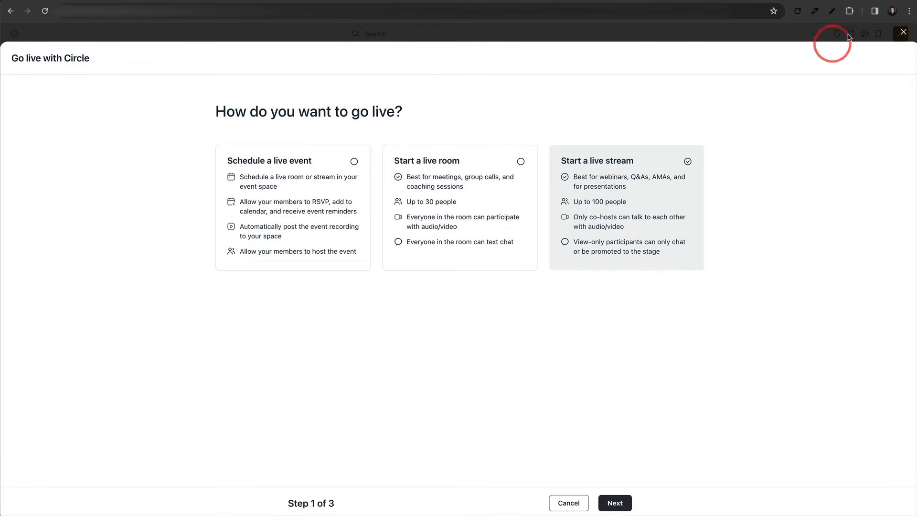
left_click(901, 32)
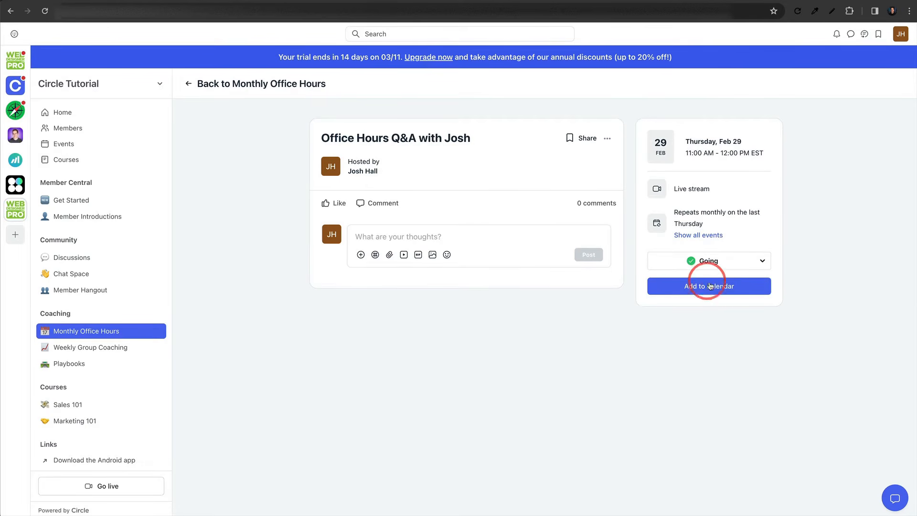
scroll(130, 235, "down", 2)
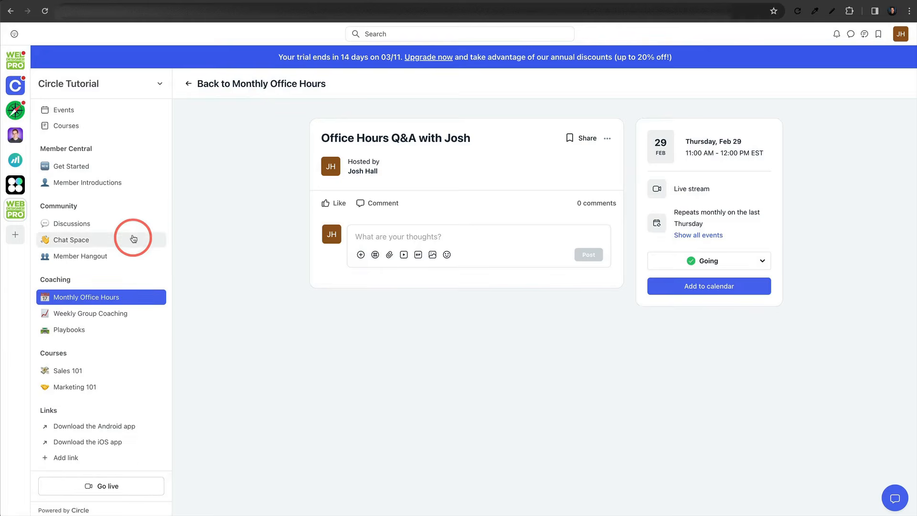
scroll(135, 236, "up", 2)
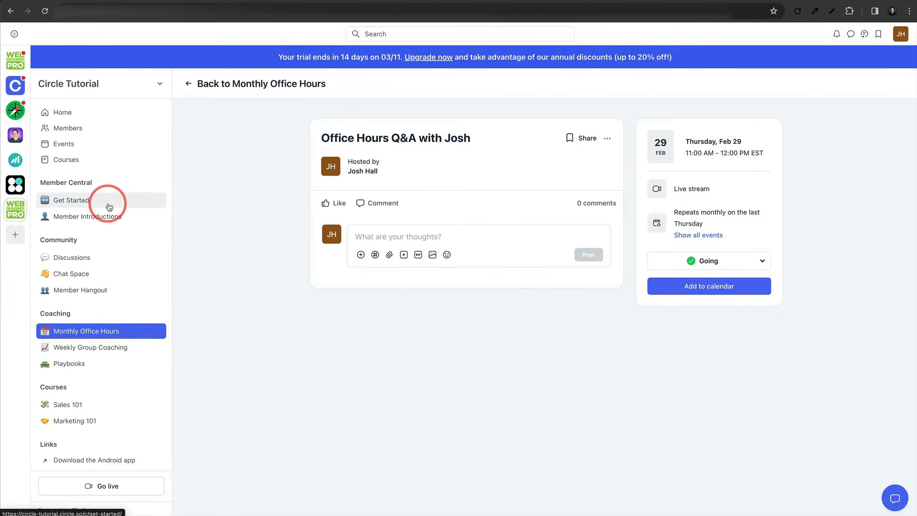
Open the Sales 101 course's lessons for editing and name its section Module 1.
scroll(118, 239, "down", 2)
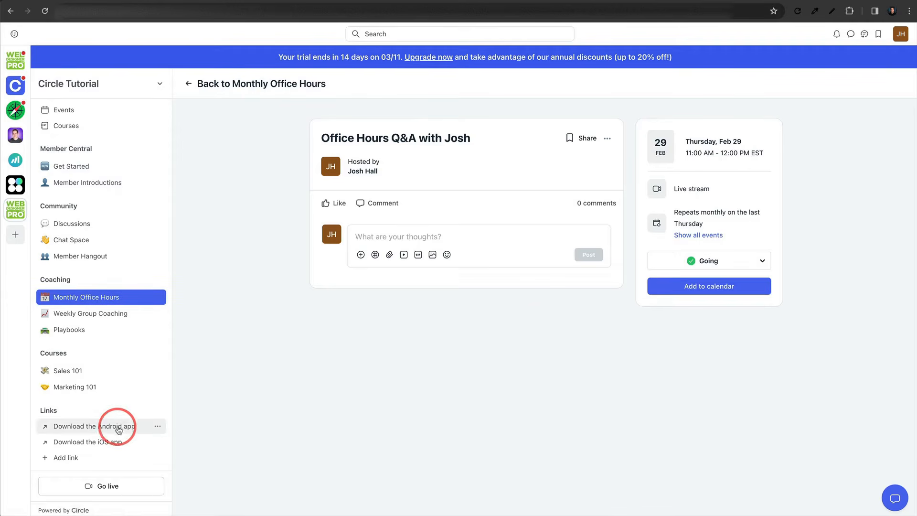
left_click(83, 373)
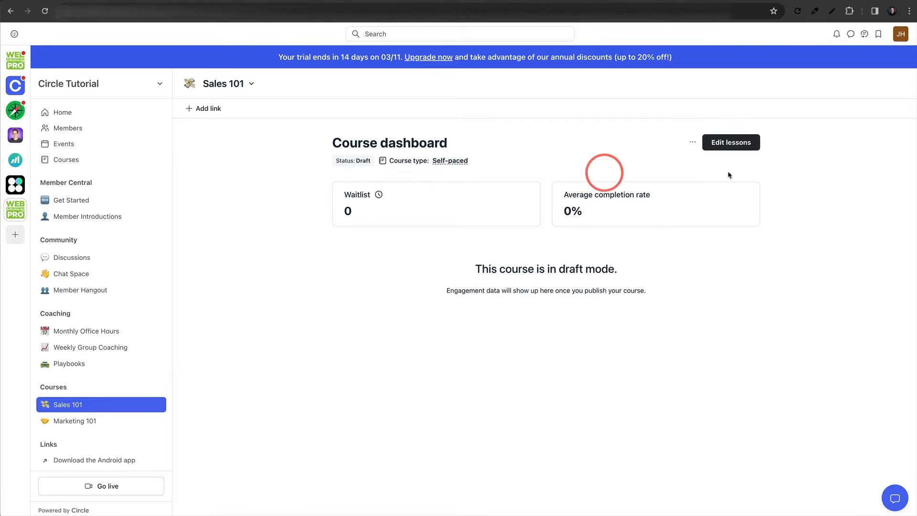
left_click(732, 143)
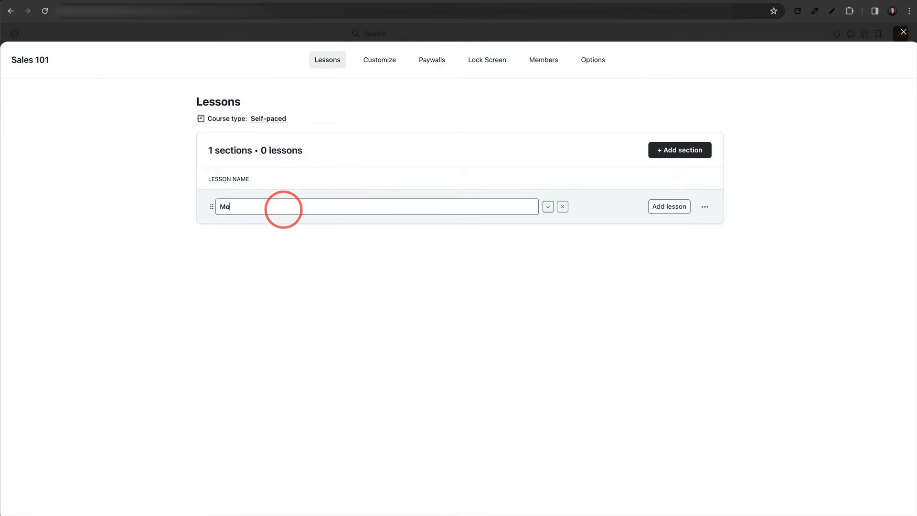
left_click(548, 206)
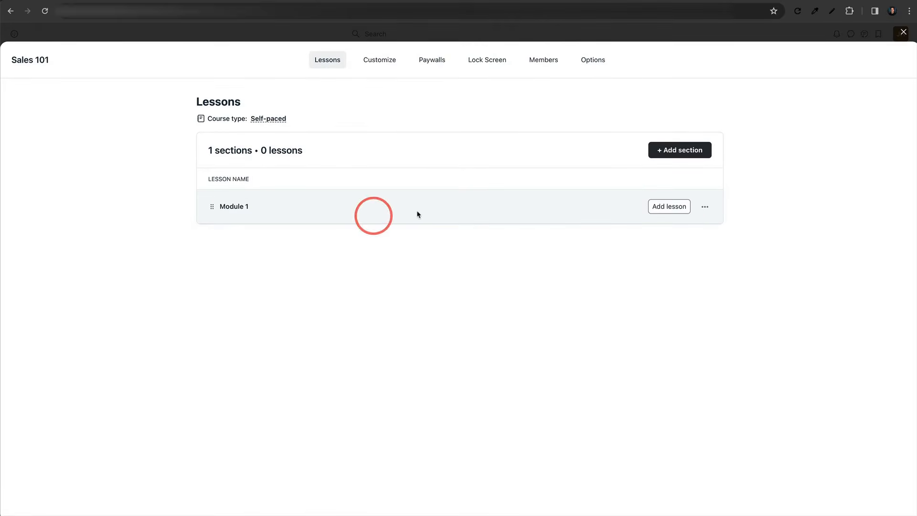
Add a lesson named 1.1 to Module 1 and set its status to Published.
left_click(674, 210)
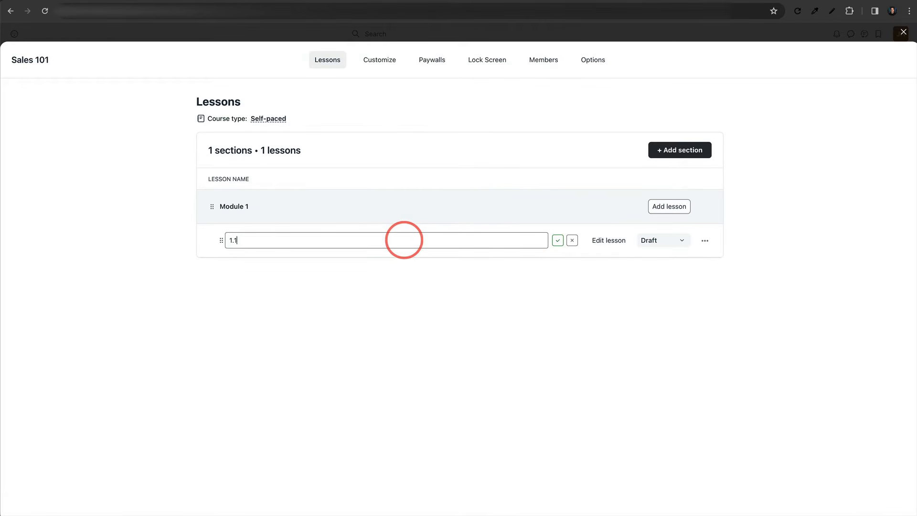
key("Return")
left_click(663, 240)
left_click(617, 276)
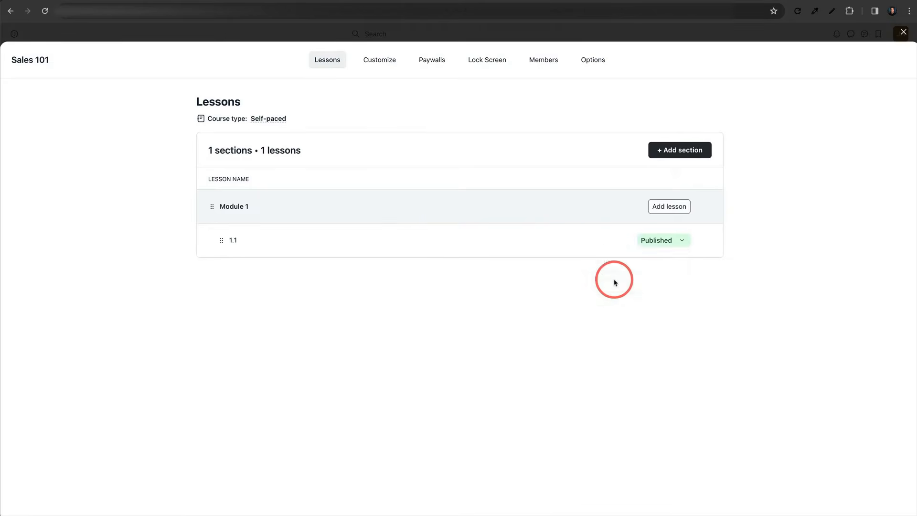
Add lessons named 1.2 and 1.3 to Module 1.
key("Return")
left_click(661, 206)
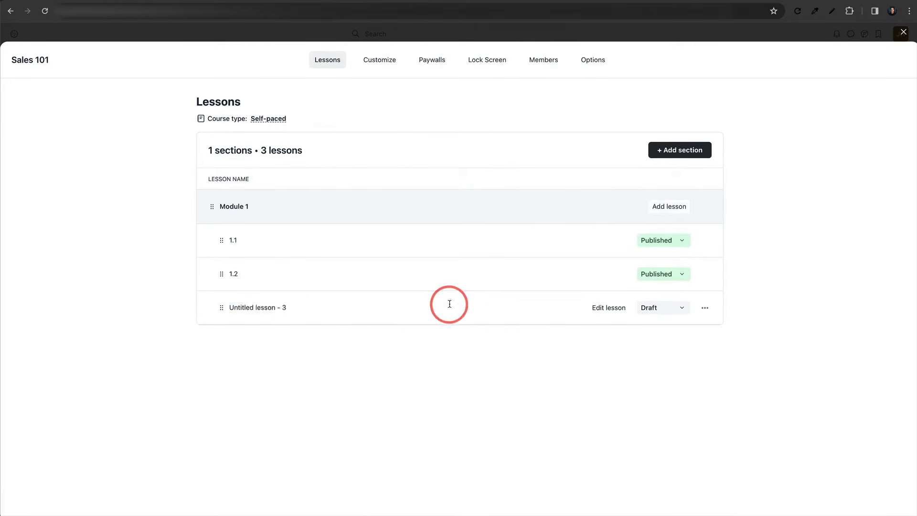
type("1.3")
key("Return")
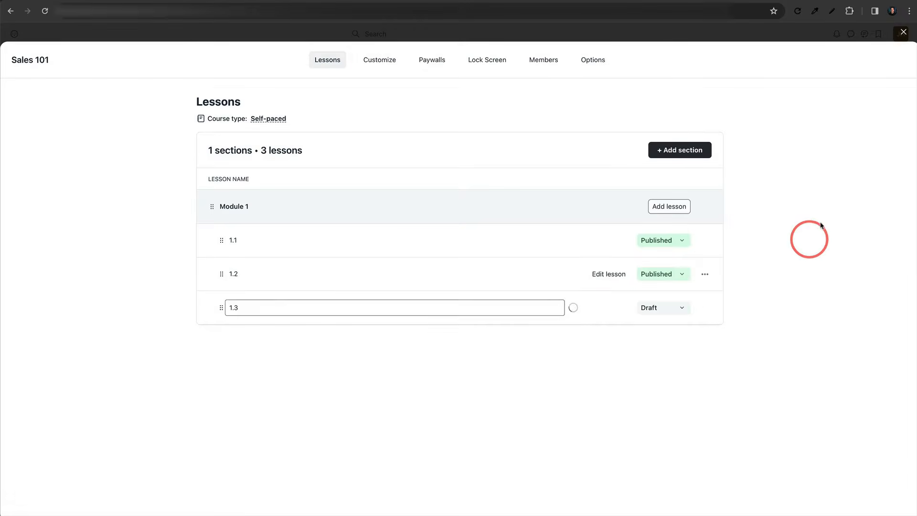
Add a section named Module 2 and give it published lessons 2.1 and 2.2.
left_click(671, 150)
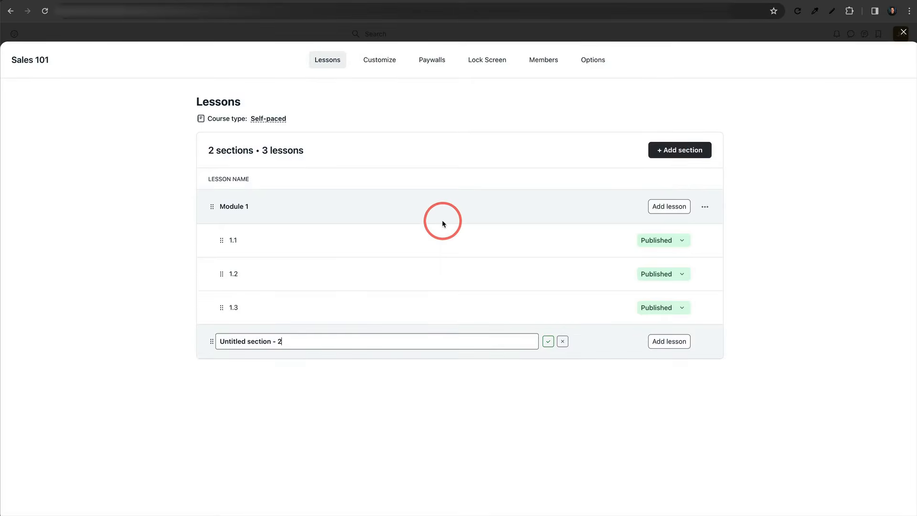
type("Module 2")
key("Return")
left_click(706, 342)
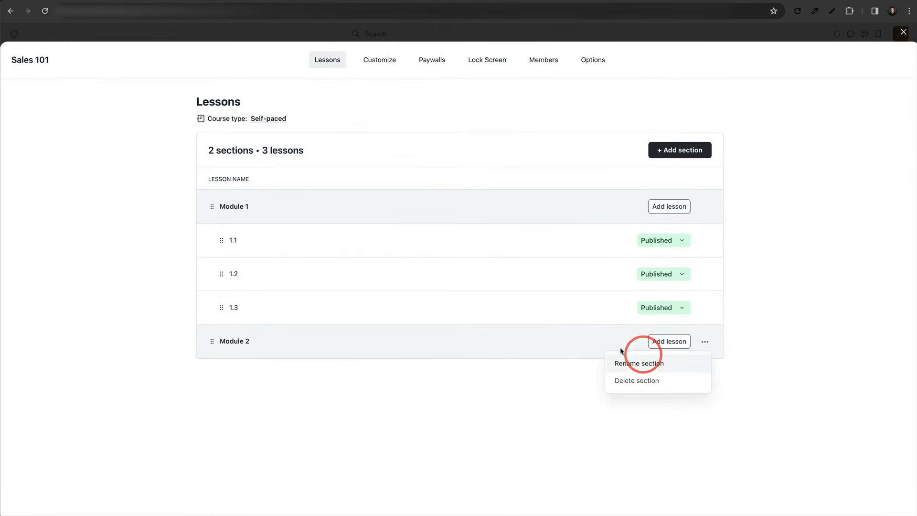
left_click(662, 359)
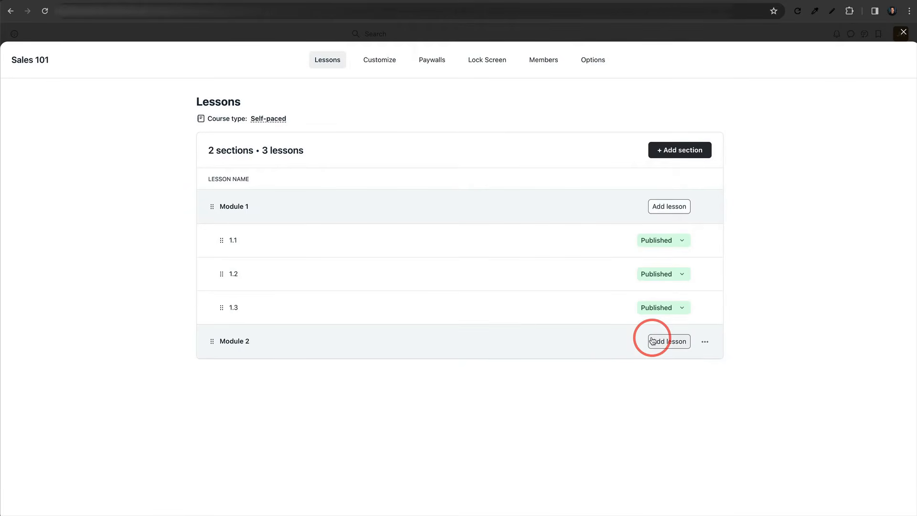
left_click(664, 342)
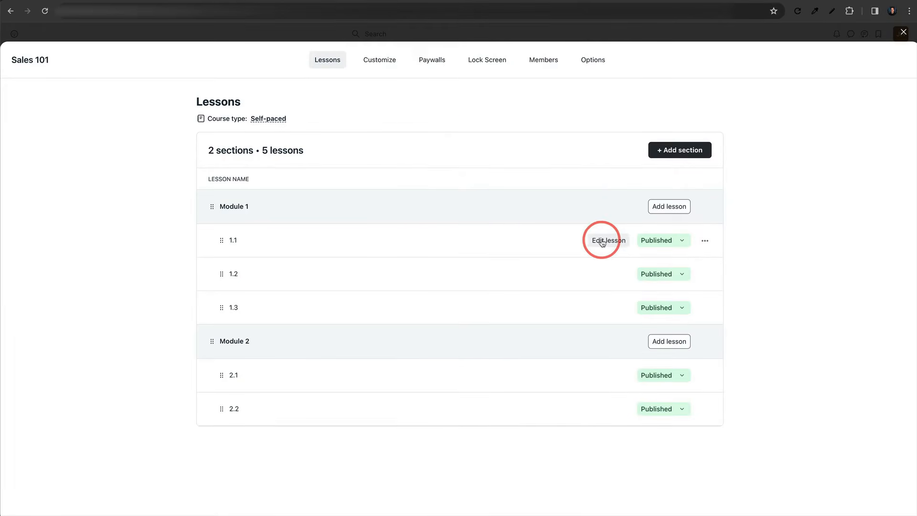
Open lesson 1.1 for editing and look through its file and general settings.
left_click(604, 242)
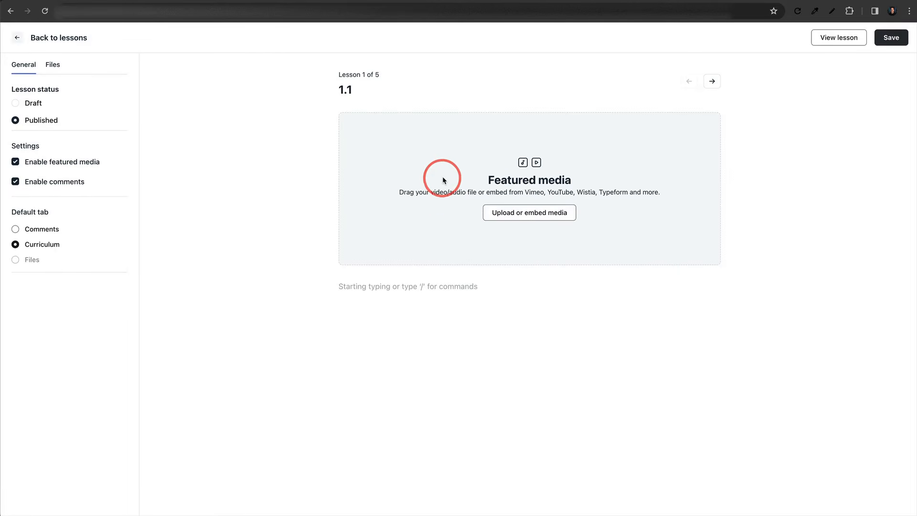
key("super+equal")
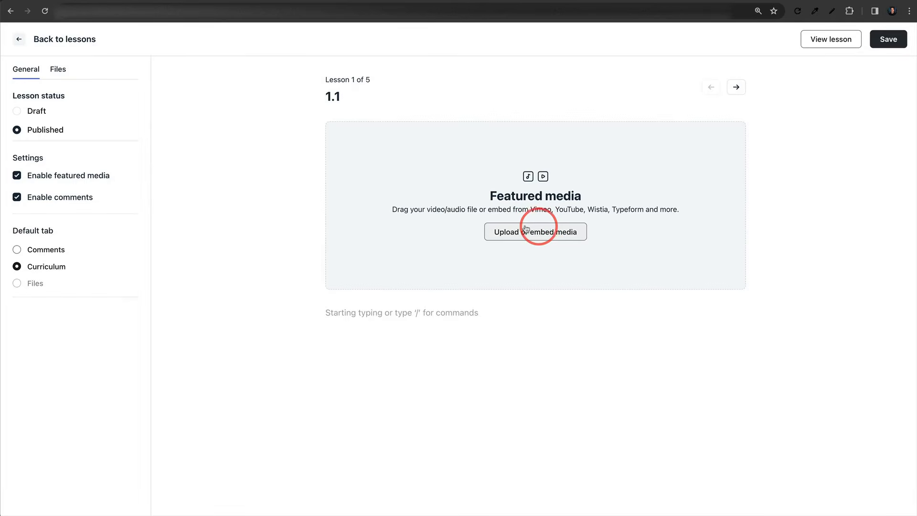
left_click(65, 73)
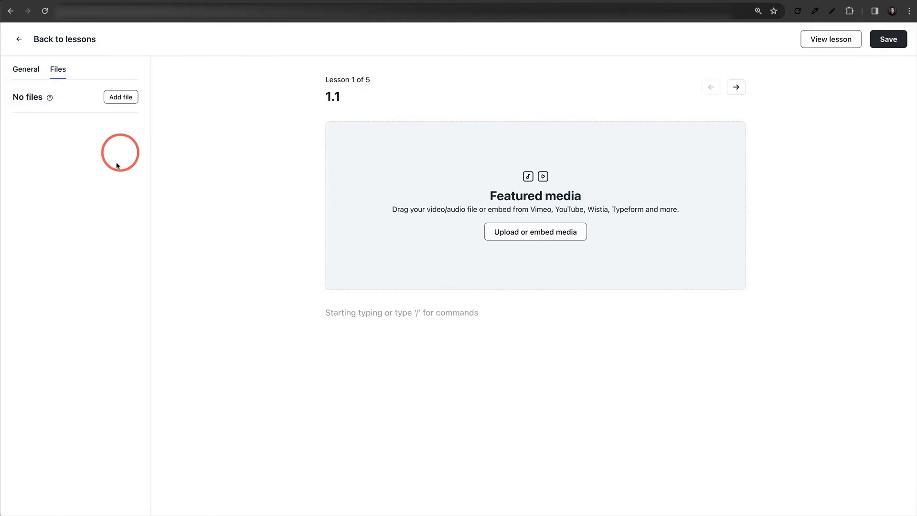
left_click(25, 68)
key("ctrl+0")
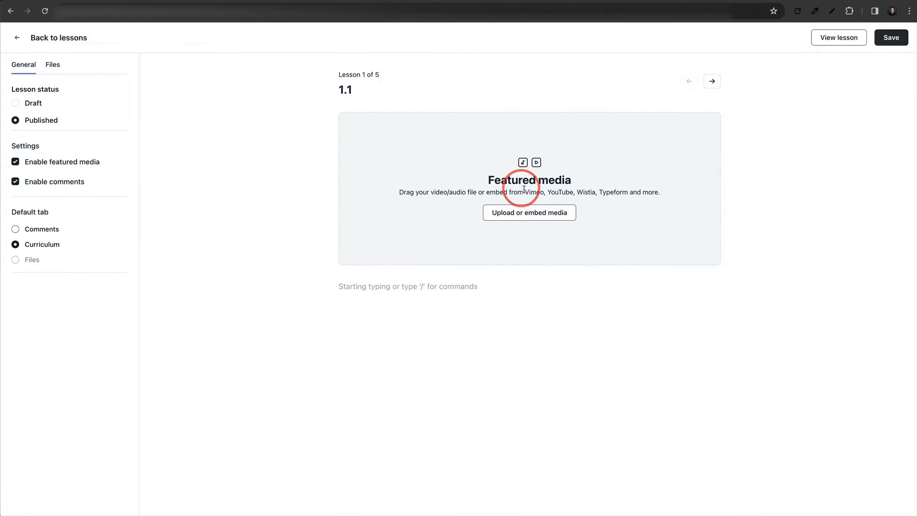
left_click(526, 211)
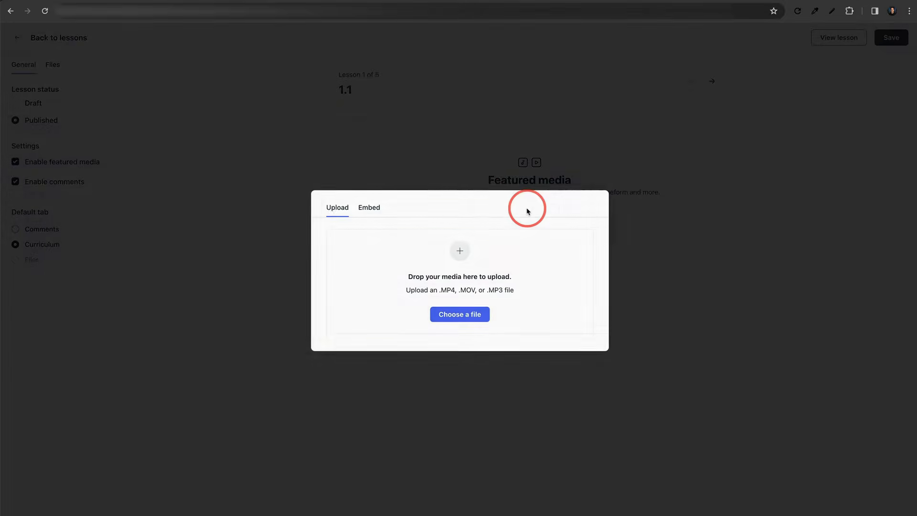
left_click(376, 209)
left_click(400, 251)
type("https://www.youtube.com/watch?v=iTB6hziq7-A")
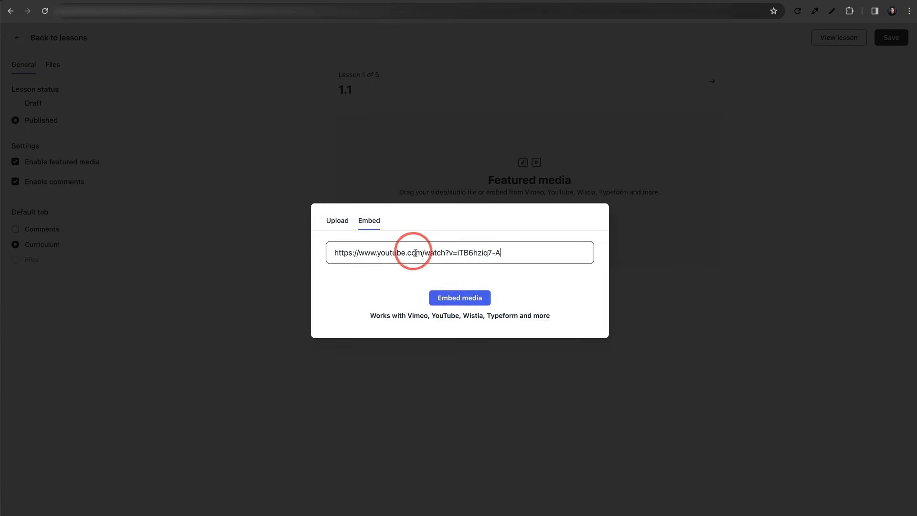
left_click(457, 298)
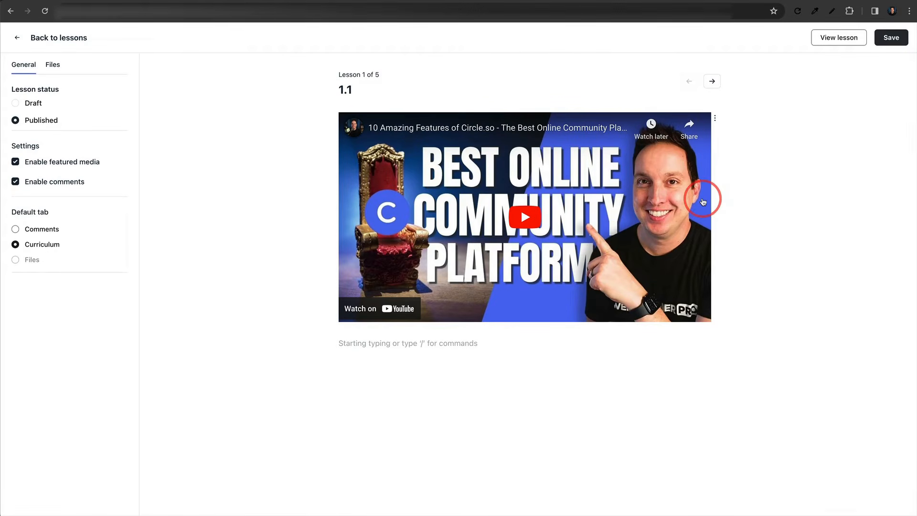
Look at the options available for the embedded featured video and the lesson page around it.
left_click(715, 119)
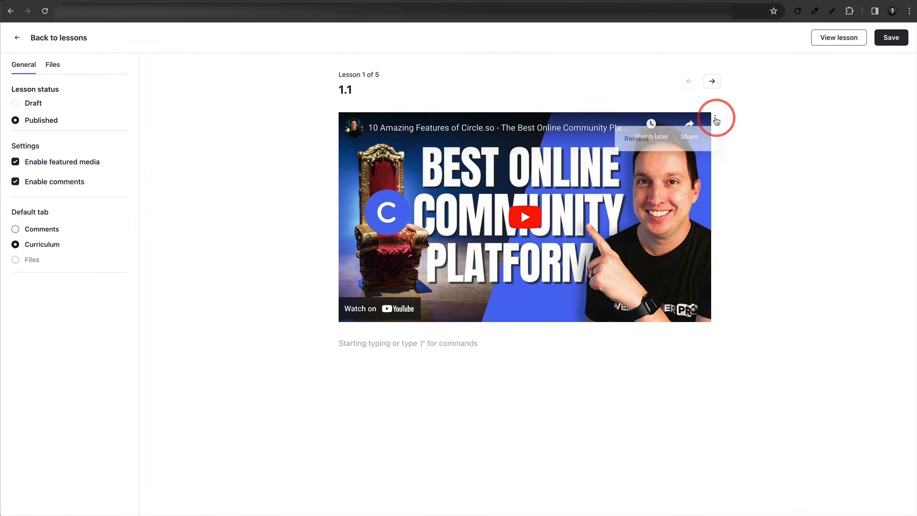
left_click(781, 121)
scroll(568, 213, "down", 1)
scroll(564, 210, "up", 1)
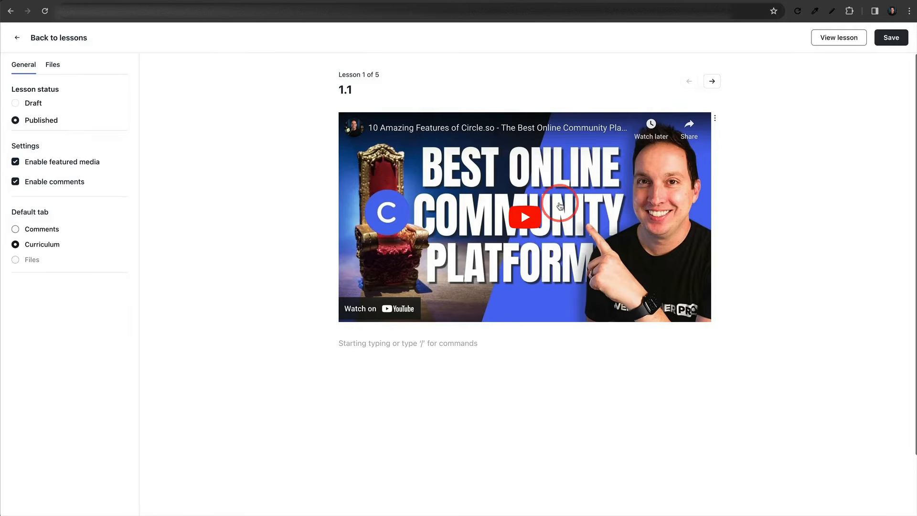
scroll(566, 210, "down", 1)
scroll(565, 211, "up", 1)
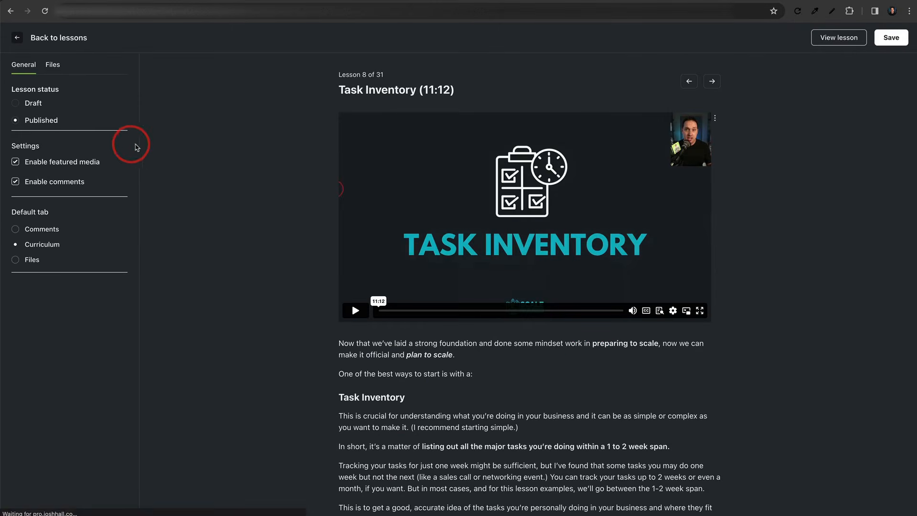
Copy the Task Inventory lesson's body text from the opening paragraph through the closing "get your time back" sentence.
scroll(526, 186, "down", 1)
scroll(533, 185, "down", 2)
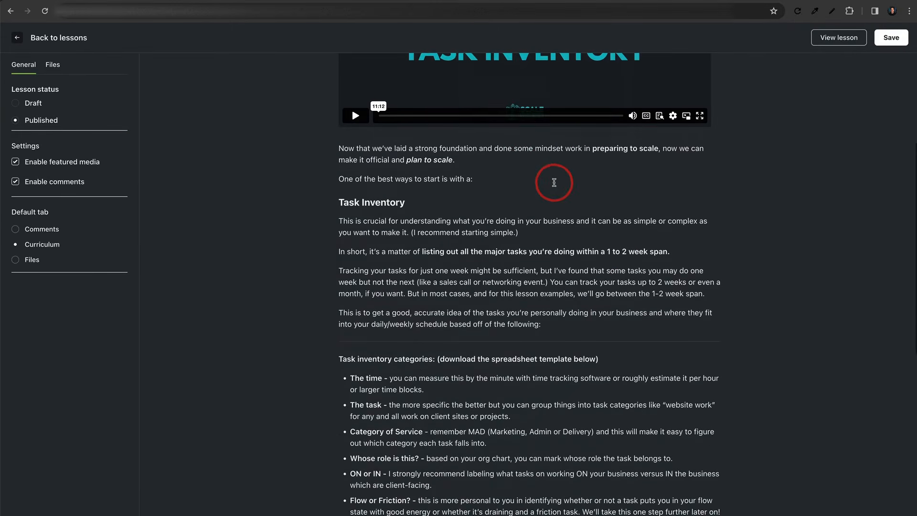
scroll(549, 184, "up", 5)
scroll(506, 307, "down", 15)
left_click_drag(341, 340, 683, 394)
key("ctrl+c")
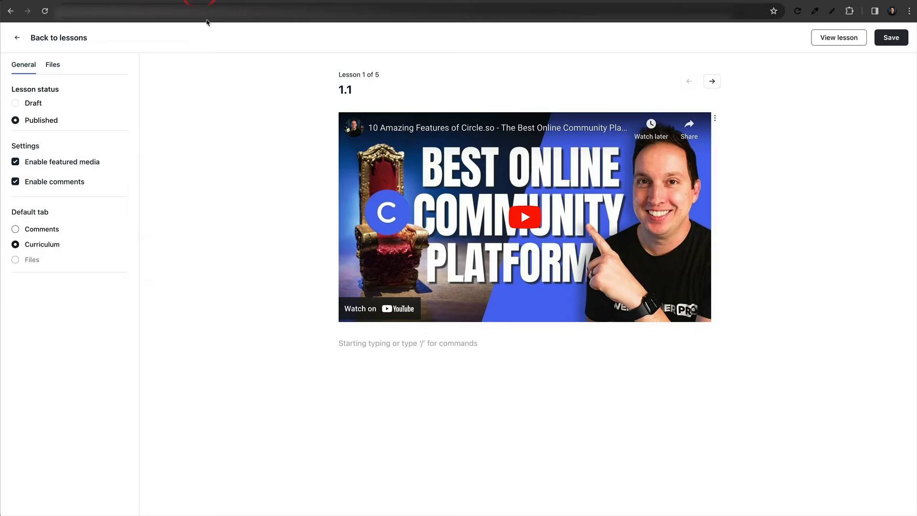
Paste the copied Task Inventory text into lesson 1.1's body and compare it with the source lesson.
left_click(430, 344)
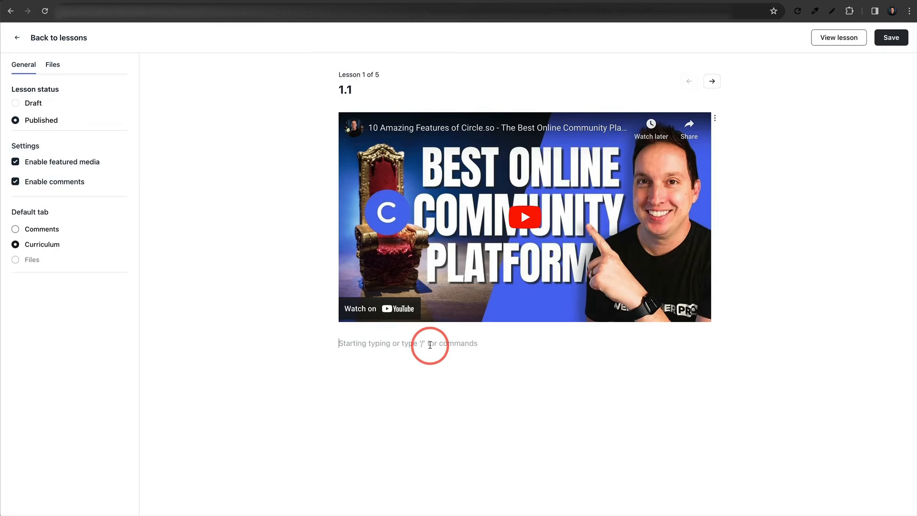
key("ctrl+v")
scroll(415, 287, "up", 10)
scroll(460, 285, "down", 5)
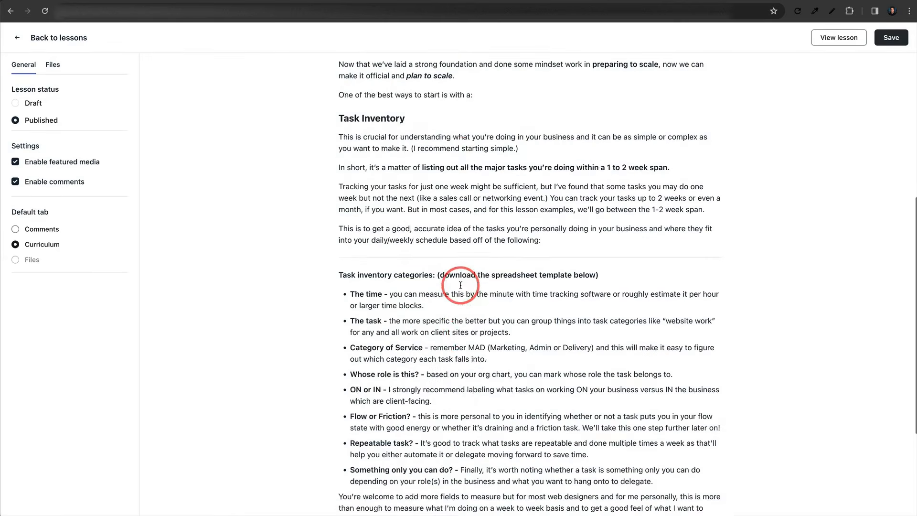
scroll(460, 285, "down", 4)
scroll(307, 280, "up", 10)
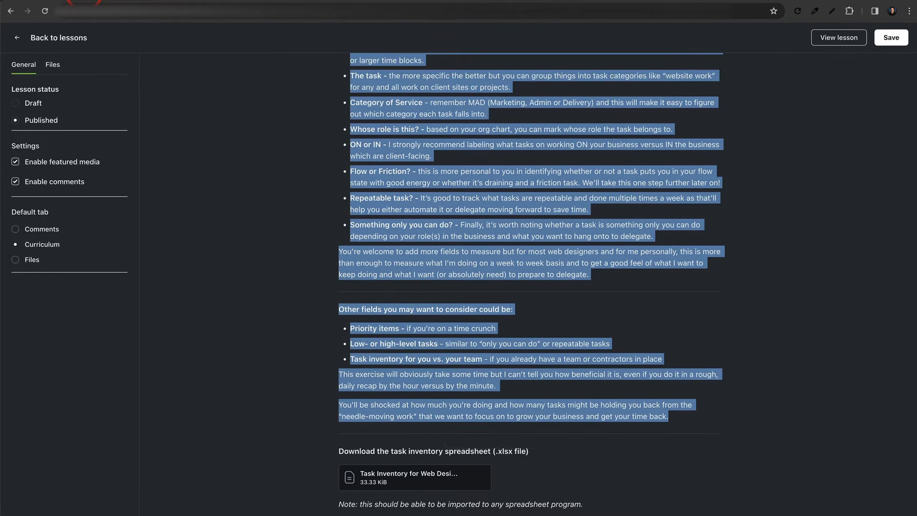
scroll(424, 364, "down", 1)
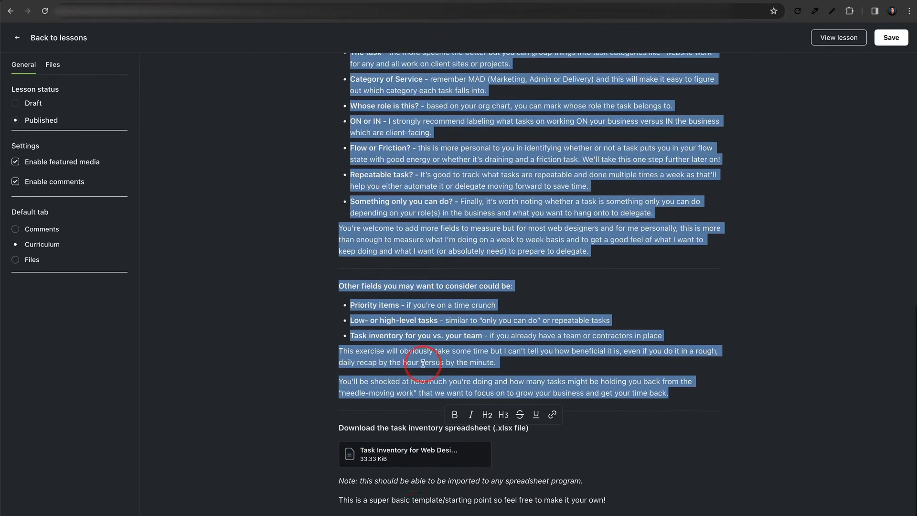
left_click(701, 383)
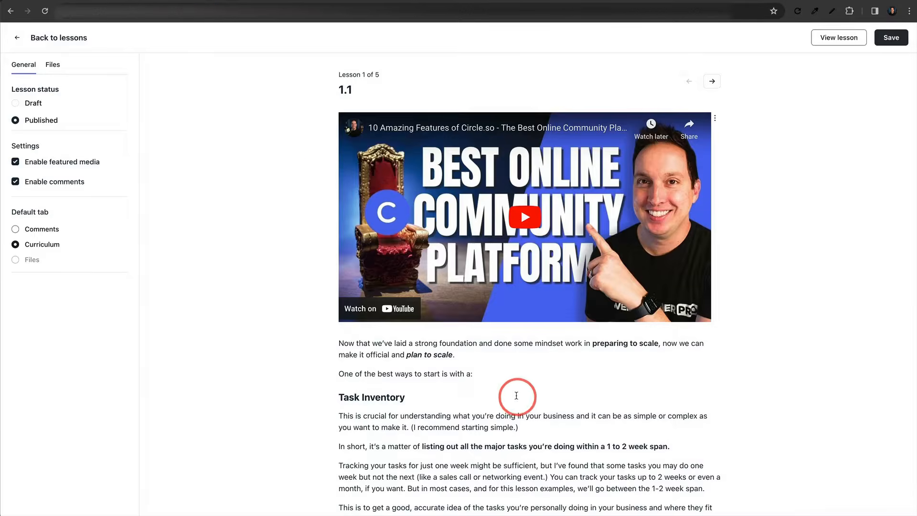
Attach the file Task Inventory for Web Designers - Scale Your Way Course.xlsx at the end of lesson 1.1's body text.
scroll(518, 393, "down", 10)
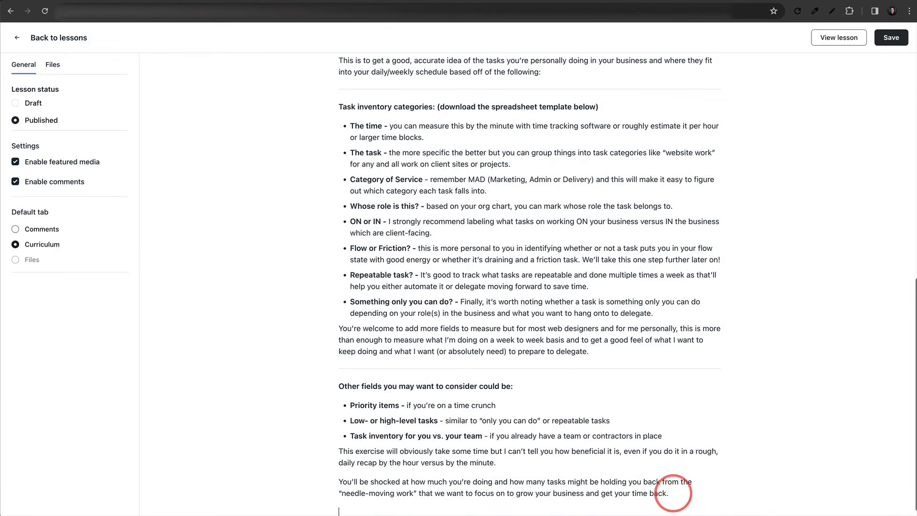
key("Return")
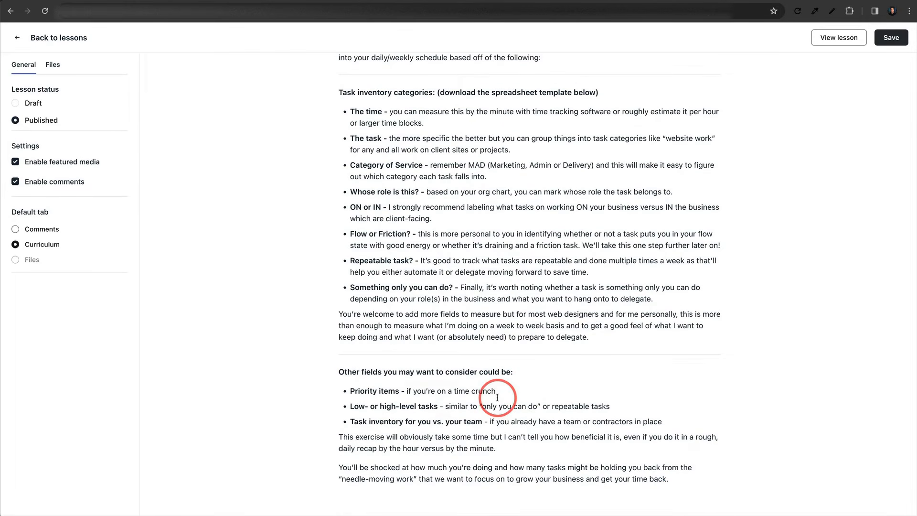
scroll(488, 334, "up", 5)
scroll(442, 245, "down", 5)
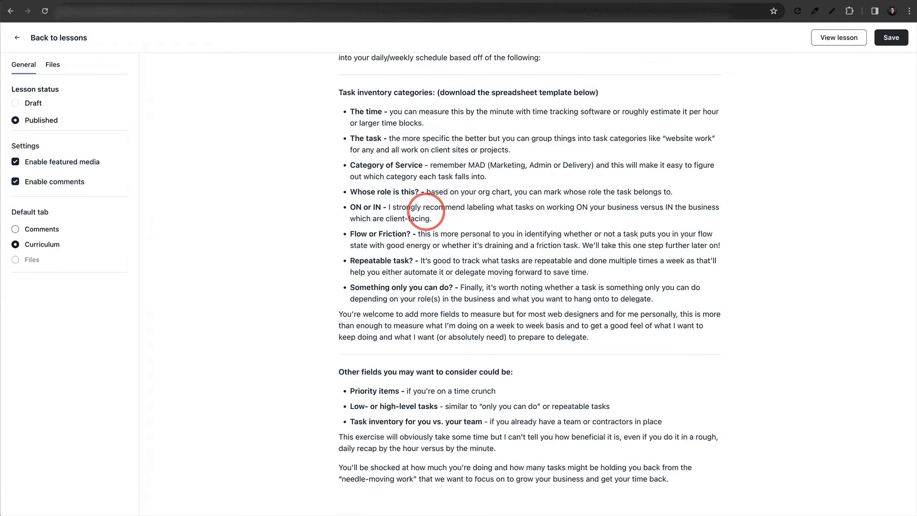
type("//")
key("BackSpace")
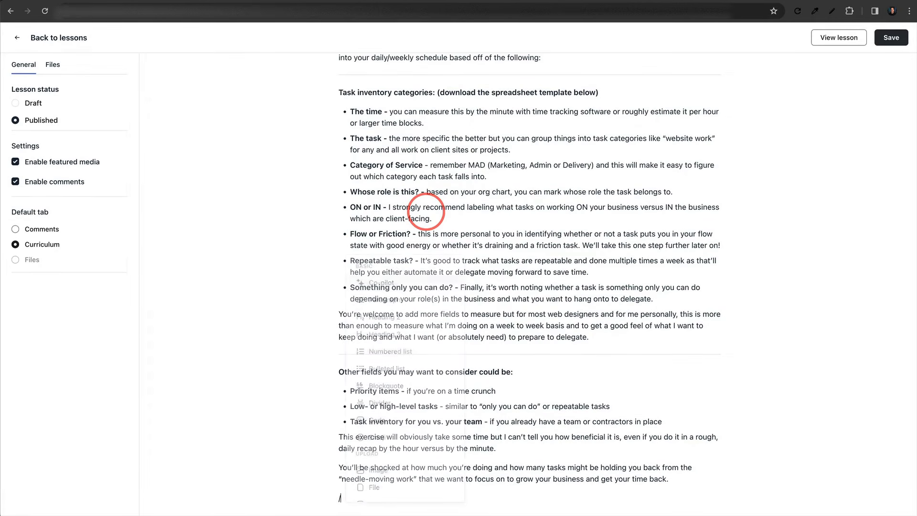
scroll(402, 313, "down", 3)
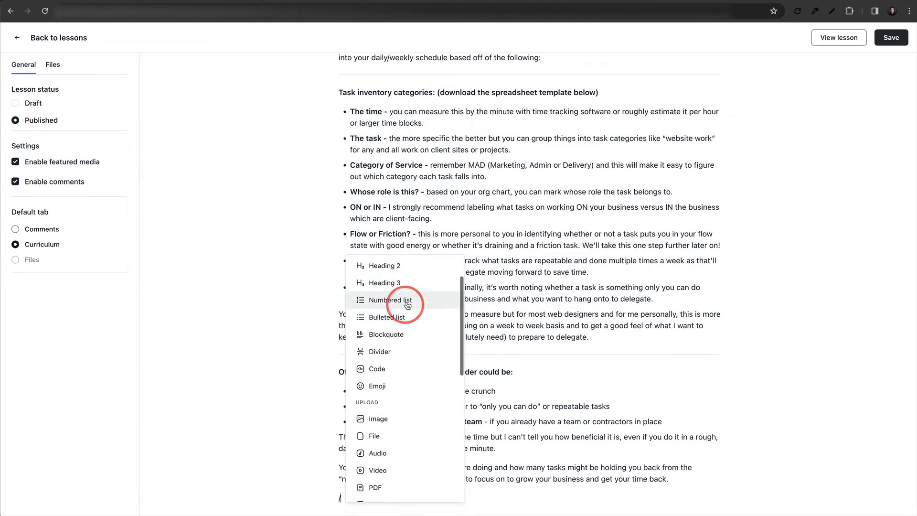
left_click(409, 411)
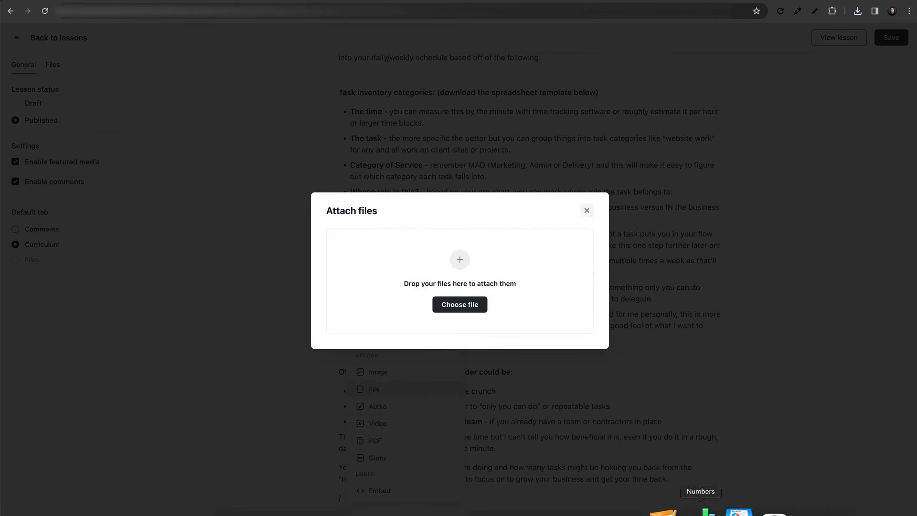
left_click(461, 305)
left_click(370, 182)
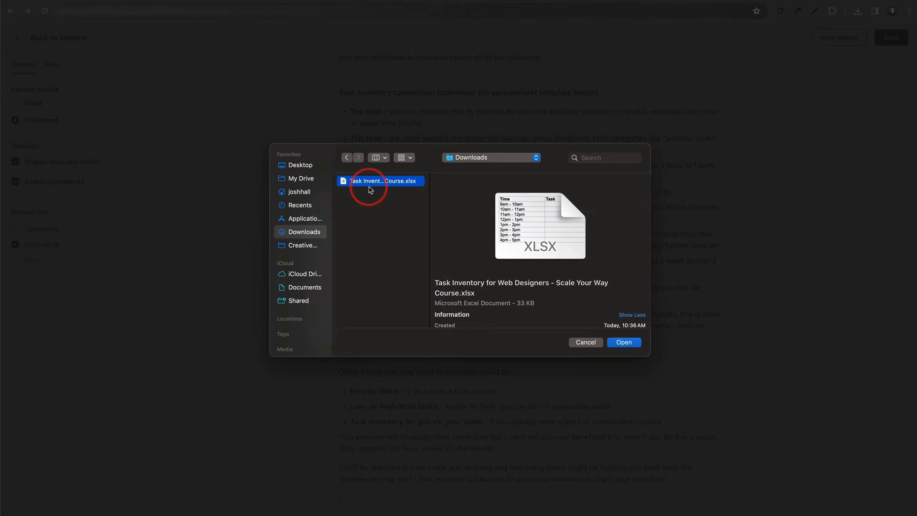
left_click(626, 342)
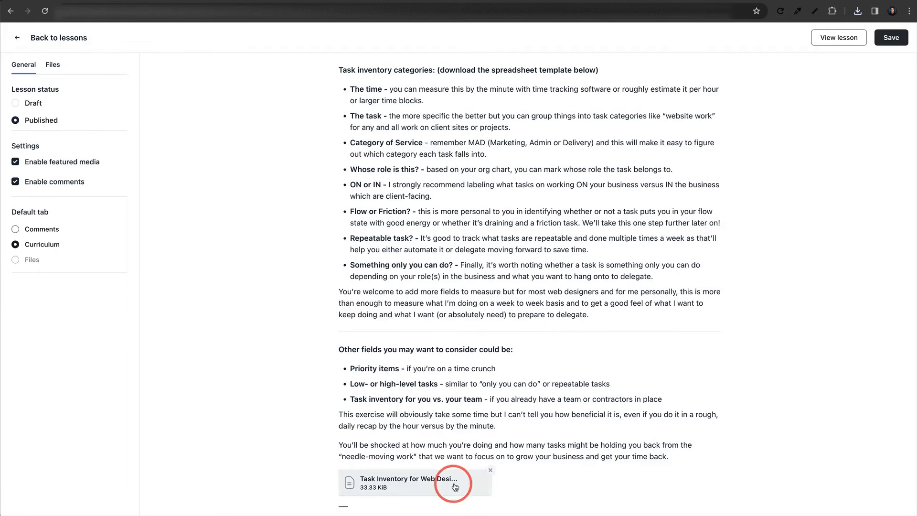
Add the Task Inventory for Web Designers spreadsheet from Downloads to lesson 1.1's files as well and save the lesson.
left_click(55, 67)
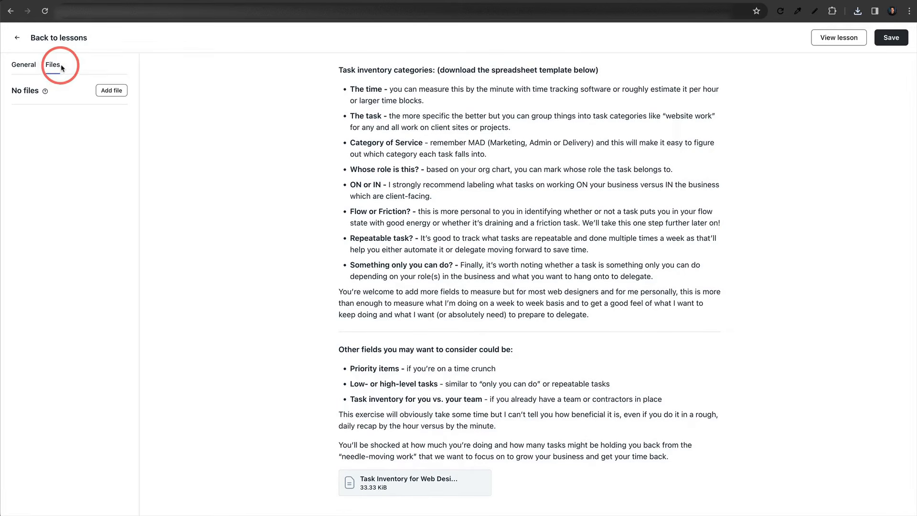
scroll(348, 478, "up", 10)
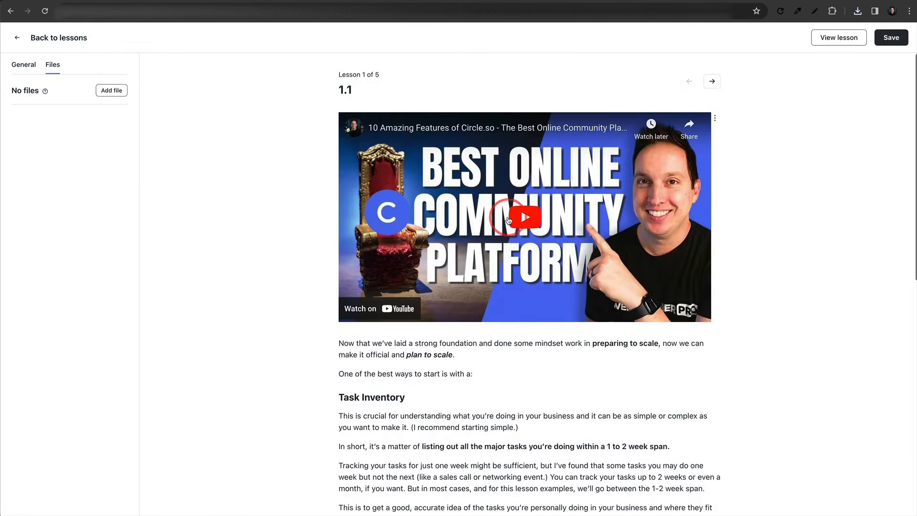
scroll(535, 266, "down", 5)
scroll(373, 174, "down", 5)
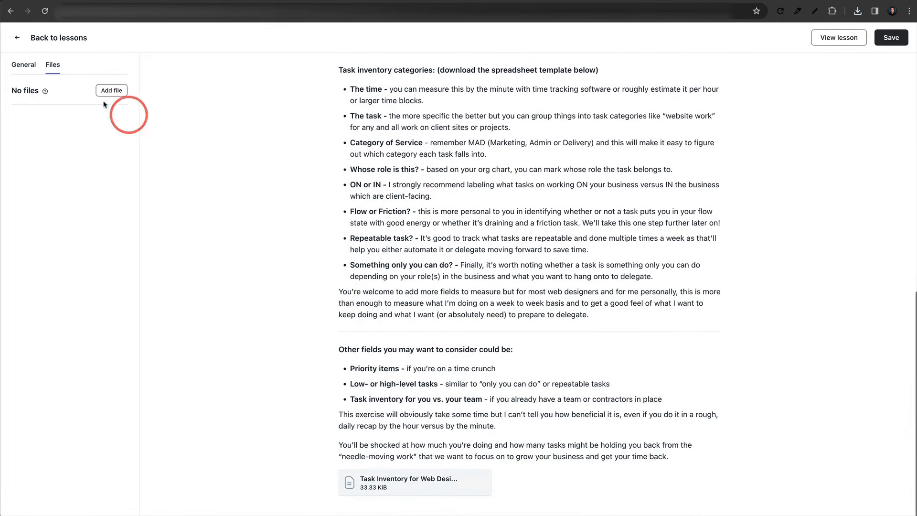
left_click(112, 92)
left_click(351, 184)
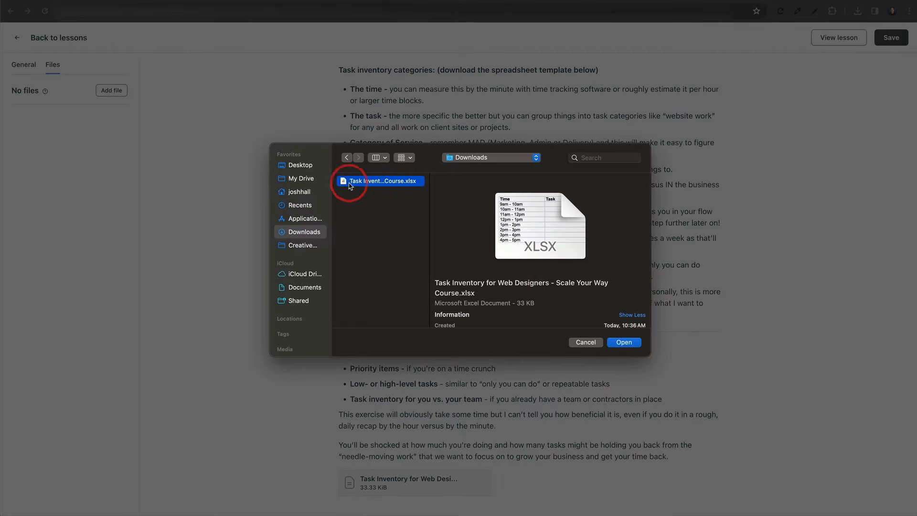
left_click(617, 343)
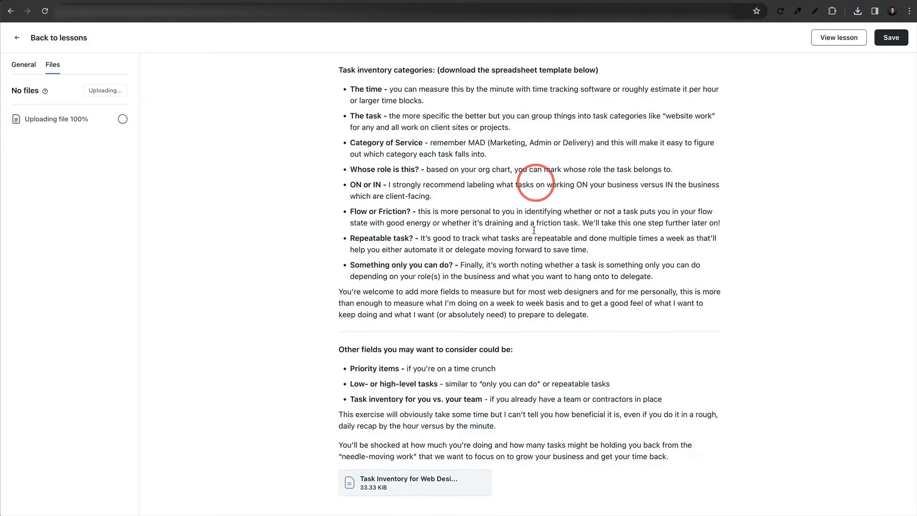
scroll(473, 421, "up", 15)
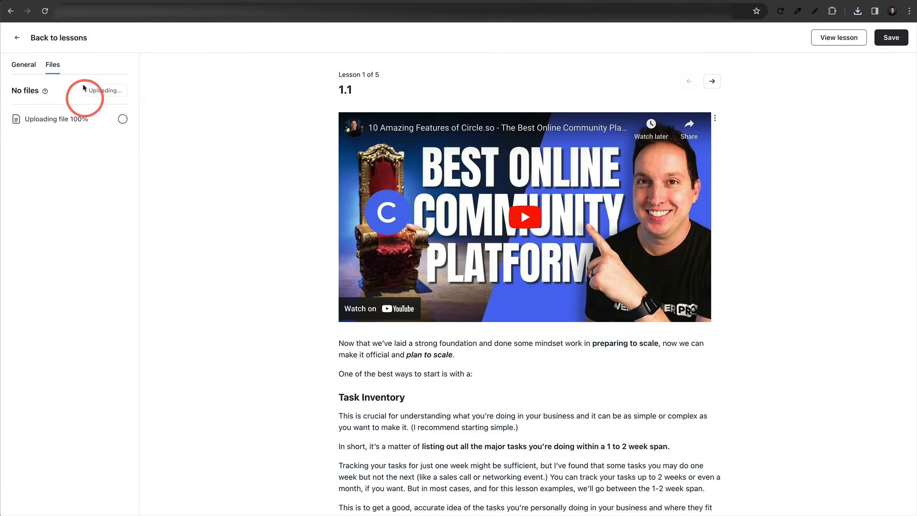
left_click(891, 38)
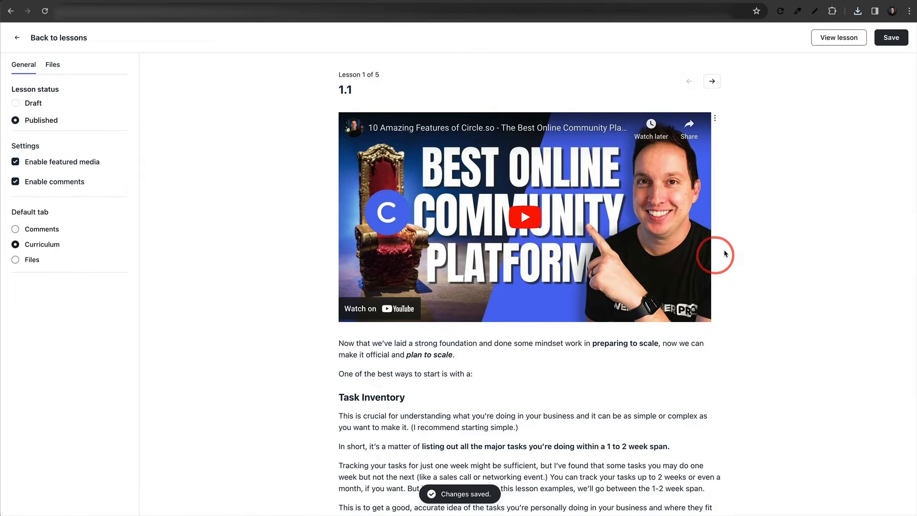
Preview lesson 1.1 as an enrolled member and check its body, attached spreadsheet and comments area.
scroll(736, 253, "down", 6)
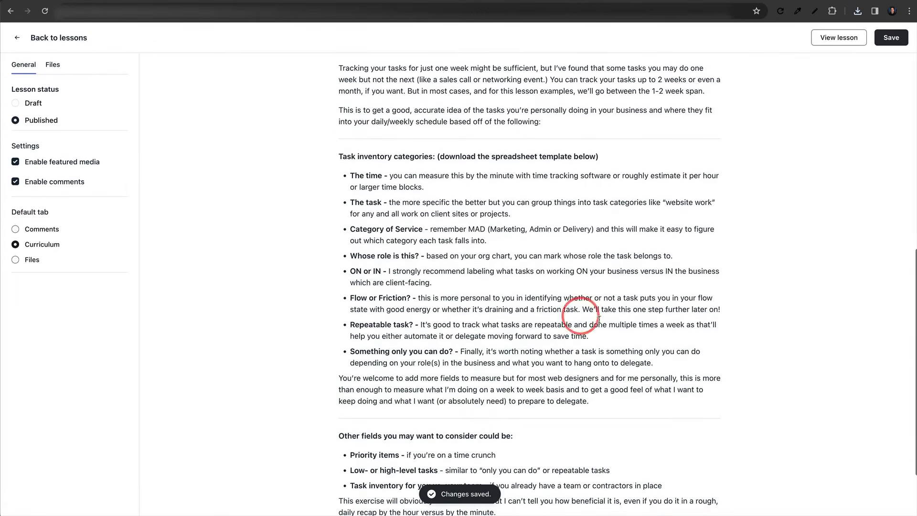
scroll(581, 316, "up", 7)
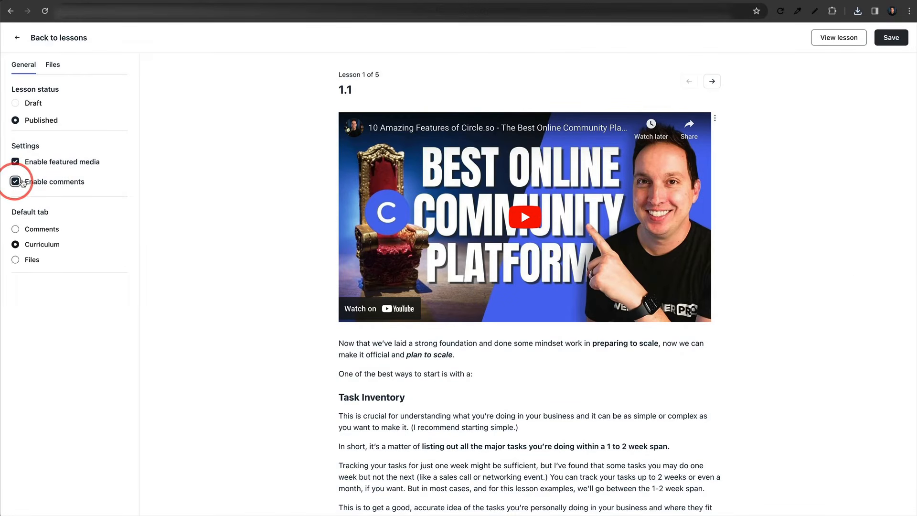
scroll(646, 311, "down", 12)
scroll(647, 311, "up", 12)
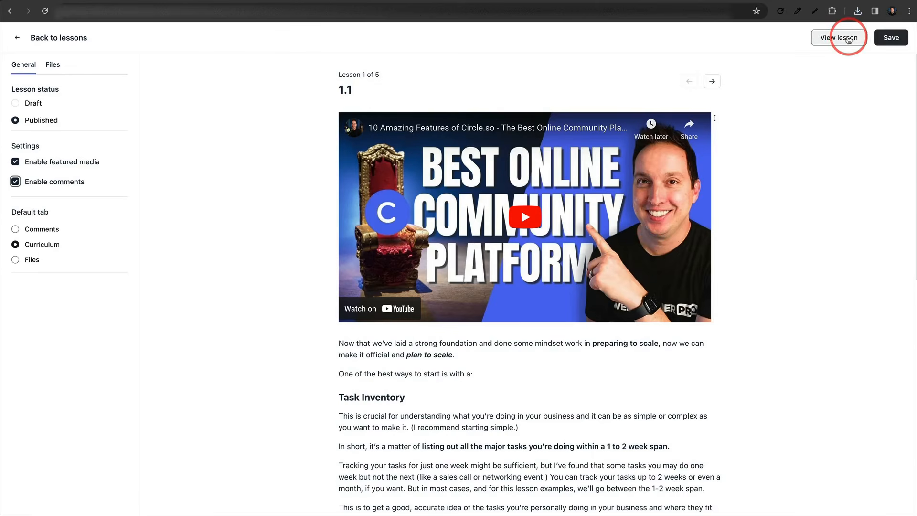
left_click(849, 38)
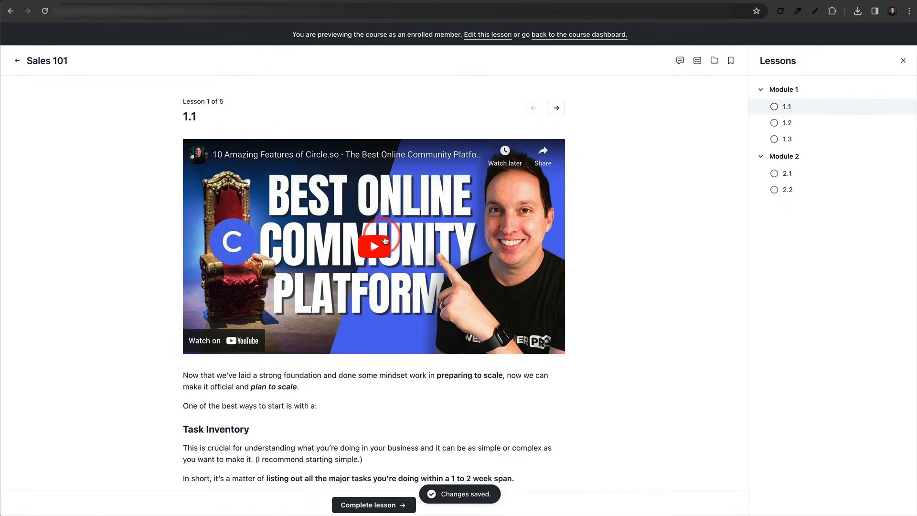
scroll(416, 178, "down", 3)
scroll(417, 177, "down", 8)
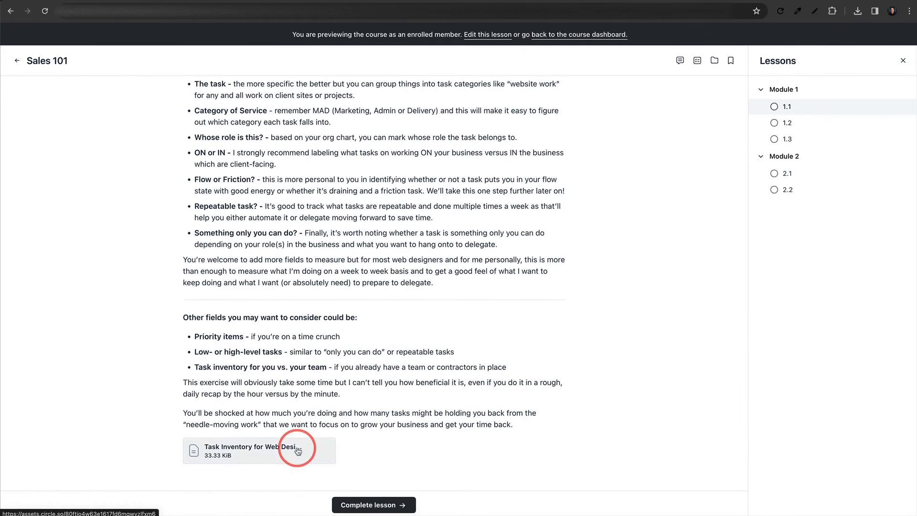
scroll(303, 358, "up", 11)
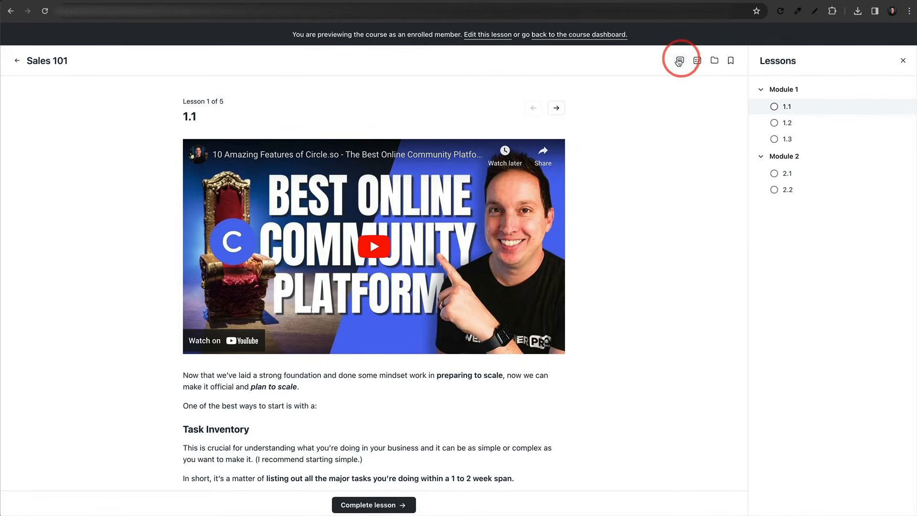
left_click(679, 61)
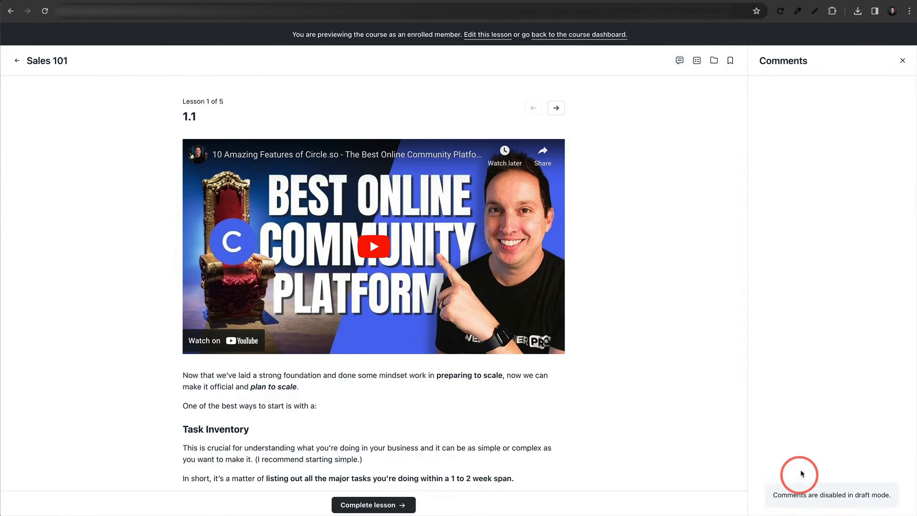
Publish the Sales 101 course space with Open access from its customization settings and save the changes.
left_click(580, 37)
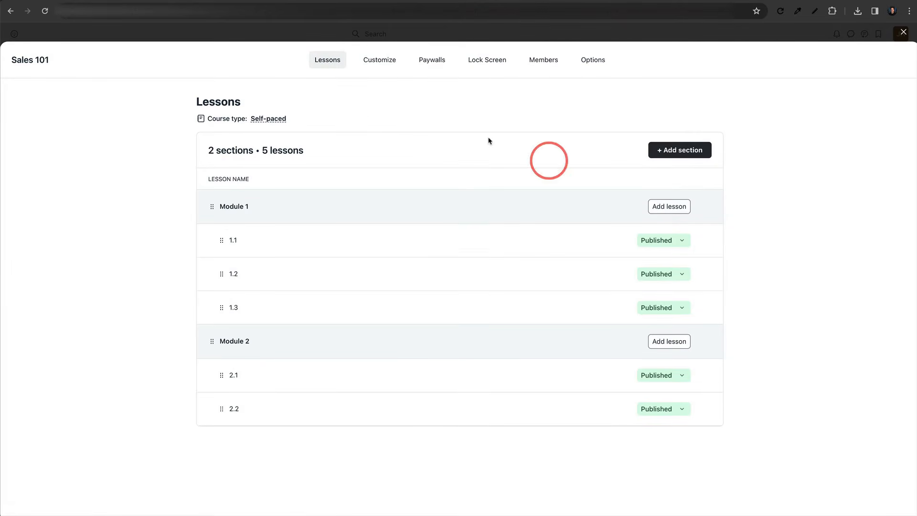
left_click(374, 63)
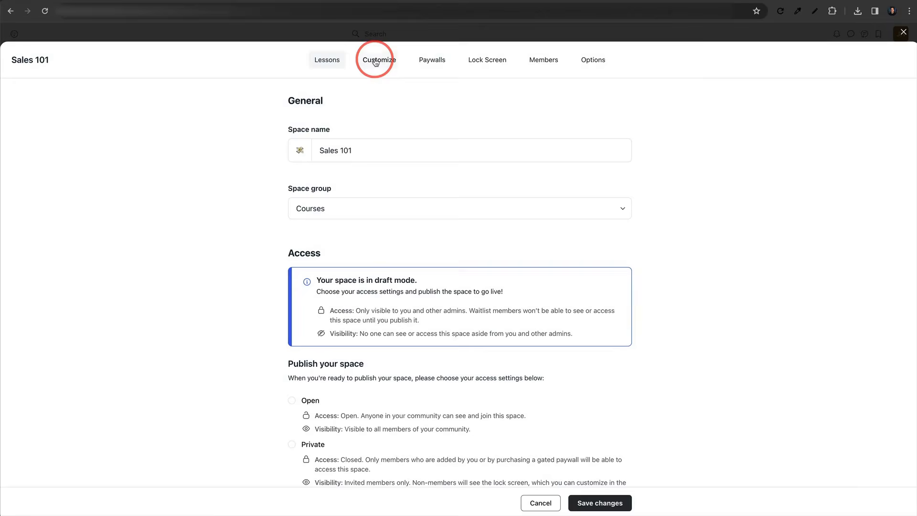
scroll(443, 90, "down", 5)
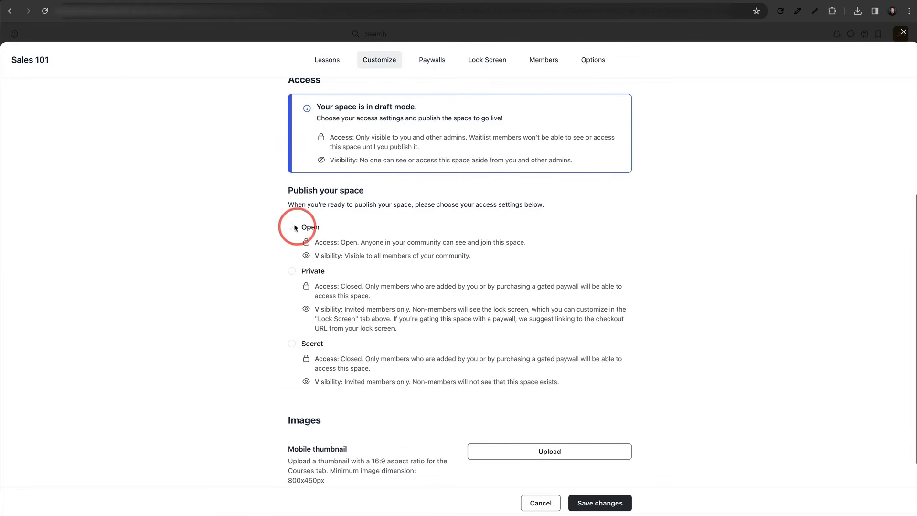
left_click(293, 227)
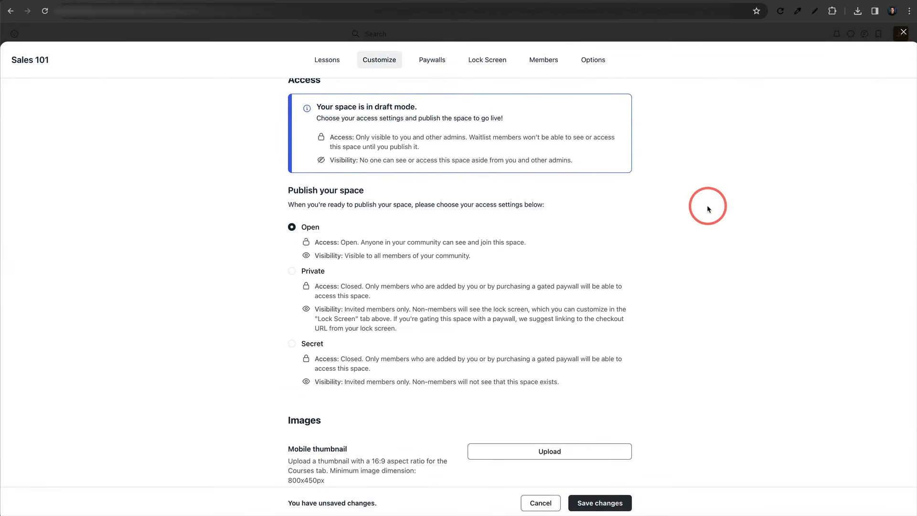
left_click(600, 503)
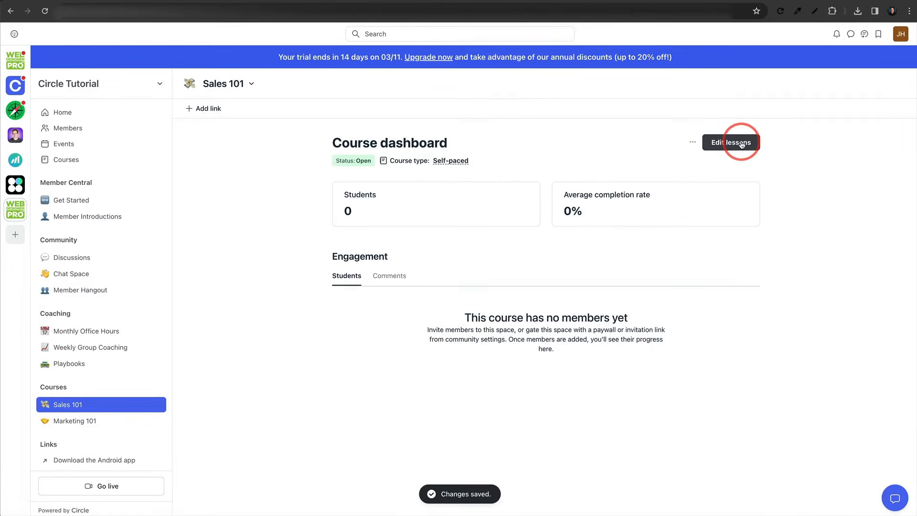
Preview lesson 1.1 as a member again and post the comment "Hey!" on it.
left_click(741, 144)
left_click(605, 240)
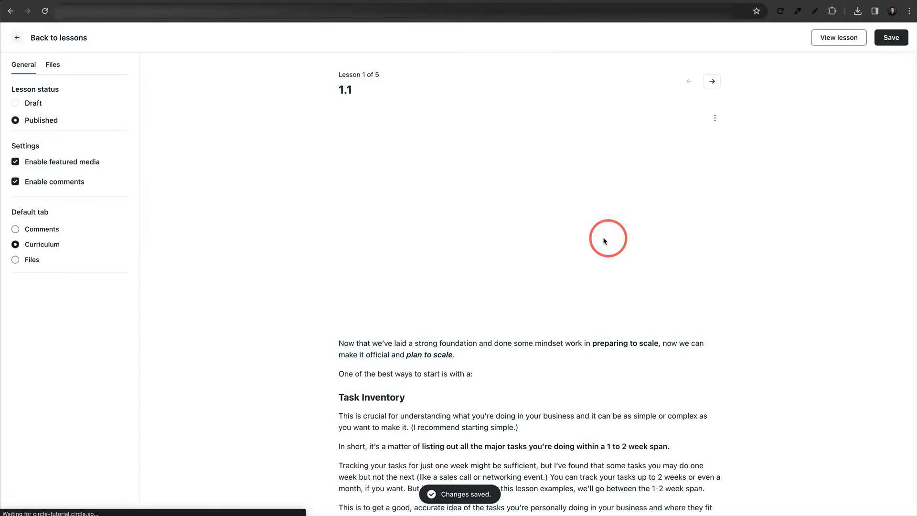
left_click(831, 37)
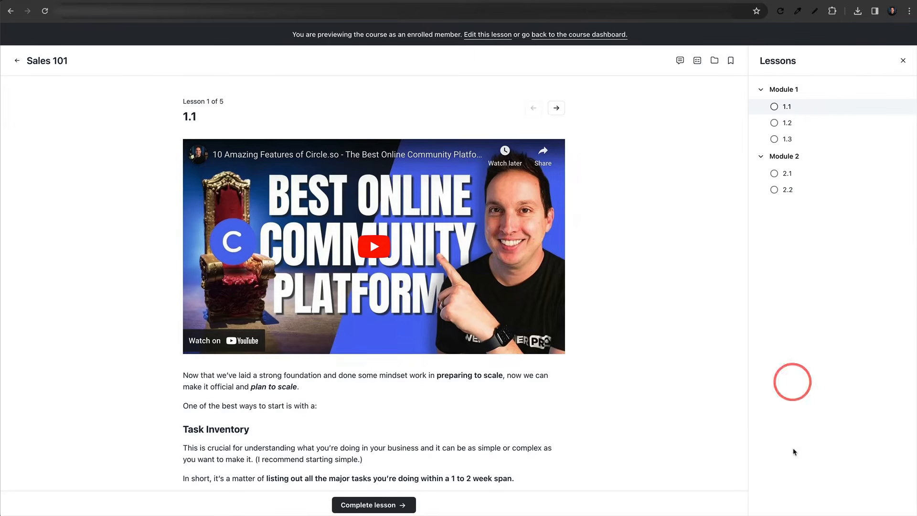
left_click(680, 60)
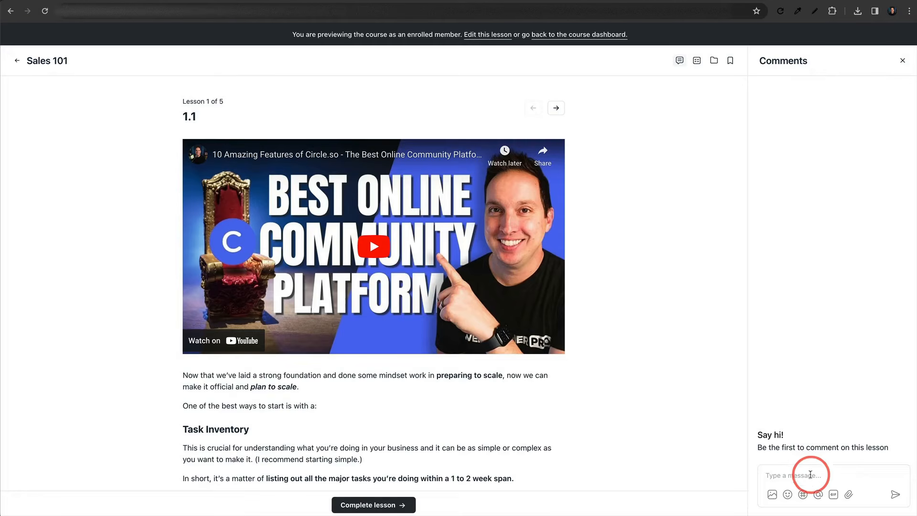
left_click(811, 475)
type("Hey!")
key("Return")
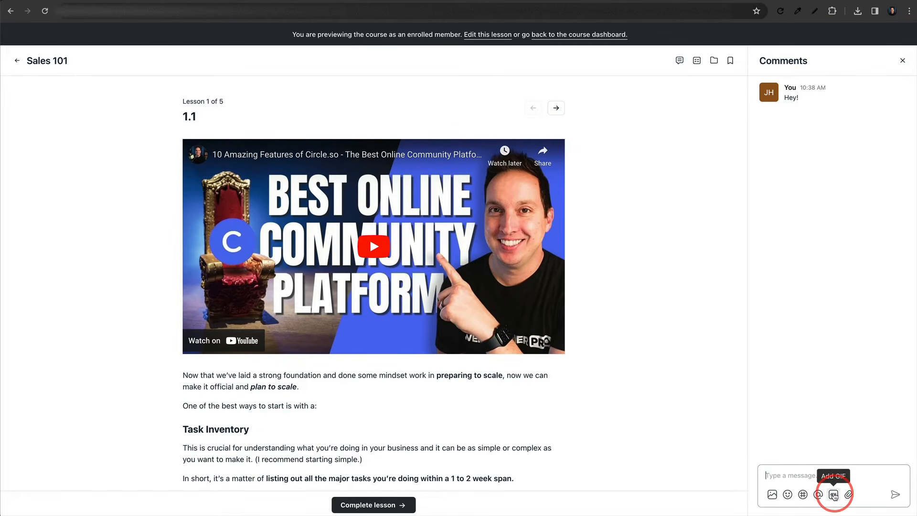
Look at the previewed lesson's lesson list, files and bookmark option, and review the finished Task Inventory lesson in the other community.
left_click(694, 59)
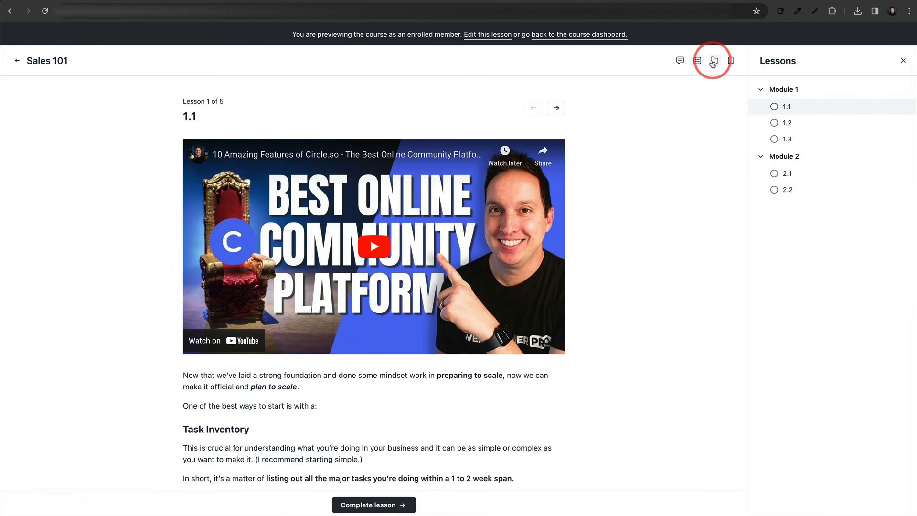
left_click(713, 61)
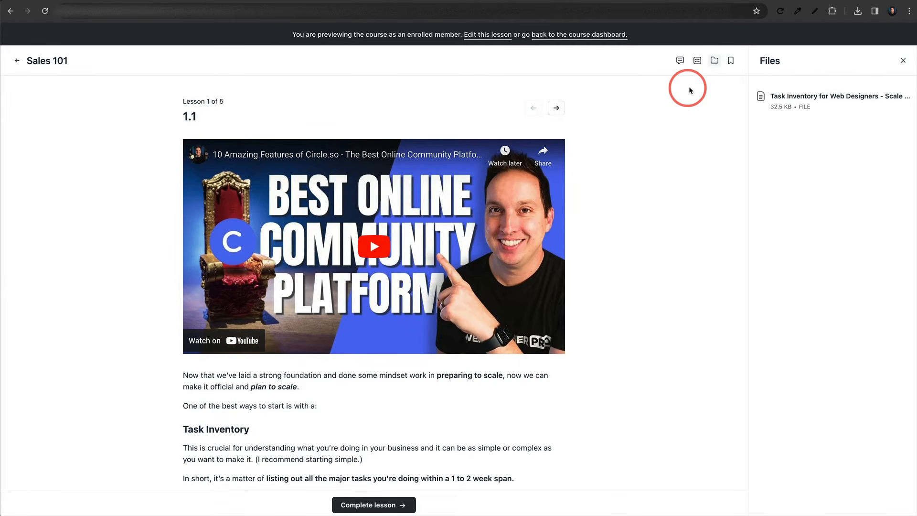
left_click(731, 61)
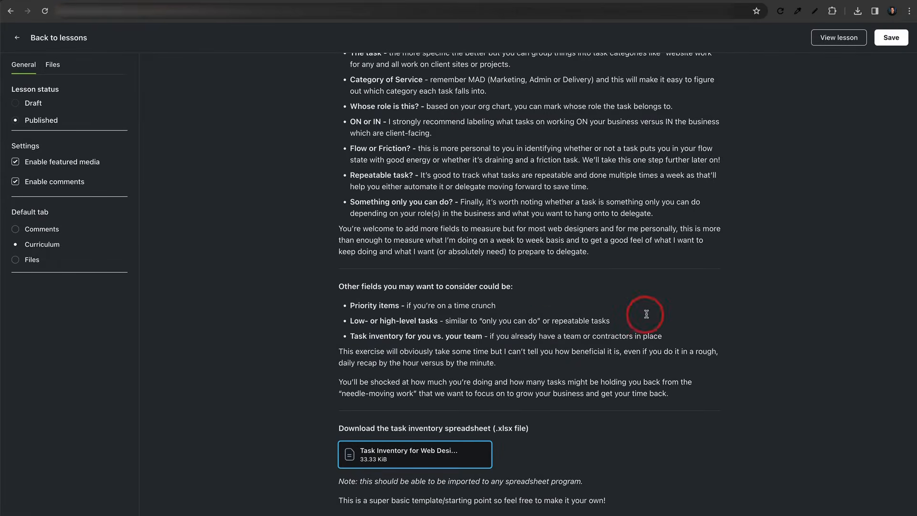
scroll(647, 313, "up", 15)
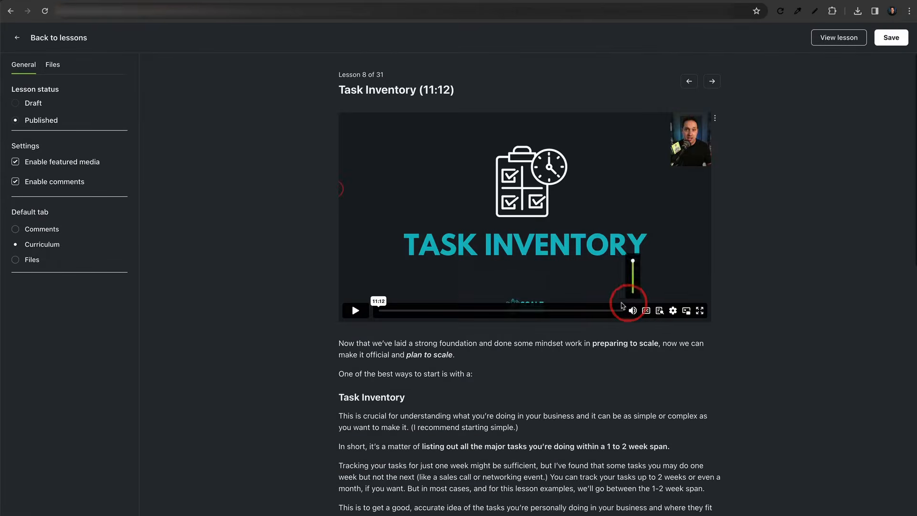
Preview the Task Inventory lesson as an enrolled member and look through the course's module and lesson list.
left_click(825, 42)
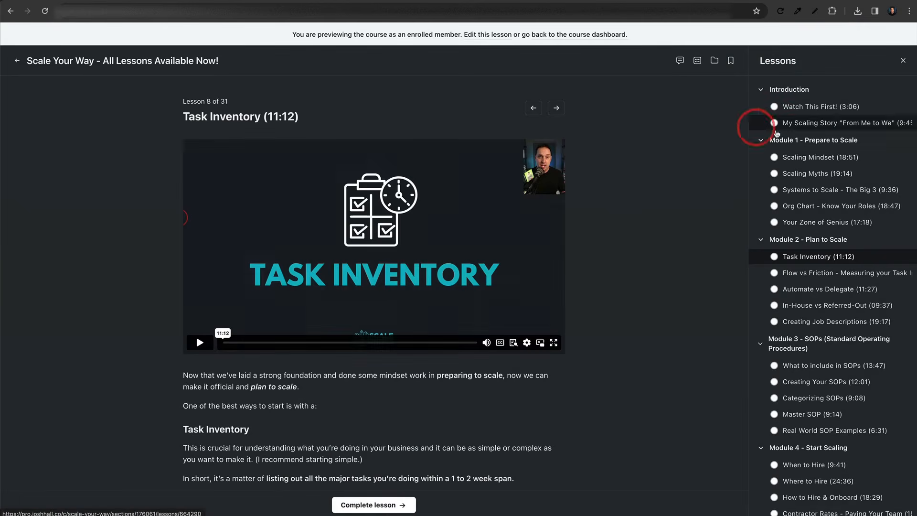
scroll(813, 127, "down", 5)
scroll(806, 138, "up", 5)
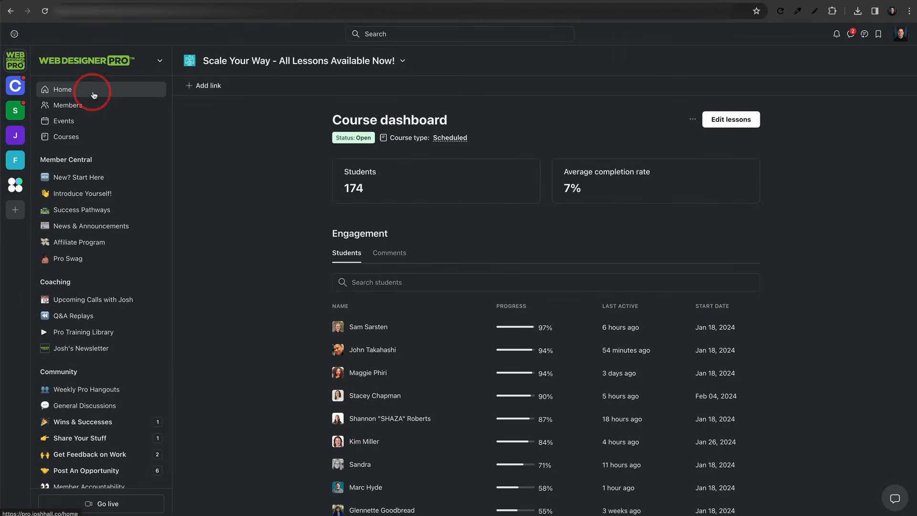
Bookmark the "Google Business Profile Verification" post in the Web Designer Pro community's home feed.
left_click(93, 94)
scroll(109, 251, "down", 1)
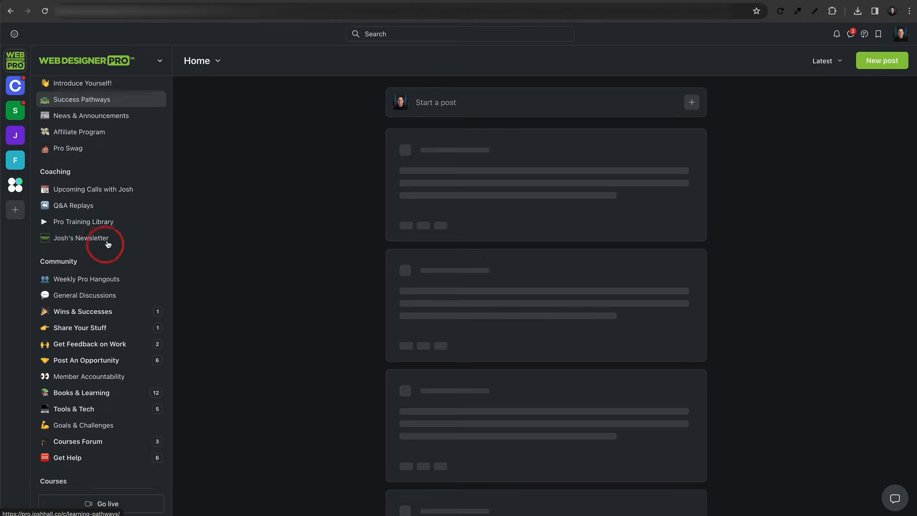
scroll(120, 233, "up", 2)
scroll(238, 184, "down", 3)
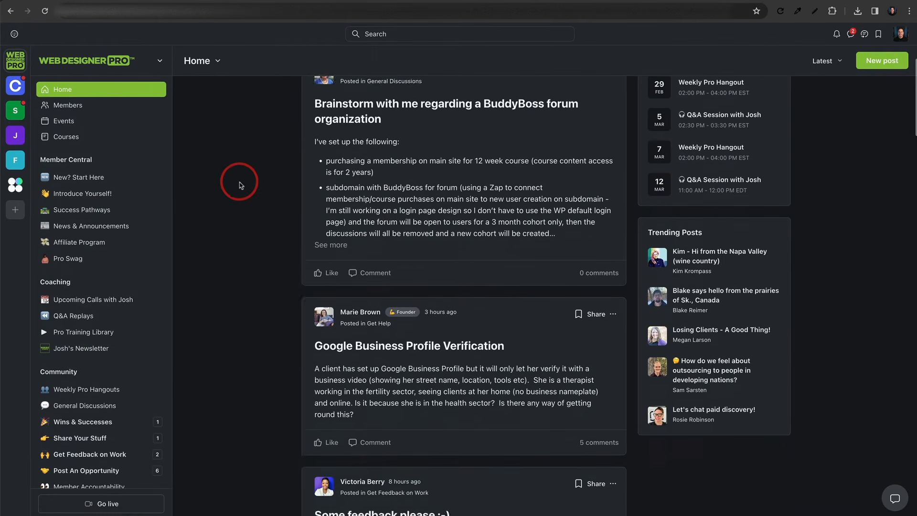
scroll(258, 181, "up", 3)
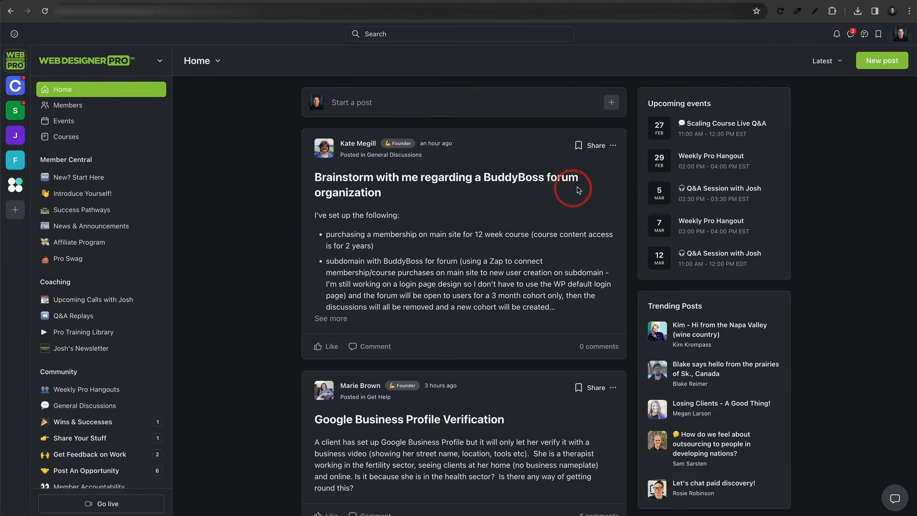
scroll(578, 190, "down", 3)
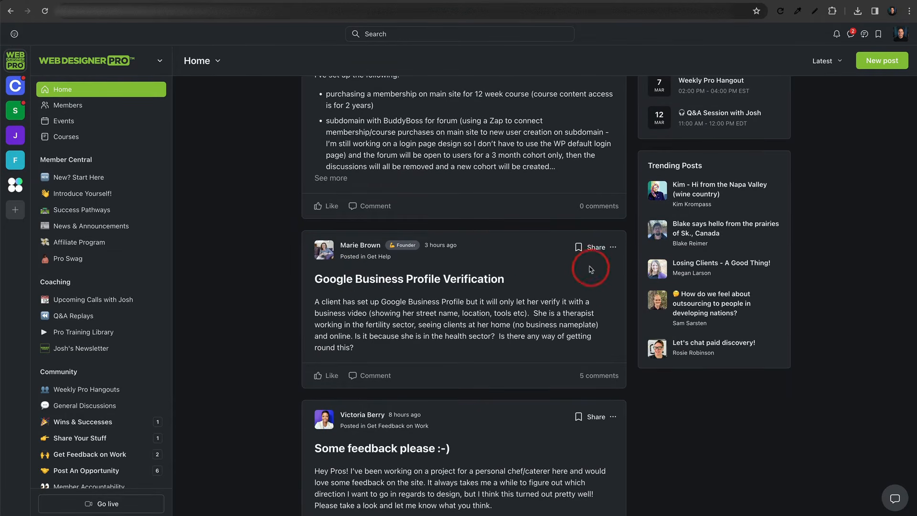
left_click(578, 247)
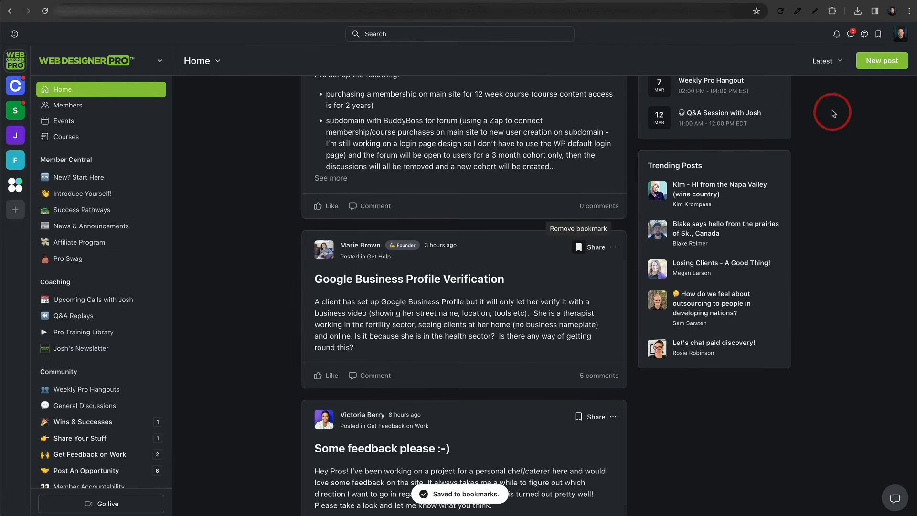
Review the saved bookmarks for posts, comments, events and lessons.
left_click(878, 34)
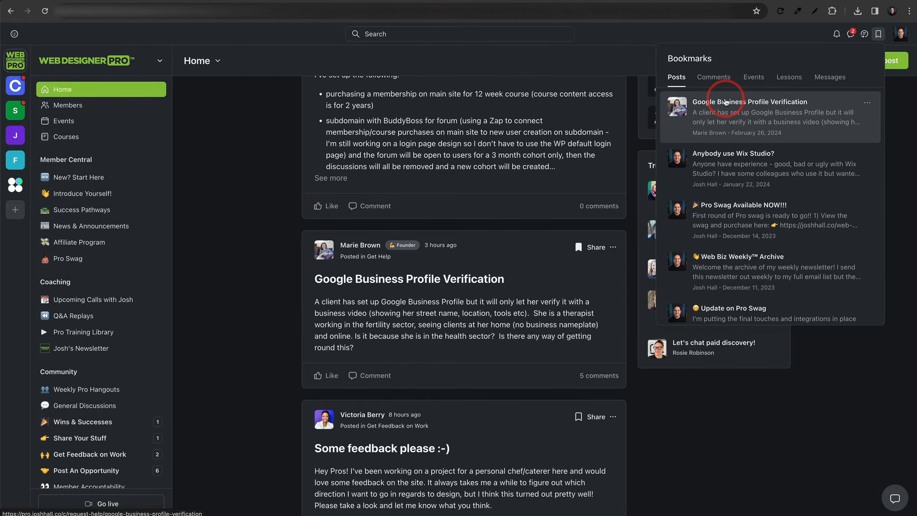
left_click(708, 79)
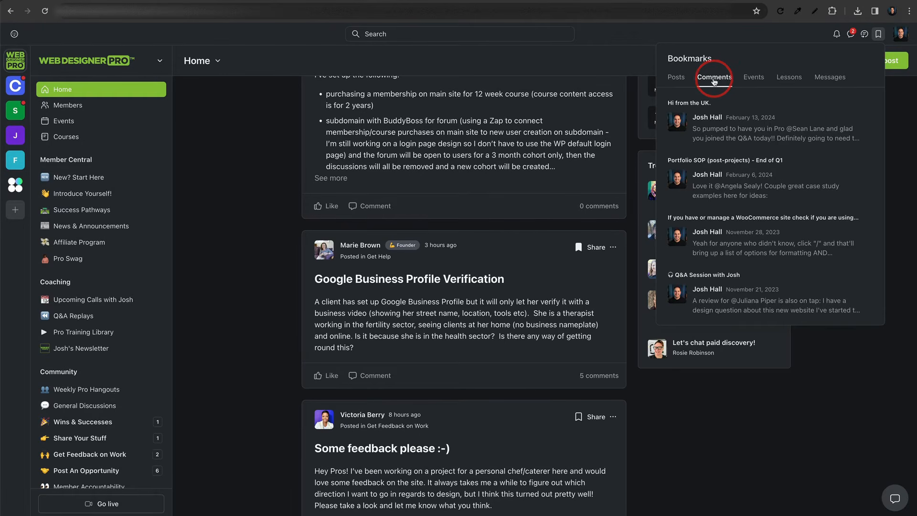
left_click(754, 77)
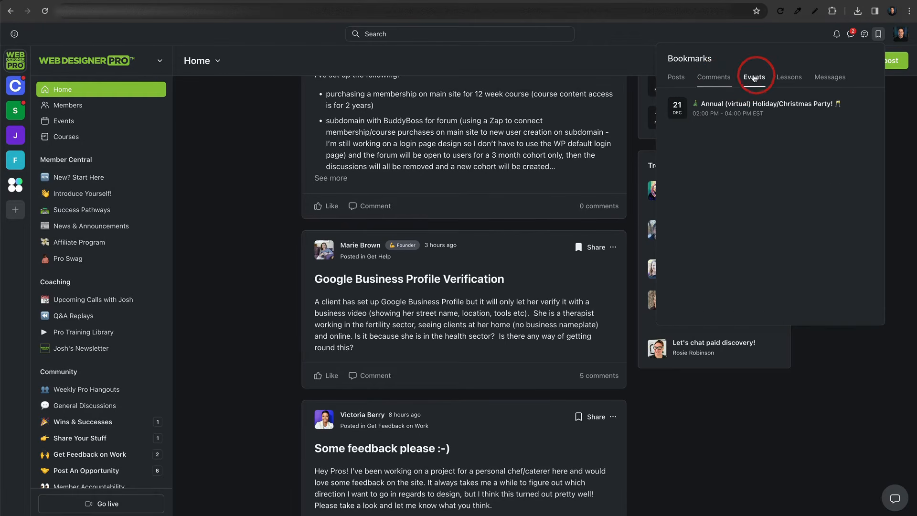
left_click(790, 81)
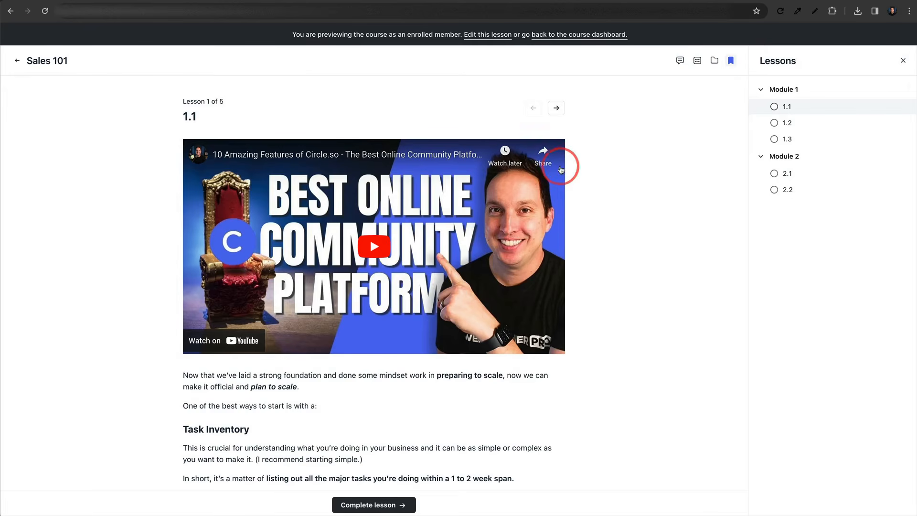
Review the Sales 101 lesson 1.1 from start to end in the member preview and in the lesson editor.
scroll(608, 157, "down", 10)
scroll(622, 157, "up", 10)
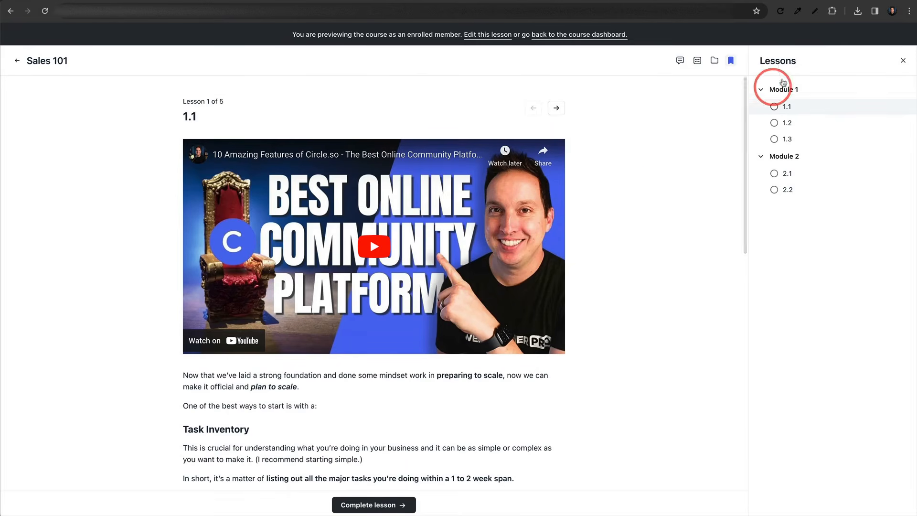
left_click(486, 35)
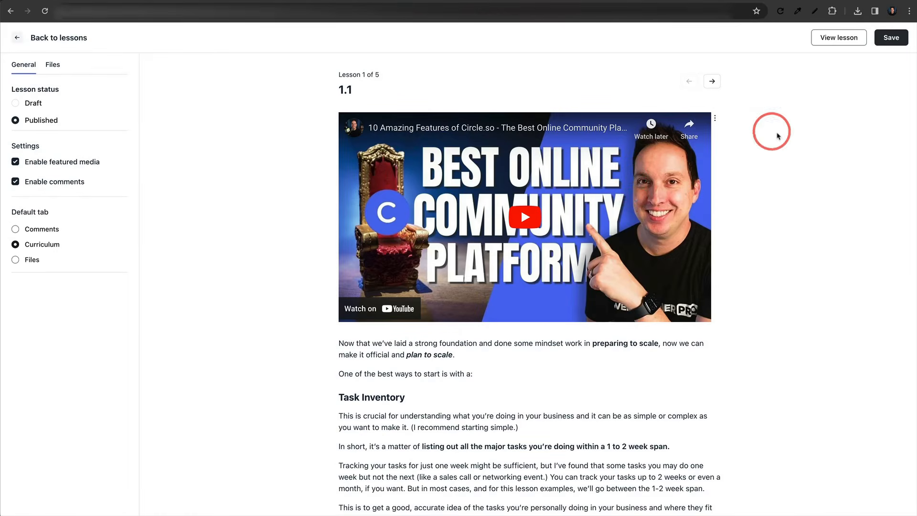
scroll(644, 179, "down", 10)
scroll(644, 178, "up", 10)
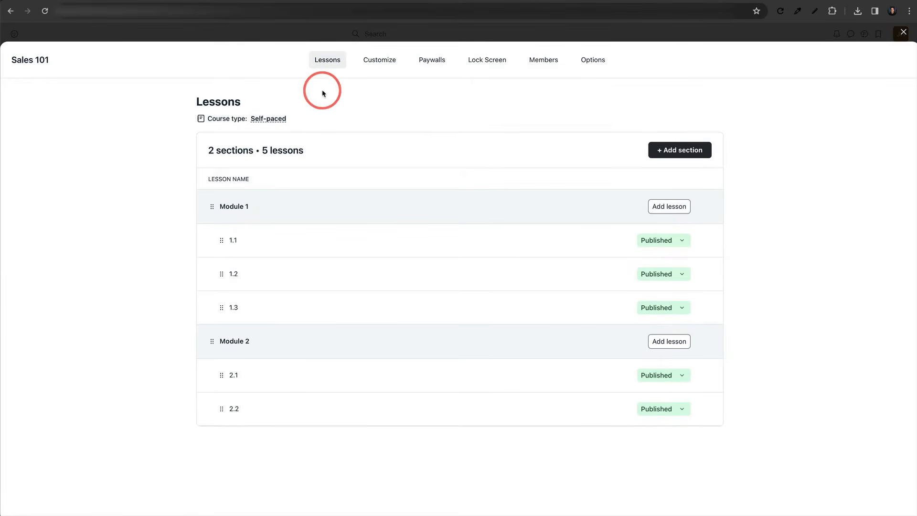
Review the Sales 101 customization settings and look at the Courses page of the Web Designer Pro community.
left_click(382, 66)
scroll(424, 143, "down", 2)
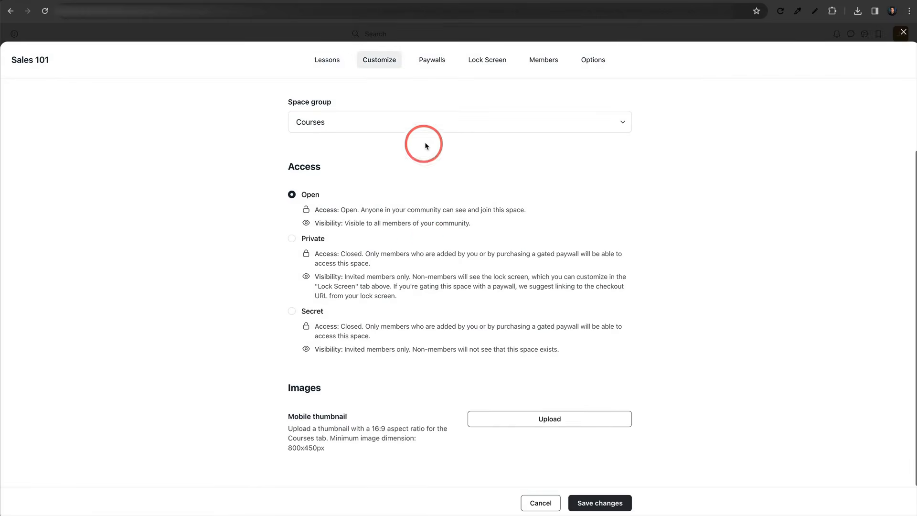
scroll(504, 330, "up", 2)
scroll(480, 244, "down", 2)
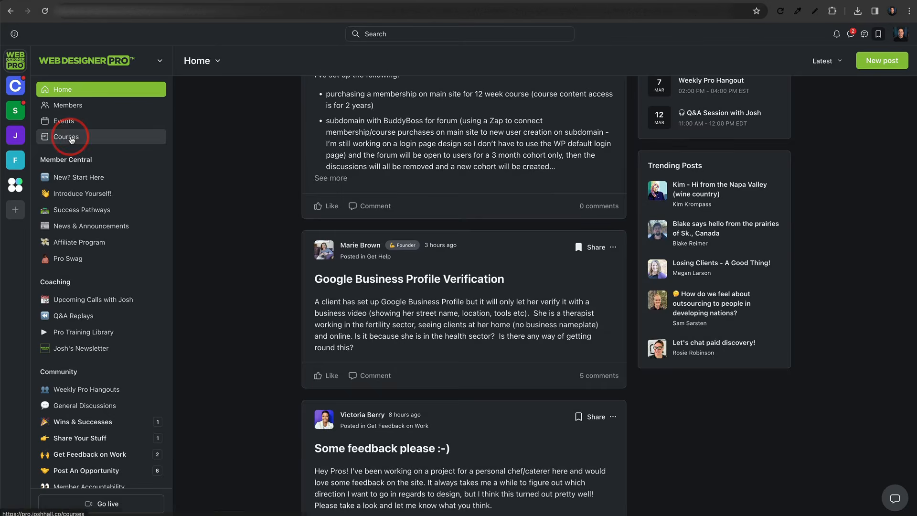
left_click(126, 139)
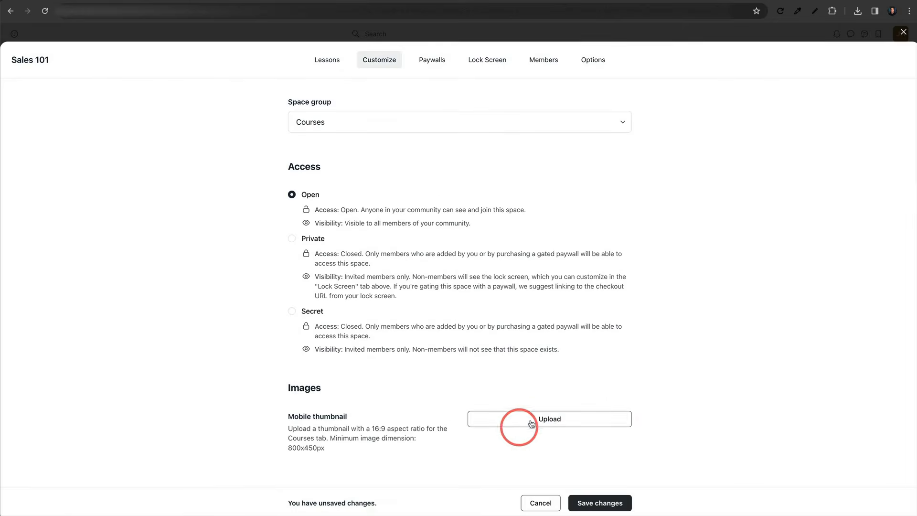
Upload the "Scale Your Way" image as the Sales 101 course's mobile thumbnail and save the changes.
left_click(531, 424)
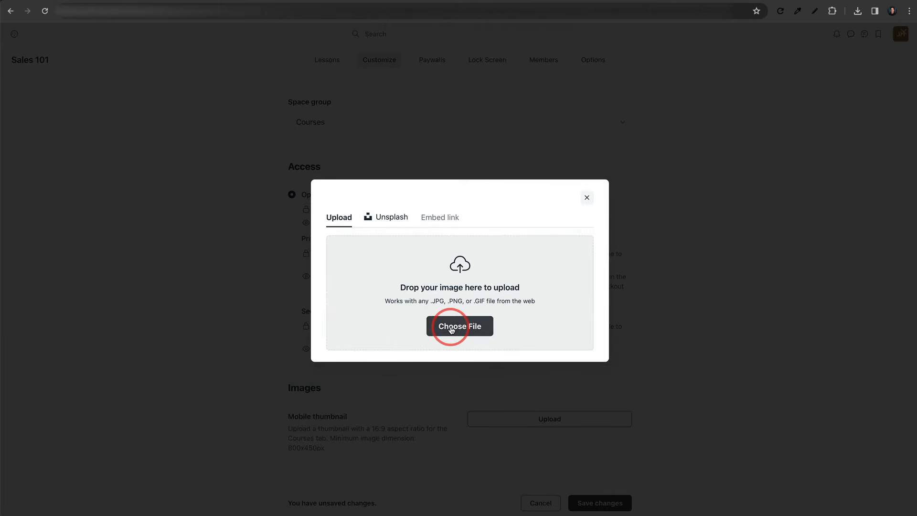
left_click(451, 329)
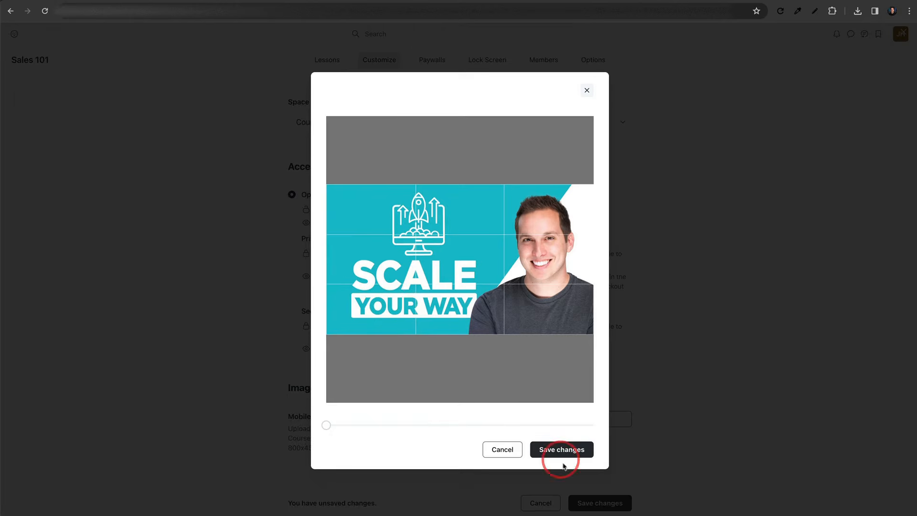
left_click(563, 449)
scroll(478, 337, "down", 3)
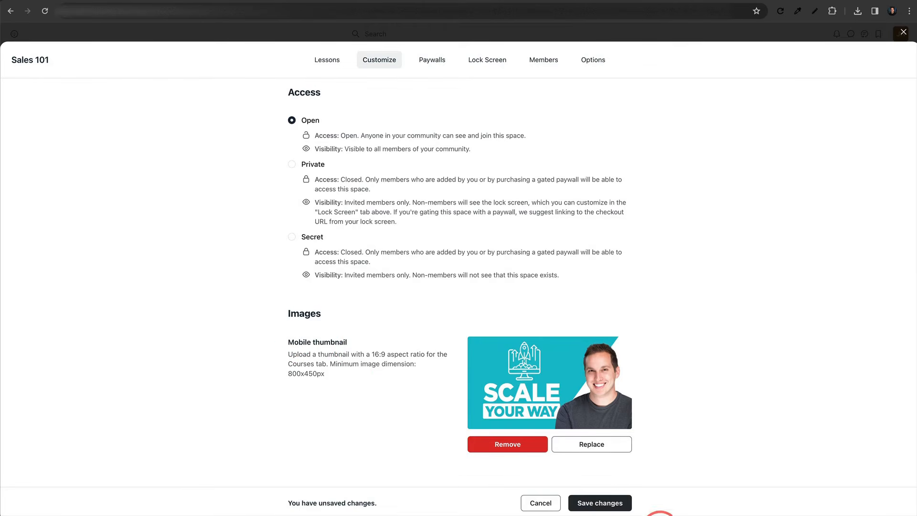
left_click(621, 503)
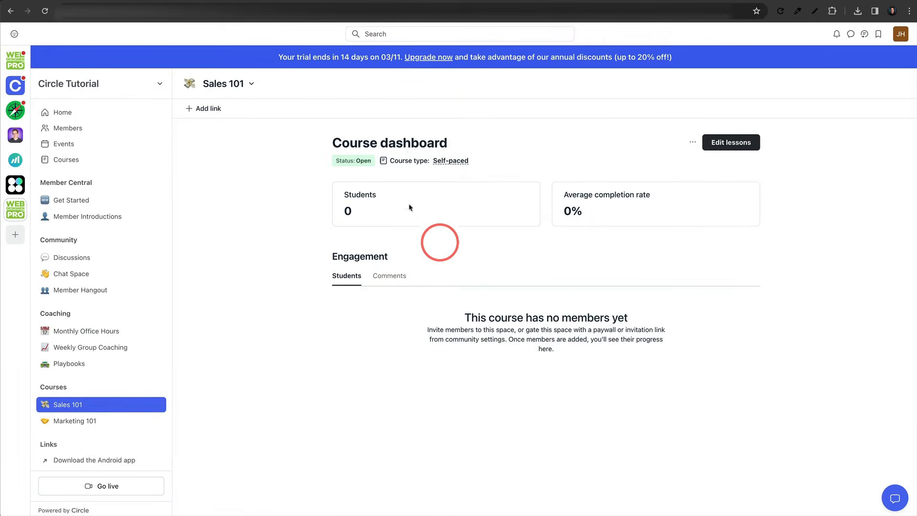
Check the course thumbnails on Circle Tutorial's Courses page and view the Sales 101 dashboard and the community's spaces.
left_click(119, 163)
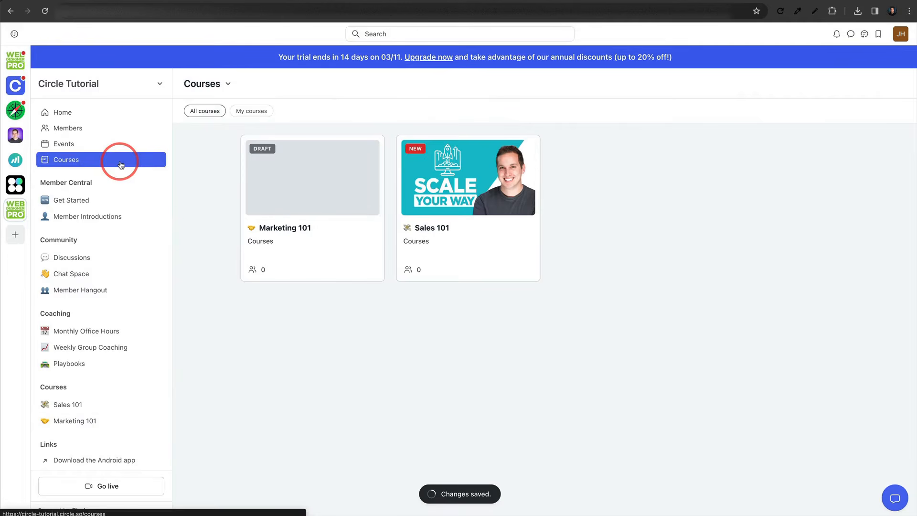
left_click(477, 181)
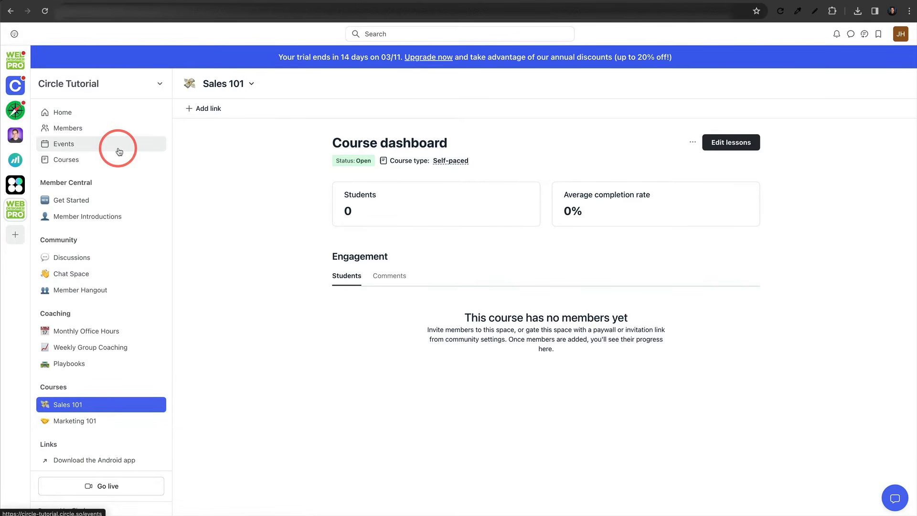
scroll(144, 150, "down", 2)
scroll(123, 195, "up", 2)
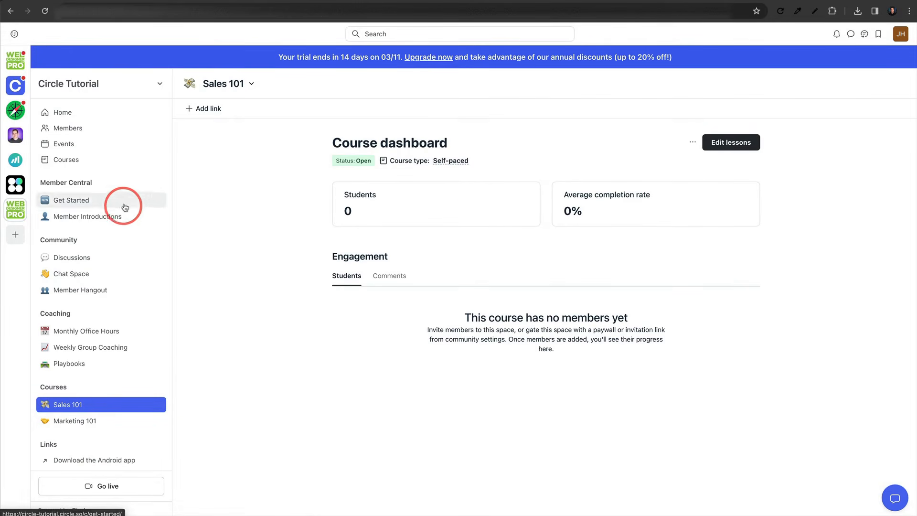
scroll(138, 176, "down", 1)
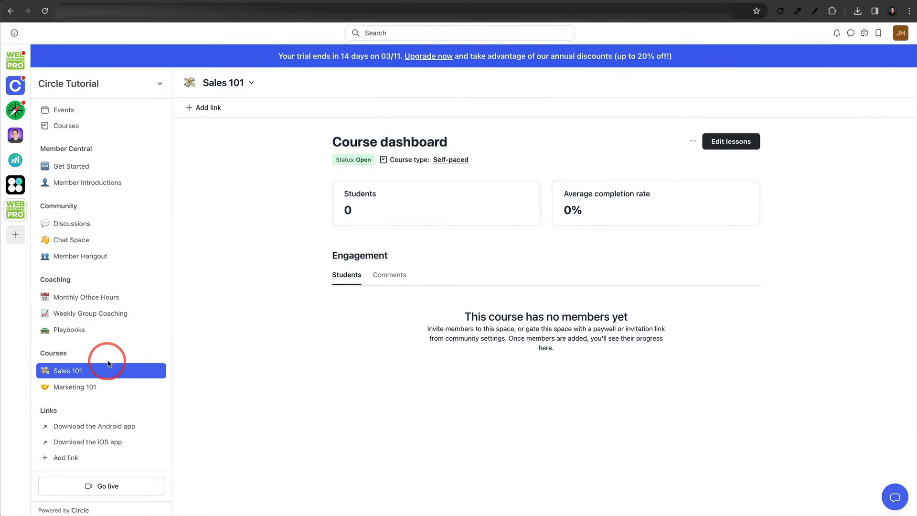
scroll(107, 359, "up", 1)
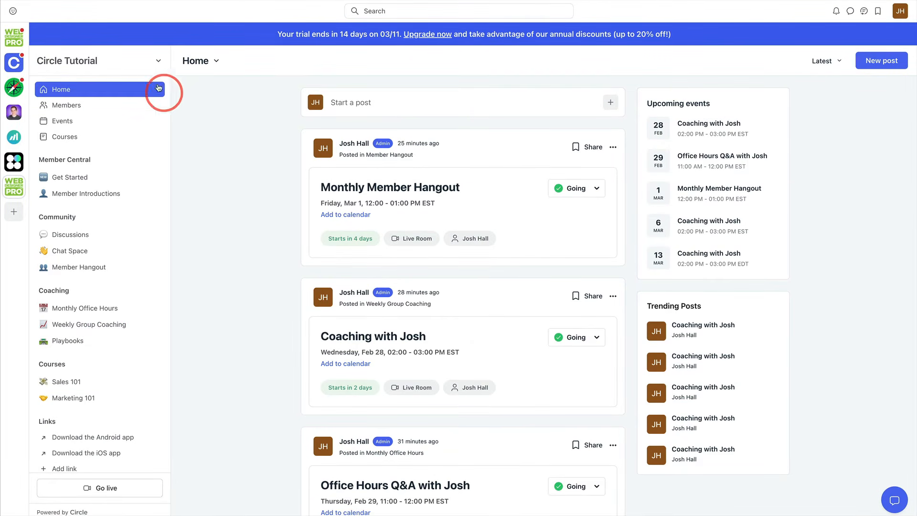
Look over the Circle Tutorial community's admin options and its list of spaces.
left_click(135, 64)
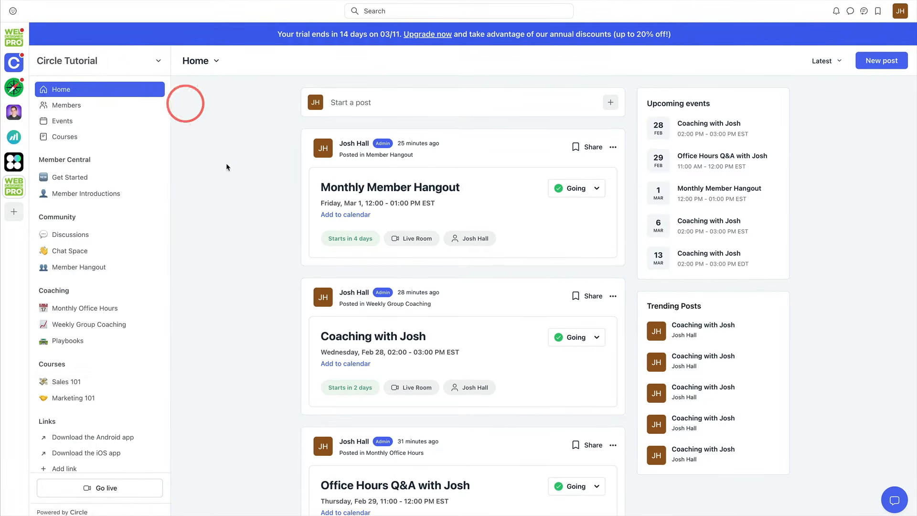
left_click(103, 61)
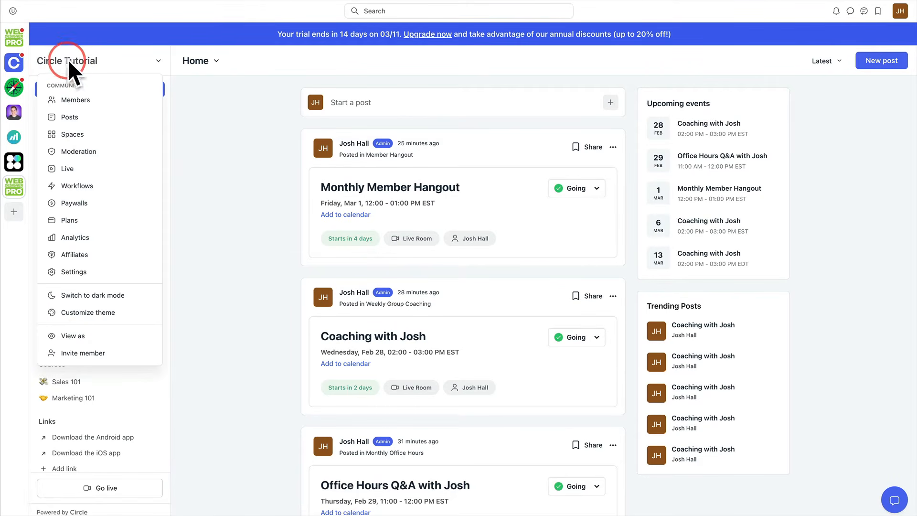
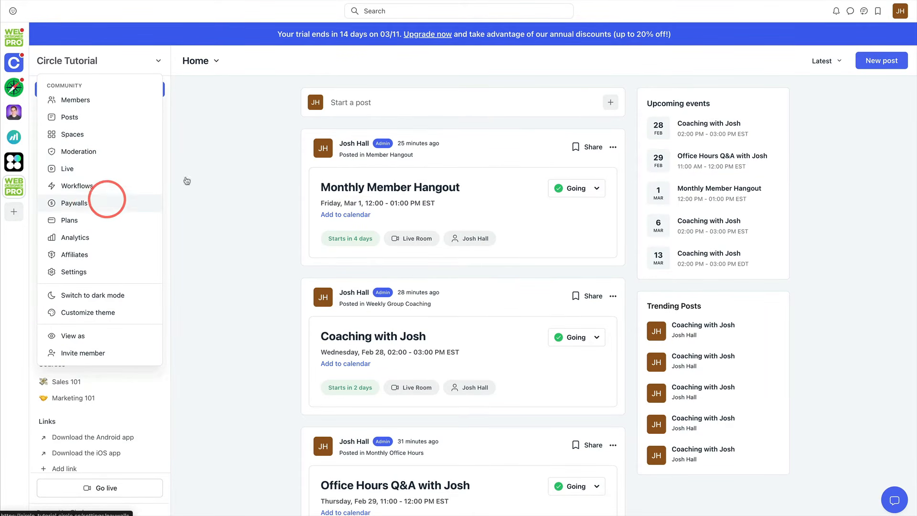
left_click(257, 161)
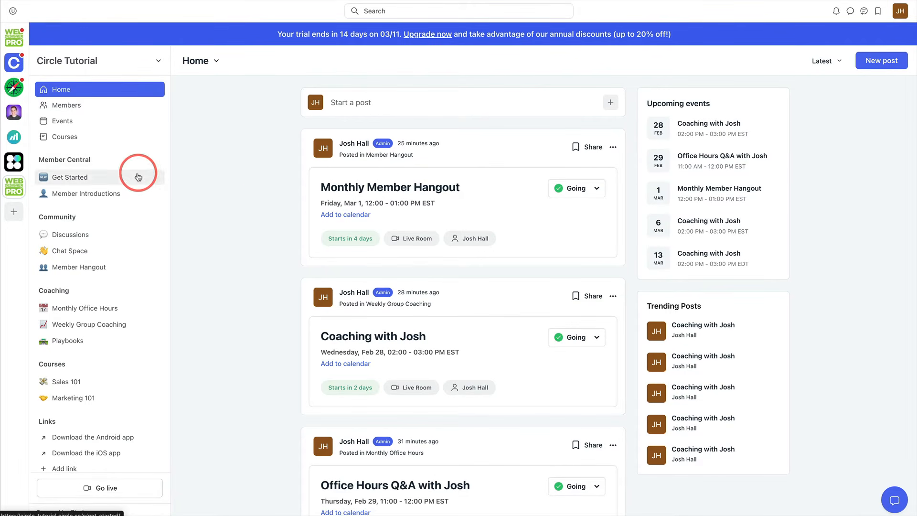
scroll(112, 215, "down", 1)
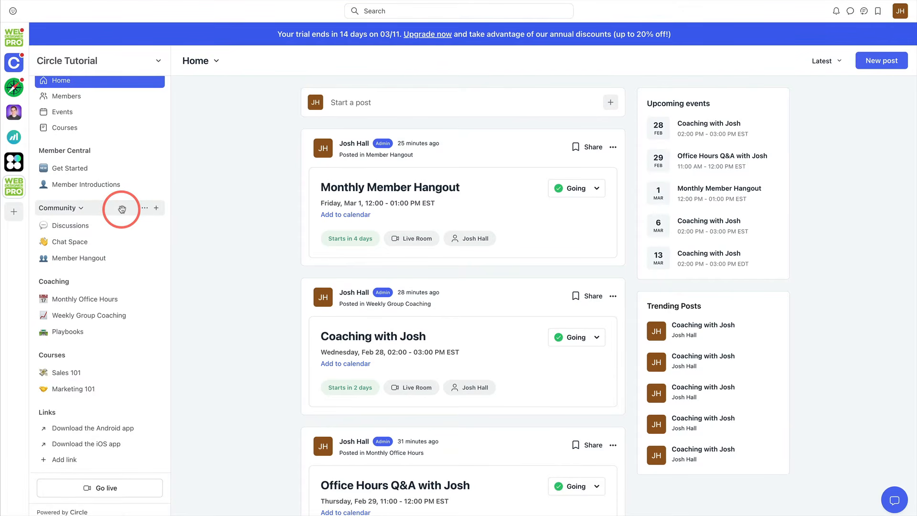
scroll(110, 184, "up", 1)
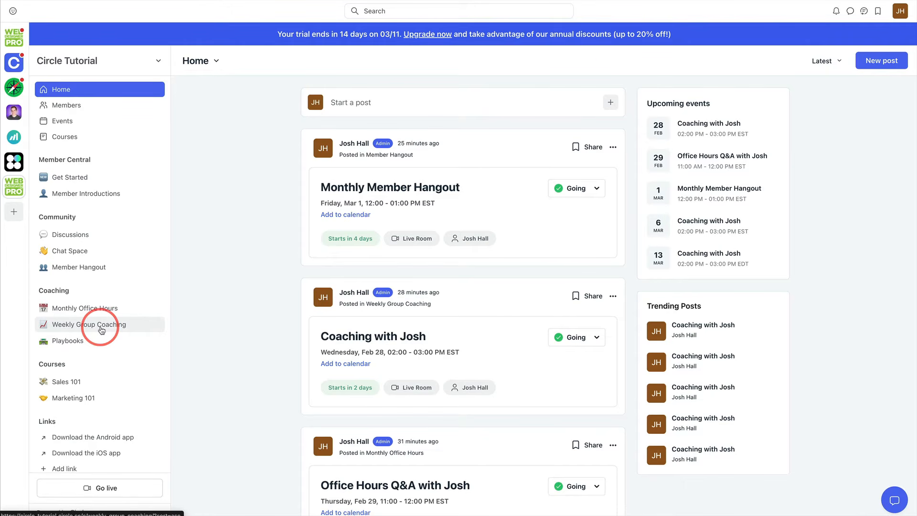
Open the Circle Tutorial community's Paywalls settings and connect a Stripe account.
left_click(106, 60)
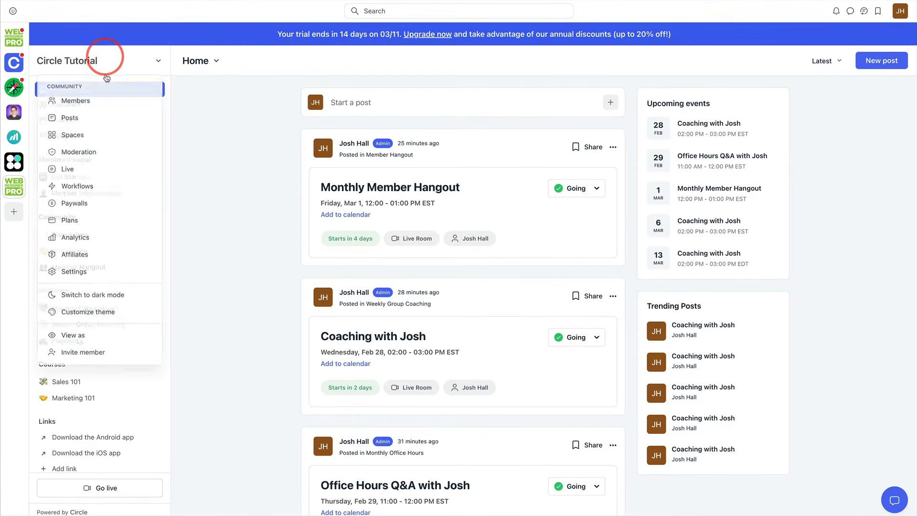
left_click(86, 204)
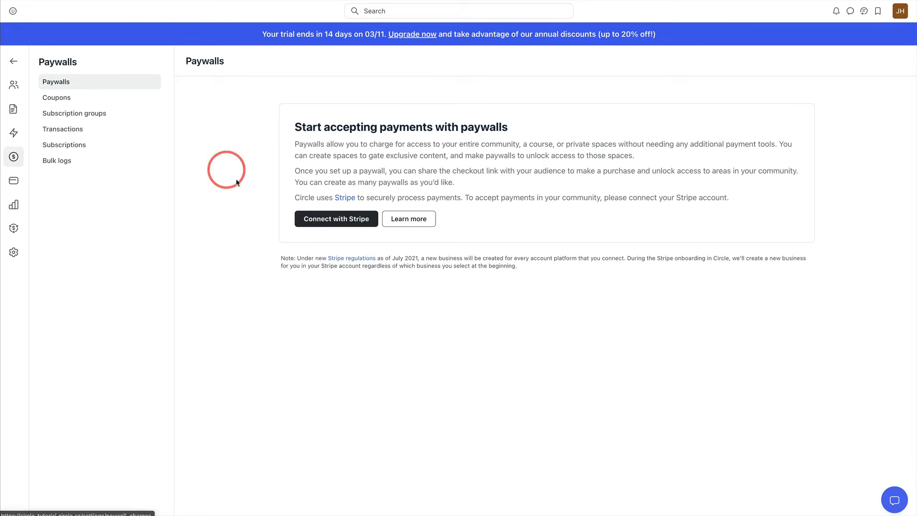
left_click(343, 218)
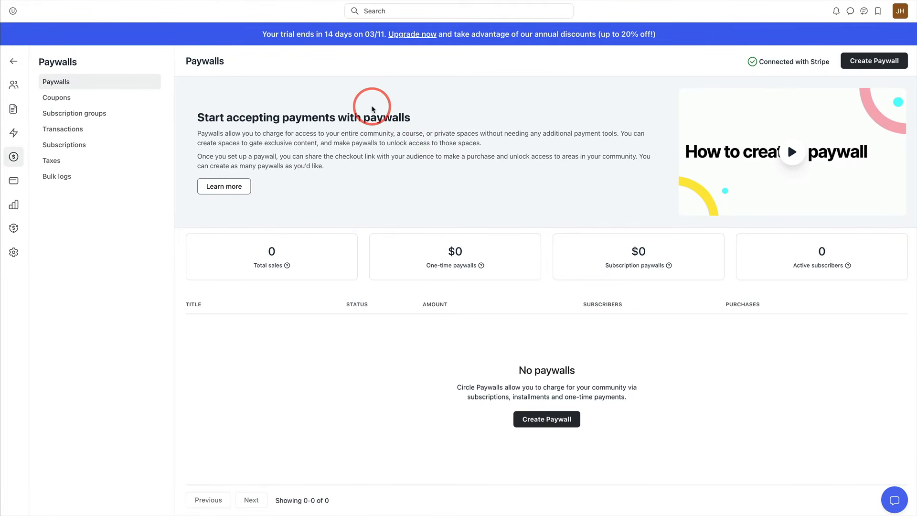
Create a new paywall with the display name "Basic Level".
scroll(406, 110, "down", 3)
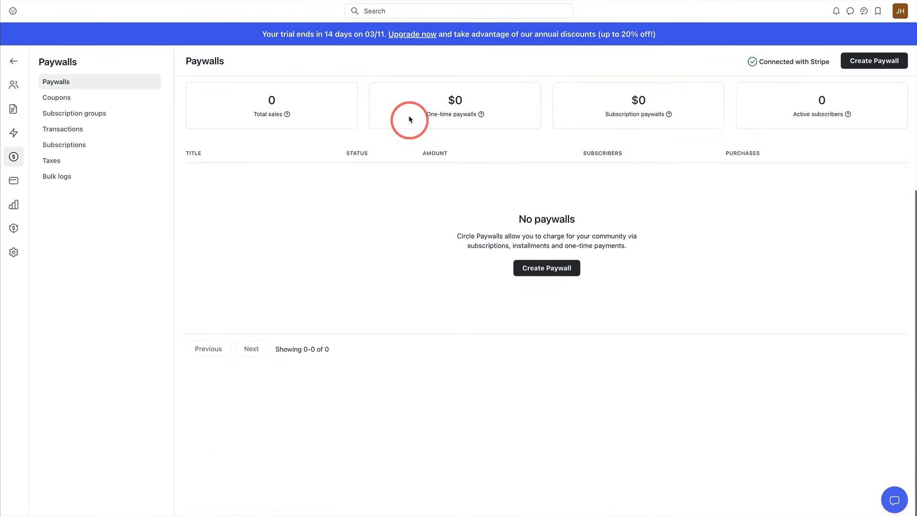
scroll(409, 115, "up", 3)
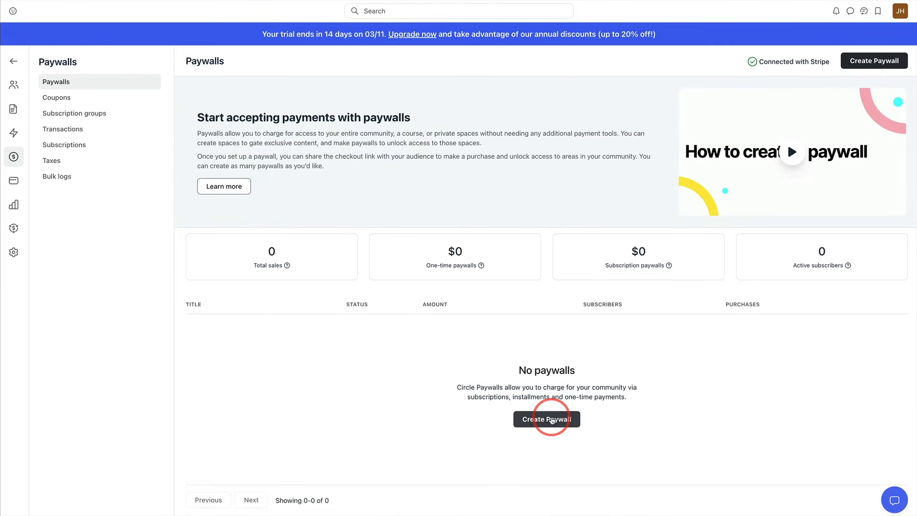
left_click(547, 419)
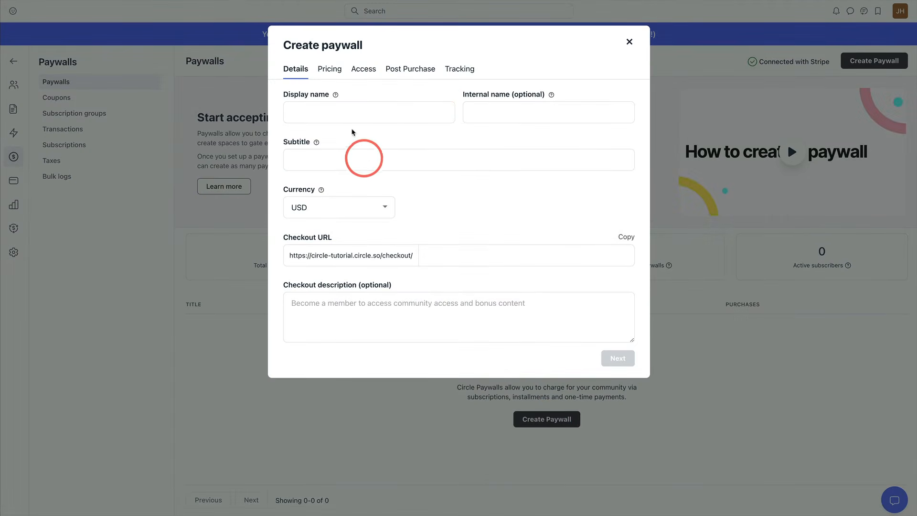
mouse_move(336, 95)
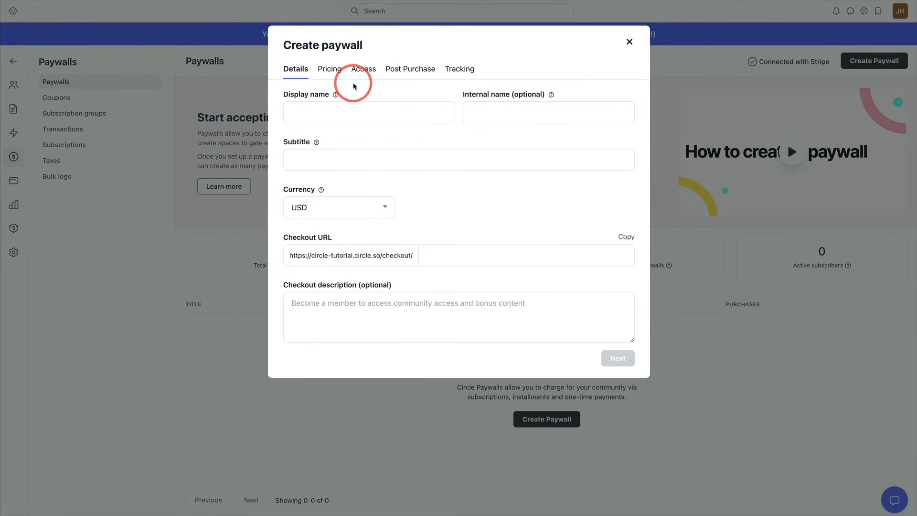
left_click(343, 111)
type("Basic Level")
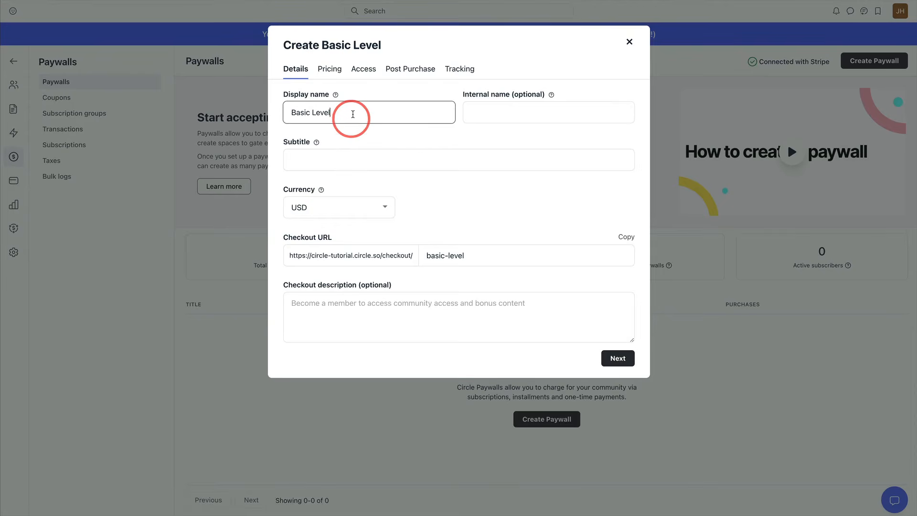
left_click(454, 132)
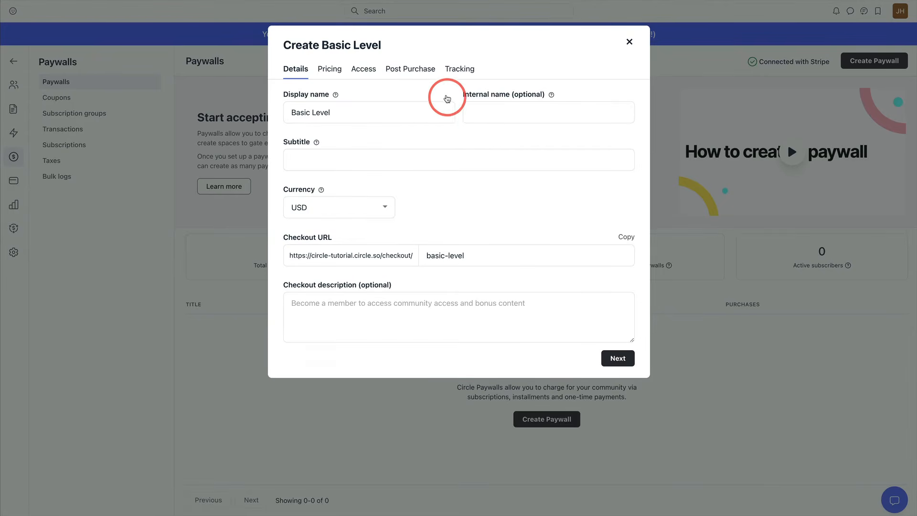
Write a checkout description promising all community forums, monthly office hours and special events, and continue to the pricing settings.
left_click(387, 320)
type("Get")
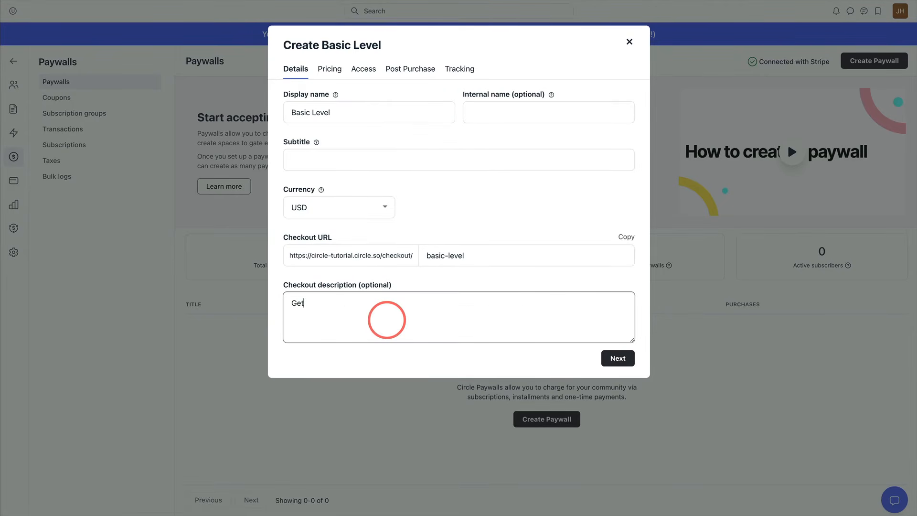
type(" access to all community forums, monthly office hours with Josh and special events.")
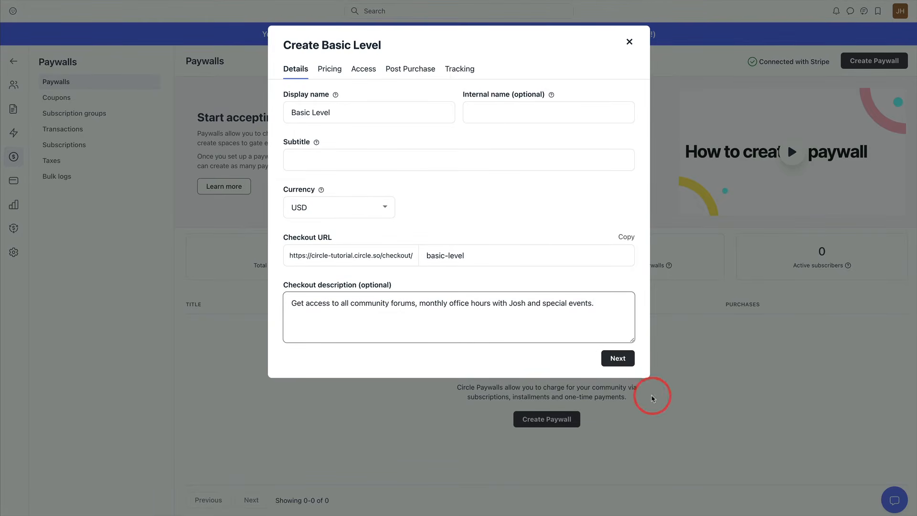
left_click(621, 359)
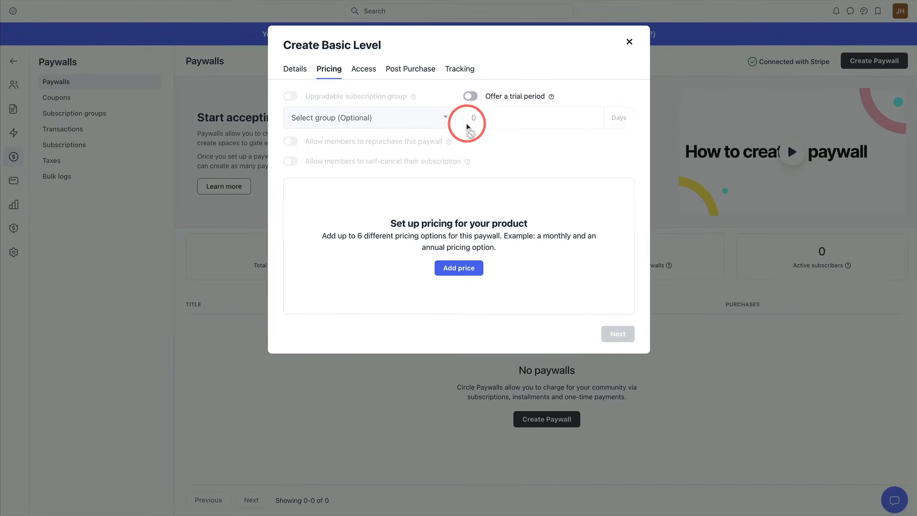
Add a subscription price to the Basic Level paywall, billed monthly at $39 USD, and save it.
left_click(459, 267)
left_click(402, 243)
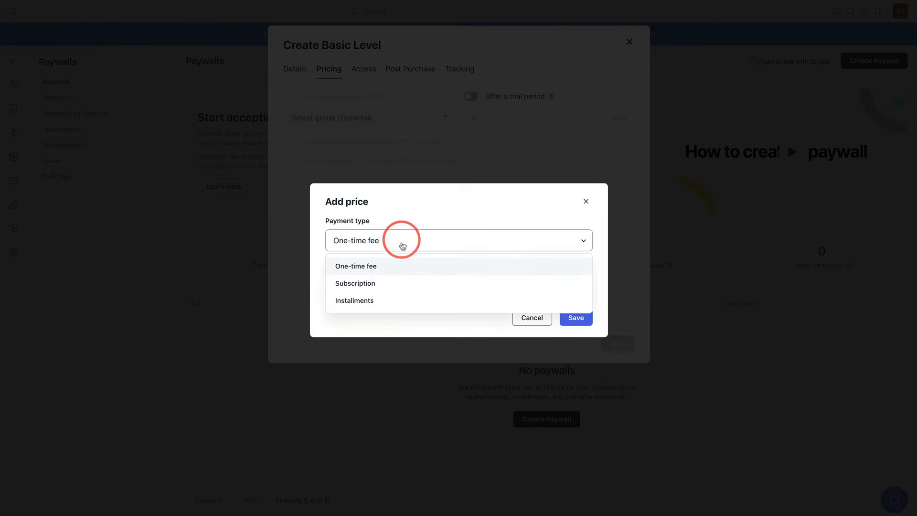
left_click(393, 282)
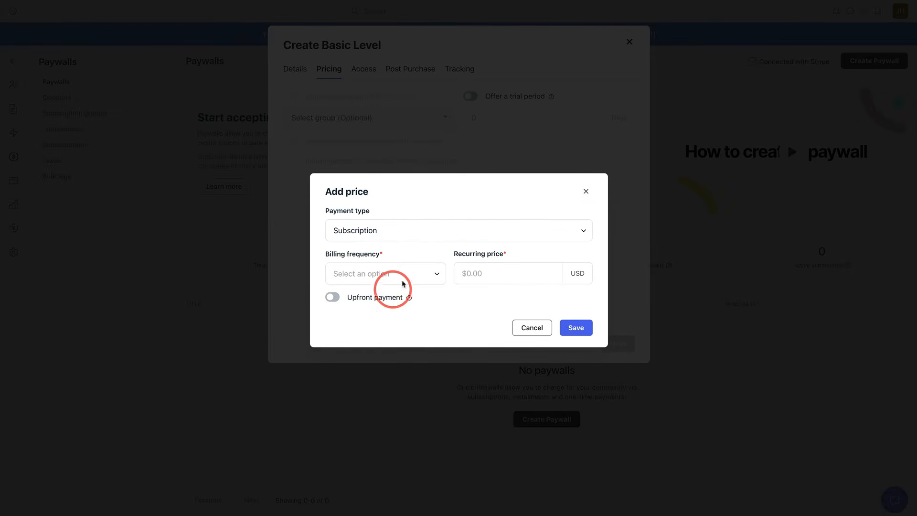
left_click(425, 271)
left_click(368, 351)
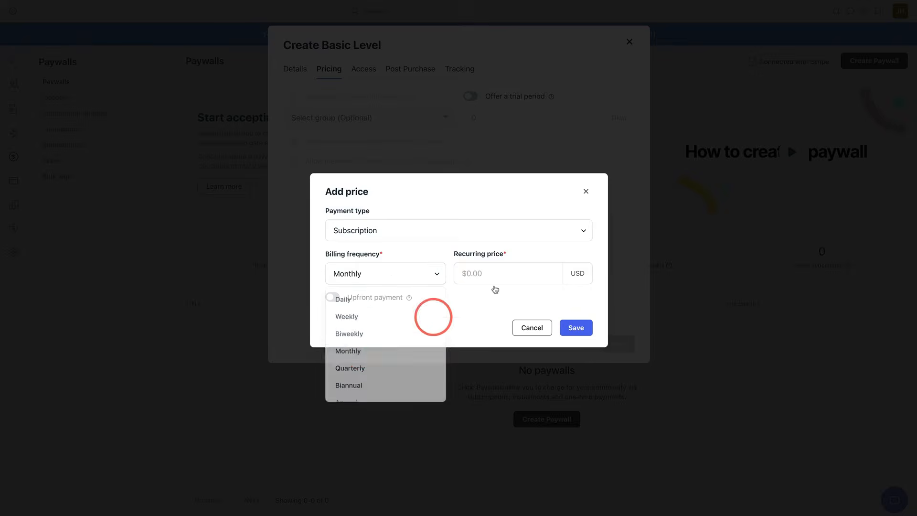
left_click(506, 272)
type("39")
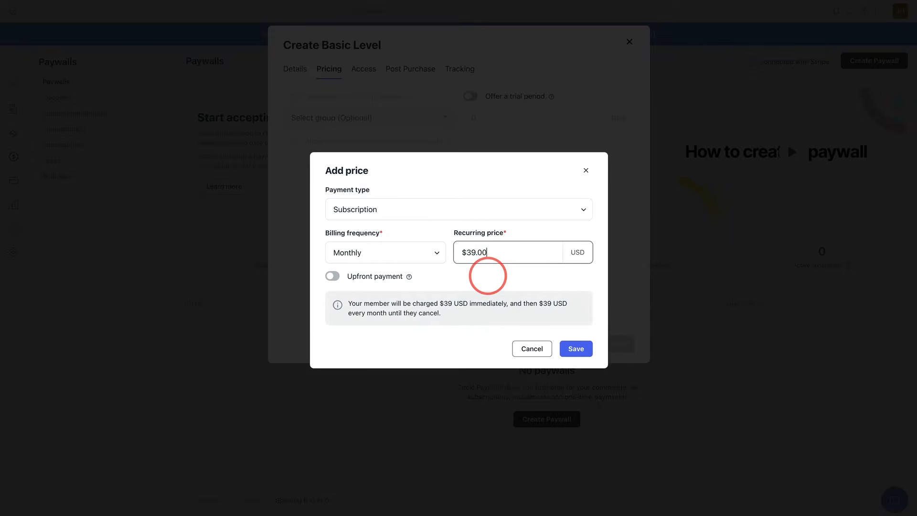
left_click(488, 276)
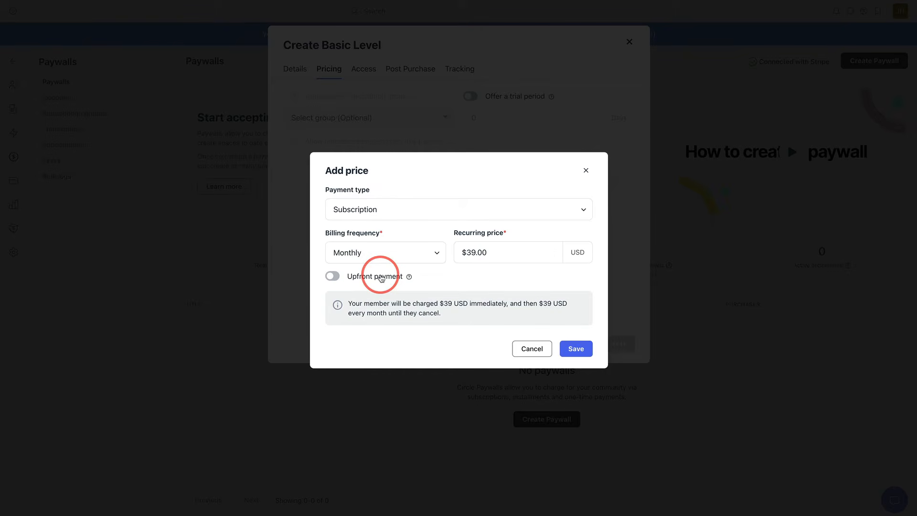
left_click(585, 349)
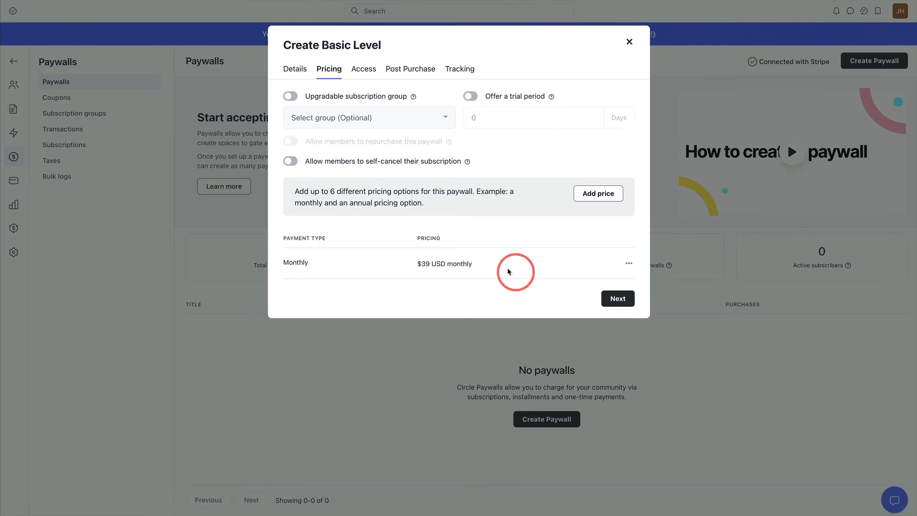
Try out the trial period option in the Basic Level pricing settings and switch it off again.
left_click(470, 97)
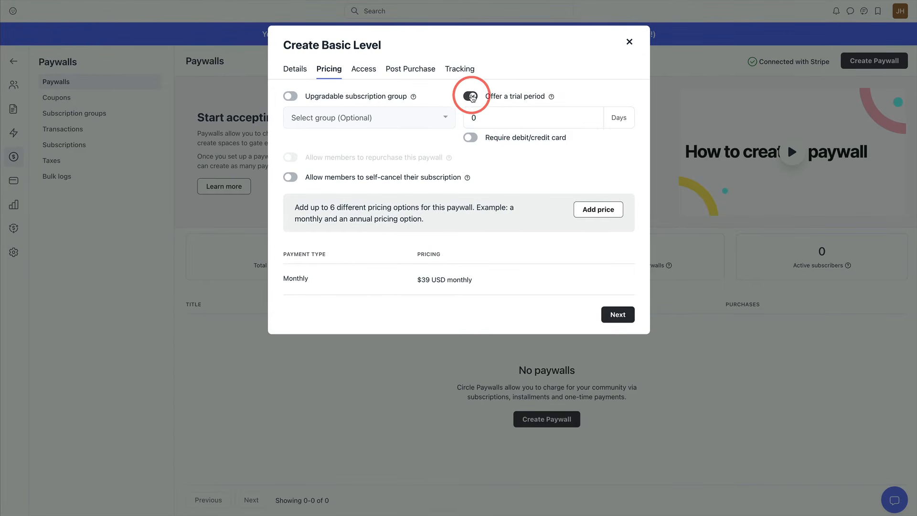
left_click(471, 96)
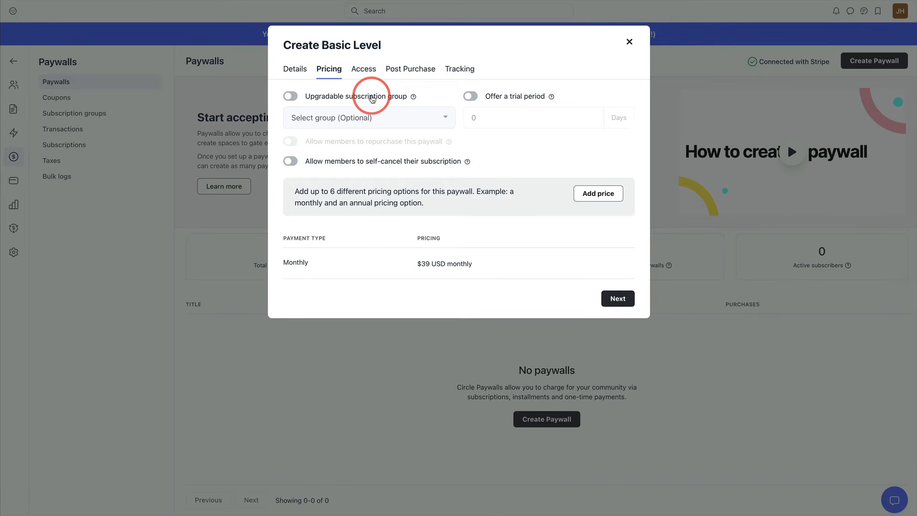
mouse_move(402, 254)
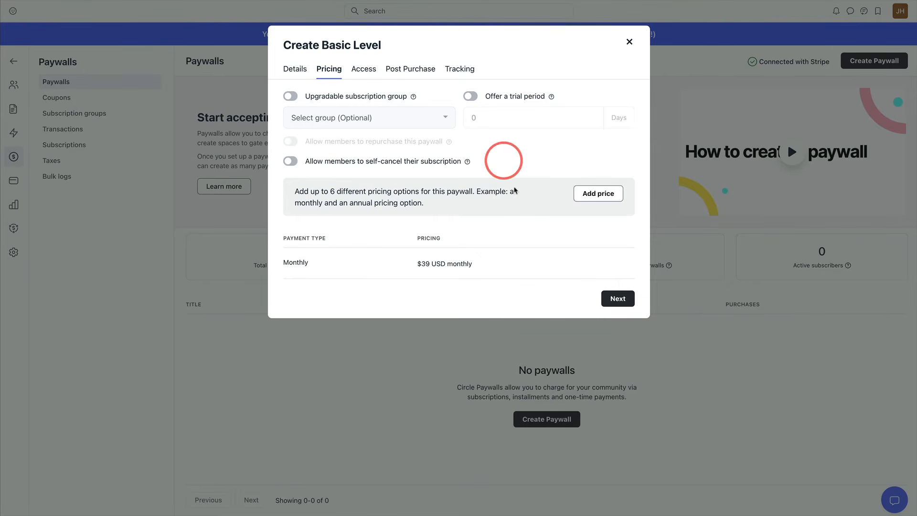
Continue to the Basic Level paywall's access settings and try out the option that gives access to all spaces.
left_click(612, 299)
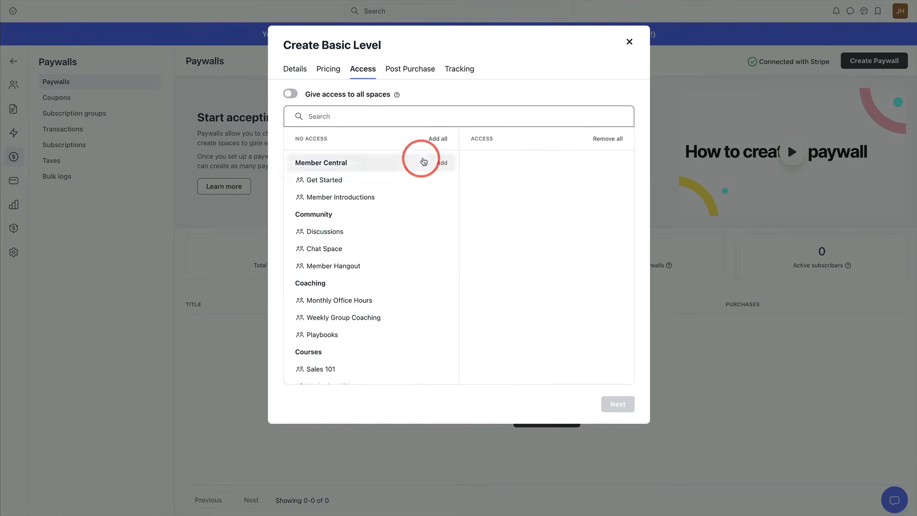
scroll(390, 258, "down", 1)
scroll(391, 258, "up", 1)
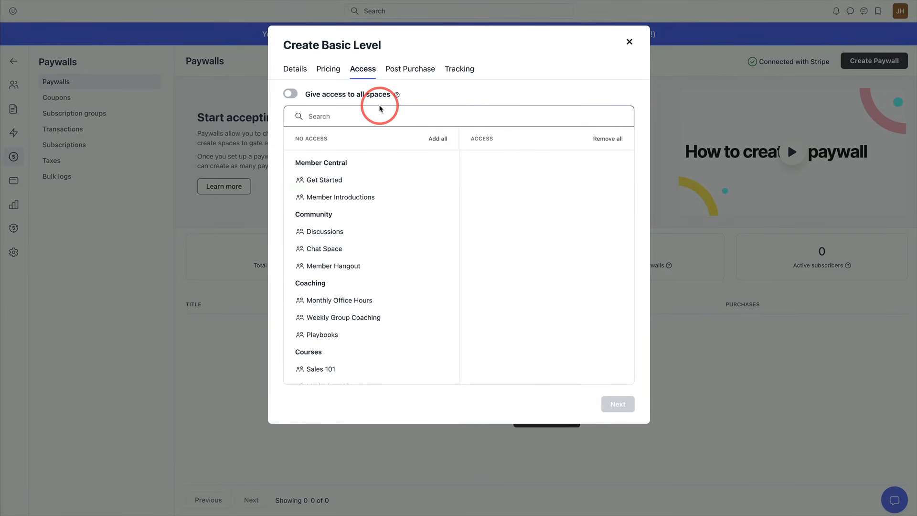
left_click(290, 93)
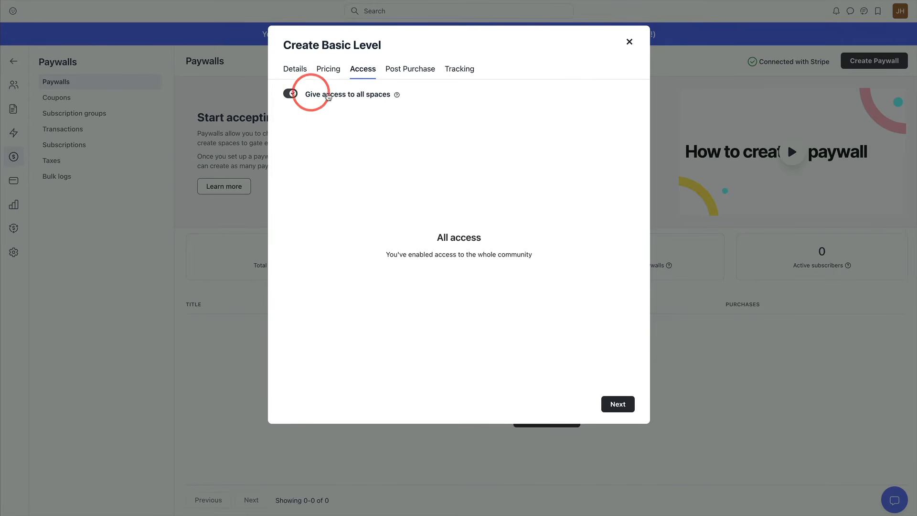
left_click(291, 94)
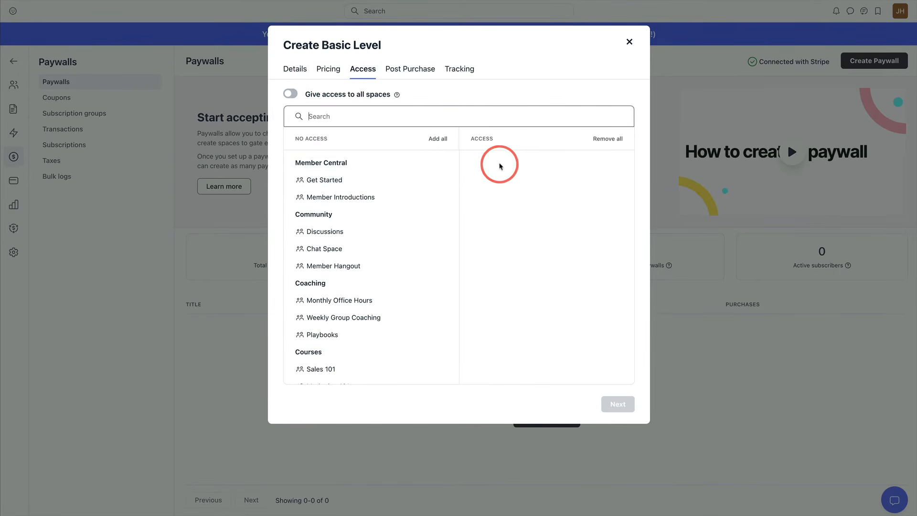
Grant Basic Level access to every listed space except Weekly Group Coaching and Playbooks, and continue to the post-purchase settings.
left_click(438, 139)
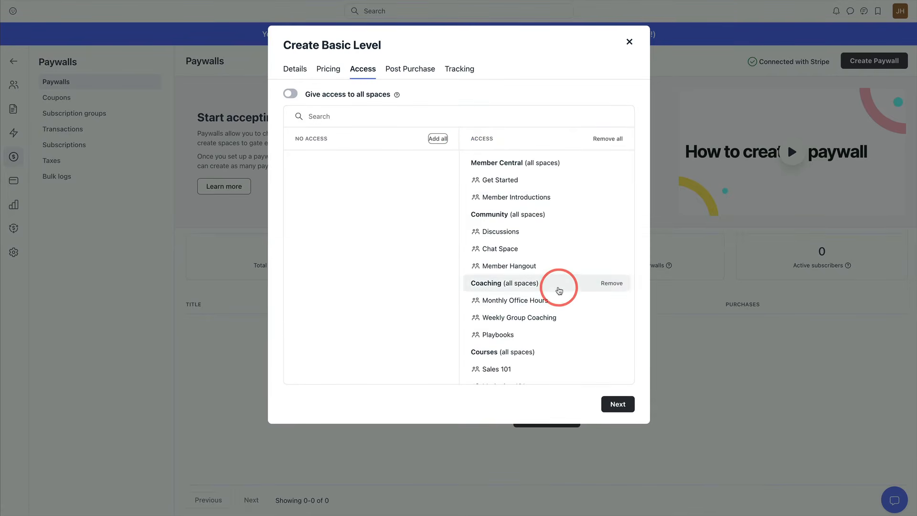
scroll(559, 296, "down", 1)
scroll(561, 337, "up", 1)
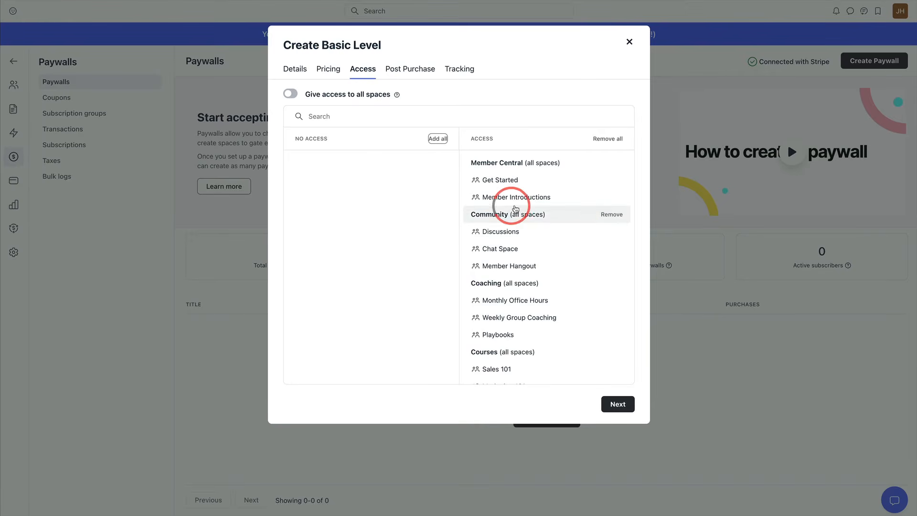
scroll(526, 217, "down", 1)
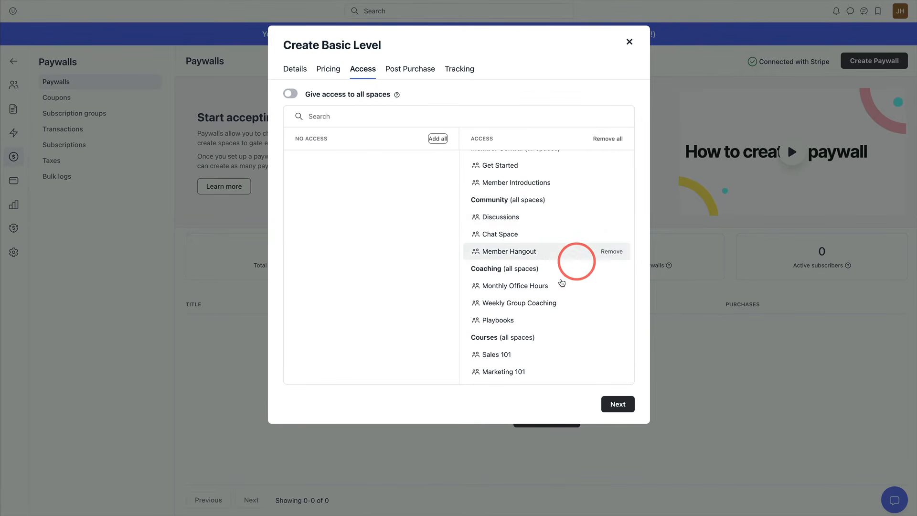
left_click(614, 304)
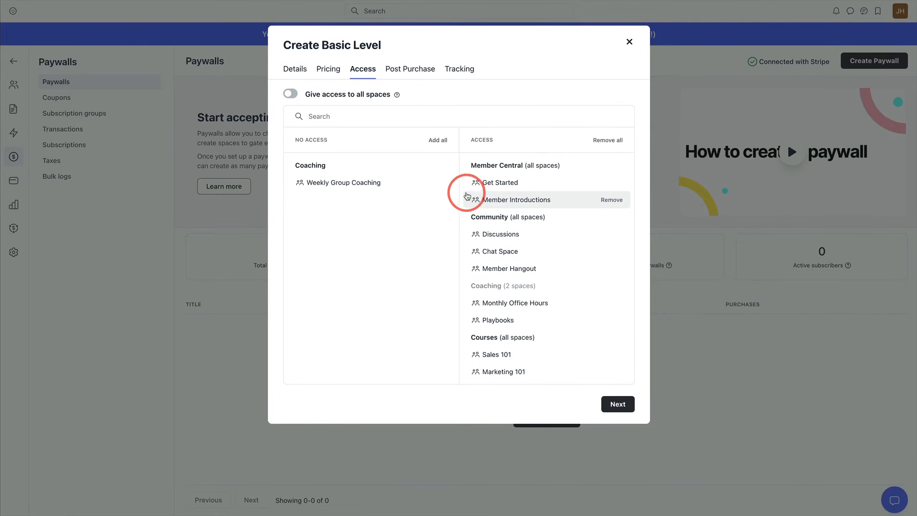
left_click(611, 320)
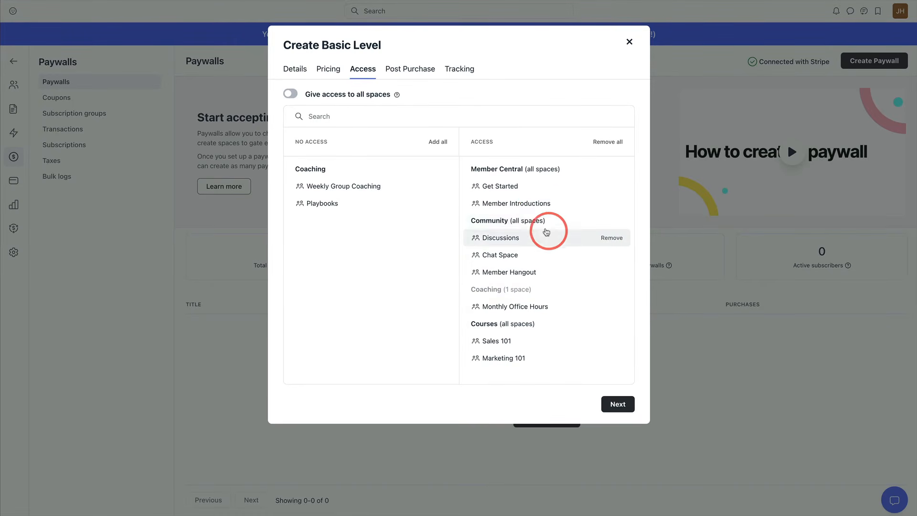
left_click(614, 407)
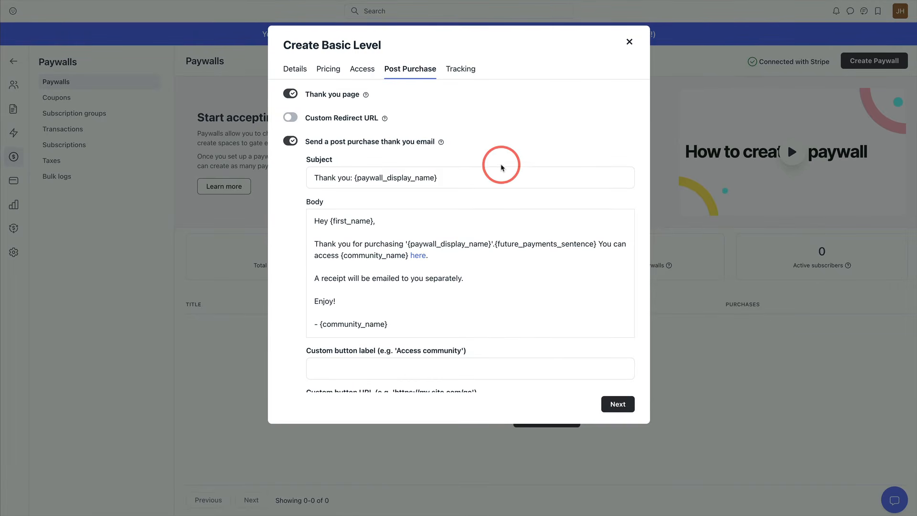
Review the thank-you page, redirect and thank-you email options, and continue to the tracking settings with the defaults kept.
scroll(453, 187, "down", 2)
scroll(454, 185, "up", 2)
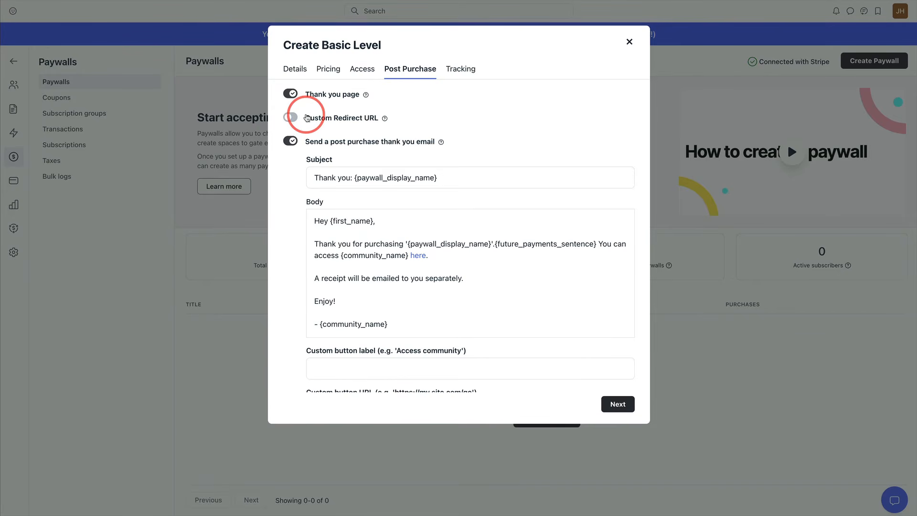
scroll(462, 117, "down", 1)
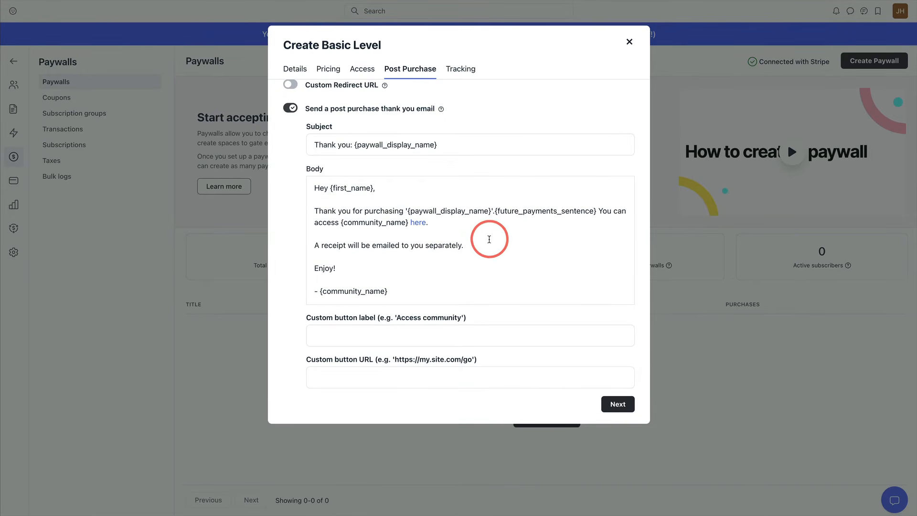
scroll(454, 211, "up", 1)
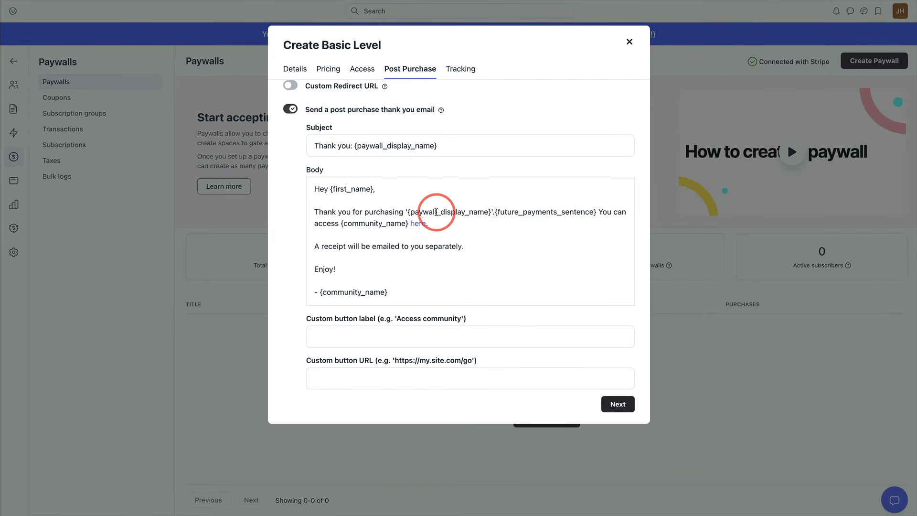
scroll(437, 211, "up", 1)
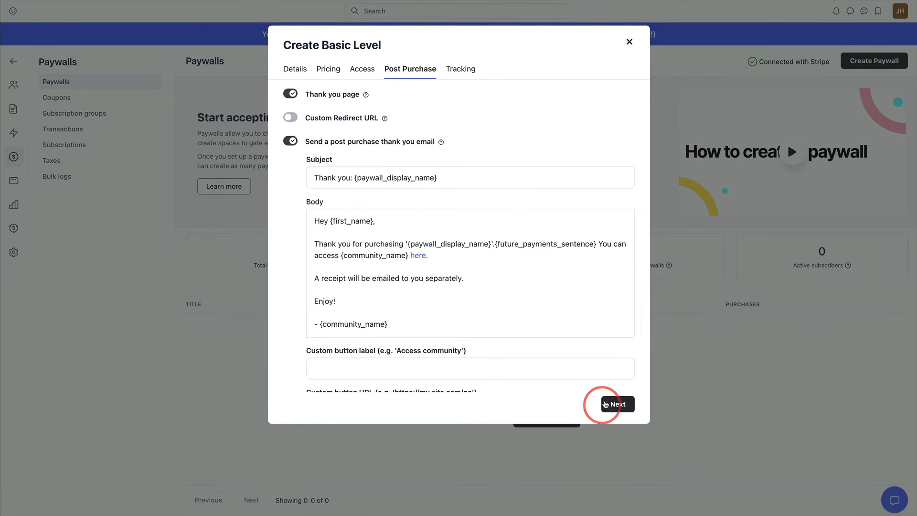
left_click(616, 404)
scroll(490, 214, "down", 2)
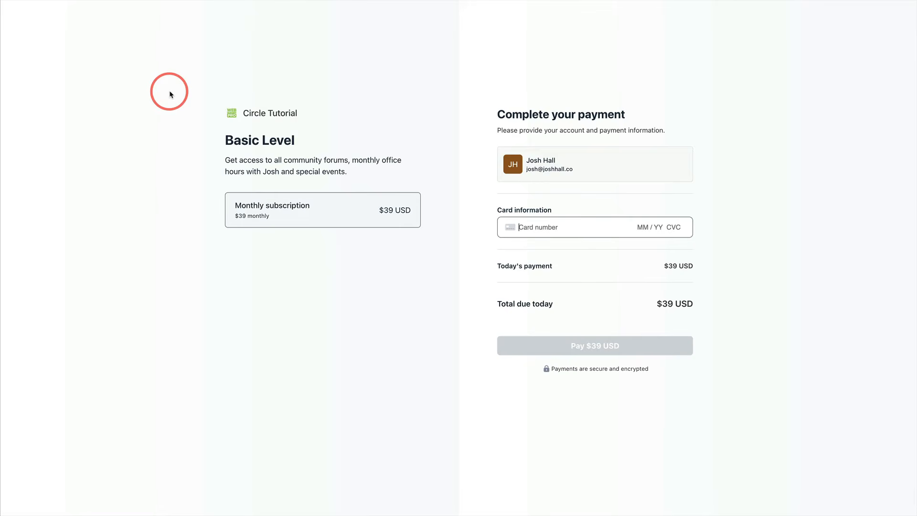
Return from the Basic Level checkout page to the community's Paywalls overview.
left_click(195, 0)
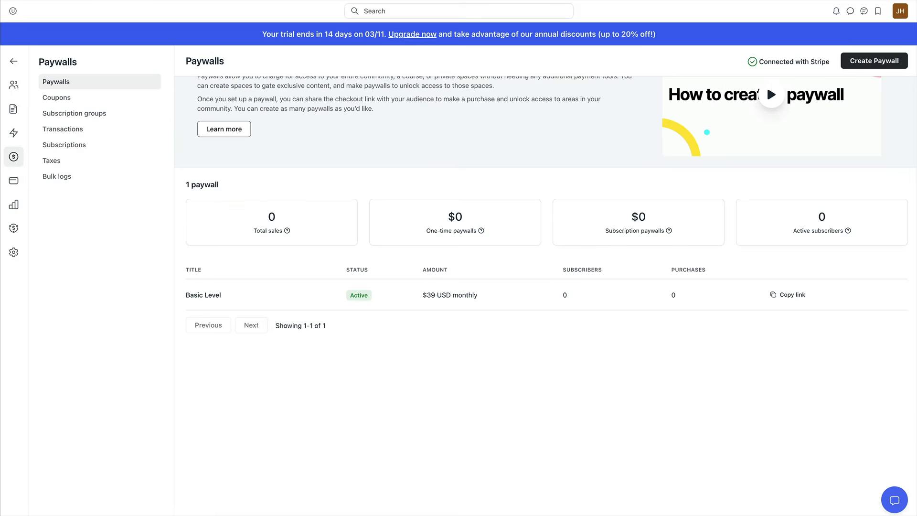
scroll(405, 228, "up", 2)
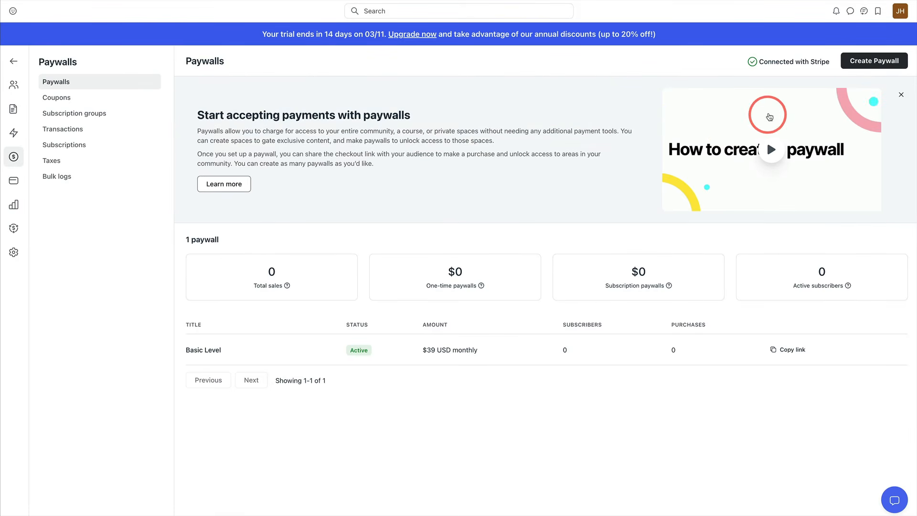
Start a paywall named Coaching Level, describing access to all community forums, monthly office hours, special events and weekly group coaching, and continue to pricing.
left_click(867, 61)
left_click(396, 109)
type("Coaching Level")
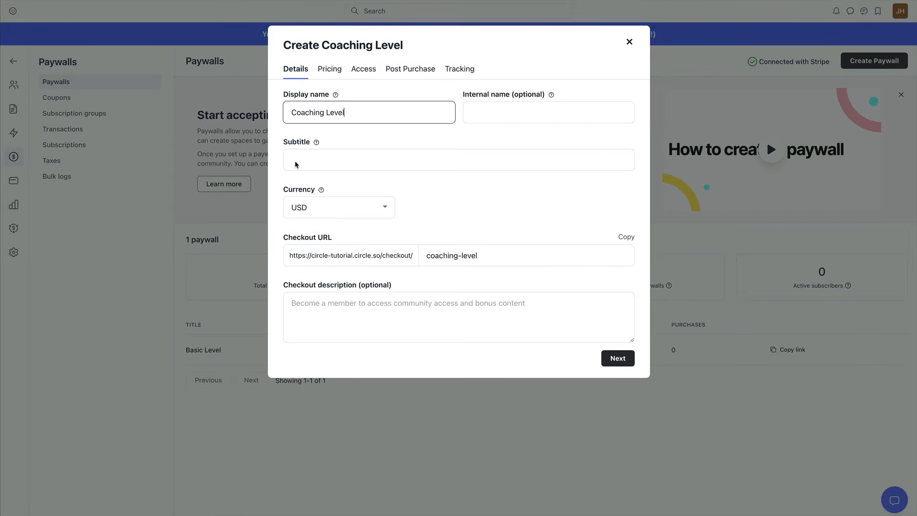
left_click(365, 311)
type("Get access to all community forums, monthly office hours with Josh, special events AND weekly group coaching with Josh.")
left_click(616, 359)
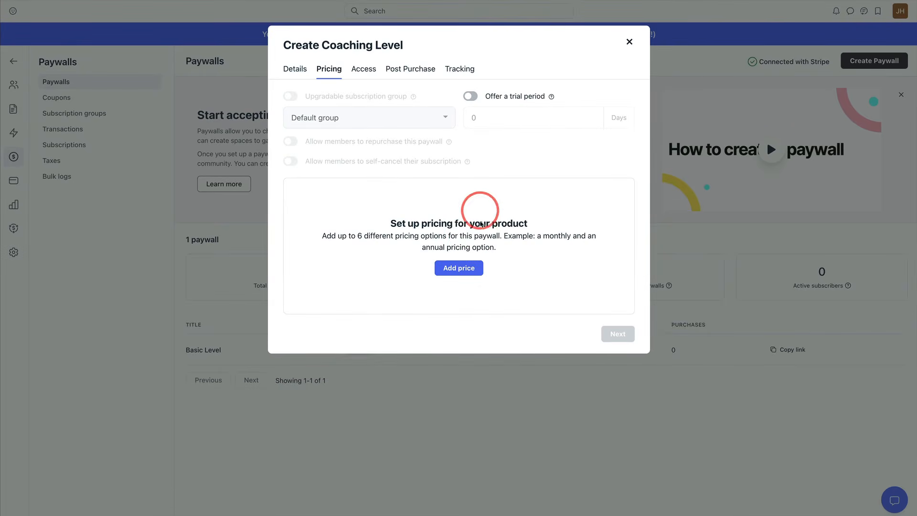
Add a monthly subscription price of $99 USD to the Coaching Level paywall and continue to its access settings.
left_click(464, 268)
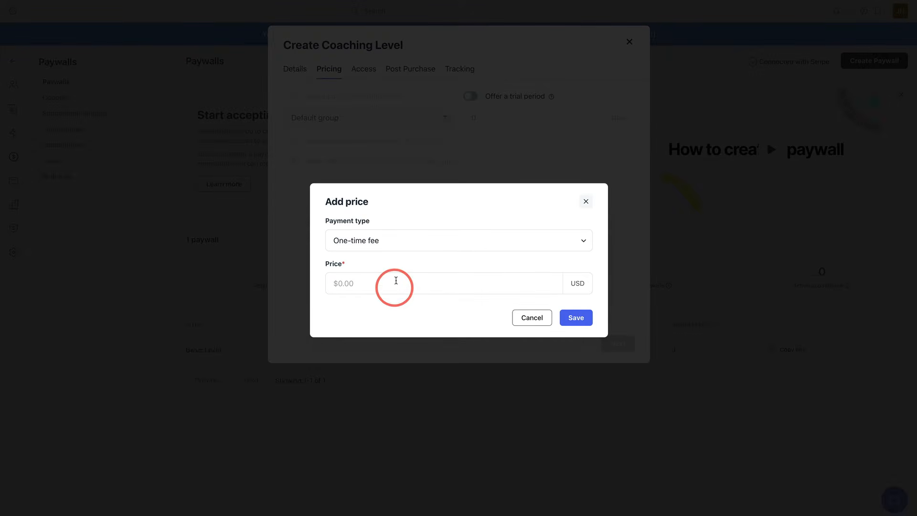
left_click(399, 242)
left_click(392, 282)
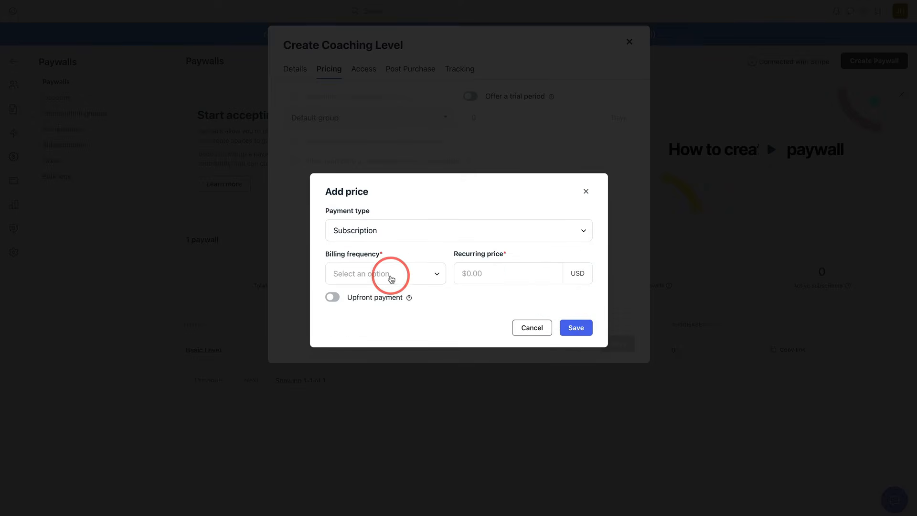
left_click(428, 270)
left_click(388, 350)
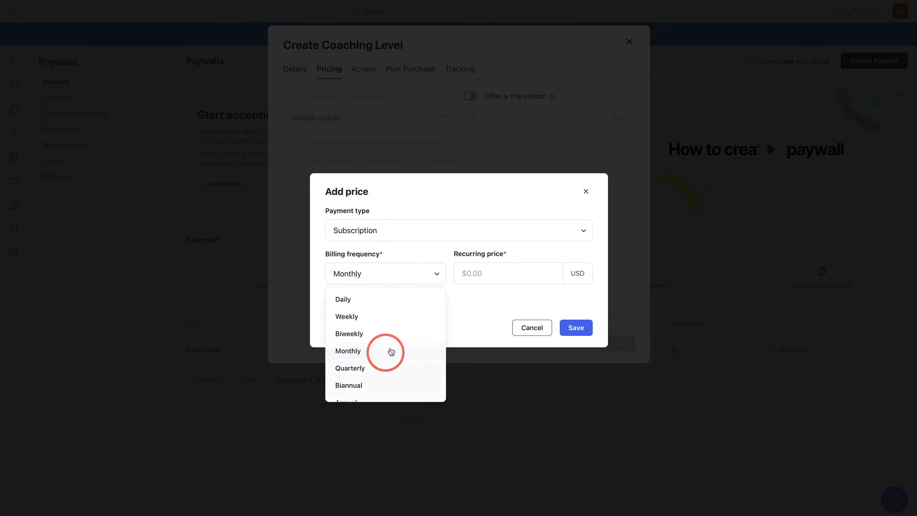
left_click(481, 273)
type("9900")
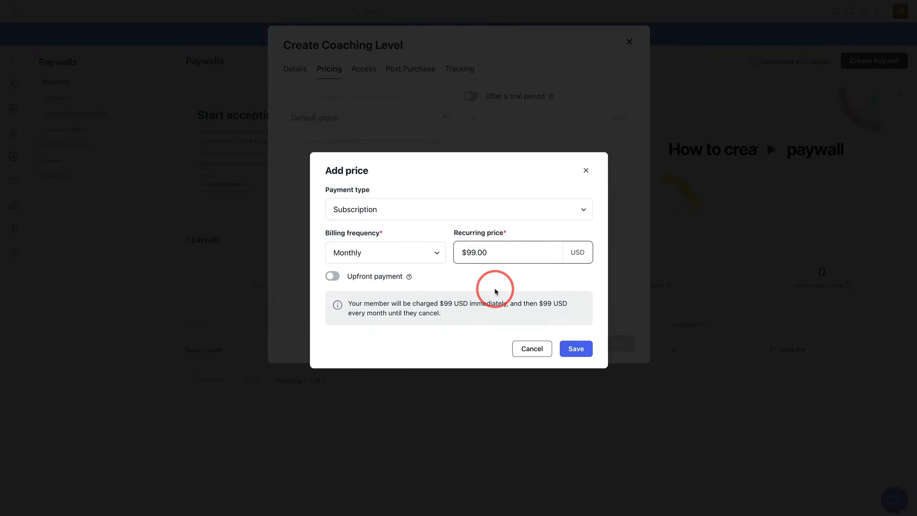
left_click(576, 348)
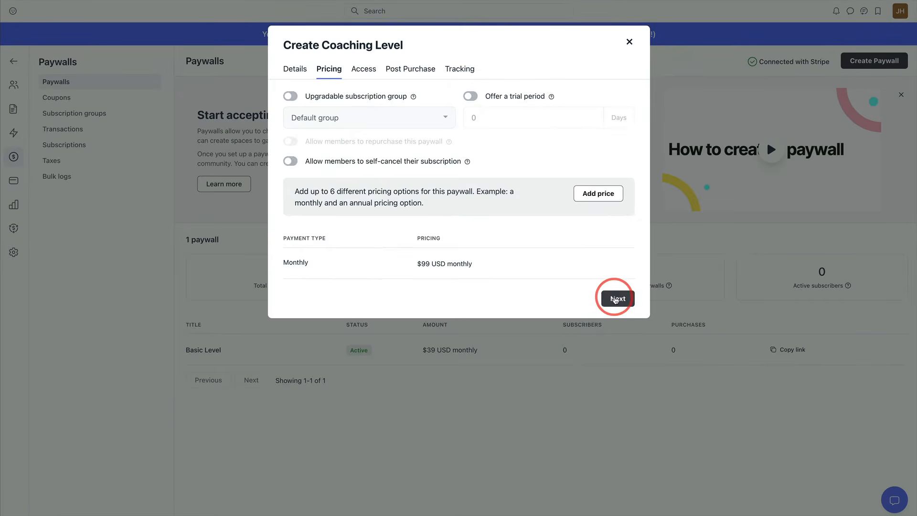
left_click(616, 298)
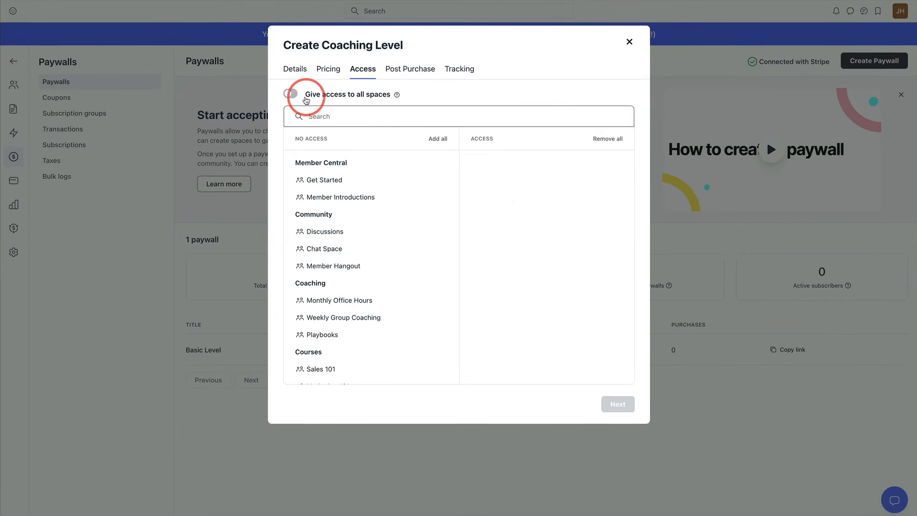
Give Coaching Level access to all spaces and publish the paywall with the default post-purchase and tracking settings.
left_click(292, 94)
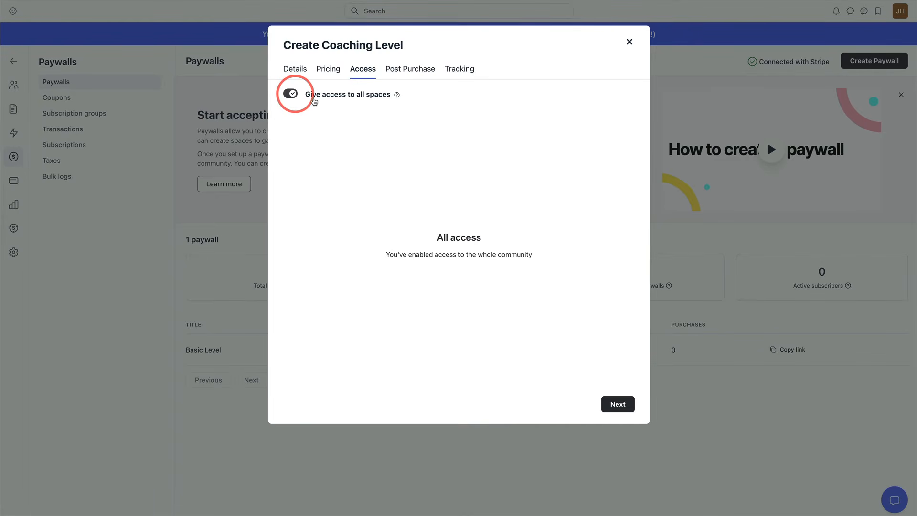
left_click(610, 404)
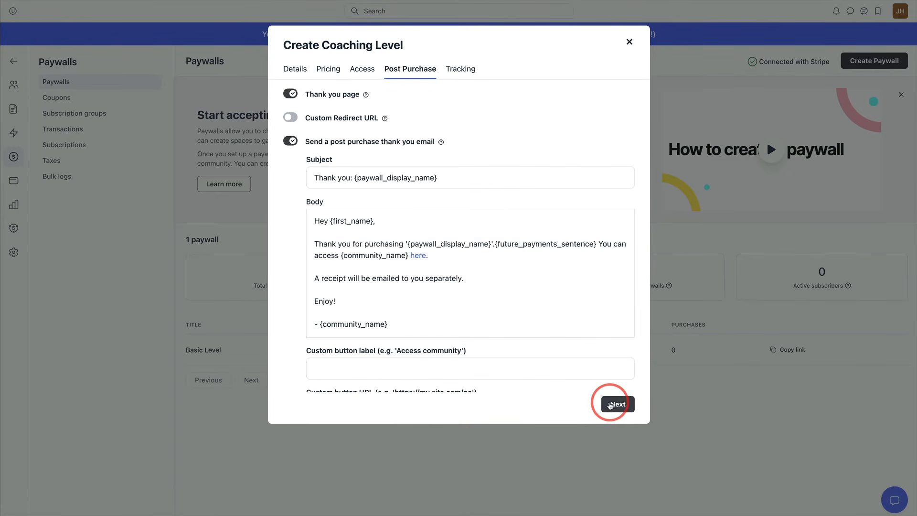
scroll(485, 174, "down", 2)
scroll(487, 177, "up", 2)
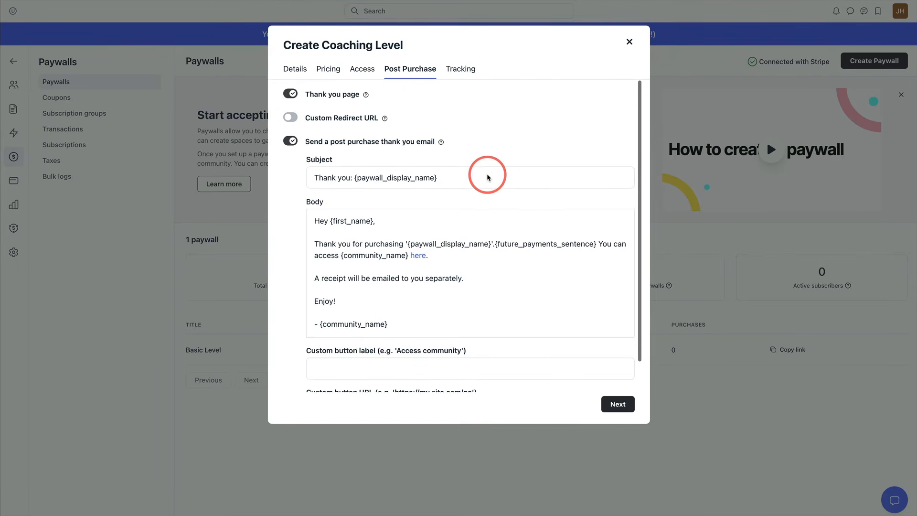
scroll(487, 178, "down", 2)
left_click(617, 403)
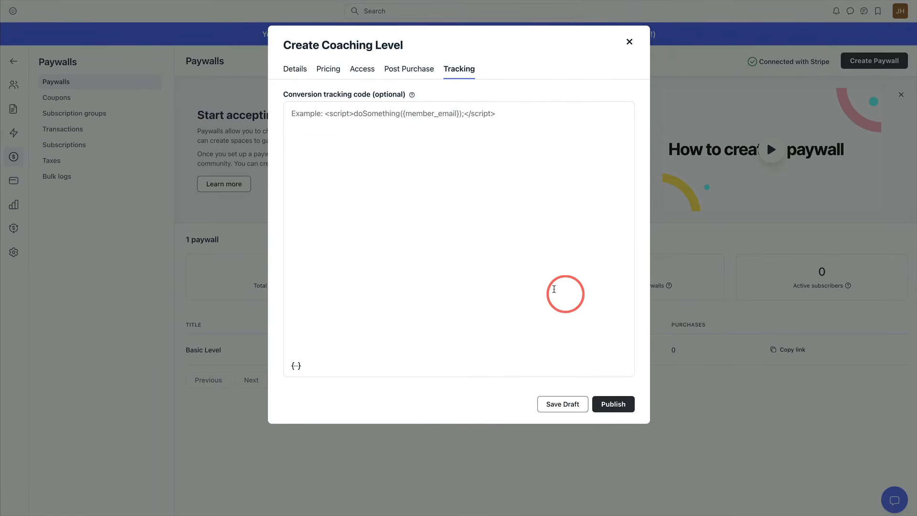
left_click(617, 402)
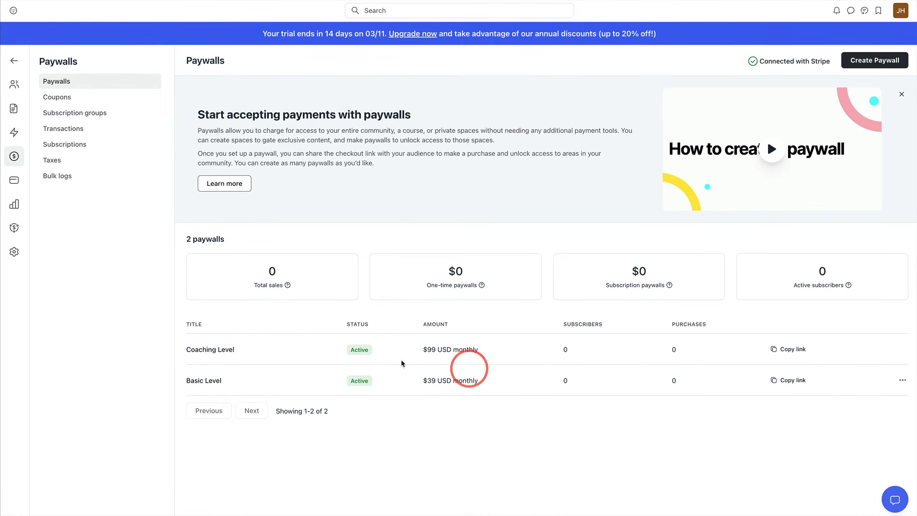
Read the explanation of subscription groups and create a subscription group named Circle Tutorial Paywalls.
left_click(82, 118)
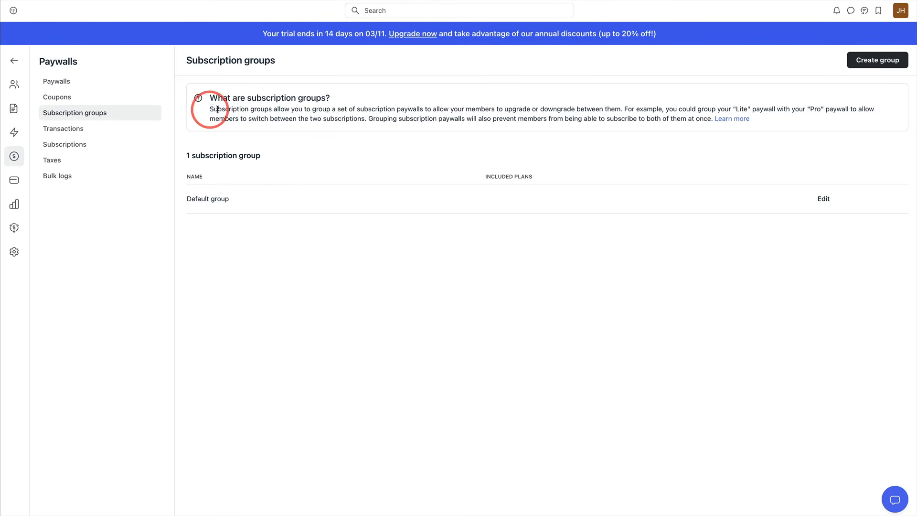
left_click_drag(217, 109, 520, 112)
left_click(642, 152)
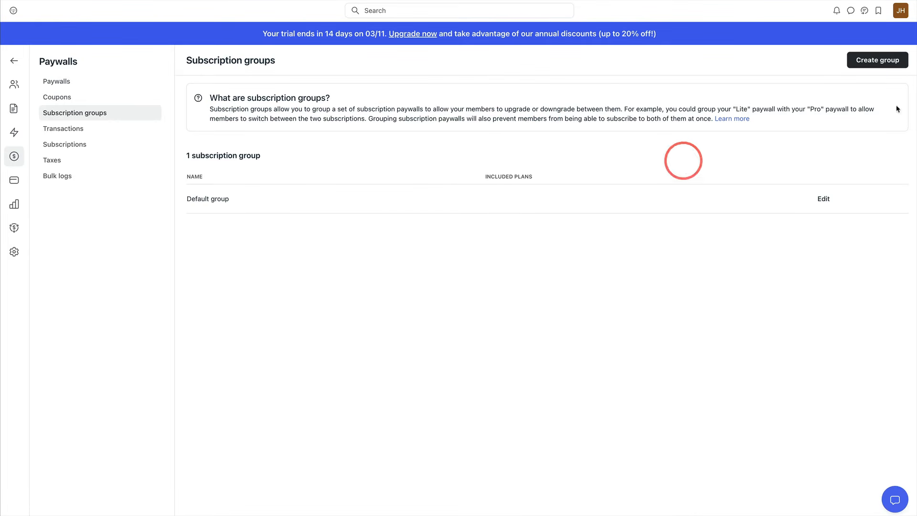
left_click(878, 60)
type("Circle Tutorial Paywalls")
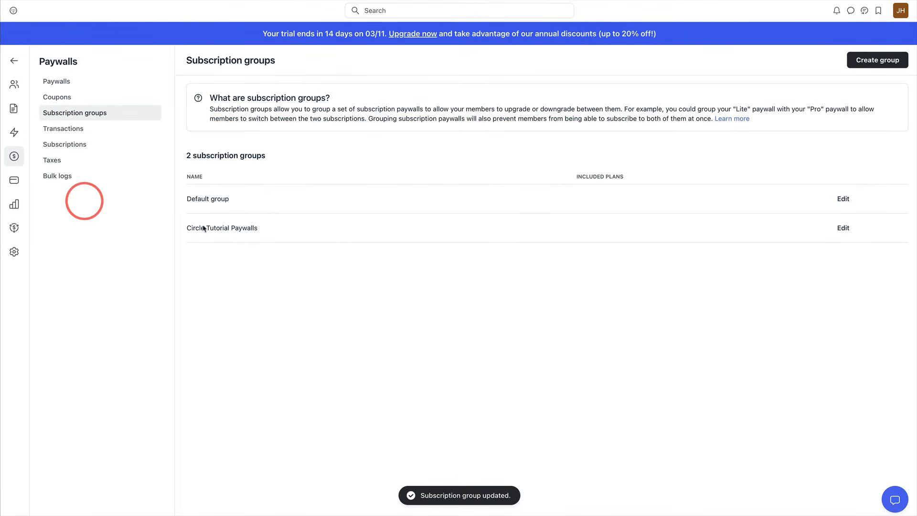
Assign the Coaching Level paywall to the upgradable group Circle Tutorial Paywalls, allow members to self-cancel, and save the paywall.
left_click(67, 81)
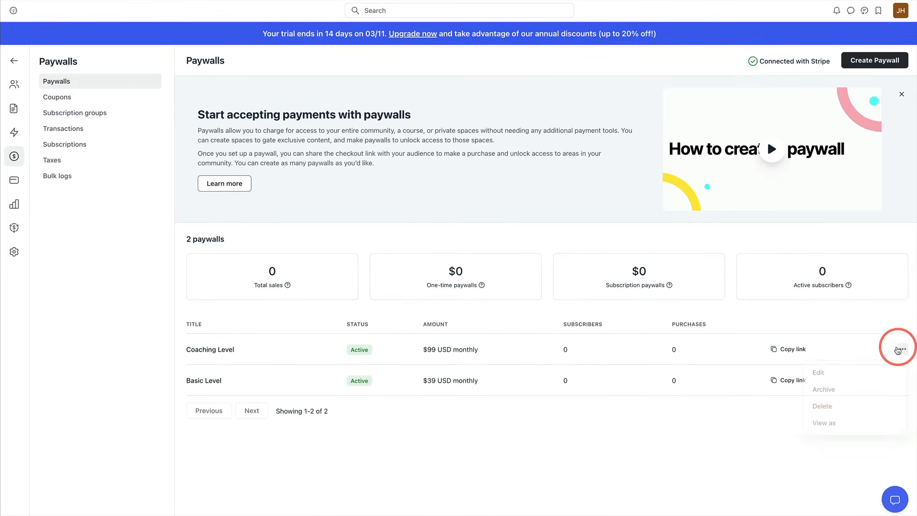
left_click(820, 372)
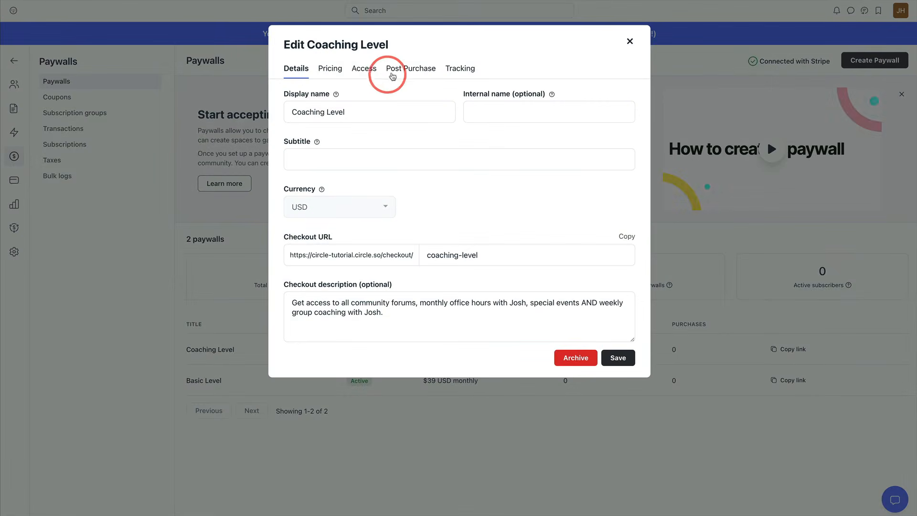
left_click(336, 69)
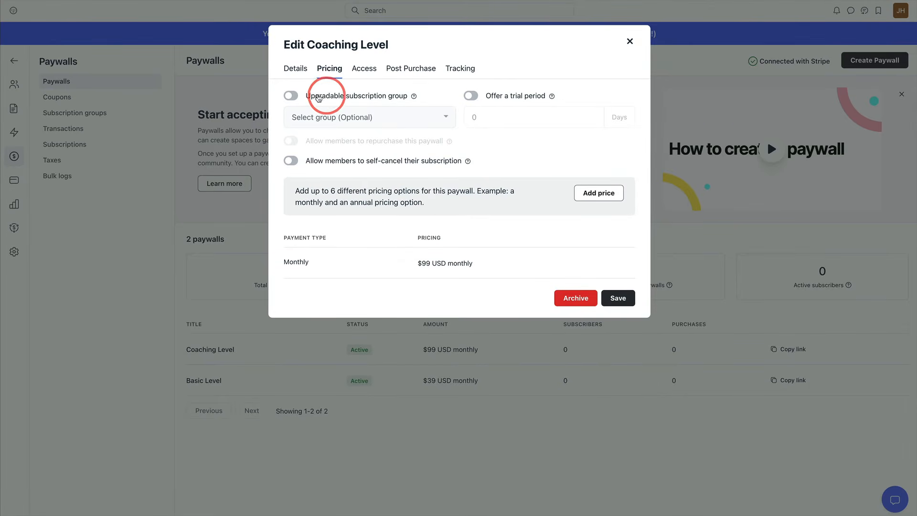
left_click(290, 96)
left_click(349, 116)
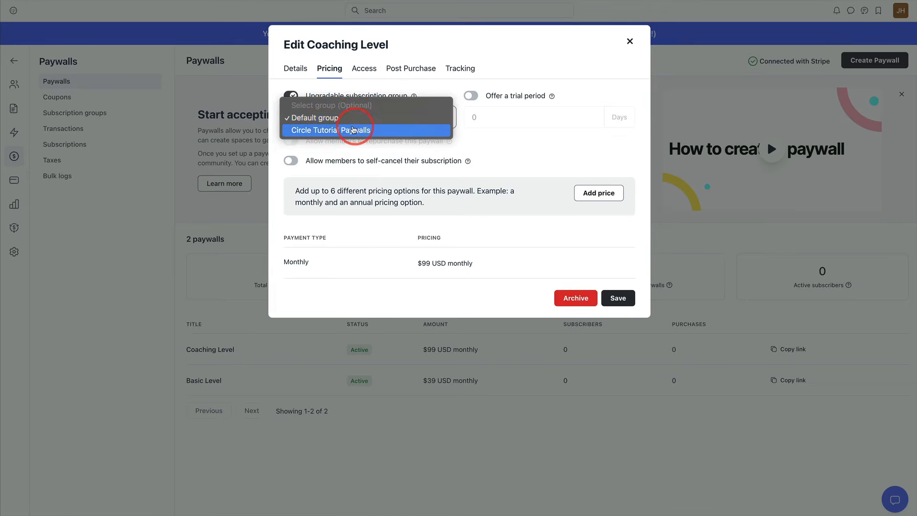
left_click(354, 129)
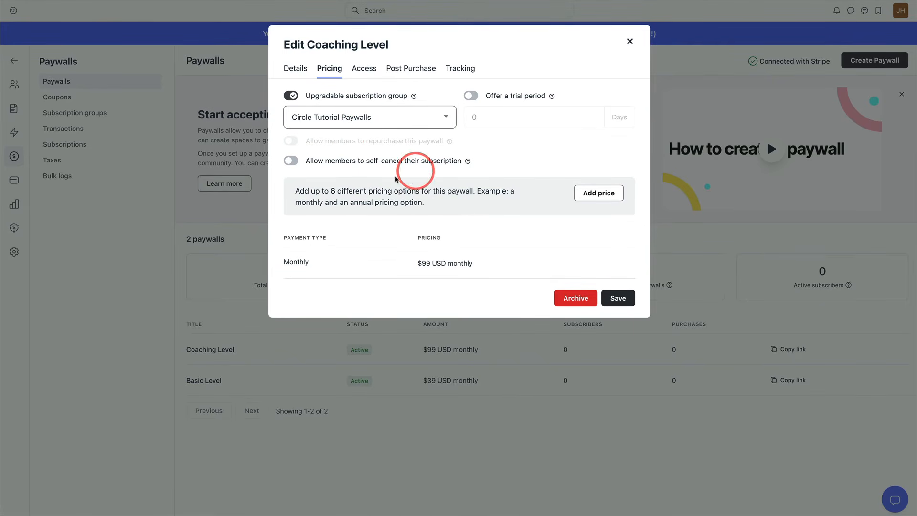
left_click(291, 161)
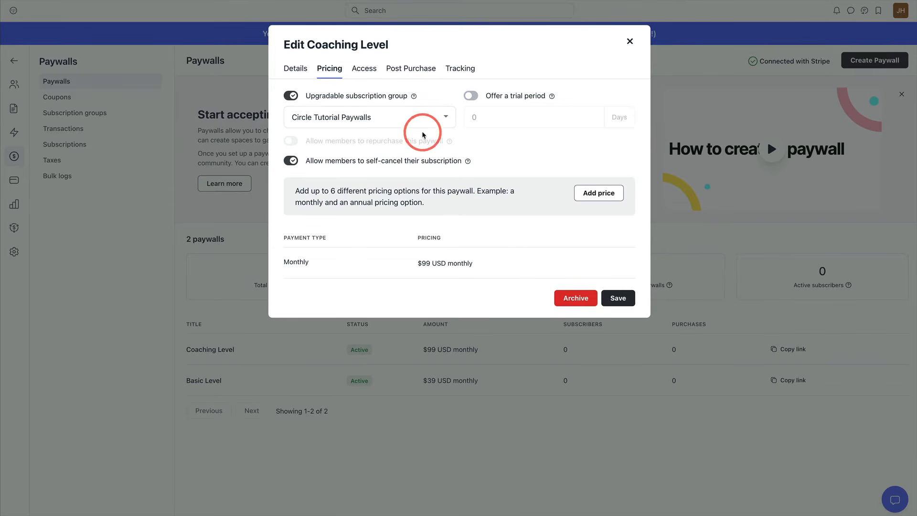
left_click(618, 299)
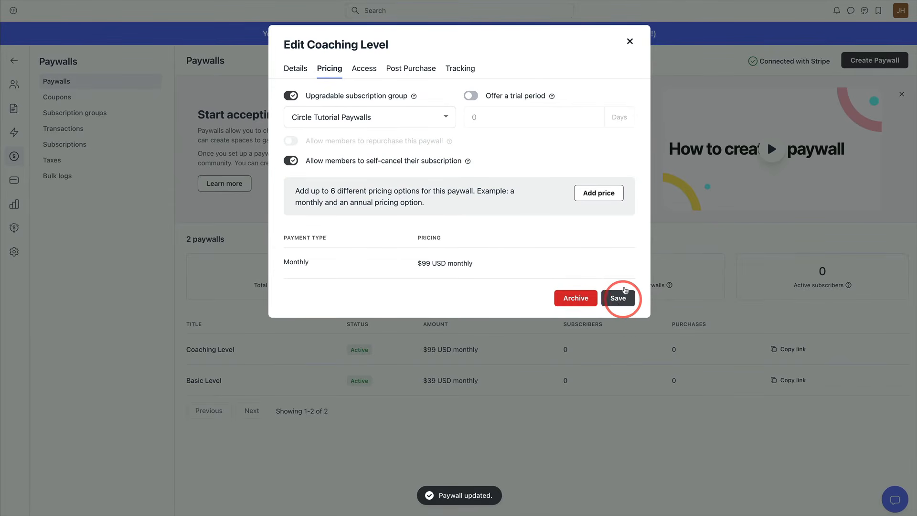
left_click(741, 430)
Assign the Basic Level paywall to the upgradable group Circle Tutorial Paywalls, allow members to self-cancel, and save the paywall.
left_click(900, 381)
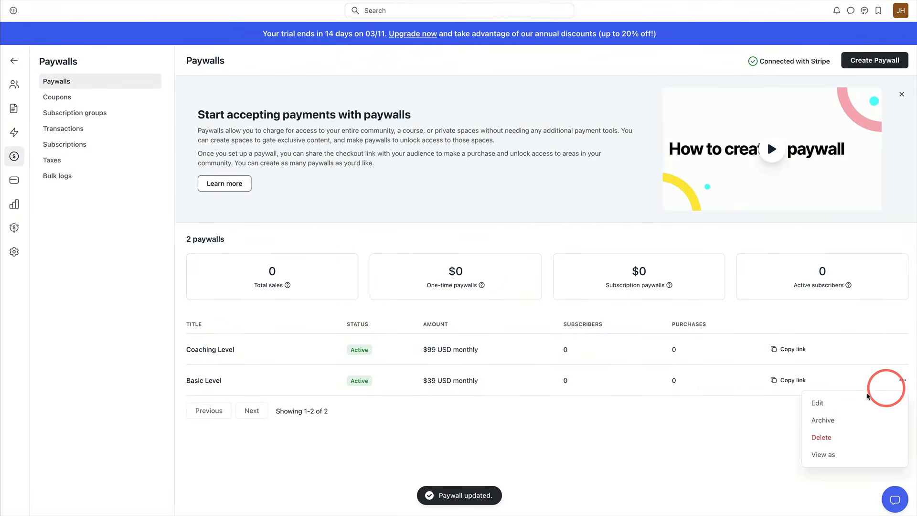
left_click(825, 403)
left_click(334, 72)
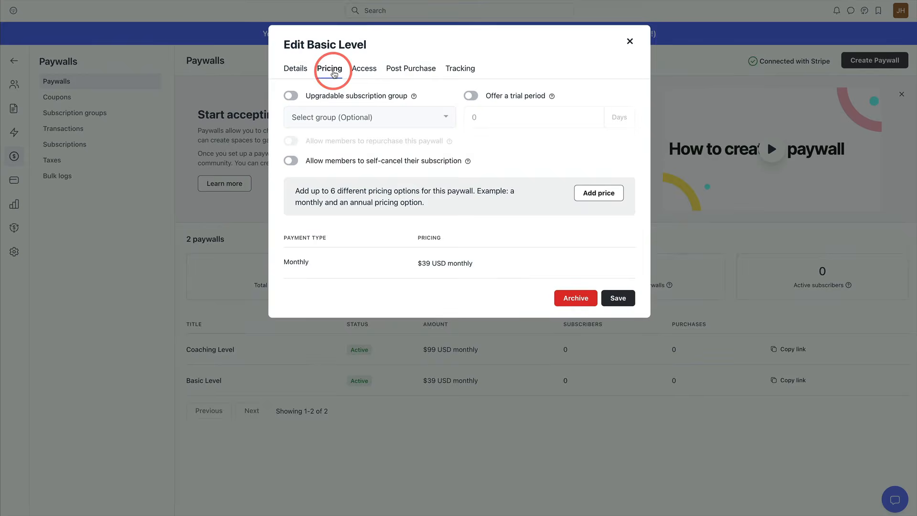
left_click(291, 95)
left_click(377, 117)
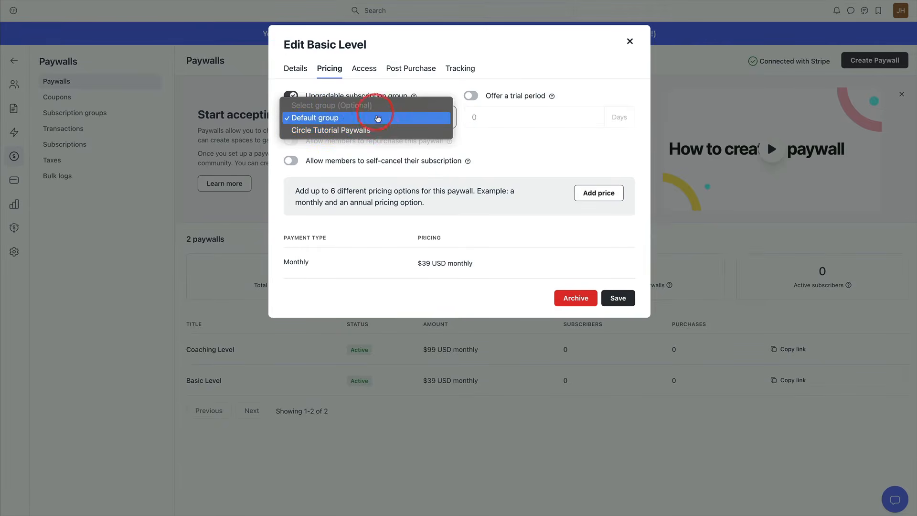
left_click(361, 130)
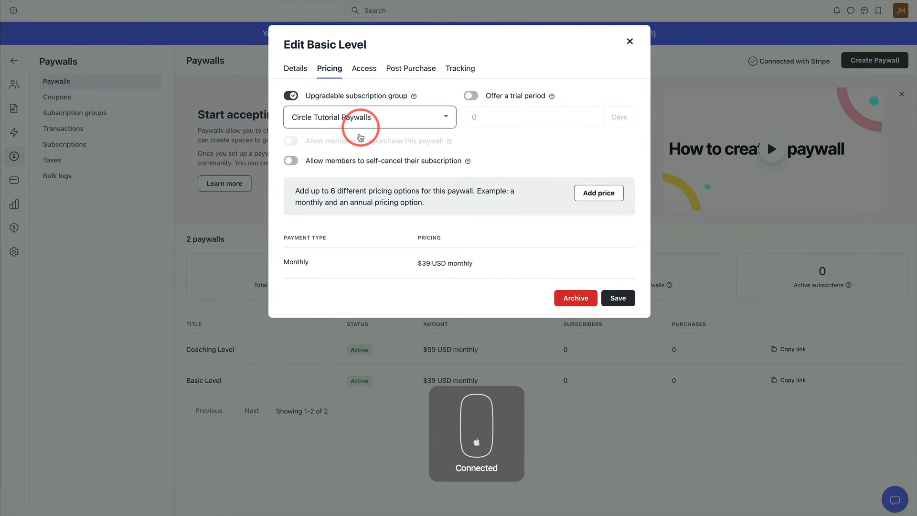
left_click(291, 161)
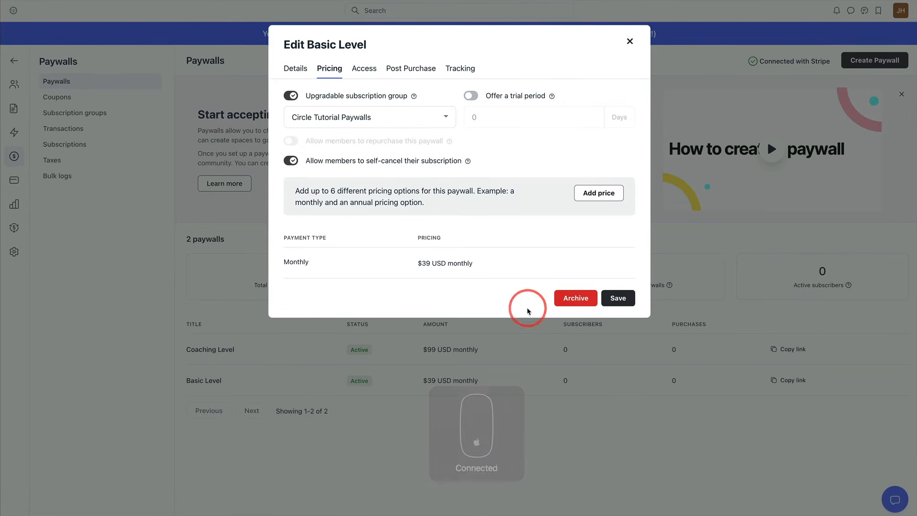
left_click(613, 299)
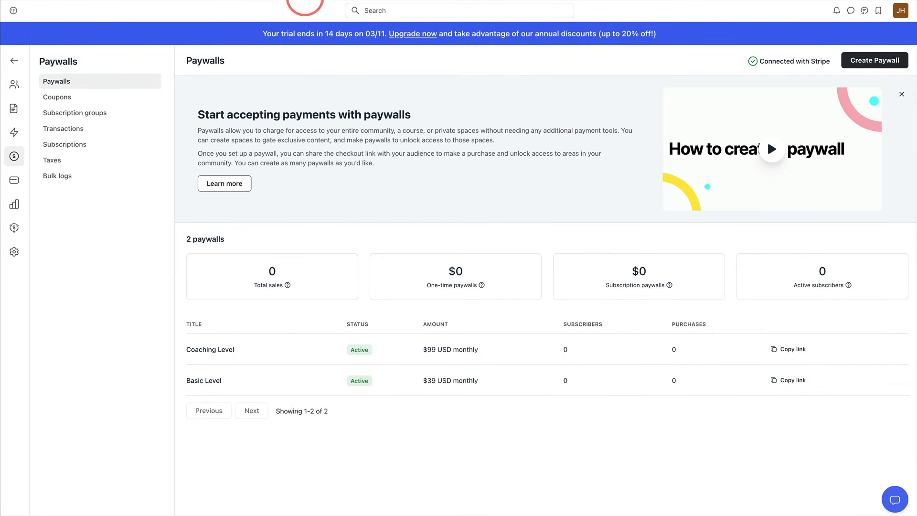
left_click(304, 0)
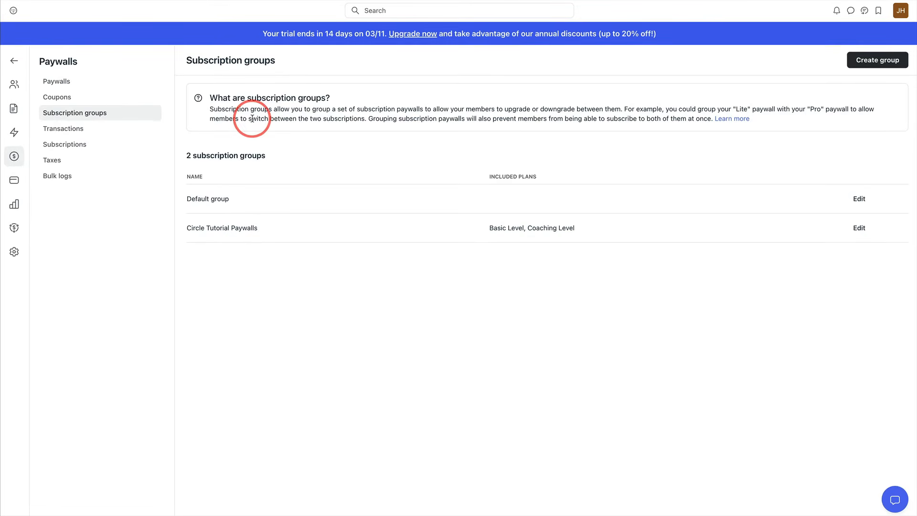
Add another price to the Basic Level paywall as a Subscription with Annual billing frequency.
left_click(64, 82)
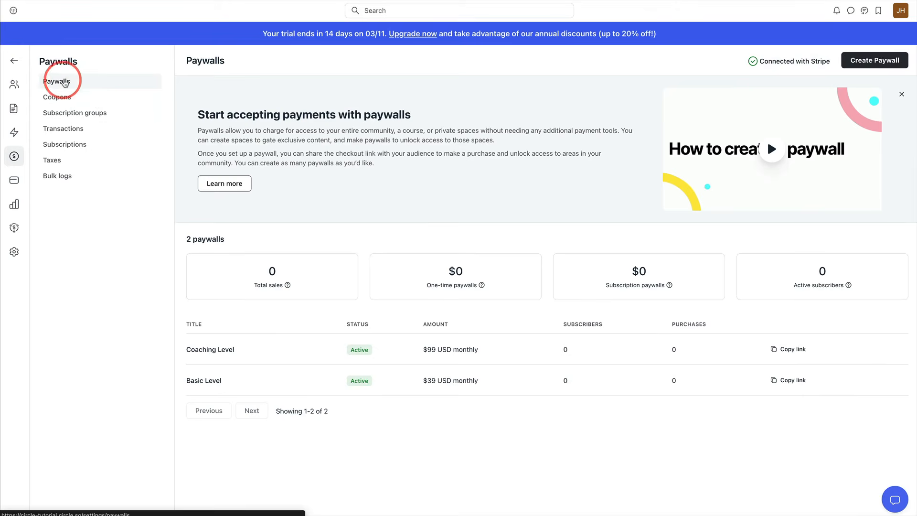
scroll(451, 235, "down", 3)
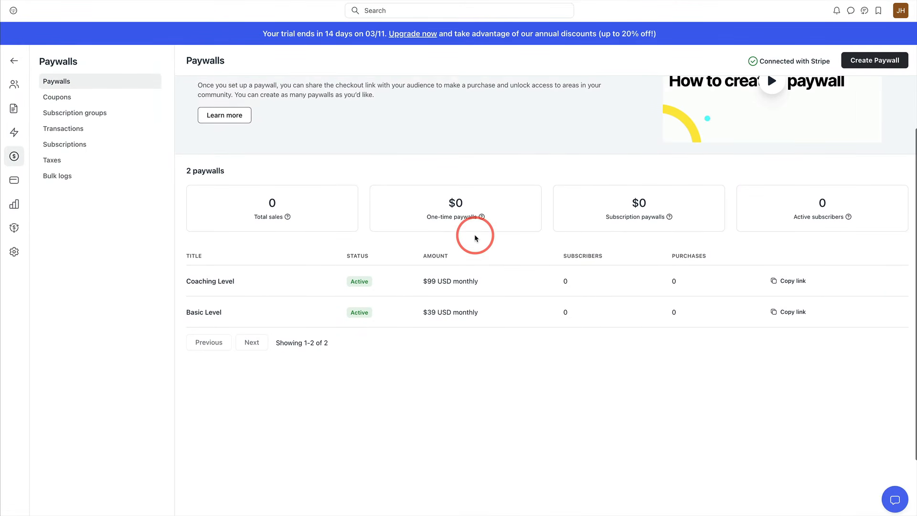
left_click(900, 313)
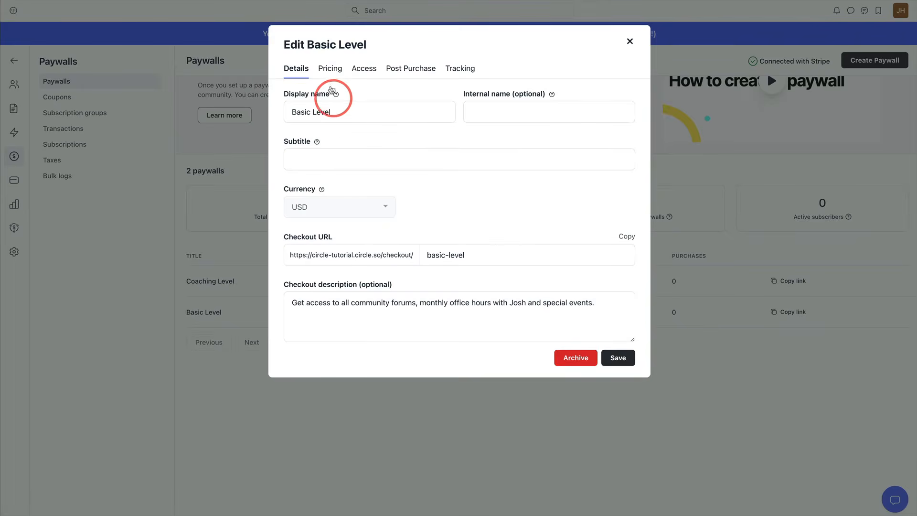
left_click(329, 68)
left_click(588, 191)
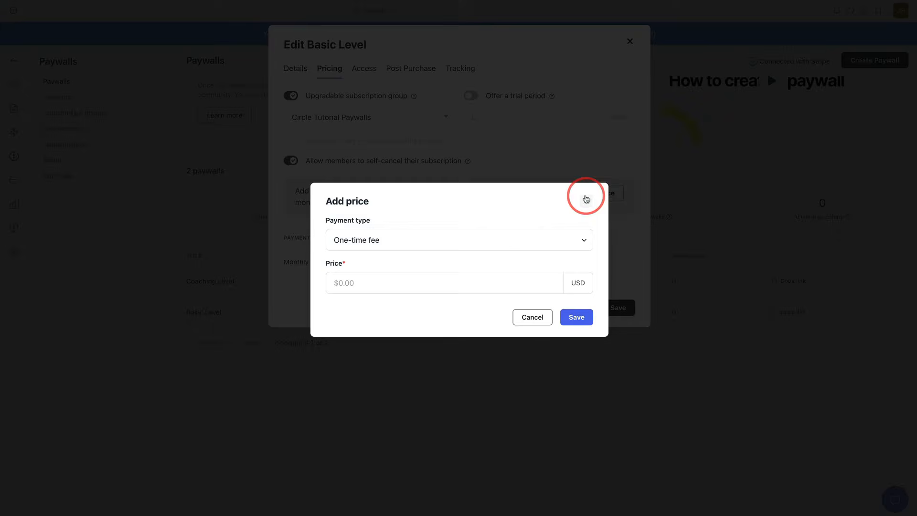
left_click(375, 239)
left_click(363, 284)
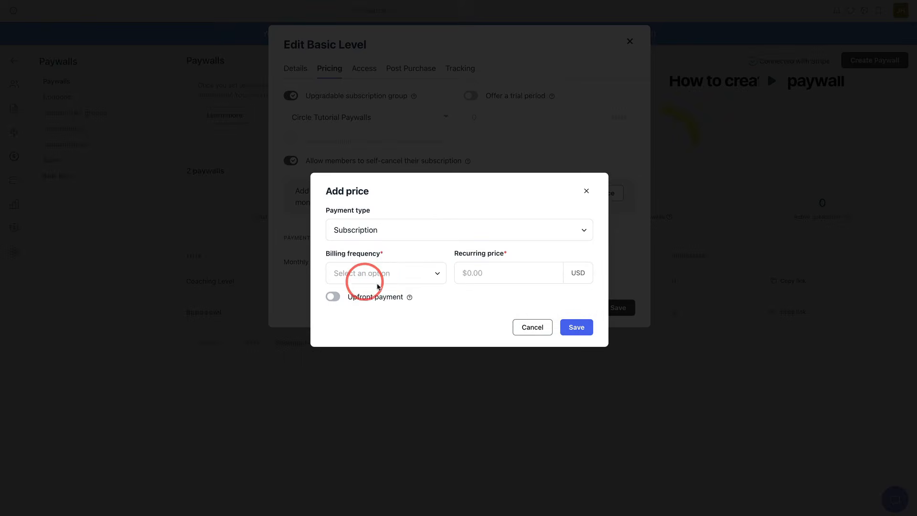
left_click(381, 273)
scroll(360, 365, "down", 1)
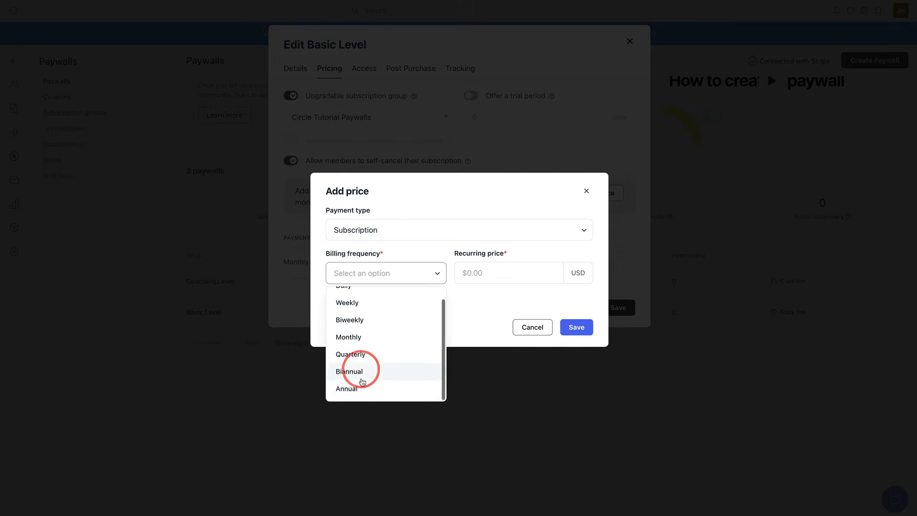
left_click(351, 386)
Set the annual recurring price to $399 USD, then save the price and the Basic Level paywall.
left_click(481, 282)
type("39.99")
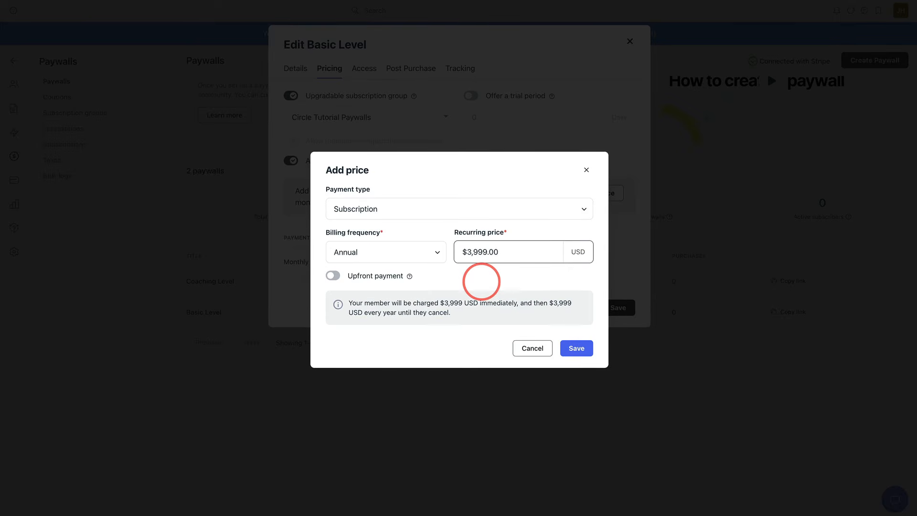
key("BackSpace")
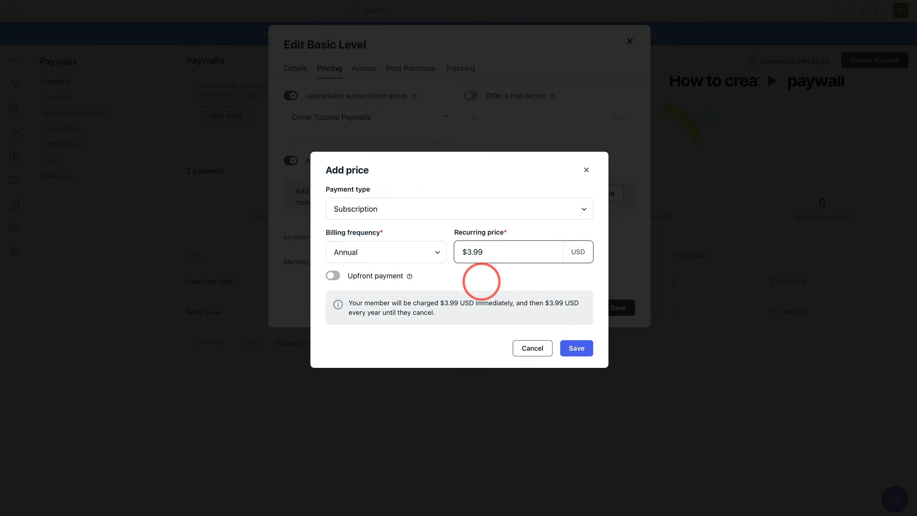
type("00")
left_click(580, 348)
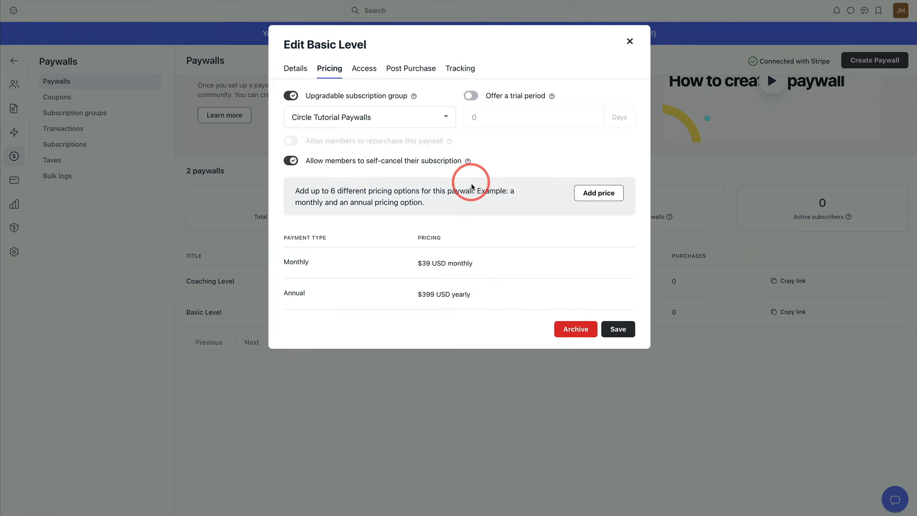
left_click(618, 333)
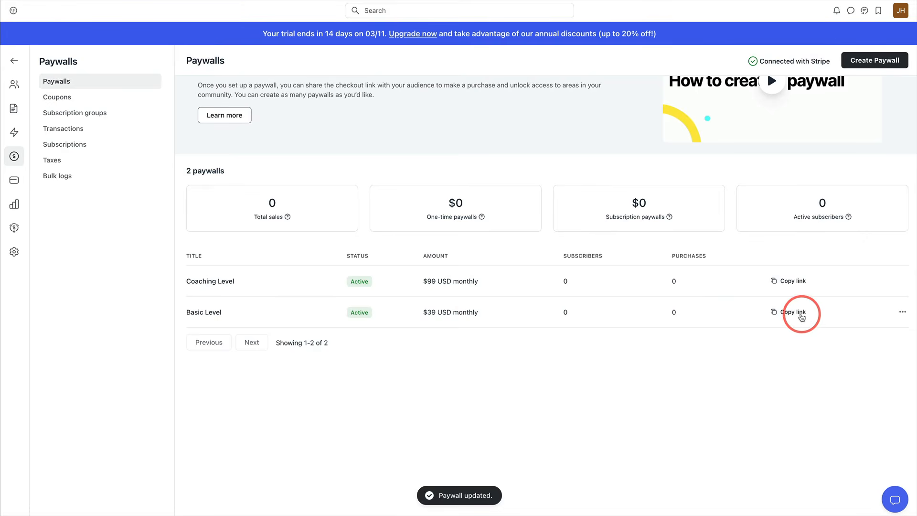
left_click(800, 312)
left_click(311, 0)
left_click(309, 0)
type("https://circle-tutorial.circle.so/checkout/basic-level")
key("Return")
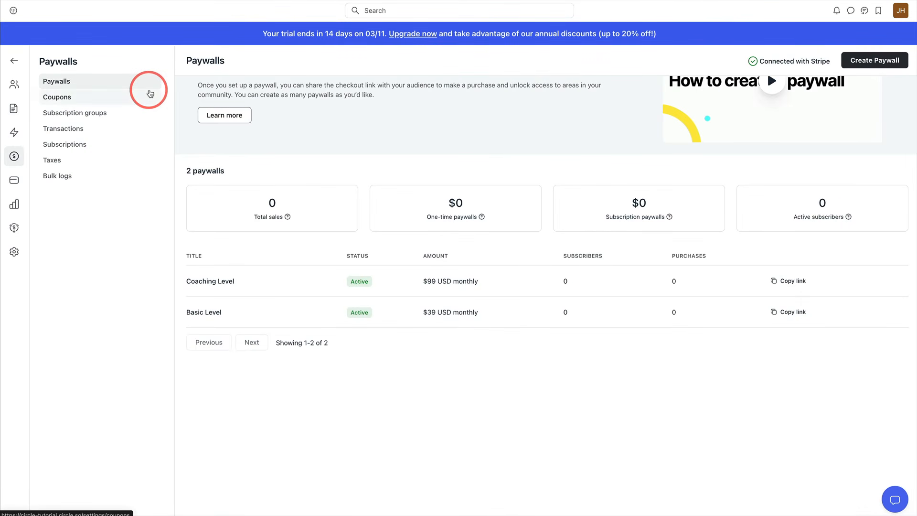
Start a new coupon with the code promo and the name Winter 2024 Promo.
scroll(248, 127, "up", 3)
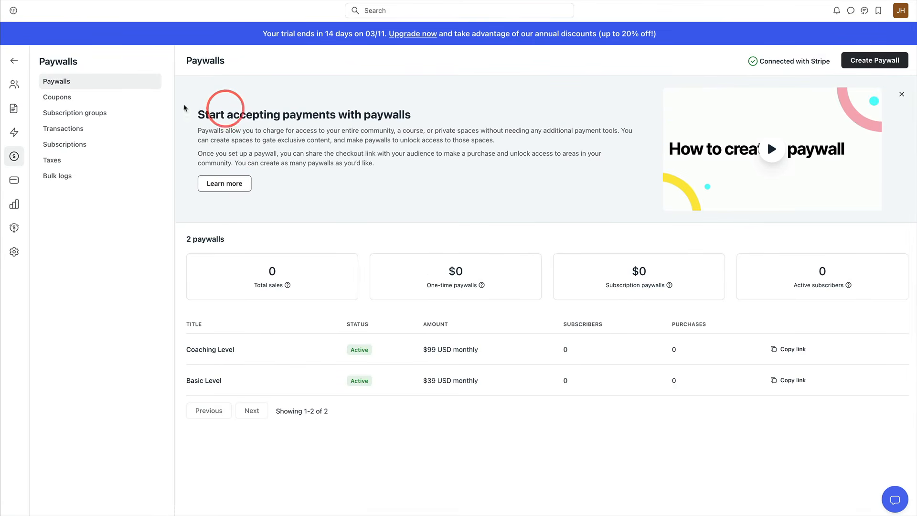
left_click(117, 100)
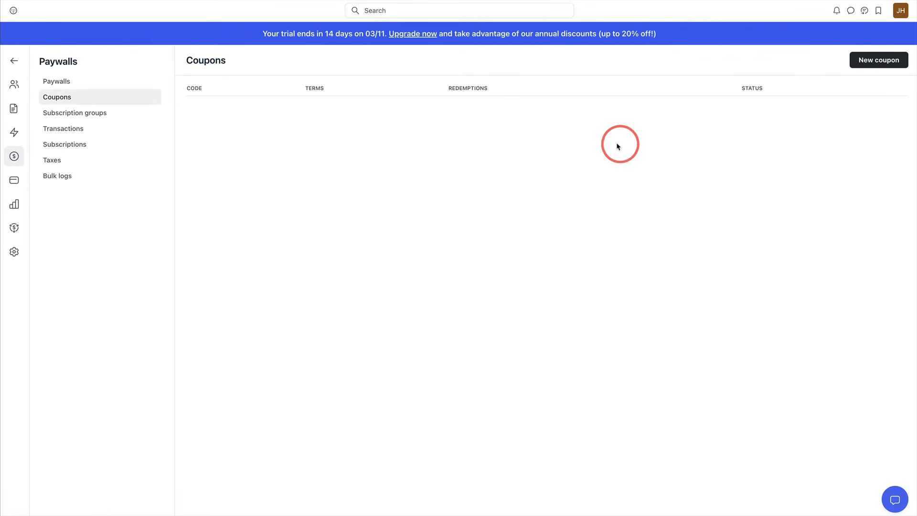
left_click(874, 60)
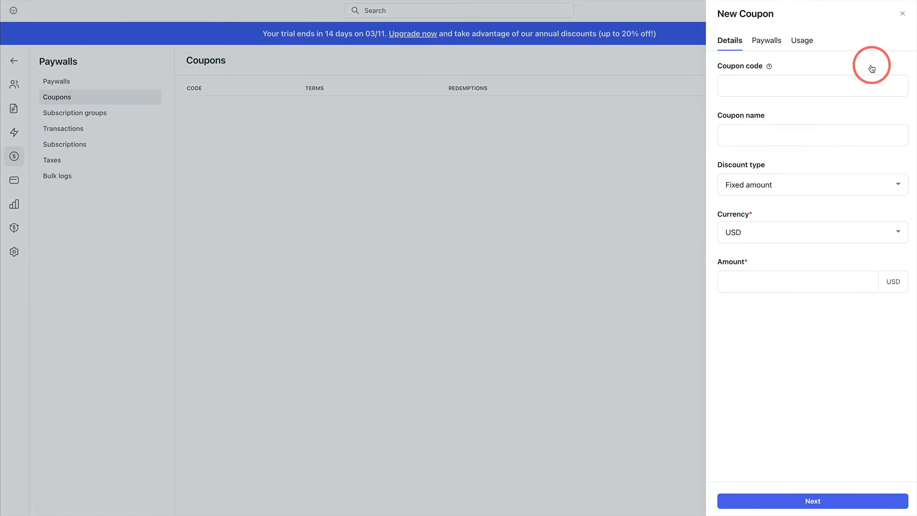
left_click(803, 86)
type("promo")
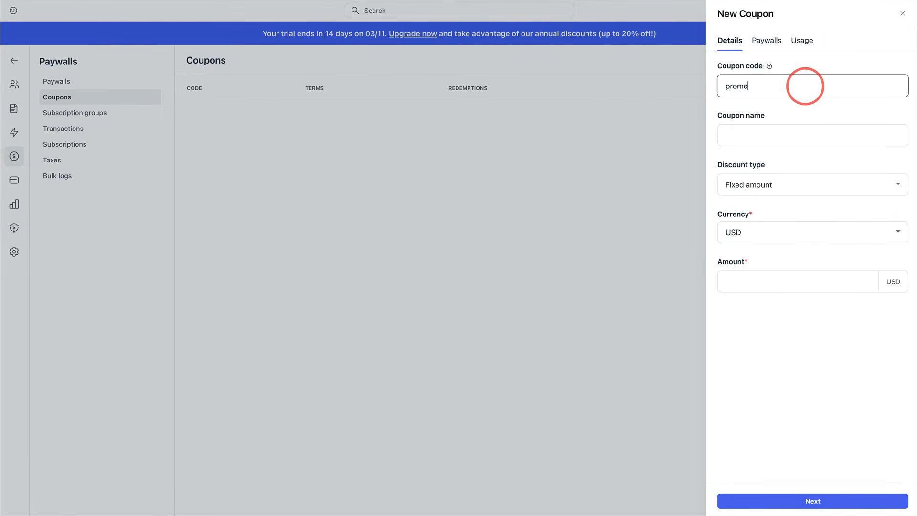
left_click(793, 136)
type("Winter 2024 Promo")
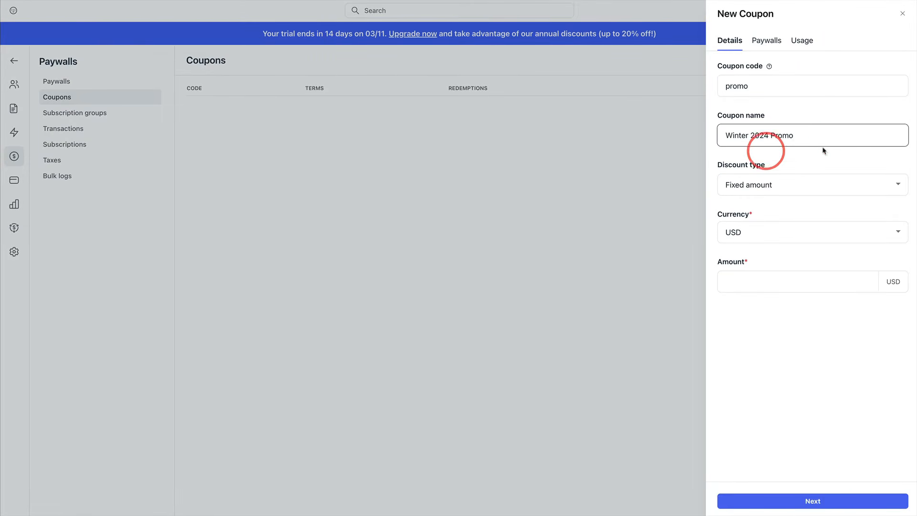
Make the coupon a percentage discount of 15% and complete its details.
left_click(795, 184)
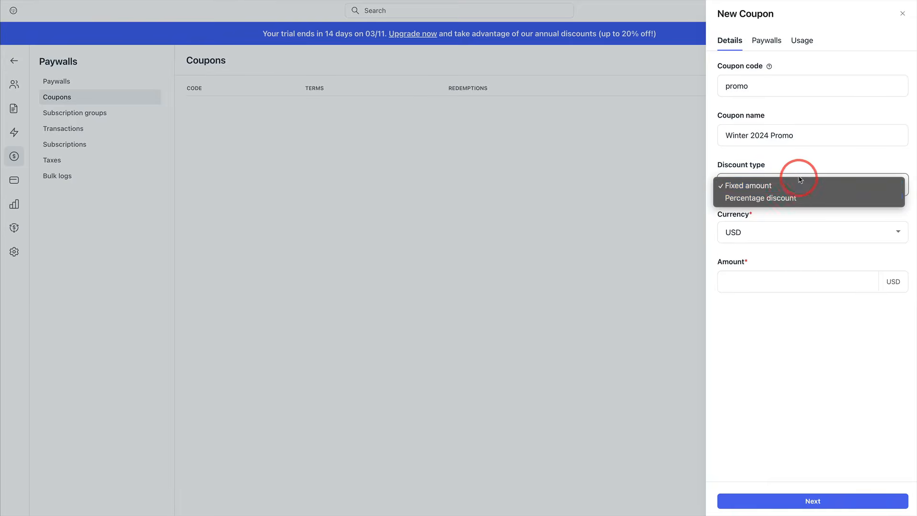
left_click(789, 198)
left_click(767, 241)
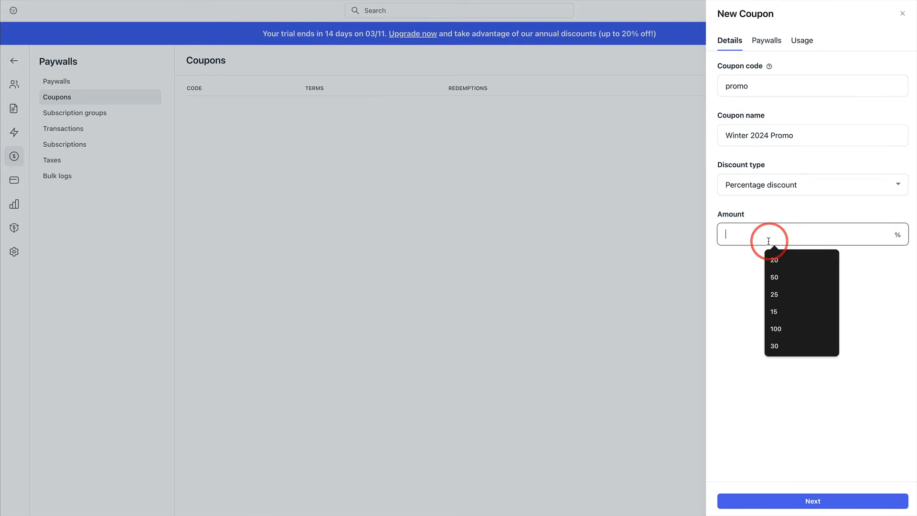
type("15")
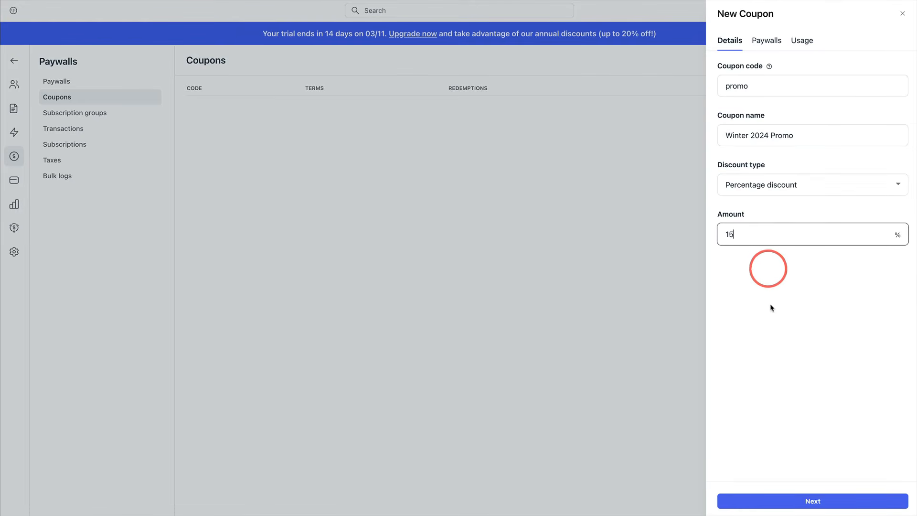
left_click(781, 319)
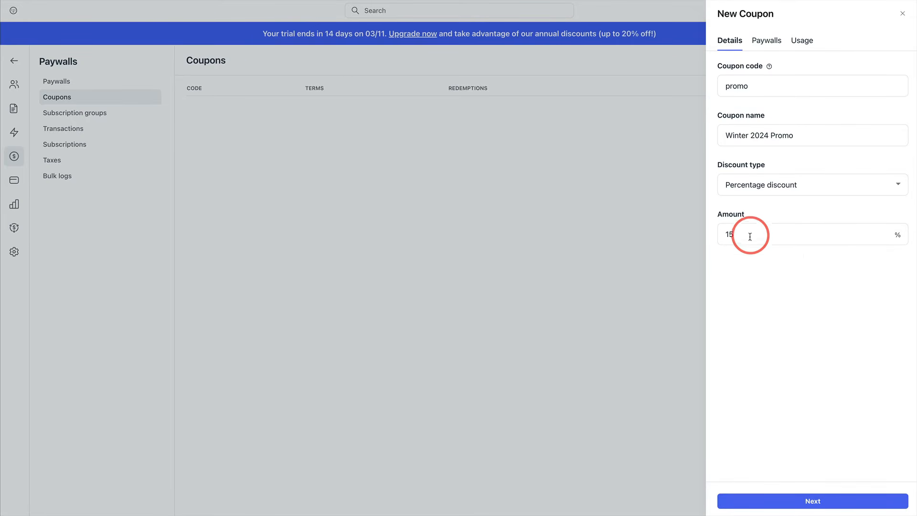
left_click(801, 498)
Set the coupon's duration to Repeating for 12 months, redeemable immediately and until disabled.
left_click(790, 492)
left_click(770, 87)
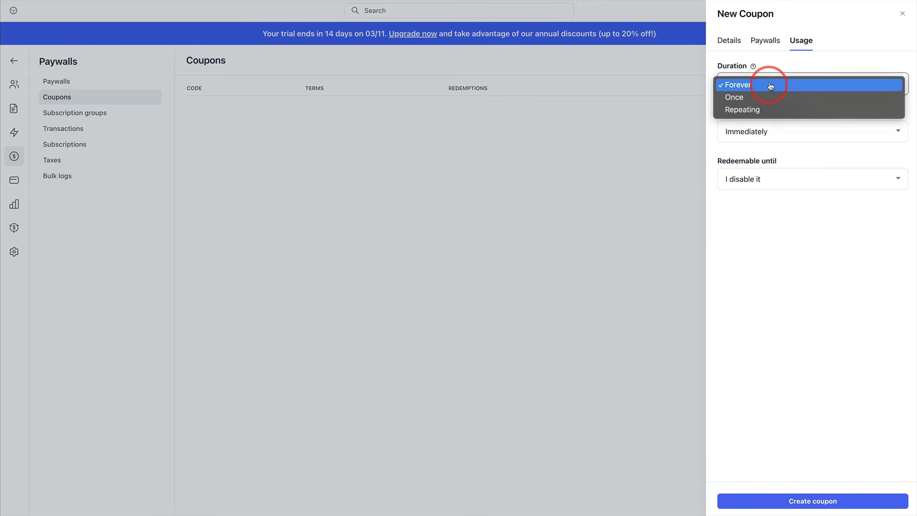
left_click(782, 98)
left_click(777, 85)
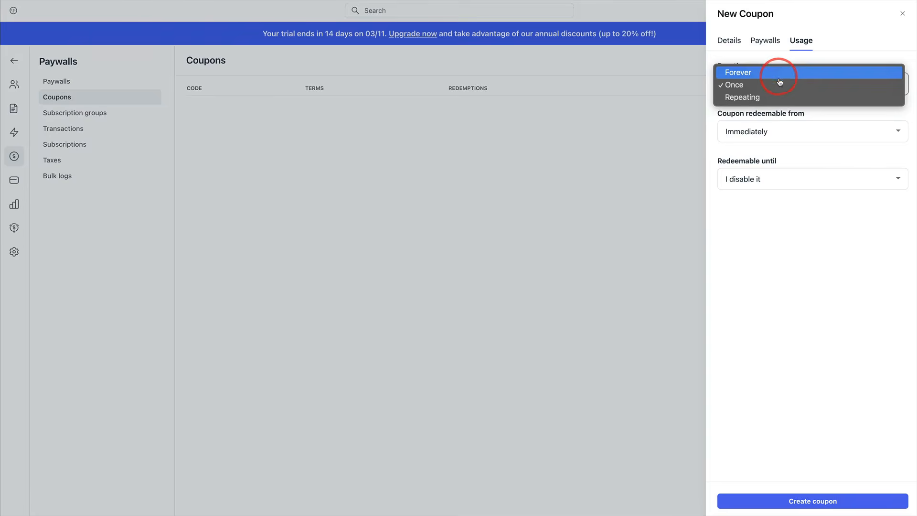
left_click(778, 97)
left_click(793, 135)
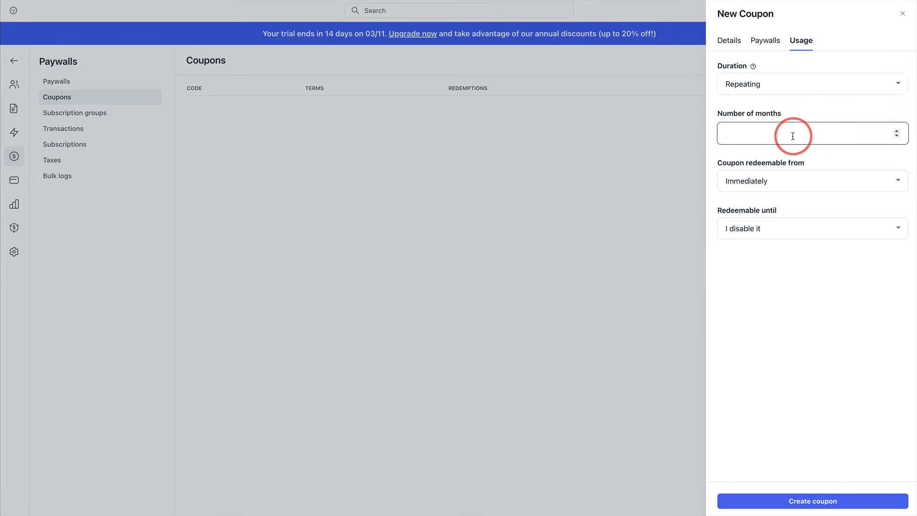
type("12")
left_click(745, 268)
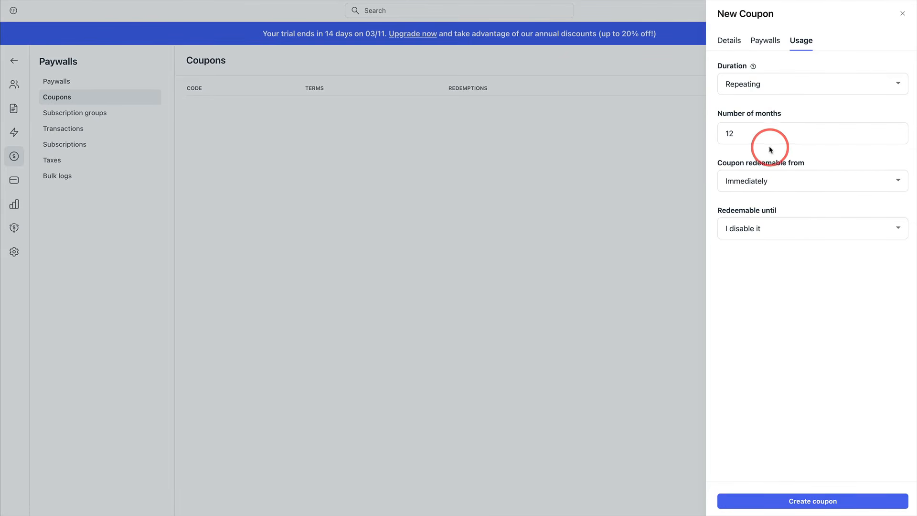
Set the coupon to apply to specific paywalls, check the selectable paywalls, and create the coupon.
left_click(771, 43)
left_click(774, 82)
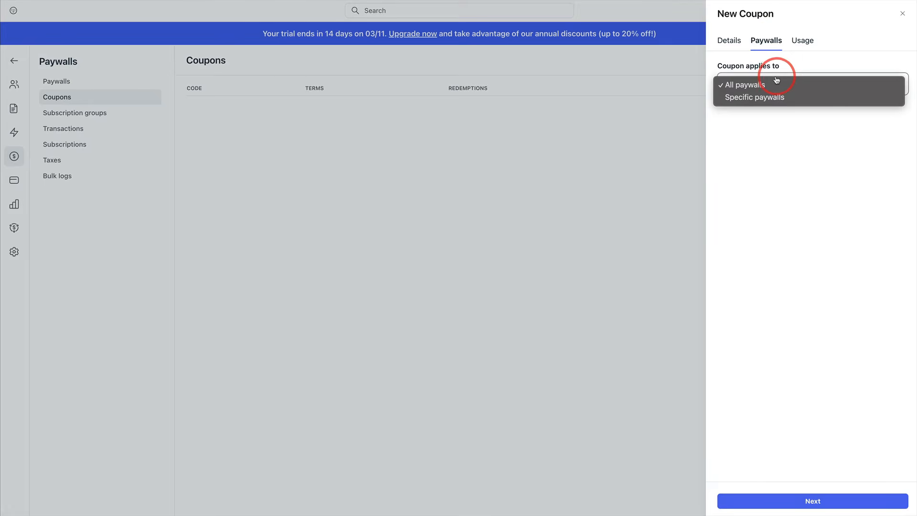
left_click(773, 97)
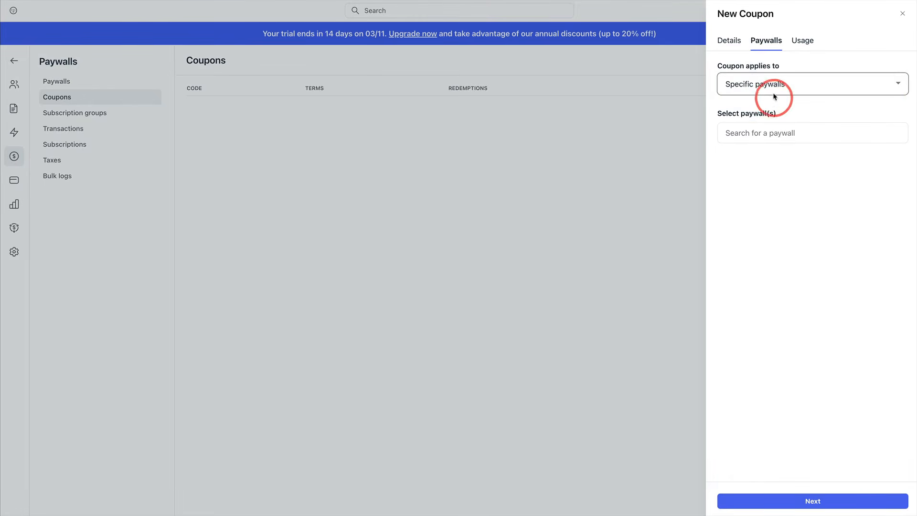
left_click(774, 133)
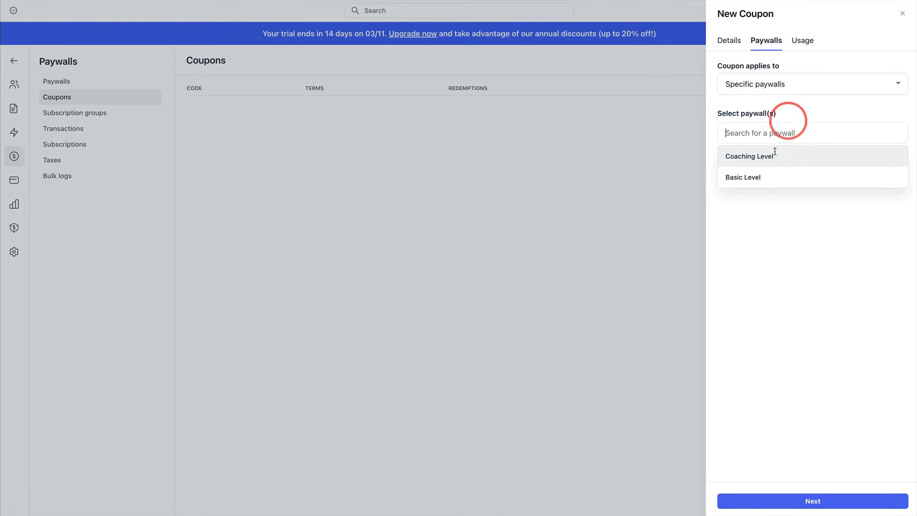
left_click(781, 399)
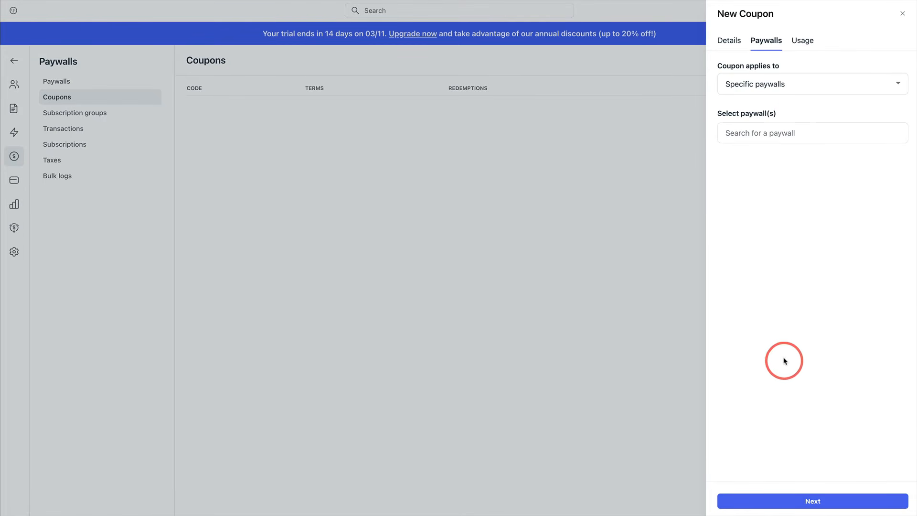
left_click(798, 41)
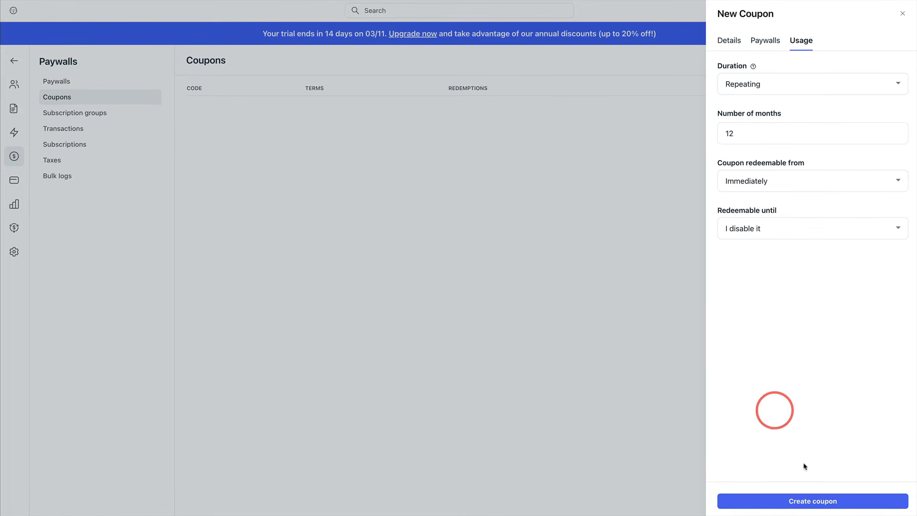
left_click(814, 502)
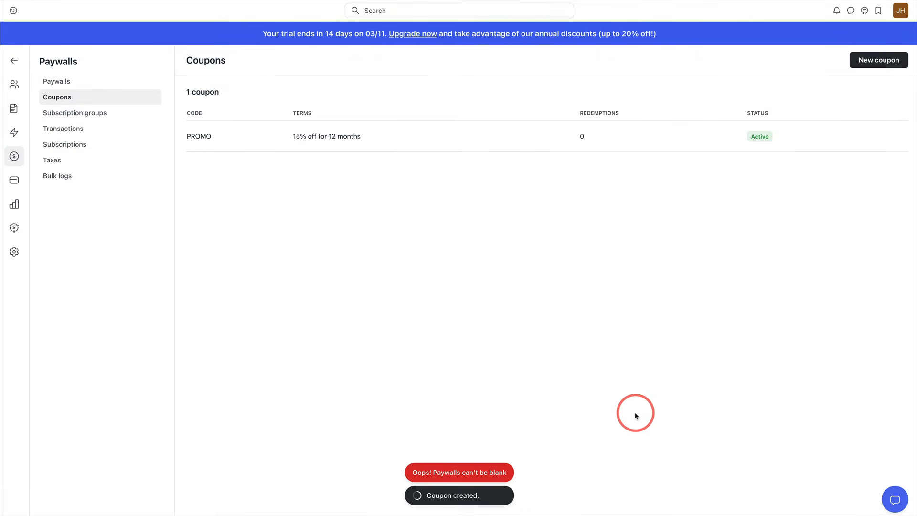
mouse_move(692, 146)
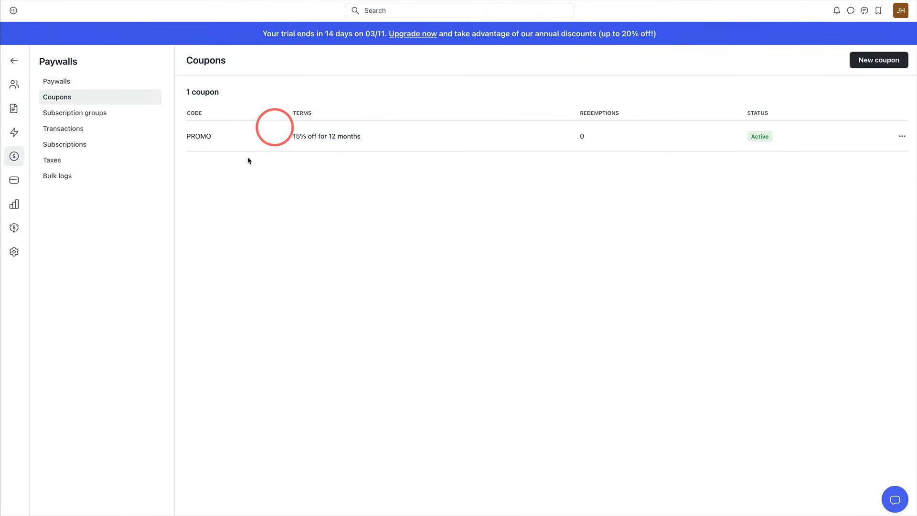
Return to the community home, go to member management, and review the options for creating an invitation link.
left_click(17, 66)
left_click(155, 57)
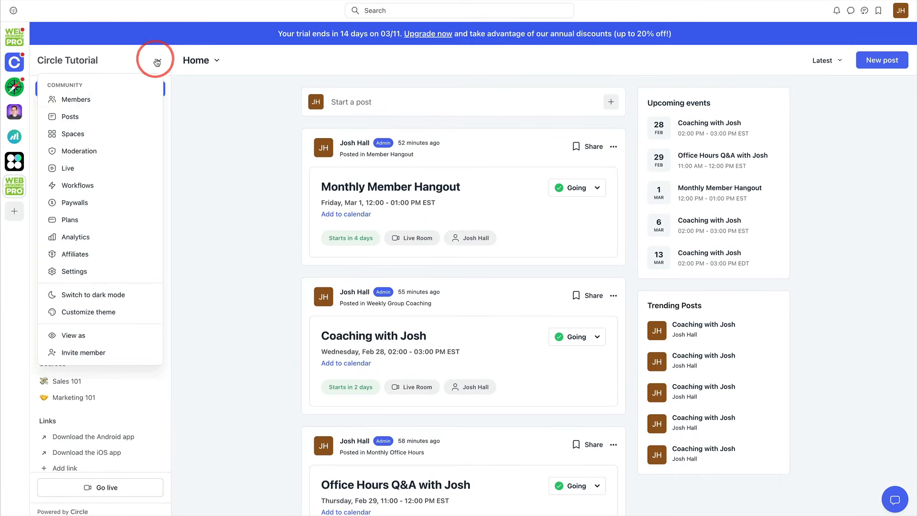
left_click(86, 98)
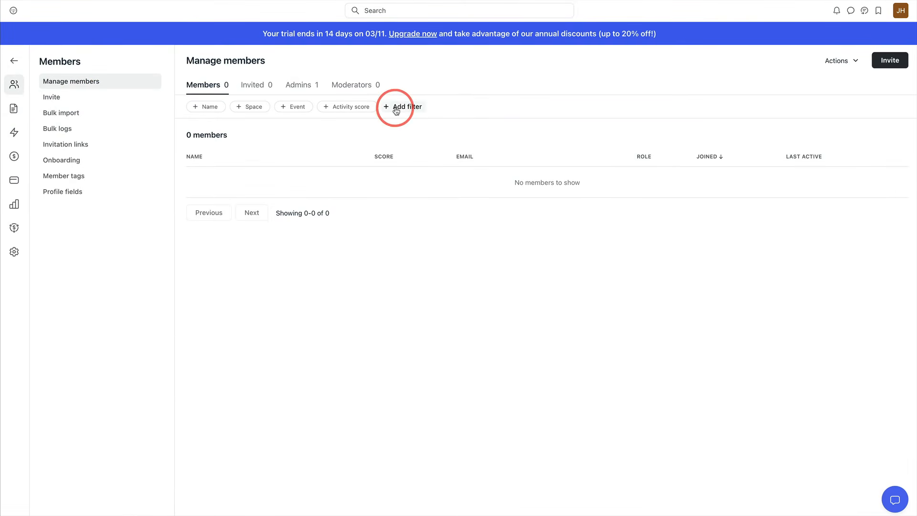
left_click(93, 146)
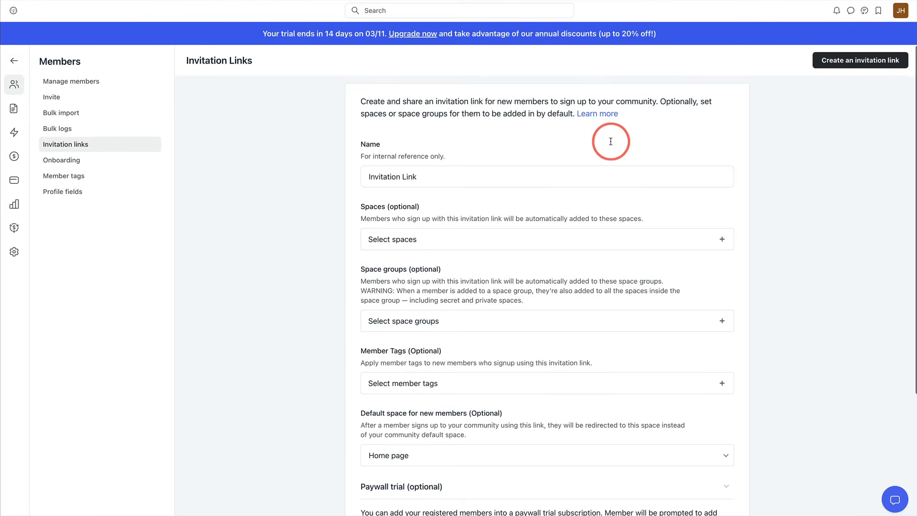
scroll(614, 141, "down", 1)
scroll(618, 133, "up", 1)
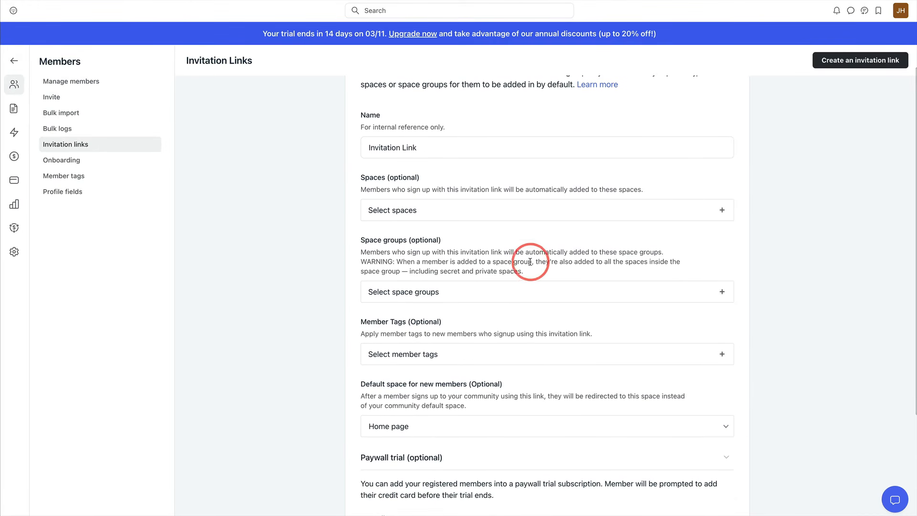
Name the invitation link "Test Invite (coaching level)" and add the Community, Coaching, Courses and Member Central space groups.
scroll(530, 261, "up", 1)
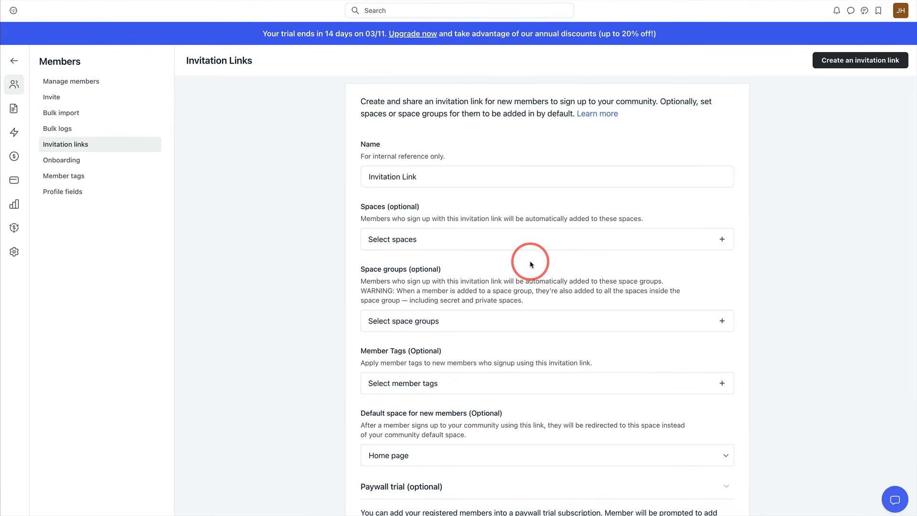
triple_click(508, 179)
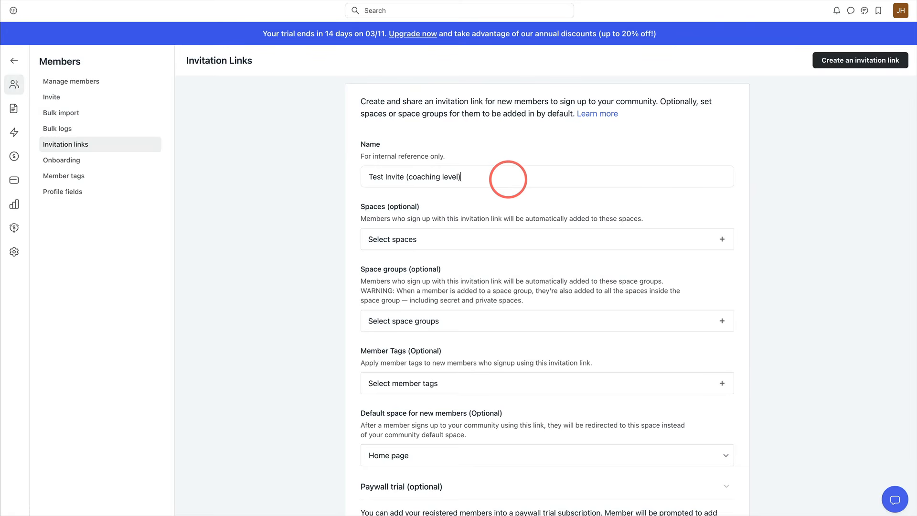
scroll(591, 188, "down", 2)
left_click(550, 261)
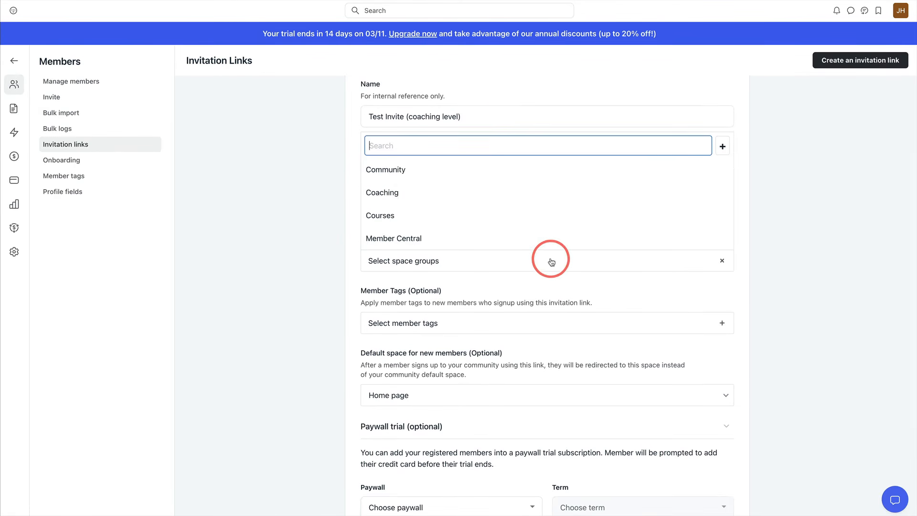
left_click(465, 178)
left_click(463, 179)
left_click(462, 181)
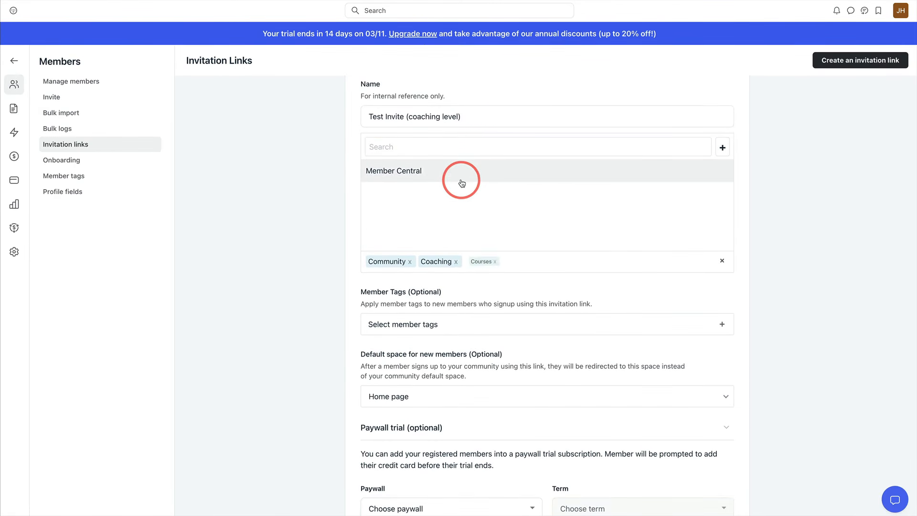
left_click(462, 183)
left_click(522, 302)
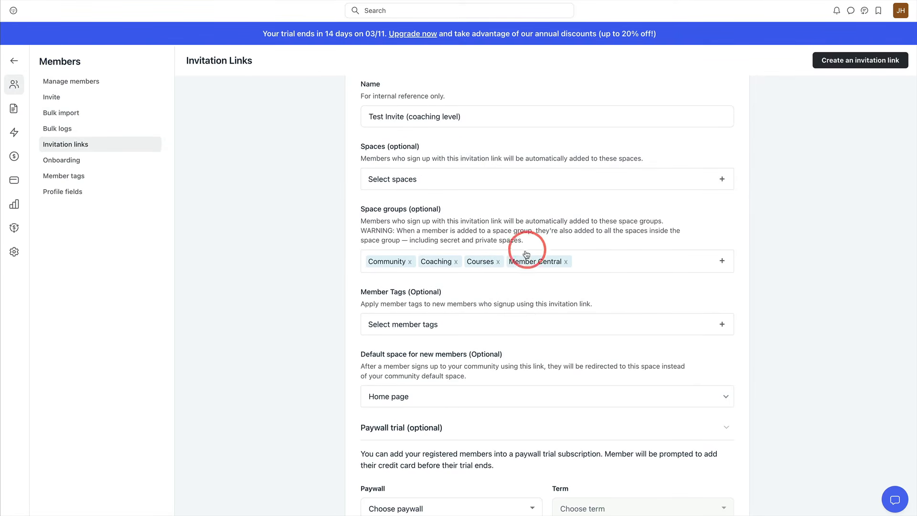
Look through the individual spaces that can be added to the invitation link, without selecting any.
left_click(459, 176)
scroll(461, 110, "down", 1)
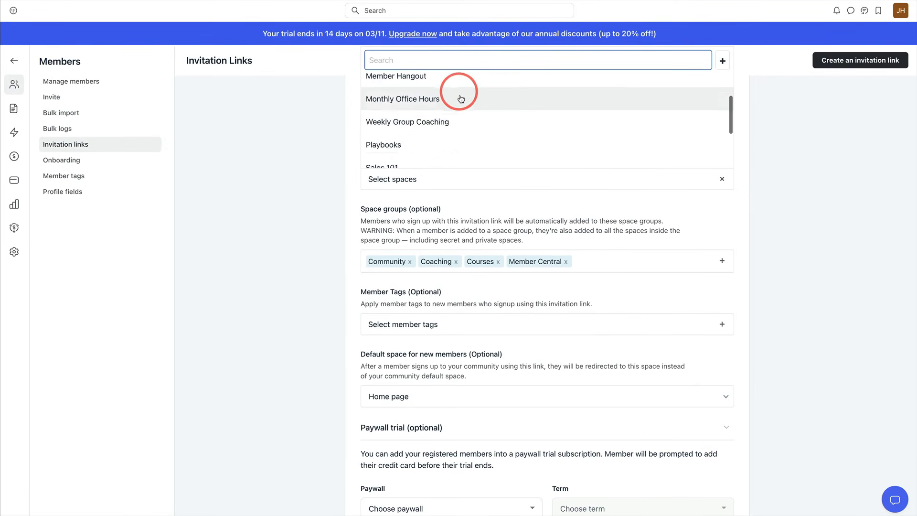
scroll(460, 143, "down", 2)
scroll(406, 141, "up", 3)
left_click(319, 142)
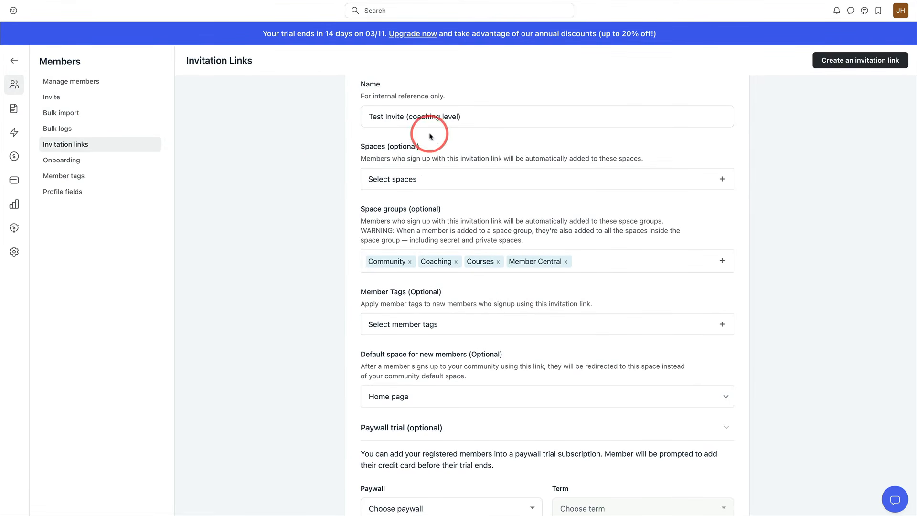
Set the invitation link's paywall trial to Coaching Level with the $99 USD monthly term.
scroll(477, 152, "down", 1)
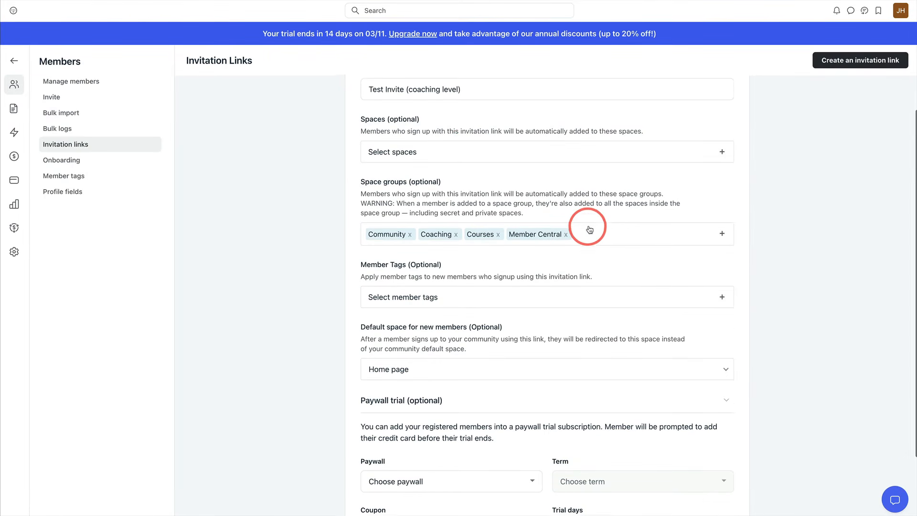
scroll(589, 228, "down", 3)
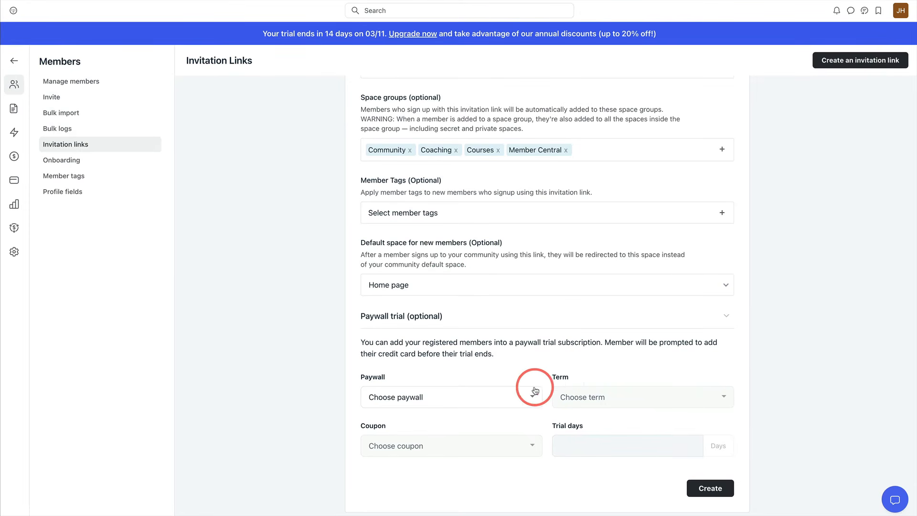
left_click(524, 399)
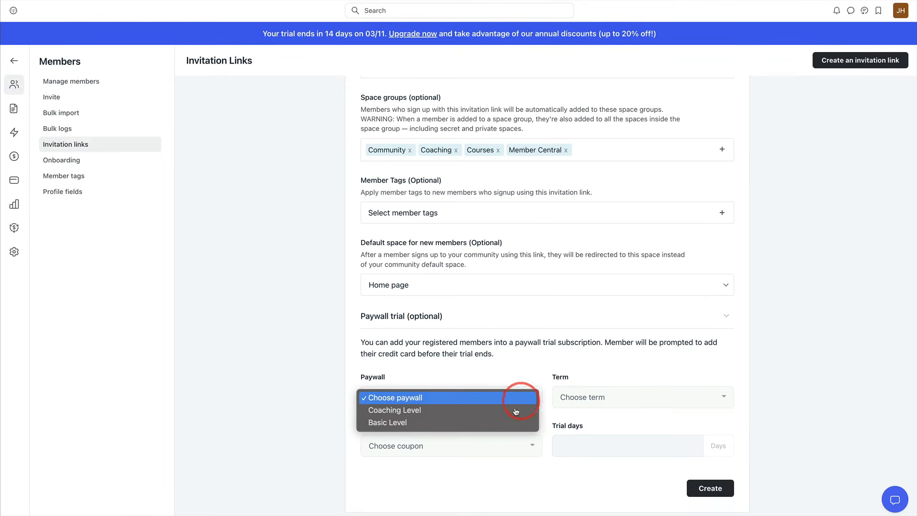
left_click(499, 411)
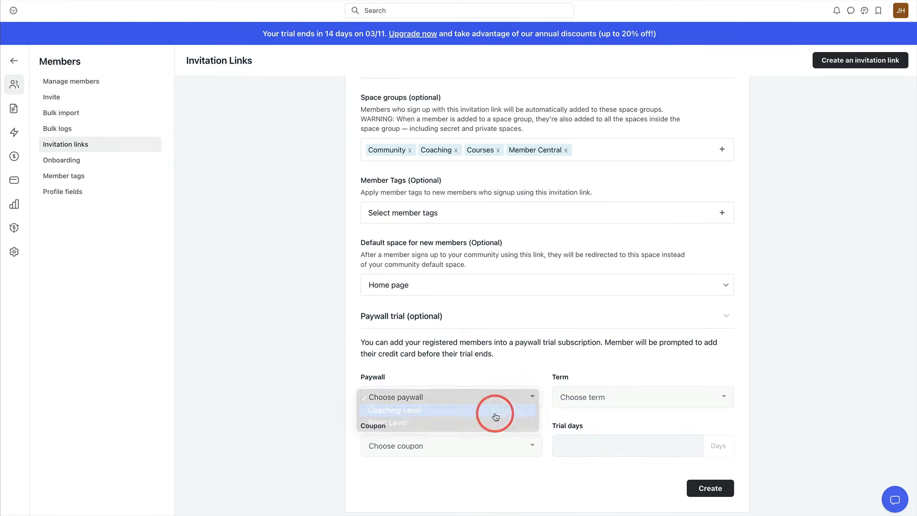
left_click(606, 401)
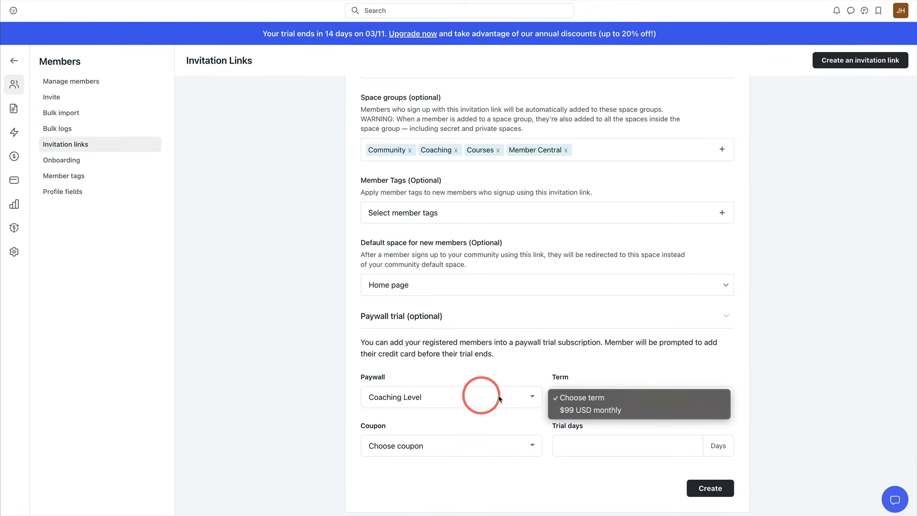
left_click(622, 411)
Switch the trial paywall to Basic Level, check its term options, and return it to Coaching Level.
left_click(458, 397)
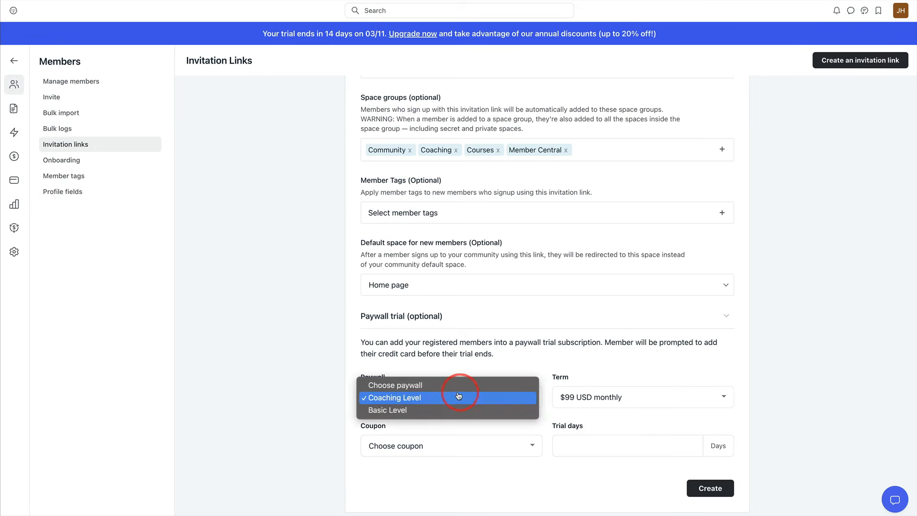
left_click(456, 409)
left_click(571, 398)
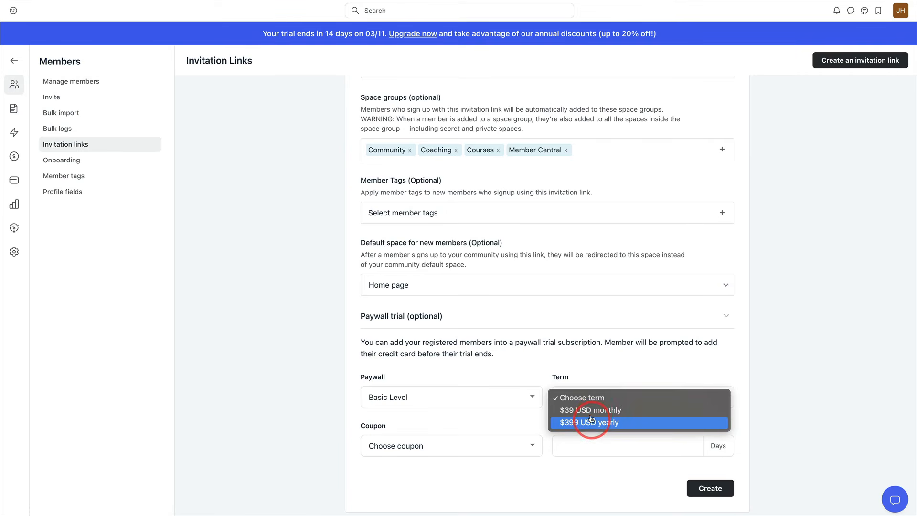
left_click(487, 400)
left_click(430, 401)
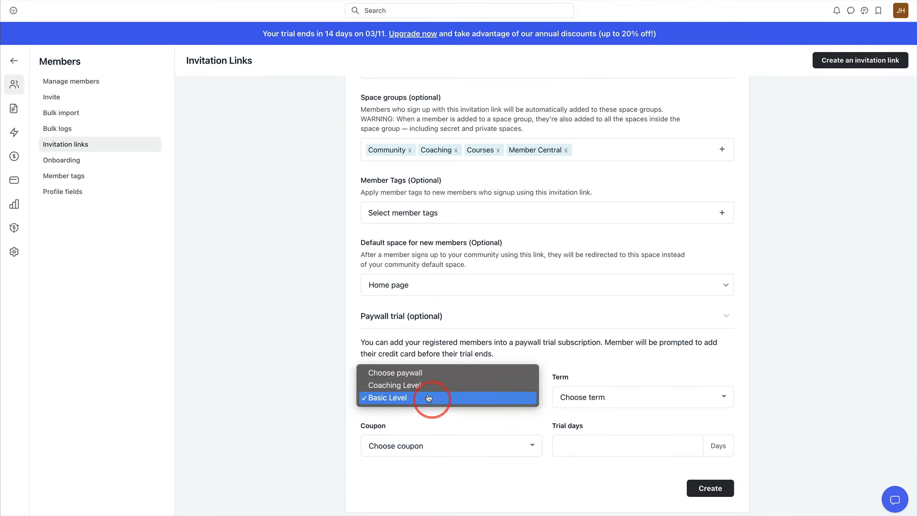
left_click(421, 383)
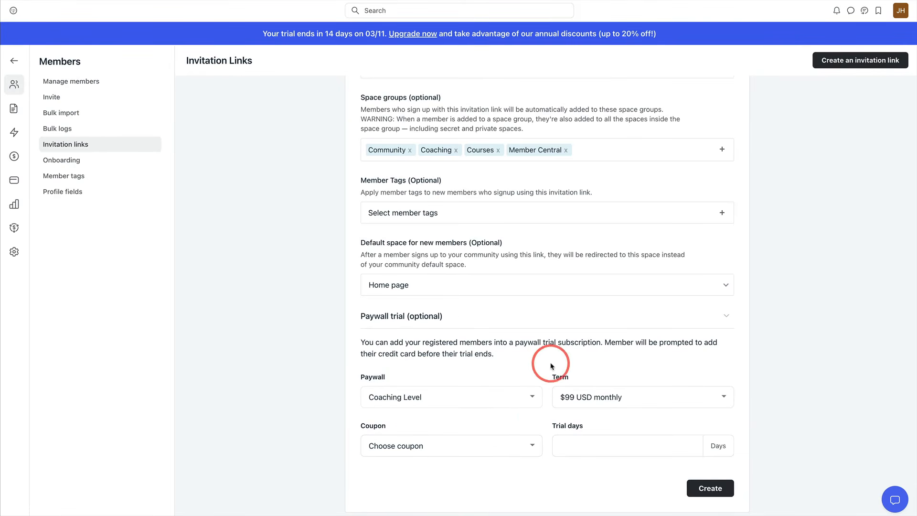
Apply the PROMO coupon to the paywall trial and set the trial length to 30 days.
left_click(525, 445)
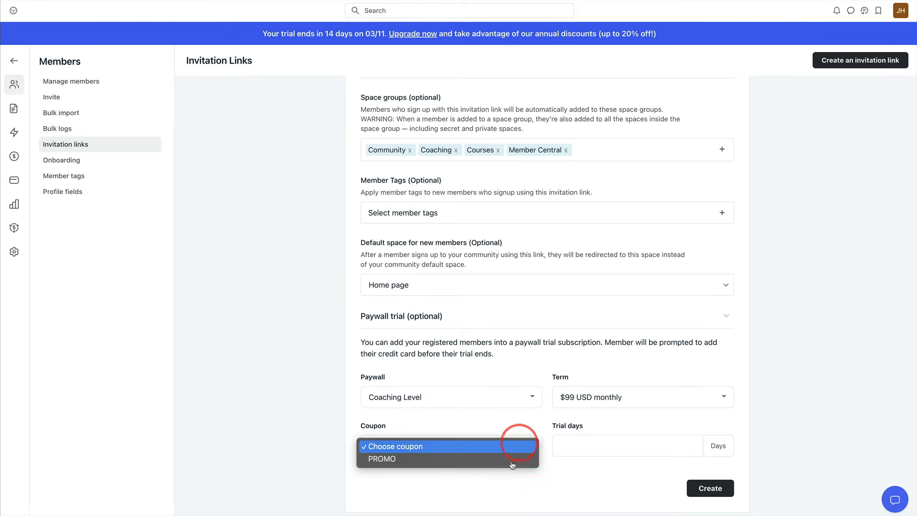
left_click(482, 459)
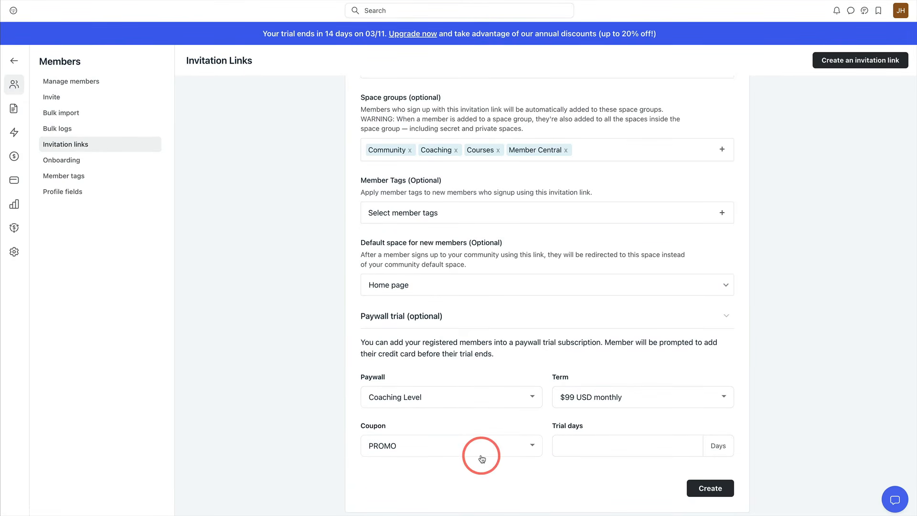
scroll(483, 456, "up", 4)
scroll(483, 454, "down", 4)
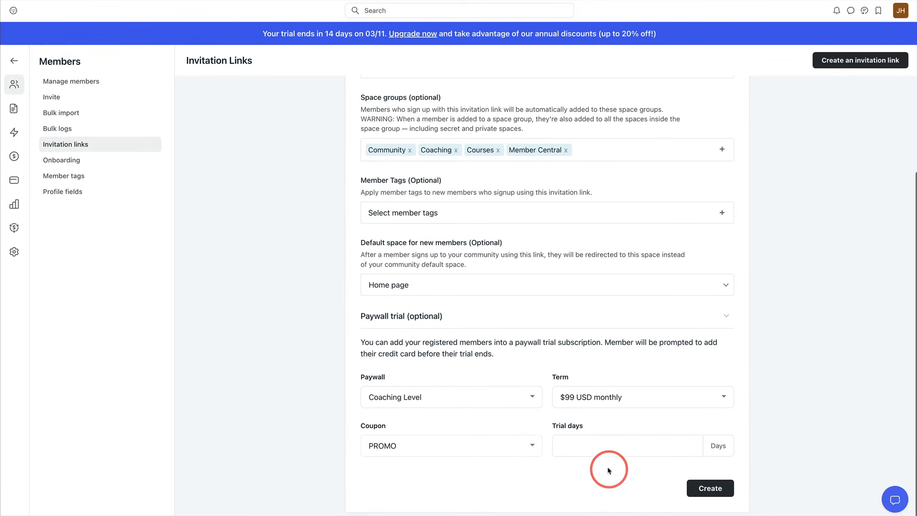
left_click(606, 451)
type("30")
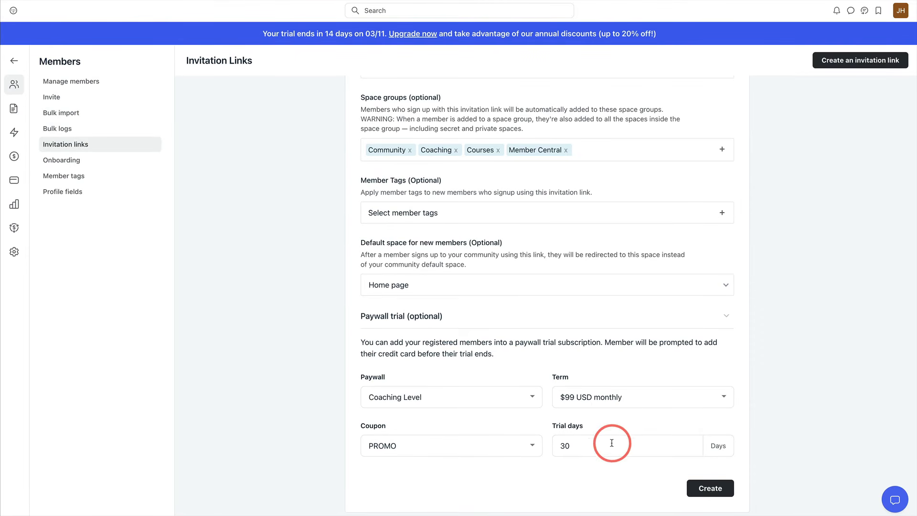
Check the invitation settings, create the invitation link, and copy its URL.
scroll(478, 446, "up", 3)
scroll(478, 446, "down", 3)
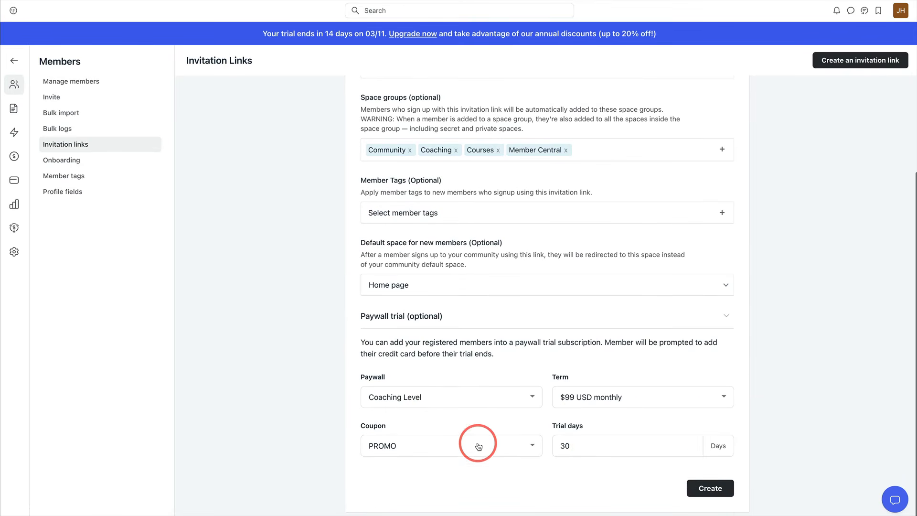
left_click(704, 484)
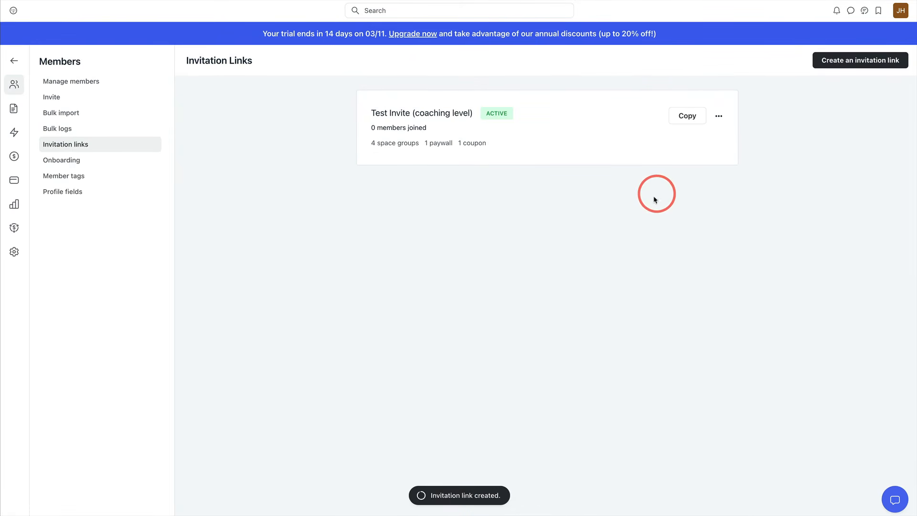
left_click(690, 118)
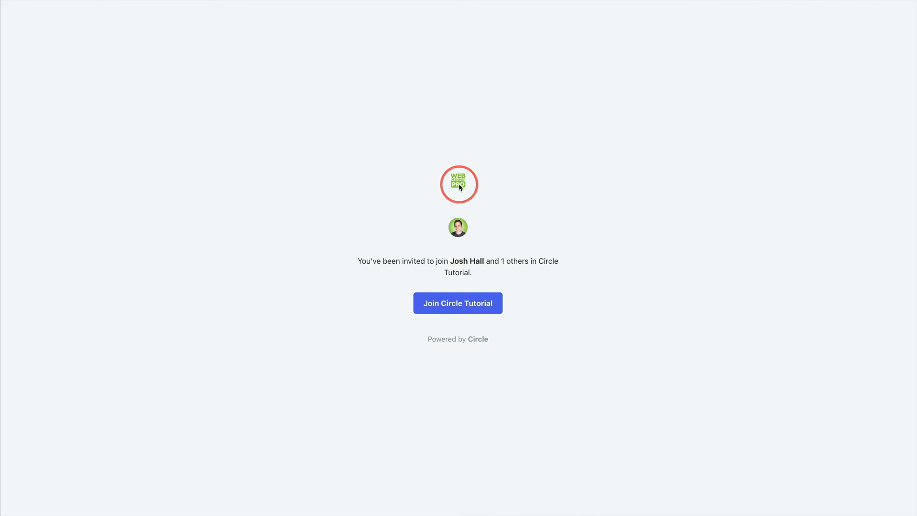
Join the Circle Tutorial community through the invitation and save the new member's profile with the full name filled in.
left_click(456, 305)
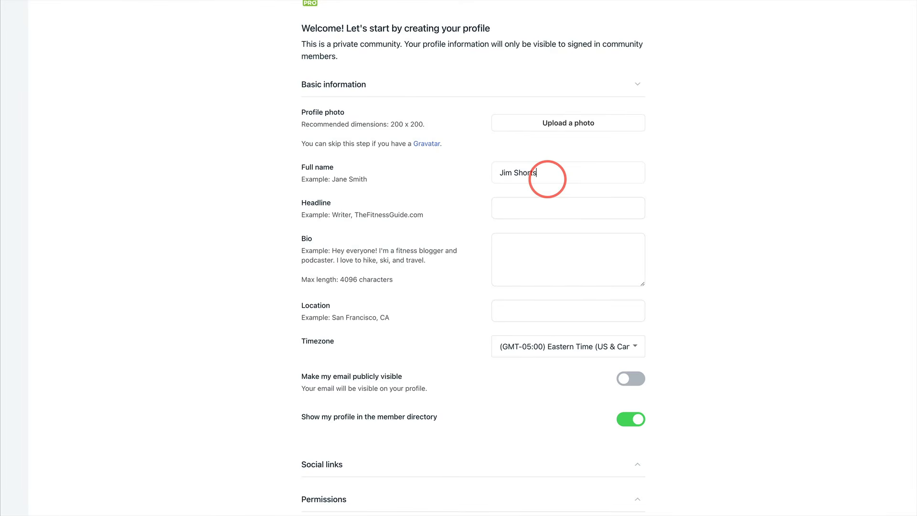
scroll(778, 194, "down", 3)
scroll(600, 262, "up", 5)
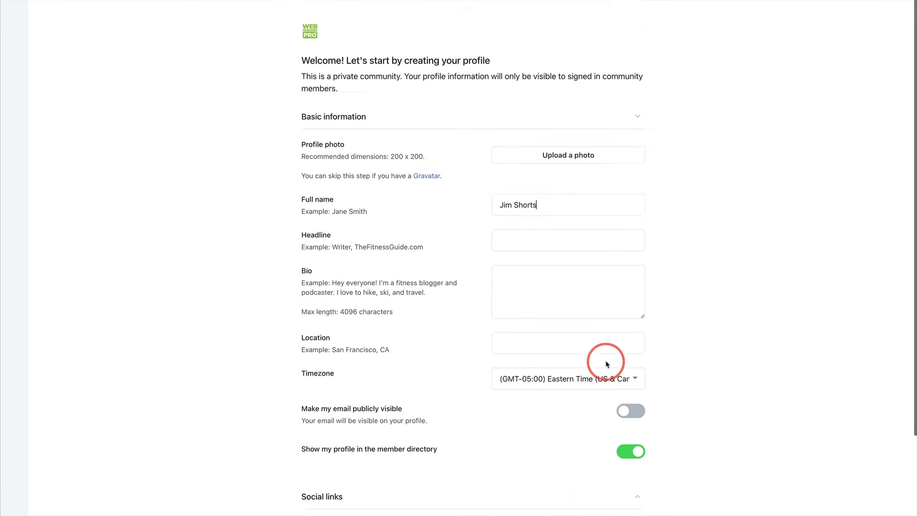
scroll(606, 363, "down", 3)
left_click(611, 483)
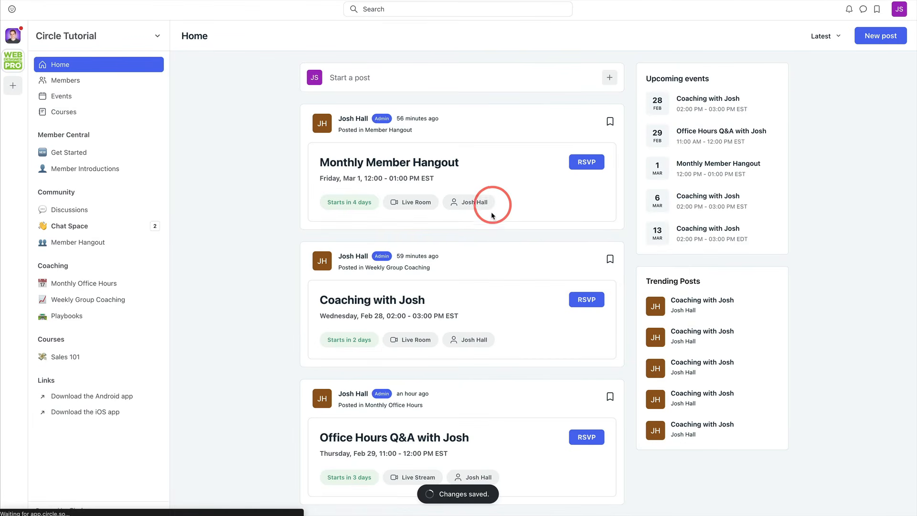
Open the new member's notification settings and review the email and in-app options for activity and new posts.
left_click(849, 12)
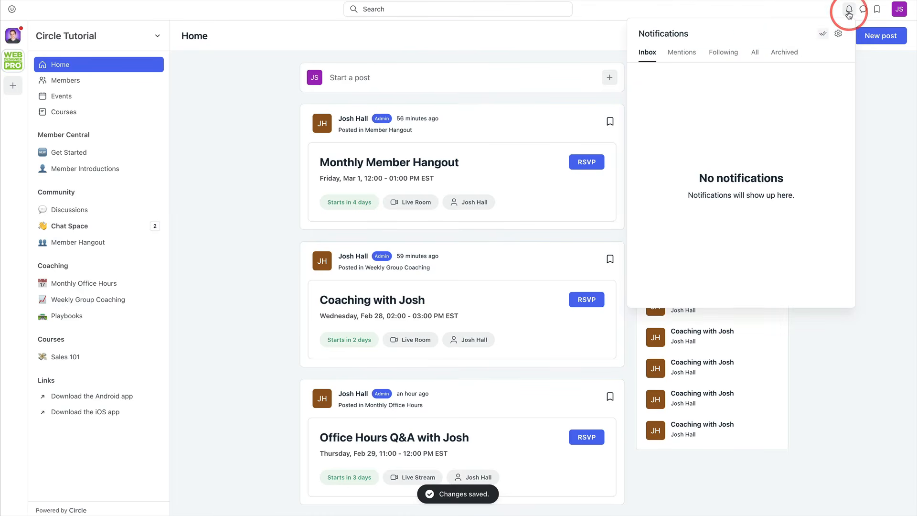
left_click(837, 35)
scroll(594, 75, "down", 3)
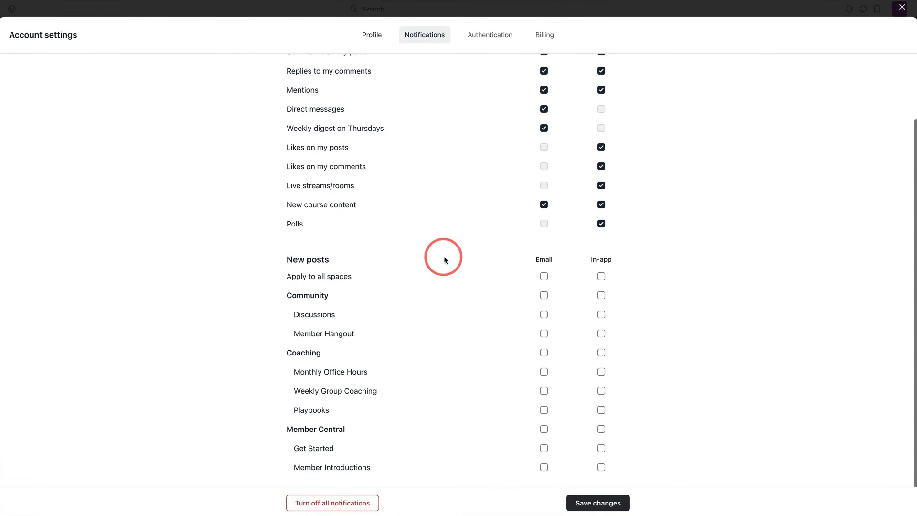
scroll(477, 234, "up", 3)
scroll(511, 239, "down", 3)
scroll(459, 191, "up", 3)
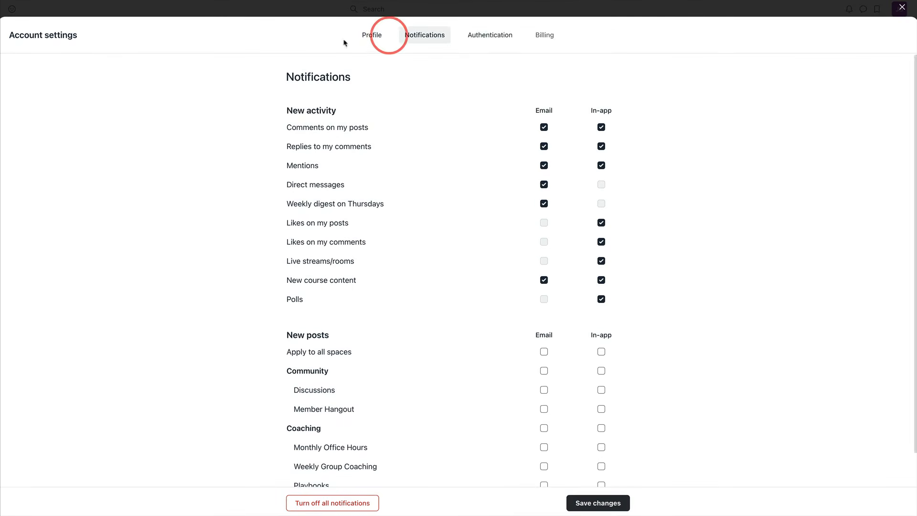
Review the member's profile fields and billing subscriptions, and open the upgrade options for the Coaching Level subscription.
left_click(372, 35)
scroll(473, 124, "down", 5)
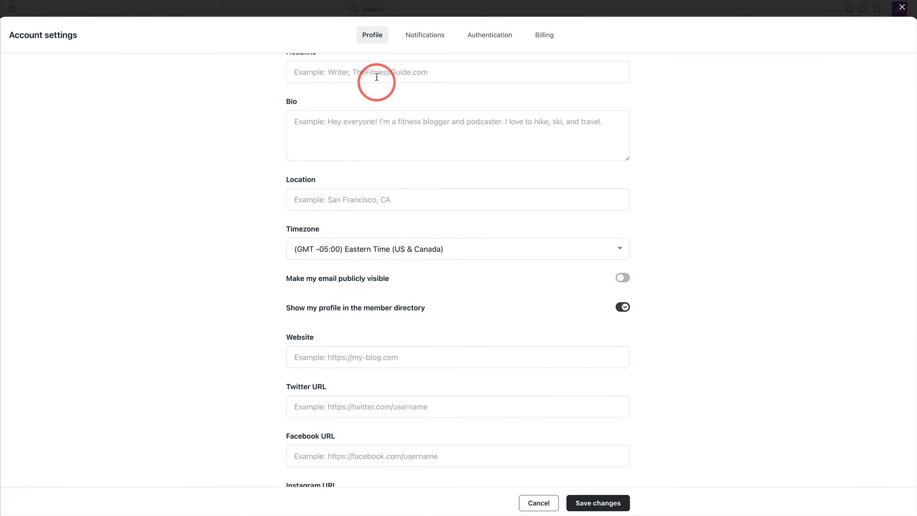
scroll(377, 79, "up", 3)
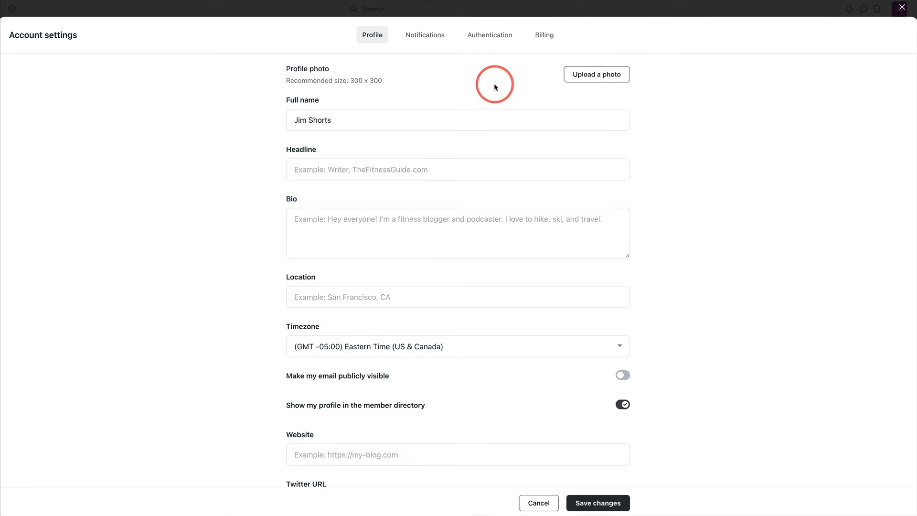
left_click(546, 39)
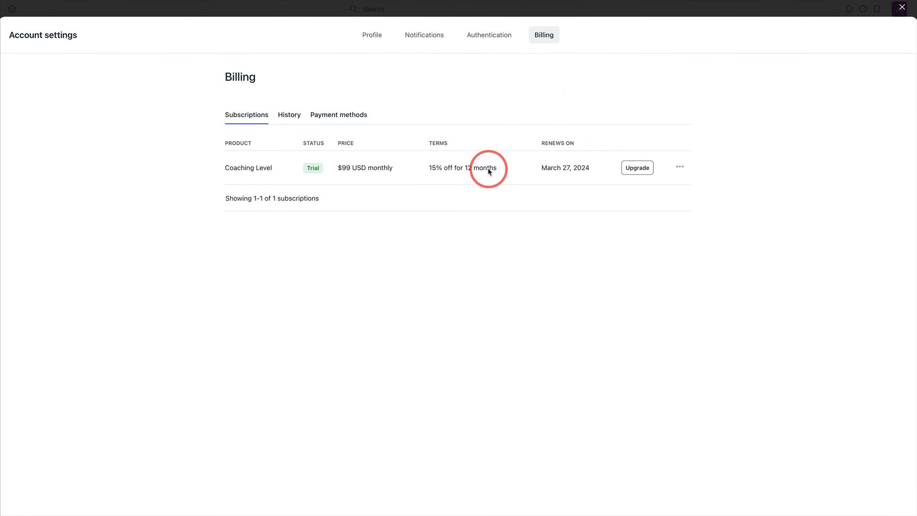
left_click(637, 168)
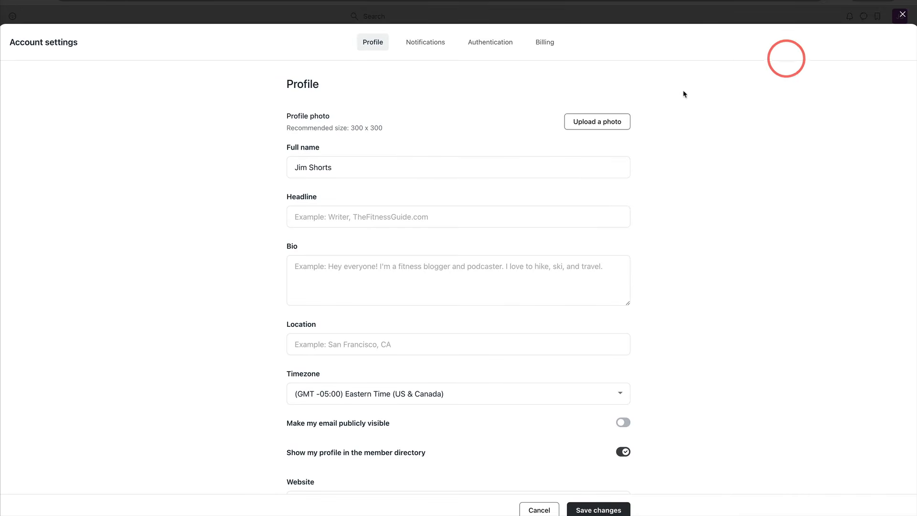
Upload a profile photo for the invited member and save the profile changes.
left_click(593, 125)
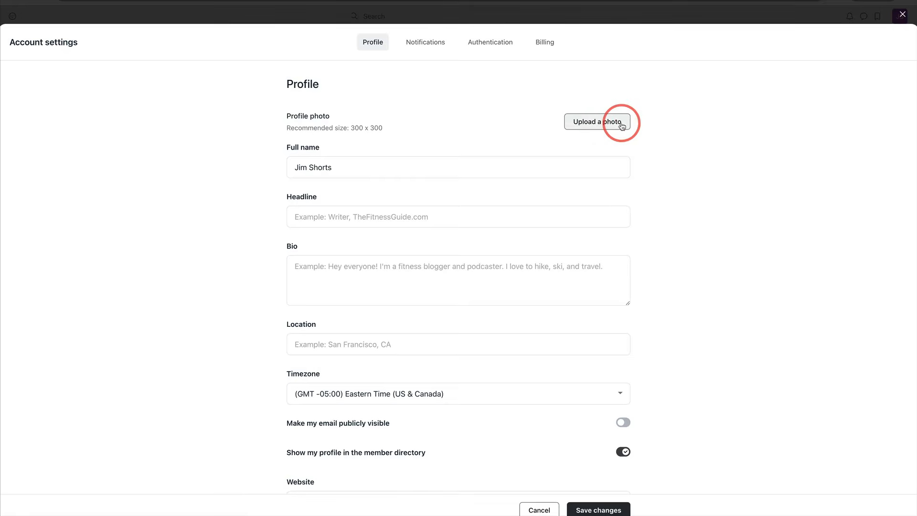
left_click(465, 329)
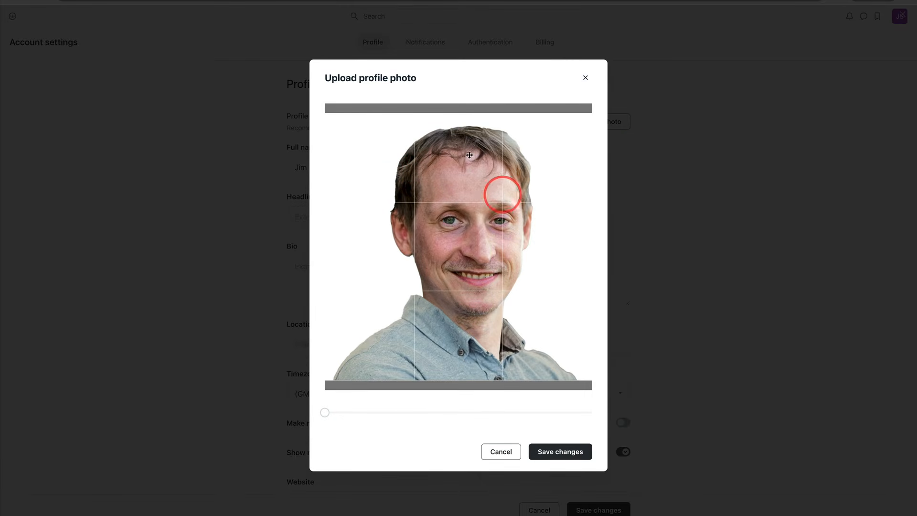
left_click(554, 451)
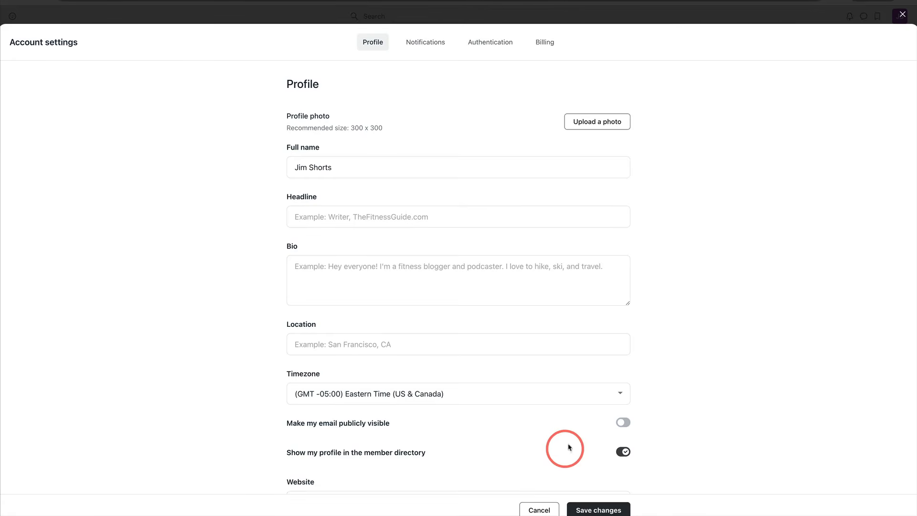
left_click(606, 507)
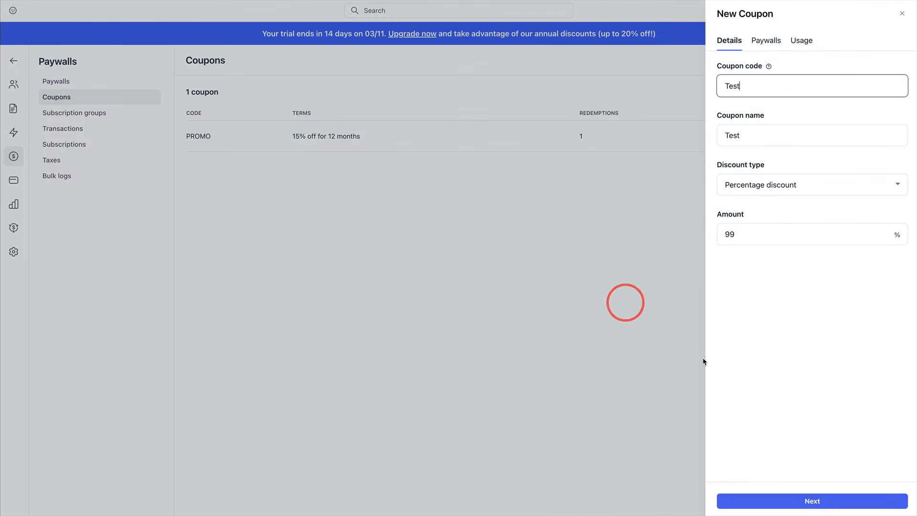
Set up the Test coupon with a 99% percentage discount limited to the Basic Level paywall.
left_click(812, 502)
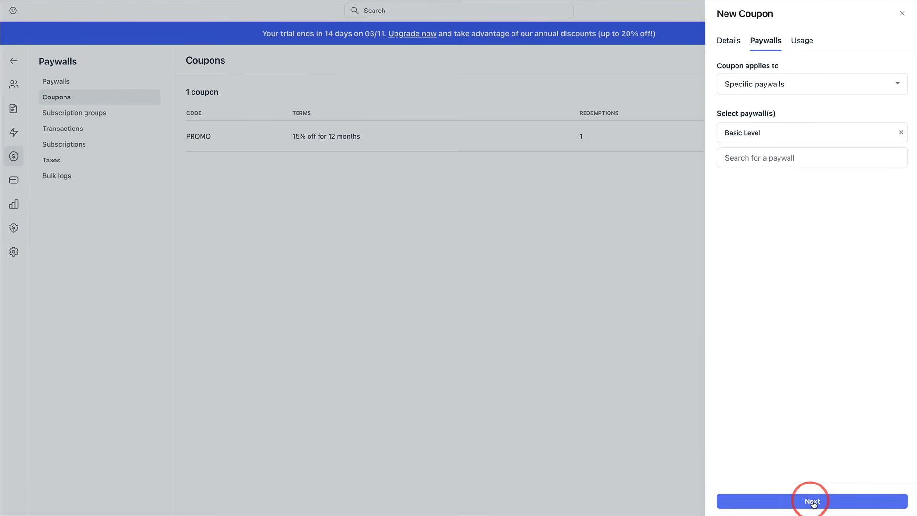
left_click(730, 41)
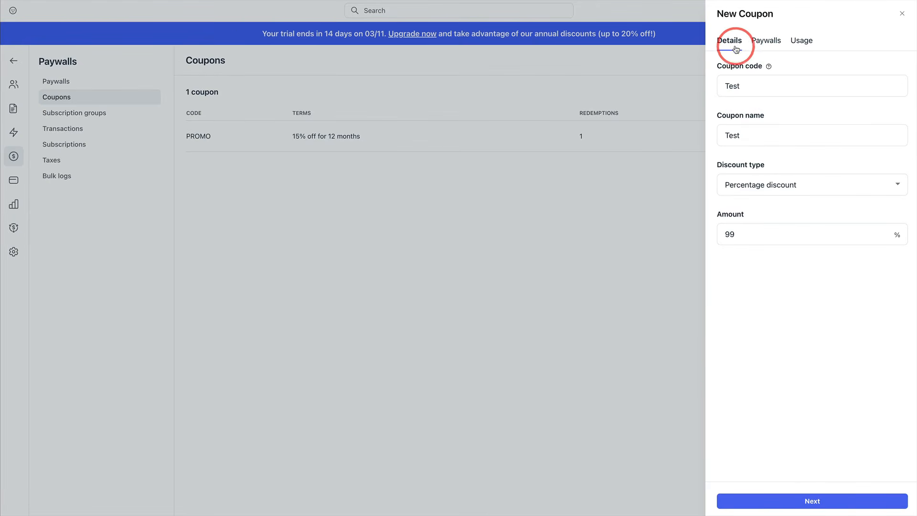
left_click(766, 42)
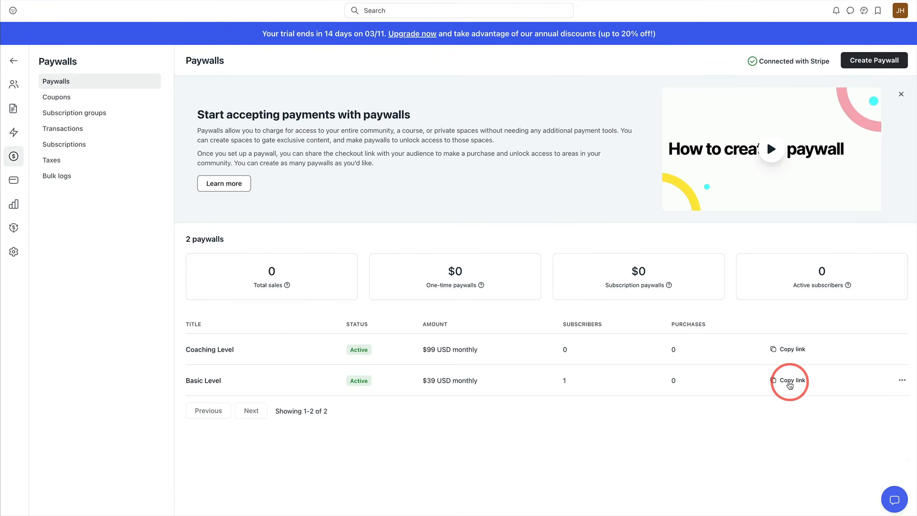
Copy the Basic Level paywall's checkout link, open it in a new browser tab, and continue past the payment confirmation.
left_click(790, 381)
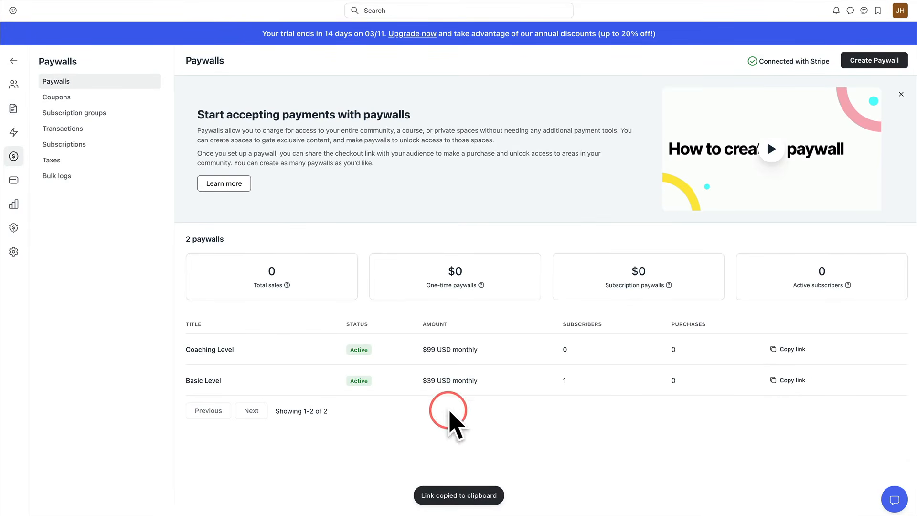
key("super+t")
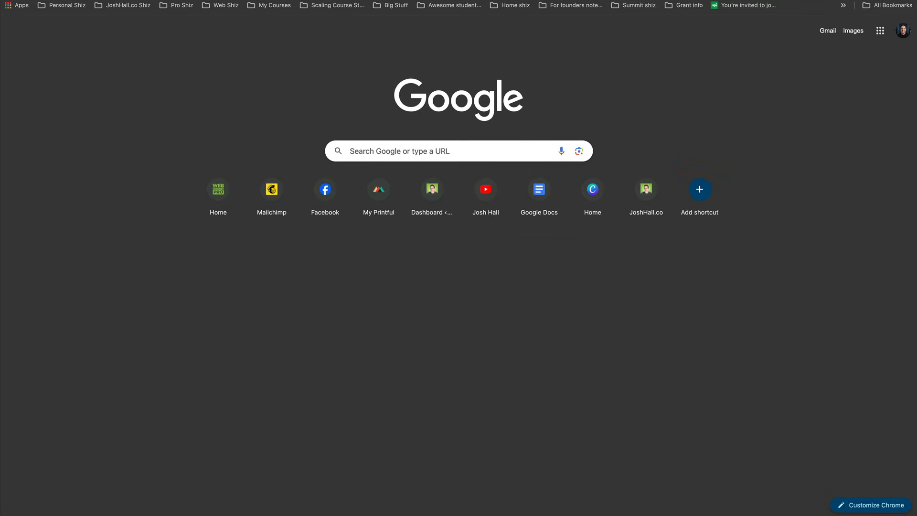
key("super+v")
key("Return")
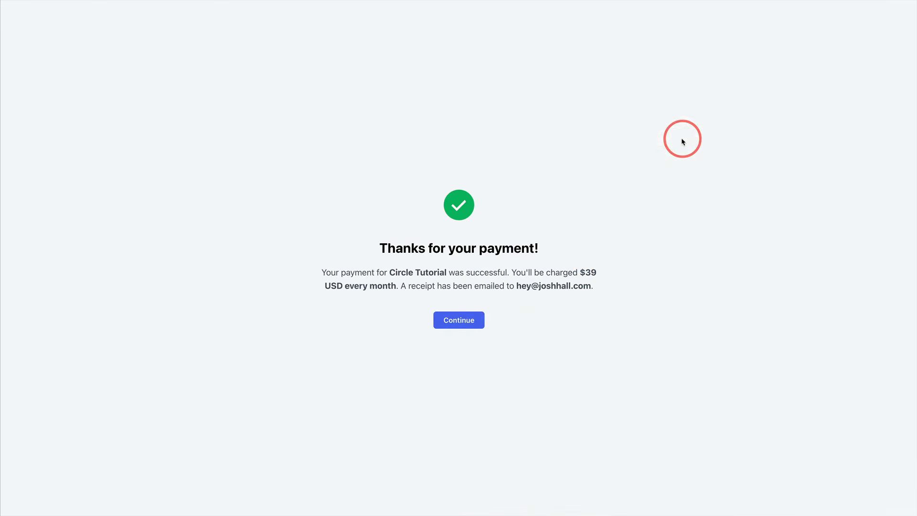
left_click(470, 328)
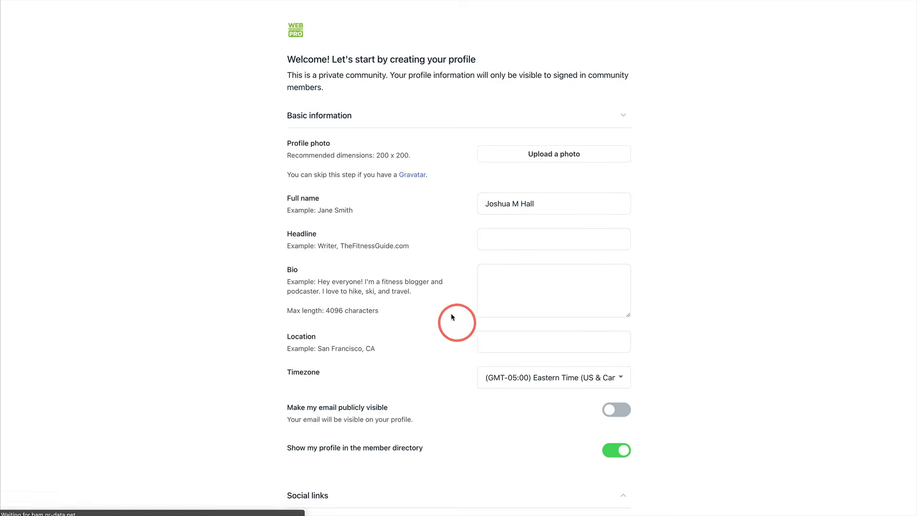
Complete the paying member's welcome profile by replacing the full name and adding a profile photo.
left_click(442, 131)
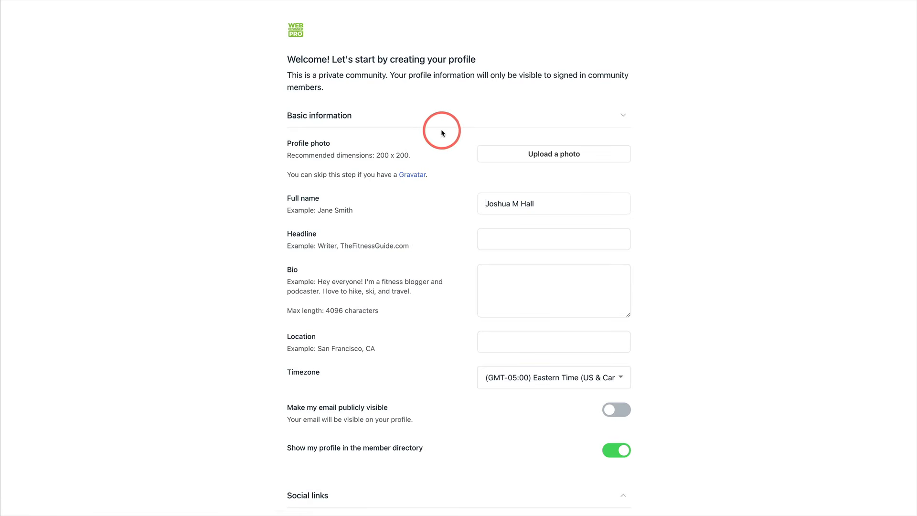
scroll(439, 134, "down", 1)
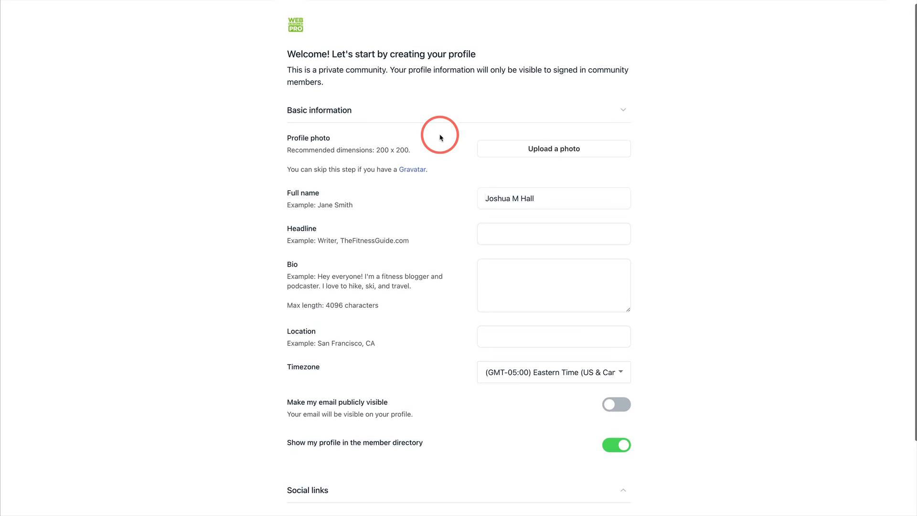
left_click_drag(478, 196, 507, 195)
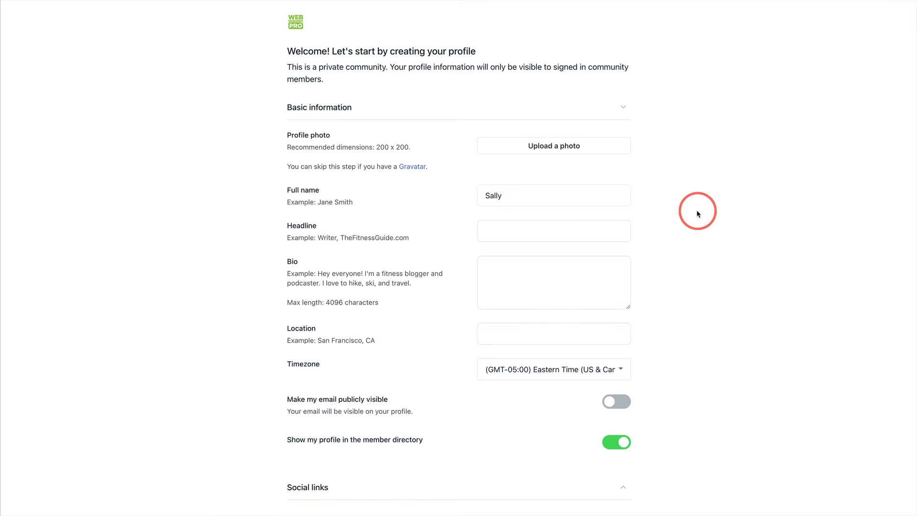
scroll(691, 204, "down", 3)
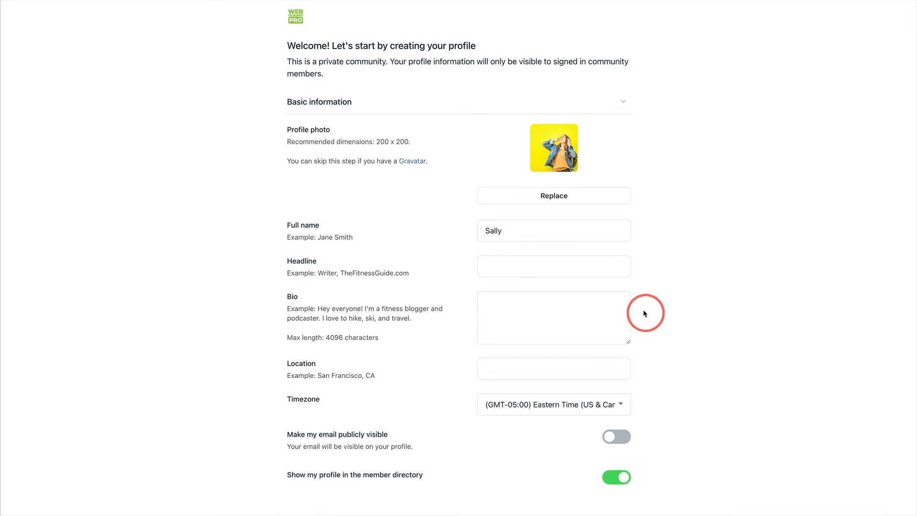
scroll(645, 313, "down", 5)
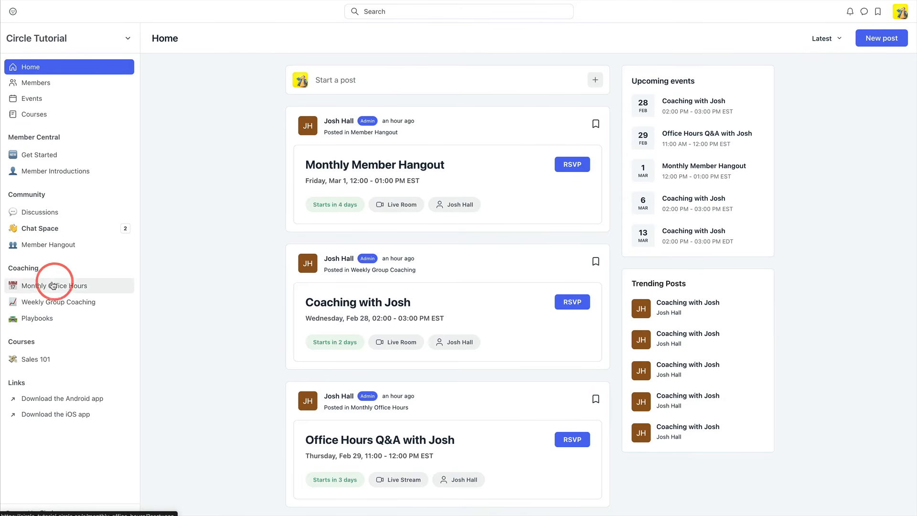
Open the Weekly Group Coaching space as the new member and review its upcoming events and RSVP dates.
left_click(46, 307)
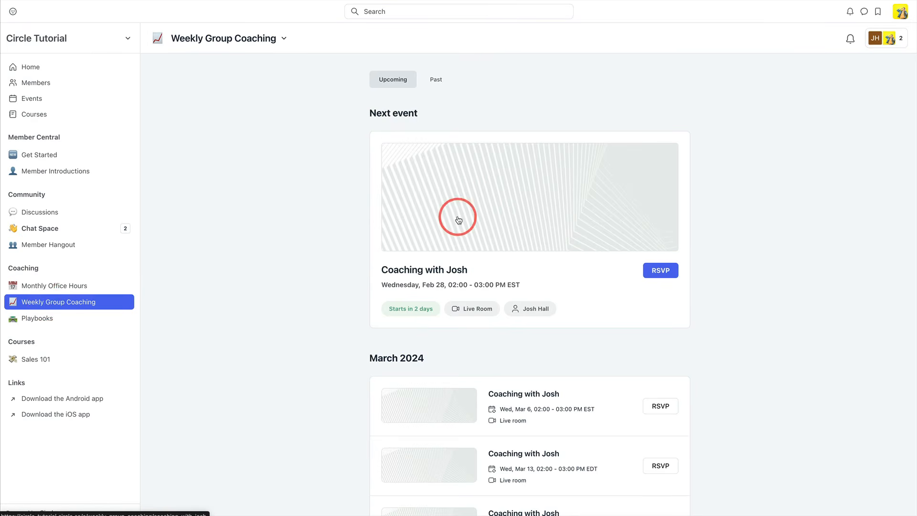
scroll(554, 191, "down", 3)
scroll(549, 196, "up", 1)
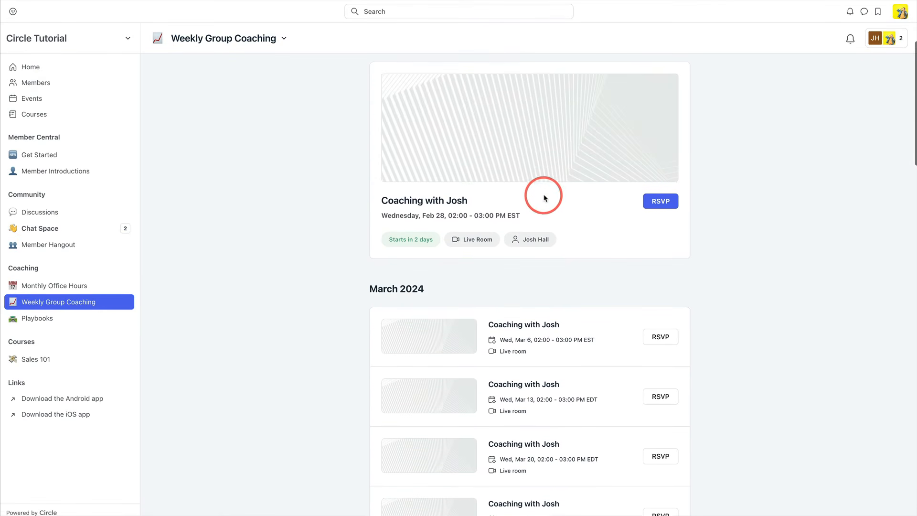
scroll(597, 230, "up", 2)
left_click(656, 257)
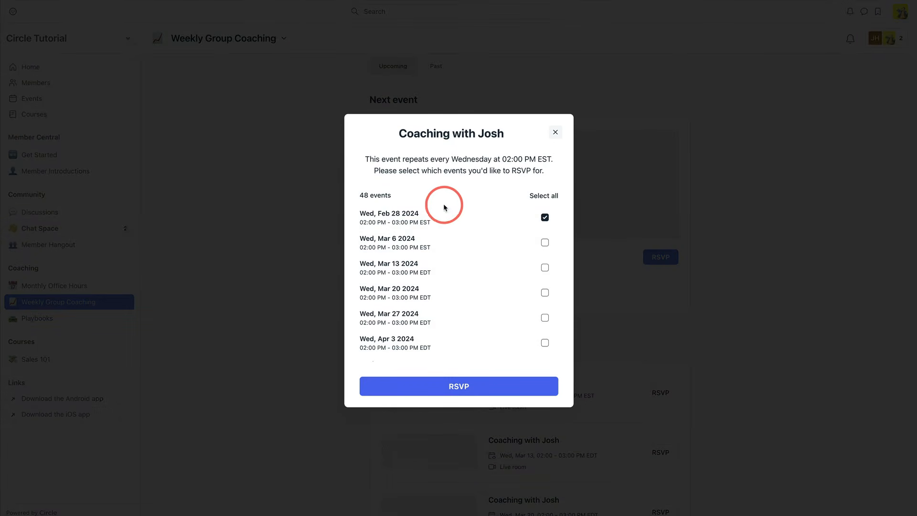
scroll(452, 239, "down", 2)
scroll(454, 244, "up", 2)
left_click(555, 134)
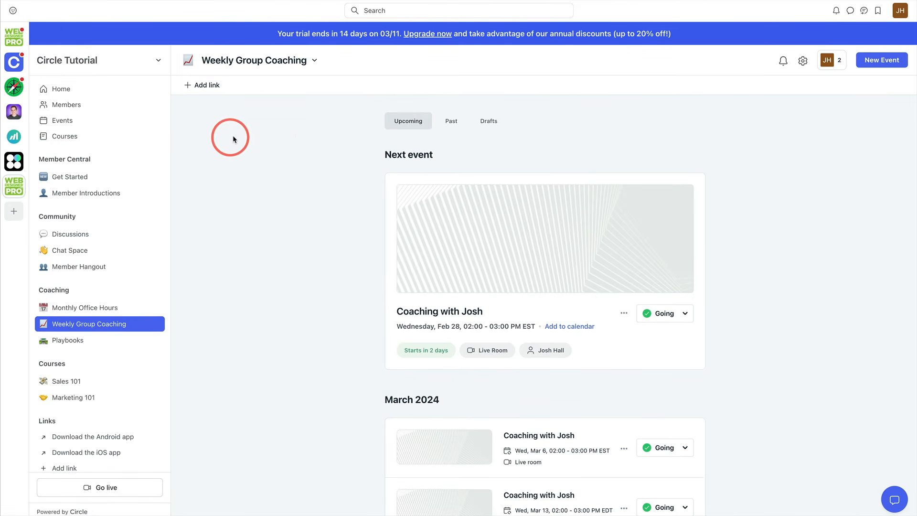
Switch to the admin account and open the Weekly Group Coaching space's paywall settings to review its linked paywall.
left_click(82, 59)
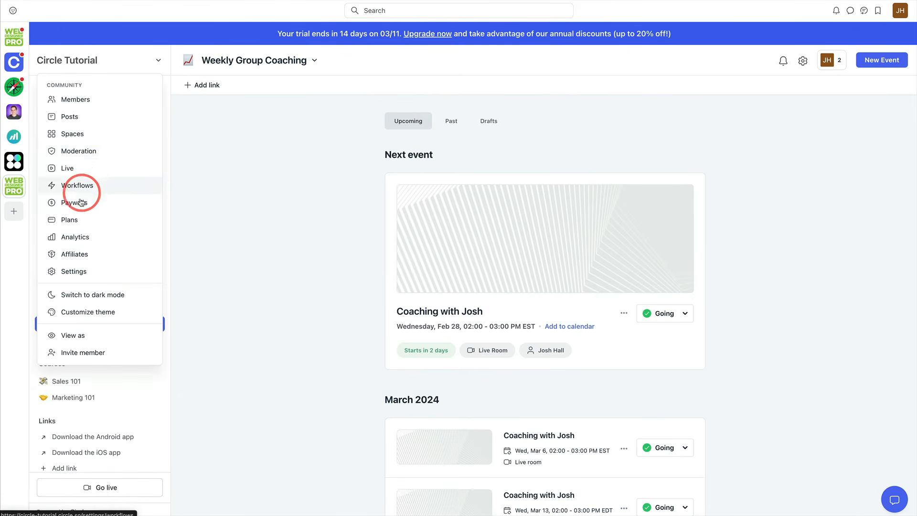
left_click(307, 186)
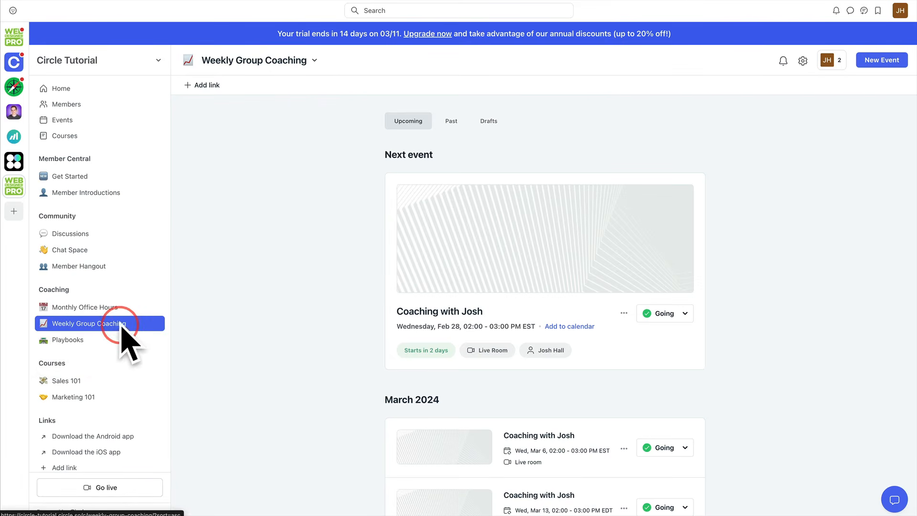
left_click(276, 59)
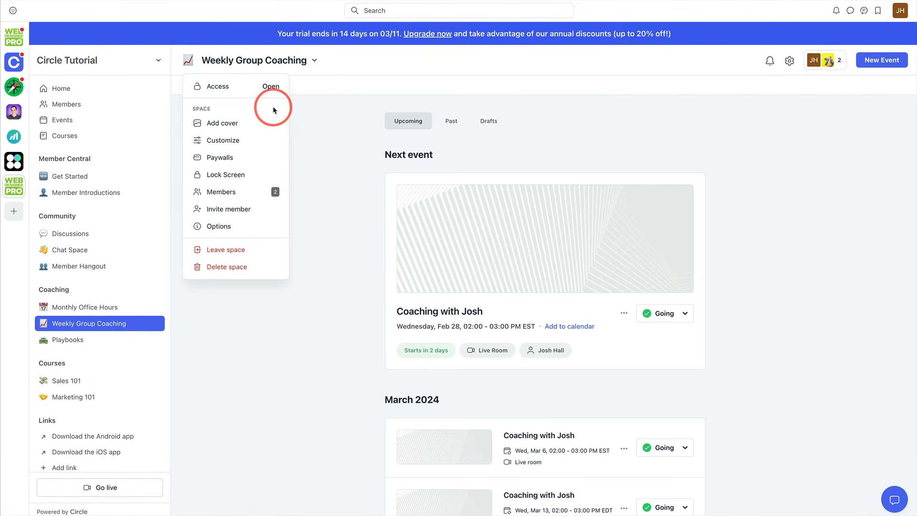
left_click(227, 157)
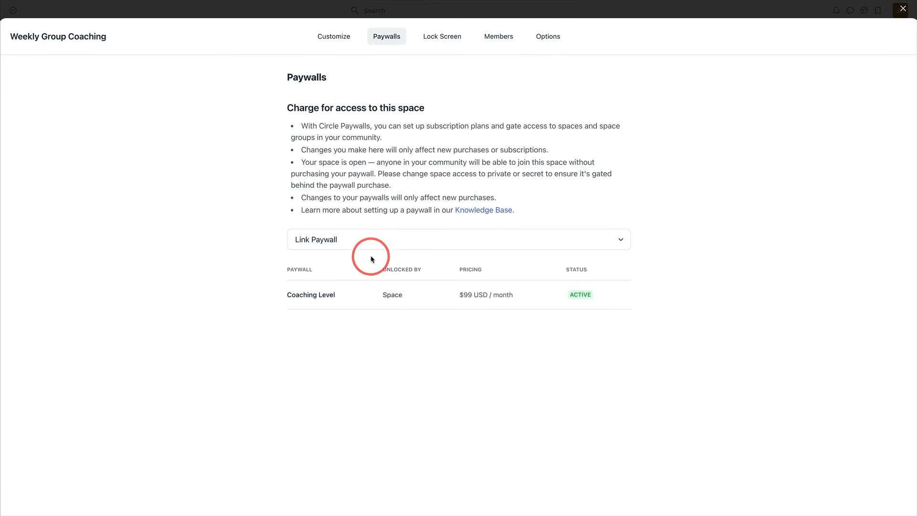
Change the Weekly Group Coaching space's access to Private and save the changes.
left_click(330, 40)
scroll(331, 303, "down", 5)
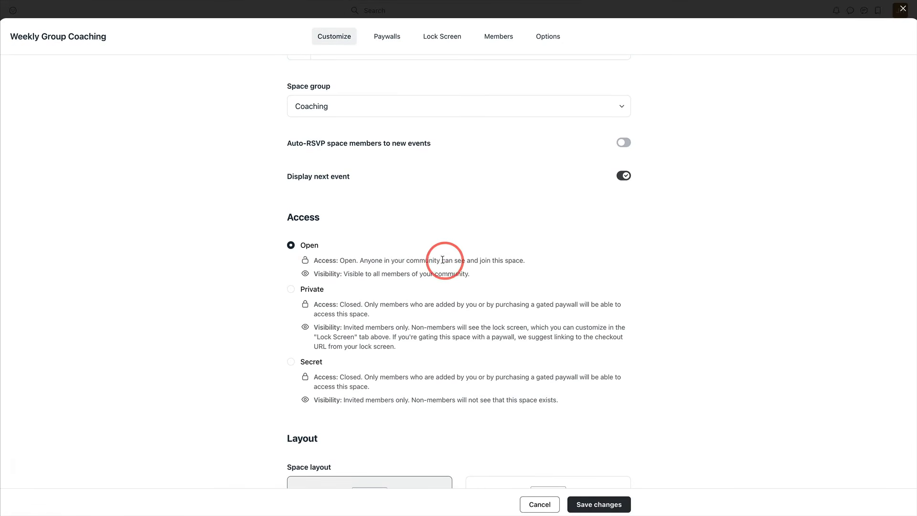
scroll(446, 248, "down", 1)
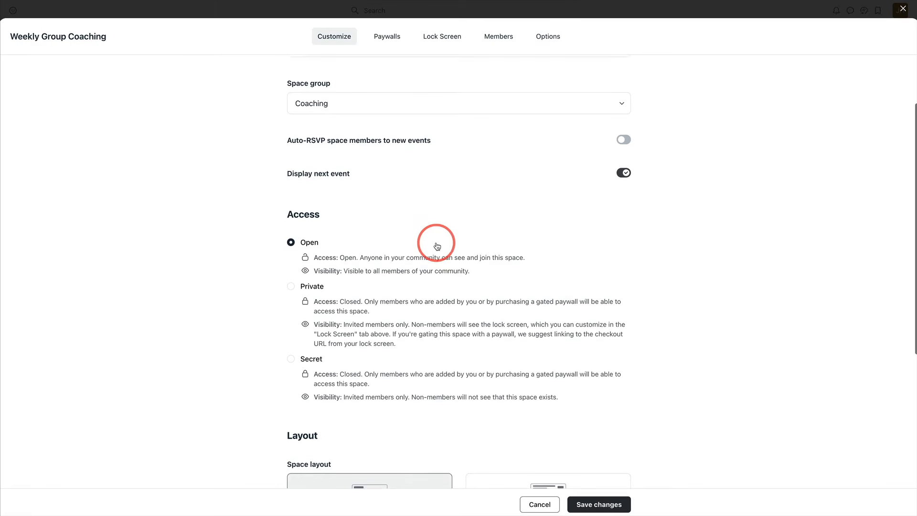
scroll(435, 238, "down", 1)
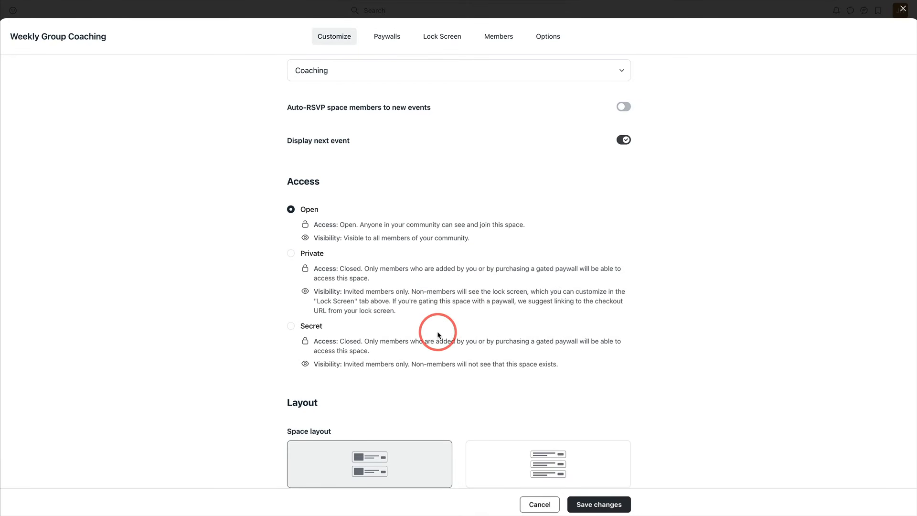
left_click(307, 255)
scroll(480, 306, "down", 1)
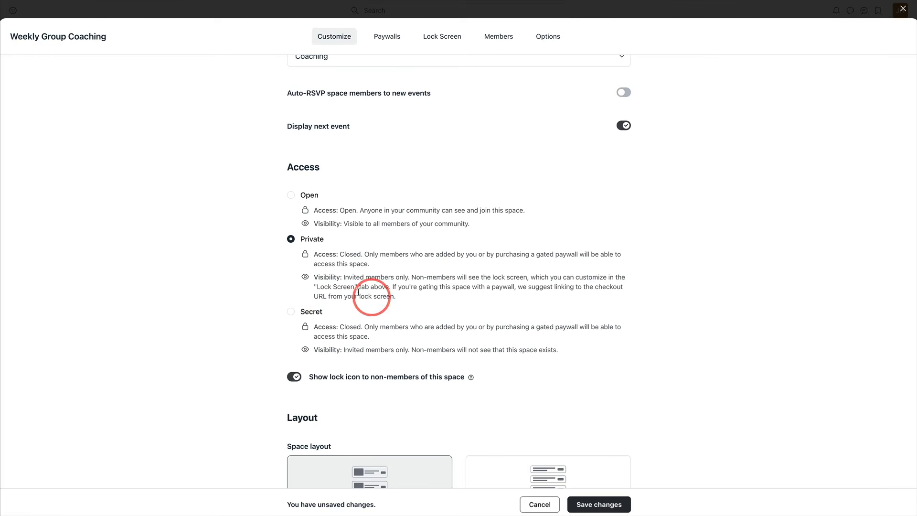
scroll(311, 243, "down", 2)
left_click(610, 508)
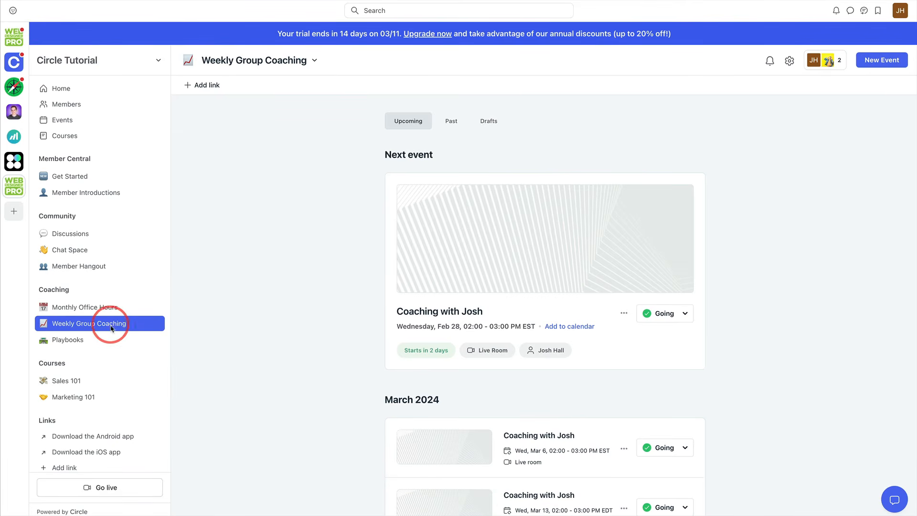
Check the Playbooks space's paywall settings, change its access to Private, and save the changes.
left_click(84, 340)
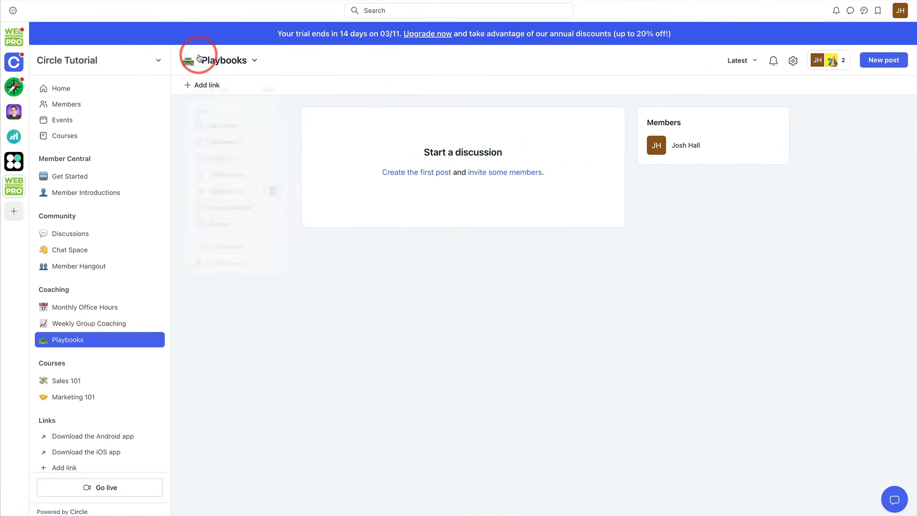
left_click(198, 58)
left_click(224, 157)
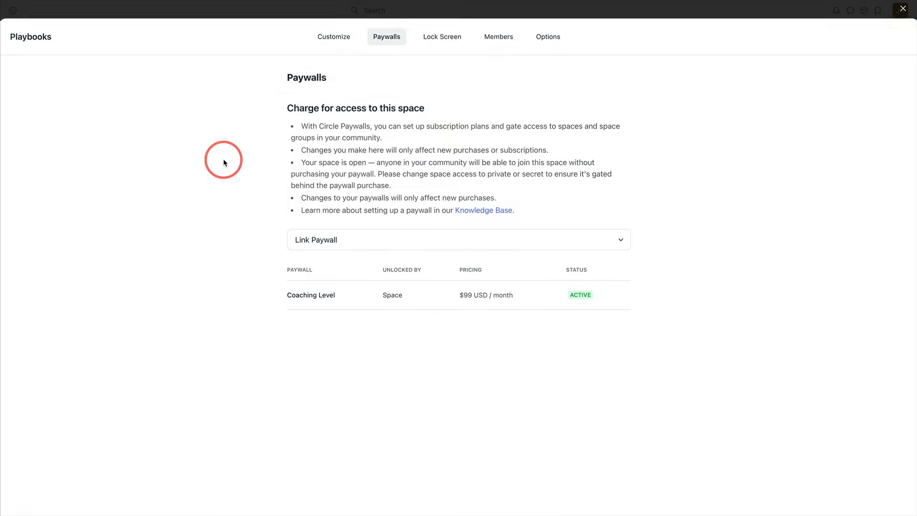
left_click(342, 38)
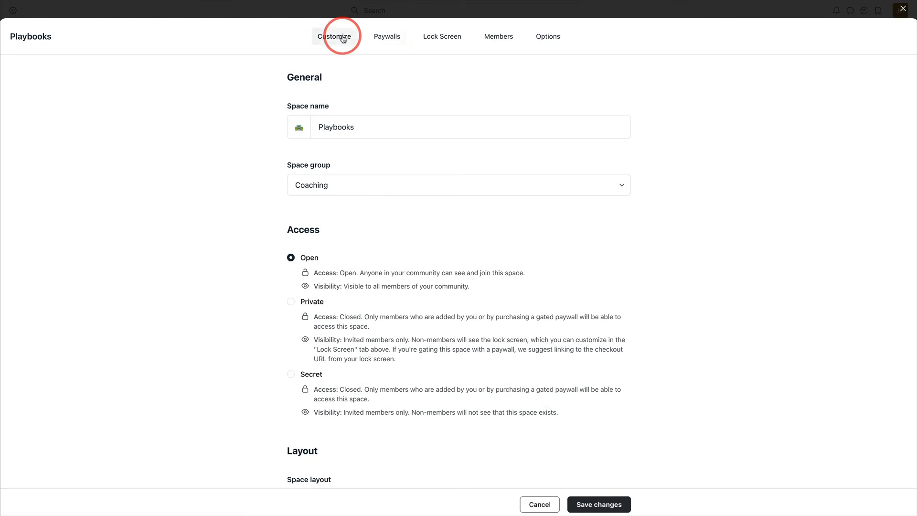
scroll(385, 205, "down", 1)
left_click(291, 265)
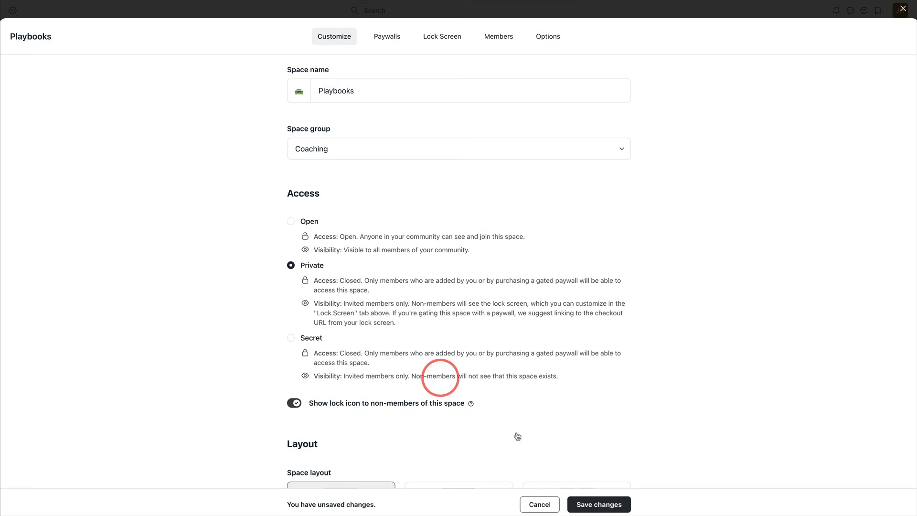
left_click(595, 503)
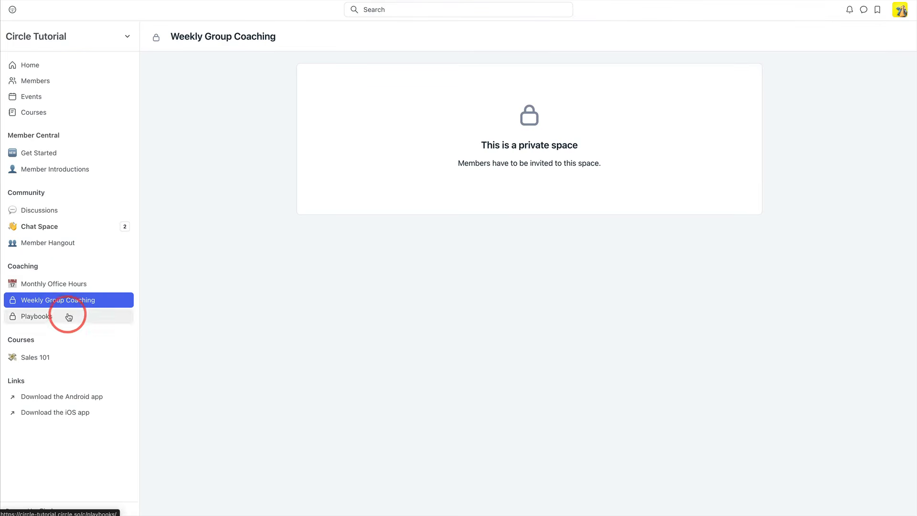
Check access to the Playbooks space from the new member's account.
left_click(45, 319)
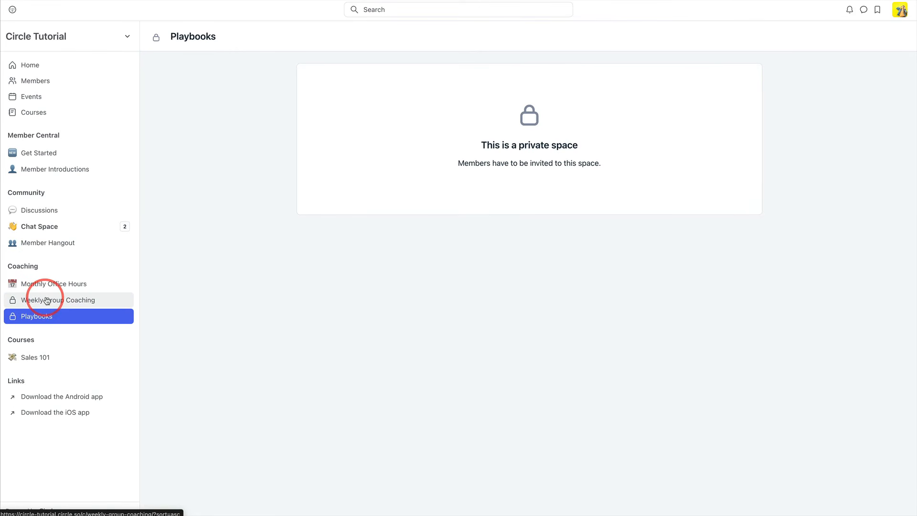
Review the member's Basic Level subscription and its plan change options in the billing settings, and close the account settings.
left_click(900, 9)
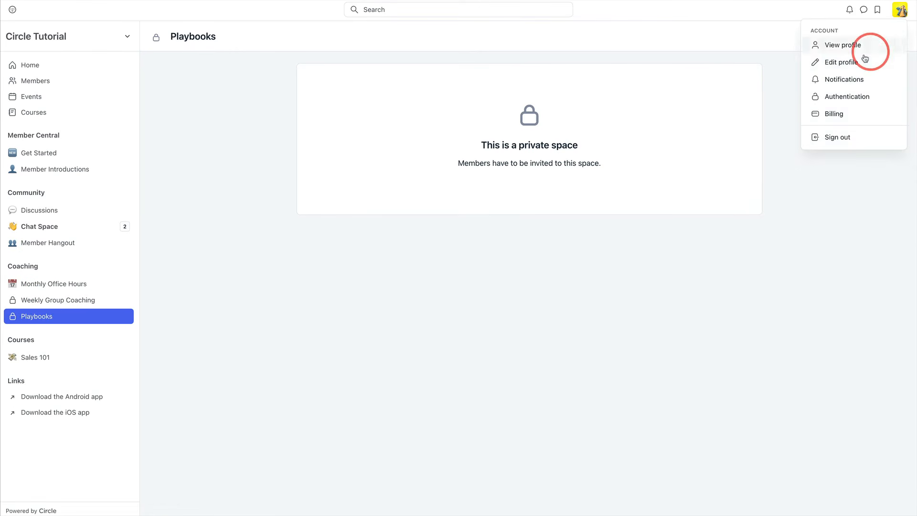
left_click(836, 114)
left_click(682, 167)
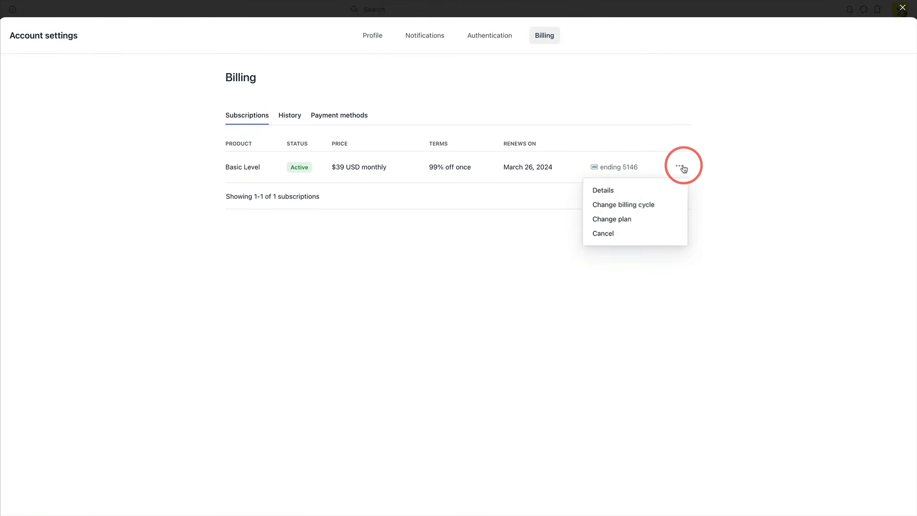
left_click(612, 218)
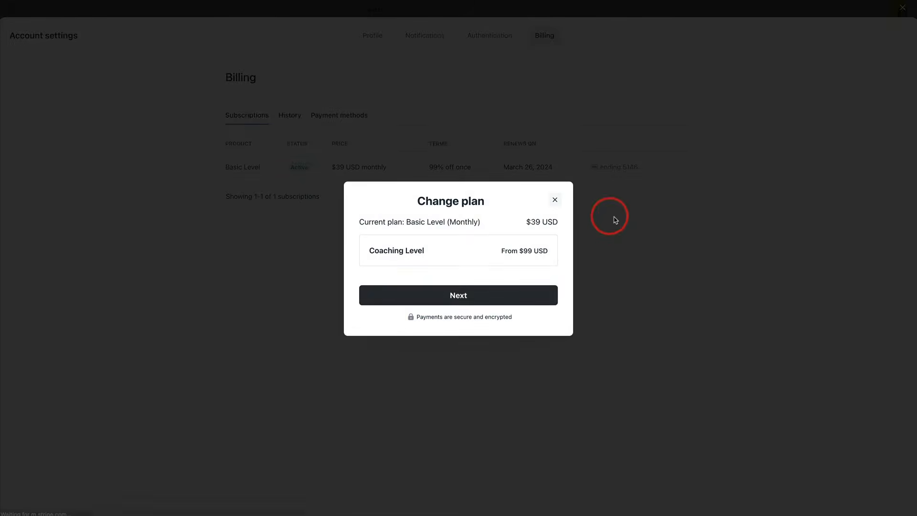
left_click(459, 290)
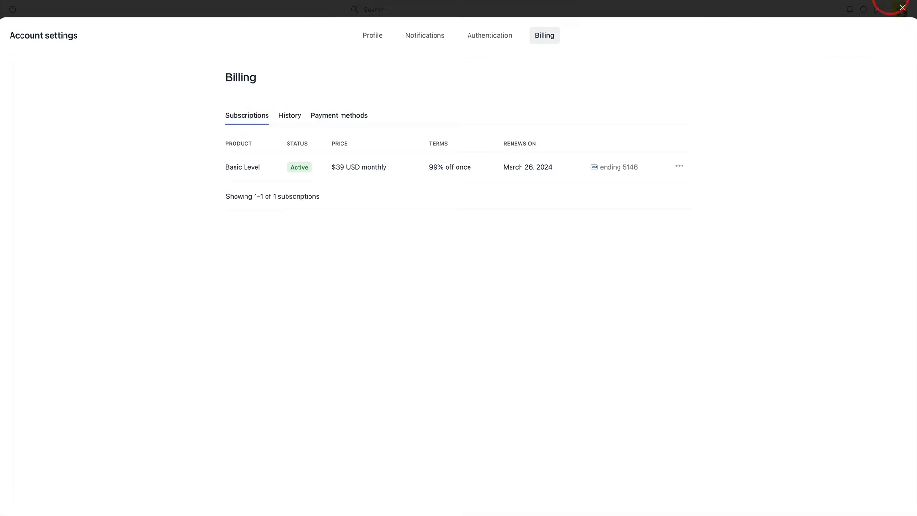
left_click(898, 9)
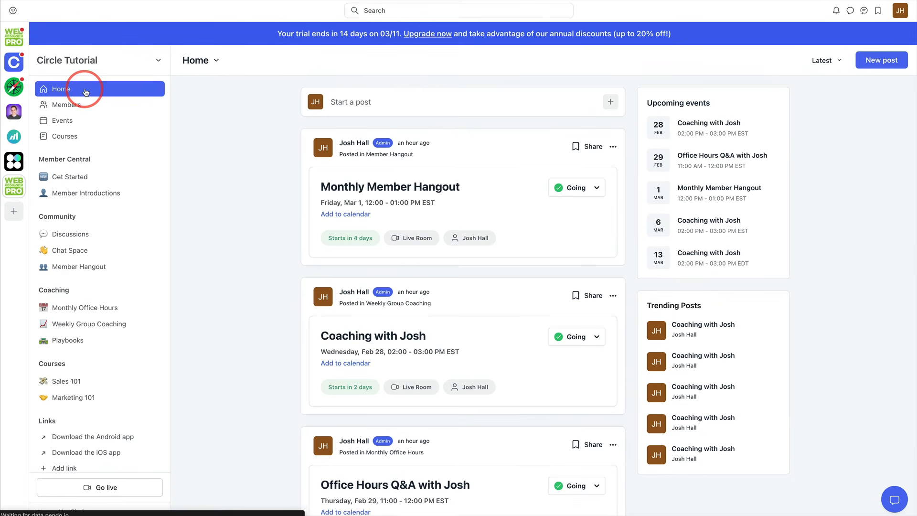
scroll(262, 169, "down", 4)
scroll(234, 160, "up", 4)
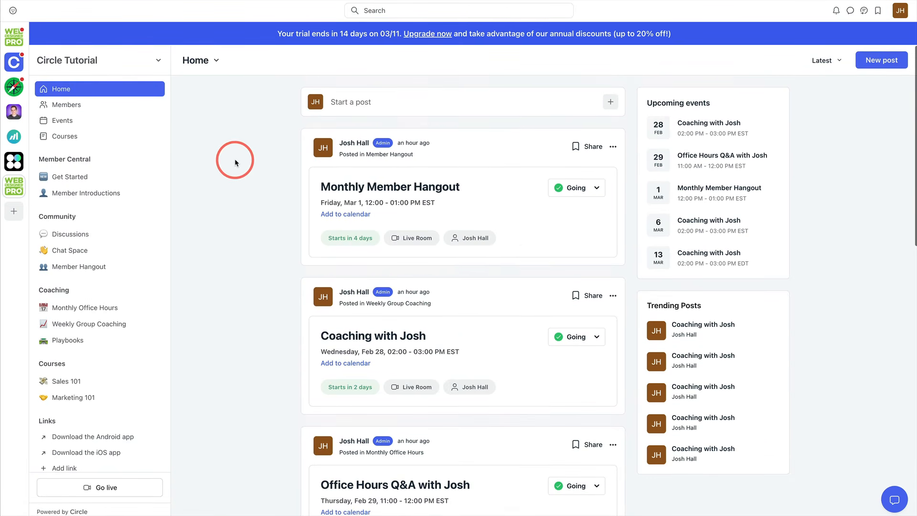
scroll(235, 162, "down", 4)
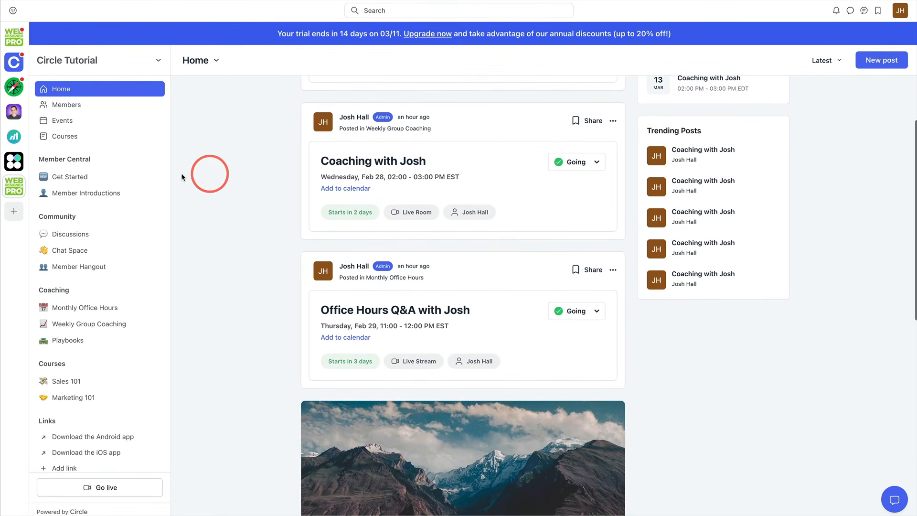
scroll(199, 176, "up", 4)
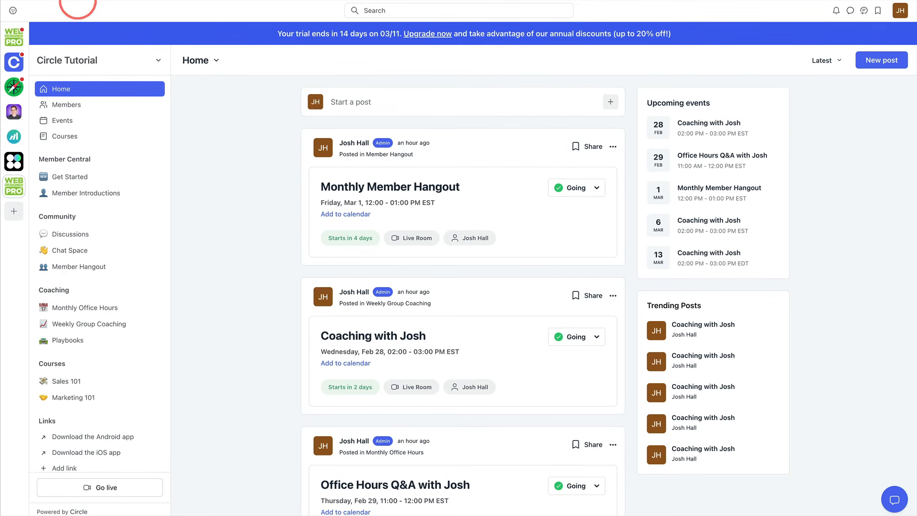
Visit the Web Designer Pro community for comparison and return to the Circle Tutorial community.
left_click(19, 35)
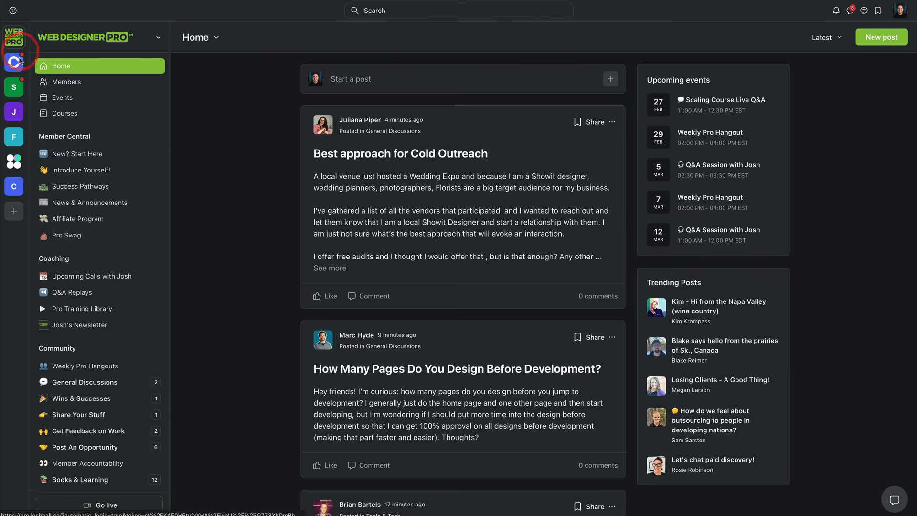
left_click(15, 187)
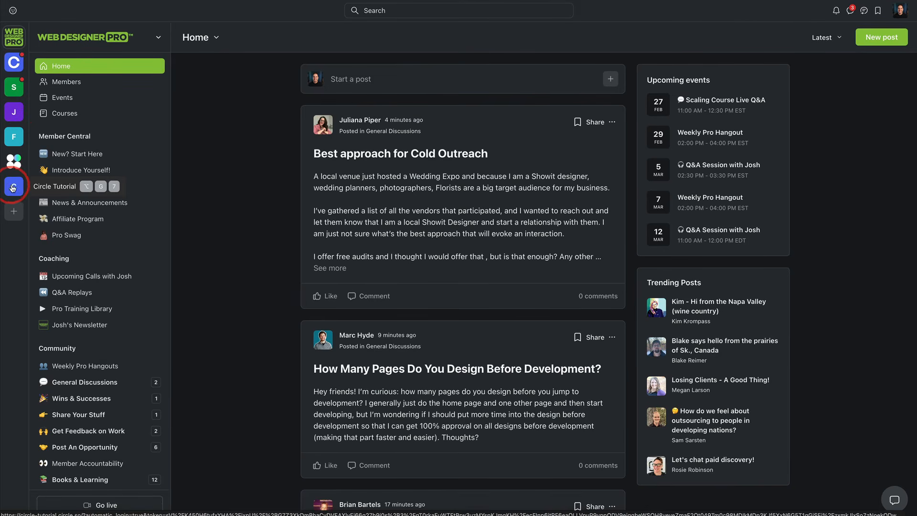
left_click(11, 39)
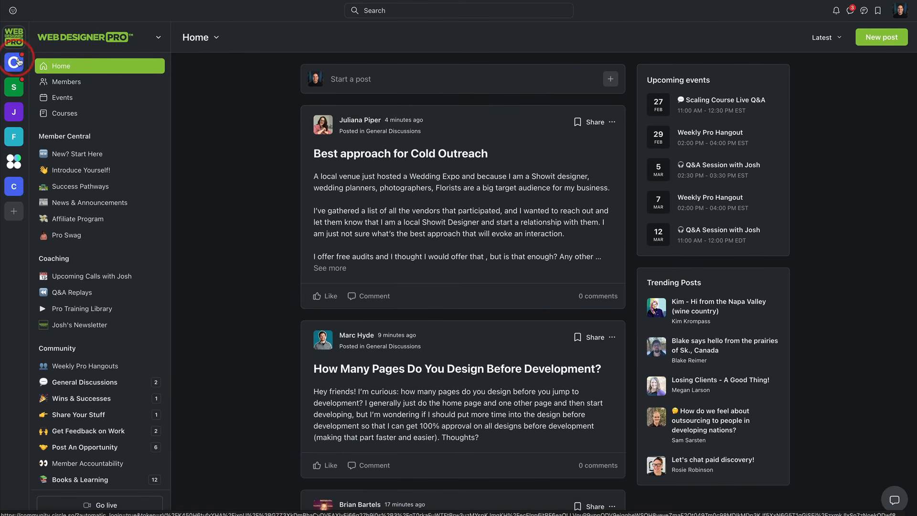
left_click(16, 191)
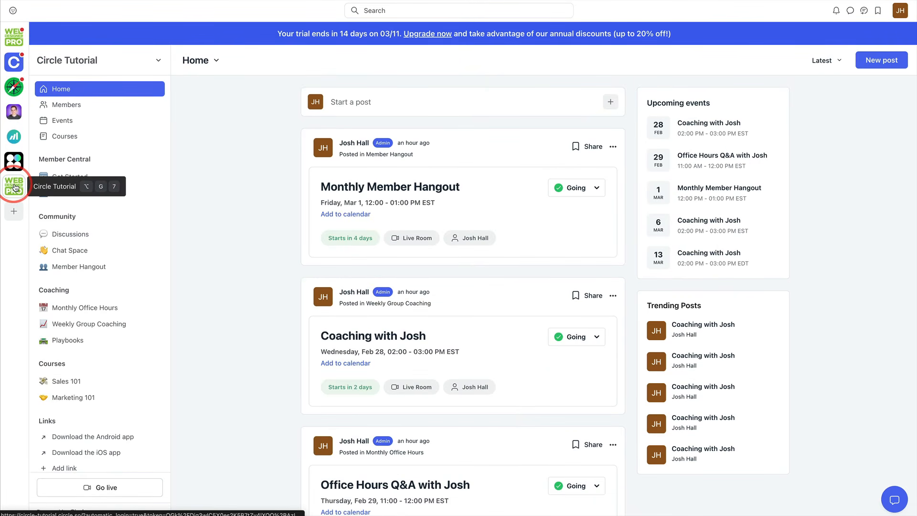
Upload the Web Designer Pro logo as the dark appearance's community icon, check the light appearance, and save the theme.
left_click(95, 64)
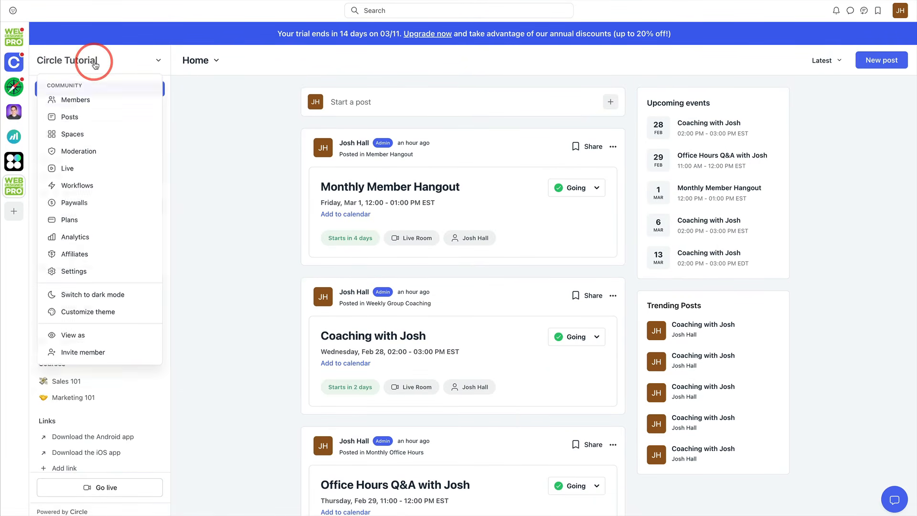
left_click(86, 311)
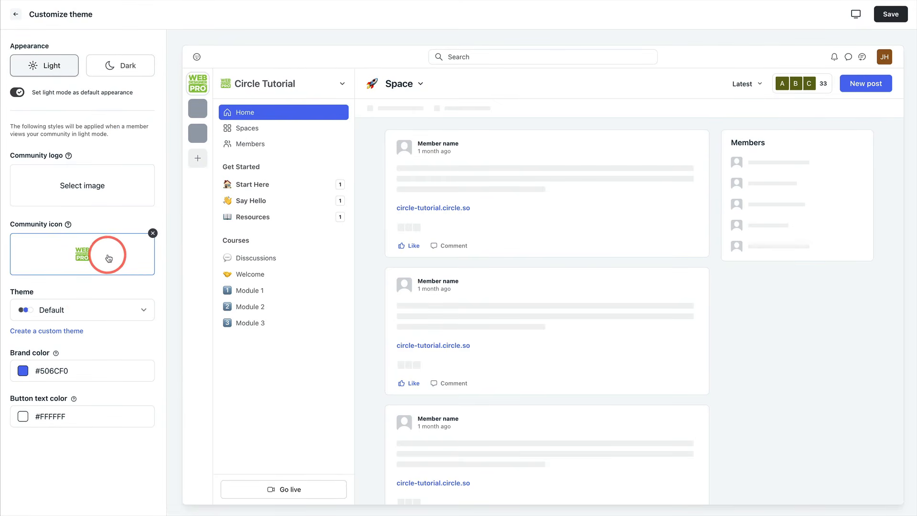
left_click(122, 70)
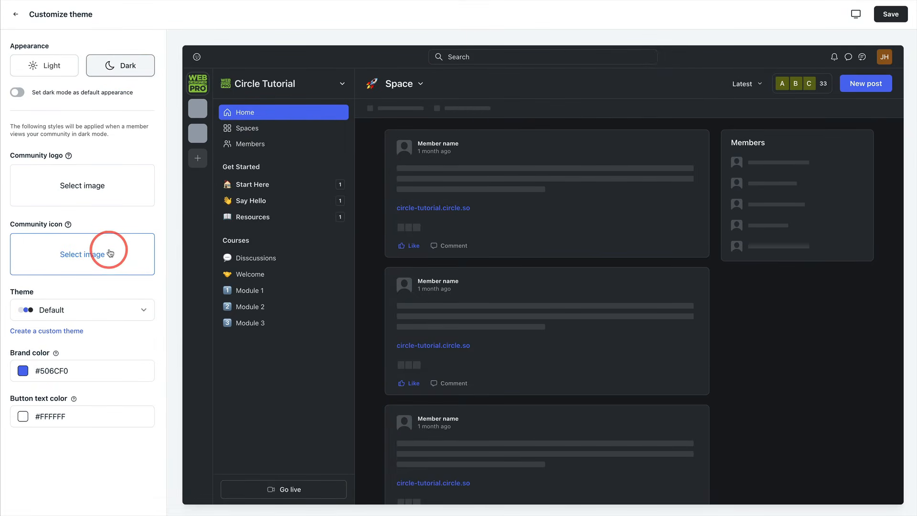
left_click(96, 263)
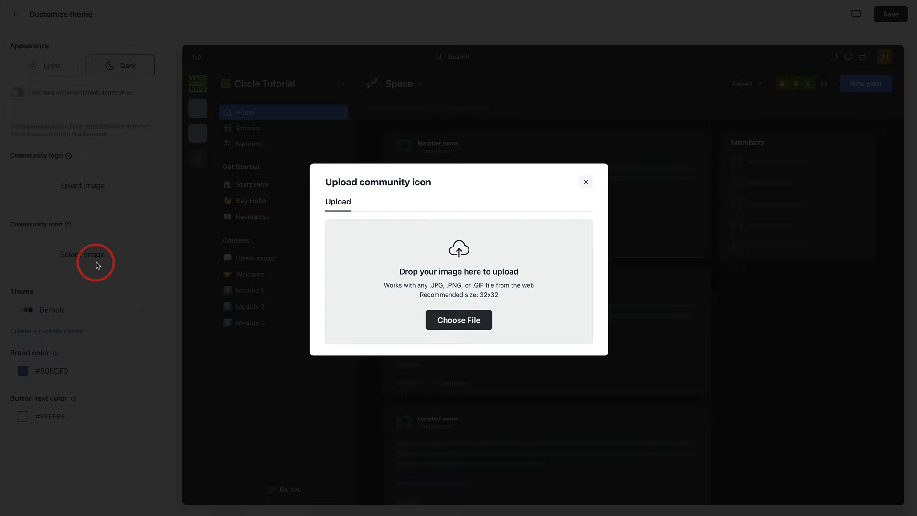
left_click(454, 315)
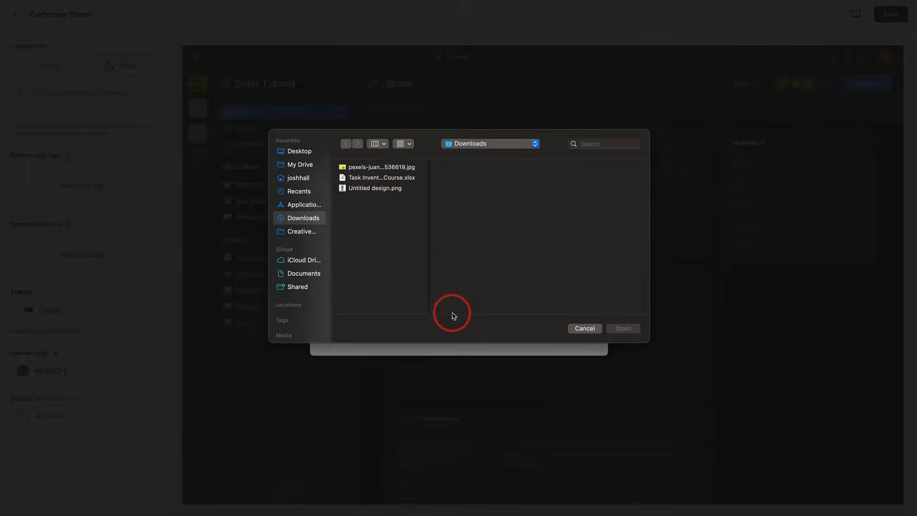
left_click(552, 444)
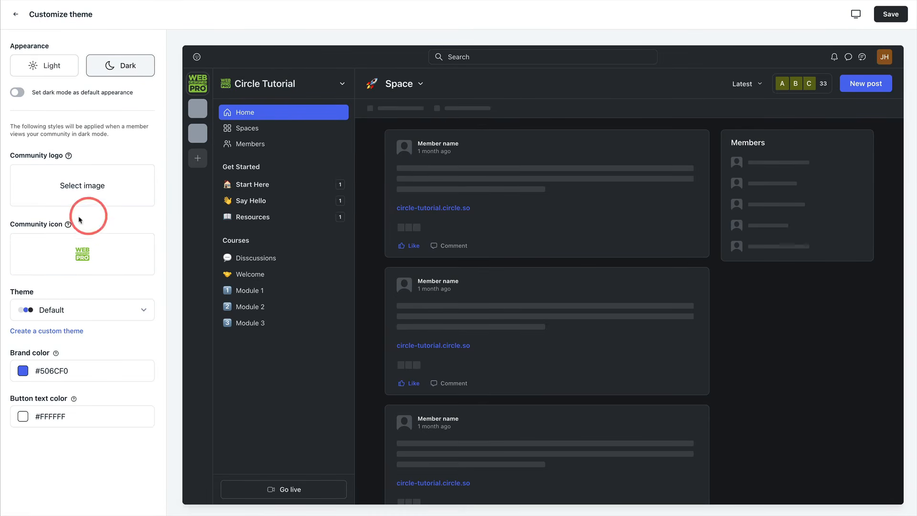
left_click(42, 70)
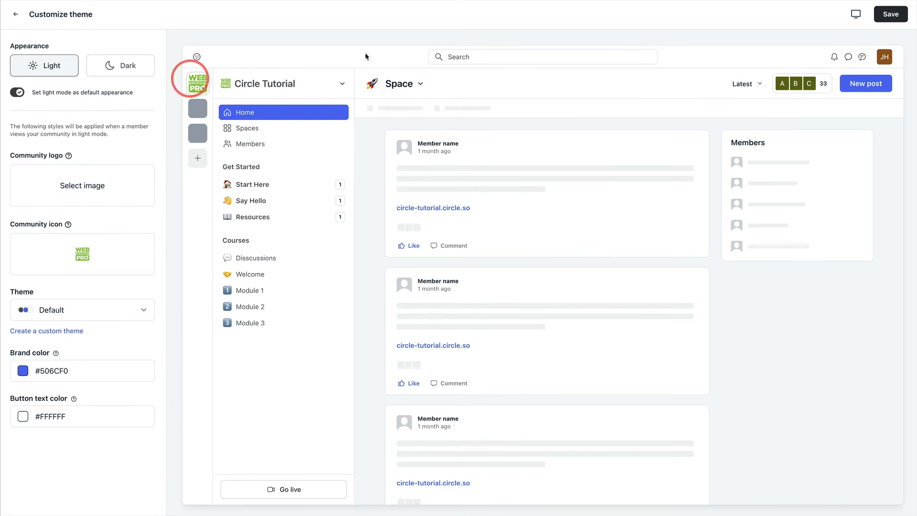
left_click(889, 15)
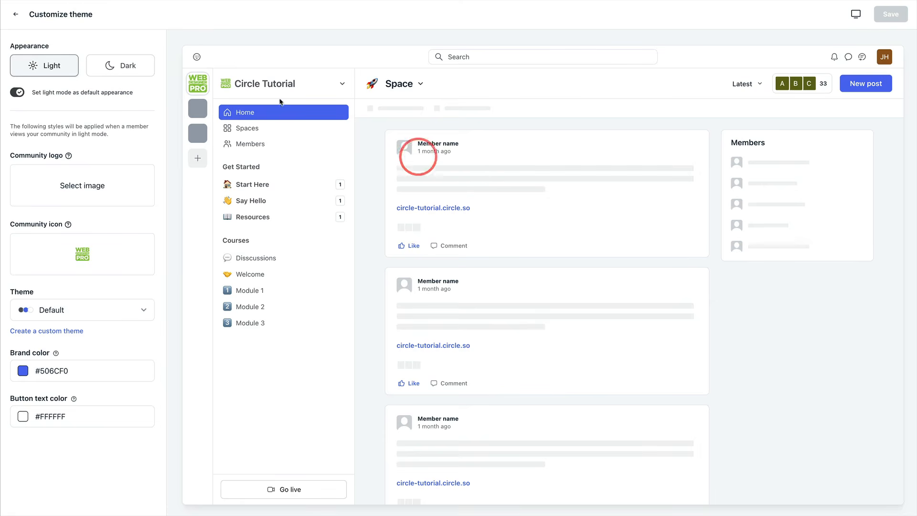
left_click(16, 18)
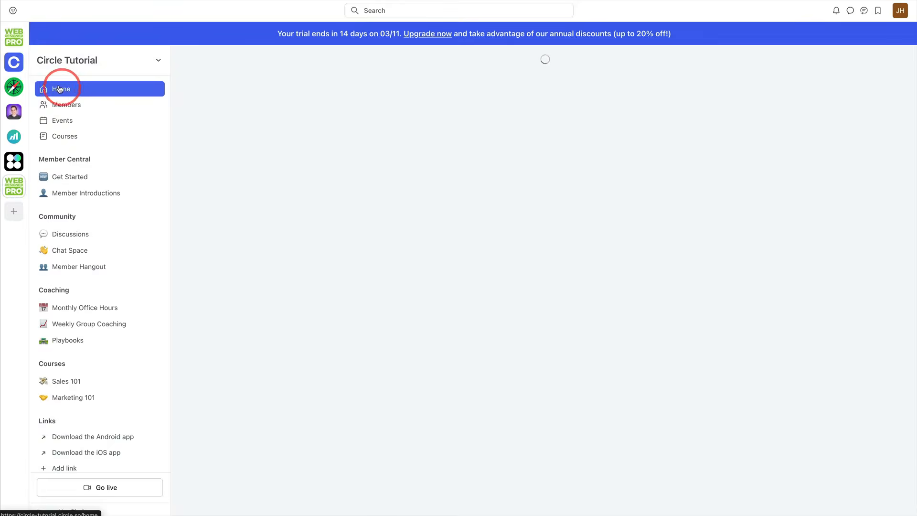
Switch the Circle Tutorial community to dark mode and look through the home feed.
left_click(112, 59)
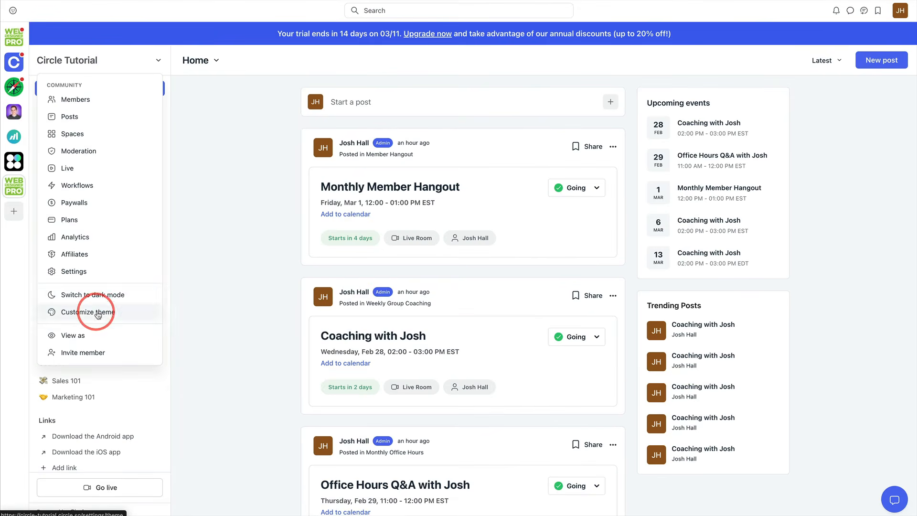
left_click(92, 295)
scroll(268, 123, "down", 10)
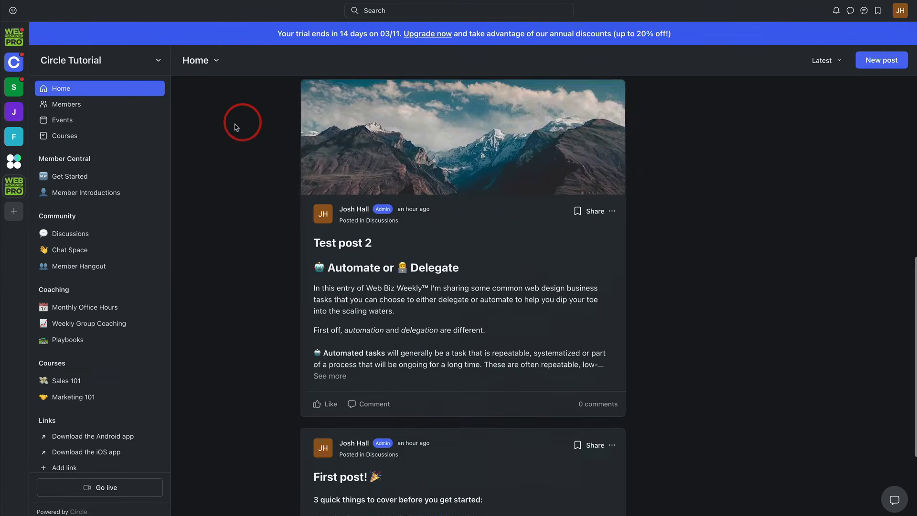
scroll(234, 125, "up", 10)
Review the templates available for a new workflow, close them, and return to the community home.
left_click(115, 62)
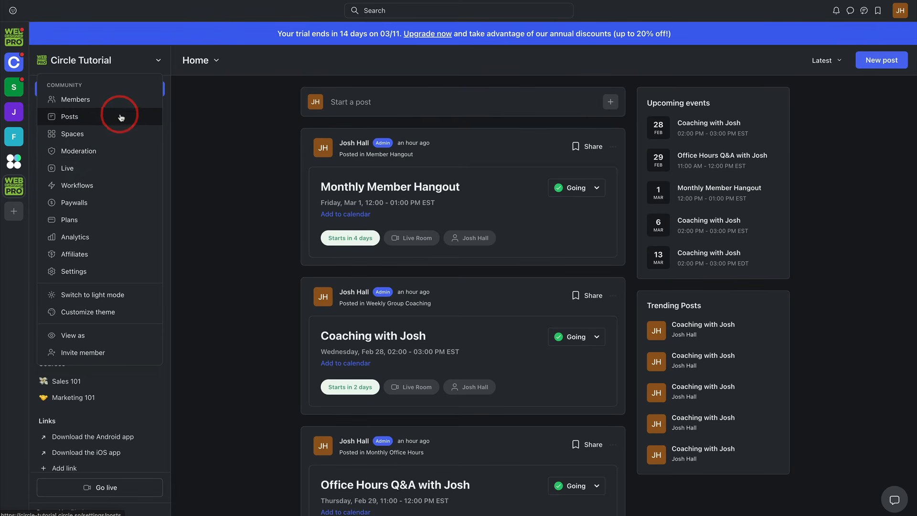
left_click(89, 186)
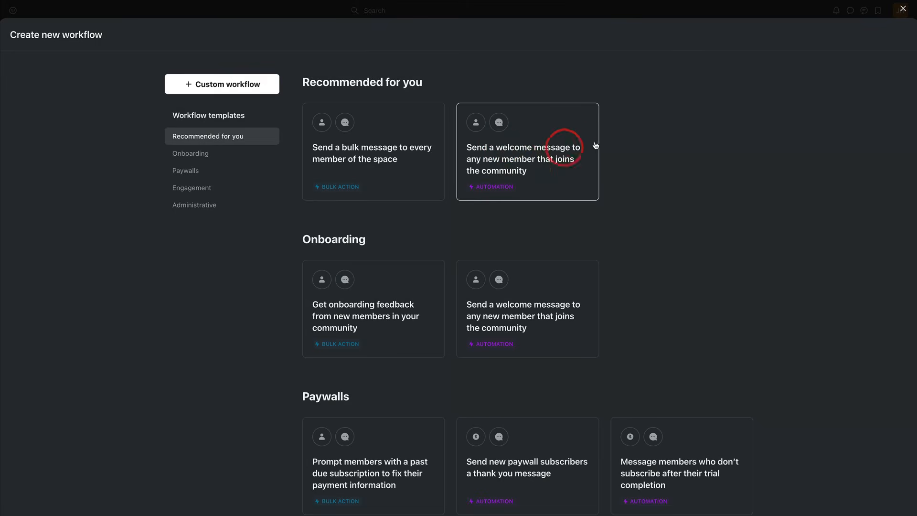
scroll(471, 211, "down", 6)
scroll(477, 210, "up", 6)
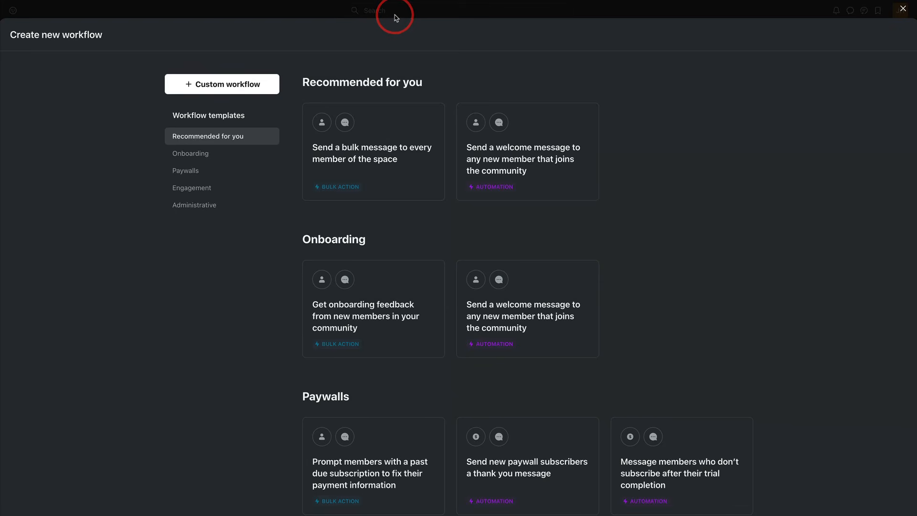
left_click(903, 8)
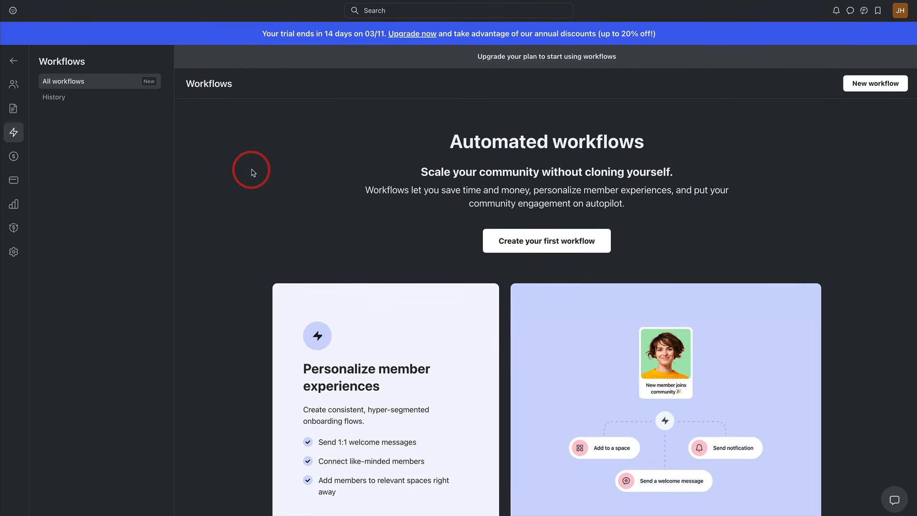
left_click(19, 64)
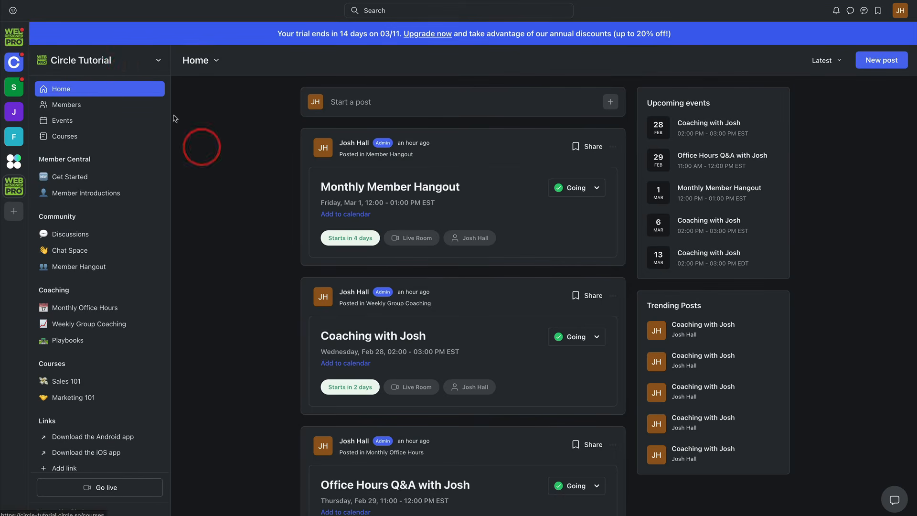
Compare the features and limits of Circle's pricing plans and return to the community home.
left_click(124, 65)
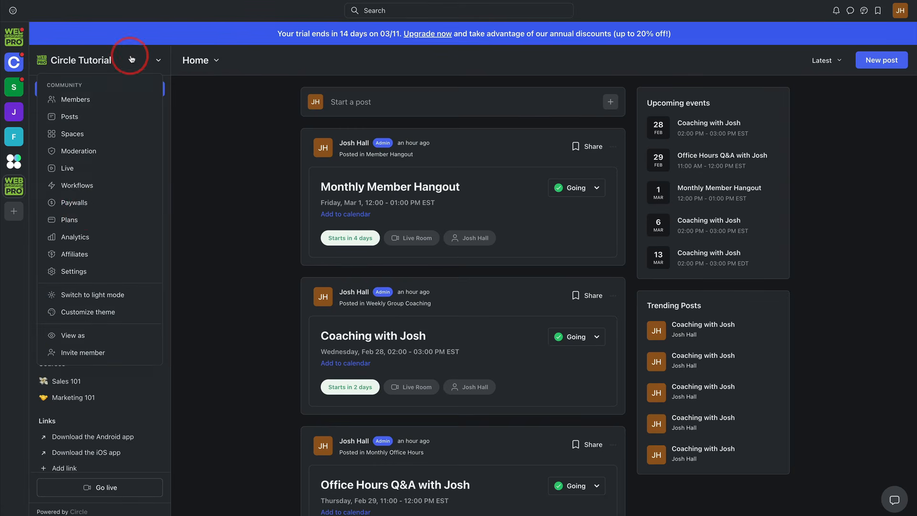
left_click(80, 218)
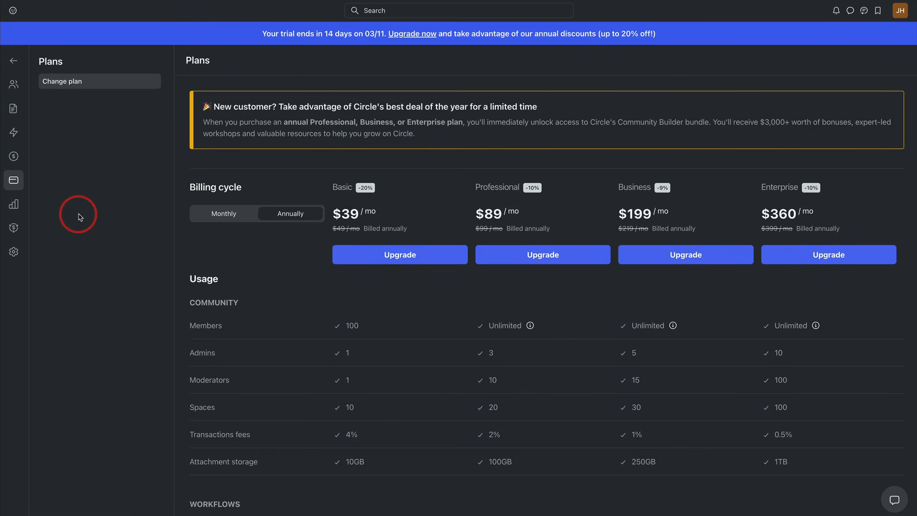
scroll(417, 178, "down", 8)
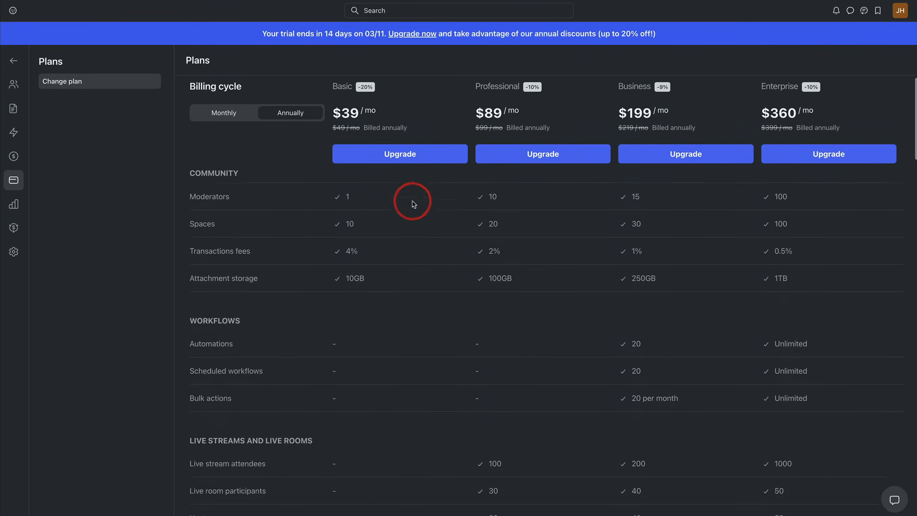
scroll(524, 292, "down", 3)
scroll(514, 290, "up", 12)
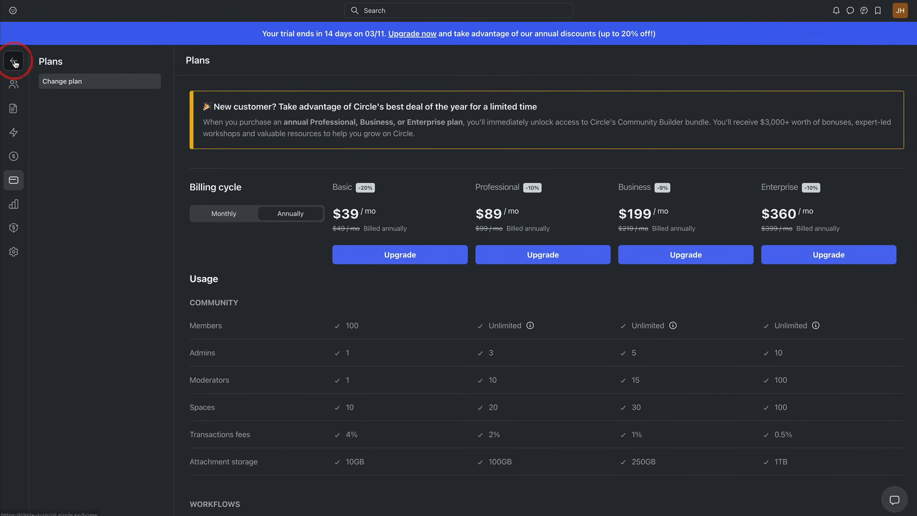
left_click(15, 59)
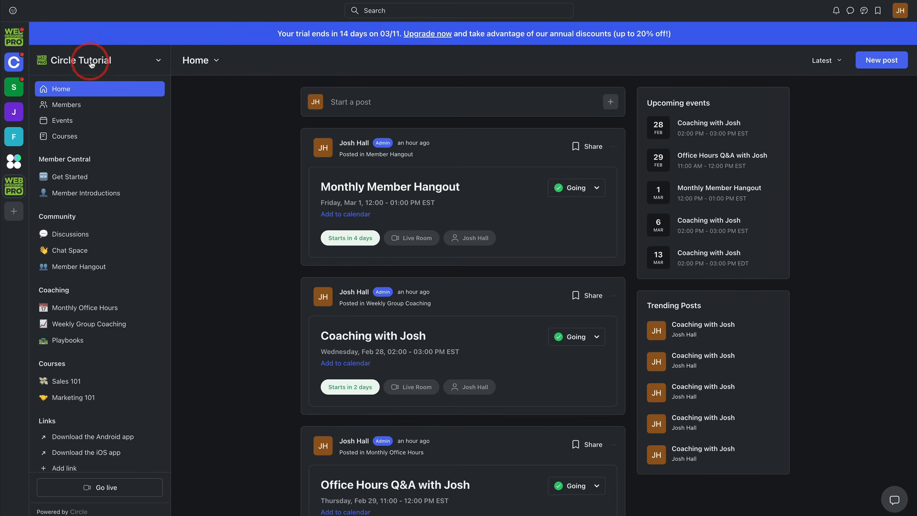
Open the community's live stream management page to review its streams.
left_click(92, 62)
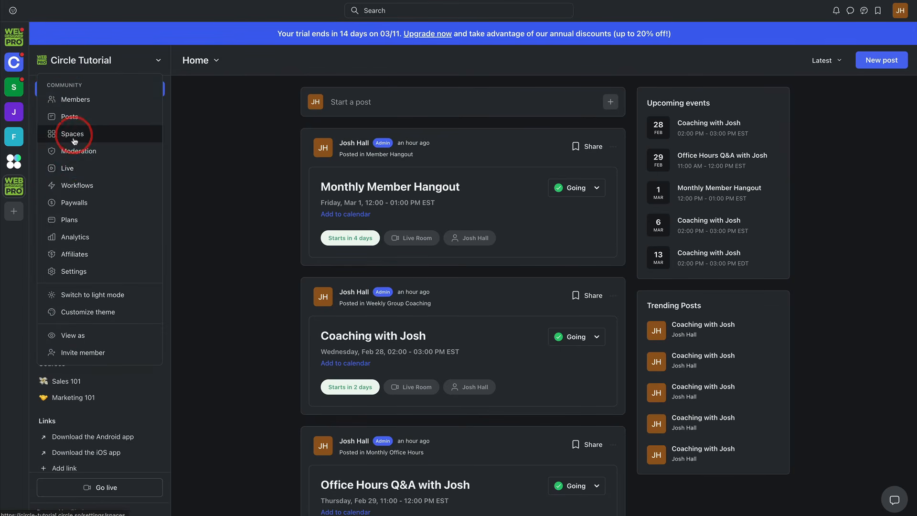
left_click(69, 166)
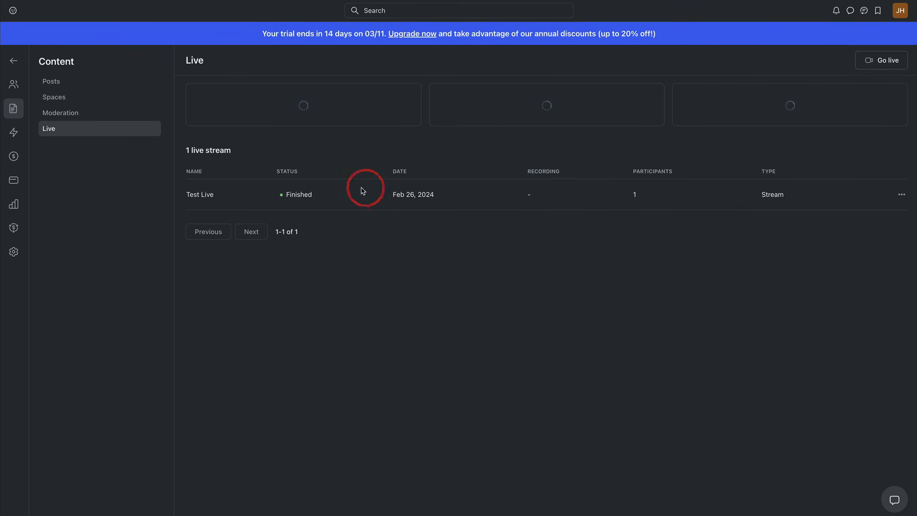
Review the details of the finished Test Live stream and close them.
left_click(901, 194)
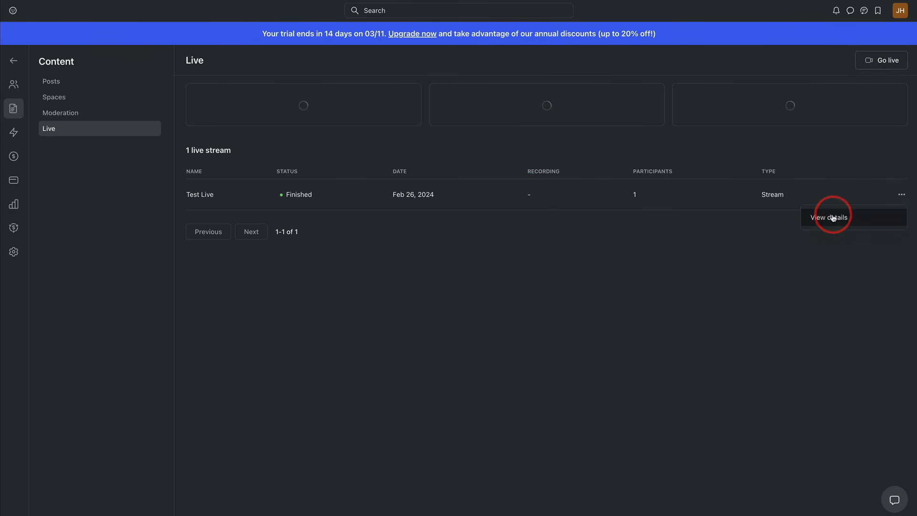
left_click(825, 217)
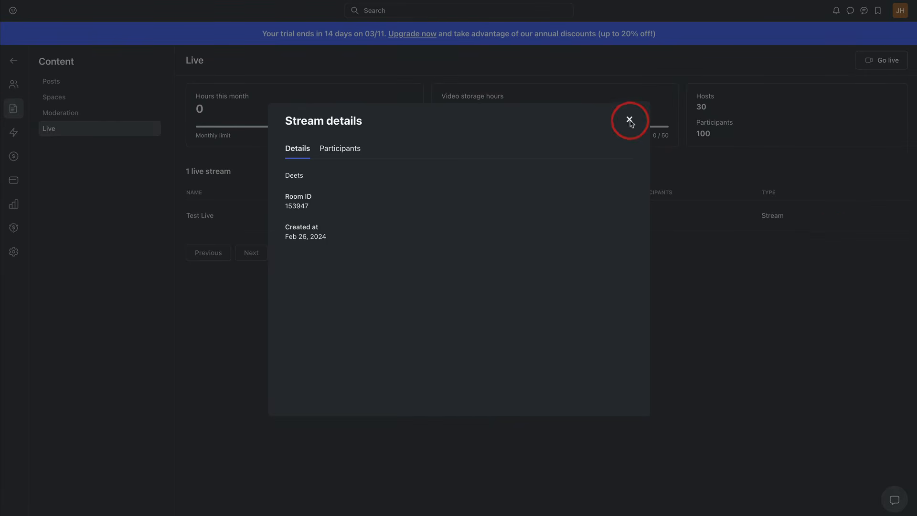
left_click(629, 120)
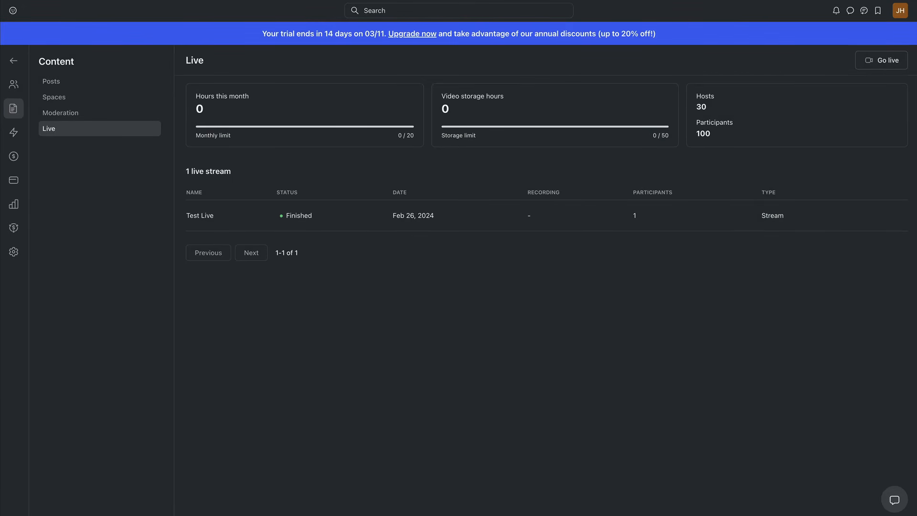
Review the Web Designer Pro community's live stream list and the details of the Feb 20, 2024 Q&A session, including its recording.
left_click(79, 150)
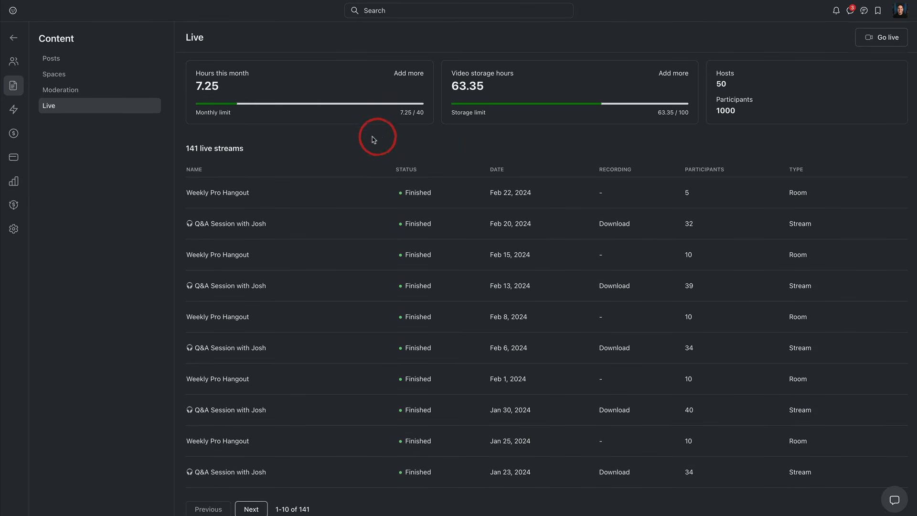
scroll(374, 143, "down", 1)
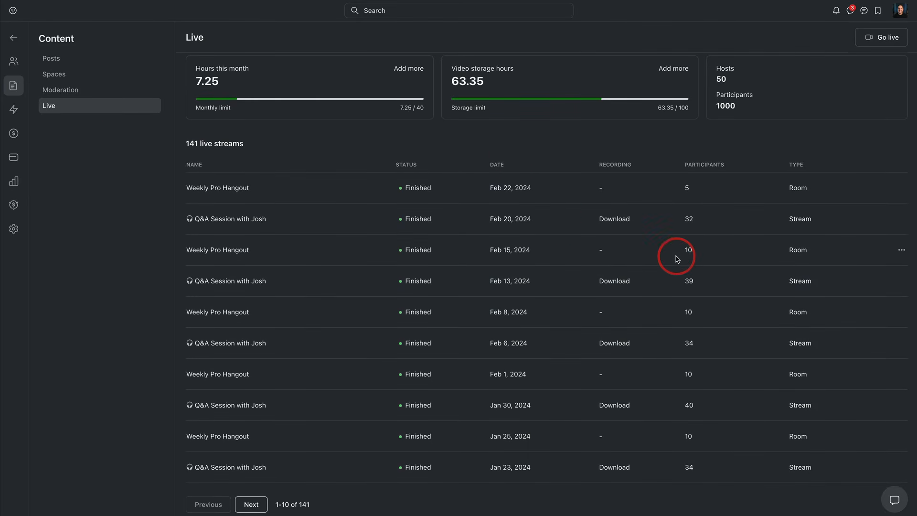
scroll(677, 259, "up", 1)
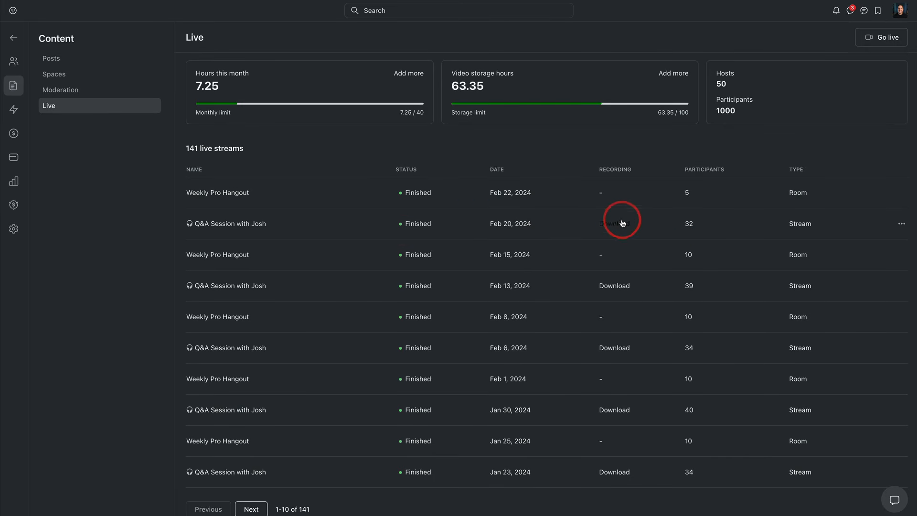
left_click(901, 224)
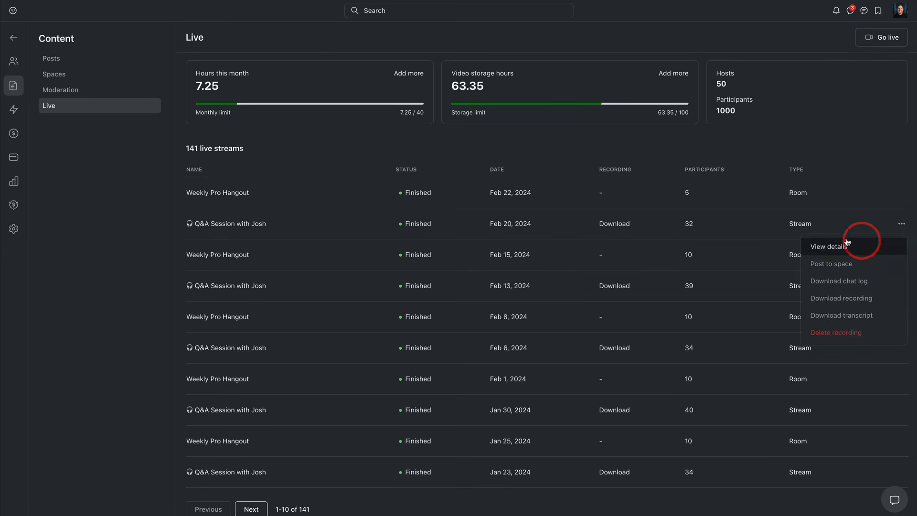
left_click(824, 247)
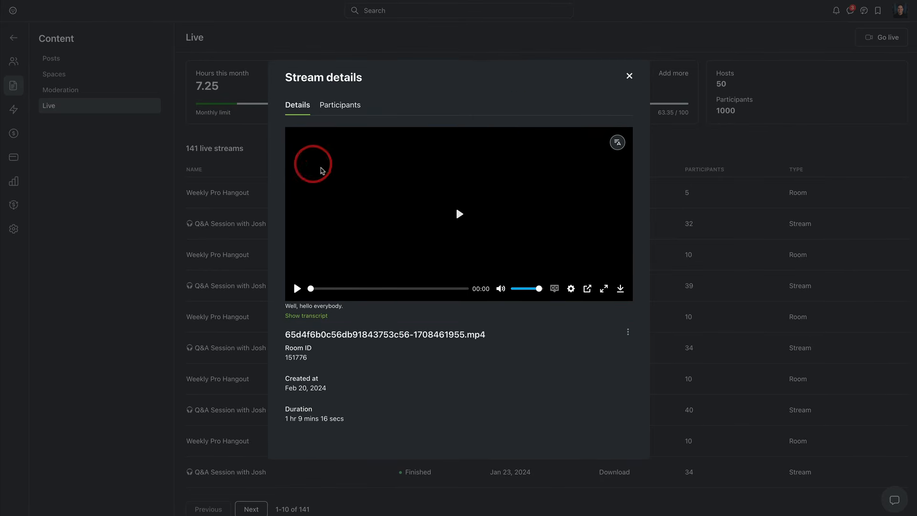
left_click(629, 76)
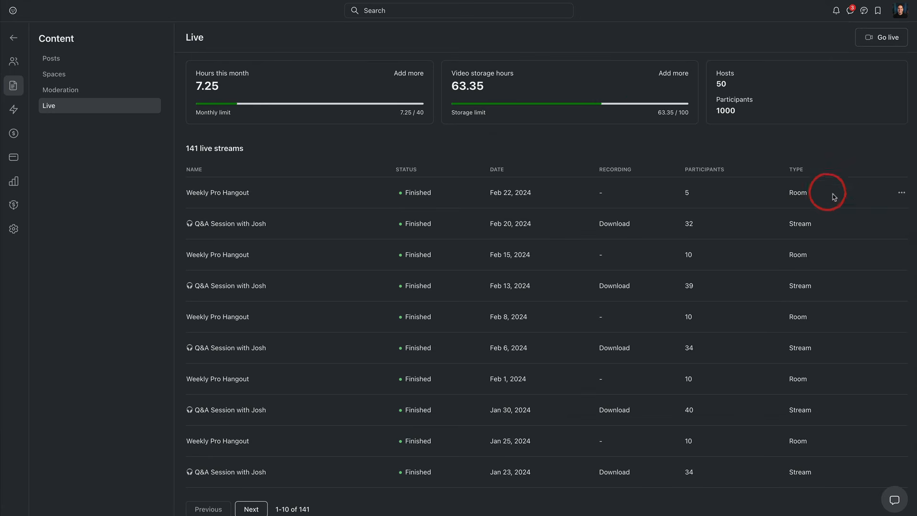
Look through the spaces available for posting the Feb 20 Q&A recording, and close the post draft without publishing it.
left_click(899, 223)
left_click(834, 265)
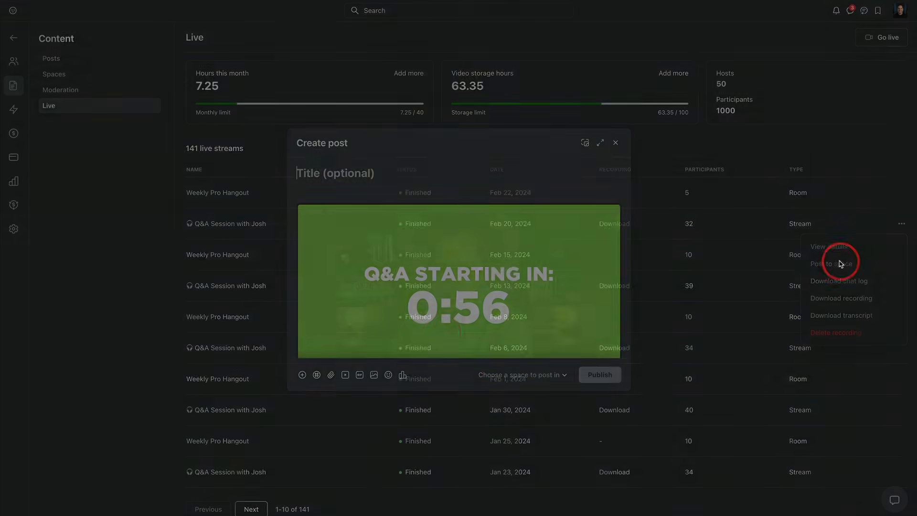
left_click(508, 377)
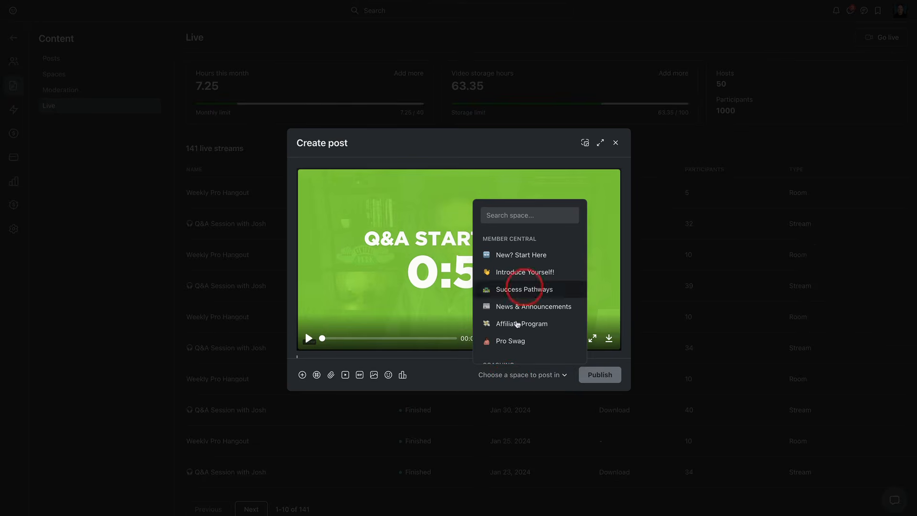
scroll(516, 311, "down", 3)
scroll(516, 306, "up", 3)
left_click(615, 142)
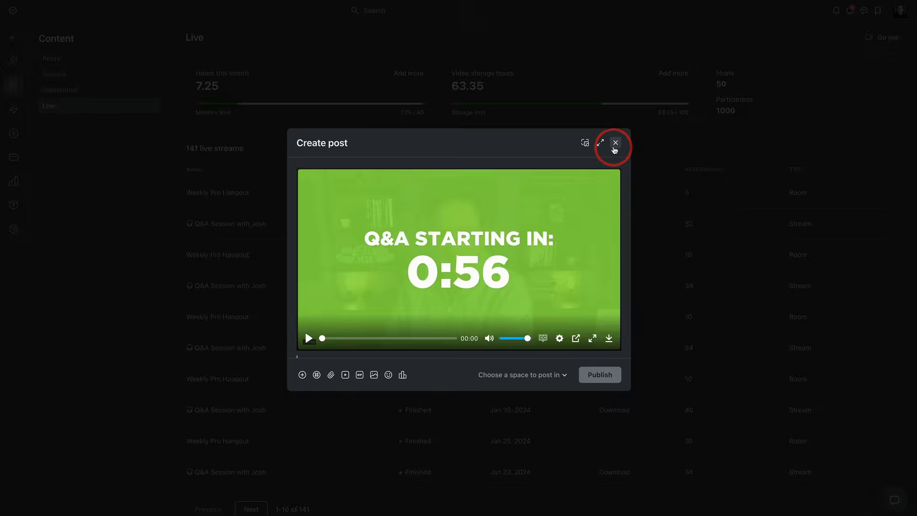
Review the download options for the Feb 20 Q&A session and return to the Web Designer Pro community home.
left_click(901, 224)
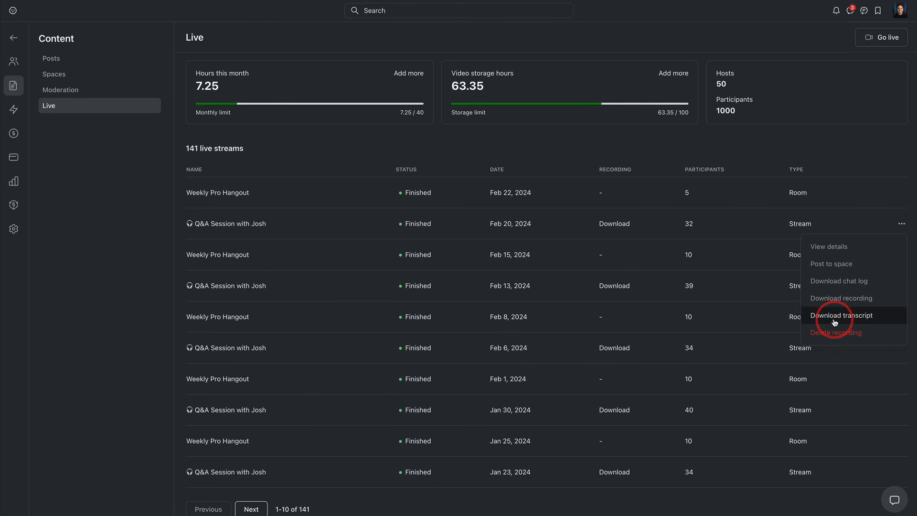
left_click(455, 152)
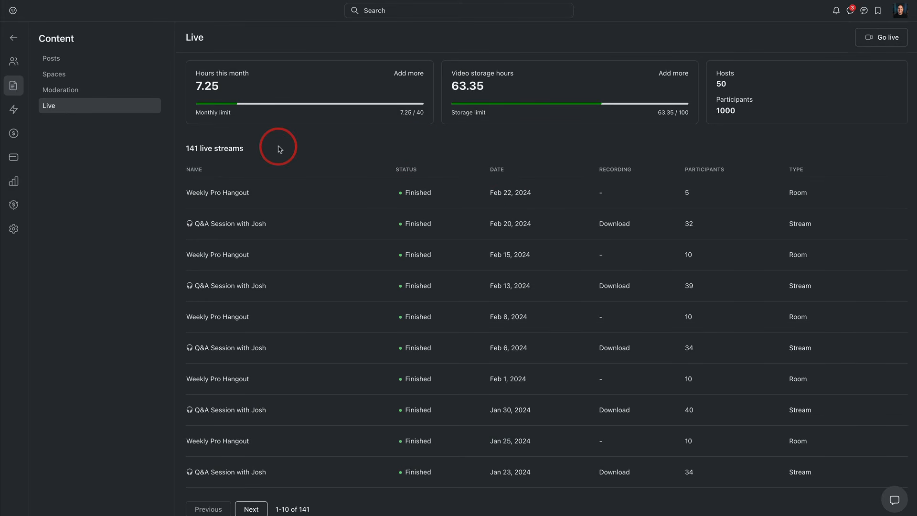
left_click(13, 38)
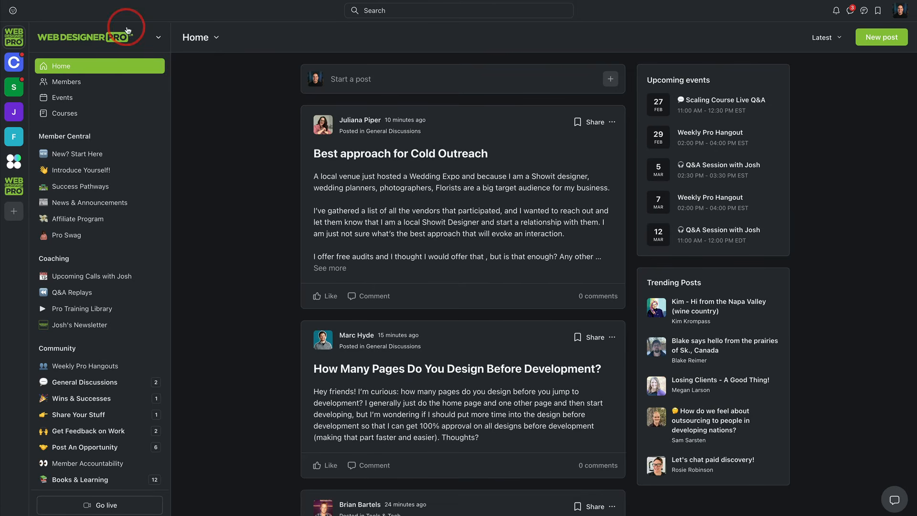
Read the full welcome post in Web Designer Pro's New? Start Here space.
left_click(88, 155)
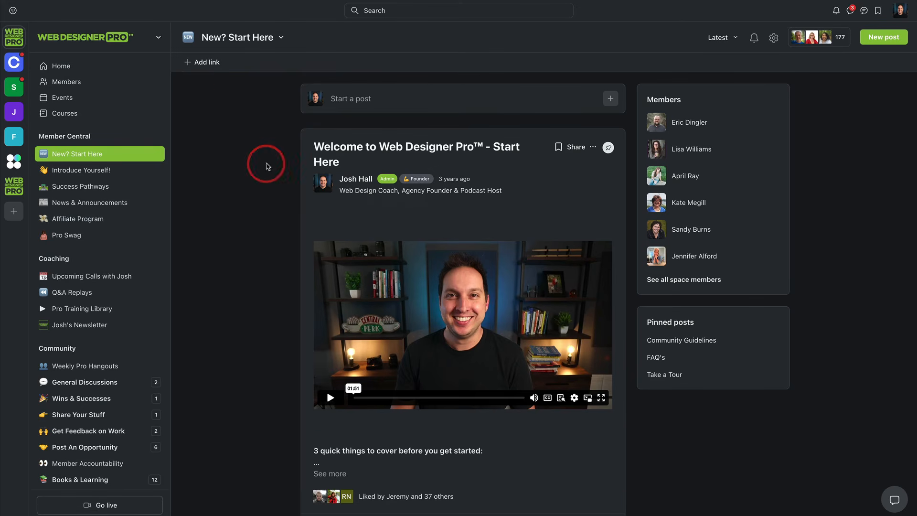
scroll(477, 187, "down", 2)
scroll(497, 172, "up", 2)
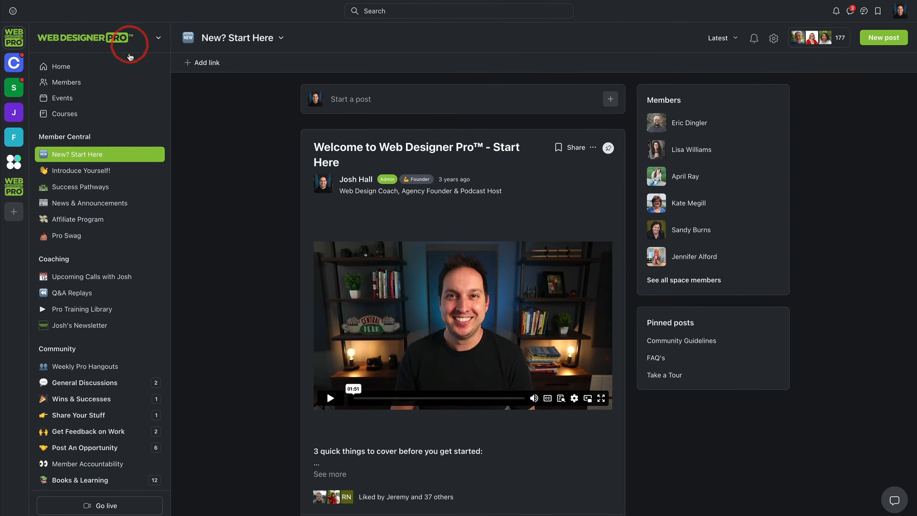
left_click(86, 41)
left_click(279, 219)
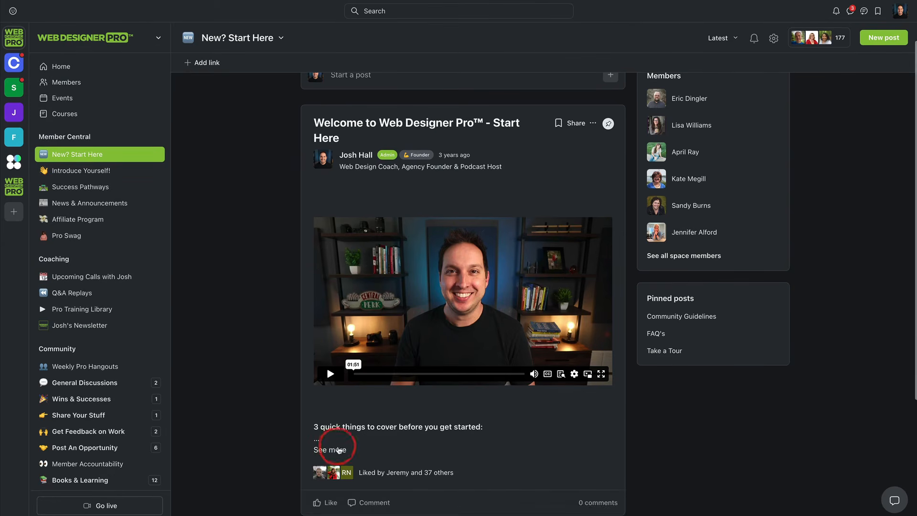
left_click(330, 474)
scroll(545, 258, "down", 5)
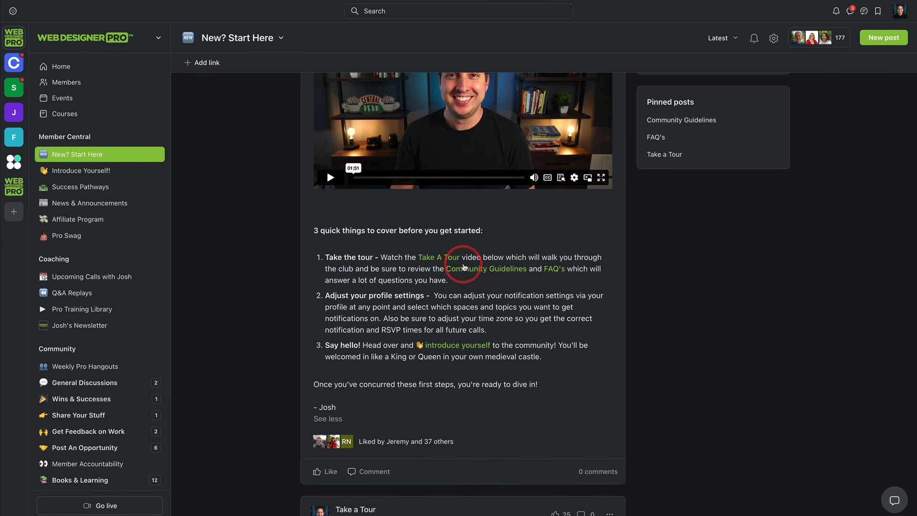
scroll(463, 266, "up", 1)
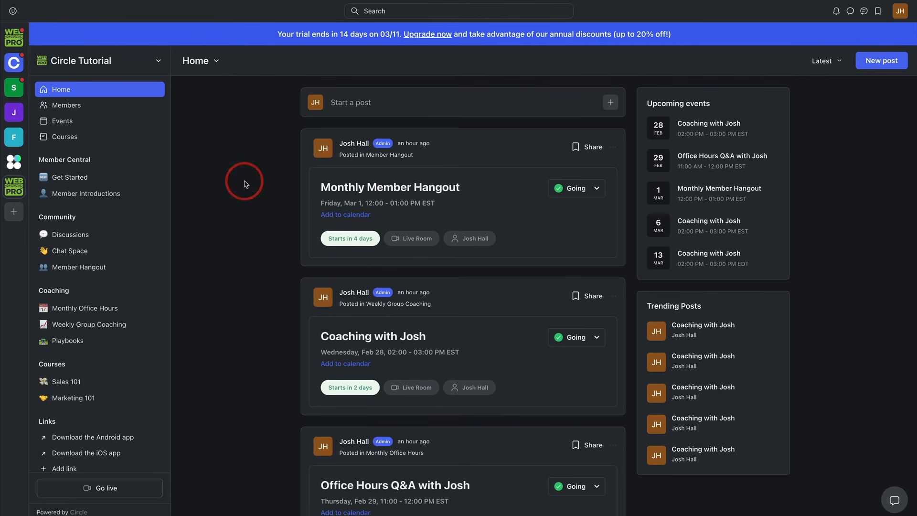
Edit the "First post!" entry in Circle Tutorial's Discussions space, changing its title text to "Welcome!" and keeping the emoji.
left_click(88, 234)
scroll(504, 210, "down", 5)
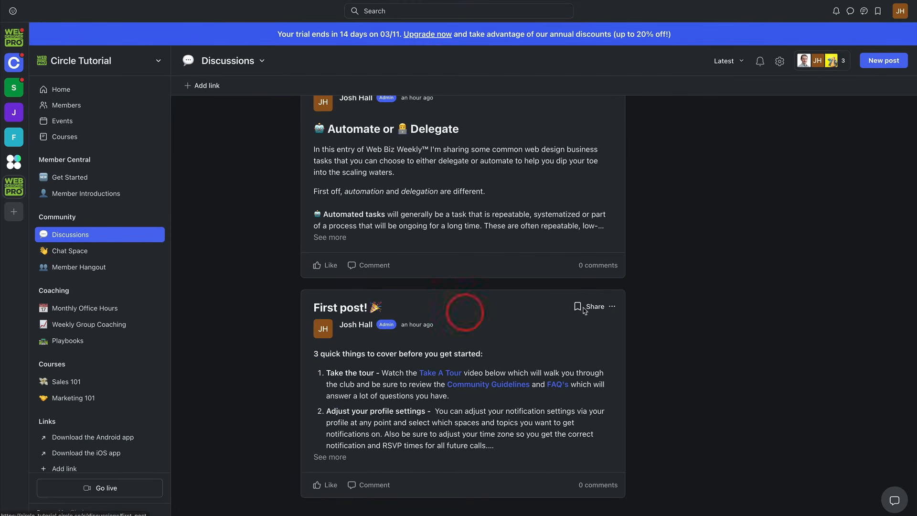
left_click(612, 306)
left_click(524, 346)
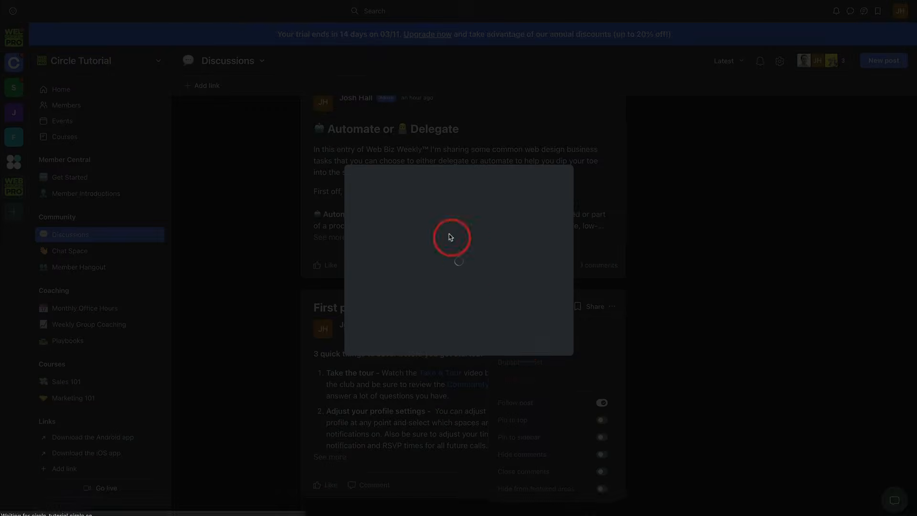
left_click_drag(356, 171, 260, 173)
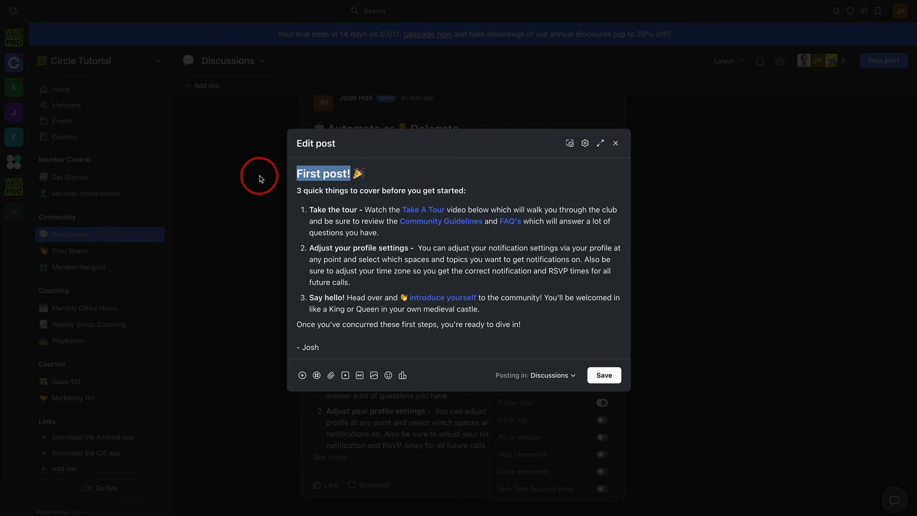
type("Welco")
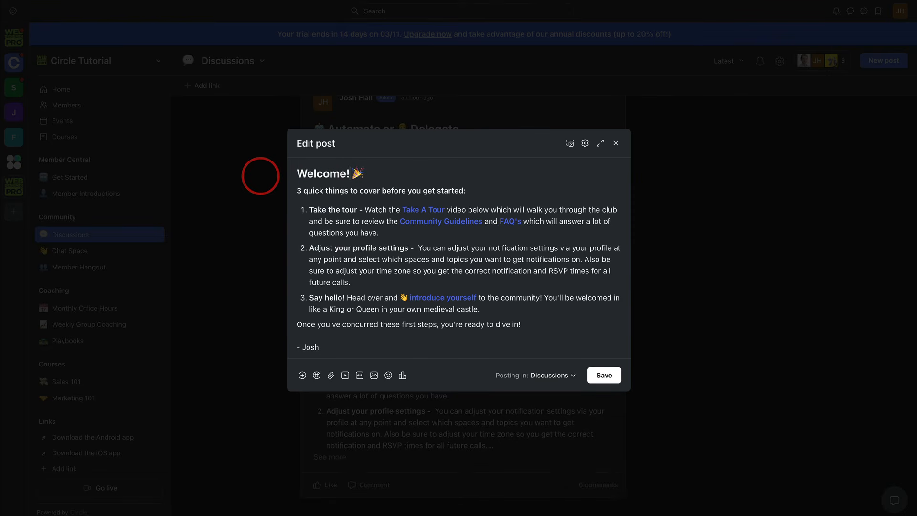
type("me!")
Move the Welcome! post to the Get Started space and save it.
scroll(327, 180, "down", 4)
left_click(557, 375)
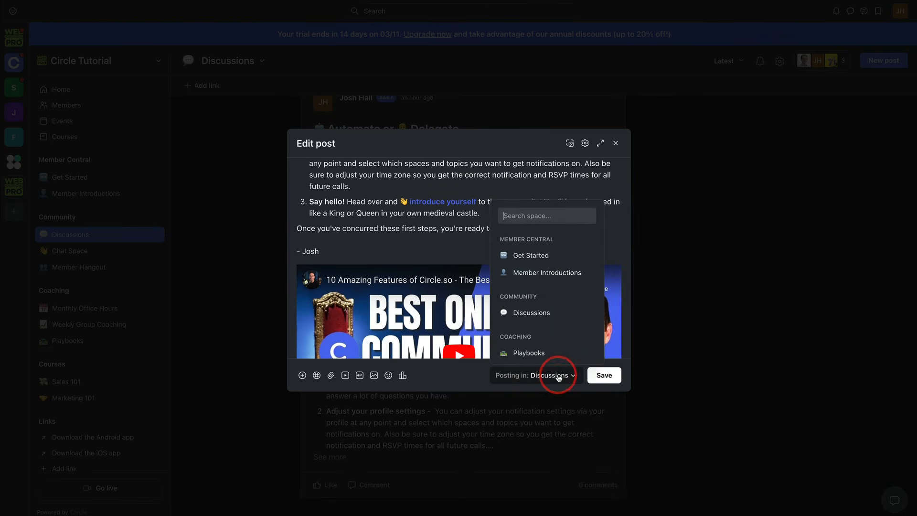
left_click(534, 257)
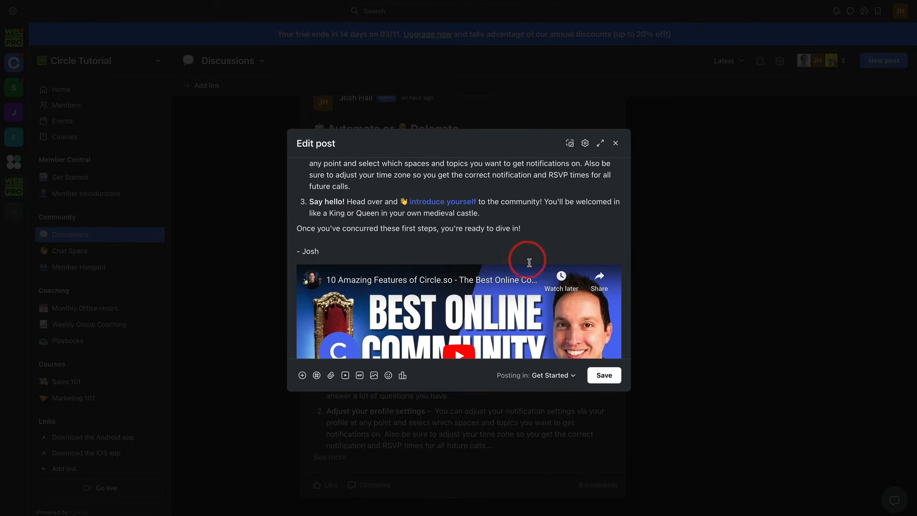
left_click(604, 376)
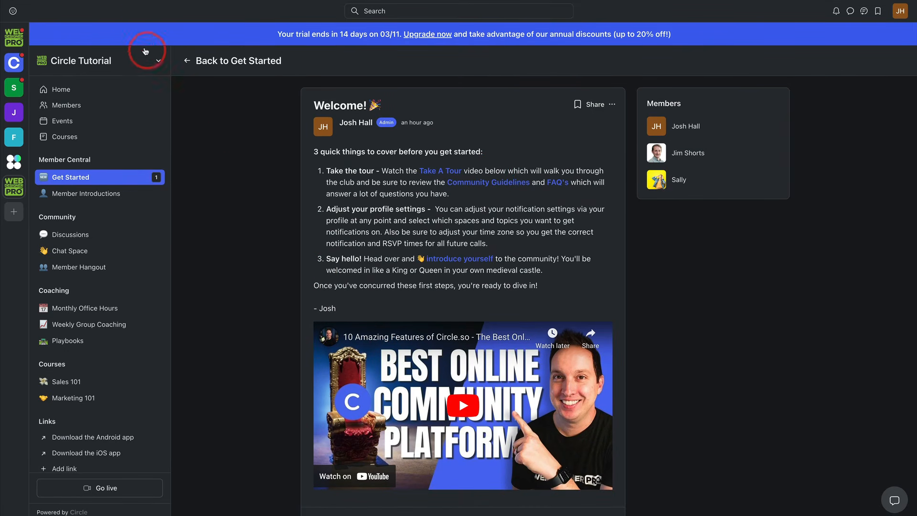
Edit the Coaching Level paywall's post-purchase settings to enable the custom redirect URL and disable the thank you page.
left_click(107, 64)
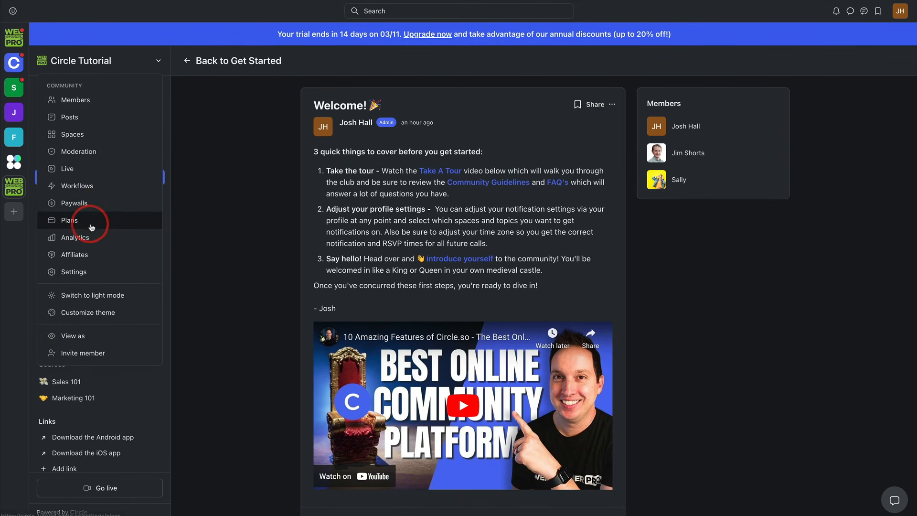
left_click(83, 204)
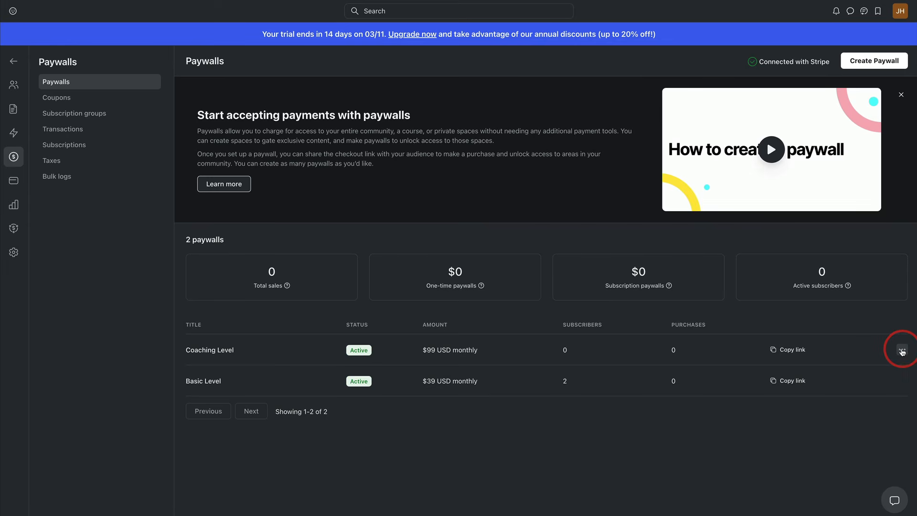
left_click(824, 374)
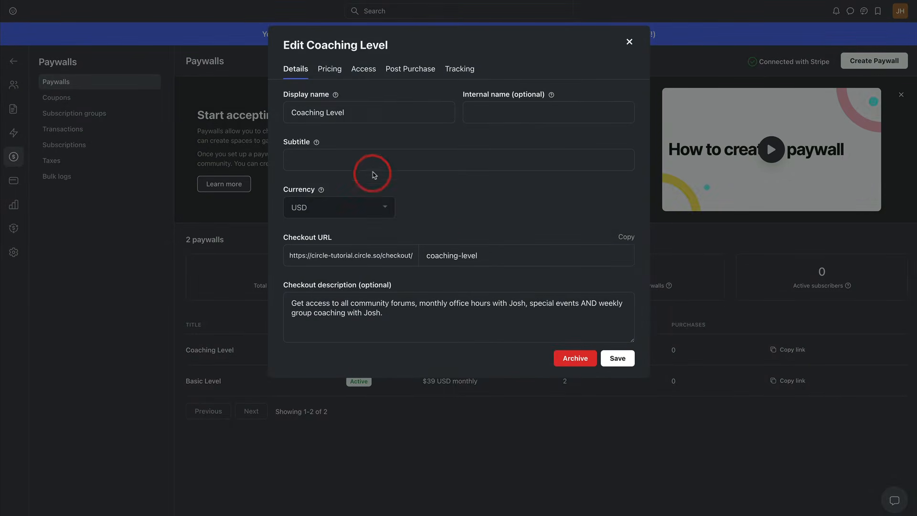
left_click(396, 71)
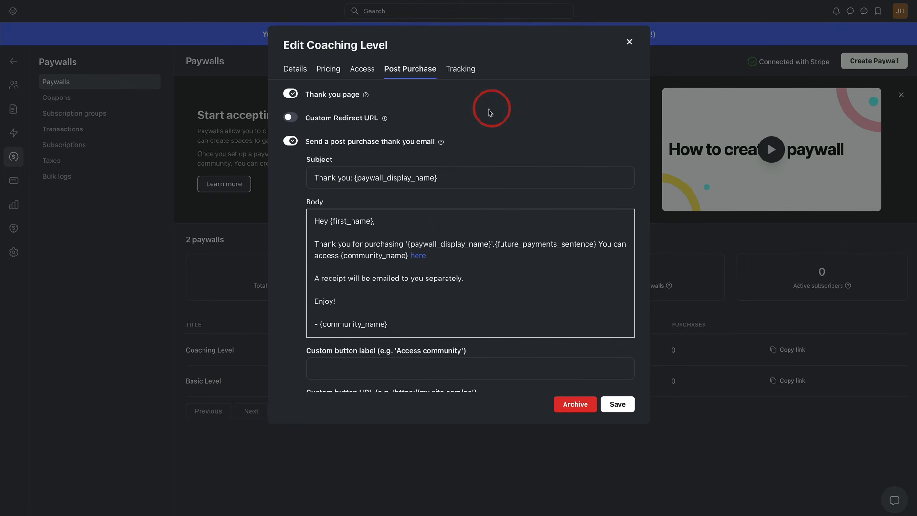
left_click(289, 117)
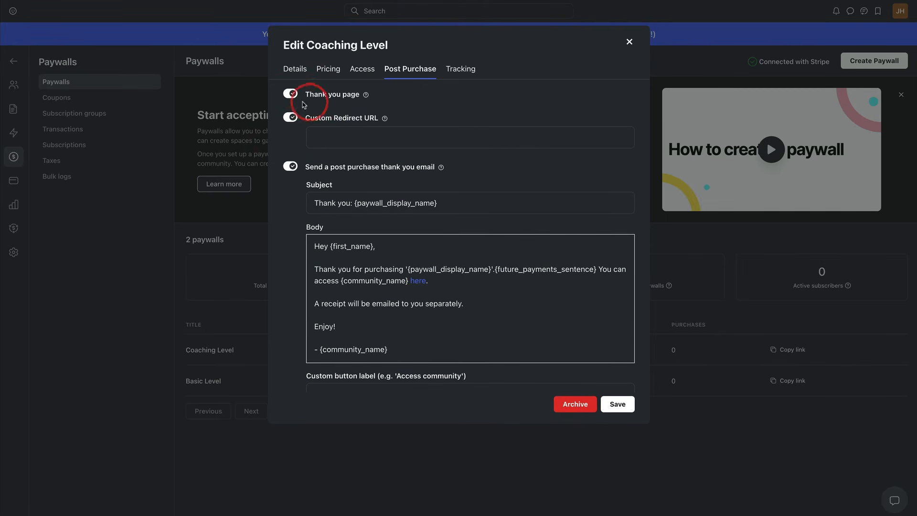
left_click(291, 94)
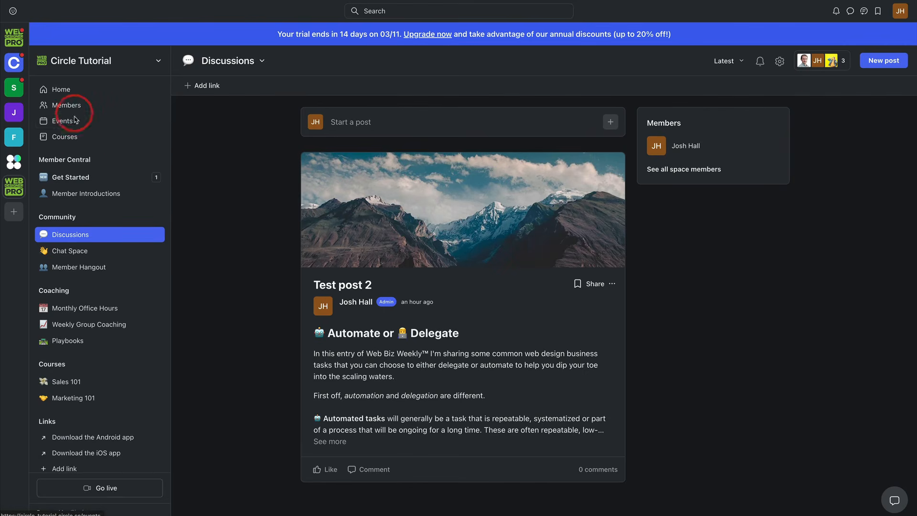
left_click(76, 177)
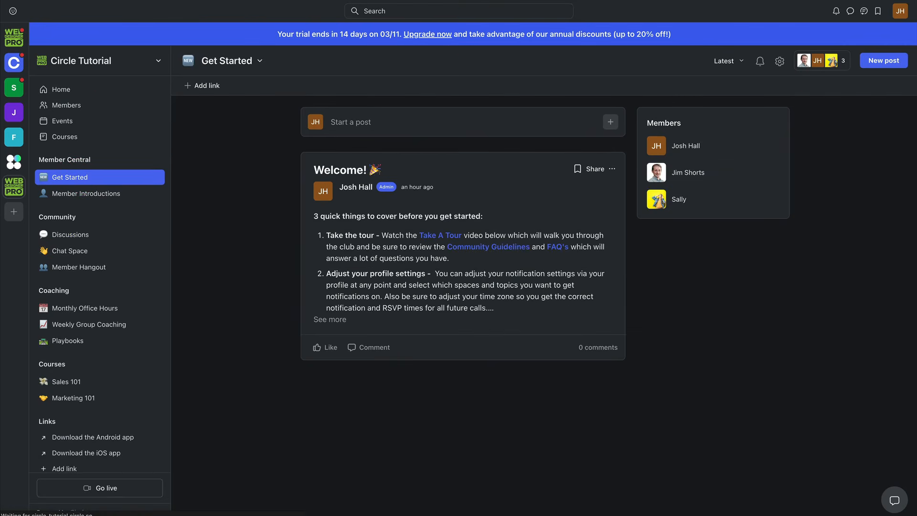
left_click(395, 12)
key("ctrl+c")
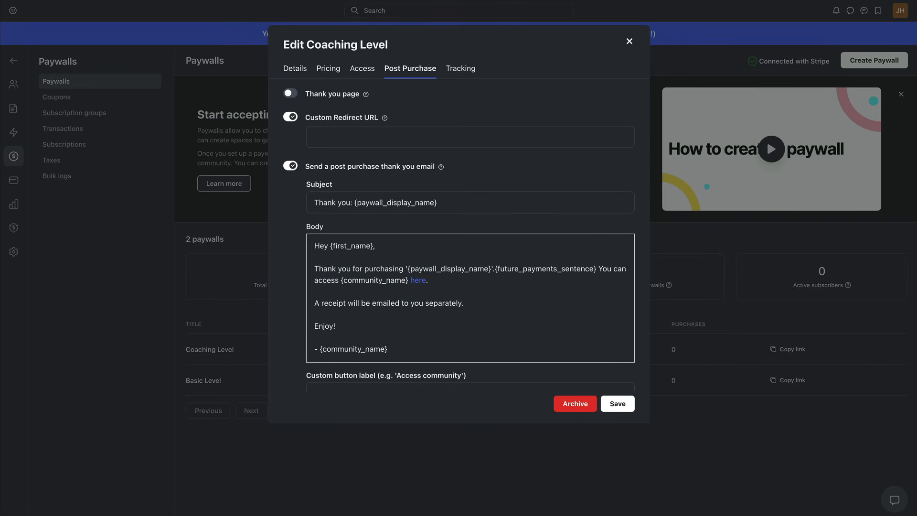
left_click(326, 136)
key("ctrl+v")
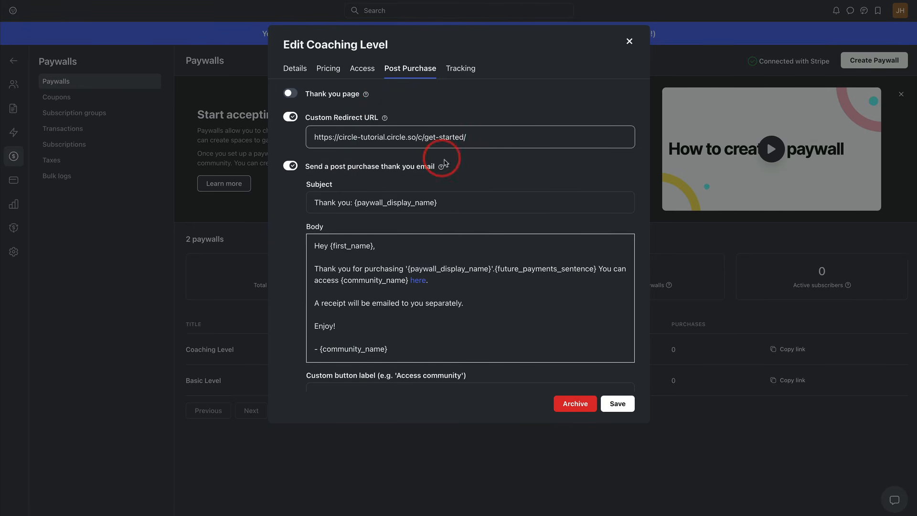
scroll(459, 191, "down", 2)
scroll(471, 308, "up", 2)
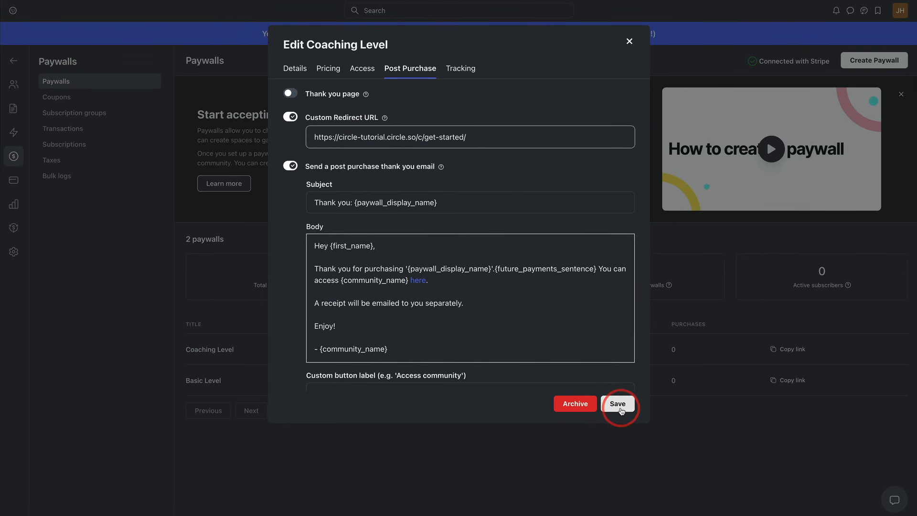
left_click(629, 42)
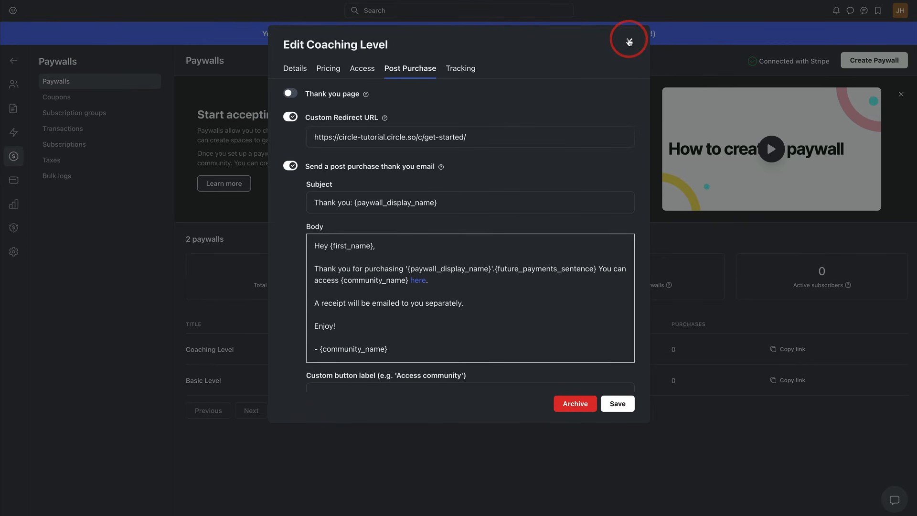
left_click(13, 60)
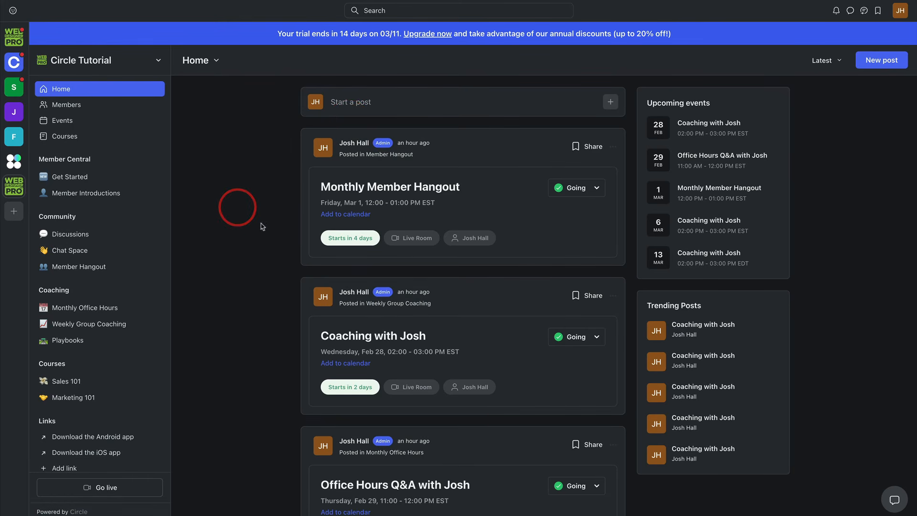
scroll(127, 143, "down", 1)
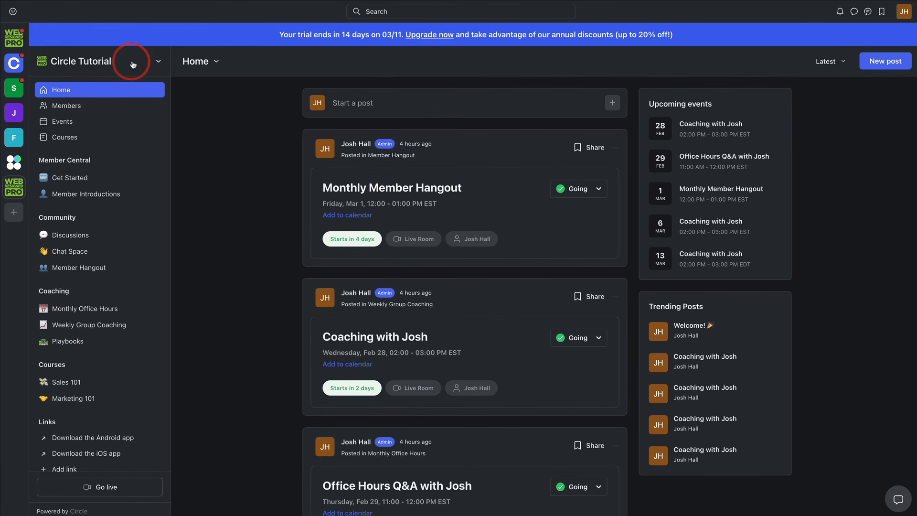
Review the community's member onboarding settings, covering the invitation, popup and email customization options and the default space access list.
left_click(133, 65)
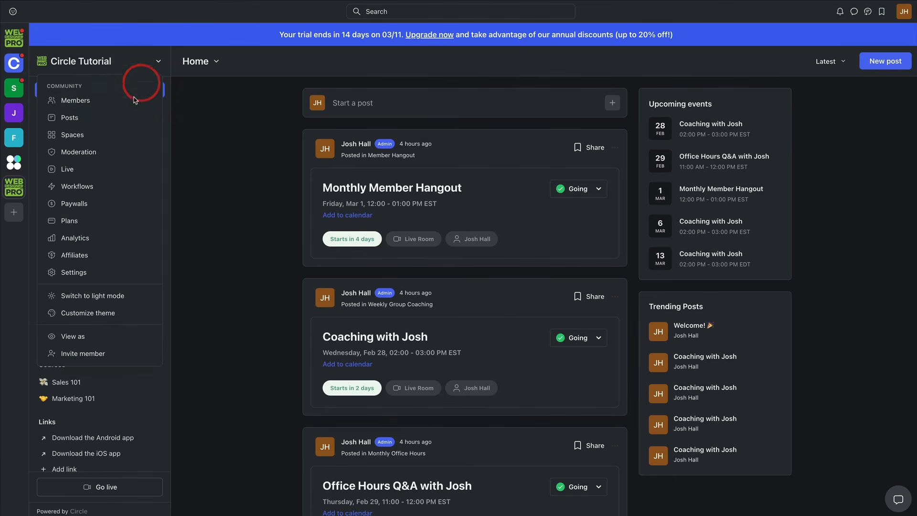
left_click(83, 102)
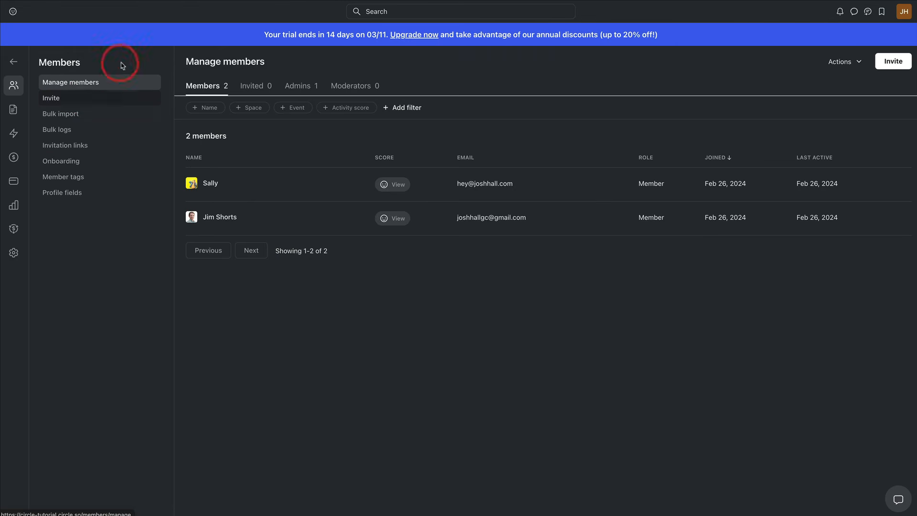
left_click(84, 163)
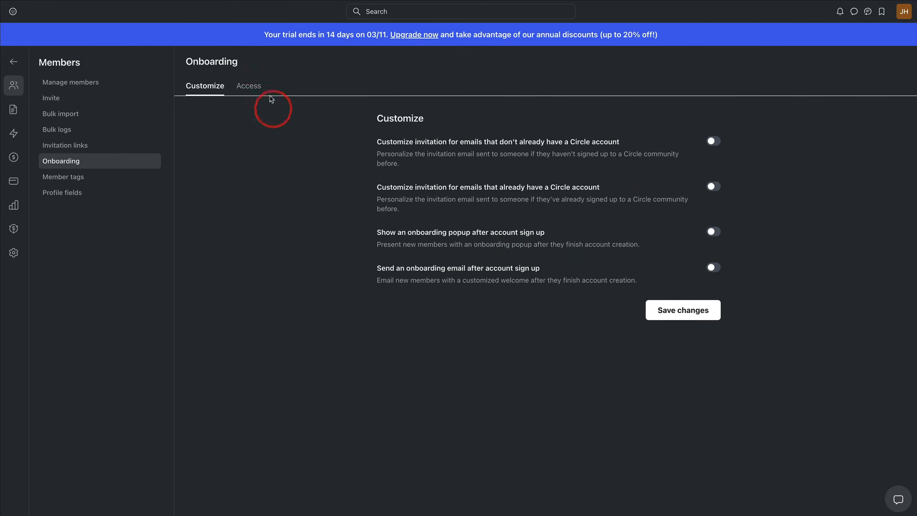
left_click(249, 86)
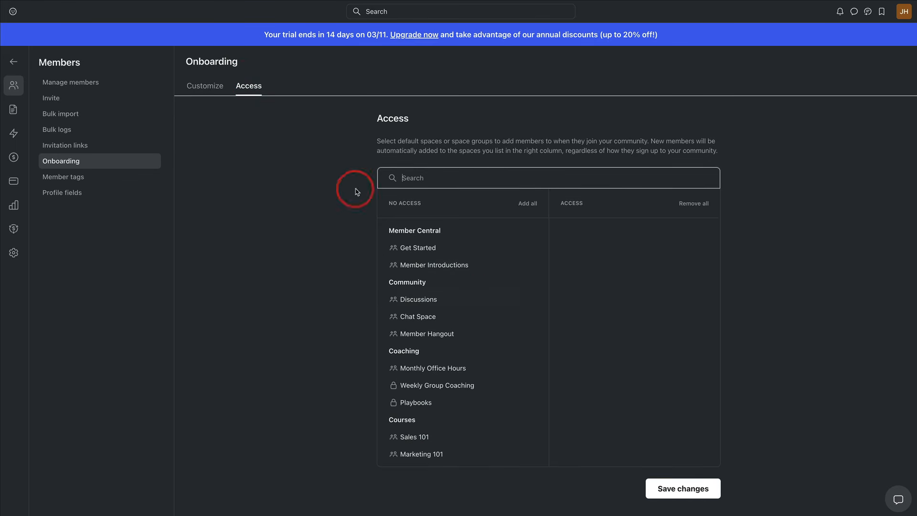
left_click(217, 88)
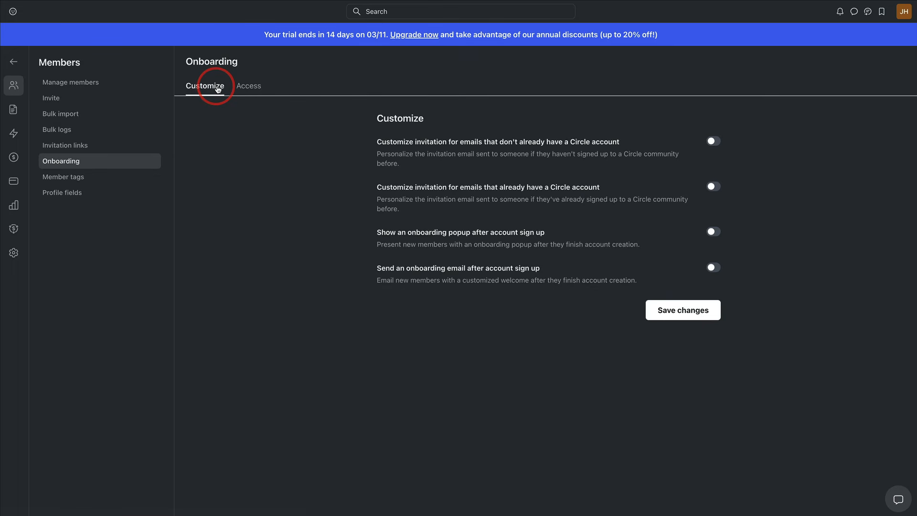
left_click(240, 87)
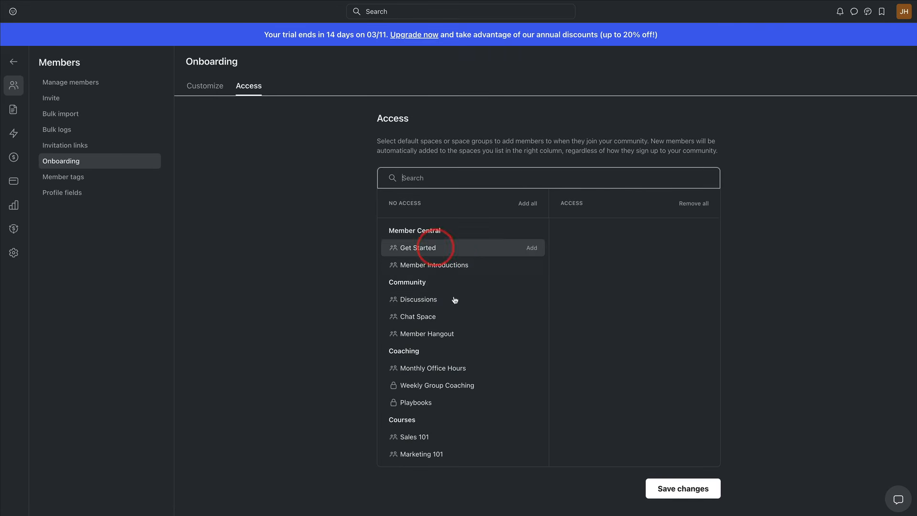
left_click(208, 86)
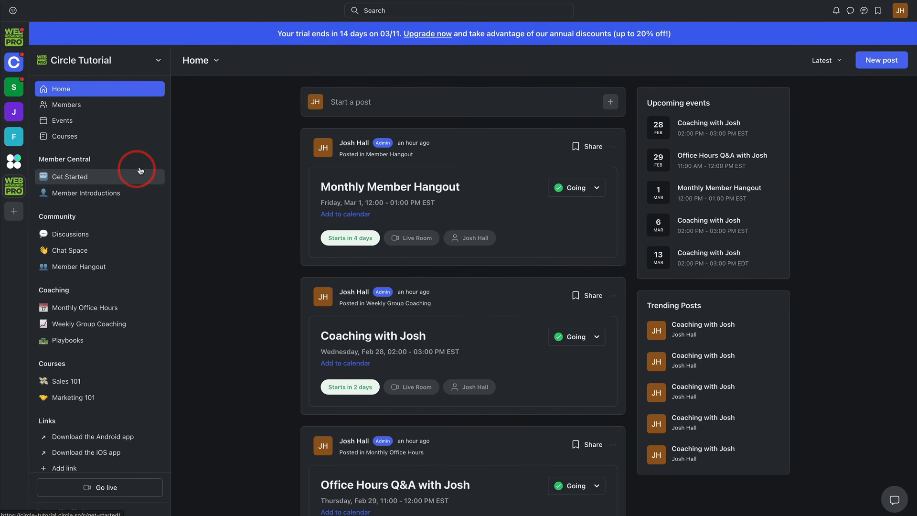
Compare the space navigation of the Web Designer Pro community with that of the Circle Tutorial community.
left_click(95, 61)
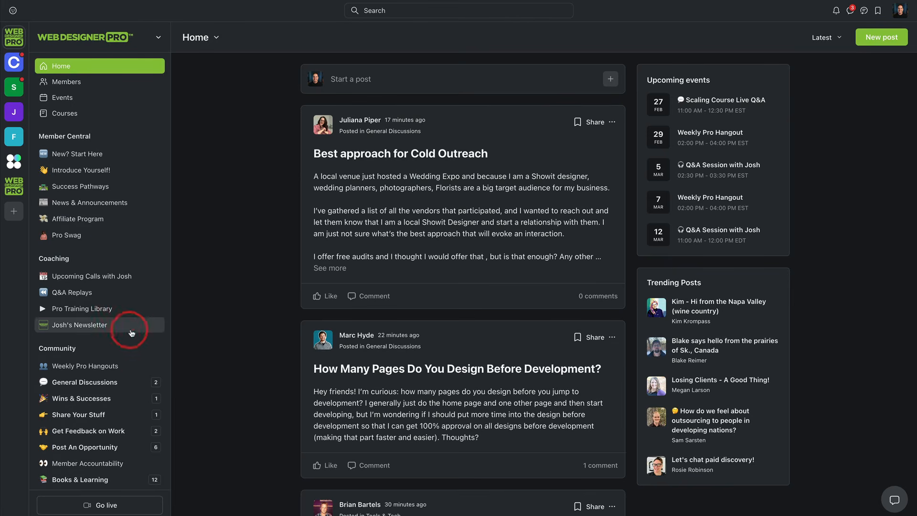
scroll(127, 330, "down", 3)
scroll(119, 82, "up", 3)
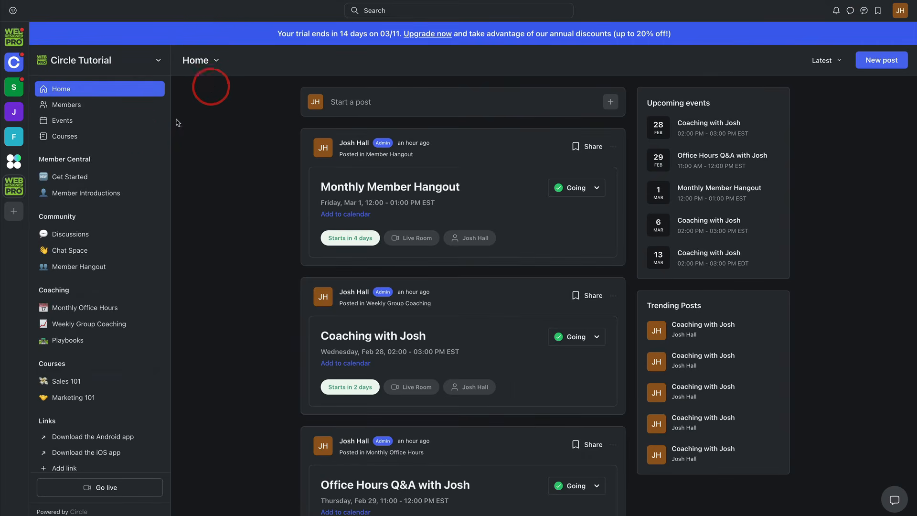
scroll(146, 139, "down", 1)
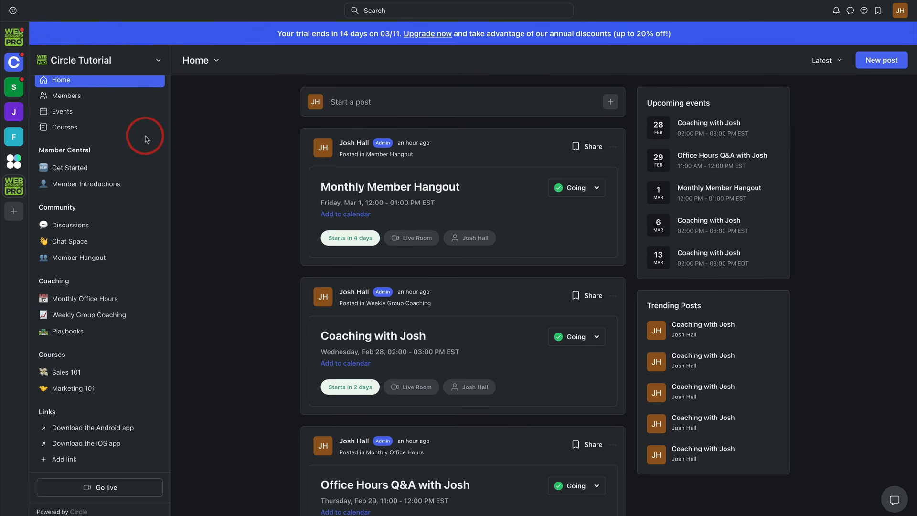
scroll(147, 138, "up", 1)
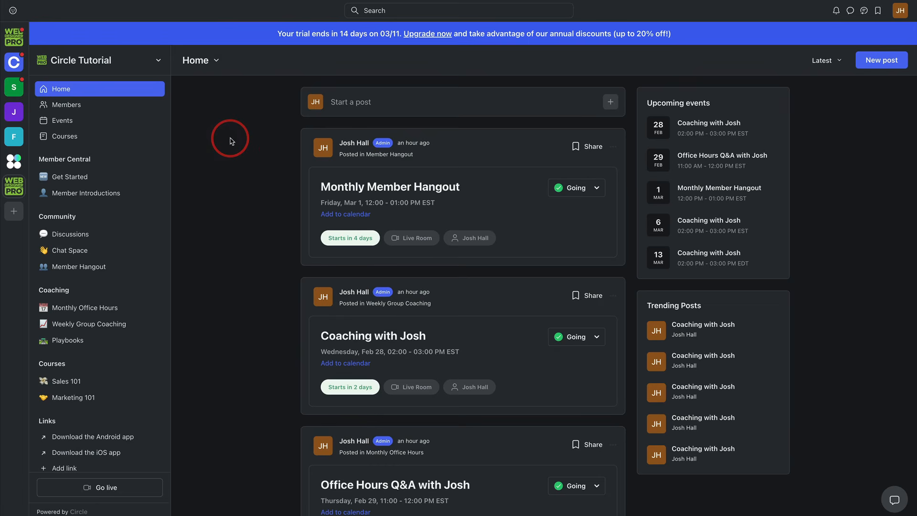
scroll(232, 139, "down", 1)
scroll(139, 131, "down", 1)
scroll(184, 160, "up", 1)
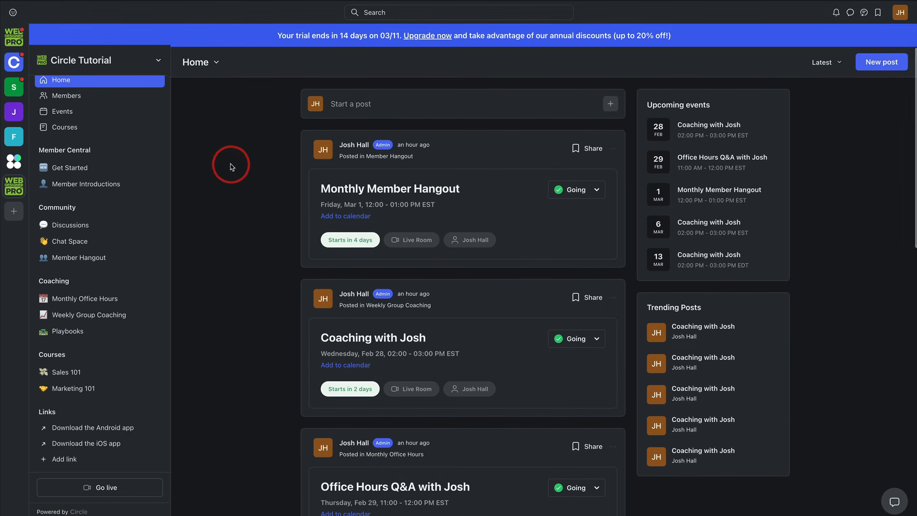
scroll(118, 329, "up", 1)
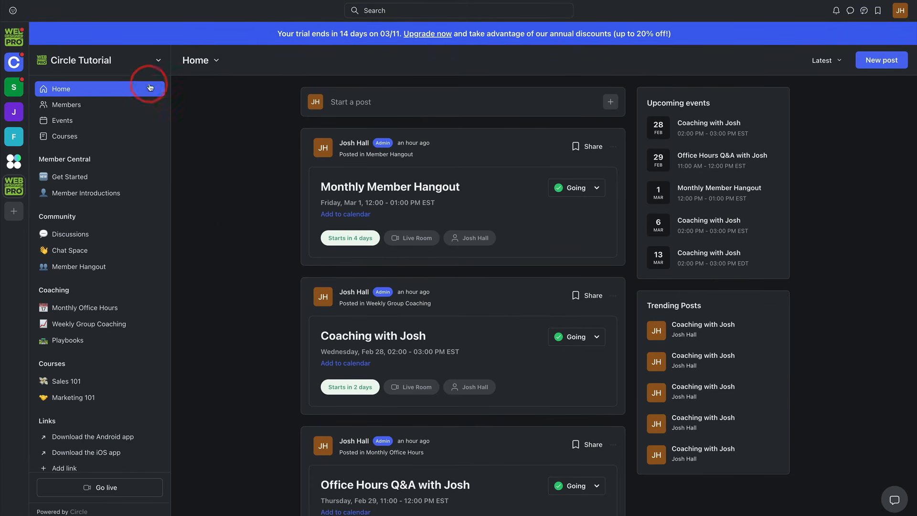
Look through Circle Tutorial's general community settings and open the Custom domain settings.
left_click(137, 61)
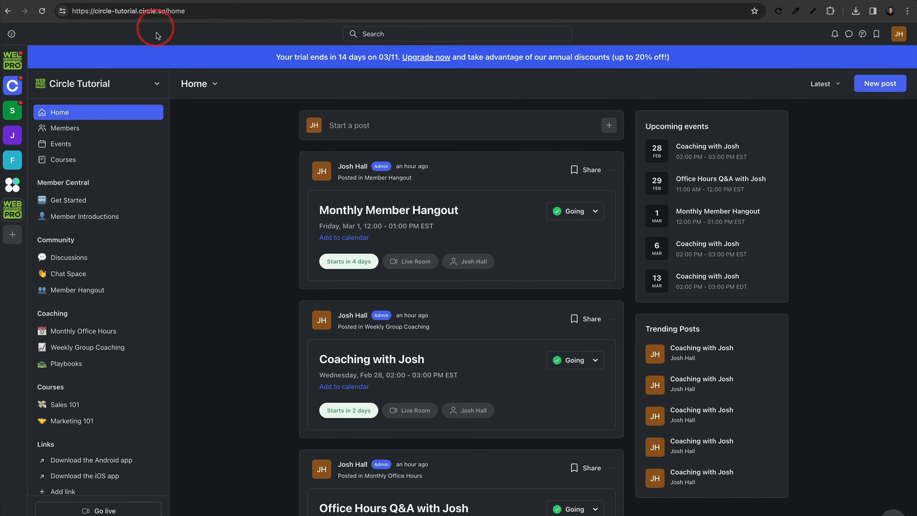
left_click(139, 88)
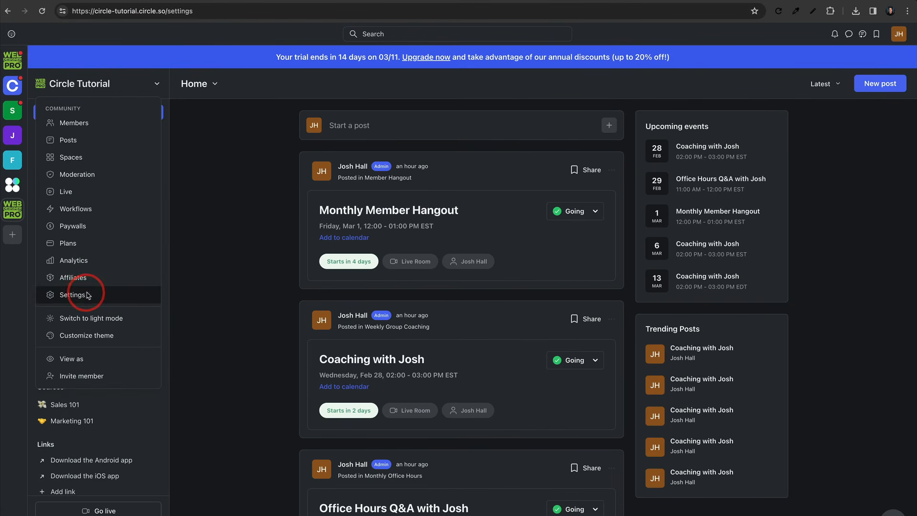
left_click(88, 295)
left_click(88, 106)
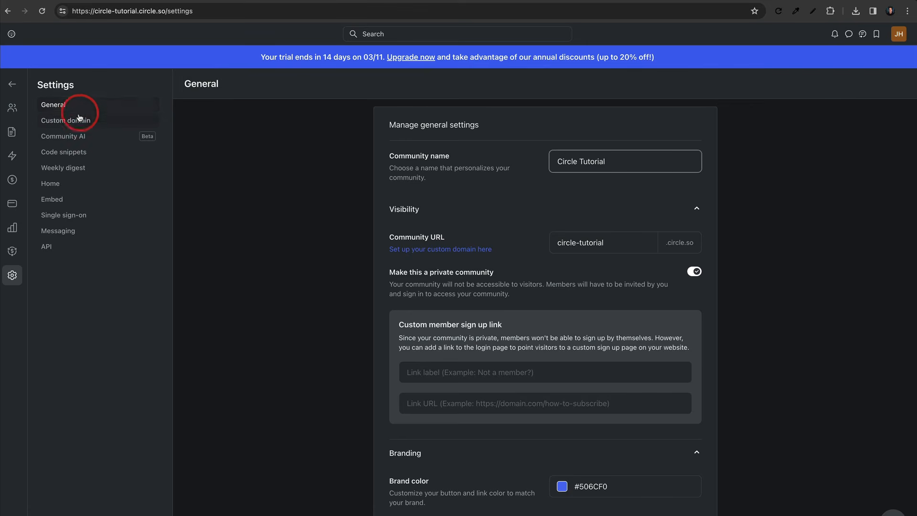
left_click(73, 123)
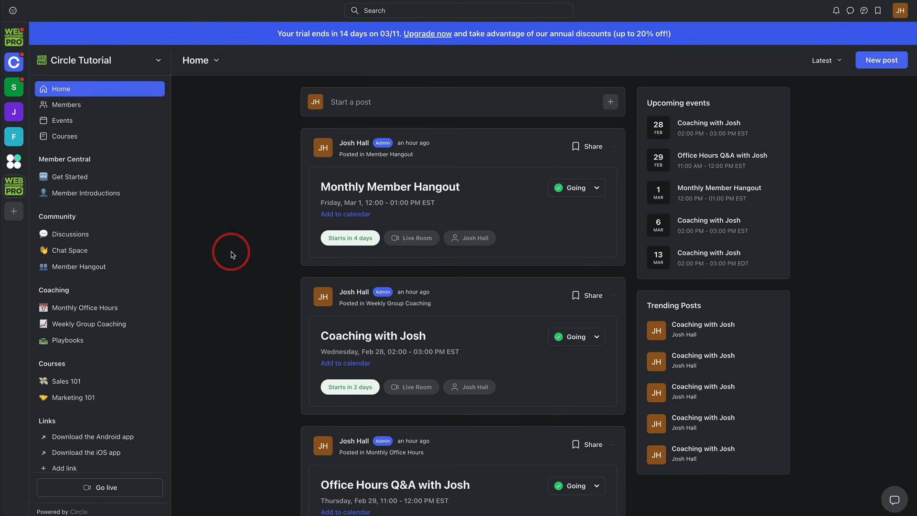
scroll(661, 191, "down", 1)
scroll(380, 248, "up", 1)
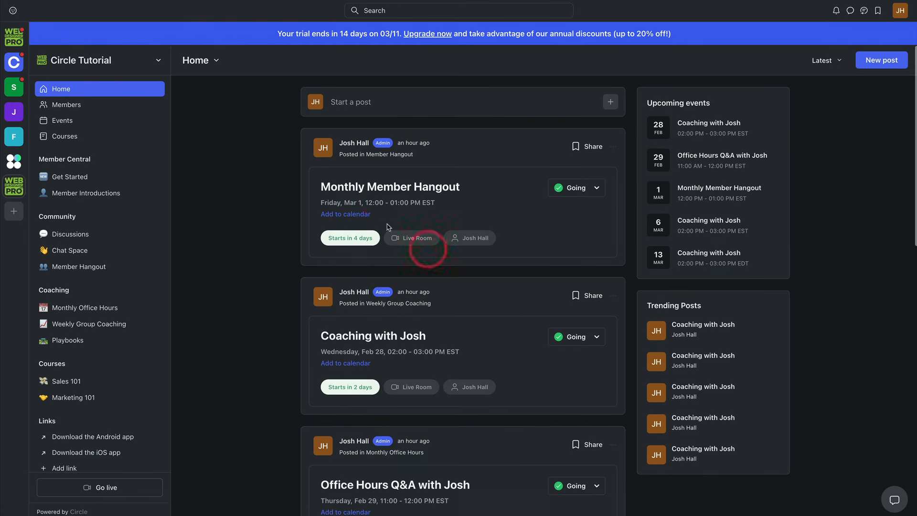
scroll(276, 179, "down", 1)
scroll(653, 160, "up", 1)
scroll(129, 213, "down", 3)
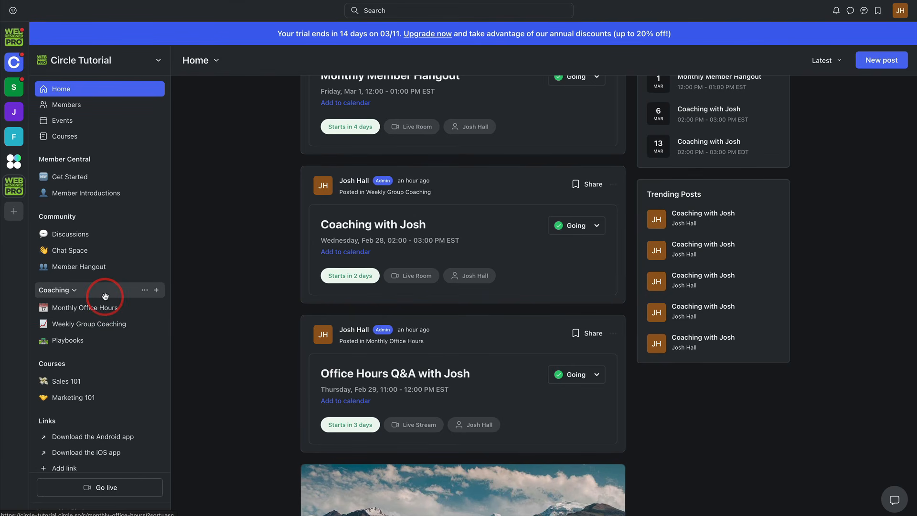
scroll(210, 205, "up", 3)
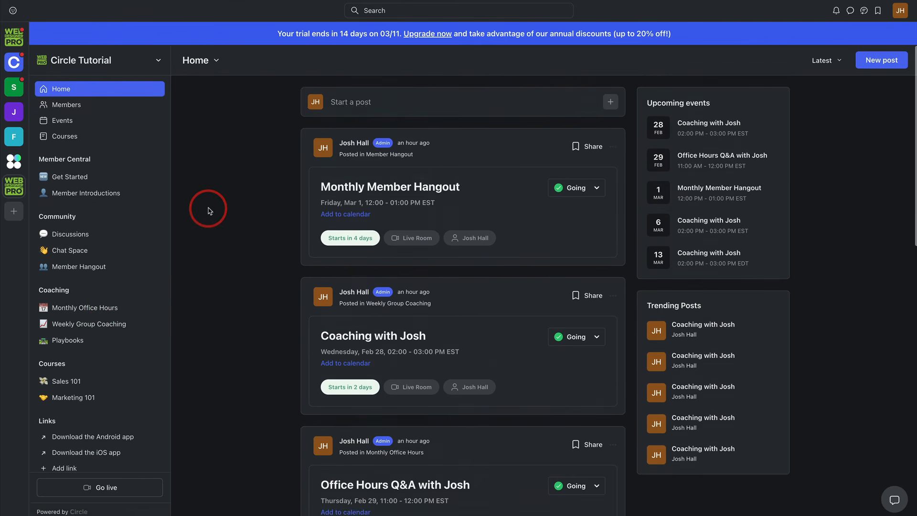